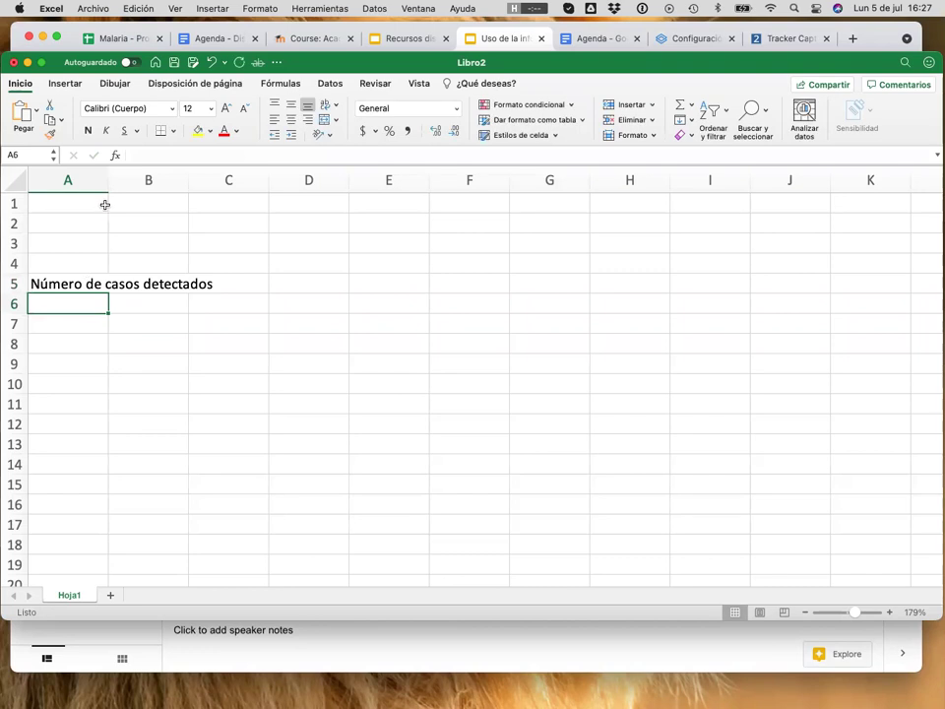
- Widen column A to fit its text, and enter the labels "Sexo" in B3 and "edad" in B4
left_click_drag(108, 181, 214, 182)
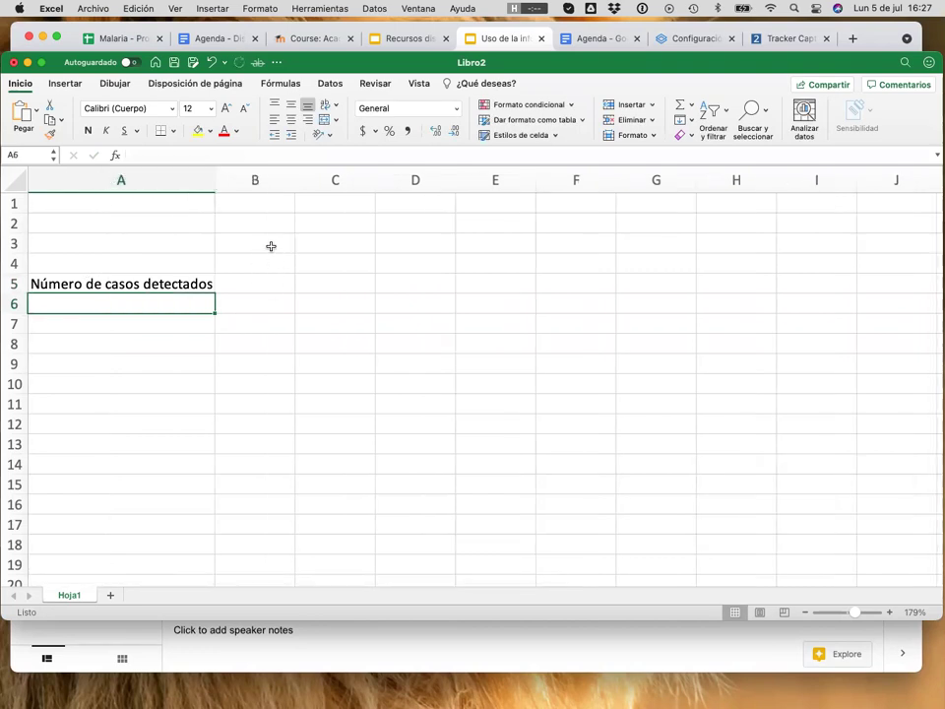
left_click(255, 243)
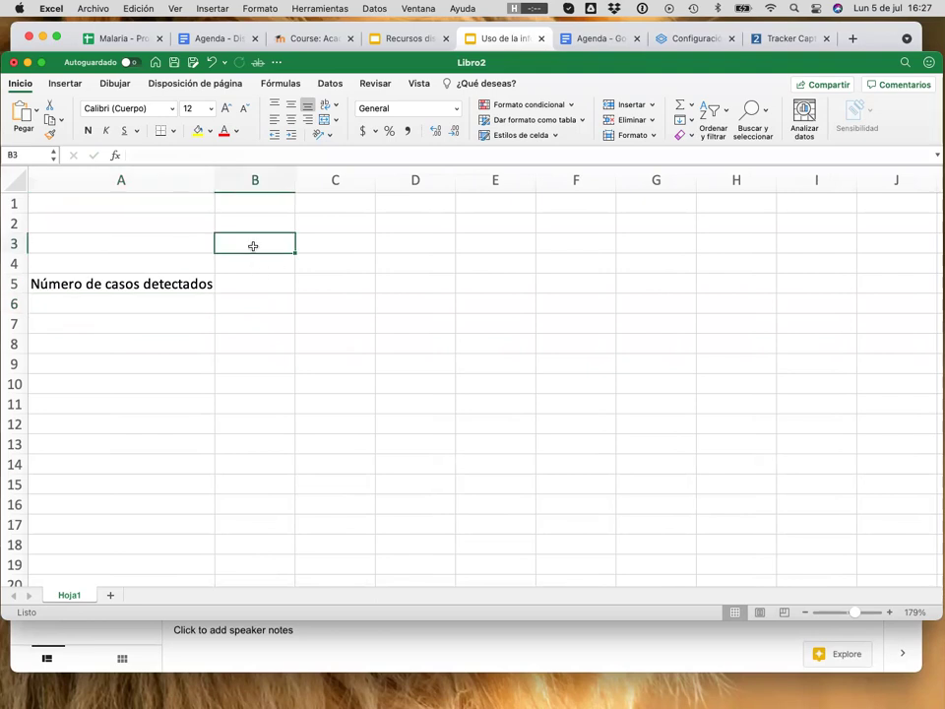
type("Sexo")
key("Return")
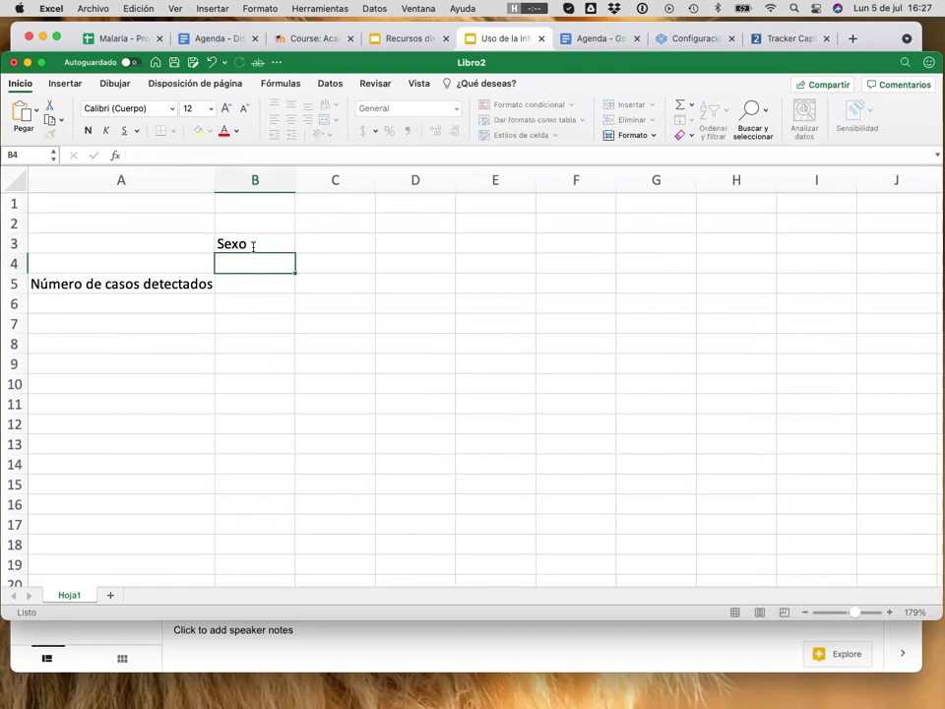
type("edad")
key("Return")
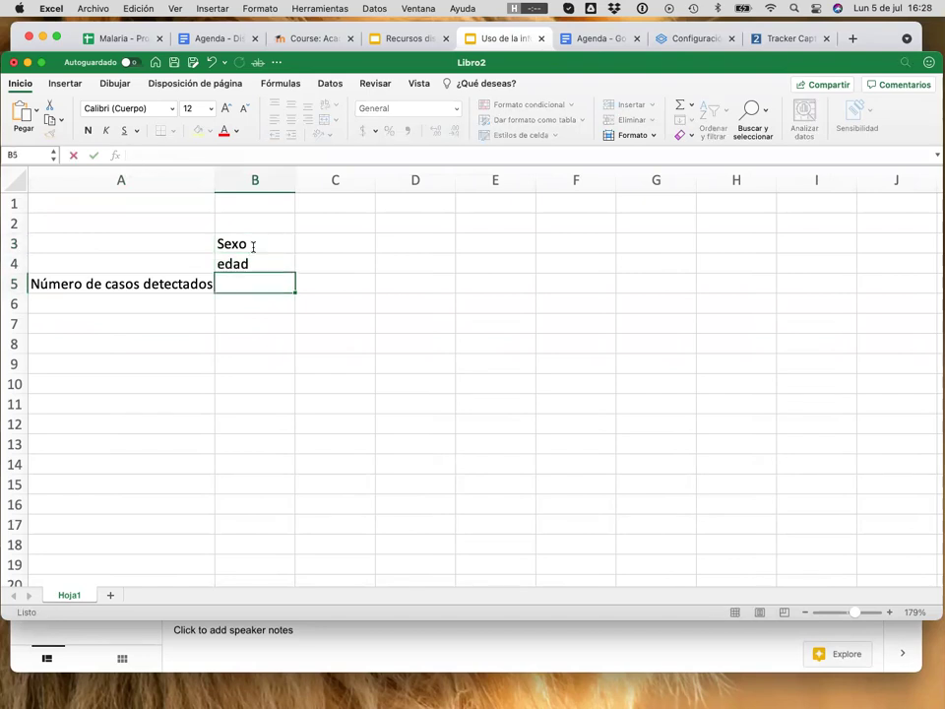
- Capitalize the label in cell B4 so it reads "Edad"
key("Up")
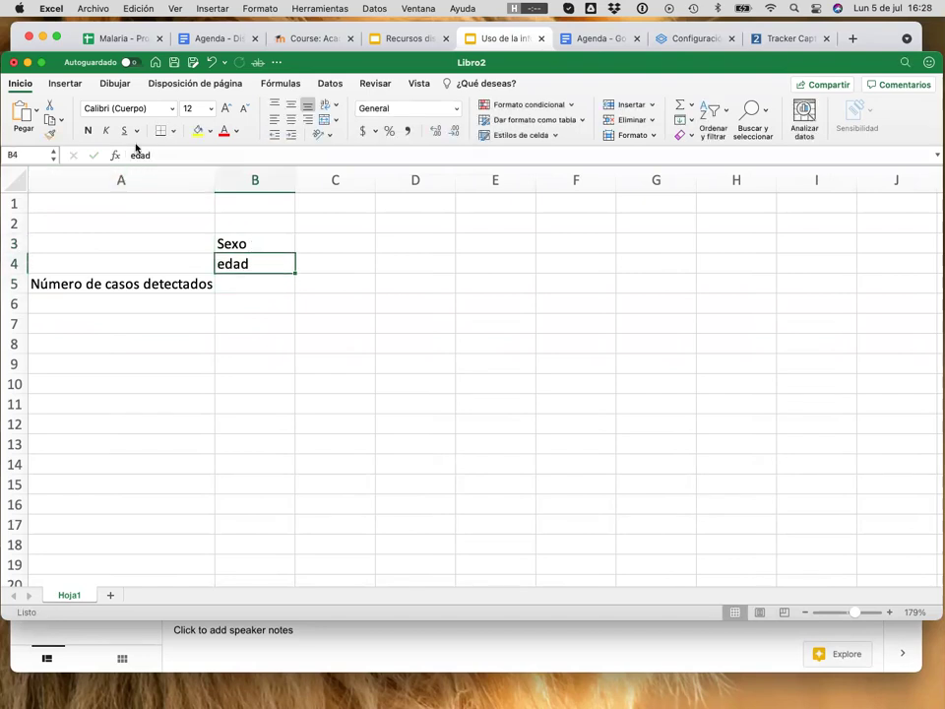
left_click(135, 155)
key("BackSpace")
type("E")
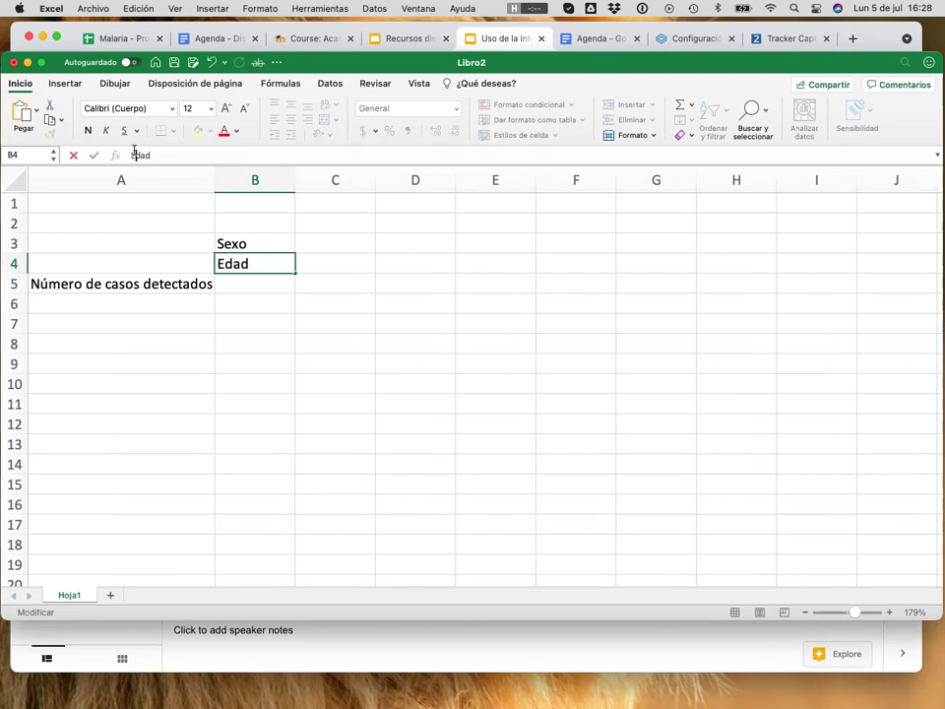
key("Return")
- Enter "Femenino" in cell C3, next to the Sexo label
key("Up")
key("Up")
key("Right")
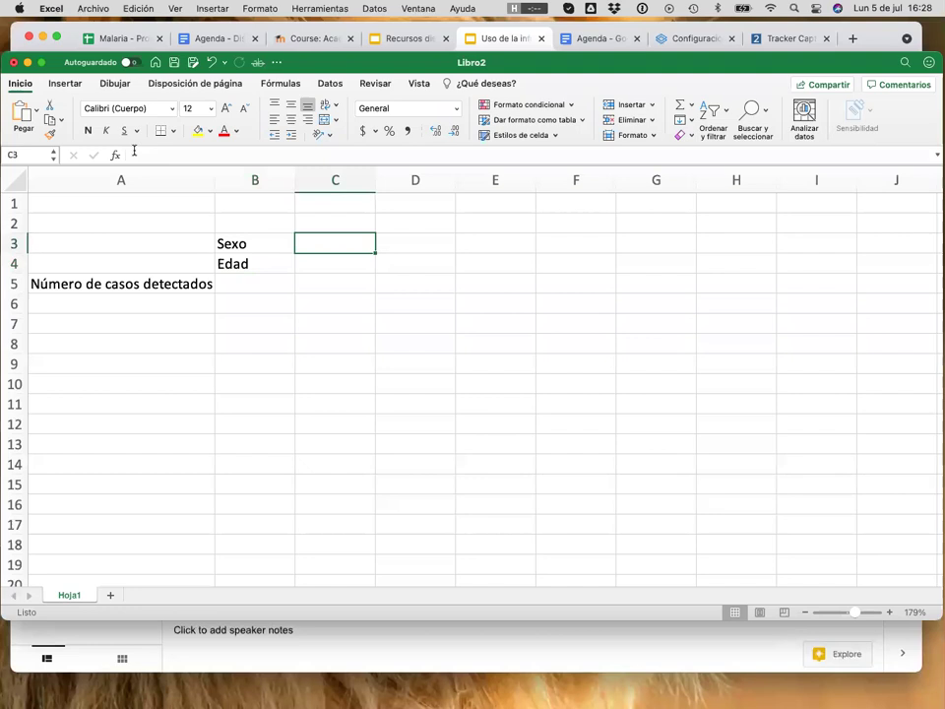
type("Femenino")
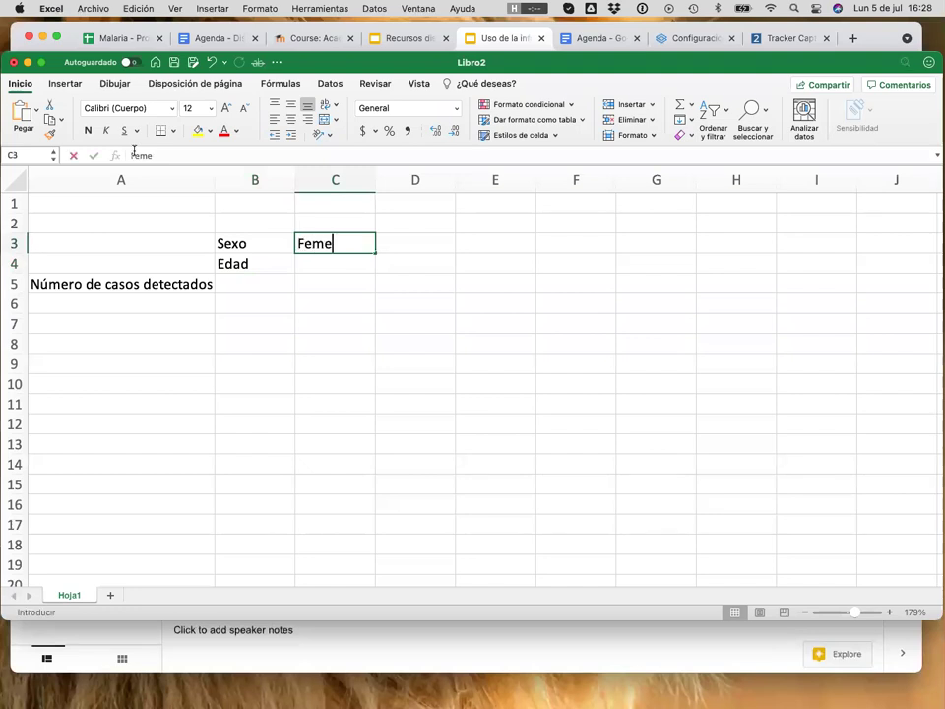
key("Return")
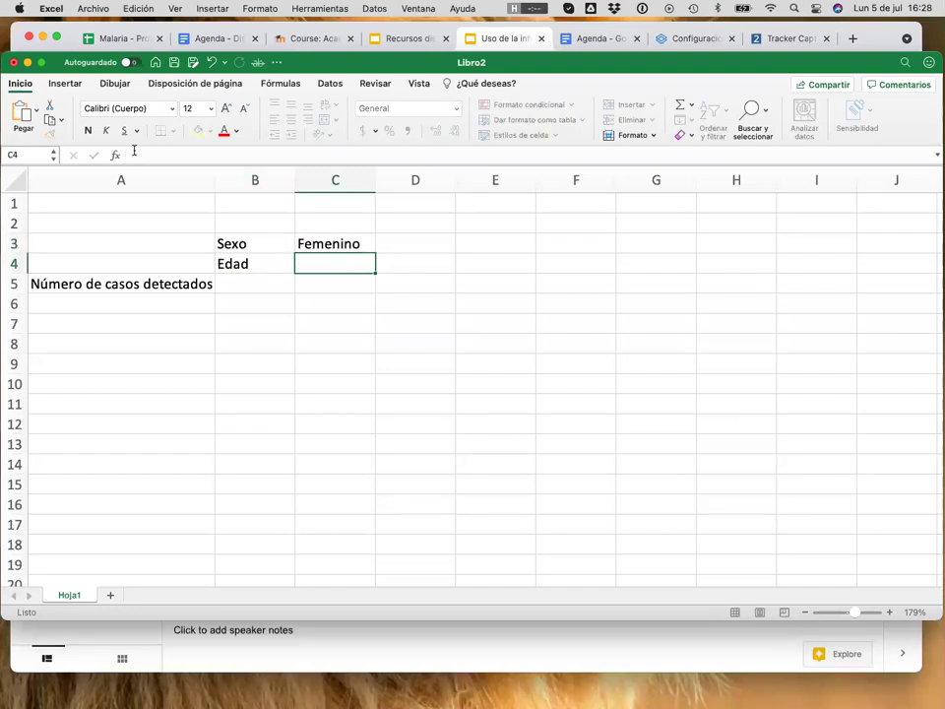
key("Up")
key("Down")
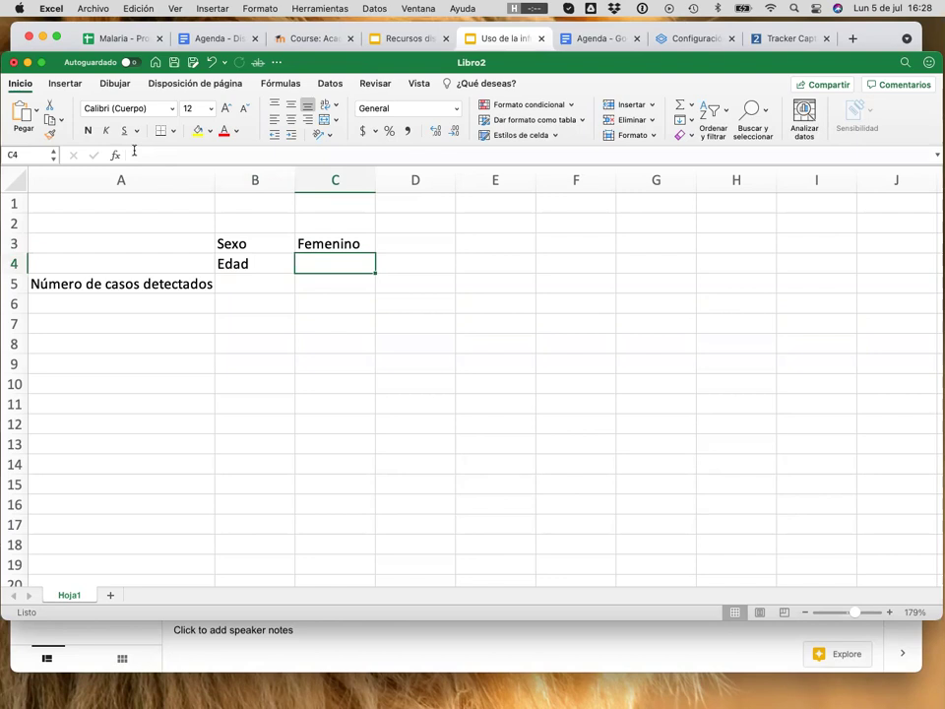
type("10")
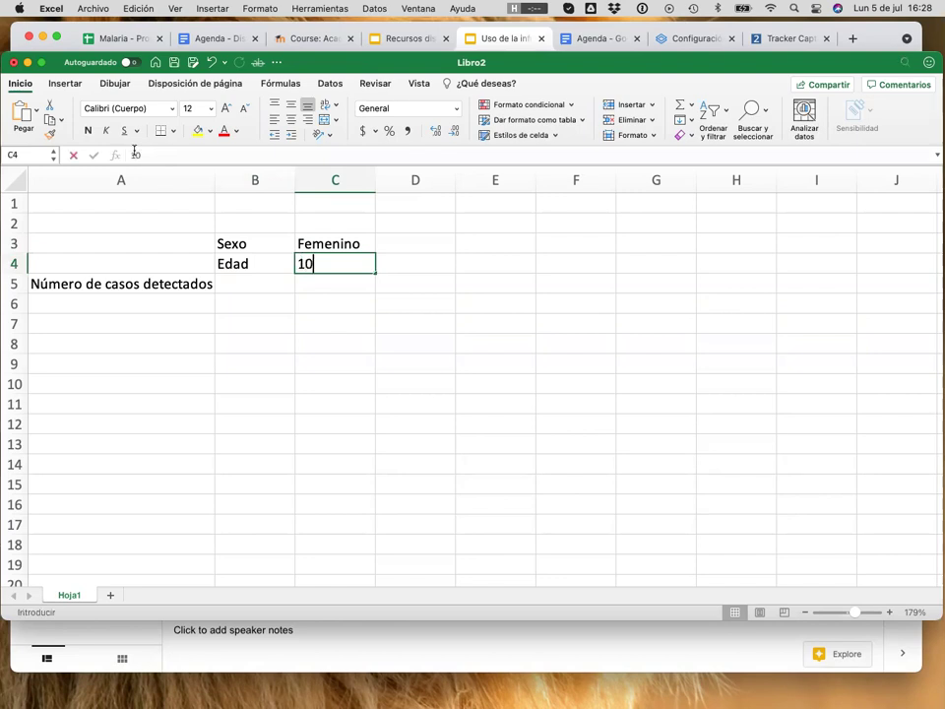
type(" - 15")
key("BackSpace")
key("BackSpace")
key("BackSpace")
type(">")
key("BackSpace")
type("<")
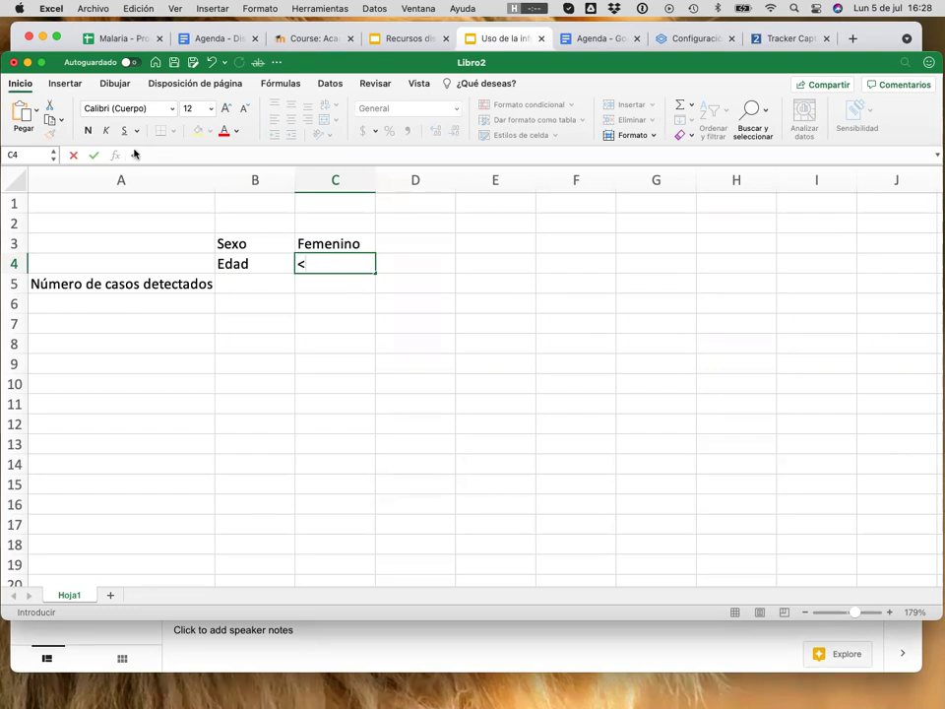
- Enter the age range "< 10" in cell C4 as text with a leading apostrophe
left_click(141, 155)
key("BackSpace")
type("'>")
key("BackSpace")
type("< 10")
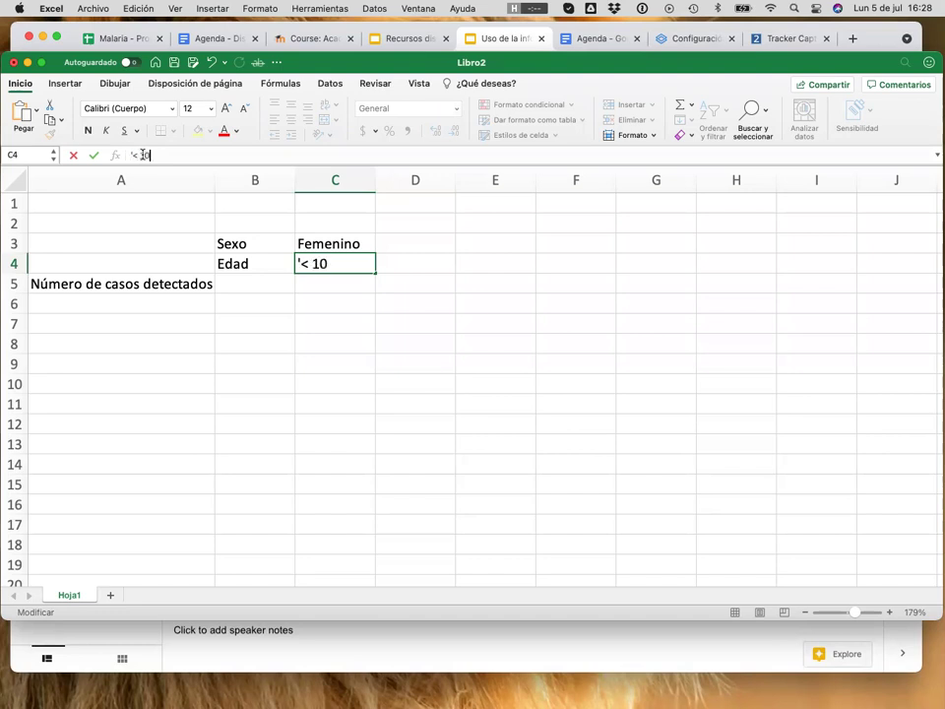
key("Return")
key("Up")
key("Right")
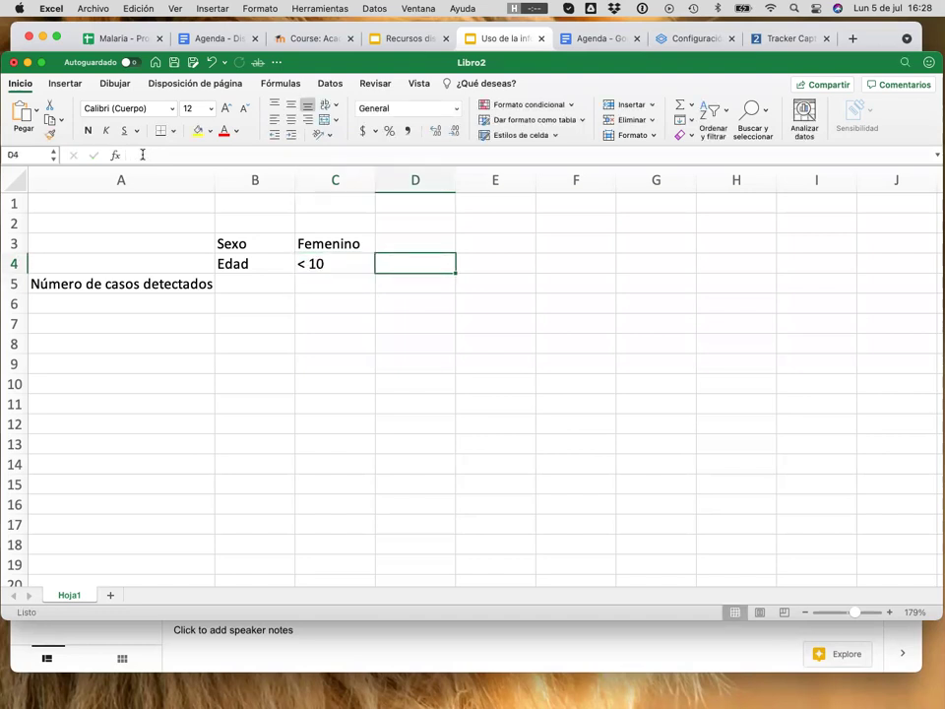
- Try to enter the age range "10 - 15" in cell D4 without forcing it to text, then clear the cell
type("10")
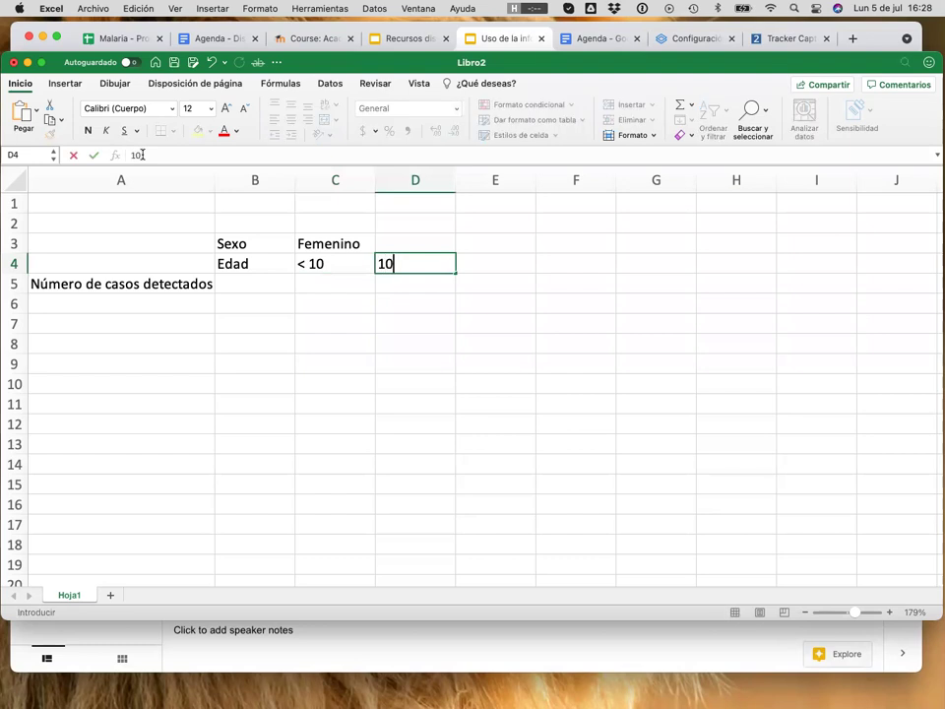
type(" - 15")
key("Return")
key("Up")
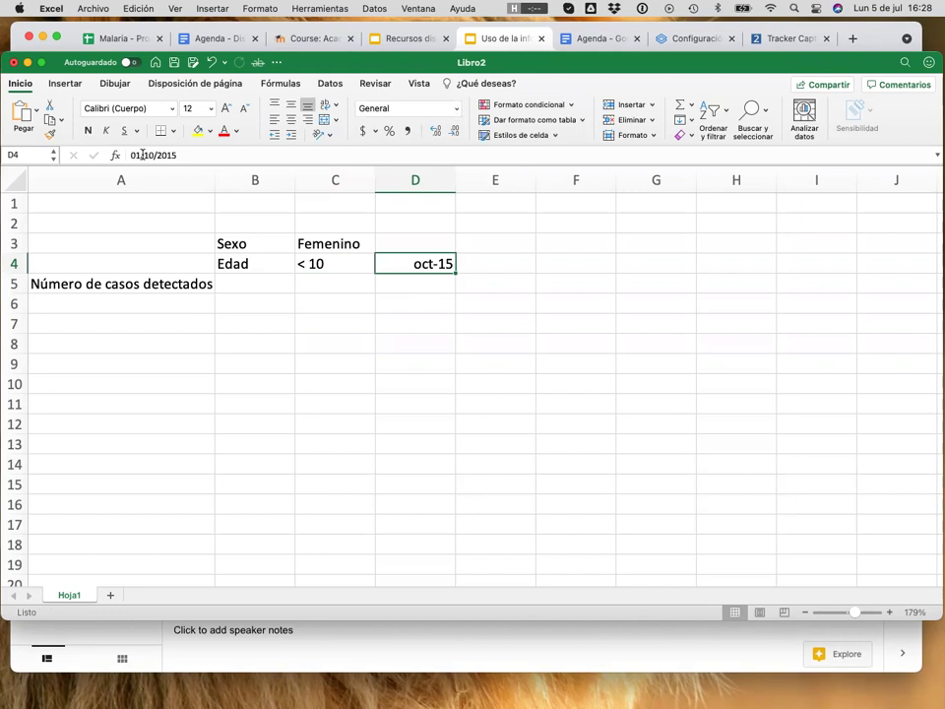
key("Delete")
- Enter the age range "10 - 15" in cell D4 as text with a leading apostrophe
type("'10")
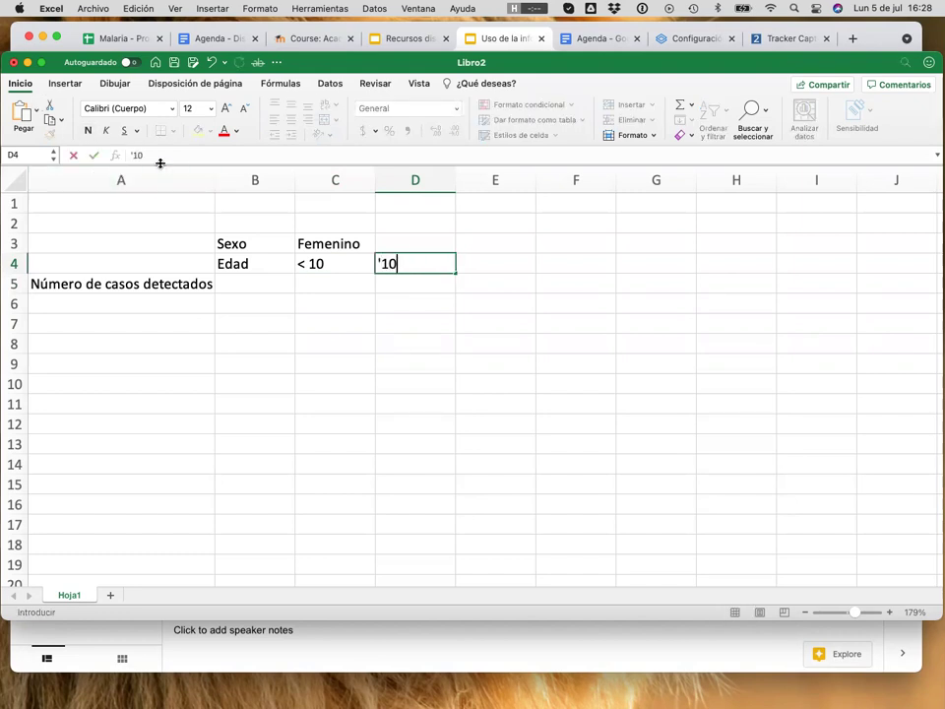
type(" - 15")
key("Return")
- Enter the age range "16 - 20" in cell E4 as text with a leading apostrophe
key("Up")
key("Right")
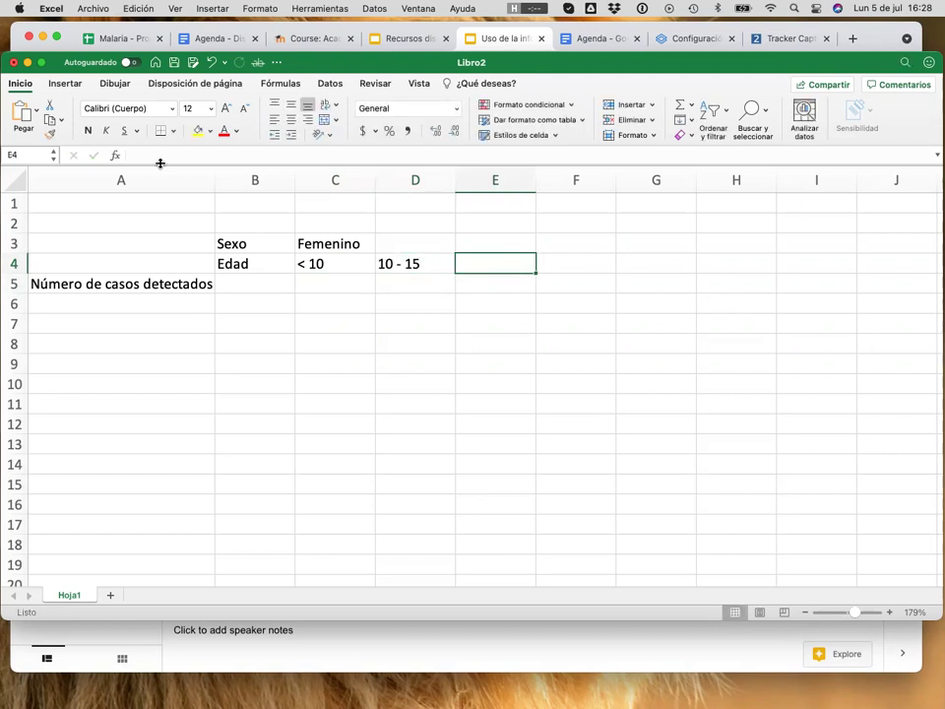
type("16")
key("BackSpace")
key("BackSpace")
type("'")
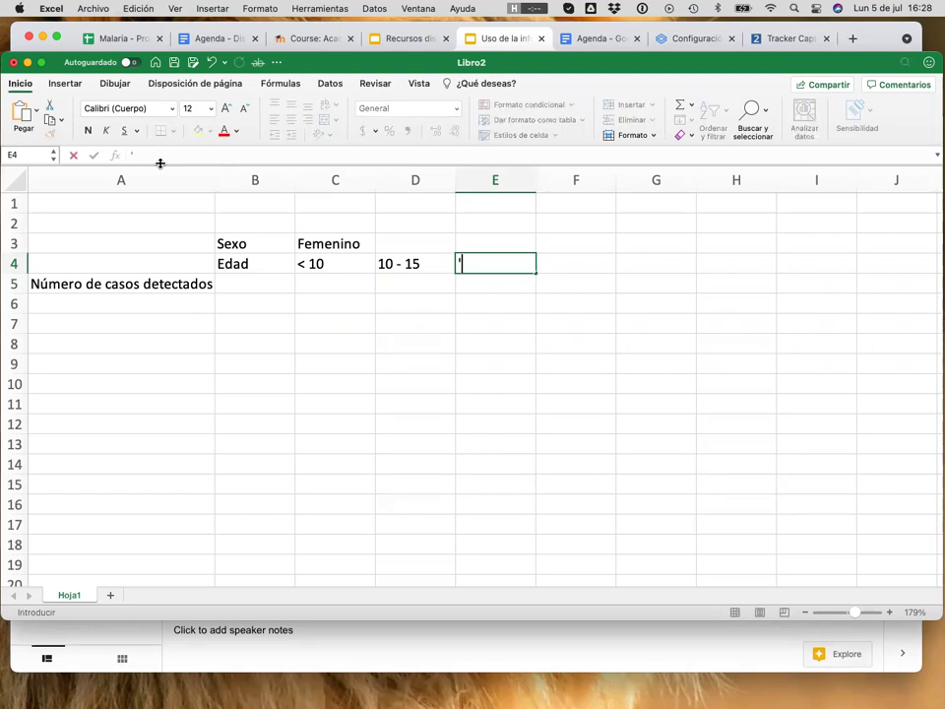
type("16 -")
type(" 220")
key("BackSpace")
key("BackSpace")
type("0")
key("Return")
key("Return")
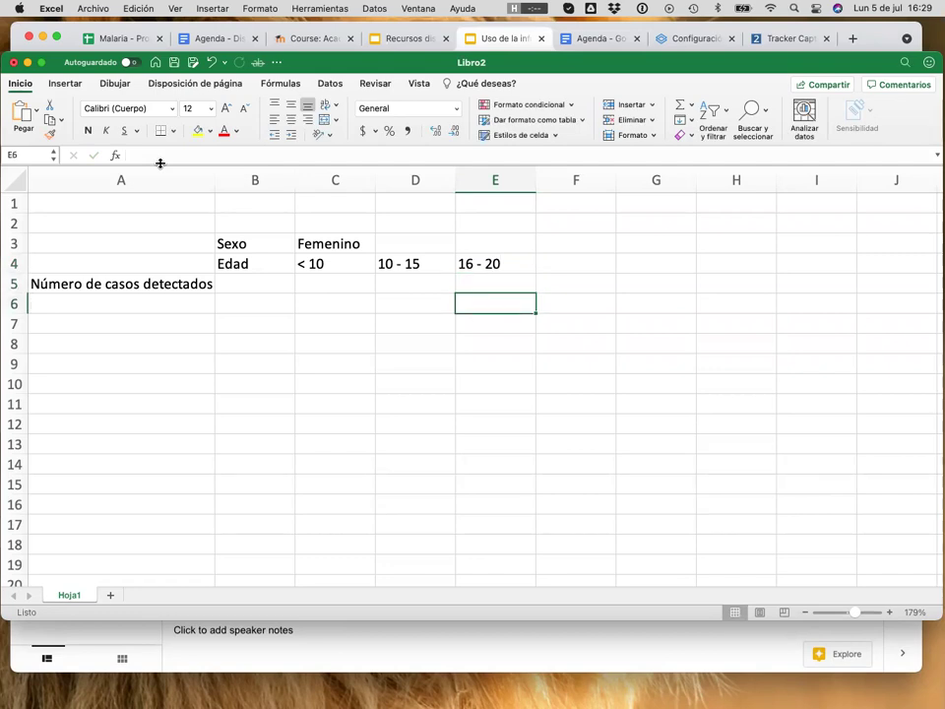
- Enter "Masculino" in cell F3, following the three female age columns
key("Up")
key("Up")
key("Up")
key("Right")
type("Masculino")
key("Return")
- Copy the three age ranges in C4:E4 and paste them under Masculino, starting at F4
key("Left")
key("Left")
key("Left")
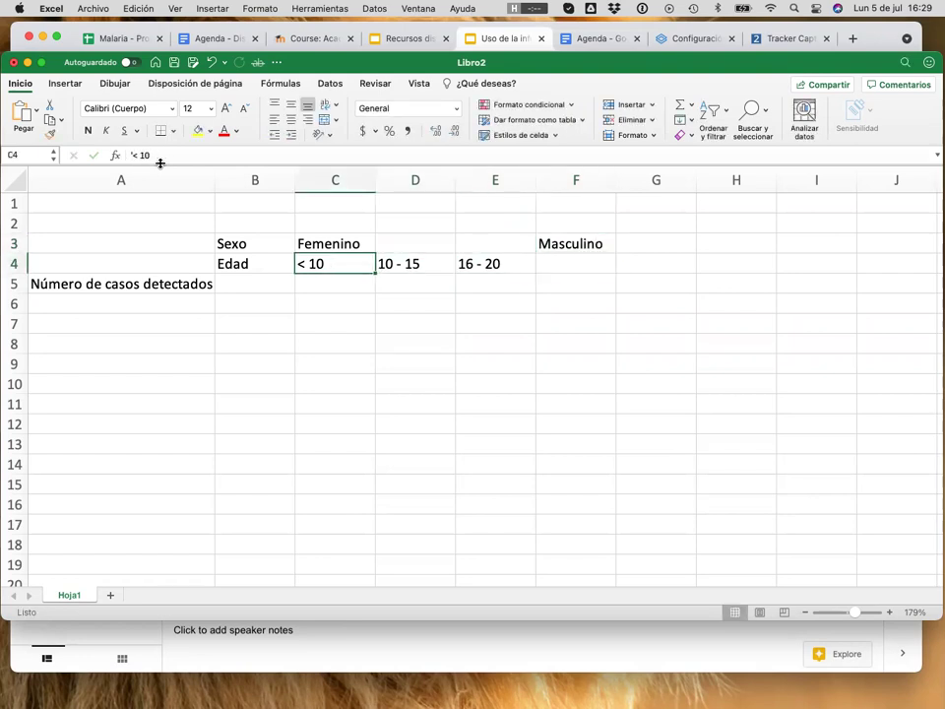
key("shift+Right")
key("shift+Right")
key("shift+Right")
key("shift+Left")
key("super+c")
key("Right")
key("Right")
key("Right")
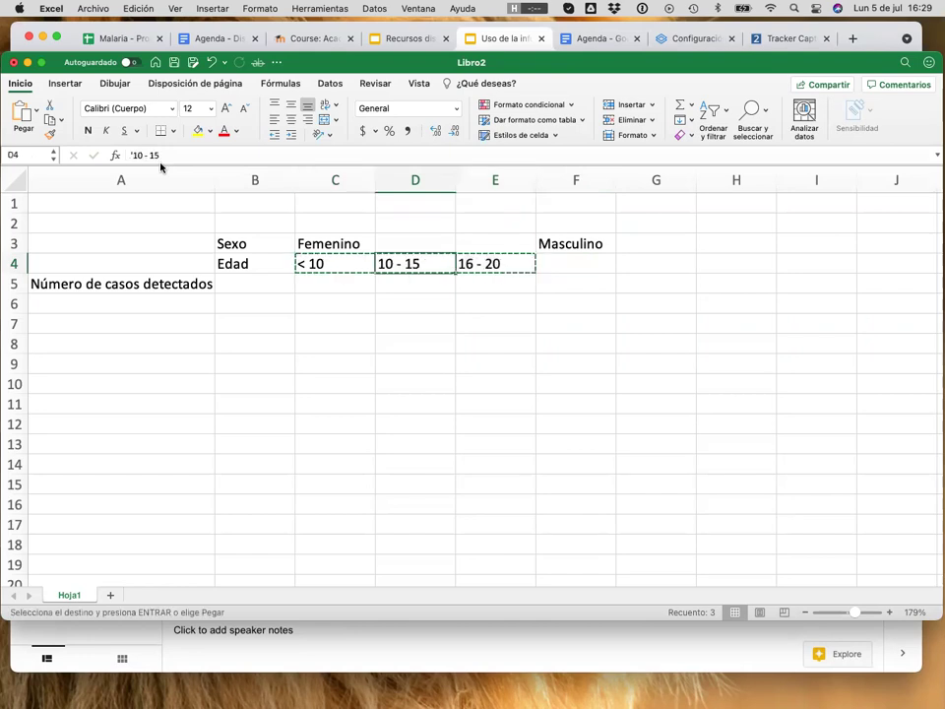
key("super+v")
key("Down")
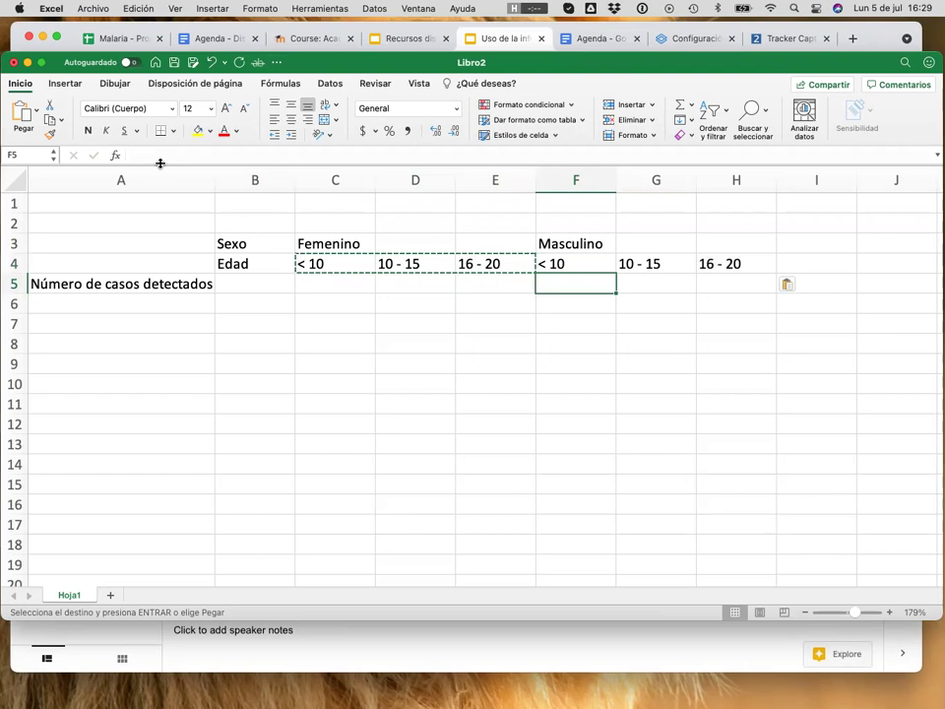
key("Escape")
- Switch to the Google Slides presentation and review the aggregate data points on the tracker program slide
key("Left")
key("Up")
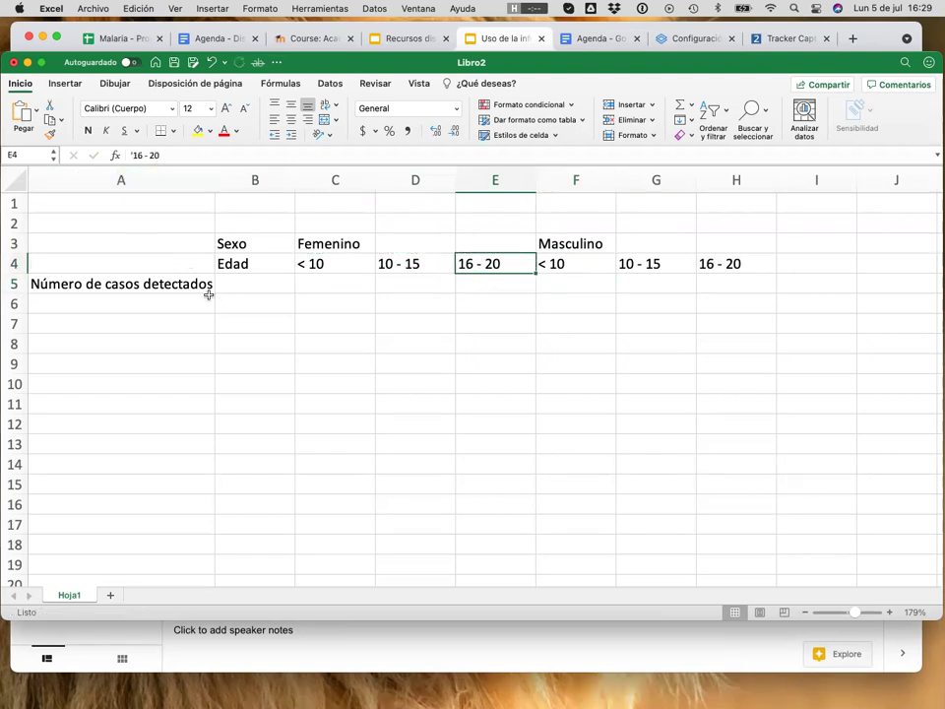
left_click(178, 287)
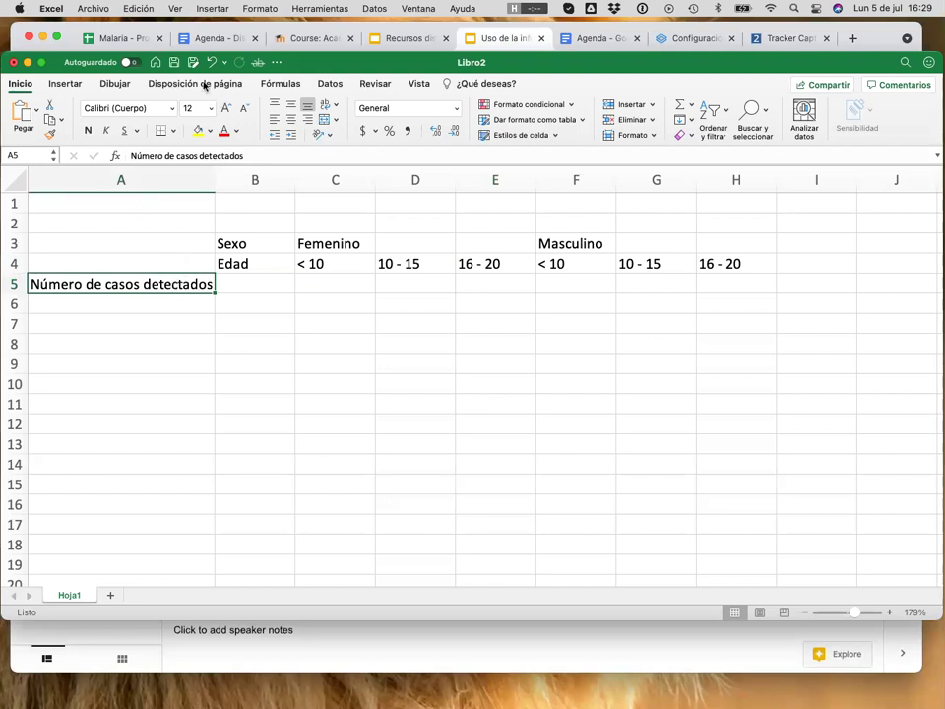
left_click(481, 43)
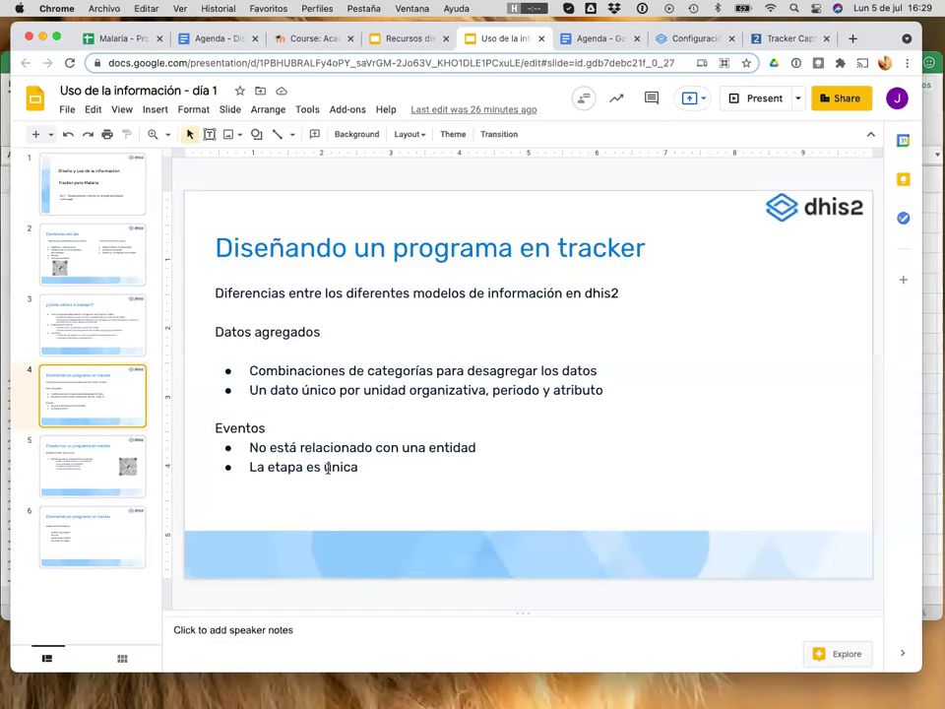
left_click(251, 391)
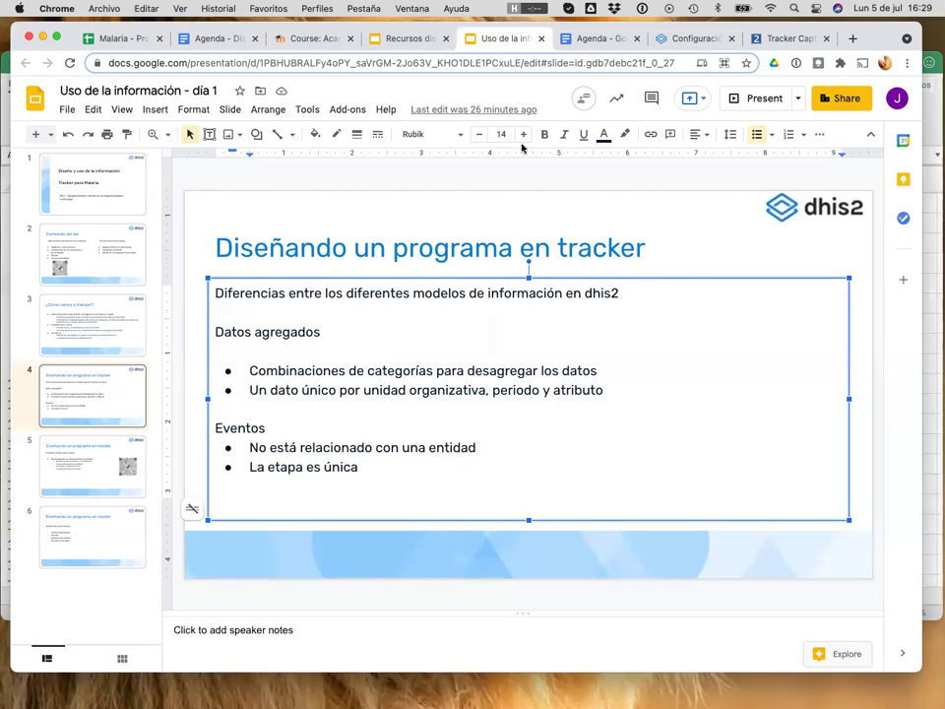
- Switch back to the Excel workbook and enter the period "Enero - 2021" in cell A2
key("super+Tab")
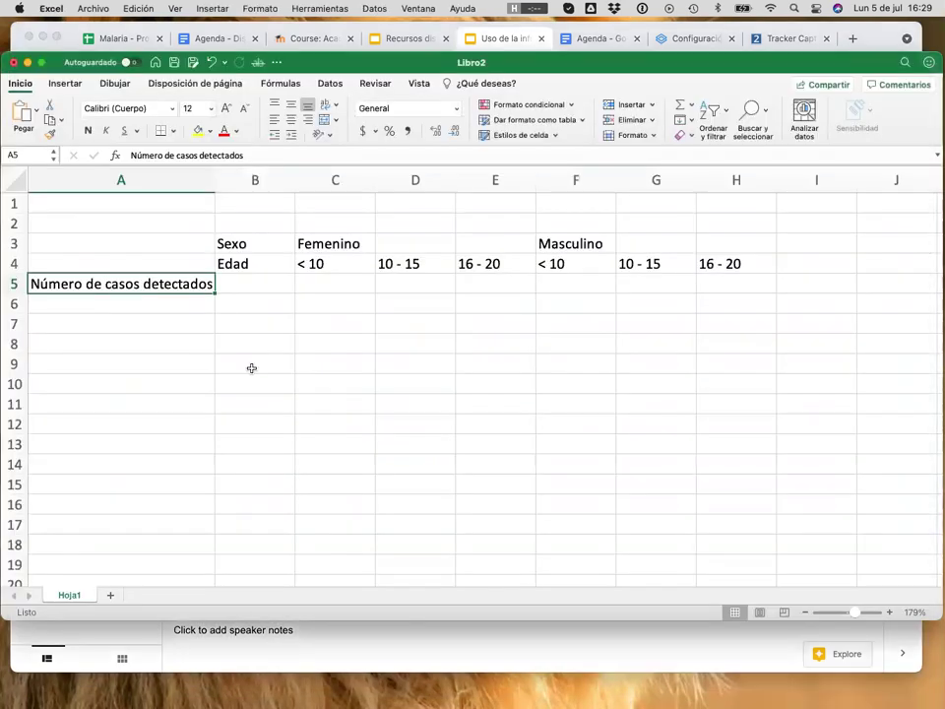
left_click(145, 220)
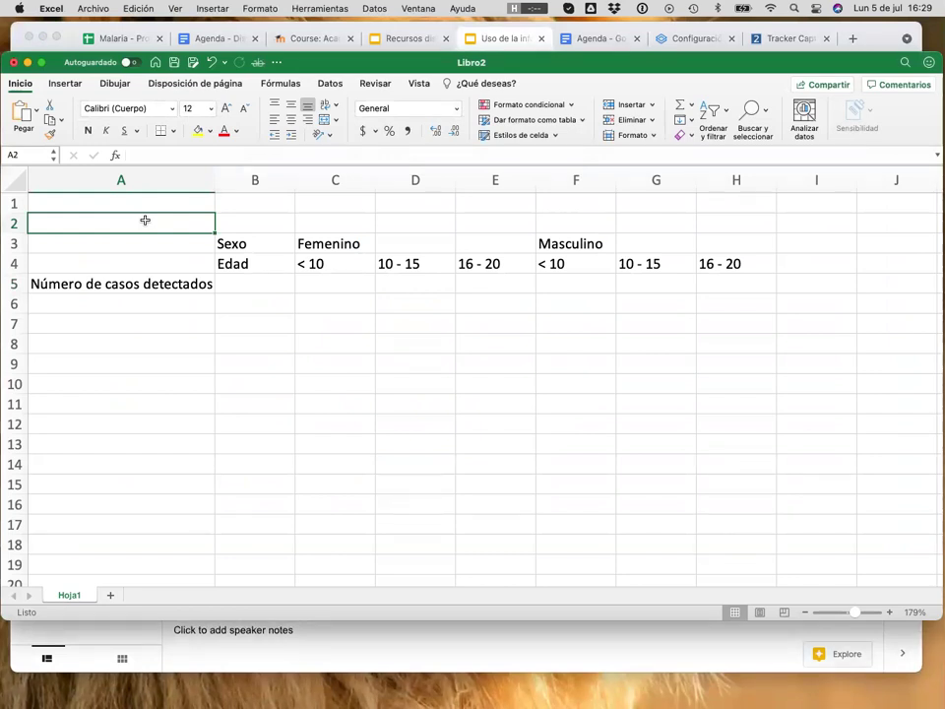
type("Ene")
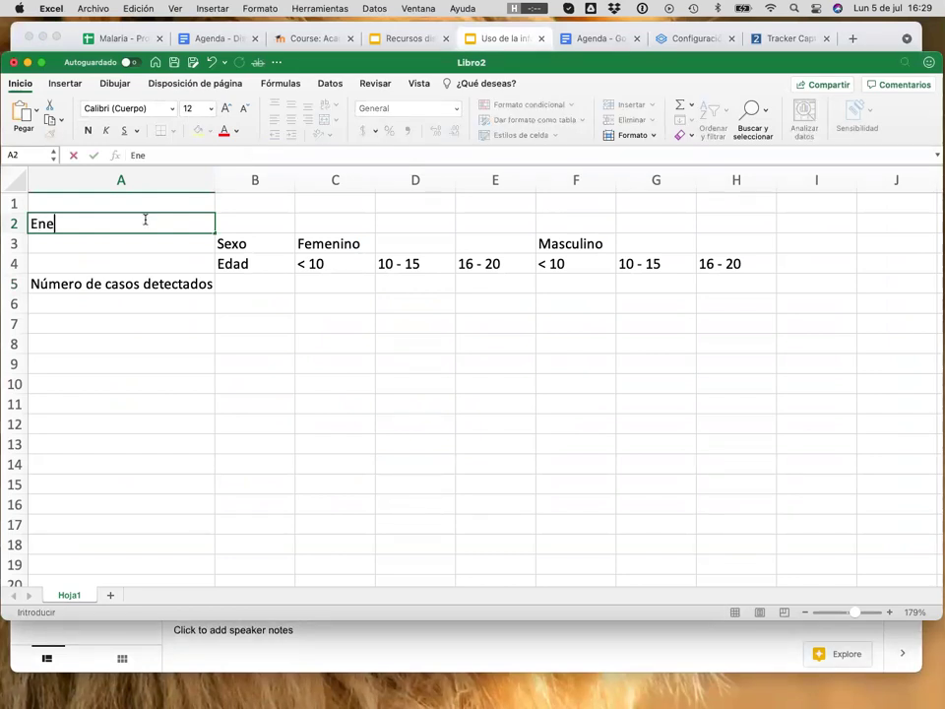
type("ro - 2021")
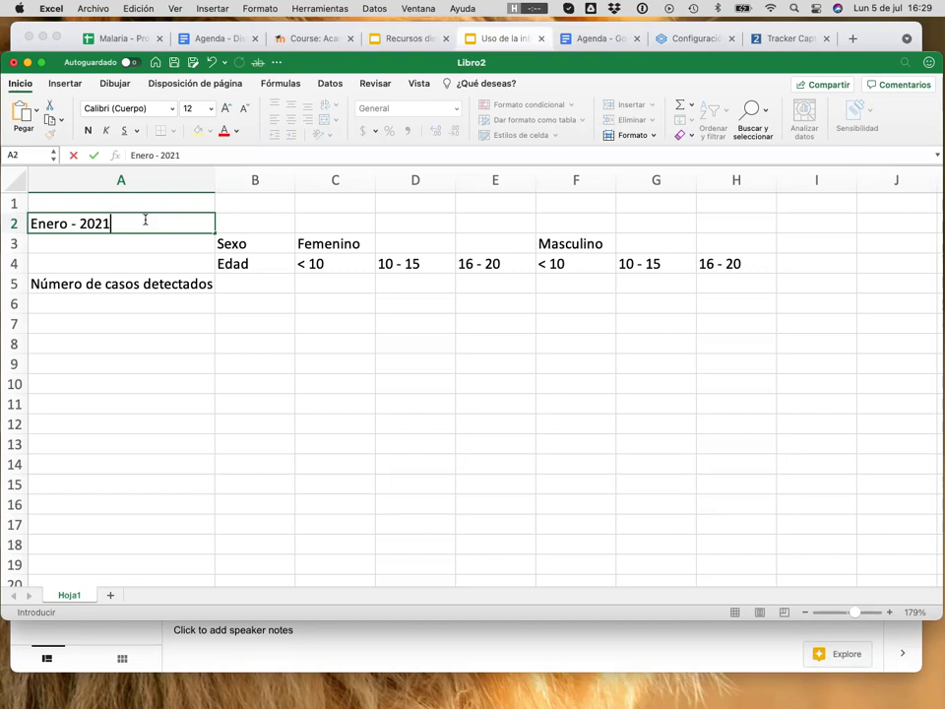
key("Return")
left_click(146, 221)
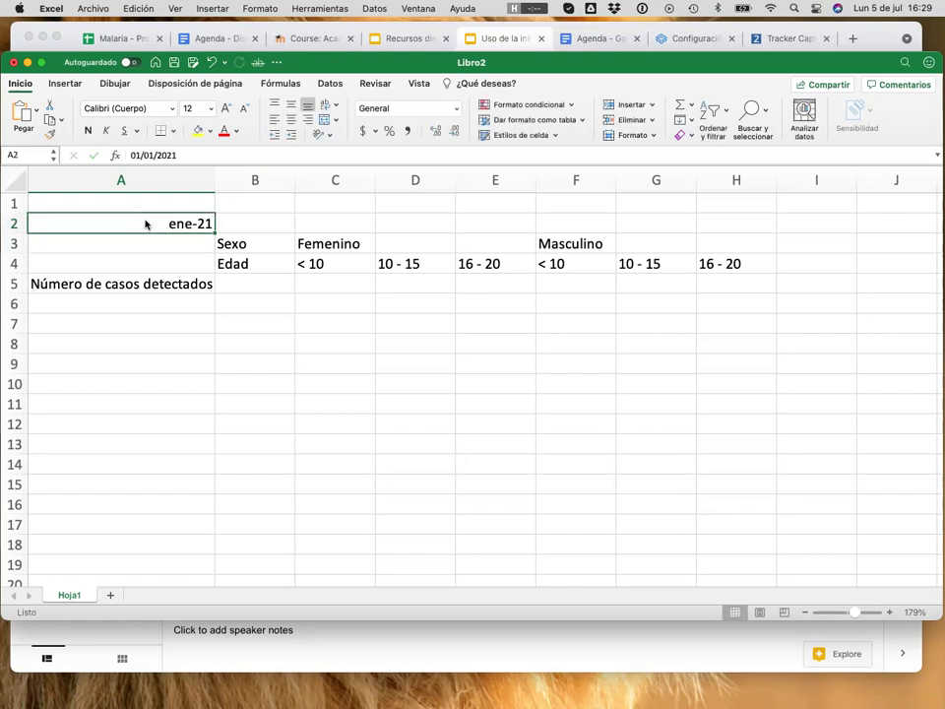
key("Tab")
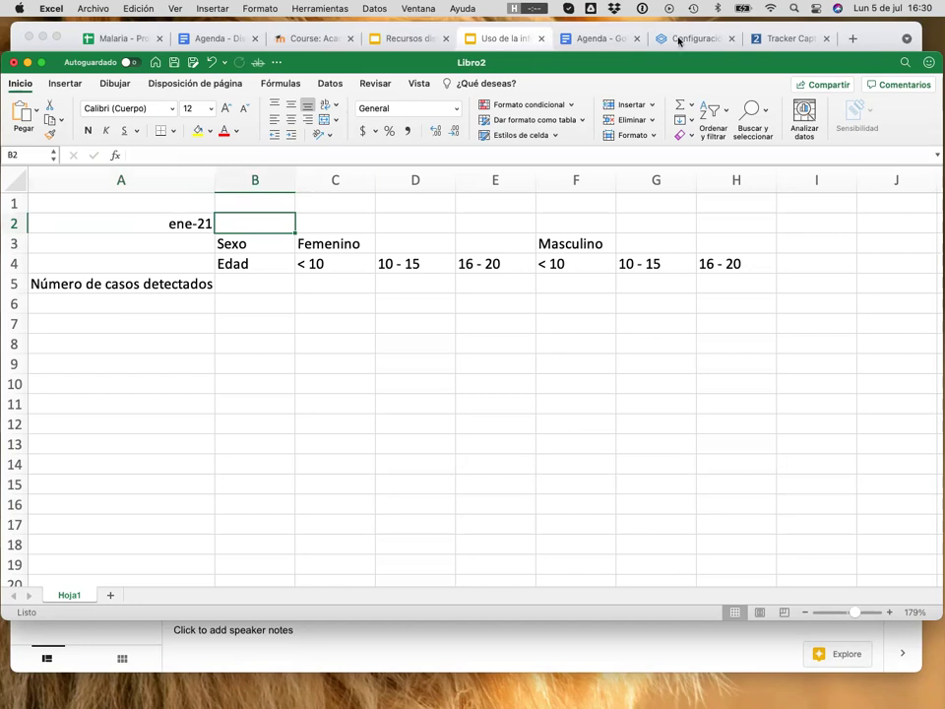
- Switch to Chrome's DHIS2 configuration server tab, sign in and decline saving the login in 1Password
left_click(507, 36)
left_click(694, 38)
left_click(433, 322)
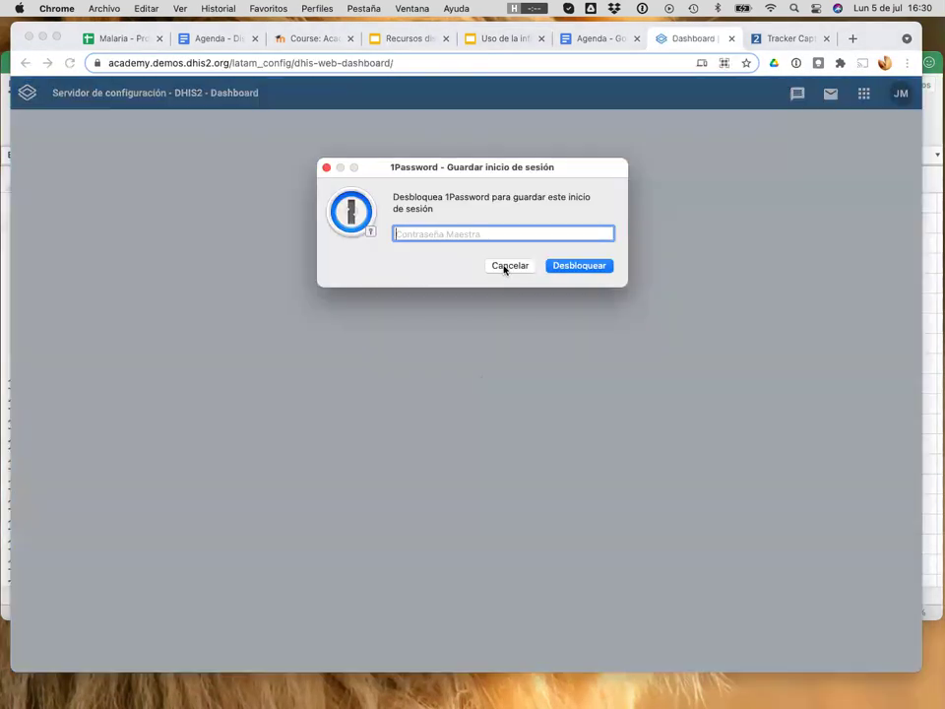
left_click(506, 266)
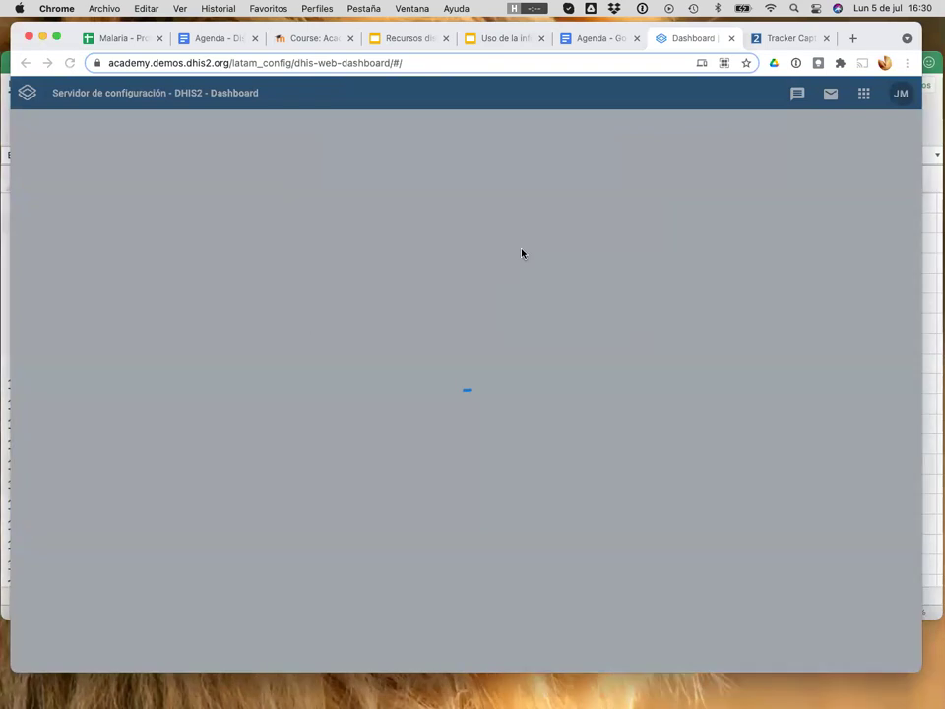
- Open the Mantenimiento app and go to the Unidad organizativa management list
left_click(861, 94)
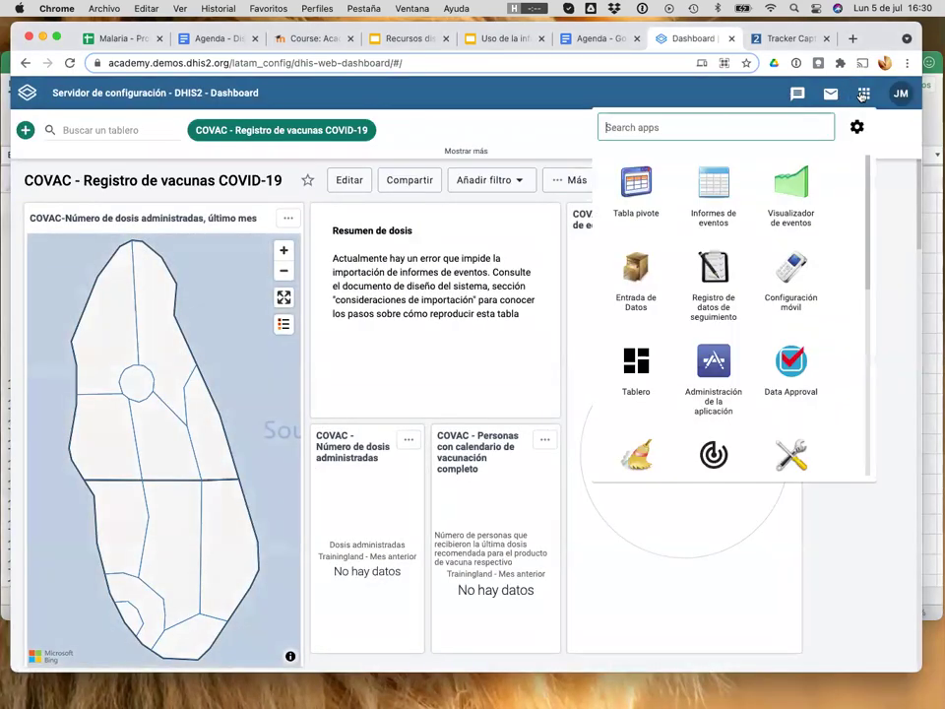
scroll(758, 345, "down", 4)
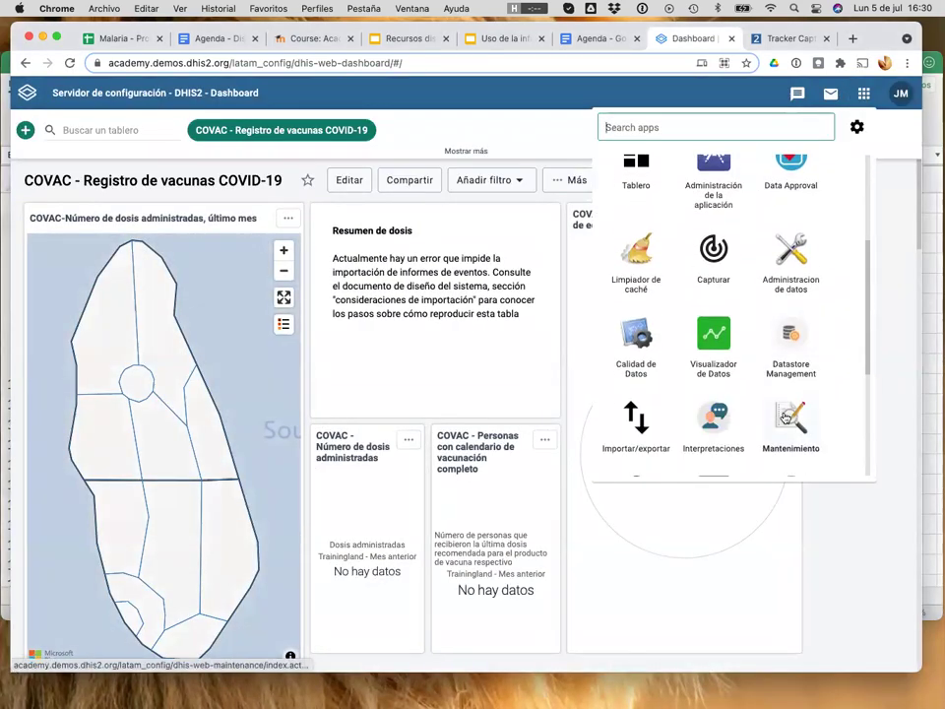
left_click(786, 416)
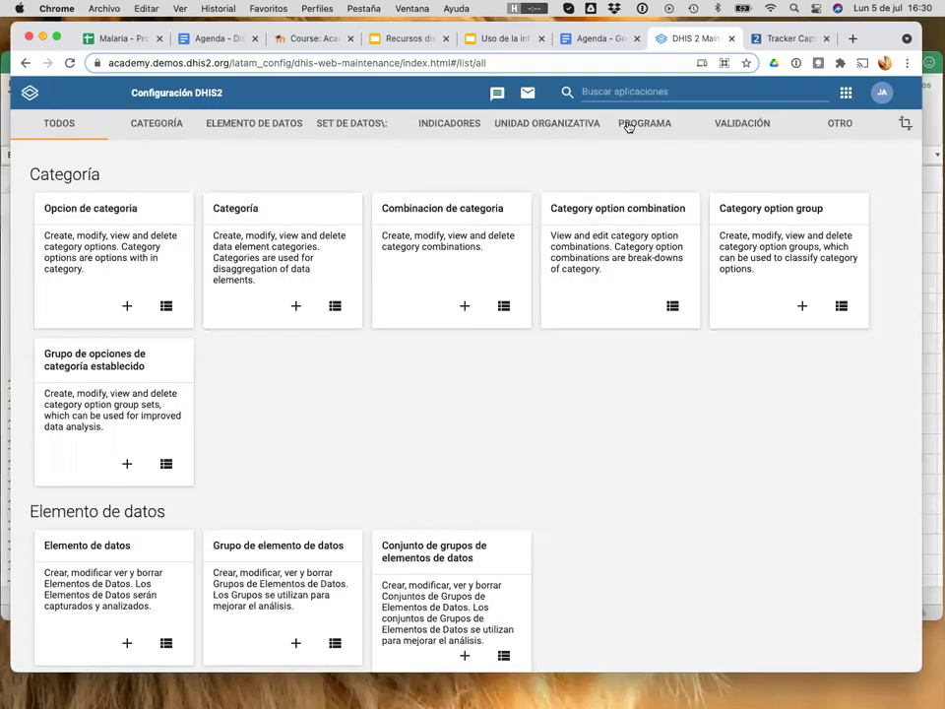
left_click(556, 130)
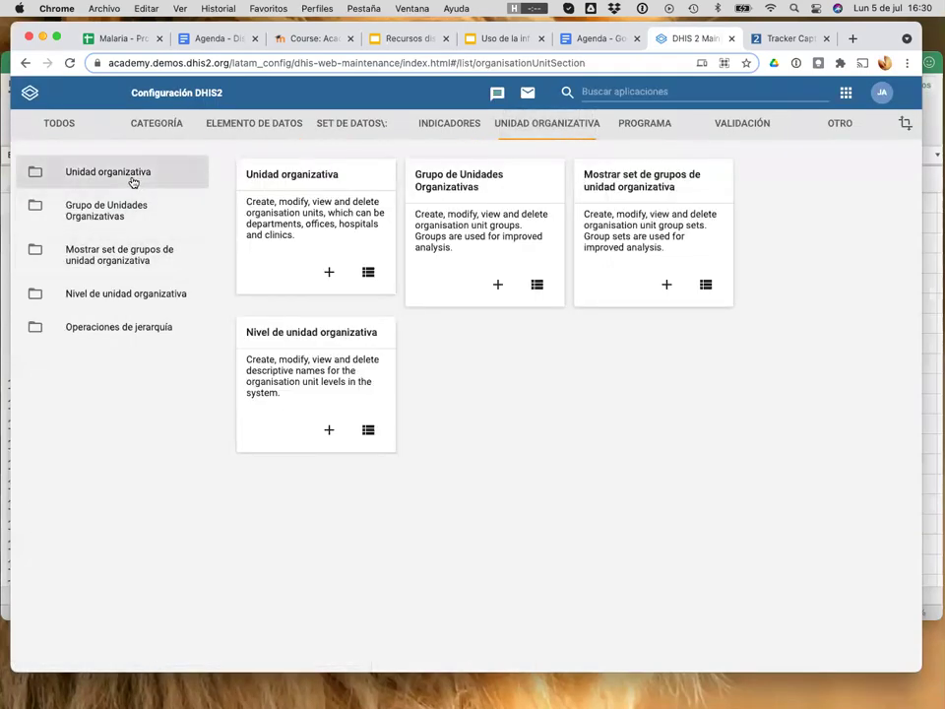
left_click(132, 177)
- Expand Animal Region and Bird District in the organisation unit tree and open Cardinal Hospital Gateway PHC for editing
left_click(56, 412)
left_click(56, 412)
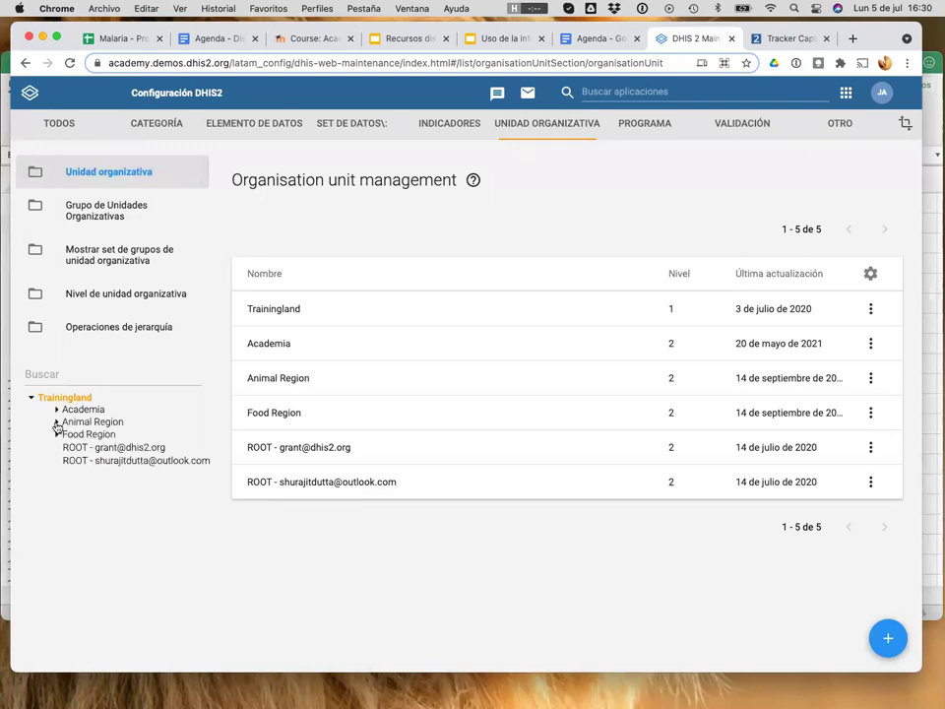
left_click(57, 422)
left_click(79, 434)
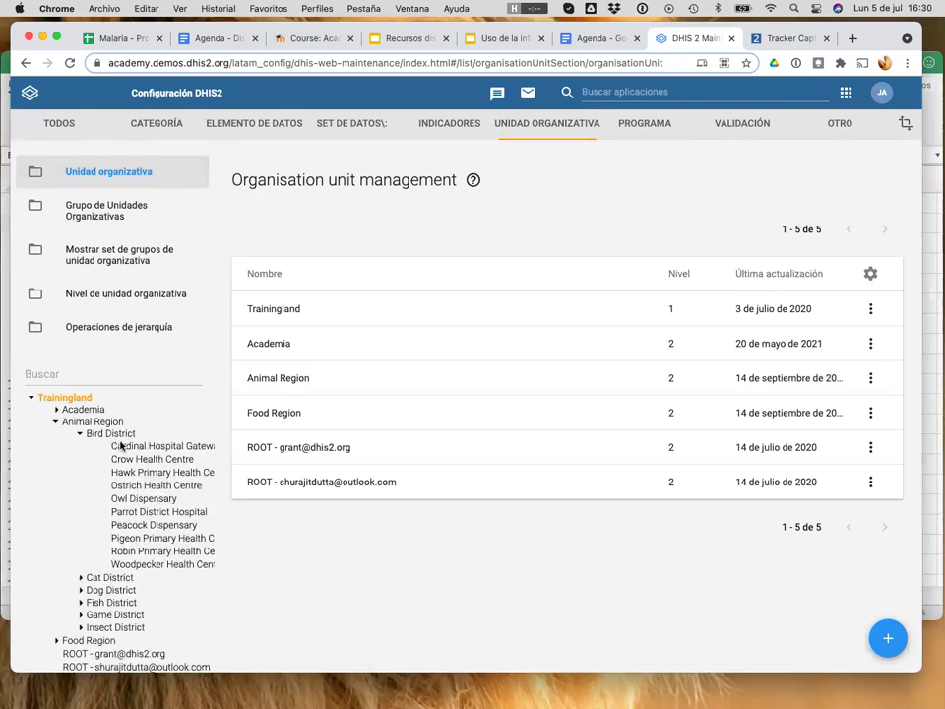
left_click(125, 447)
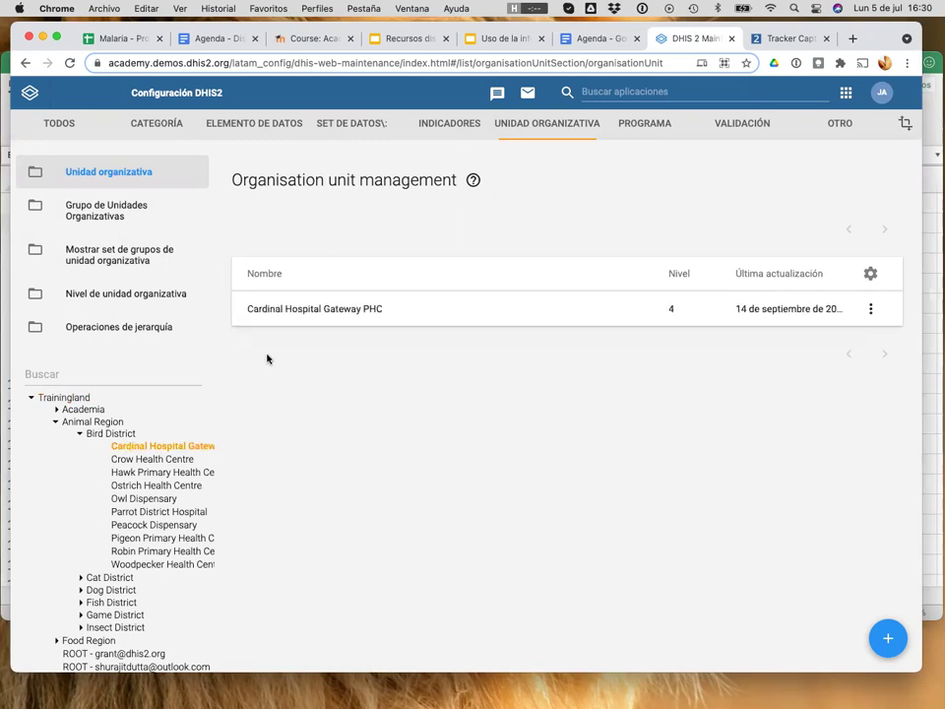
left_click(286, 308)
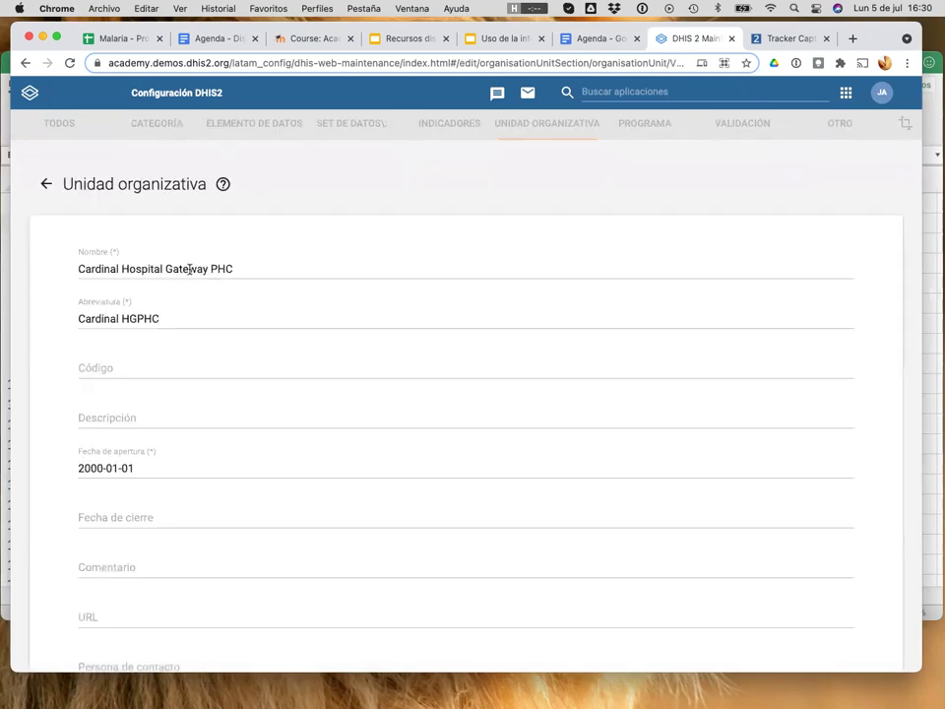
- Copy the unit's abbreviation "Cardinal HGPHC", switch to the Excel workbook and paste it into cell B2
left_click(133, 315)
triple_click(133, 315)
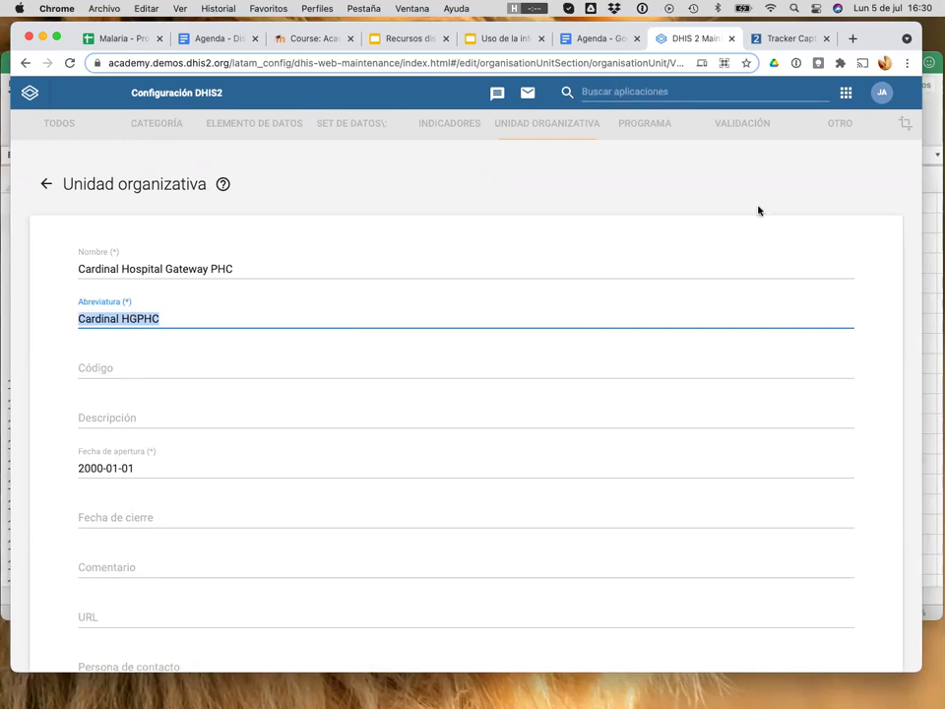
left_click(932, 255)
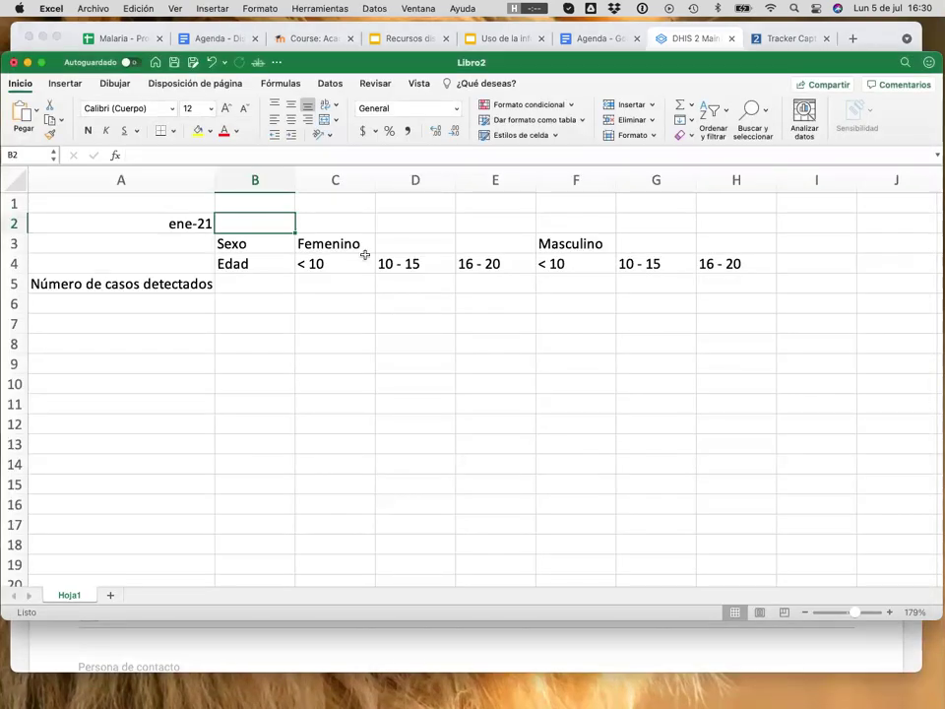
type("Cardinal HGPHC")
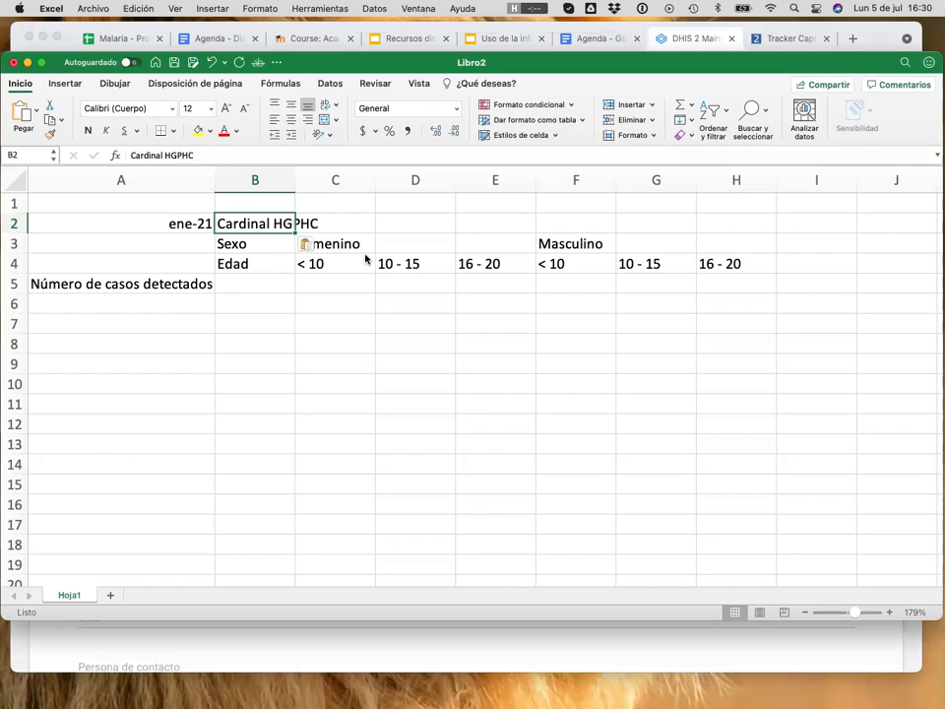
key("Return")
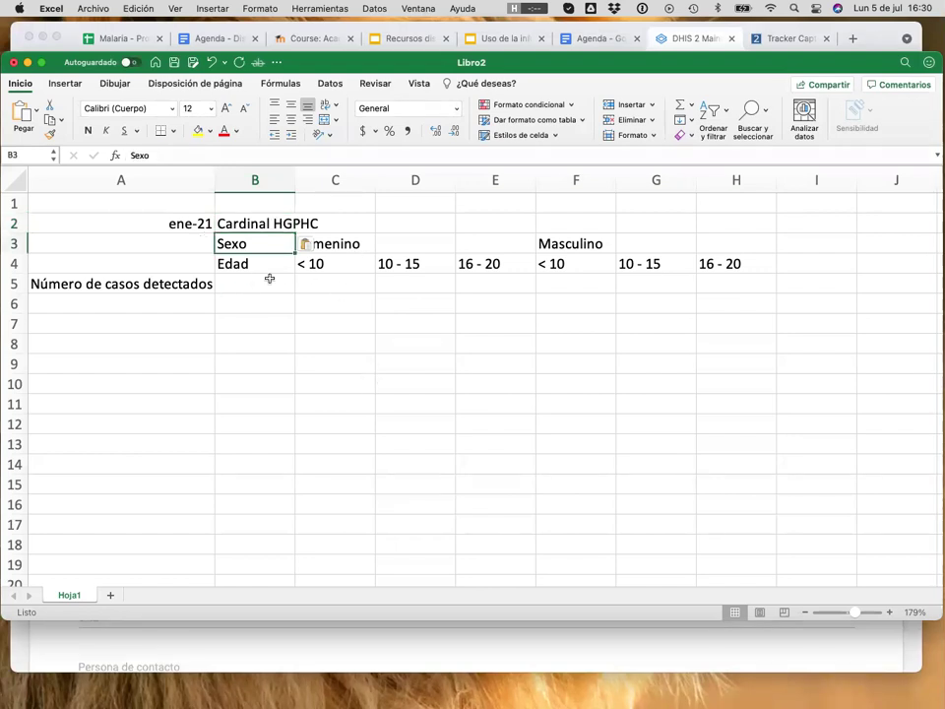
- Enter the detected case counts for Femenino: 1 in C5 for < 10 and 2 in D5 for 10 - 15
left_click(334, 281)
type("1")
key("Return")
key("Up")
key("Right")
type("2")
key("Right")
key("Left")
- Review the table's period, organisation unit and first value, and switch to the Google Slides presentation to read the tracker program slide
left_click(177, 236)
left_click(221, 224)
left_click(346, 290)
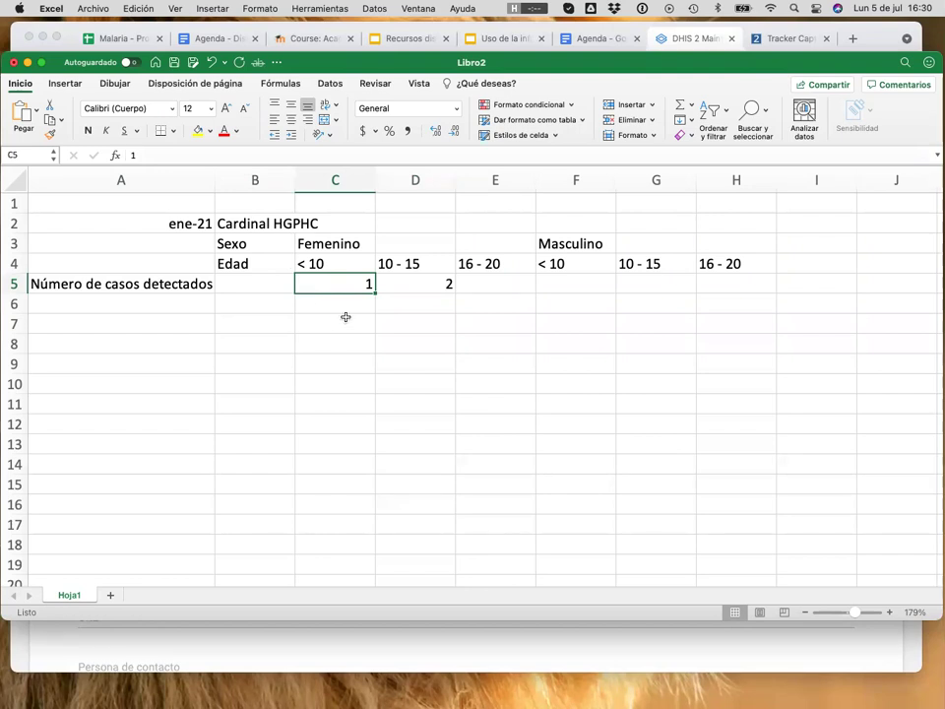
left_click(486, 39)
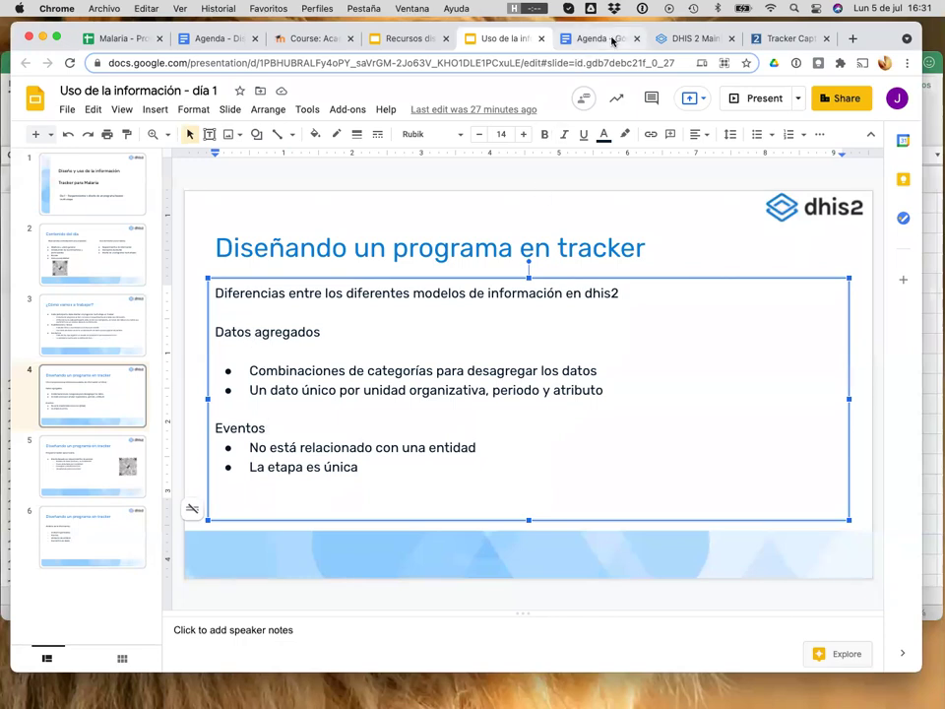
- Switch back to the Excel workbook and enter the label "Programa" in cell A9
key("super+Tab")
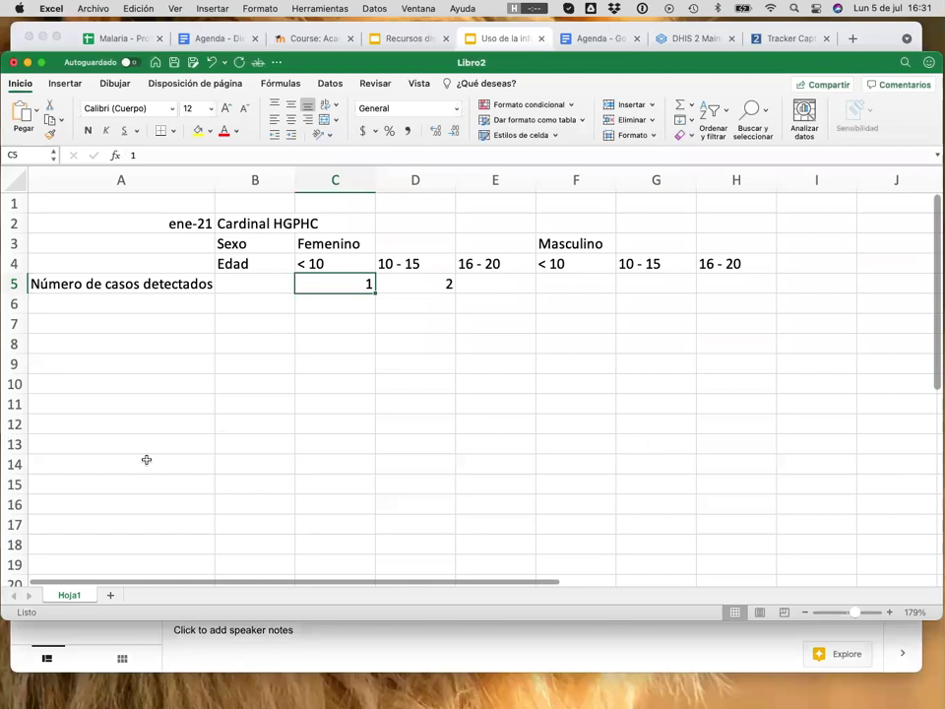
left_click(106, 356)
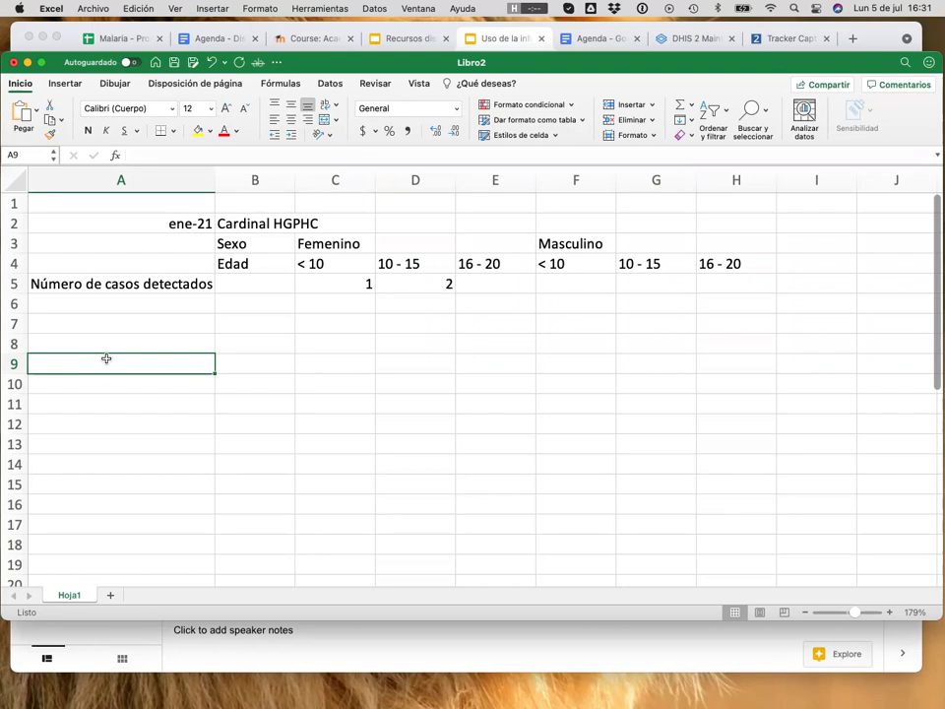
type("Programa")
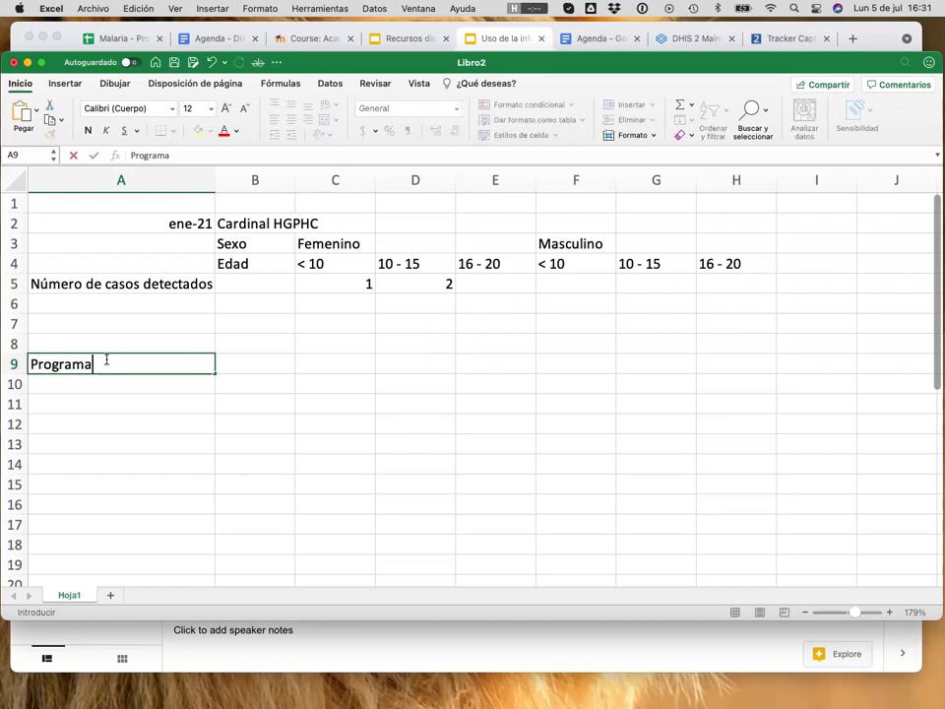
key("Return")
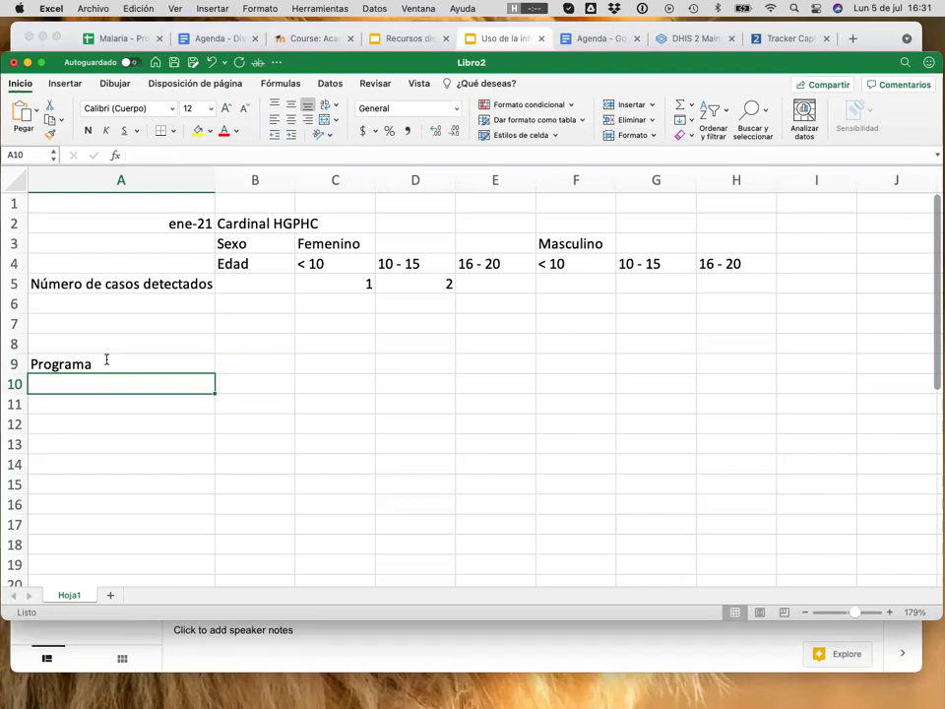
- Enter "Prueba de Malaria" in cell A10 under Programa
type("Prueba ")
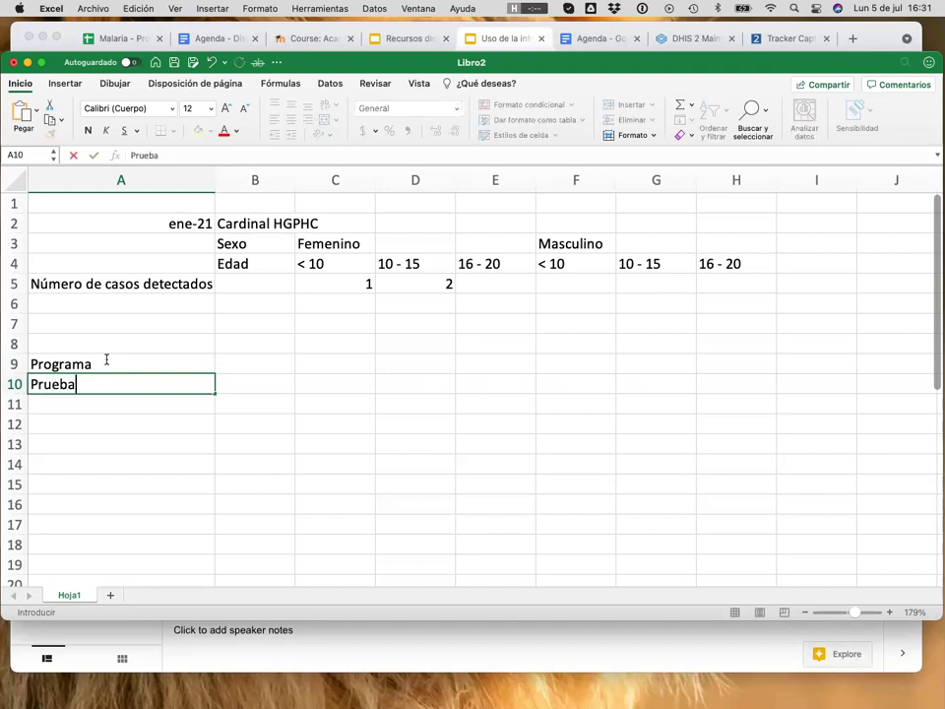
type("de Mal")
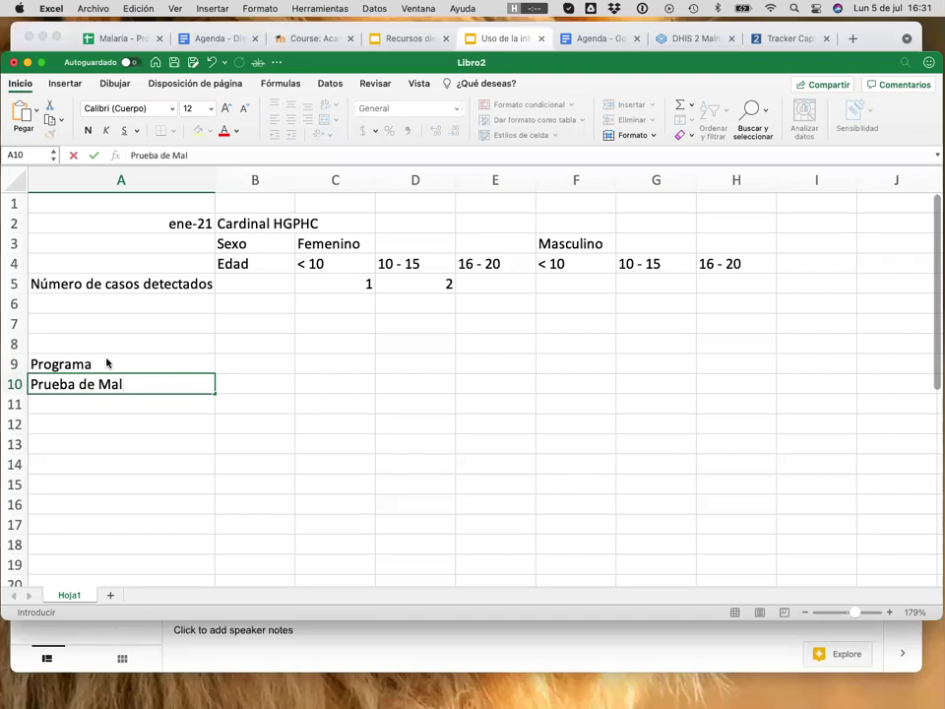
left_click(213, 156)
type("aria")
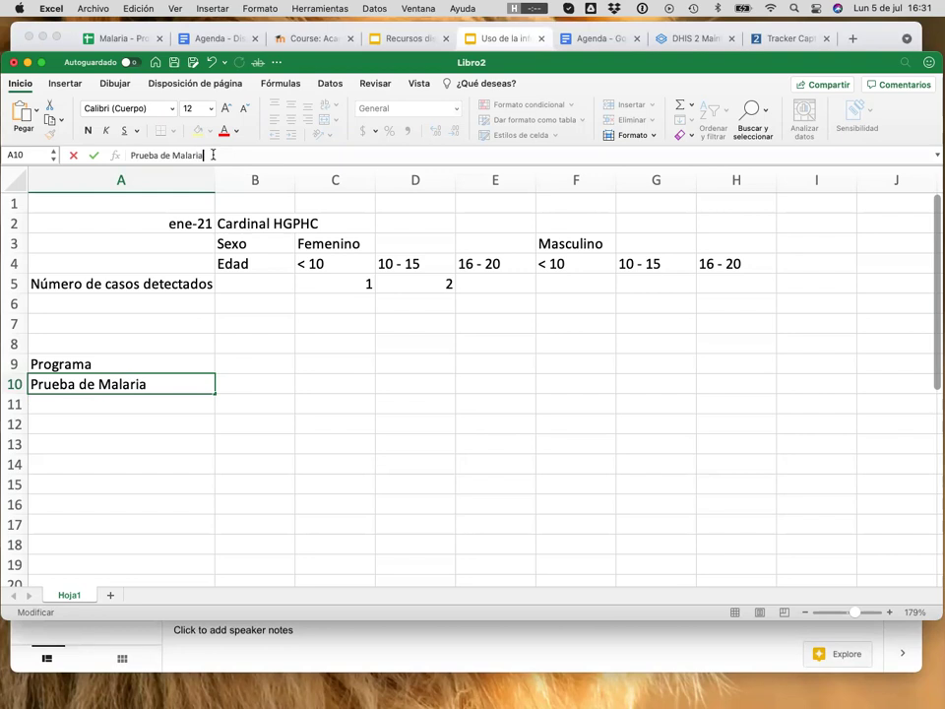
key("Return")
- Add the prefix "Evento - " before "Prueba de Malaria" in cell A10
key("Up")
key("Right")
key("Up")
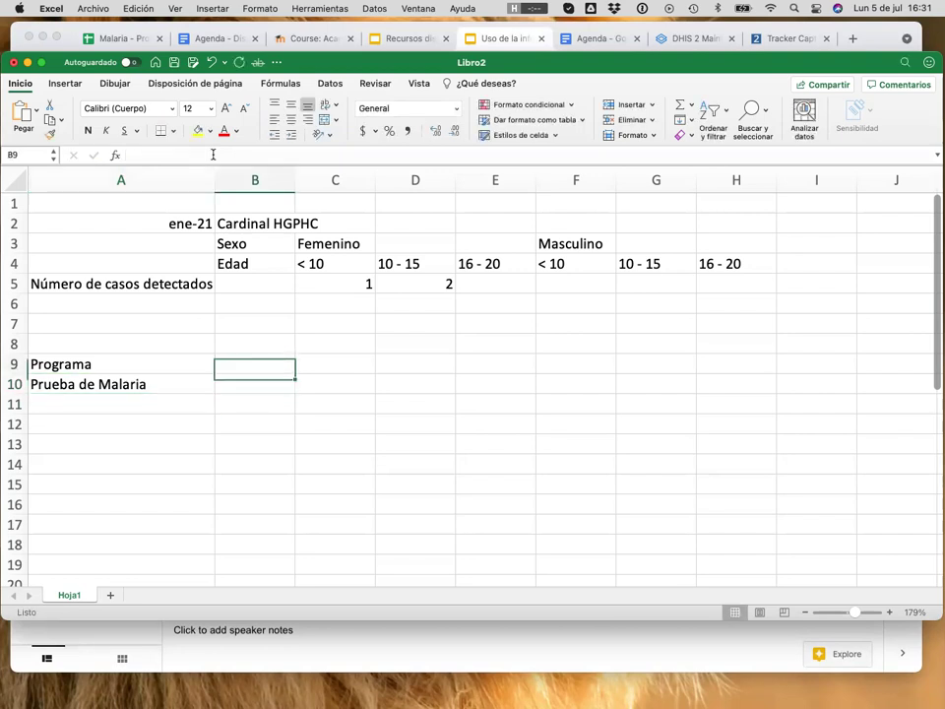
key("Down")
key("Left")
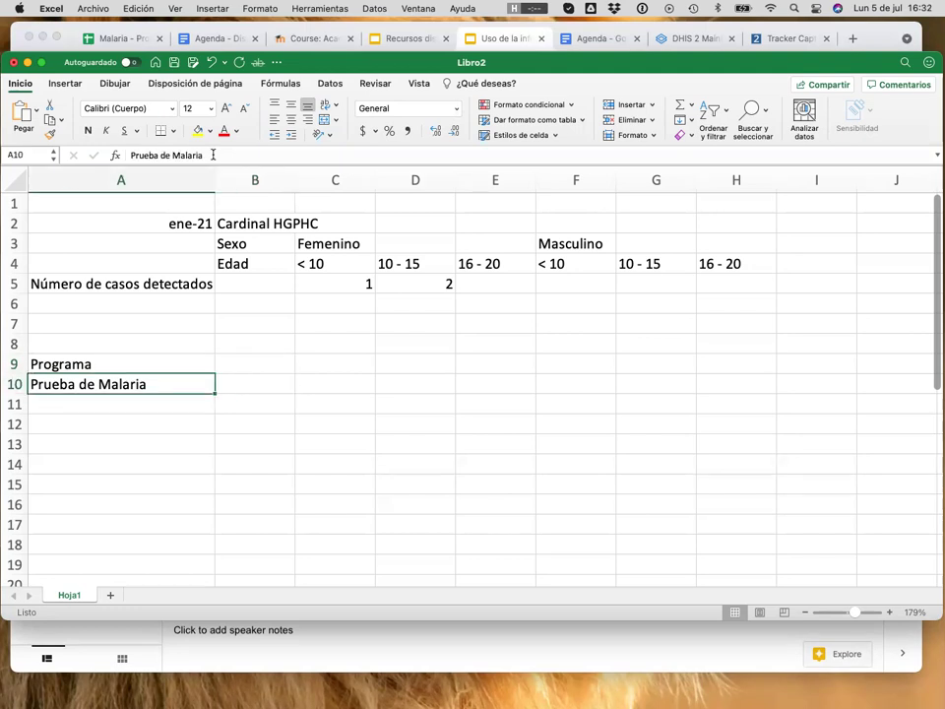
left_click(131, 155)
type("Evento -")
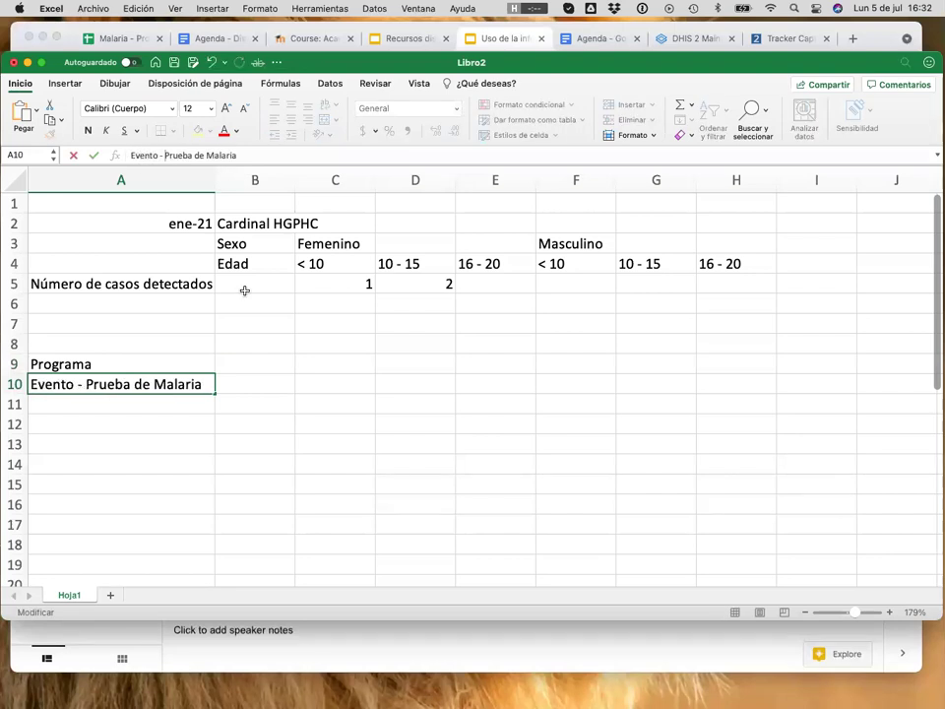
key("Return")
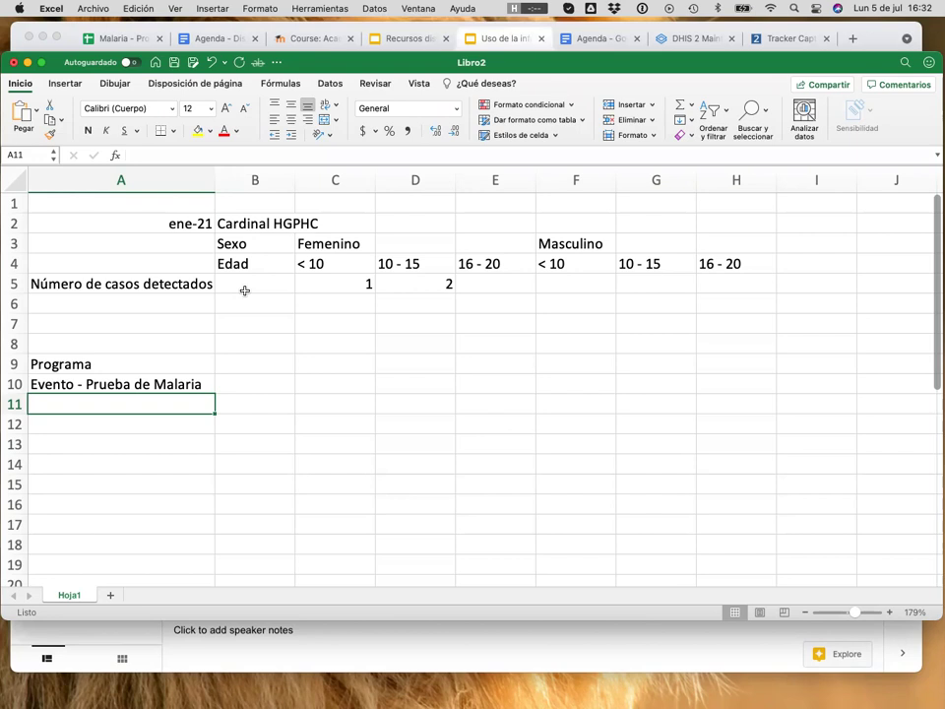
- Enter the data item "resultado de la prueba" in cell A11 below the event
key("Up")
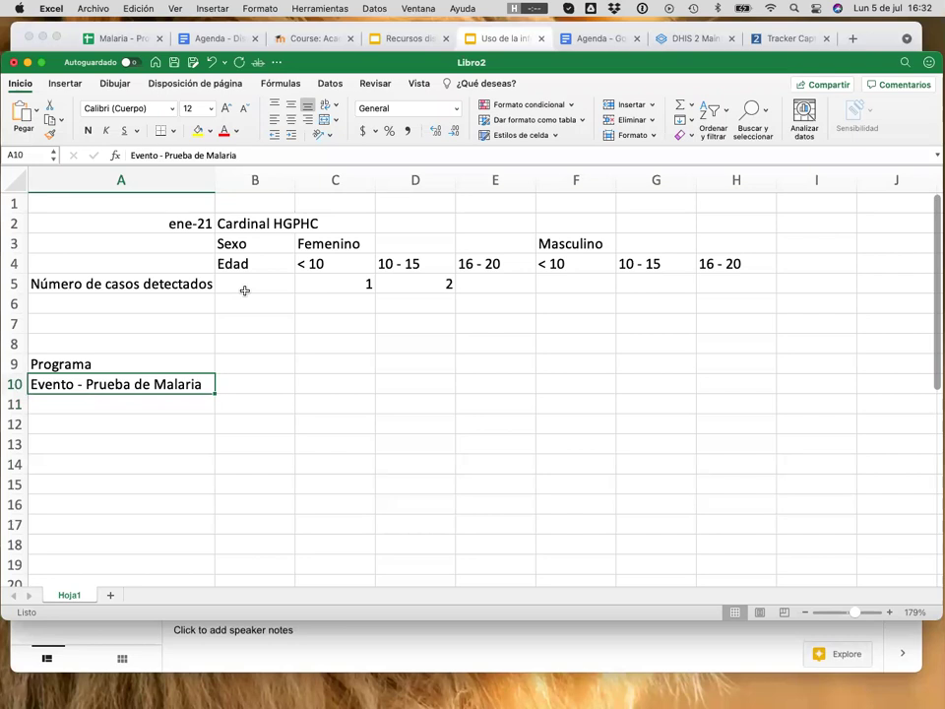
key("Down")
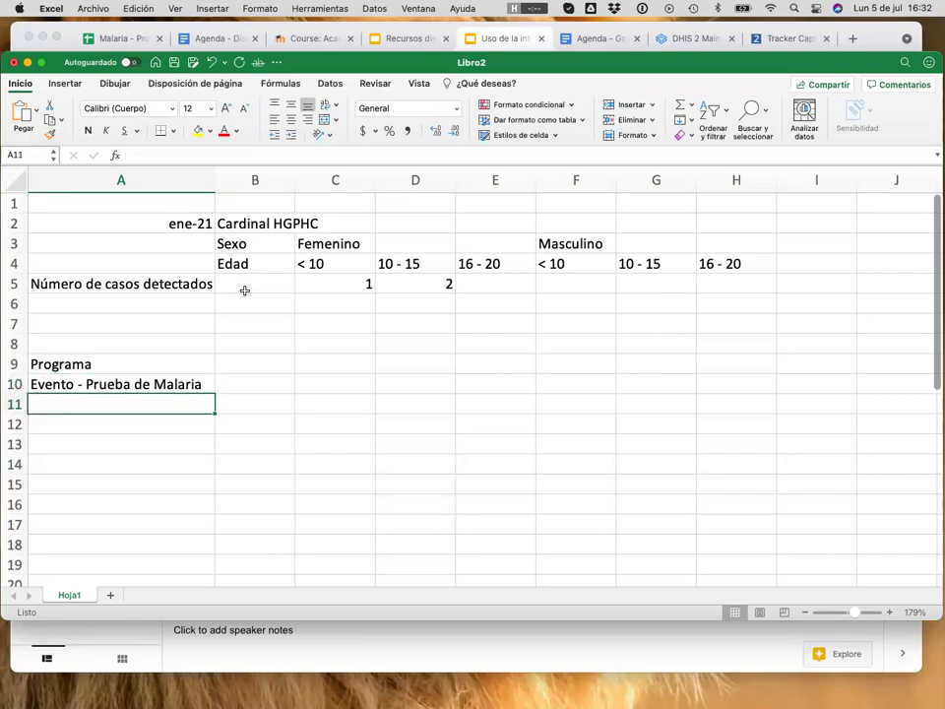
type("resul")
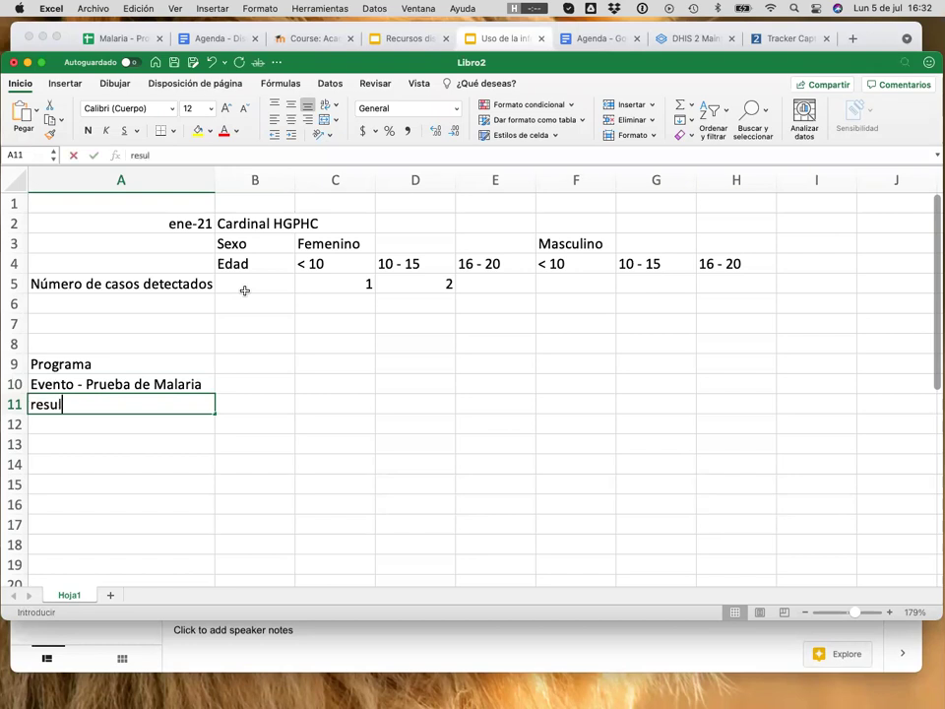
type("tado de la")
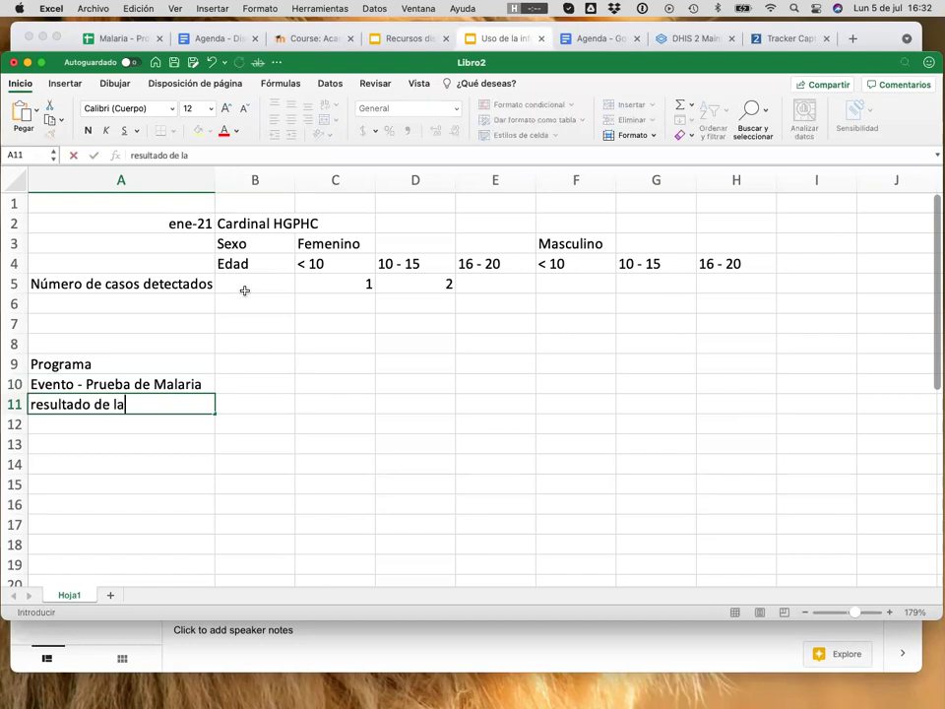
key("BackSpace")
type("a prueeba")
key("BackSpace")
key("BackSpace")
key("BackSpace")
key("BackSpace")
type("eba")
key("Return")
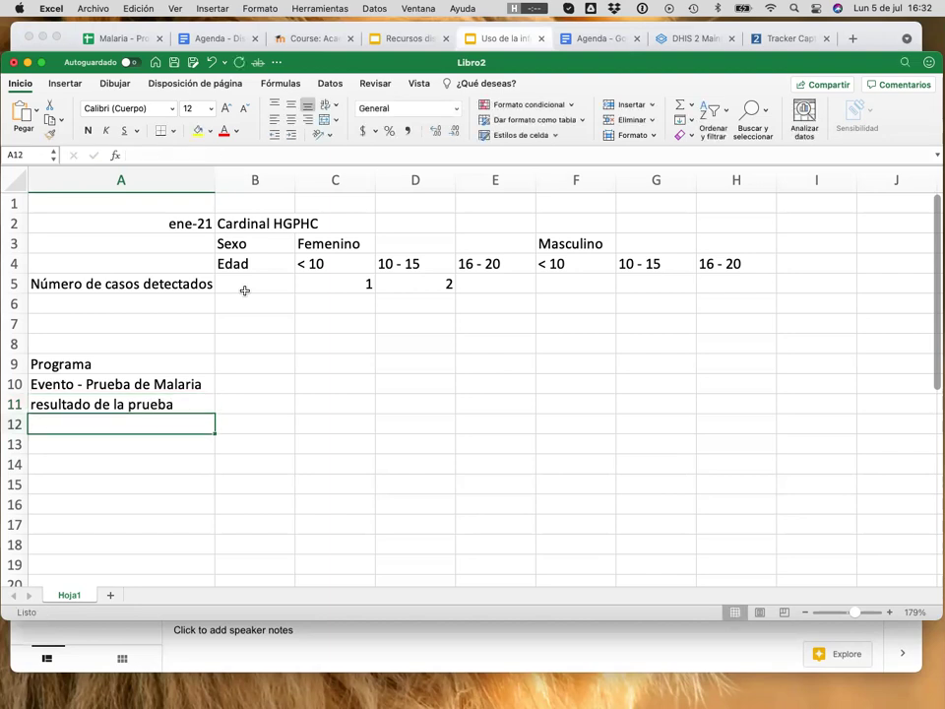
- Enter the result option "Positivo" in cell B11, beside "resultado de la prueba"
key("Up")
key("Right")
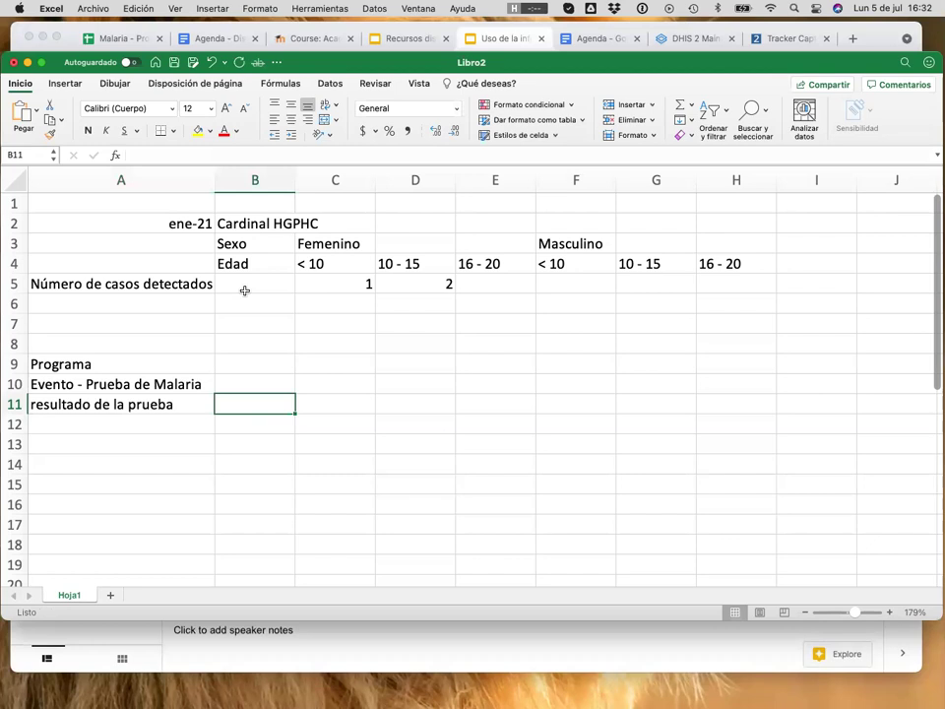
type("P")
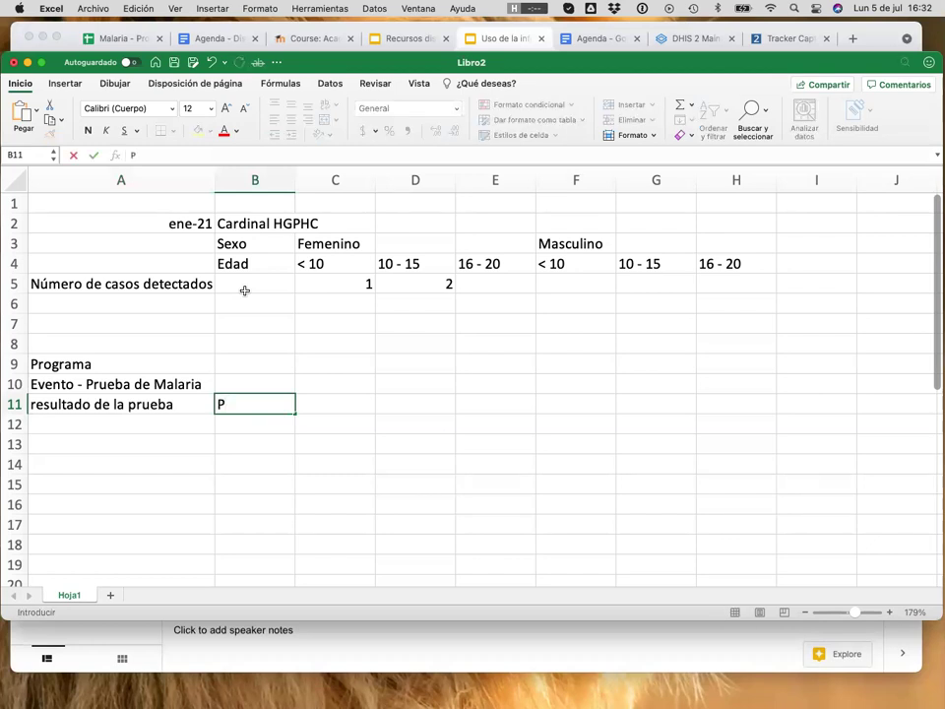
type("ositivo")
key("Return")
- Enter the second result option "Negativo" in cell C11, beside "Positivo"
key("Up")
key("Right")
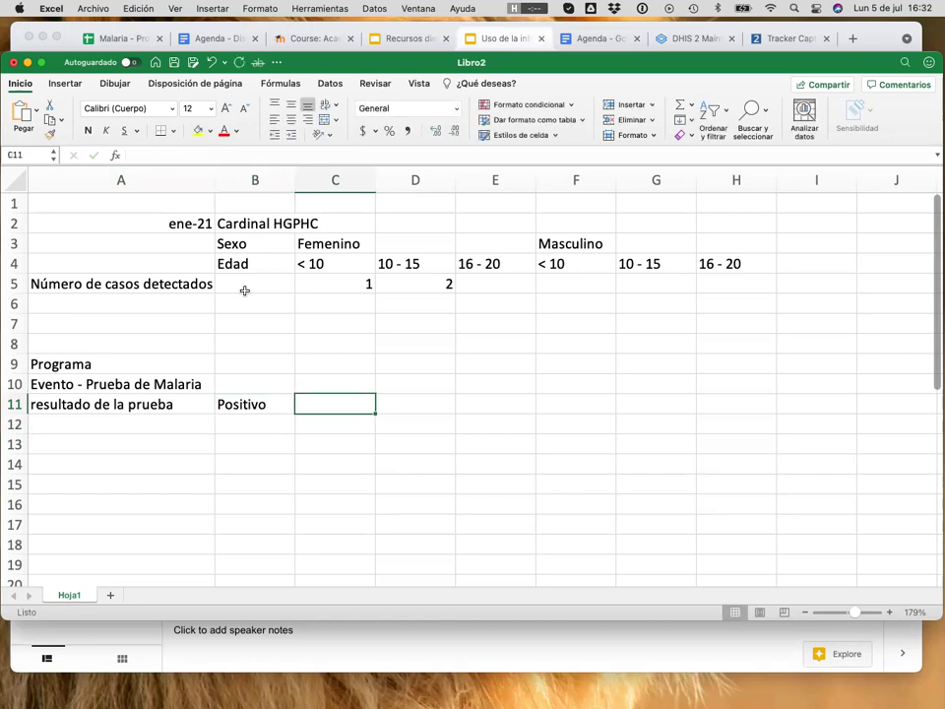
type("Negativop")
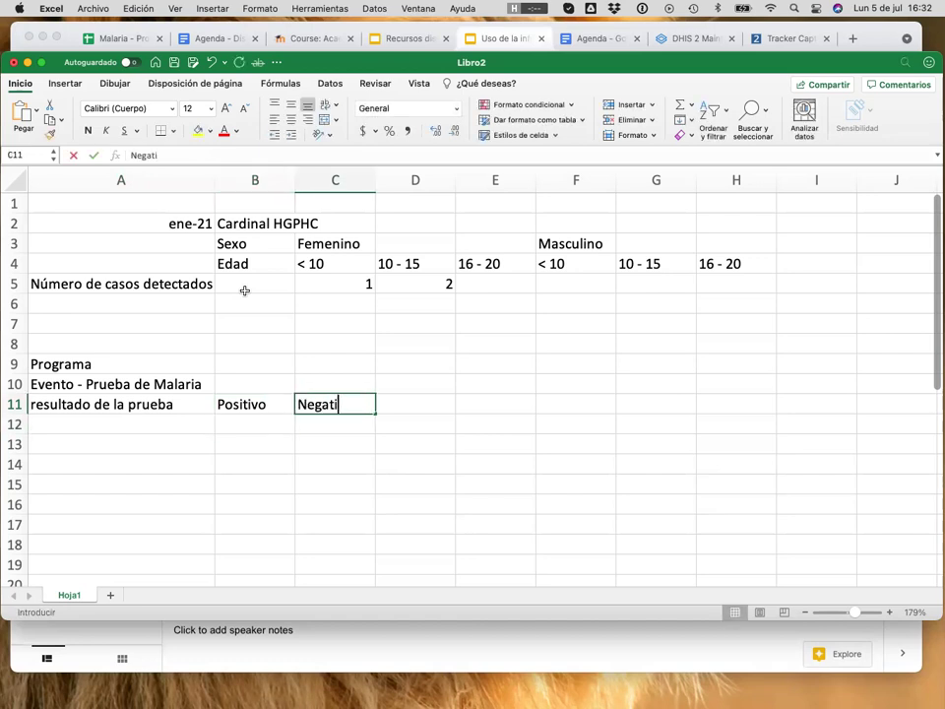
key("BackSpace")
key("BackSpace")
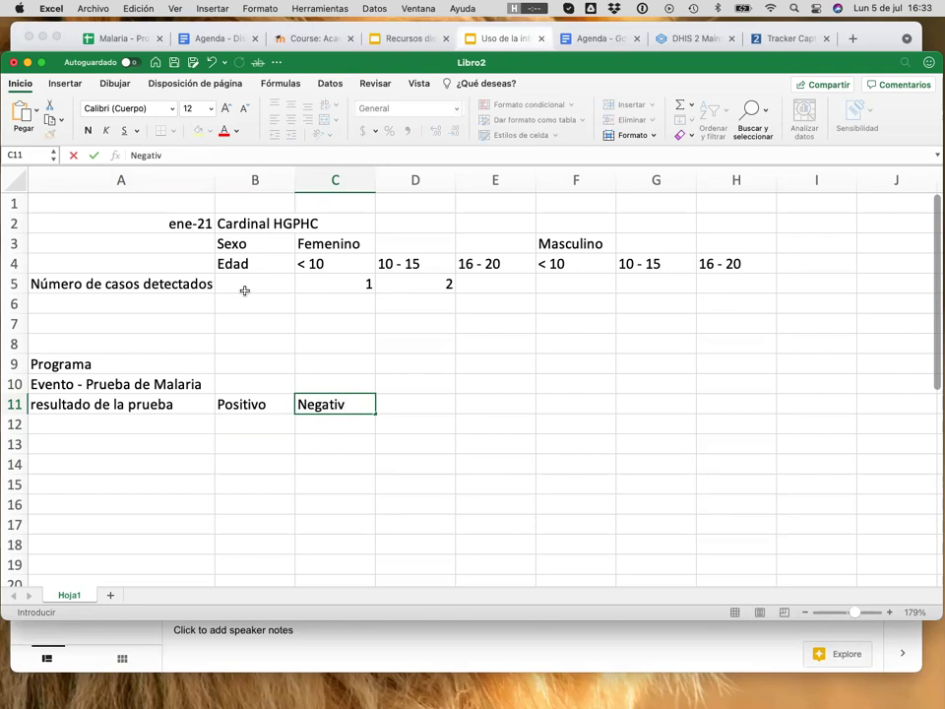
type("o")
key("Return")
- Add the event's data items "Sexo" in cell A12 and "Edad" in cell A13
key("Up")
key("Left")
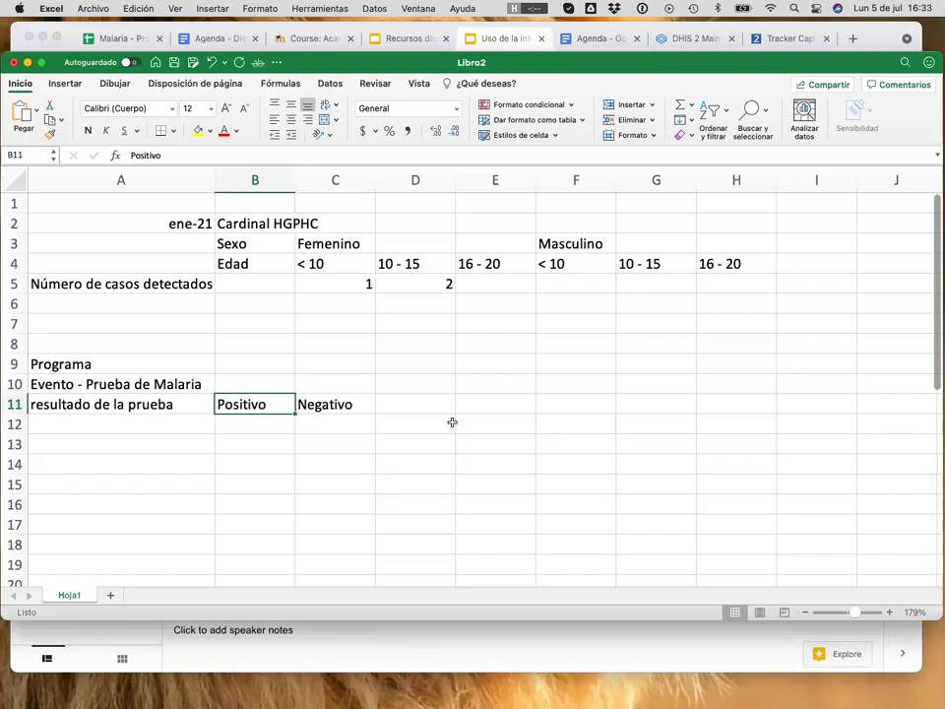
key("Left")
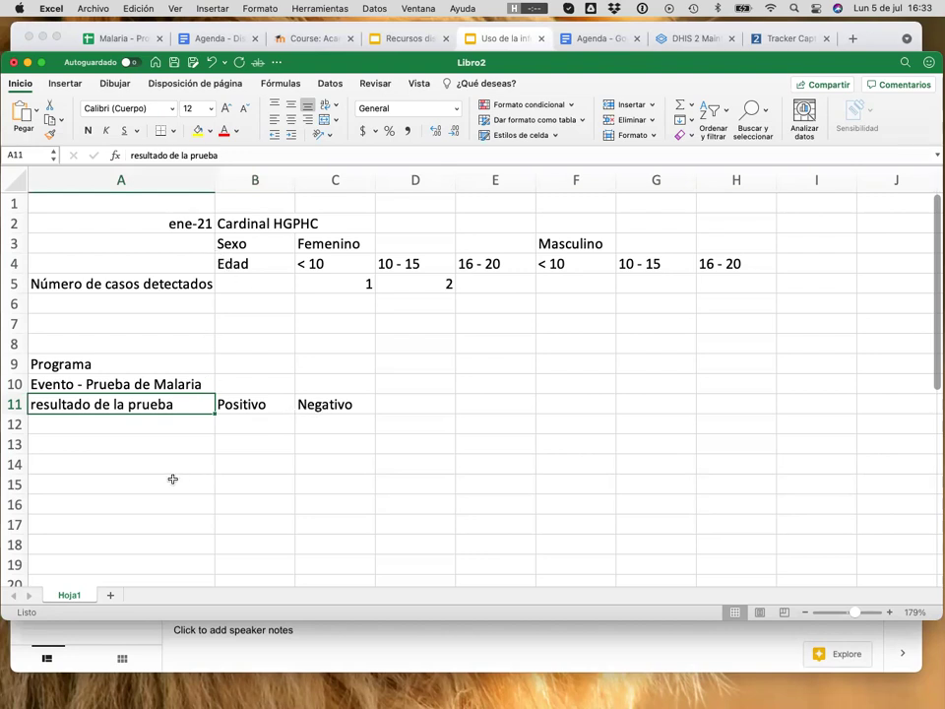
left_click(152, 423)
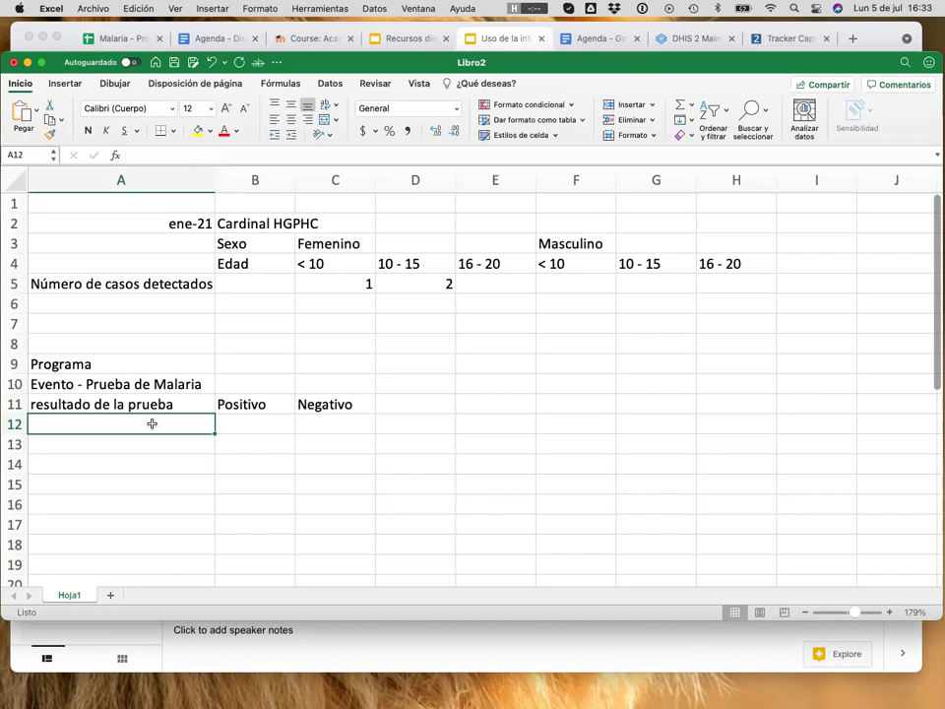
type("Sexo")
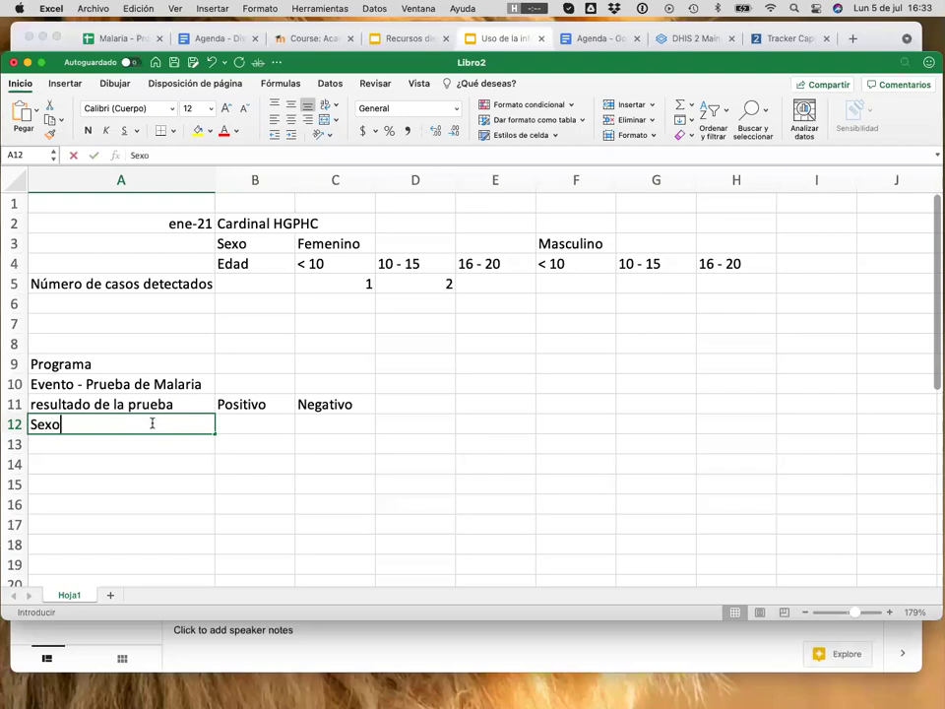
key("Return")
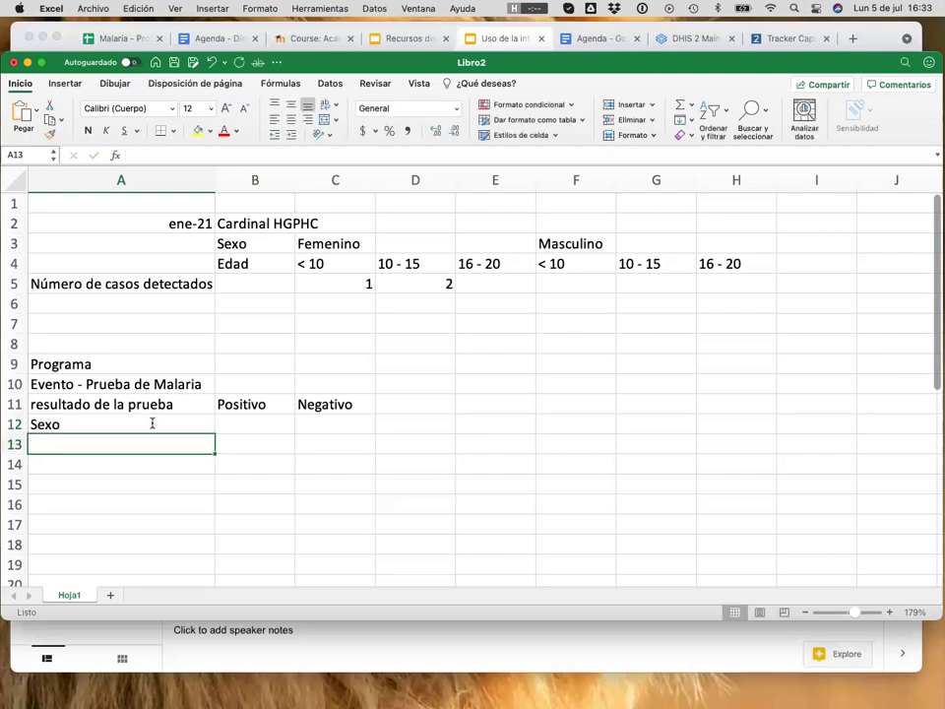
type("Edad")
key("Return")
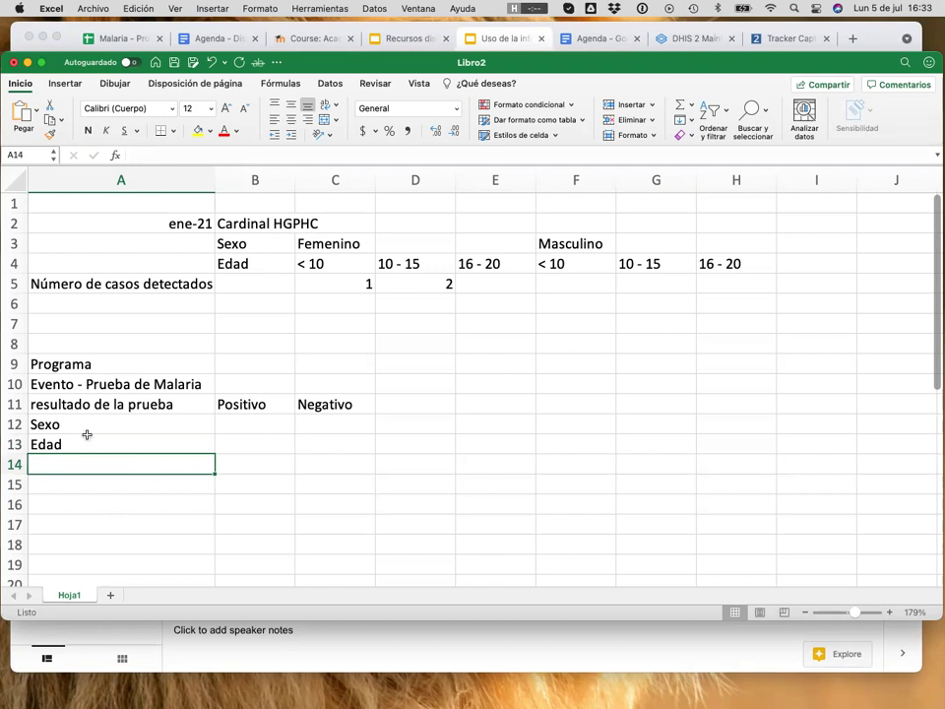
- Apply all borders to cell A10 containing "Evento - Prueba de Malaria"
left_click_drag(116, 384, 183, 444)
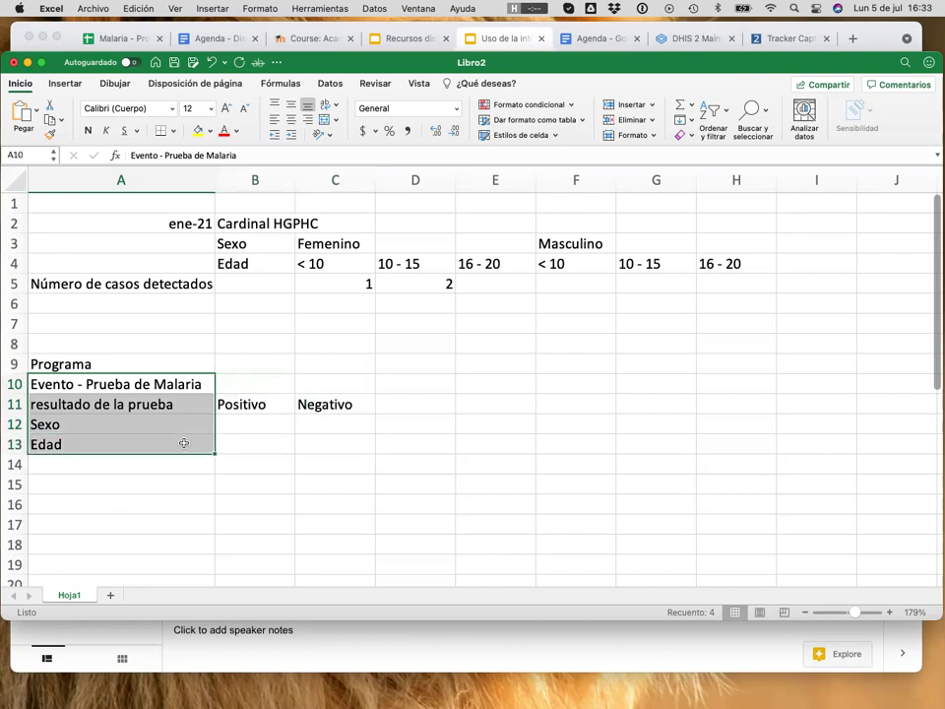
left_click(183, 444)
left_click(168, 384)
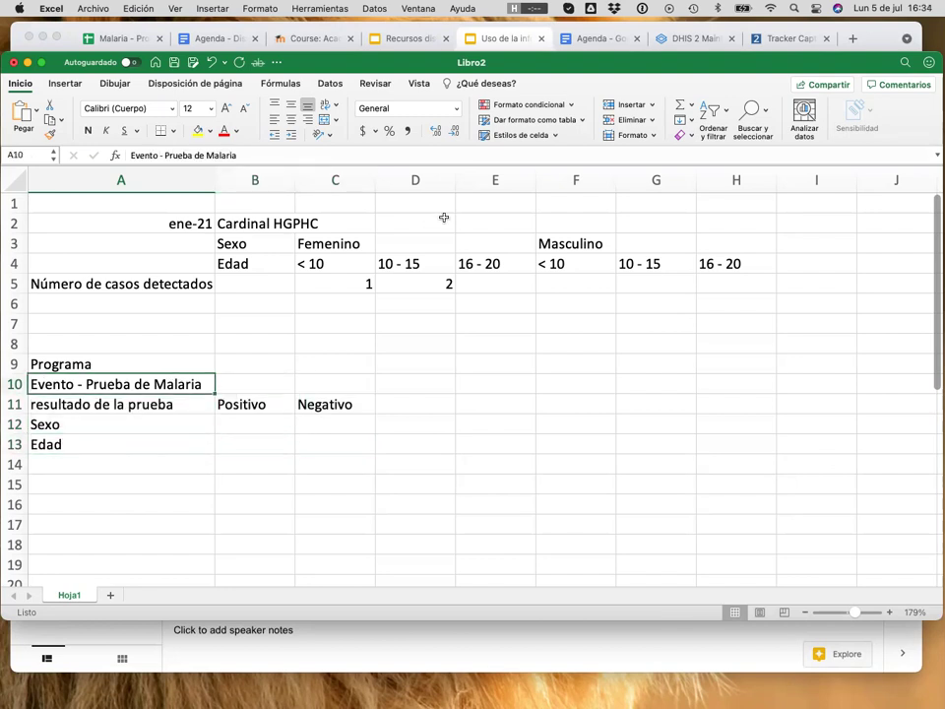
left_click(174, 131)
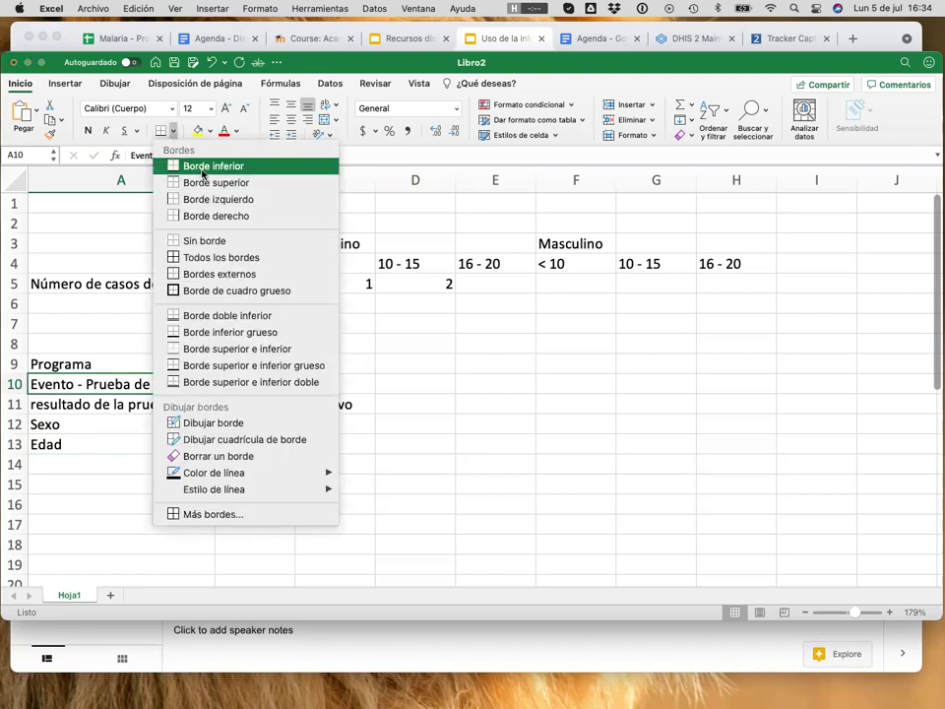
left_click(196, 258)
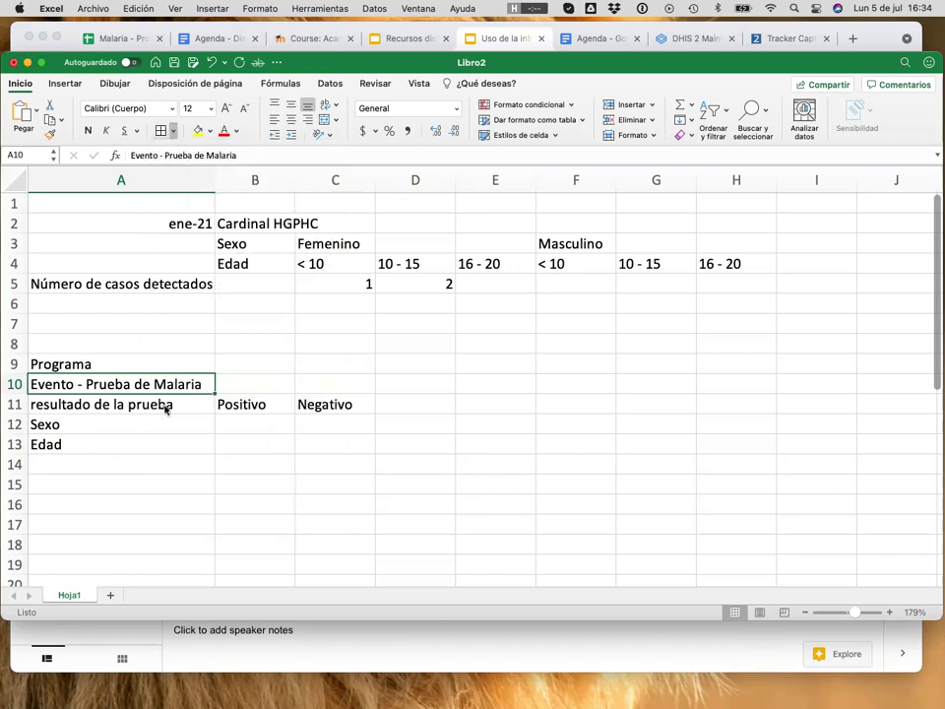
- Apply all borders to the data item cells A11 to A13
left_click(163, 426)
left_click_drag(135, 407, 134, 437)
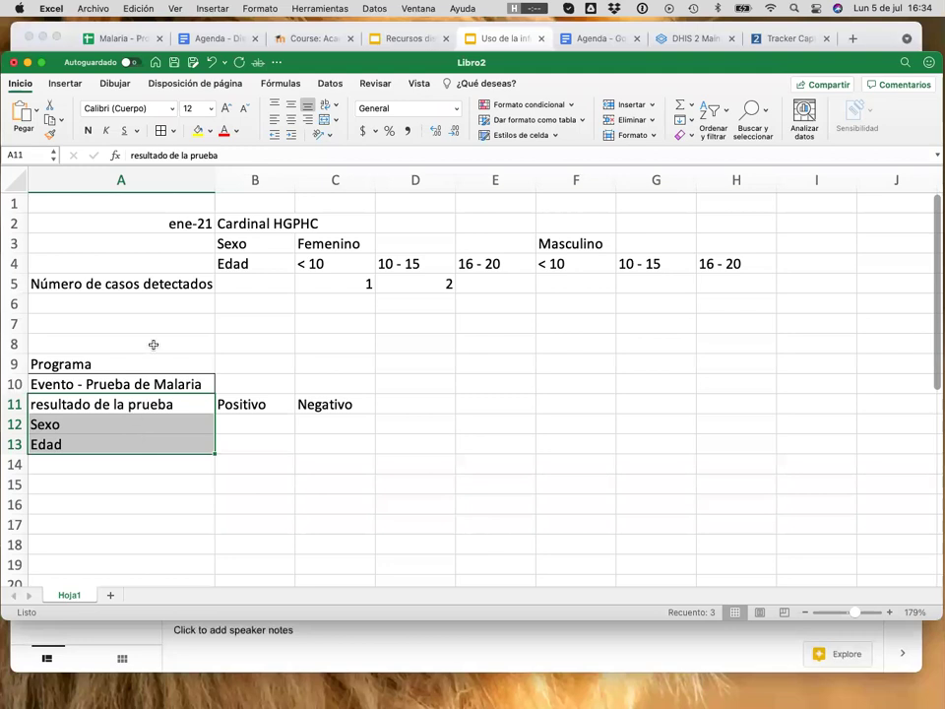
left_click(160, 133)
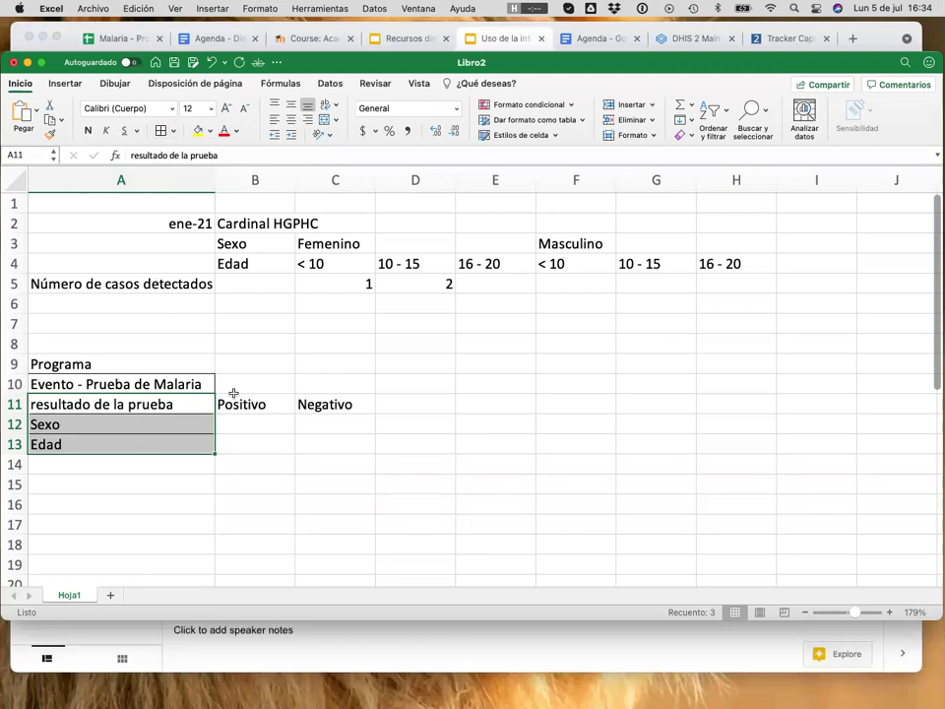
- Enter the heading "Programa de Tracker" in cell A15, leaving row 14 empty below the event block
left_click(197, 500)
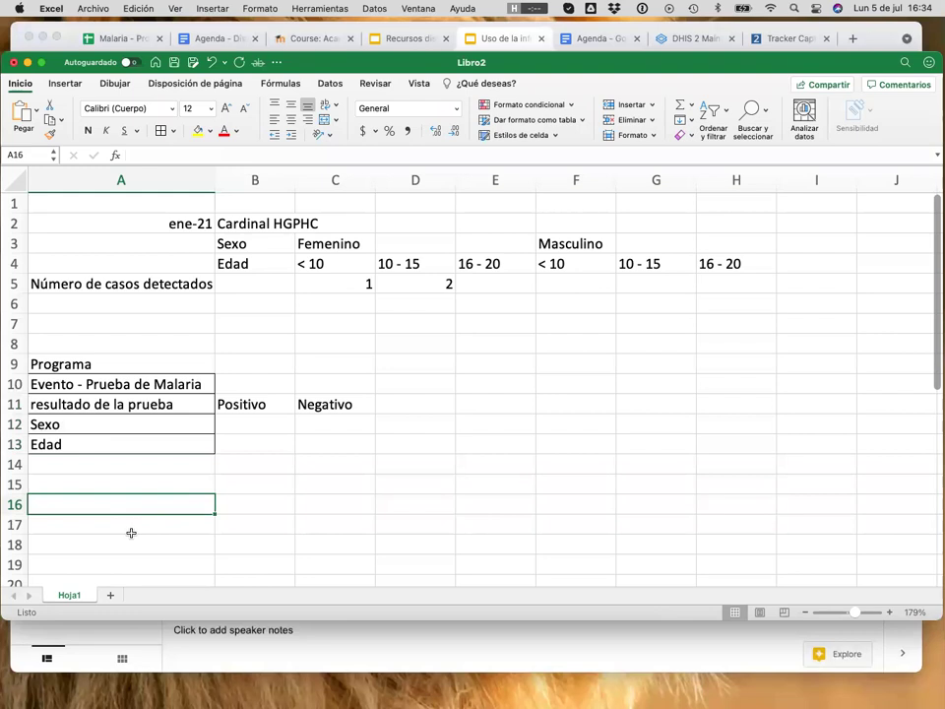
key("Up")
key("Down")
key("Up")
type("Pr")
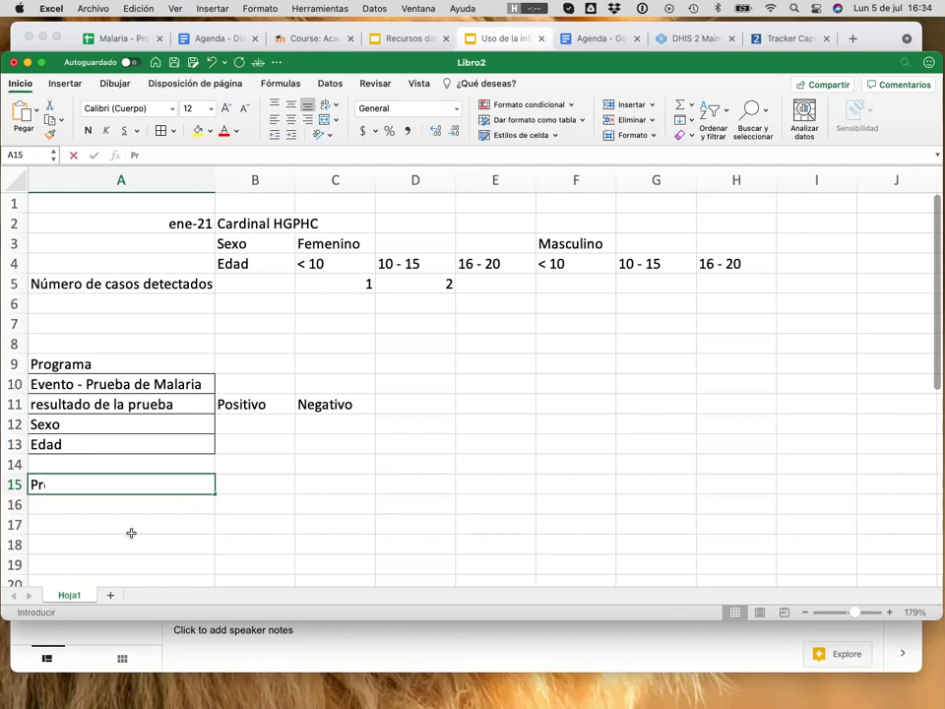
type("ograma se")
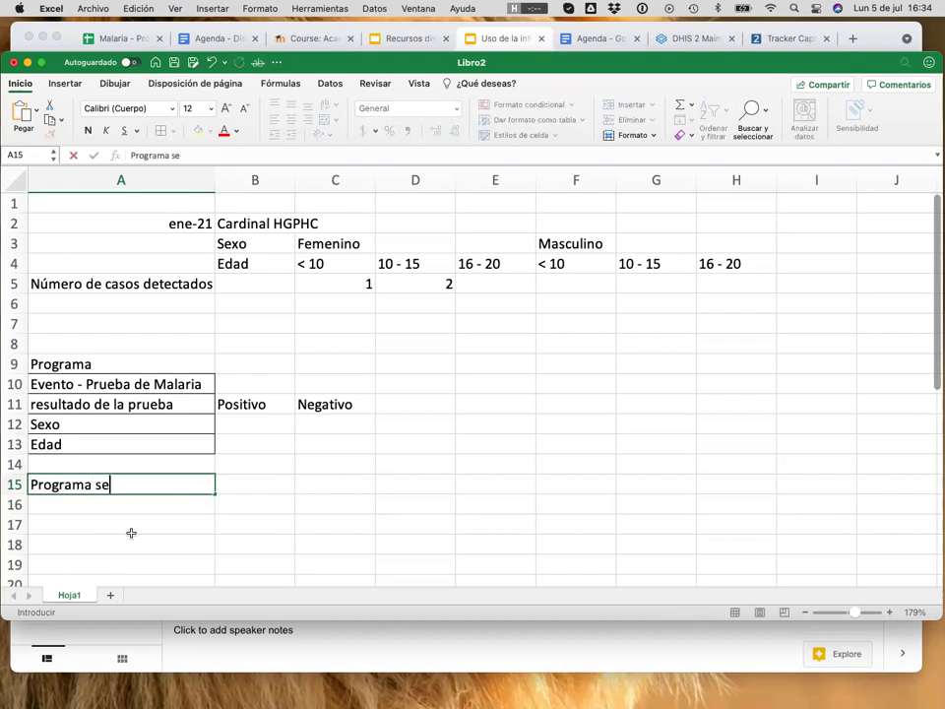
key("BackSpace")
key("BackSpace")
type("de Tracker")
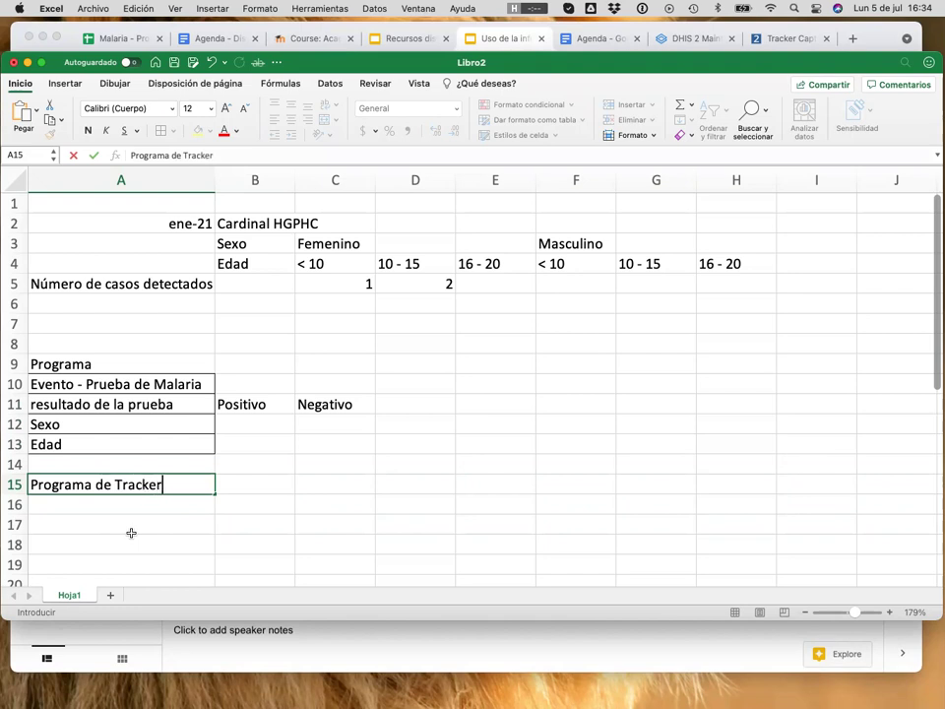
key("Return")
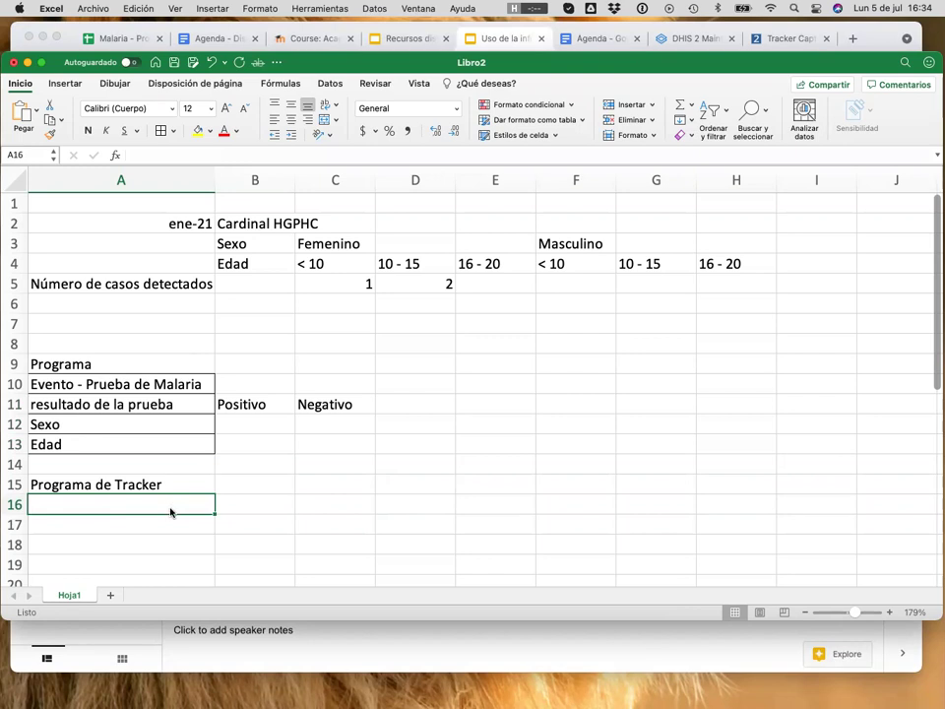
- Enter the label "Tipo de entidad" in cell A16 under the tracker program heading
left_click(188, 154)
type("T")
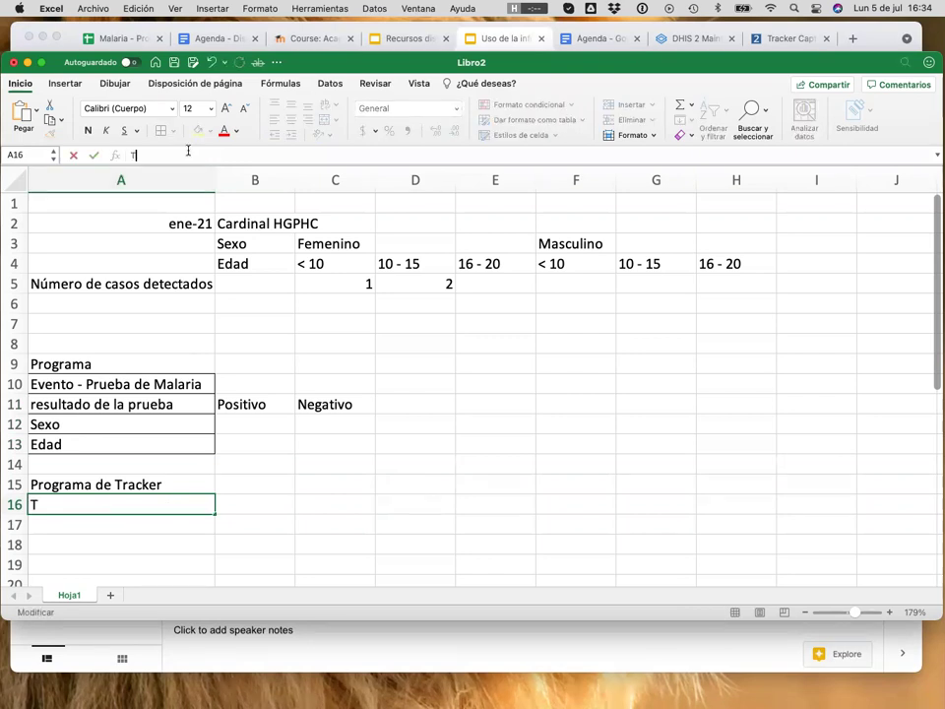
type("ipo de entidad")
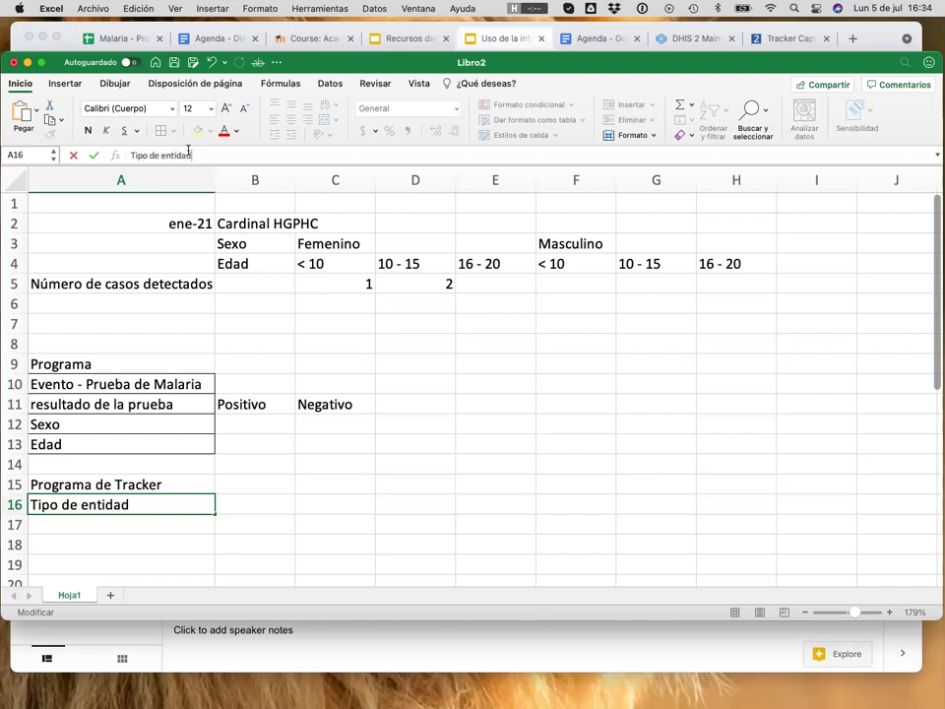
key("Return")
- Enter "Persona" in cell B16 as the entity type
key("Up")
key("Right")
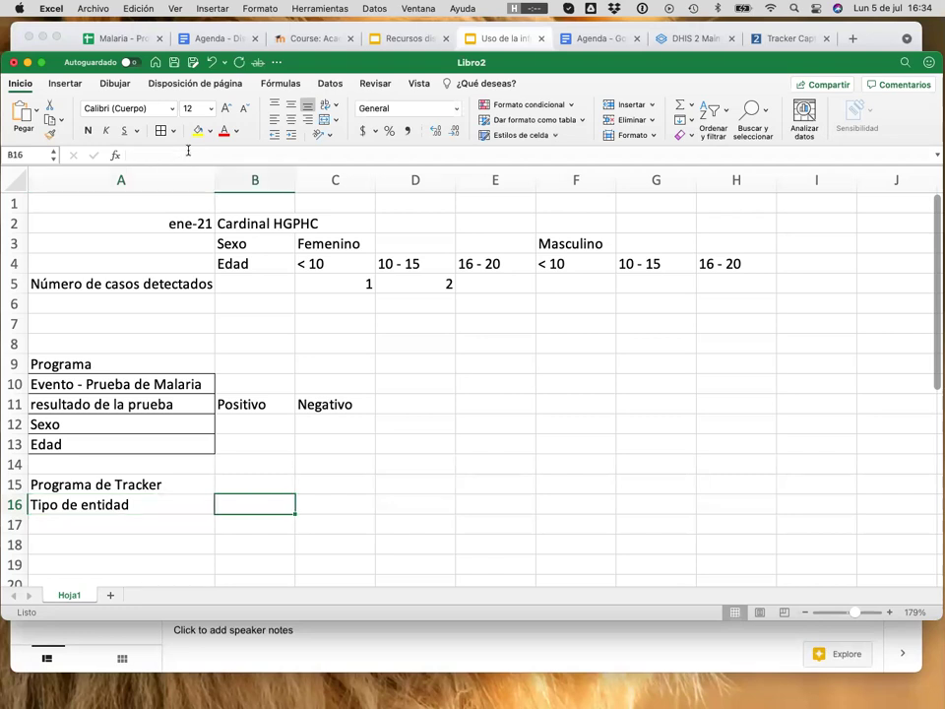
type("Per")
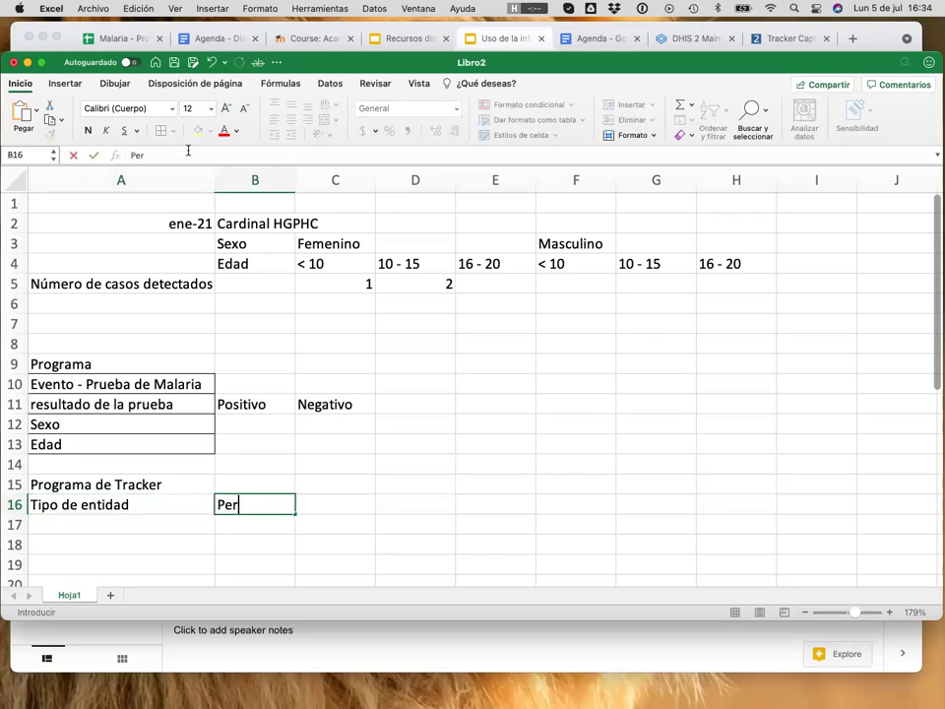
type("sona")
key("Return")
- Enter the program stage "Estapa - Prueba de Malaria" in cell A17
key("Up")
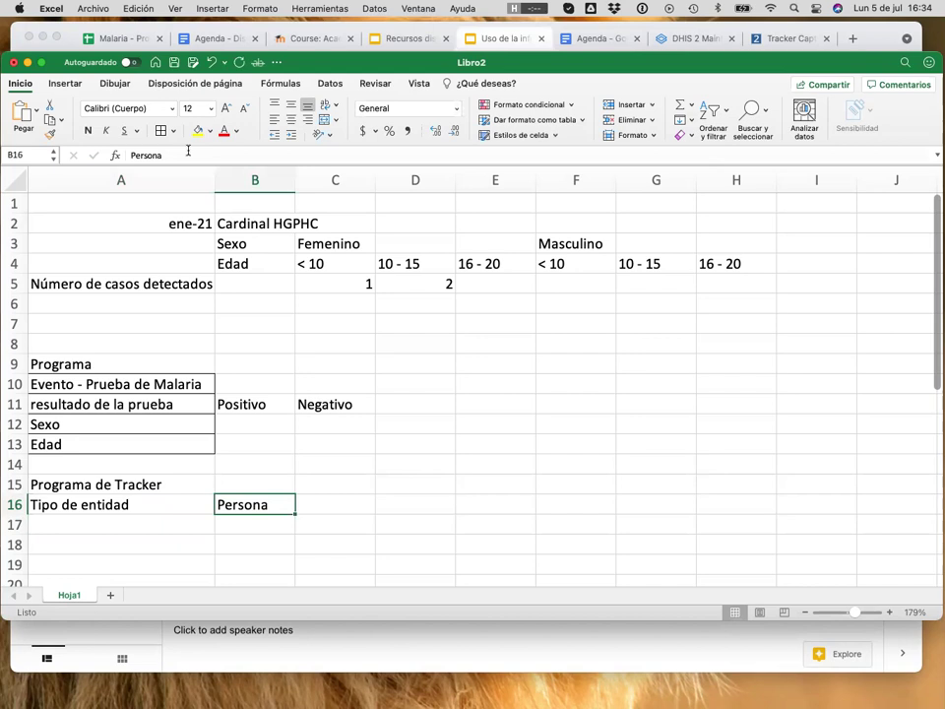
key("Down")
key("Left")
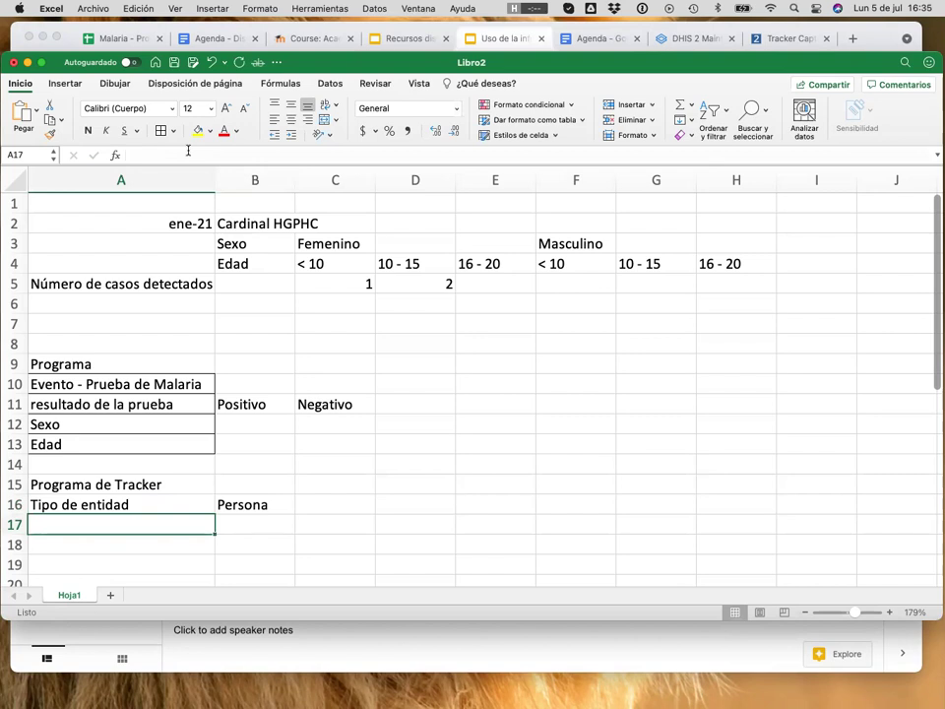
type("Esta a")
key("BackSpace")
key("BackSpace")
key("BackSpace")
type("apa - ")
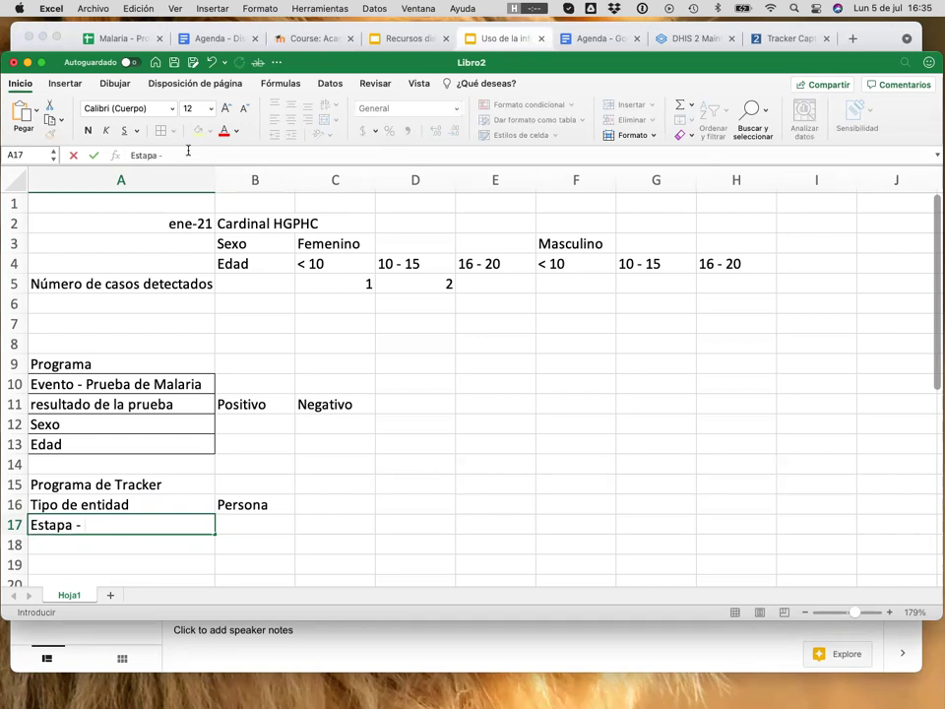
type("Prueba de")
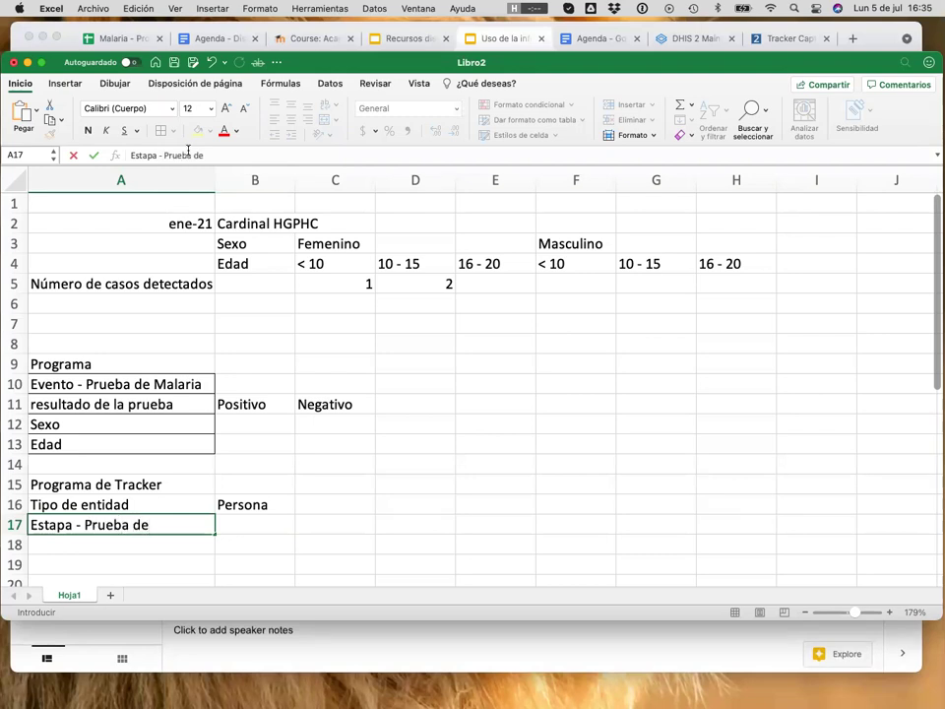
type(" Malaria")
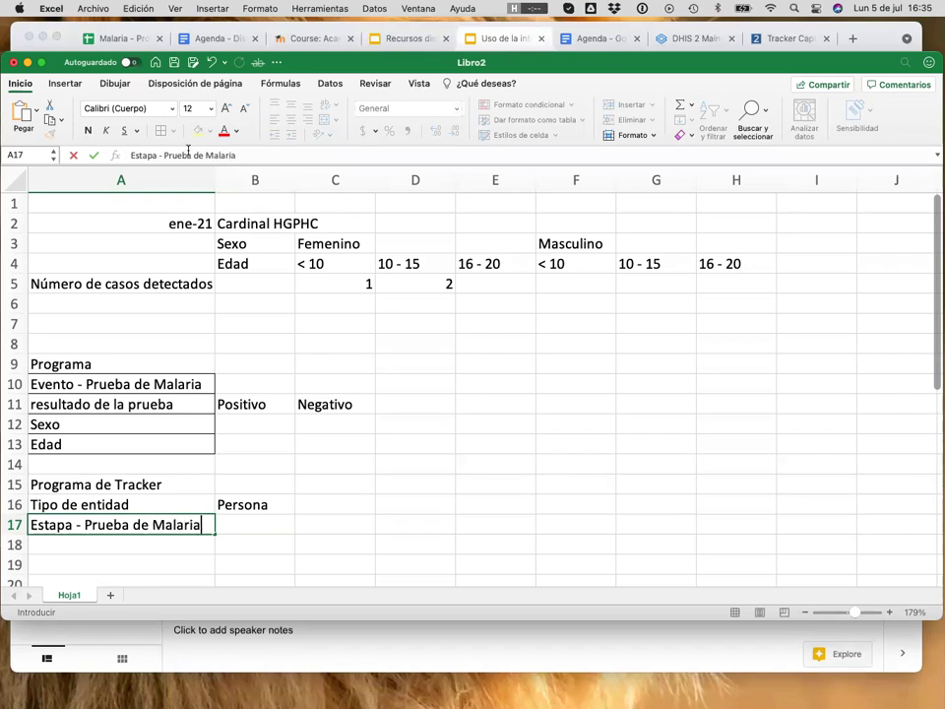
key("Return")
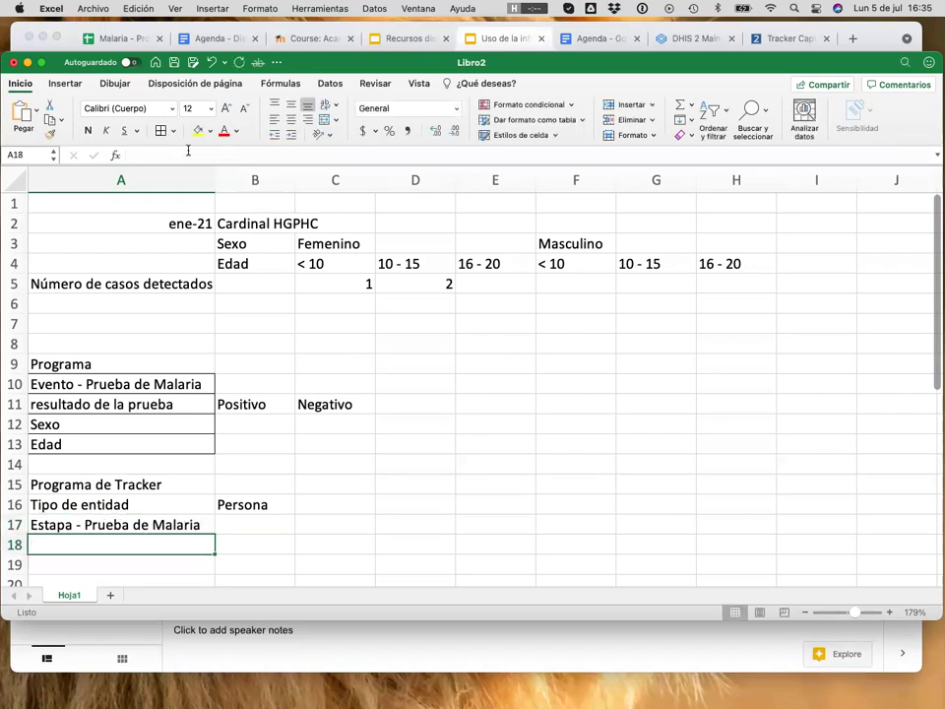
- Enter "Resultado de la prueba" in cell A18 and "Tratamiento" in cell A19 under the malaria test stage
scroll(226, 380, "down", 5)
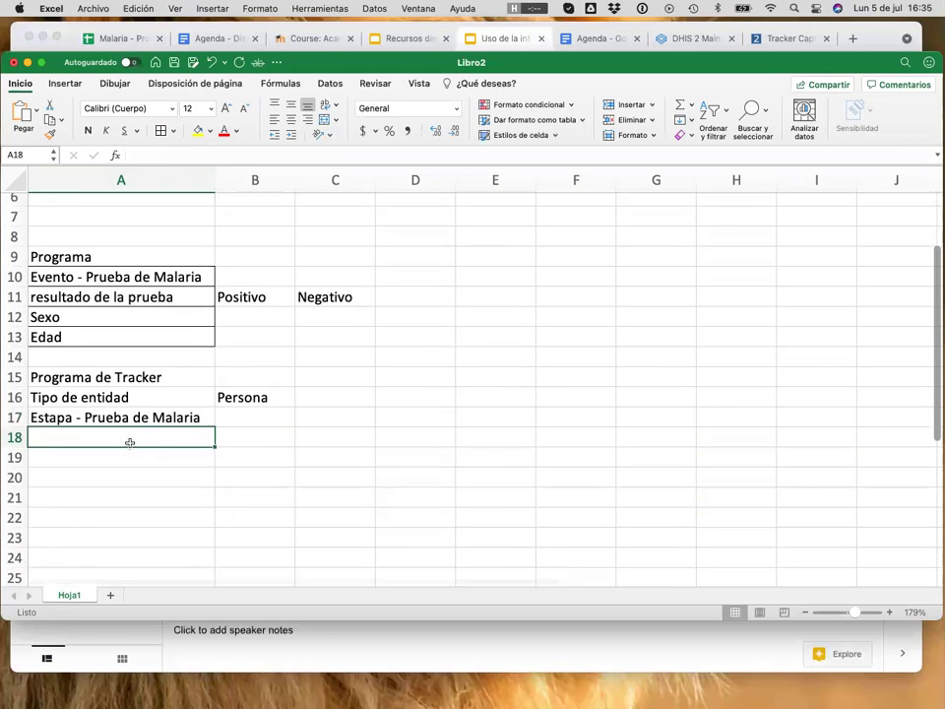
type("Re")
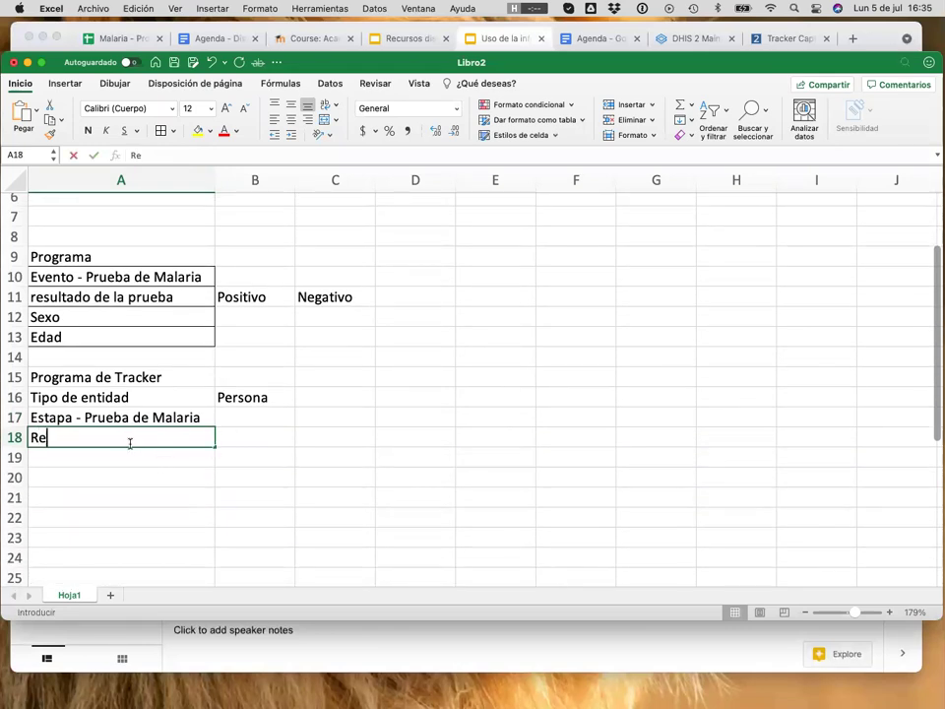
type("sultado de la prueeb")
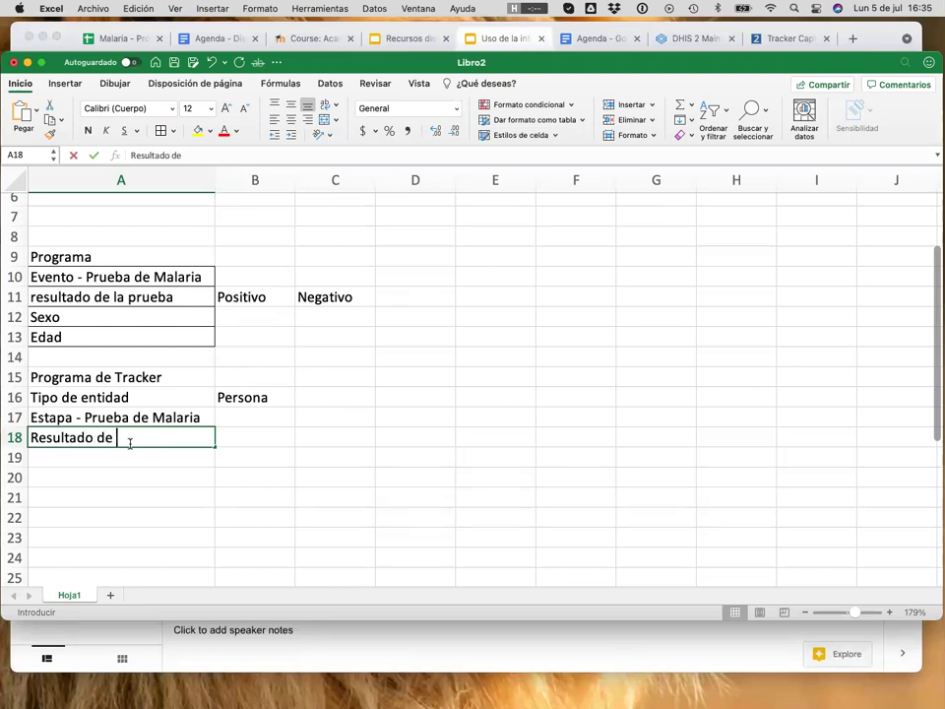
key("BackSpace")
key("BackSpace")
type("ba")
key("Return")
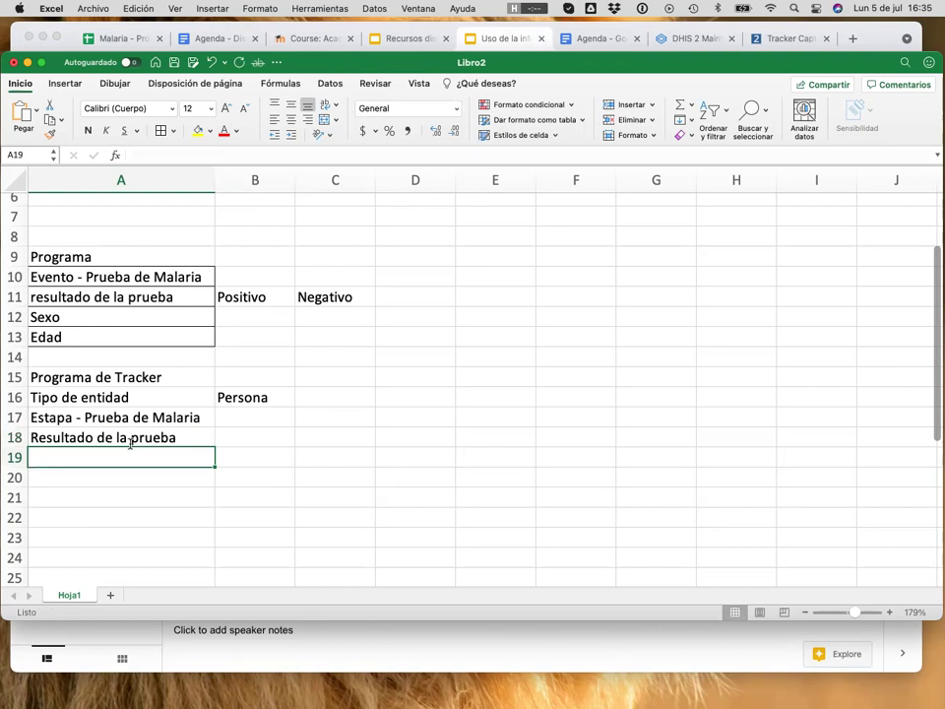
type("Tratamiento")
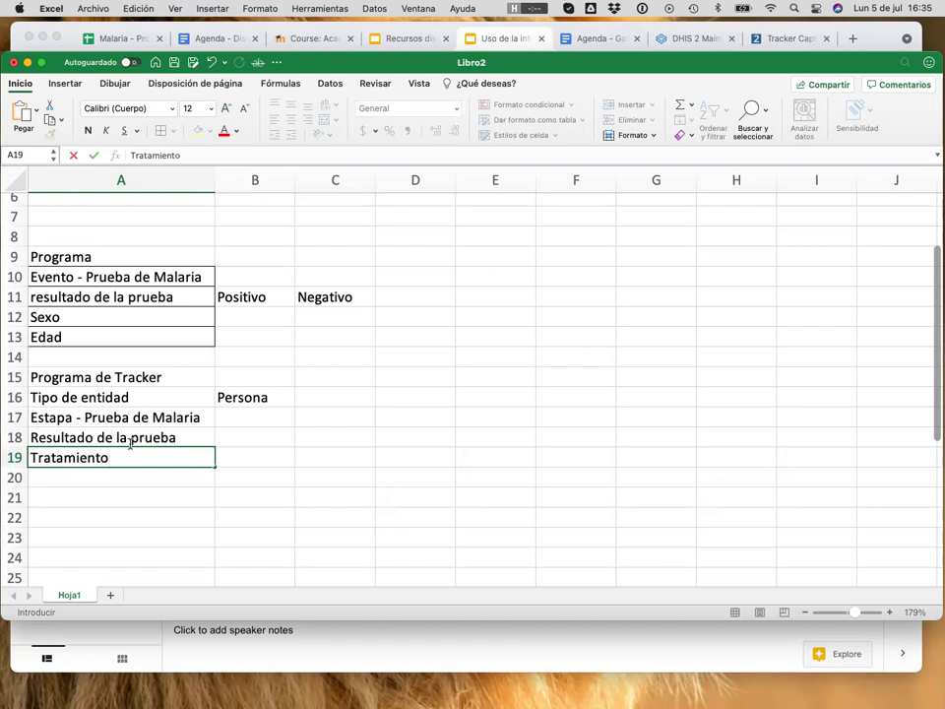
key("Return")
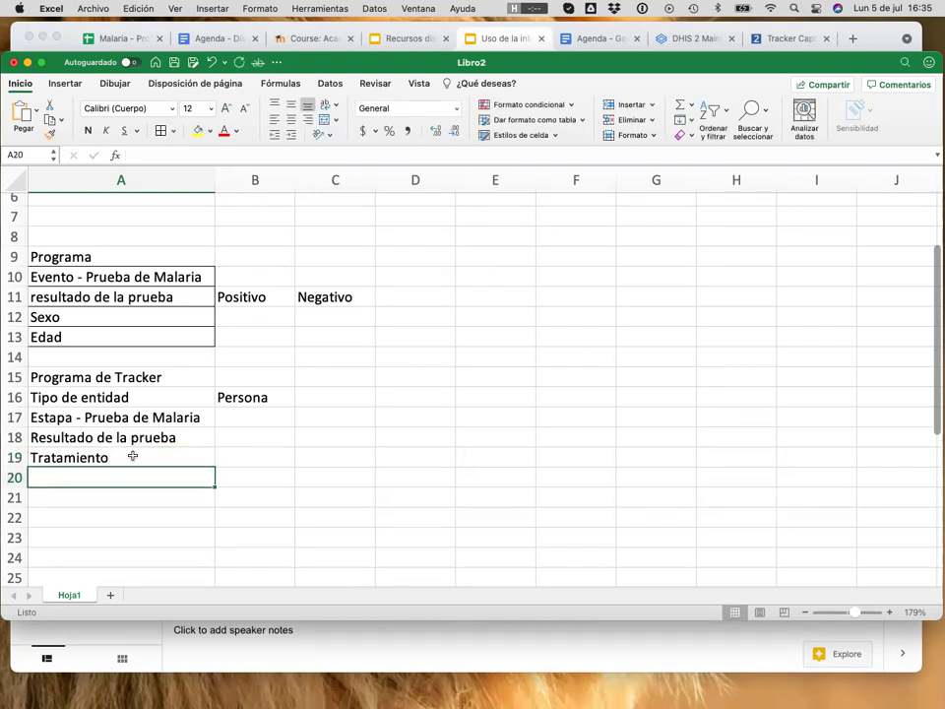
- Enter "Etapa" in cell A20 to begin a second program stage below "Tratamiento"
left_click(159, 418)
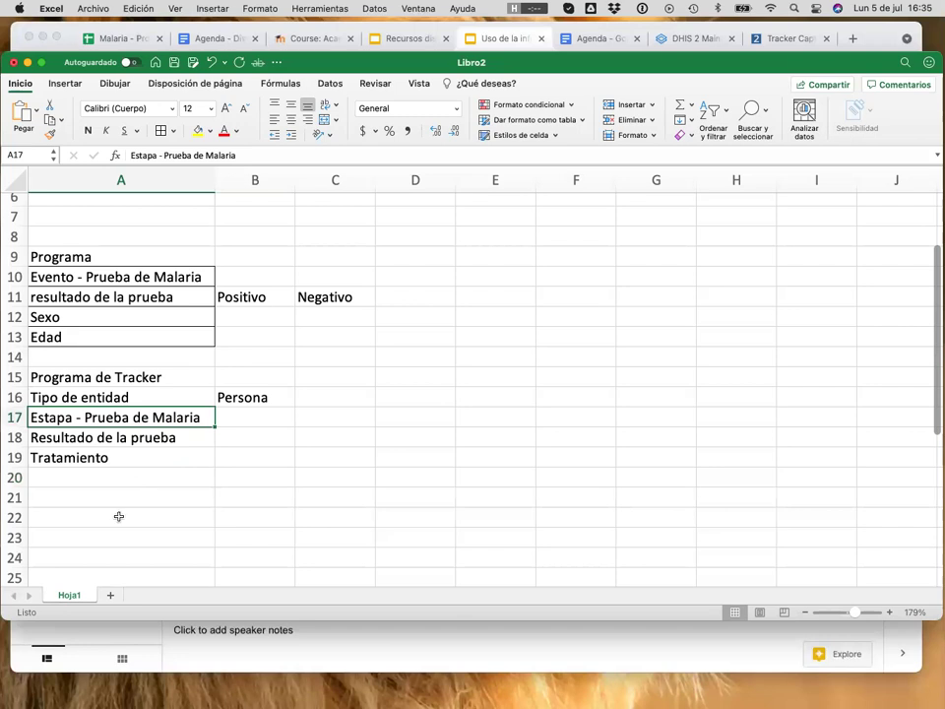
left_click(91, 478)
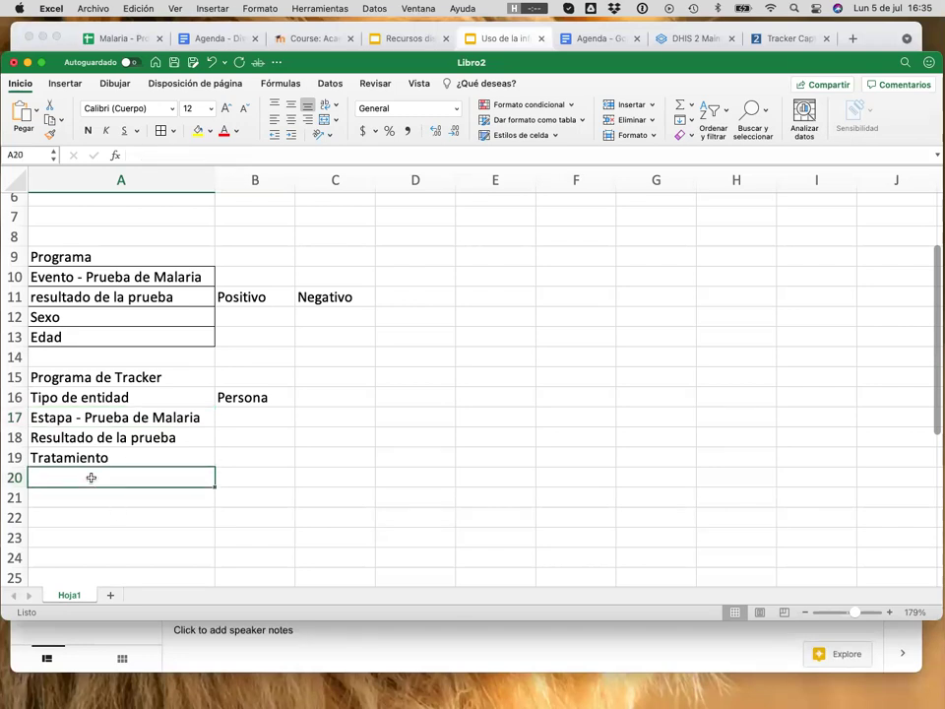
type("Es")
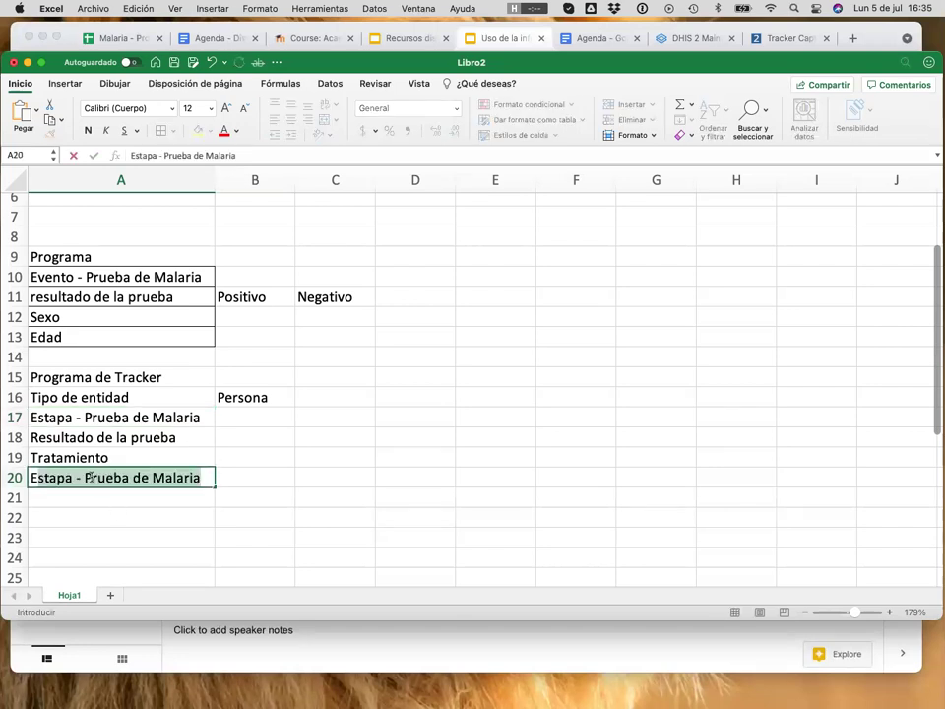
type("tapa")
key("Return")
type("ç")
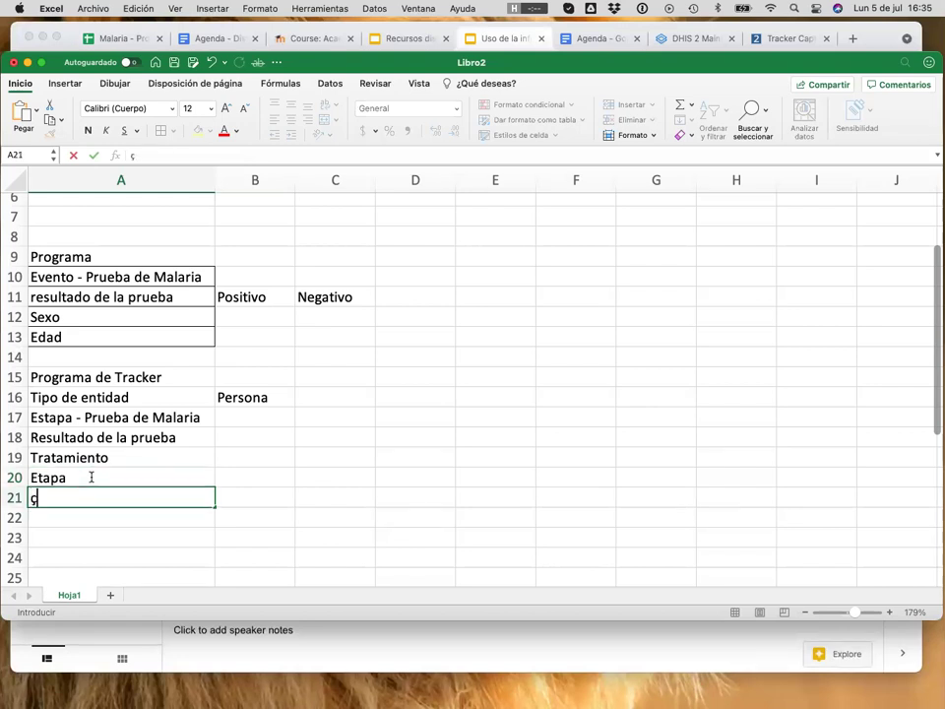
- Correct the misspelled stage label in cell A17 to "Etapa - Prueba de Malaria"
left_click(56, 418)
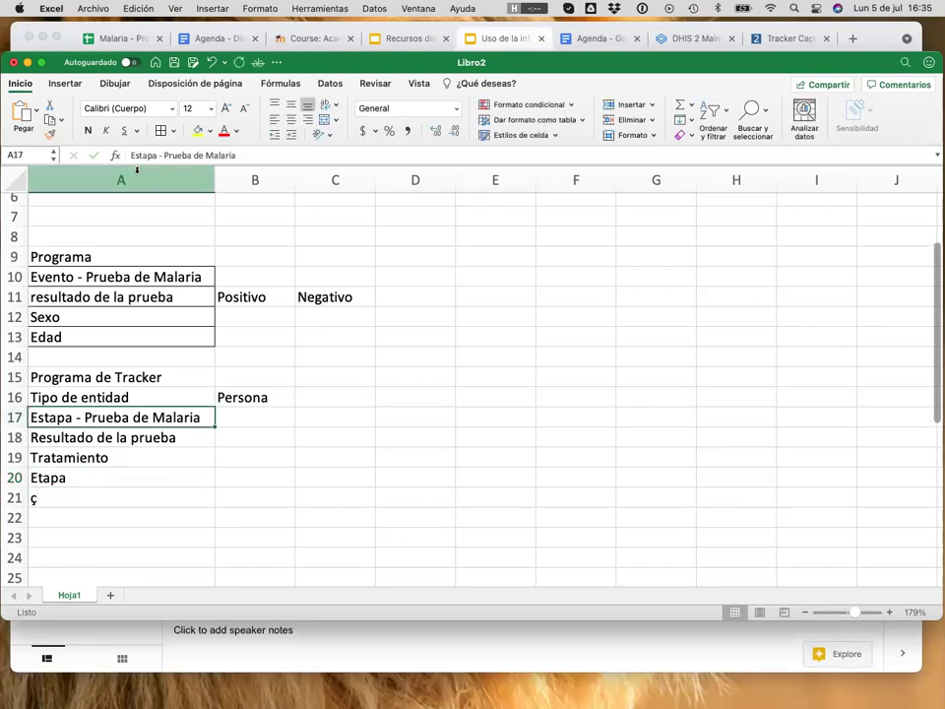
left_click(139, 154)
key("BackSpace")
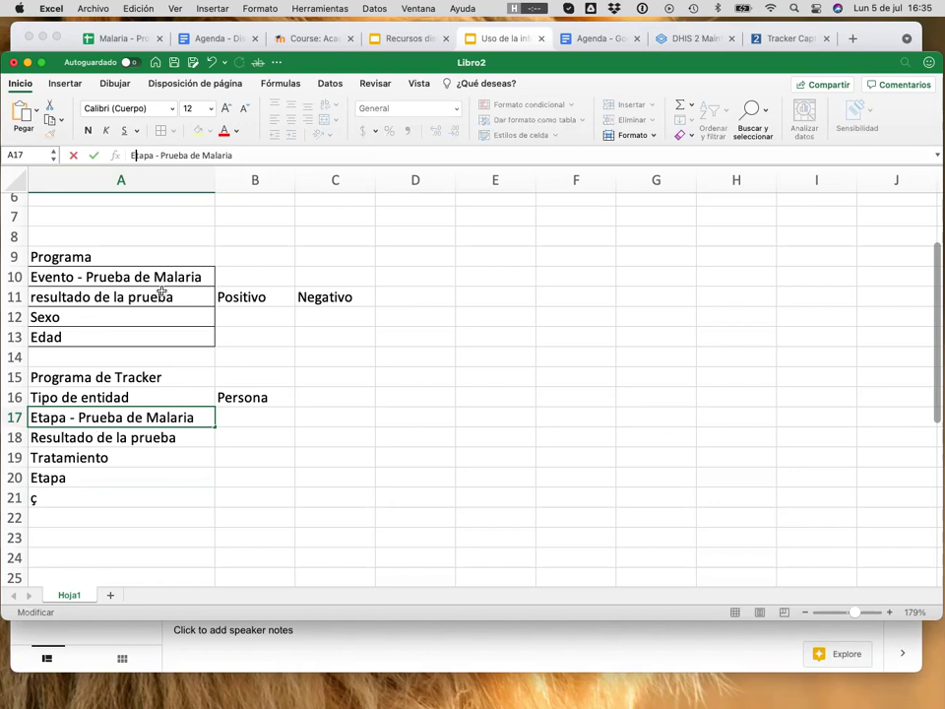
key("Return")
- Extend the stage label in cell A20 to "Etapa - Resultado del tratamiento"
left_click(109, 478)
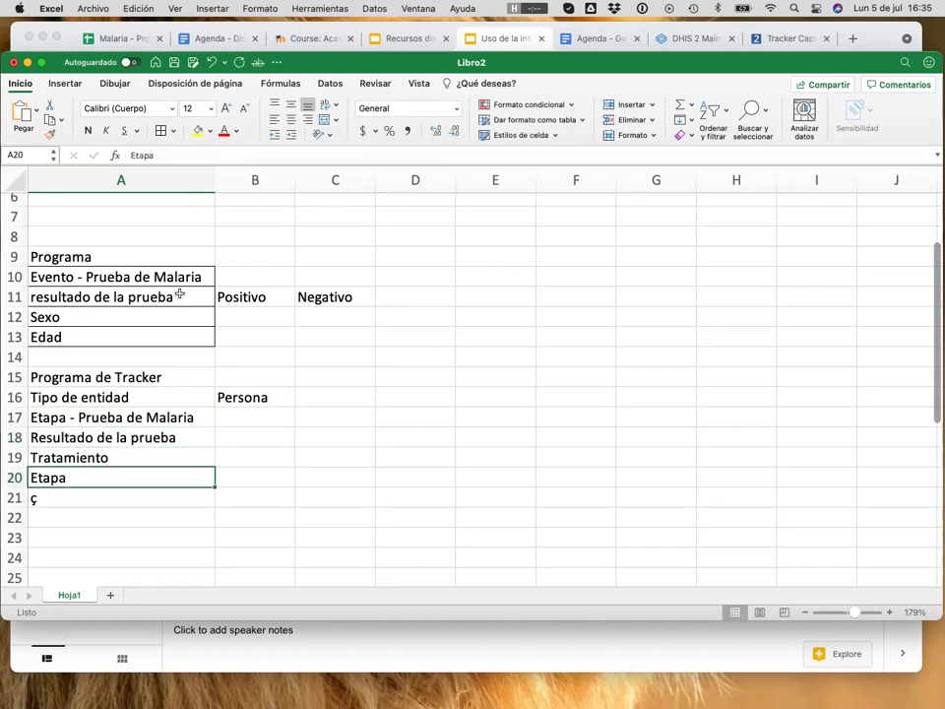
left_click(175, 155)
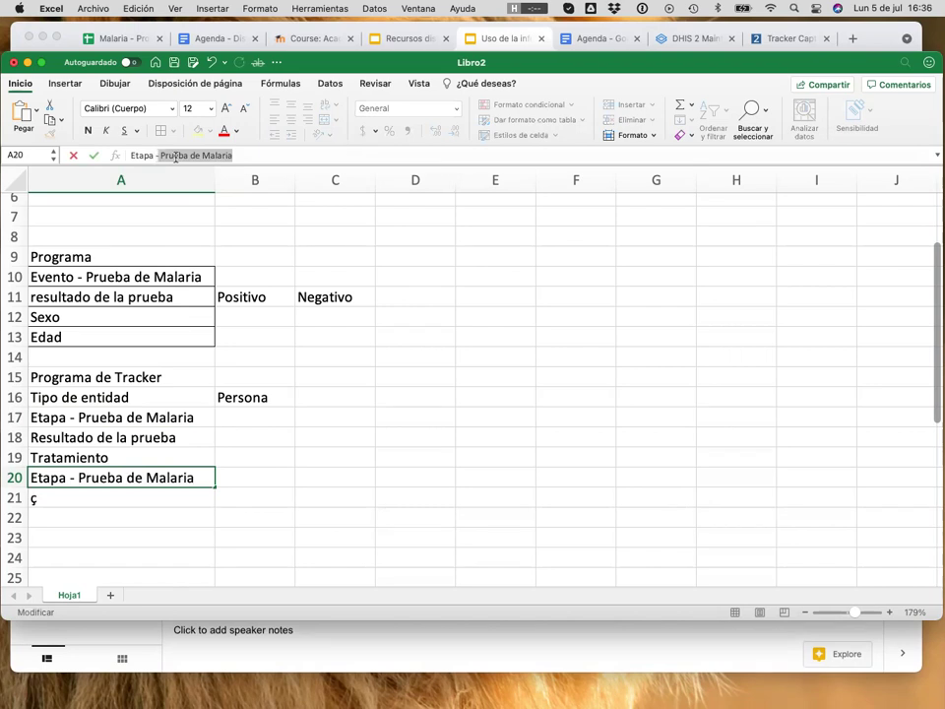
type("- Reetuldao")
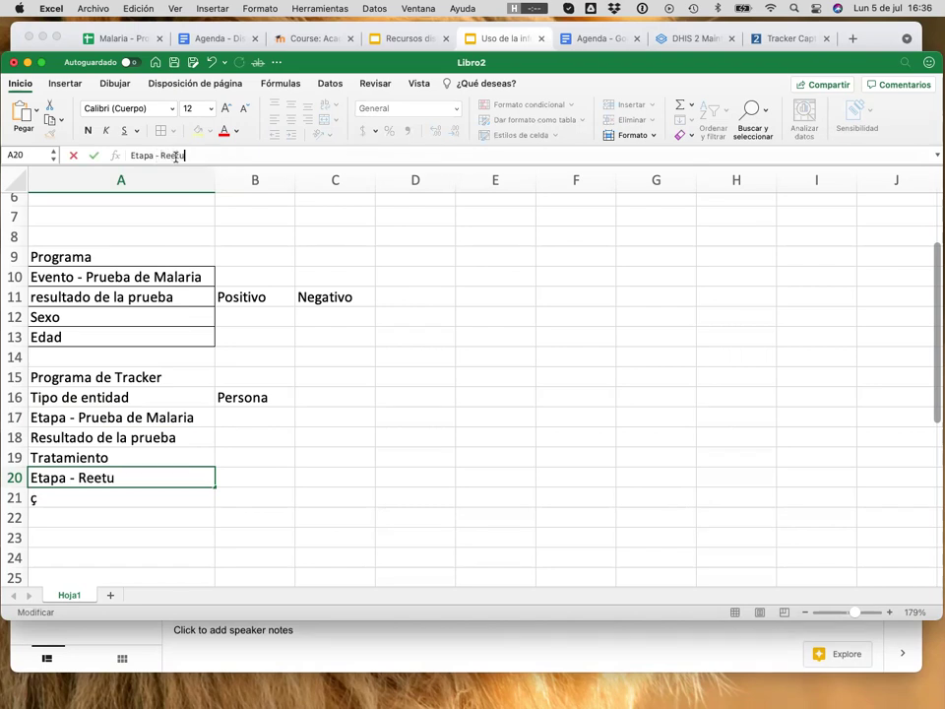
key("BackSpace")
key("BackSpace")
key("BackSpace")
key("BackSpace")
key("BackSpace")
key("BackSpace")
key("BackSpace")
type("sultado deel")
key("BackSpace")
key("BackSpace")
type("l")
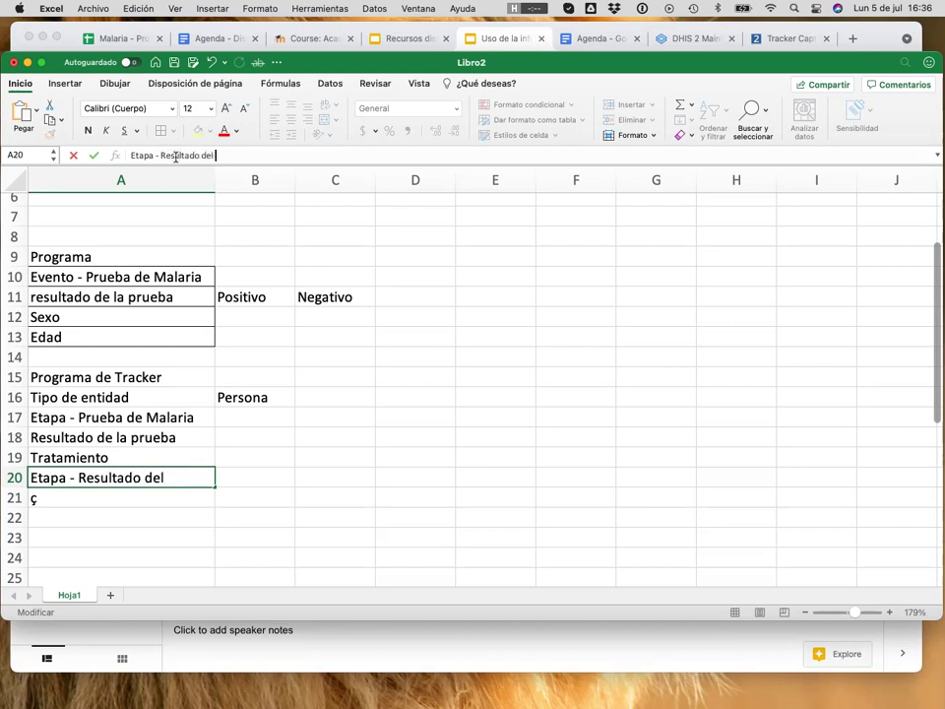
type(" tratamiento")
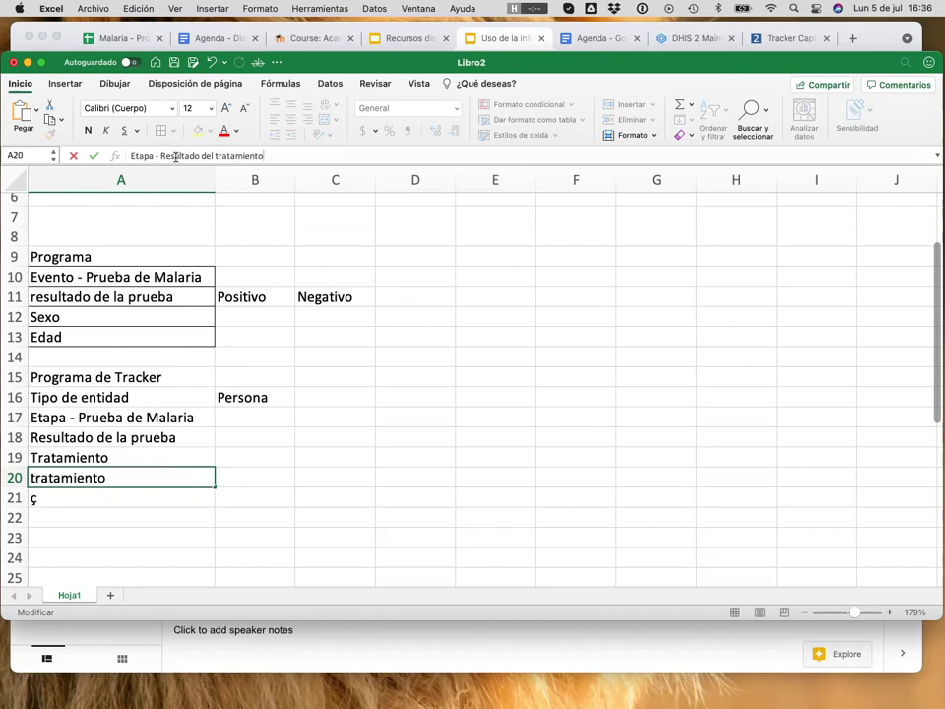
key("Return")
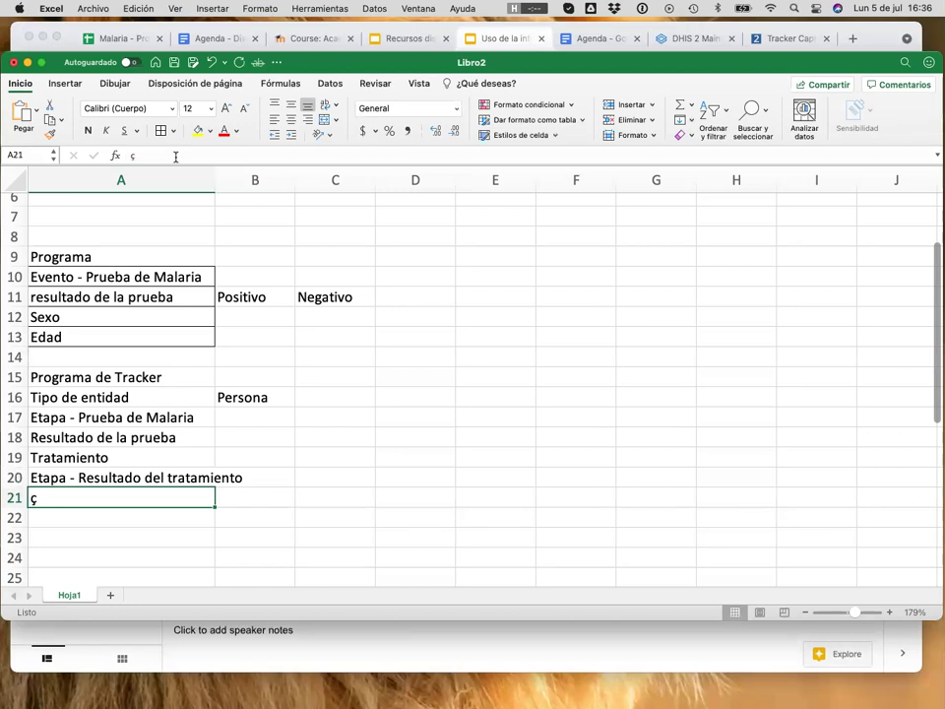
- Replace the stray character in cell A21 with "Clasificación del caso"
type("Clas")
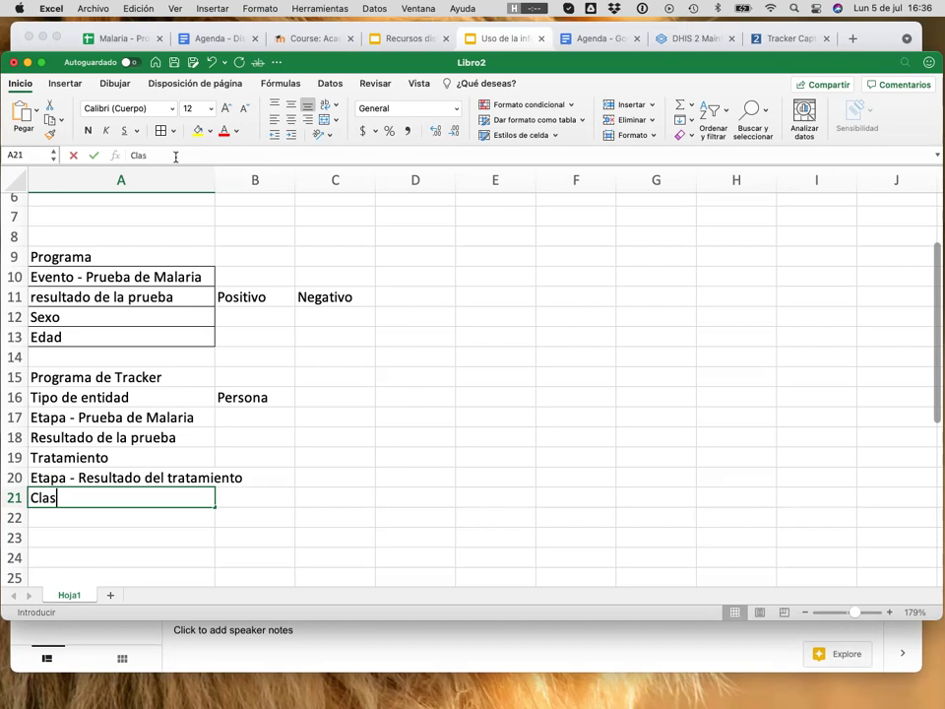
type("ificación ")
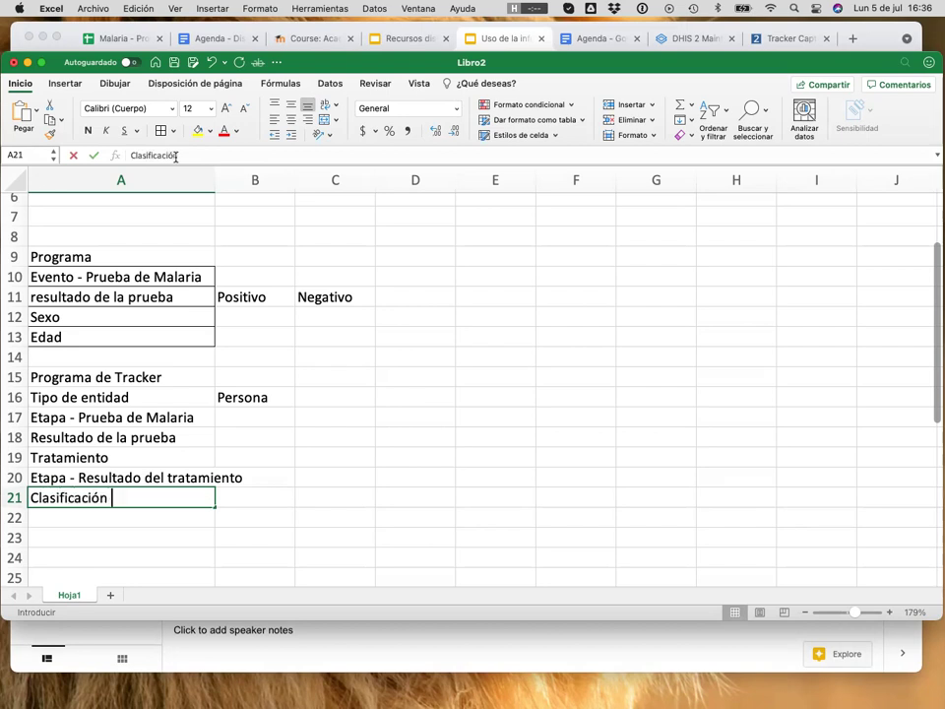
type("del caso")
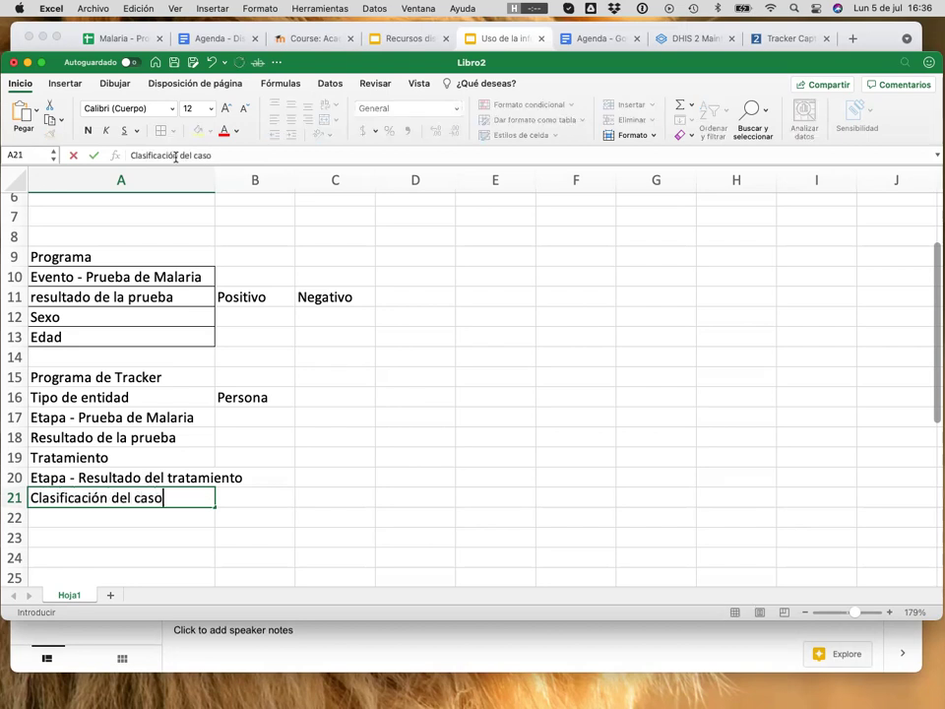
key("Return")
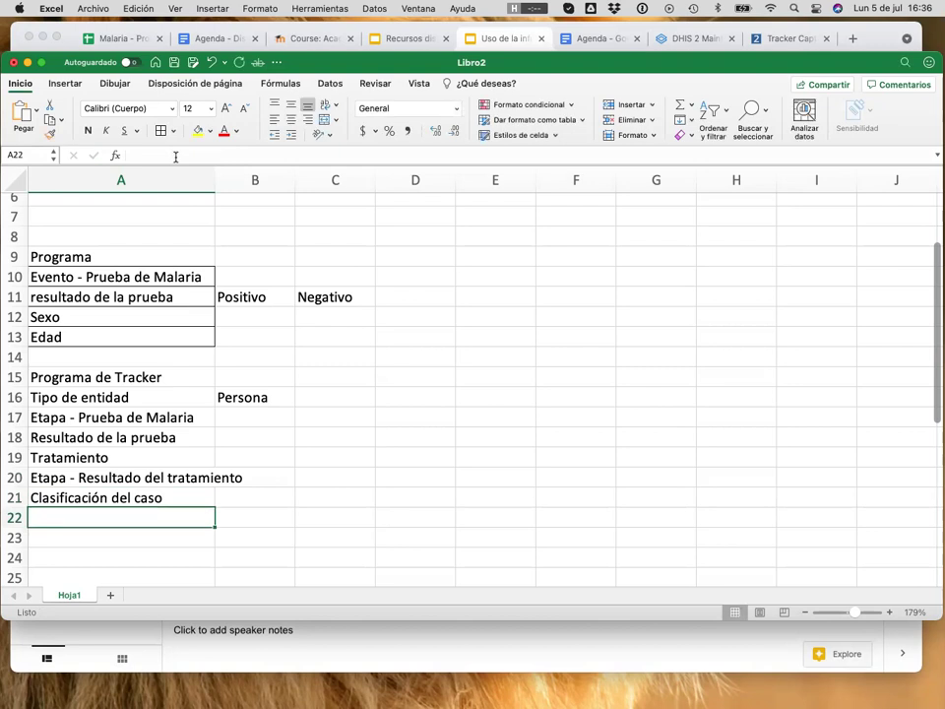
- Enter "Resultado" in cell A22, rejecting the suggested completion "de la prueba"
type("Resul")
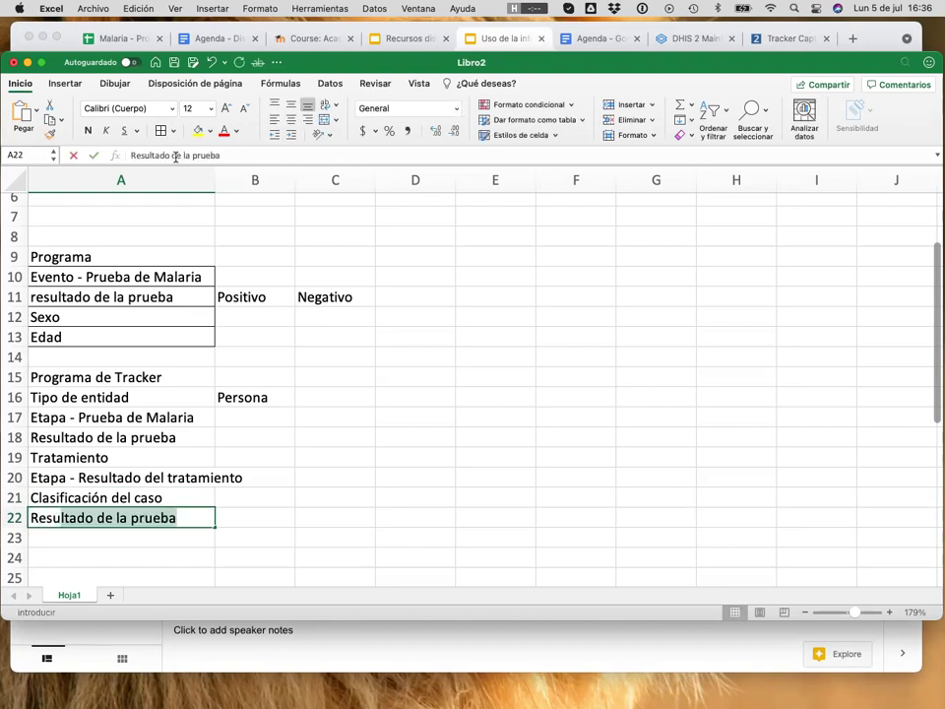
type("tado")
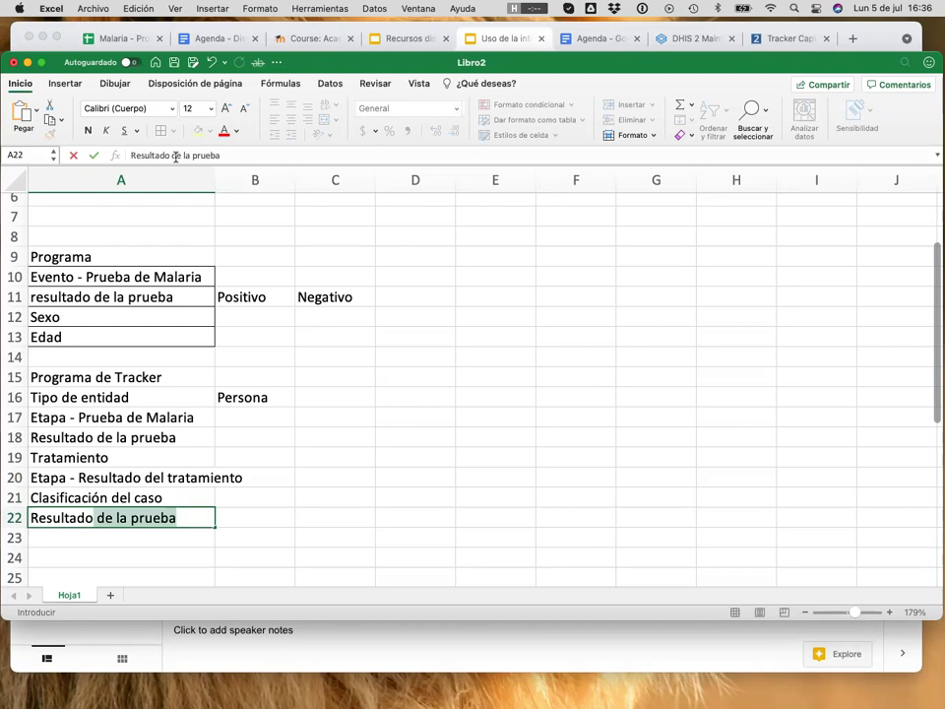
key("BackSpace")
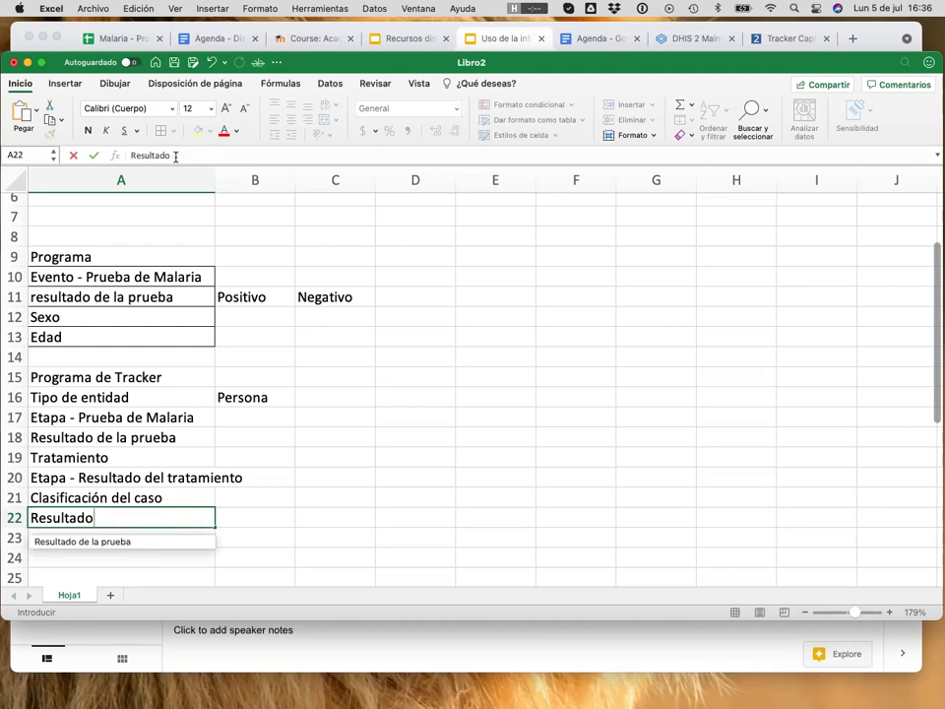
key("Return")
key("Up")
key("Right")
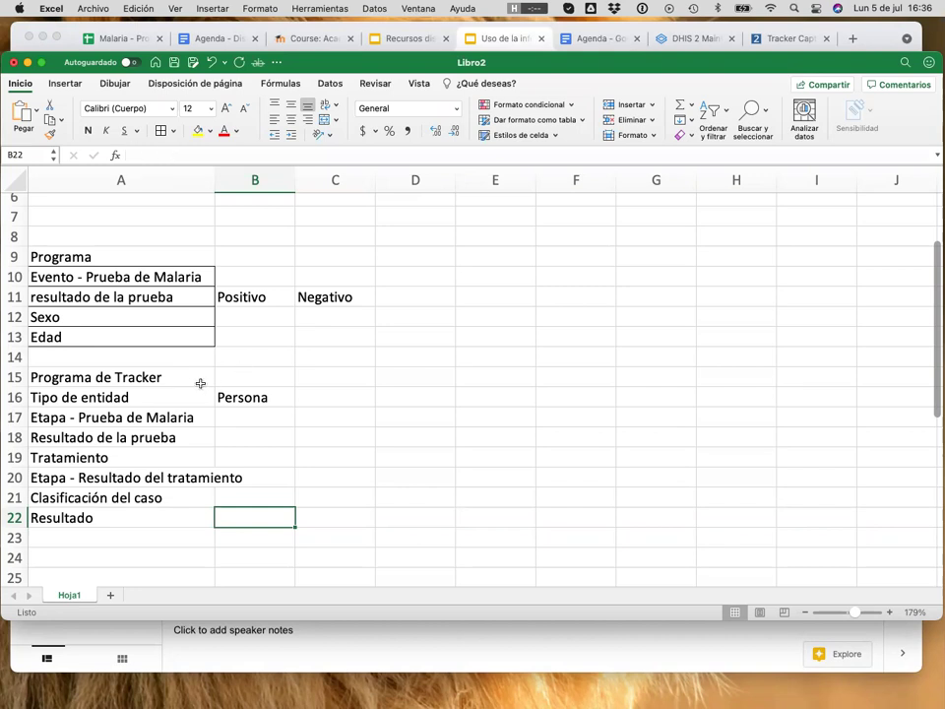
scroll(84, 337, "up", 3)
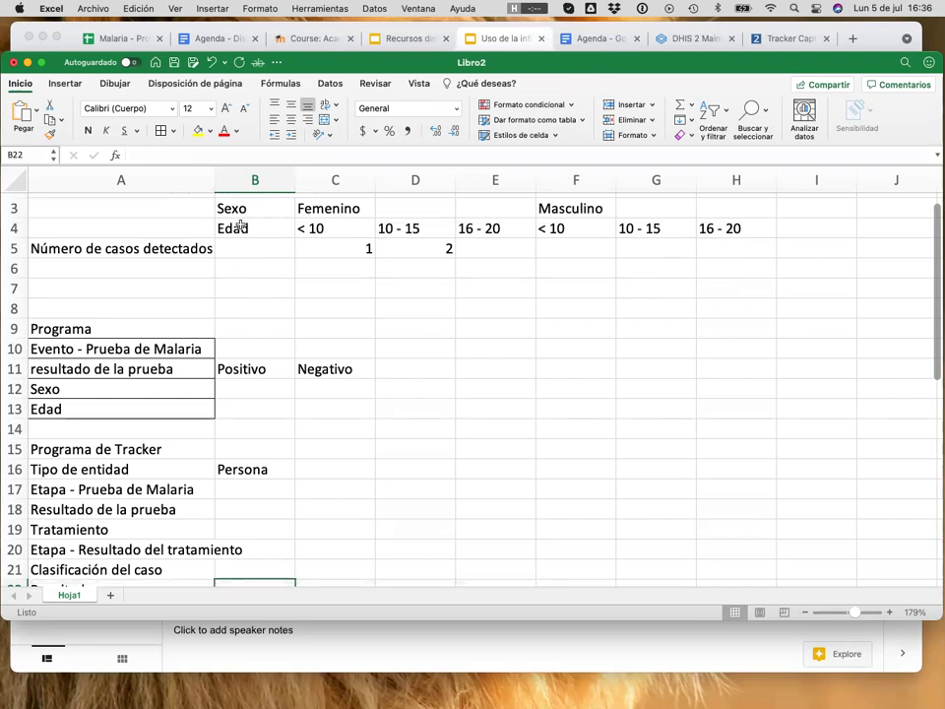
left_click_drag(242, 218, 507, 209)
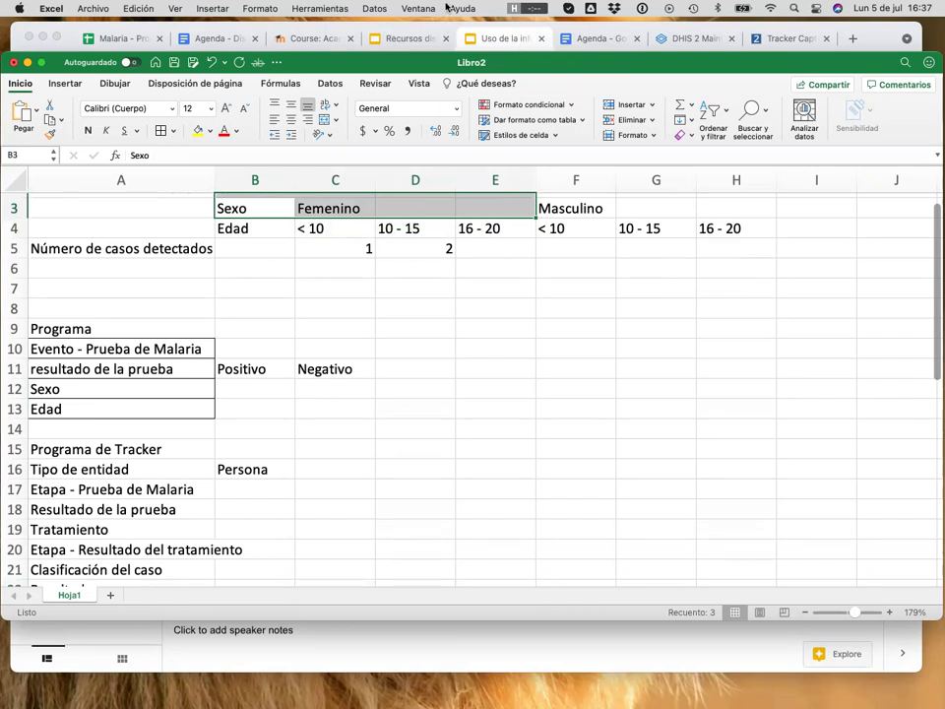
left_click(421, 369)
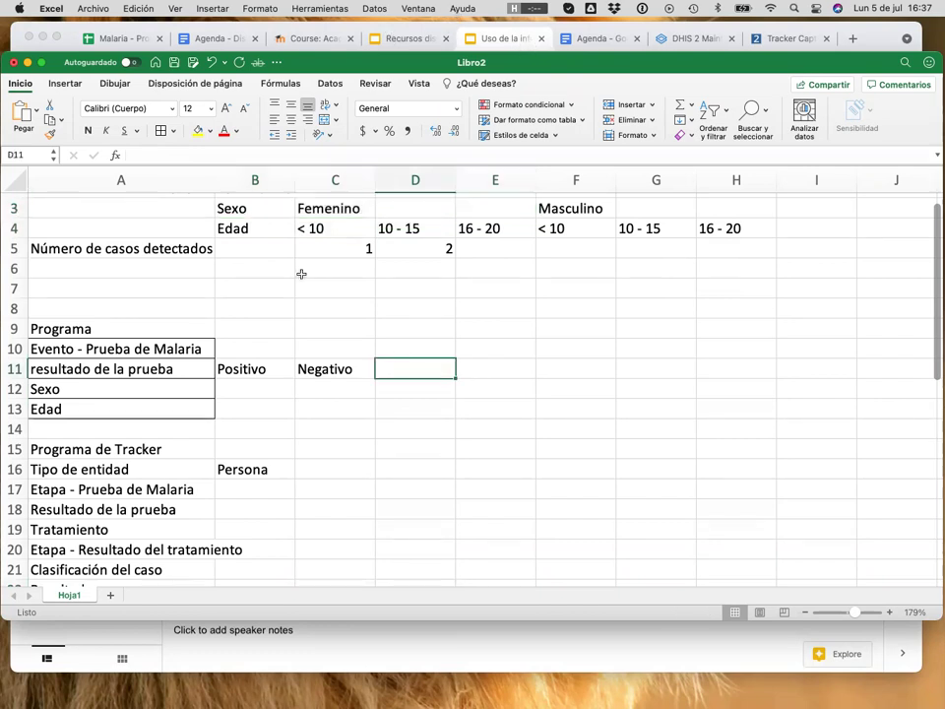
- Enter the heading "Atributos de la entidad" in cell C15, in the tracker program's heading row
scroll(271, 384, "down", 1)
left_click(260, 445)
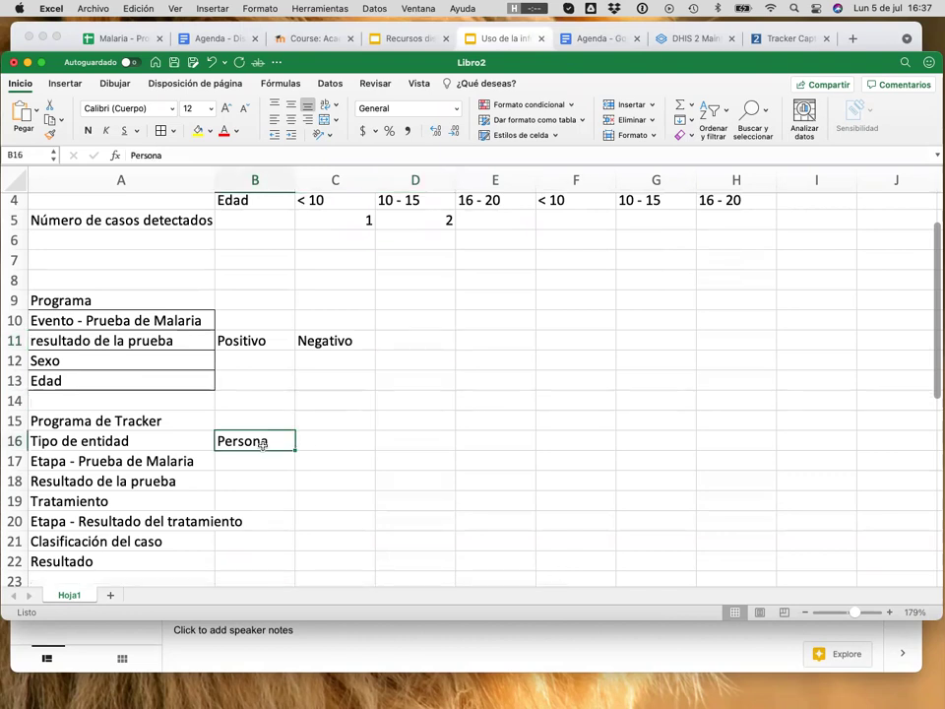
left_click(368, 415)
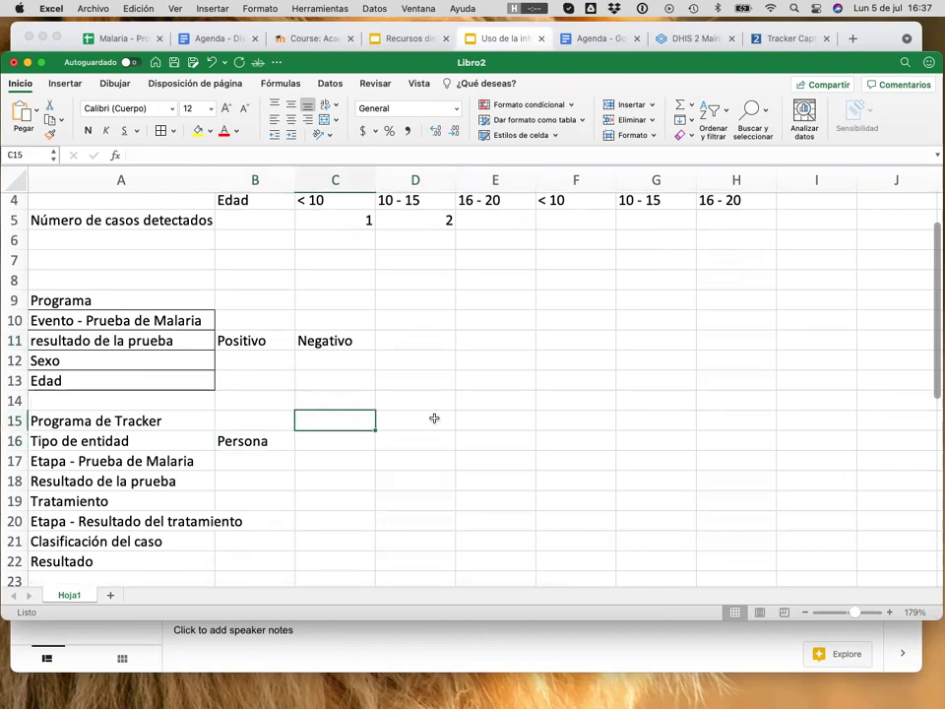
type("Atributos de la")
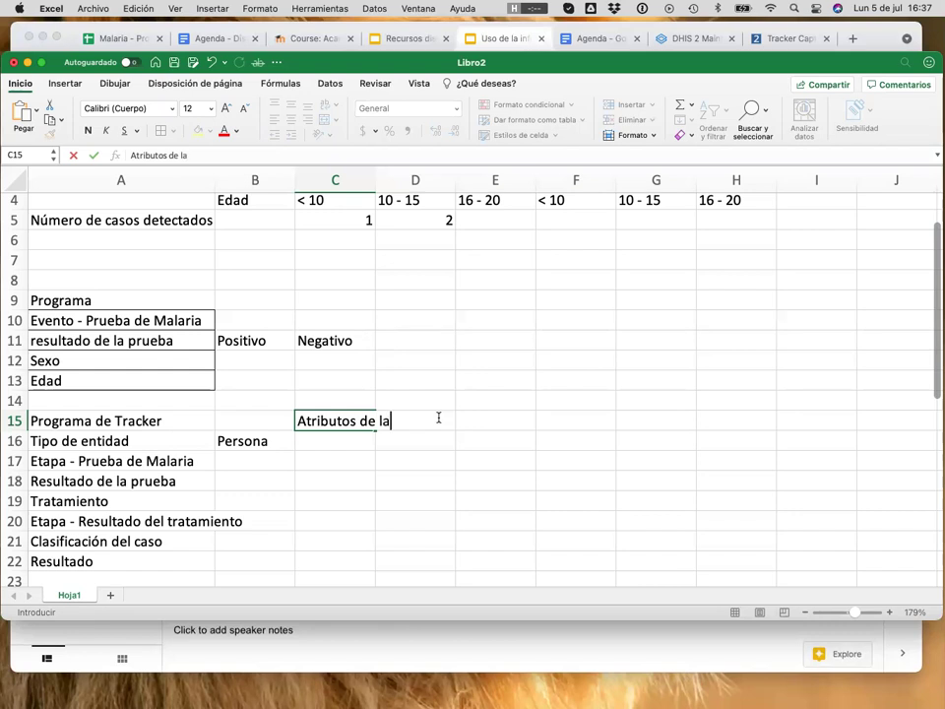
type(" entidad")
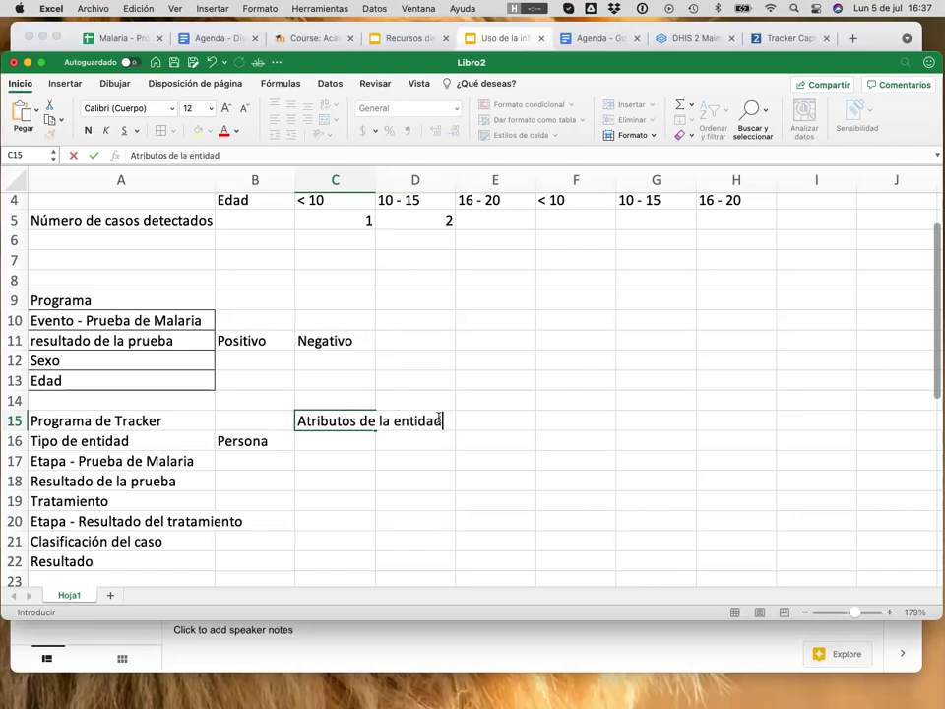
key("Return")
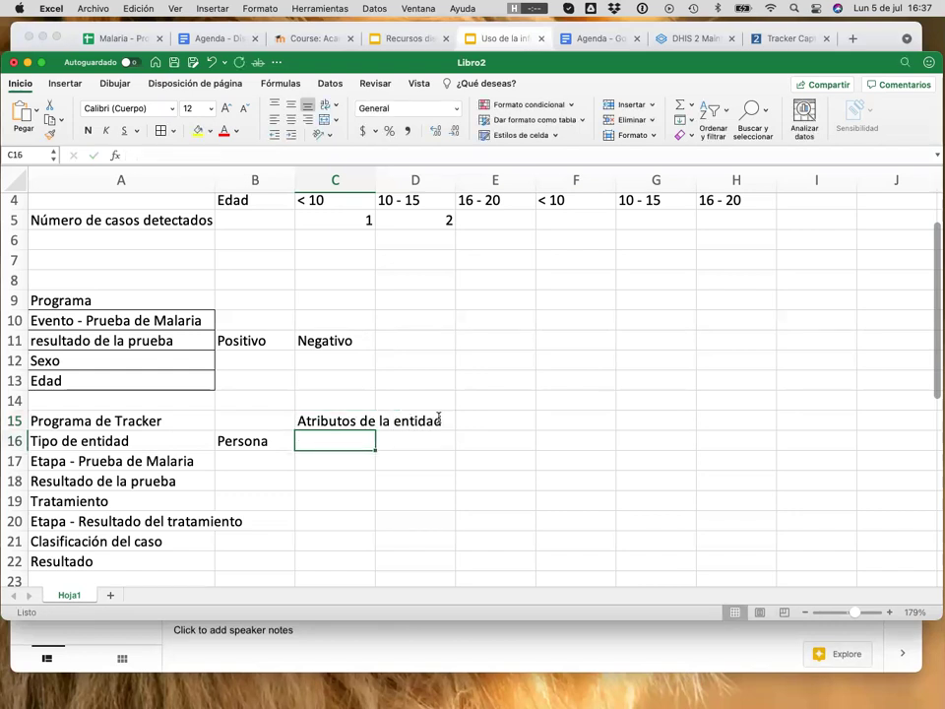
- Enter "Sexo" in cell C16 as the first entity attribute, beside "Persona"
type("Sexo")
key("Return")
key("Up")
key("Right")
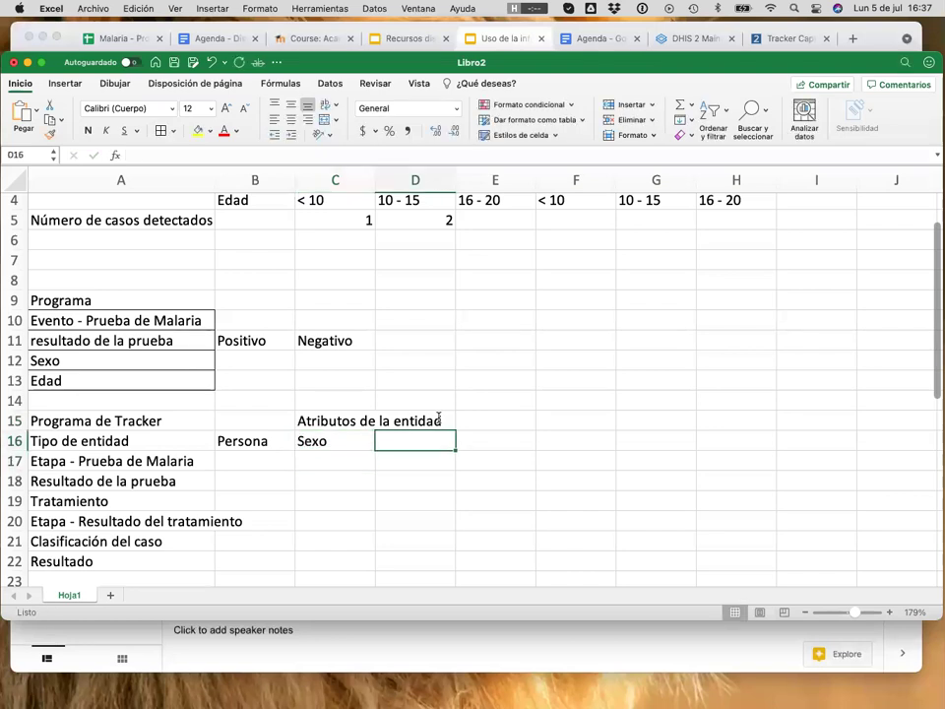
- Enter "Edad/Fecha de nacimiento" in cell D16 as the second entity attribute, beside "Sexo"
type("Edad")
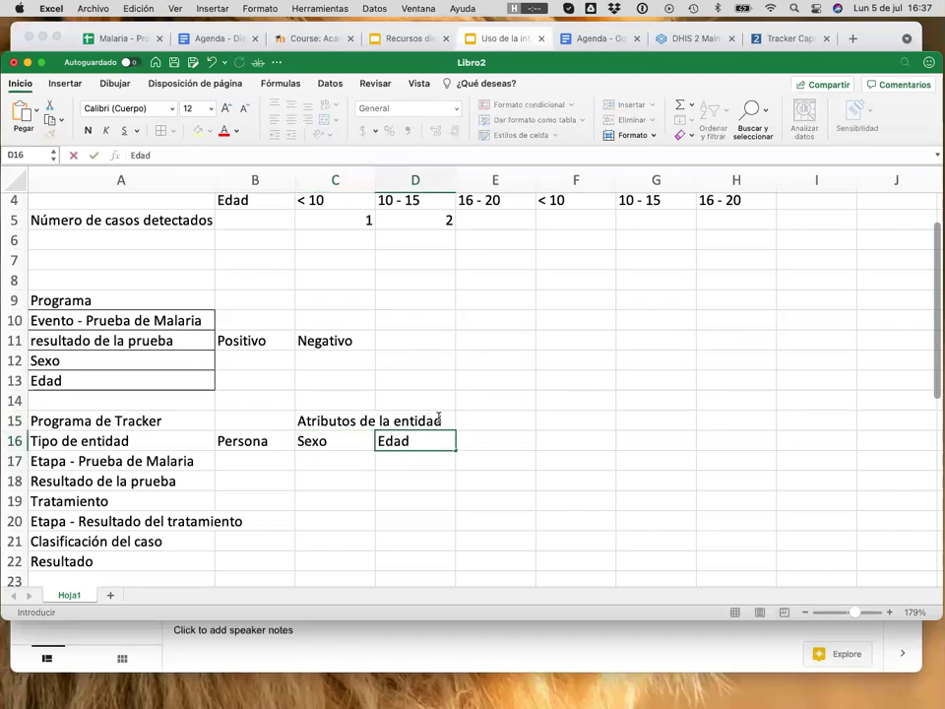
type("/Fecha de ")
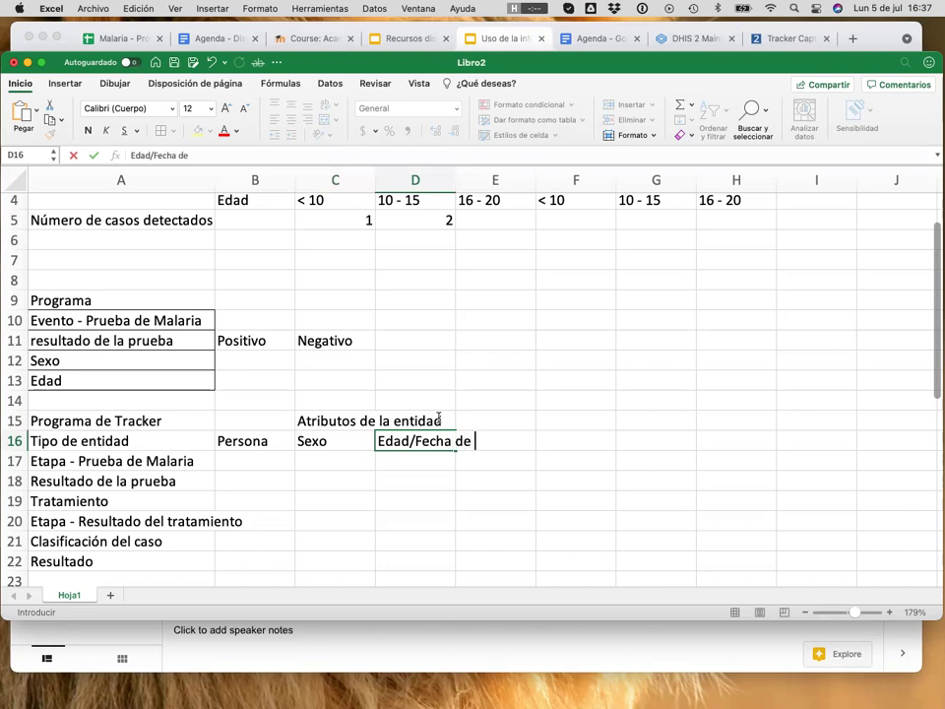
type("nacimiento")
key("Return")
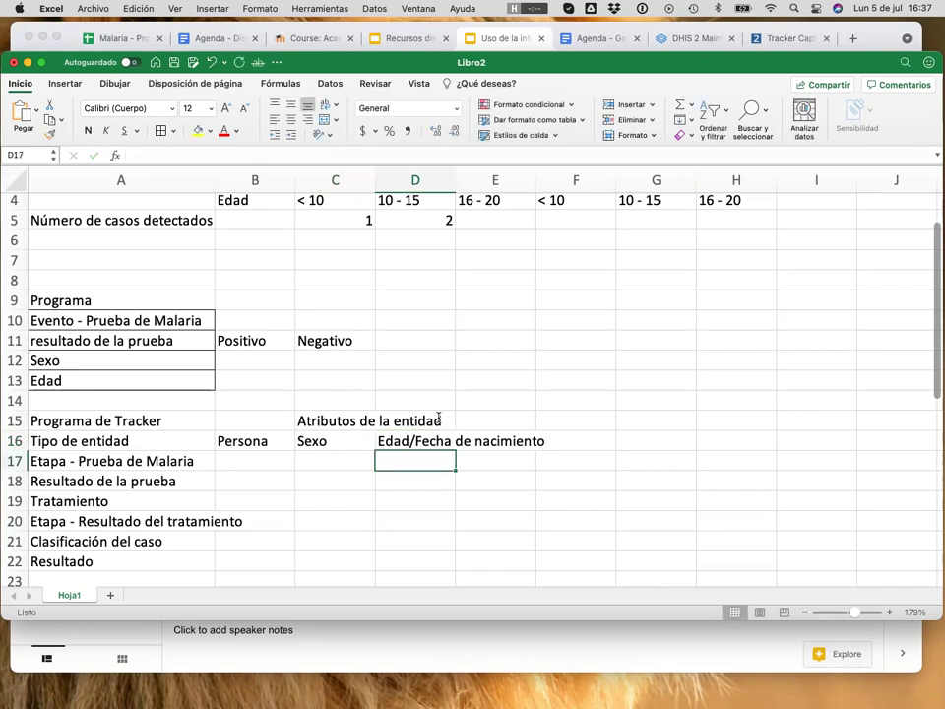
key("Up")
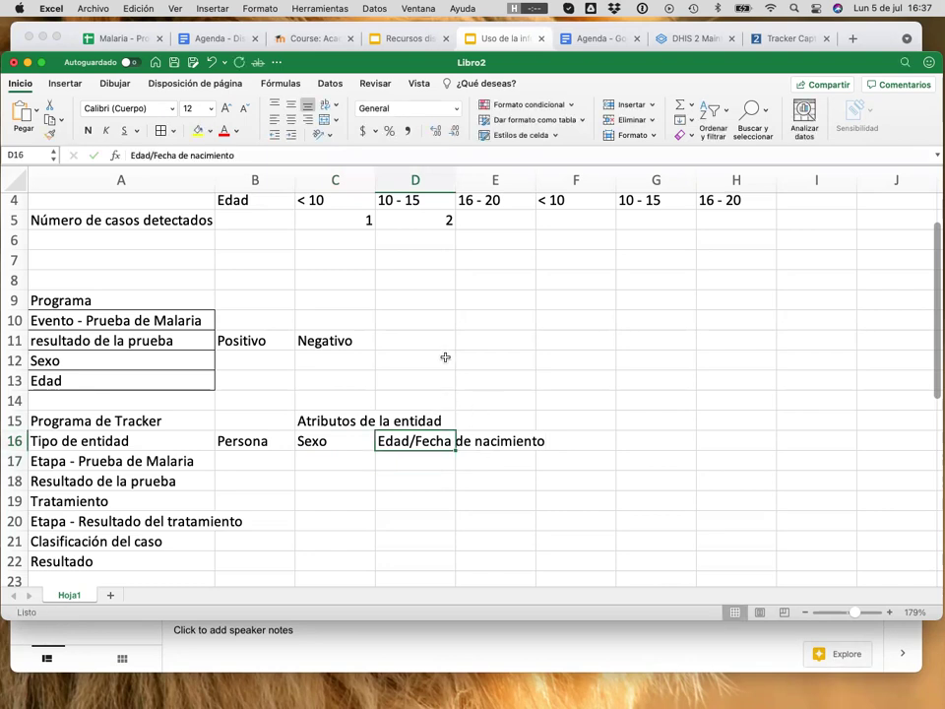
- Review the tracker program's entity type "Persona" and its attributes in rows 15 and 16 against the event program above
scroll(445, 356, "up", 2)
scroll(506, 308, "down", 3)
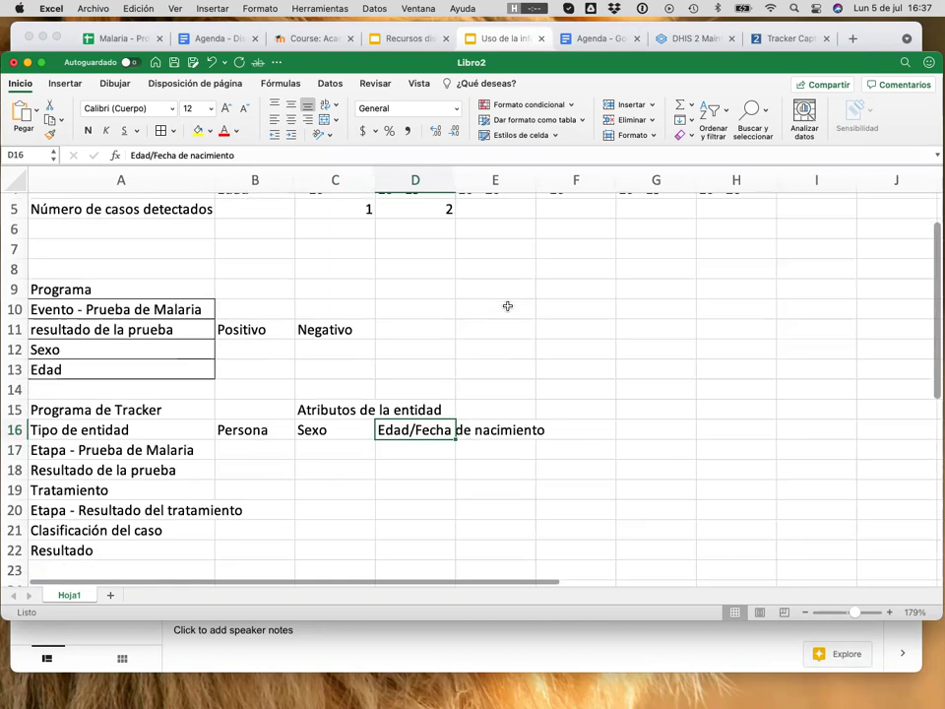
left_click(246, 428)
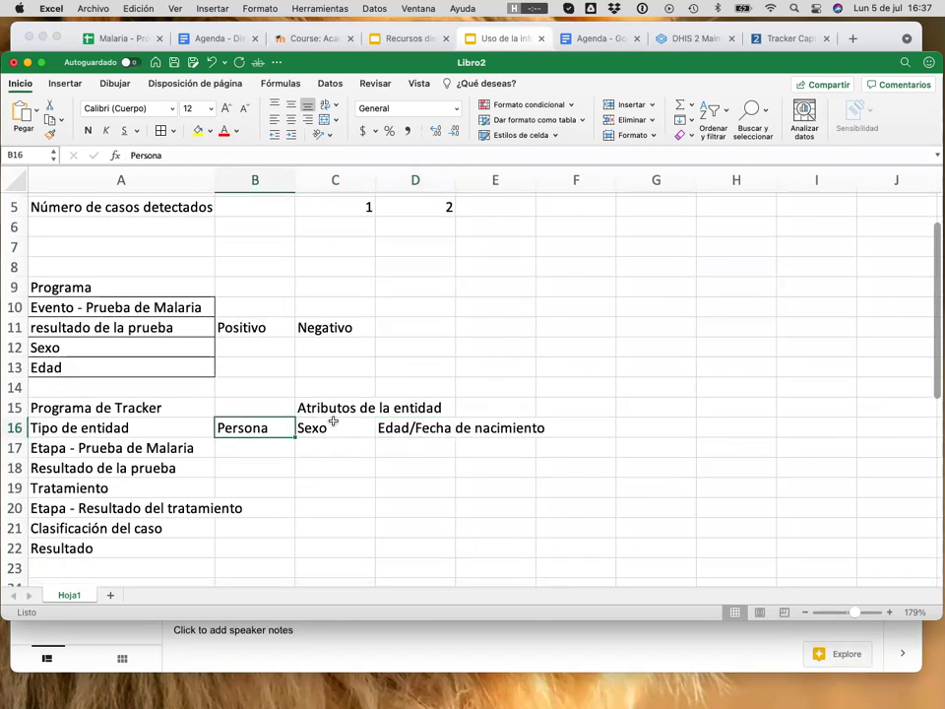
left_click_drag(322, 409, 432, 429)
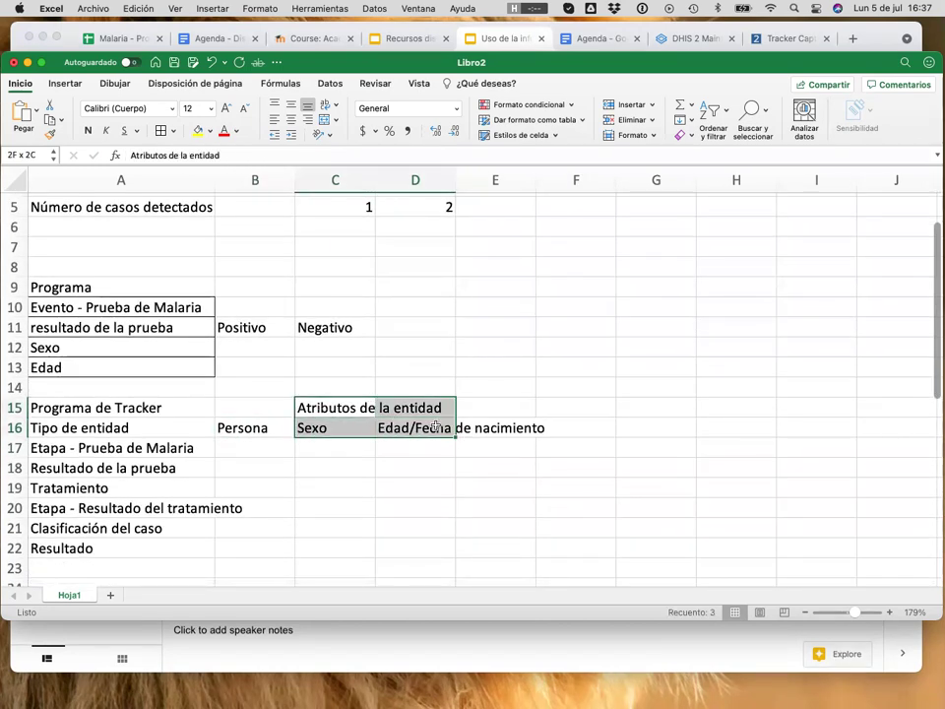
left_click(517, 411)
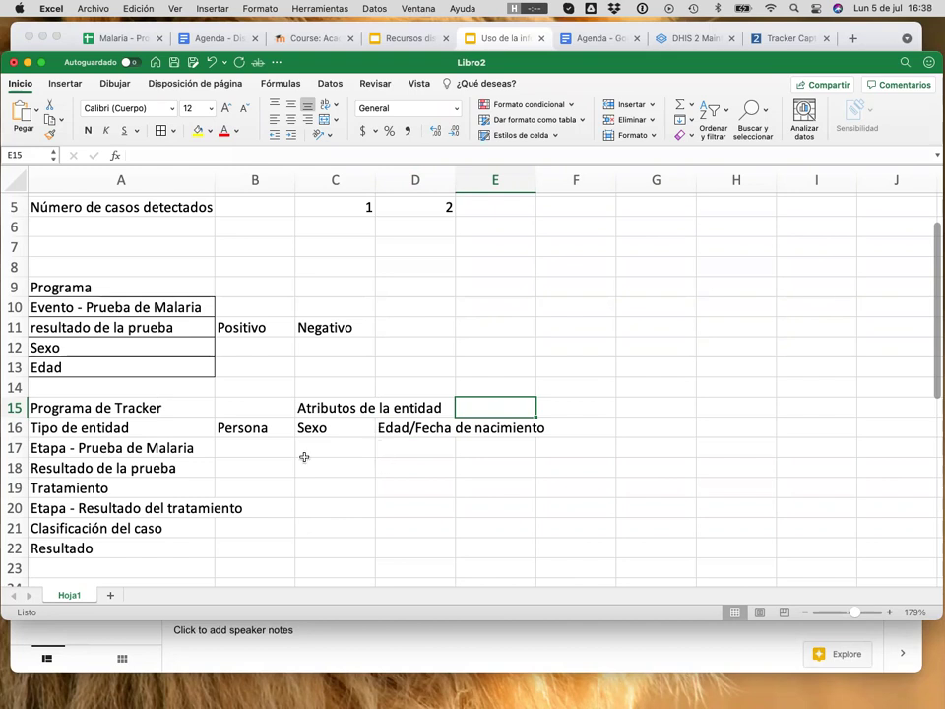
scroll(304, 457, "down", 1)
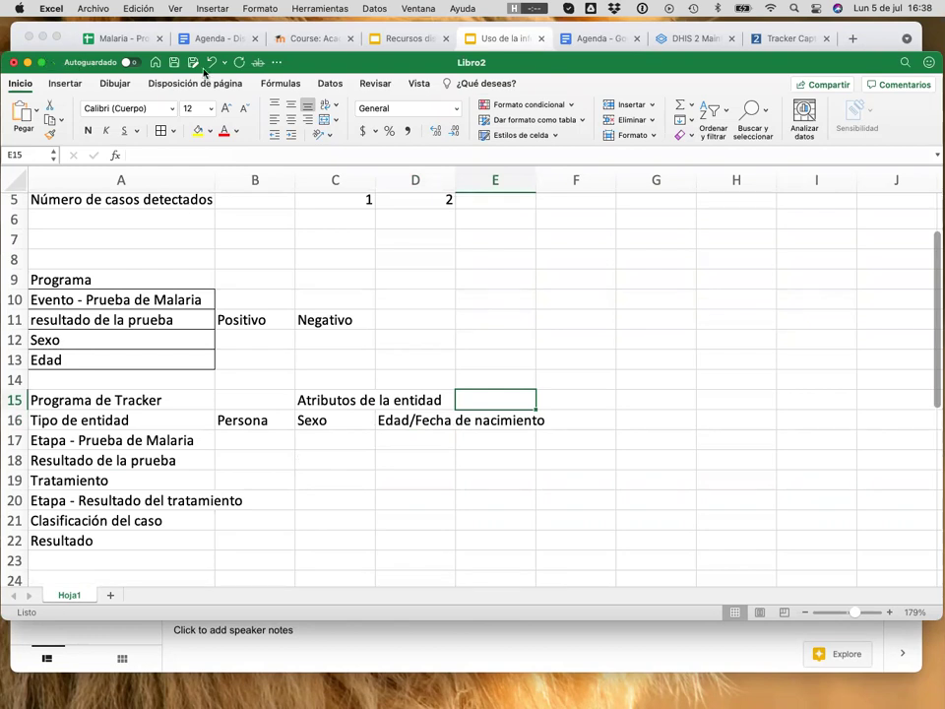
scroll(281, 404, "up", 2)
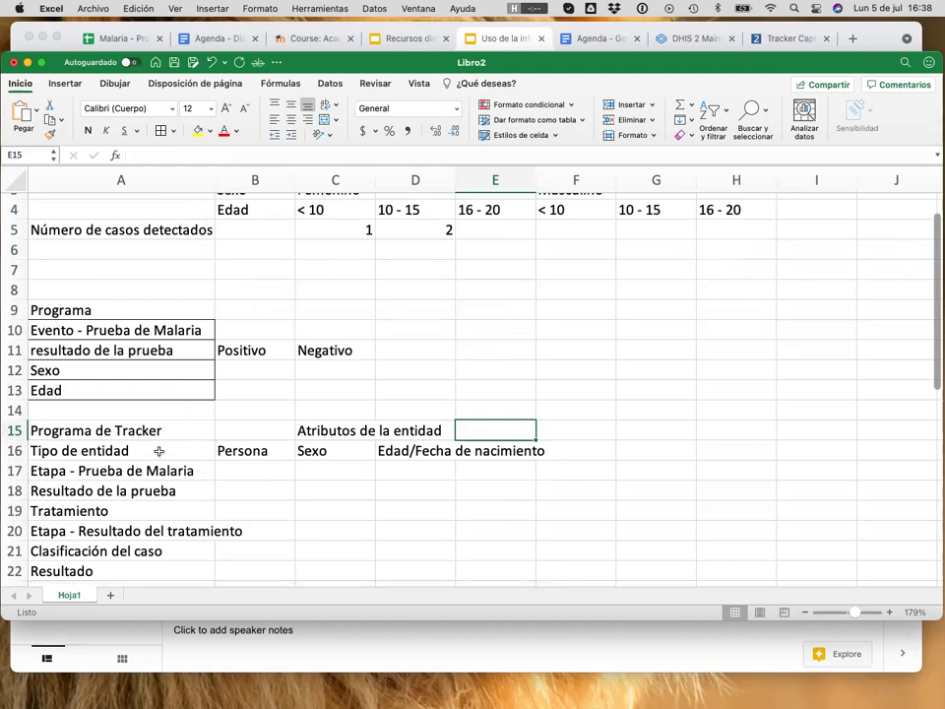
scroll(159, 448, "down", 3)
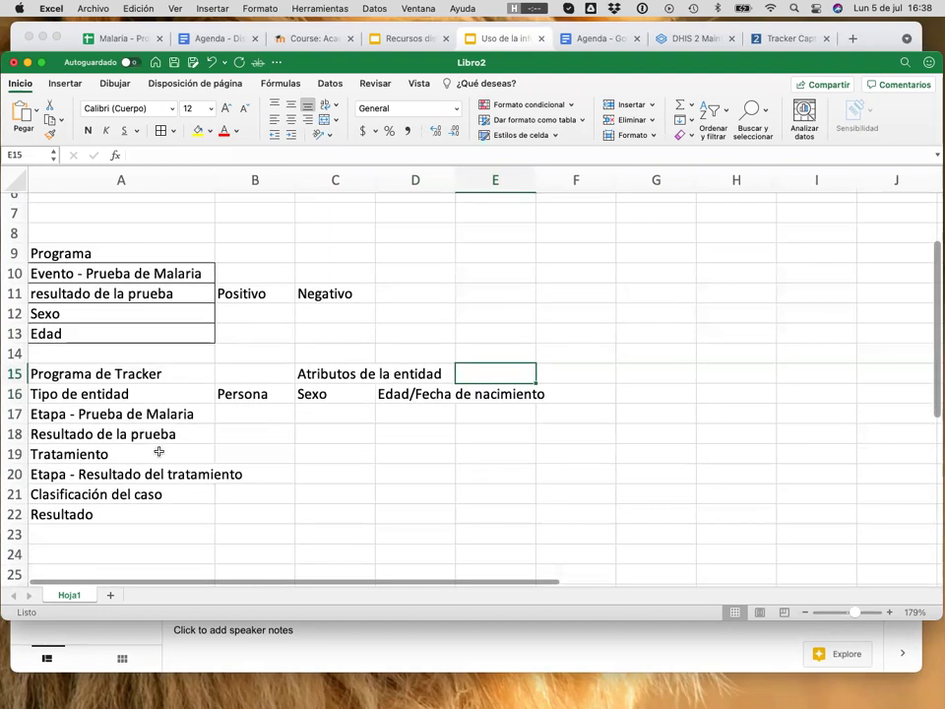
- Apply all borders to the tracker program cells A16:A22 and widen column A to fit its longest label
left_click(156, 374)
left_click_drag(139, 393, 144, 514)
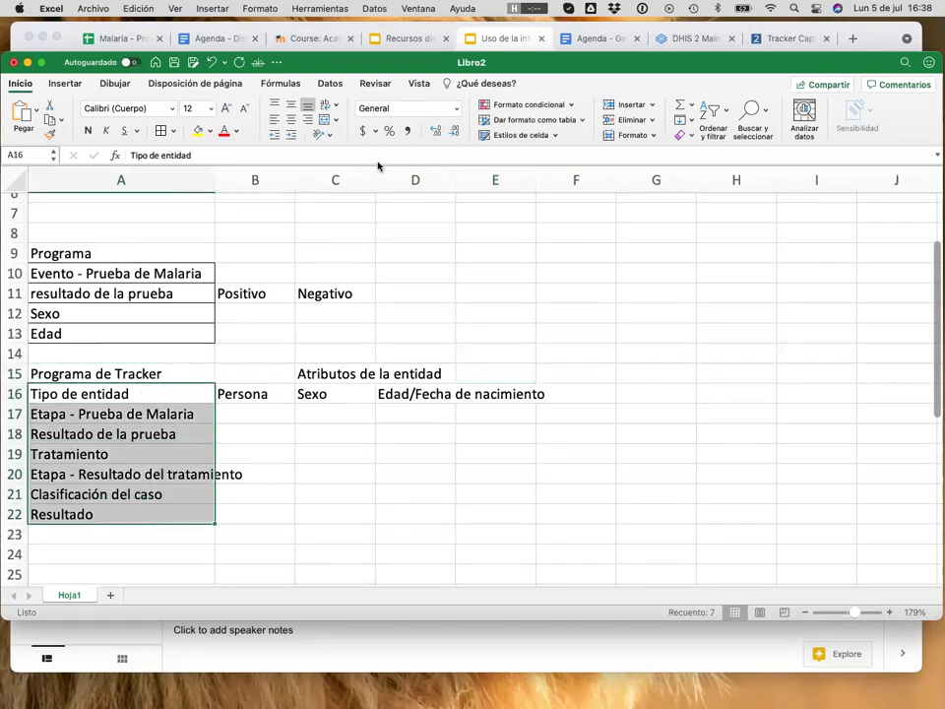
key("super+y")
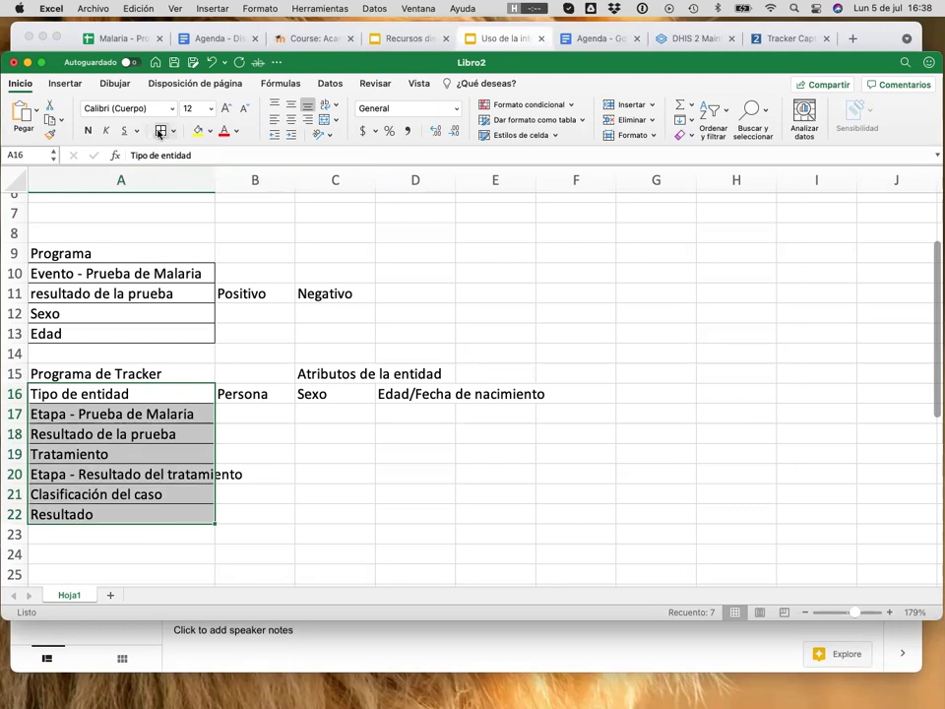
left_click(296, 464)
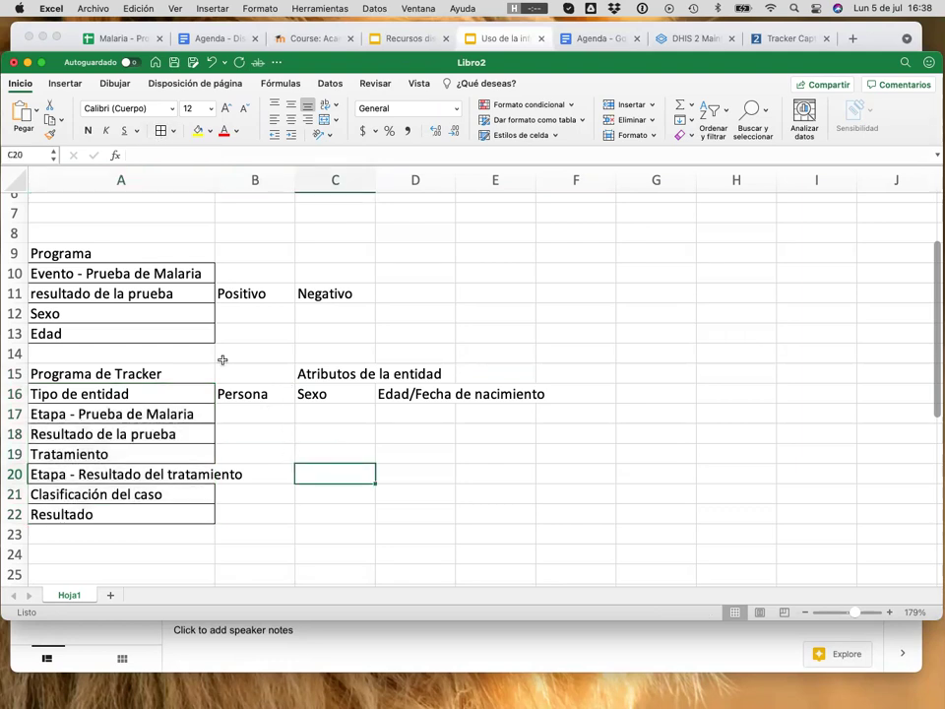
left_click_drag(211, 180, 249, 182)
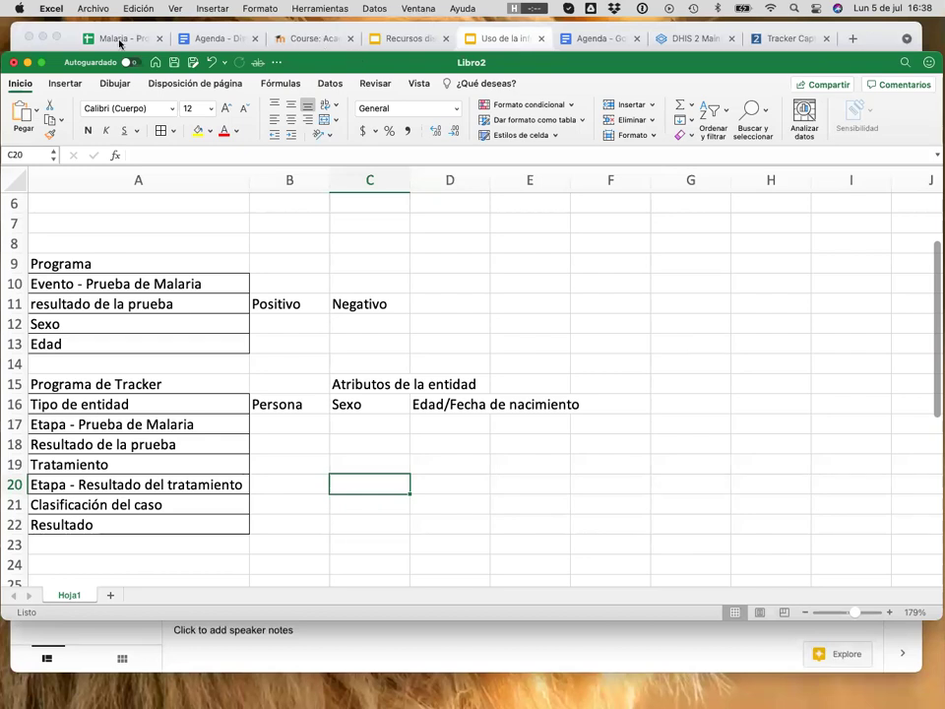
- Switch to Chrome and locate the "Formulario de casos de malaria" resource under Día 1 on the DHIS 2 Academy course page
key("super+Tab")
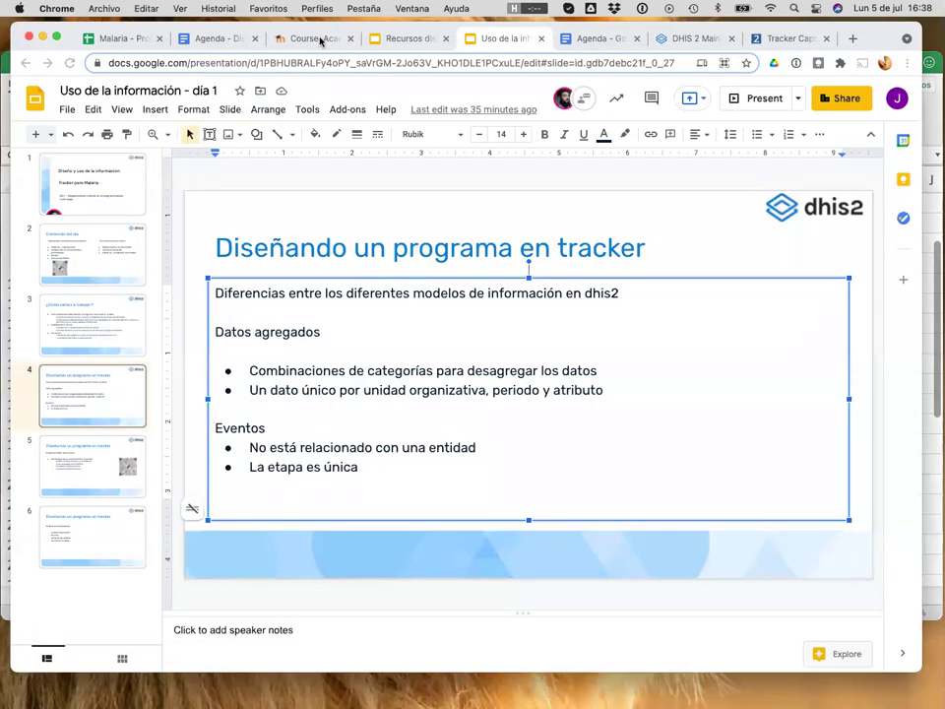
left_click(320, 39)
scroll(313, 477, "down", 3)
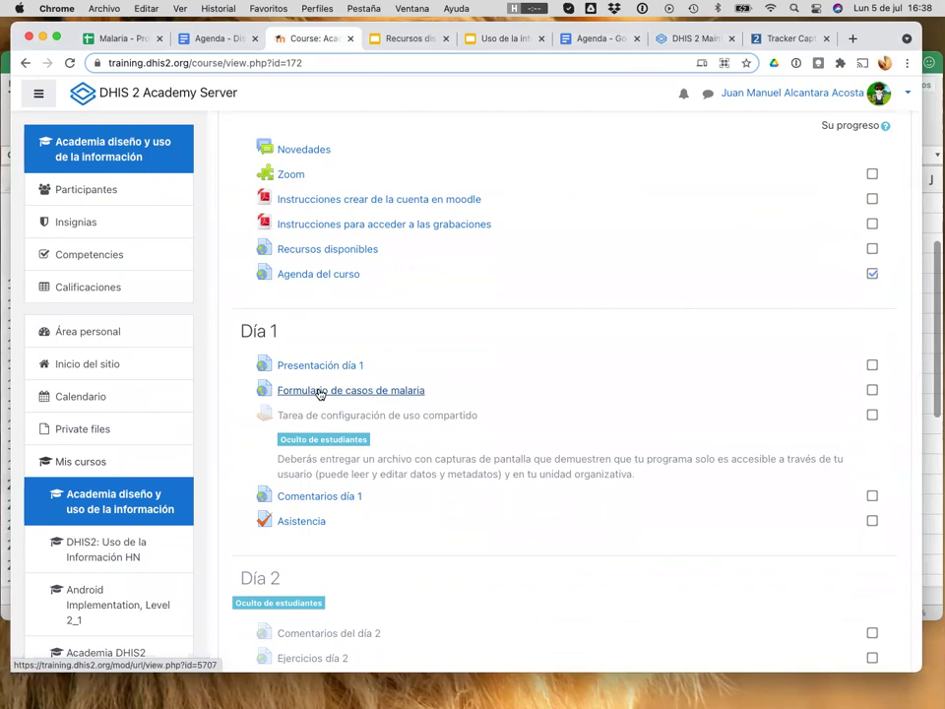
- Show the patient information section of the "Malaria - Programa Tracker" spreadsheet, with the conditional format rules closed
left_click(138, 40)
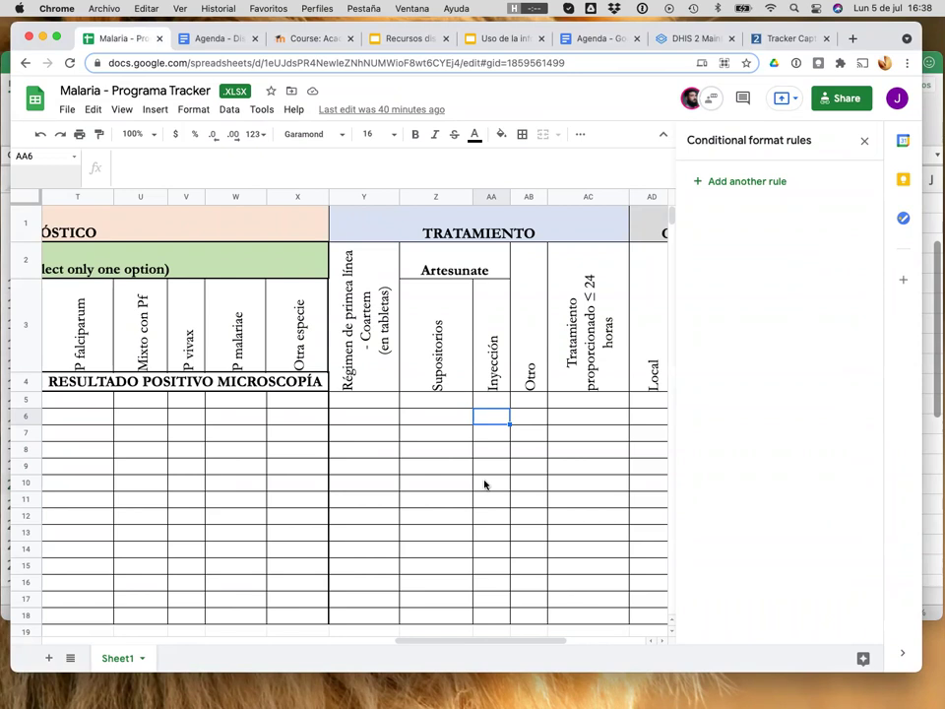
scroll(485, 483, "left", 3)
left_click(864, 141)
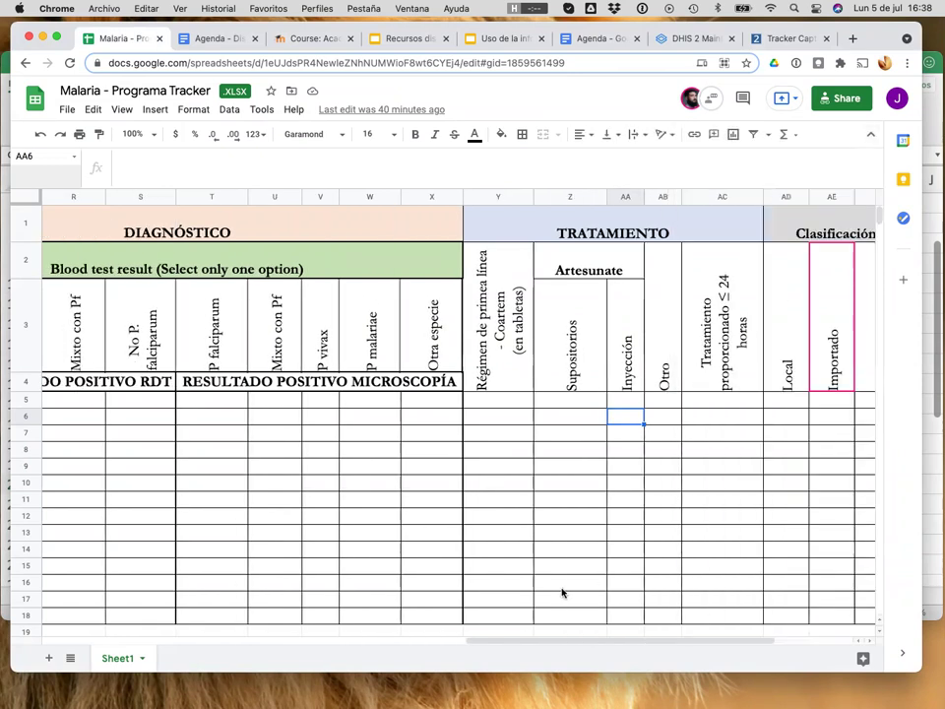
scroll(562, 592, "left", 20)
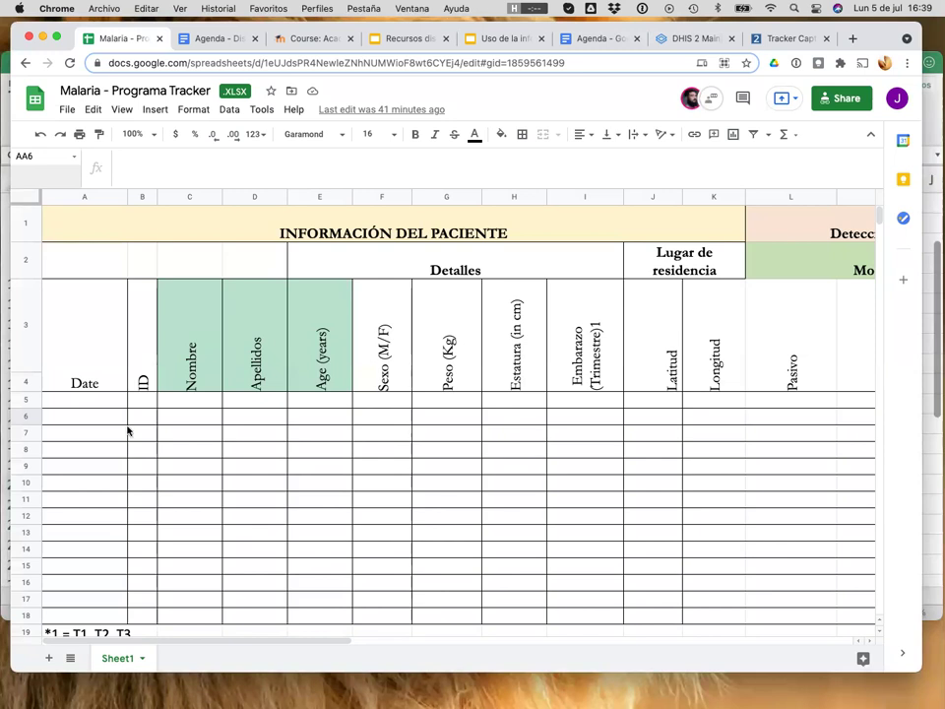
- Replace the "Date" heading in the patient information section with "Fecha"
left_click(95, 380)
type("Fecha")
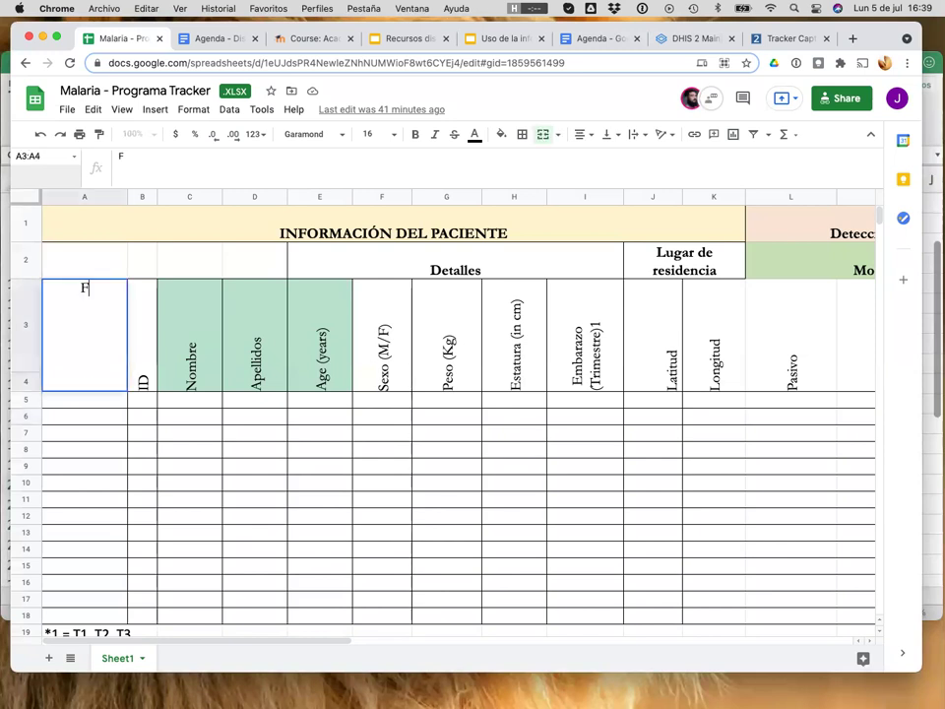
left_click(79, 358)
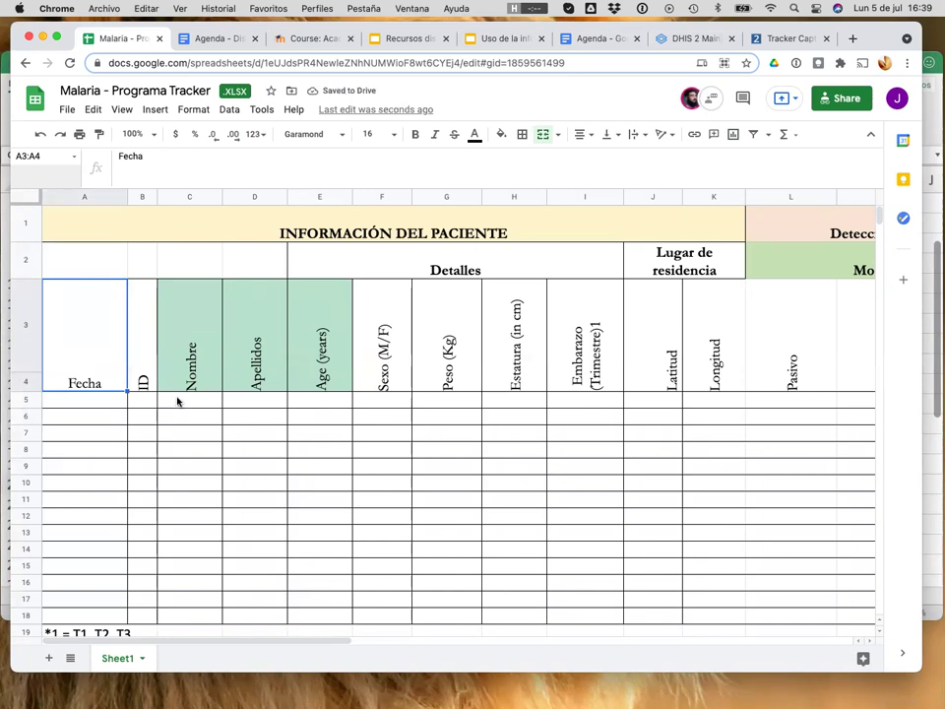
- Go through the ID, Nombre and Apellidos headings and the detail columns of the patient information section
left_click(143, 351)
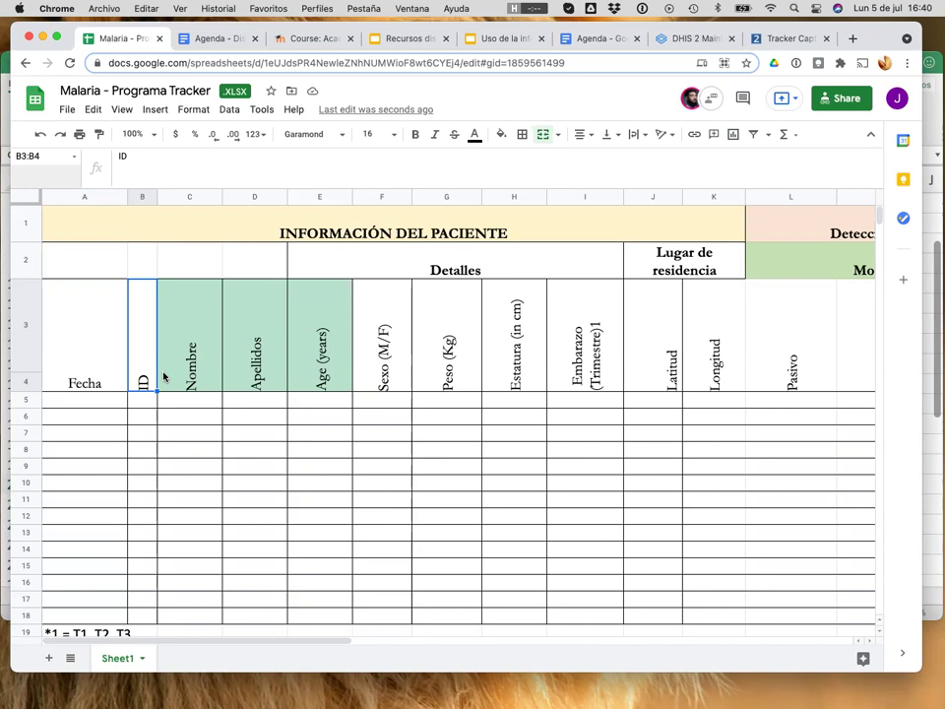
left_click(205, 371)
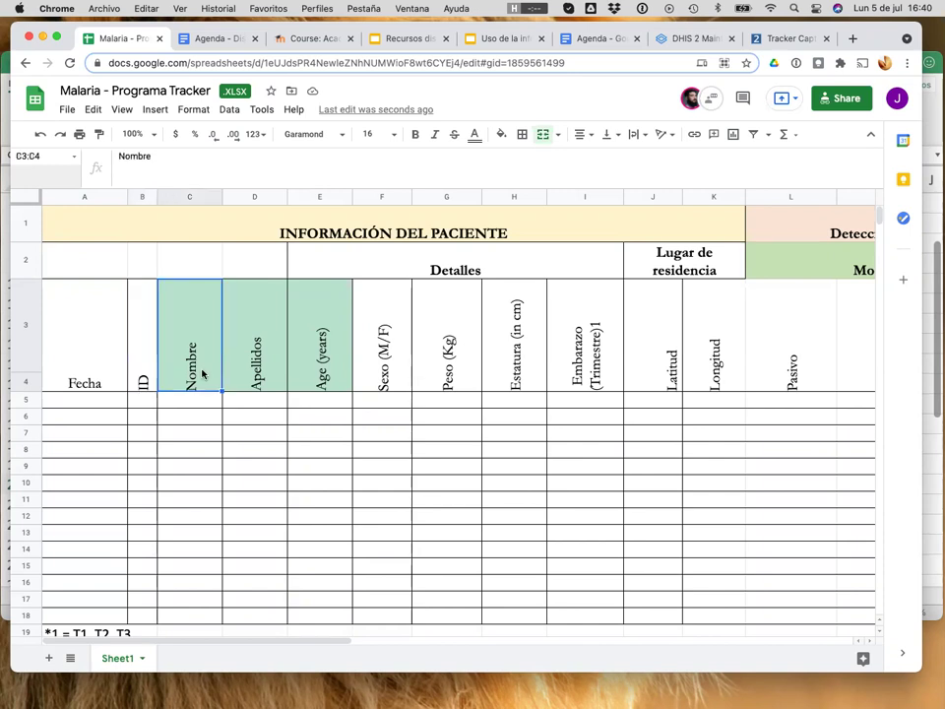
left_click(234, 386)
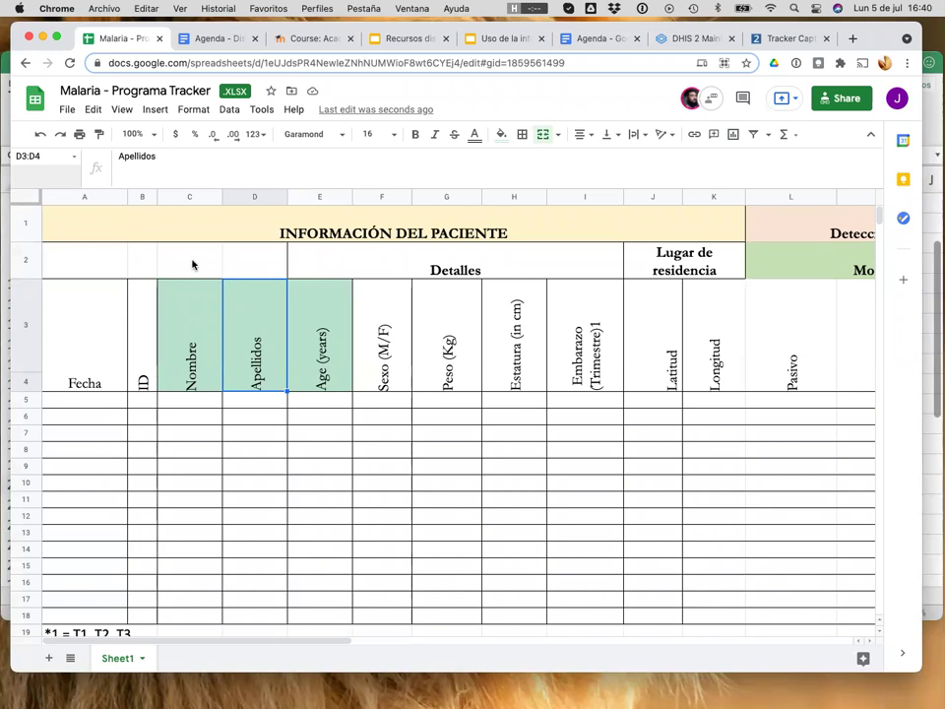
left_click_drag(192, 264, 512, 369)
left_click(492, 364)
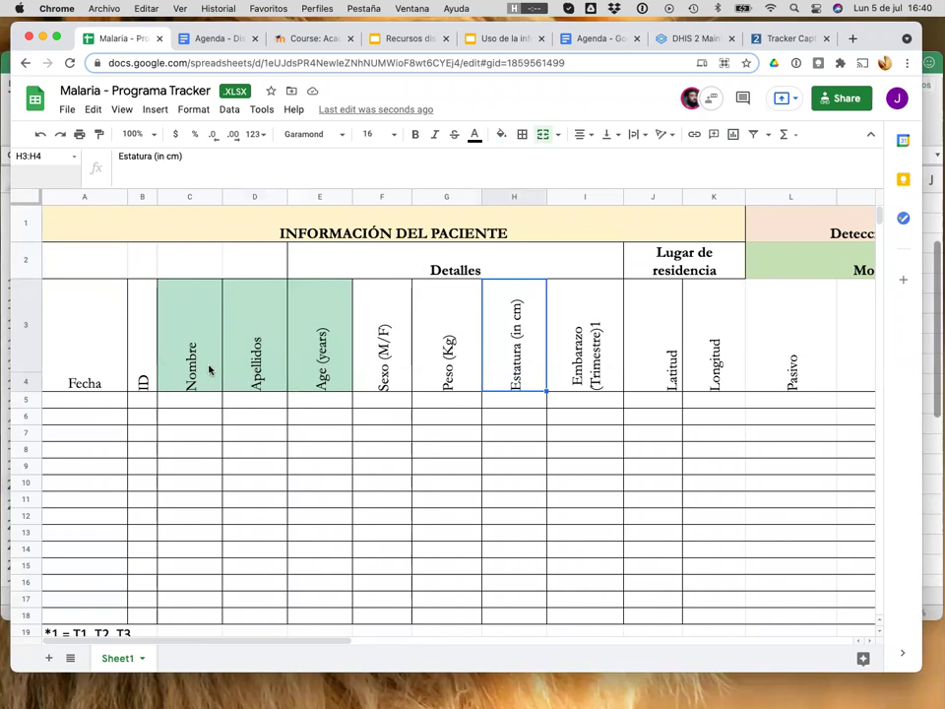
left_click(264, 379)
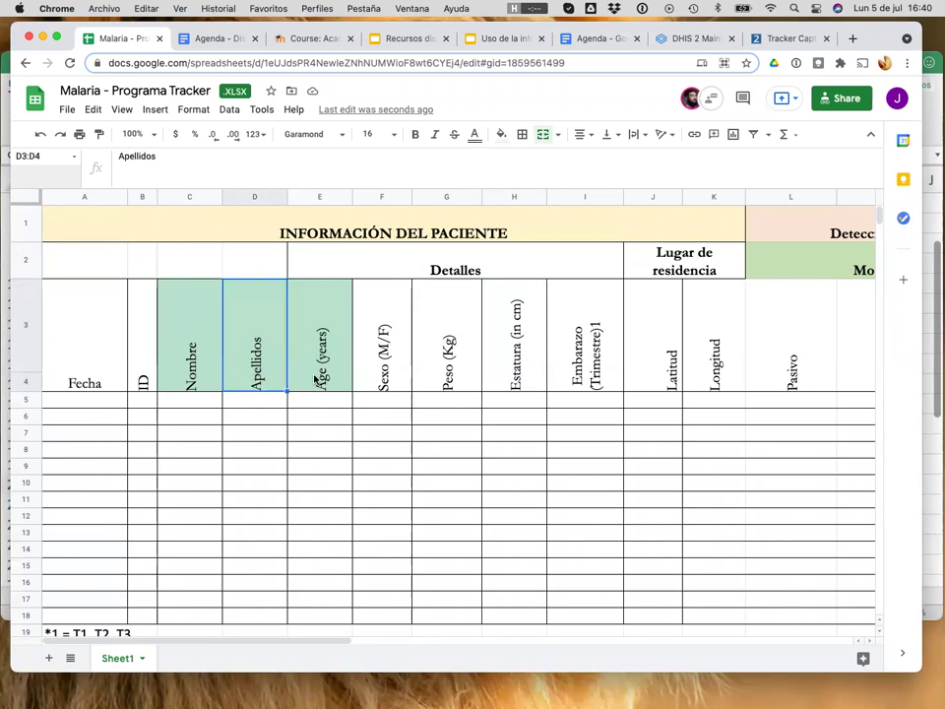
- Change the "Age (years)" heading in column E to "Edad (años)"
left_click(317, 380)
left_click(125, 156)
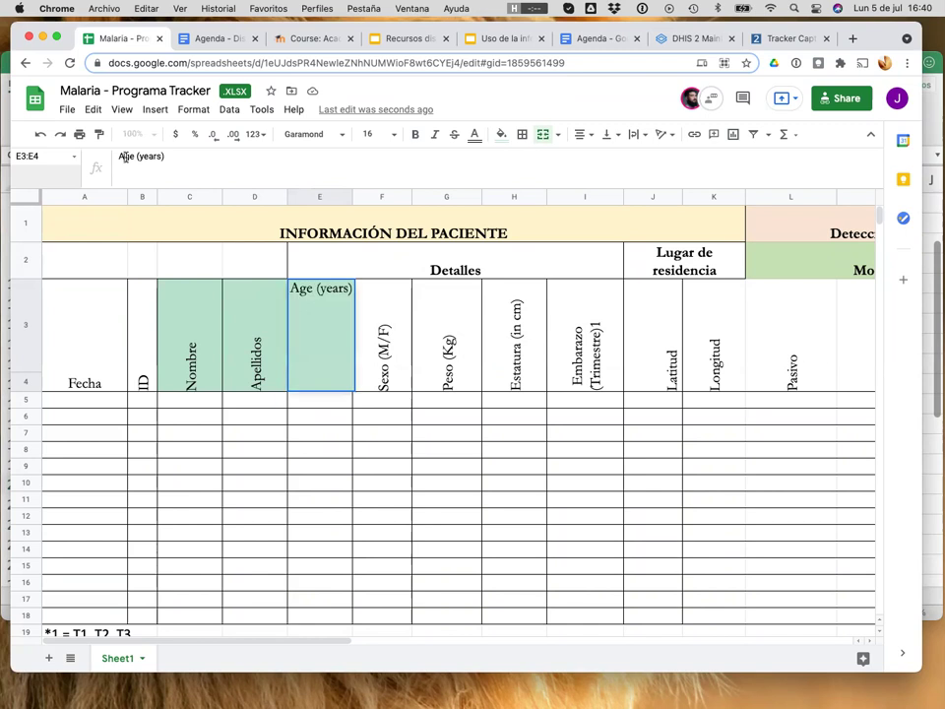
type("Edad (")
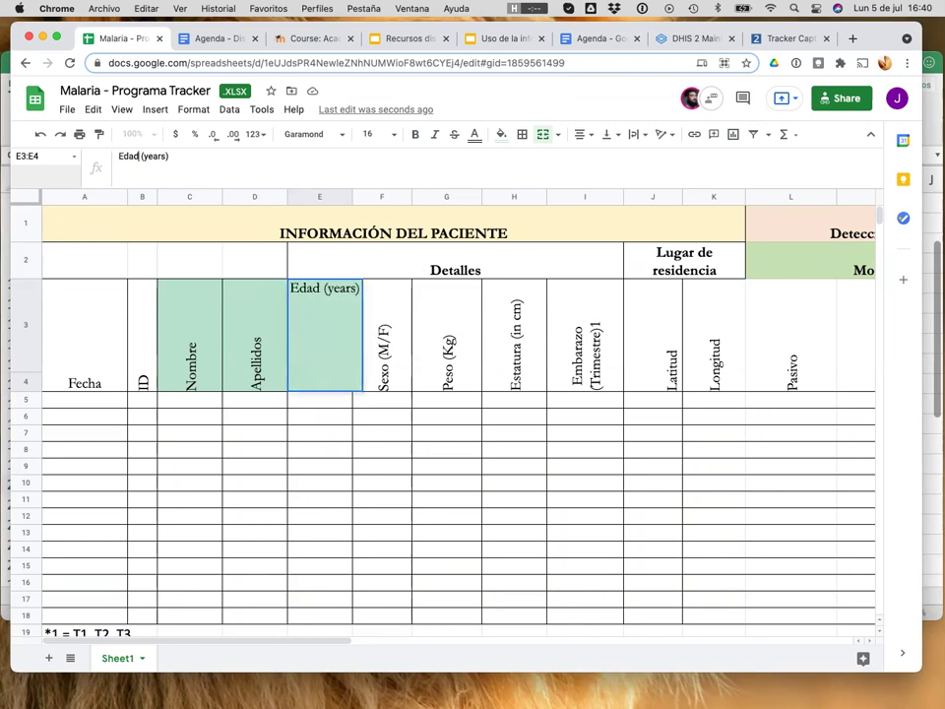
type("años")
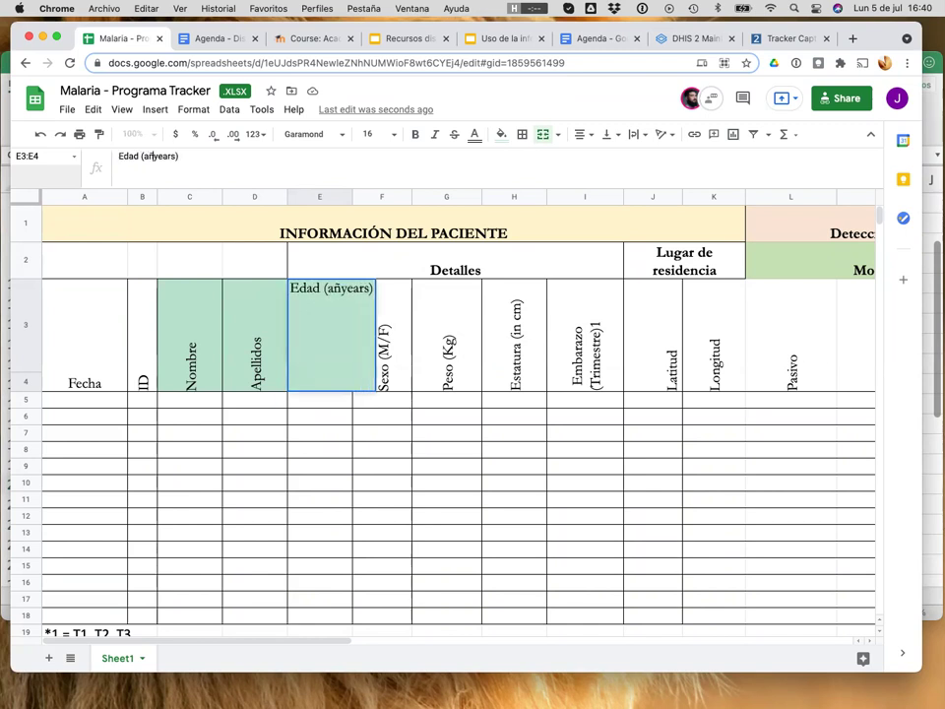
key("Delete")
key("Delete")
key("Delete")
key("Delete")
key("Delete")
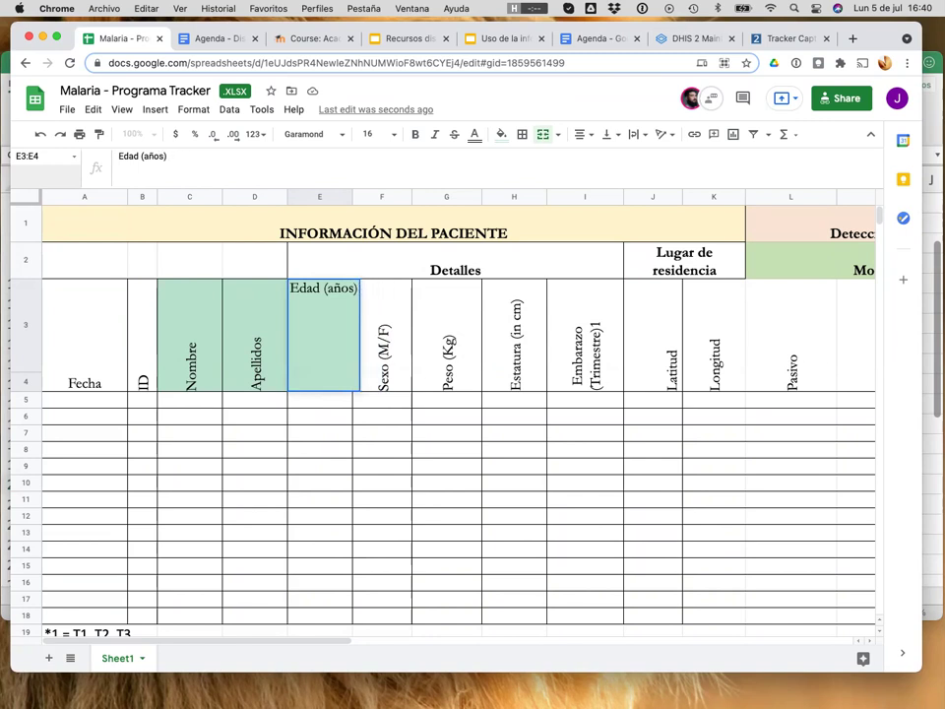
key("Return")
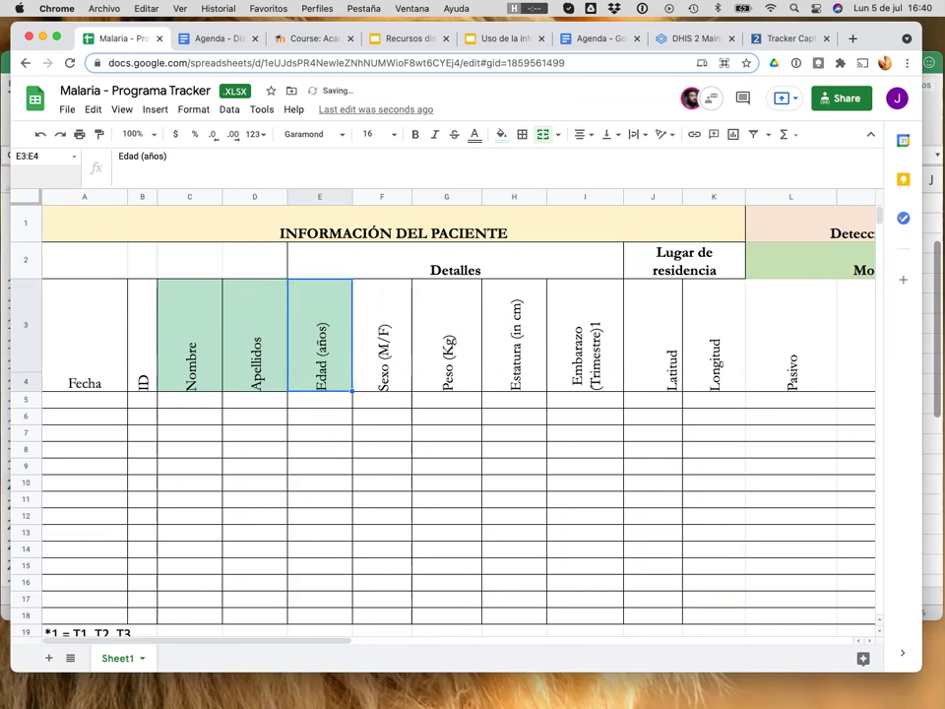
- Go past the sex and weight columns and change the height heading in column H to "Estatura (en cm)"
left_click(382, 334)
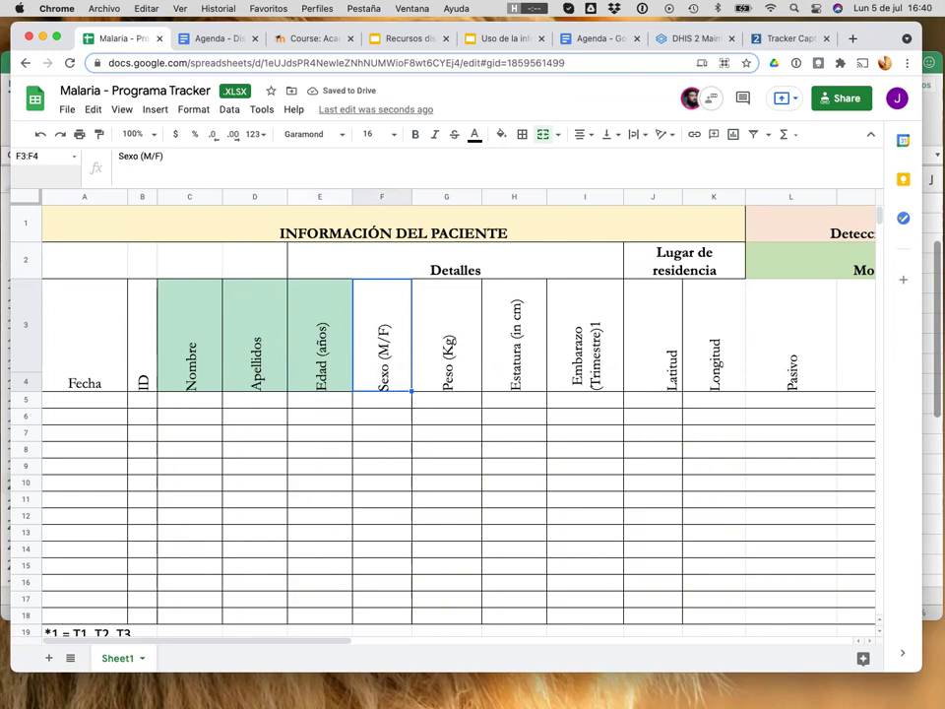
left_click(446, 334)
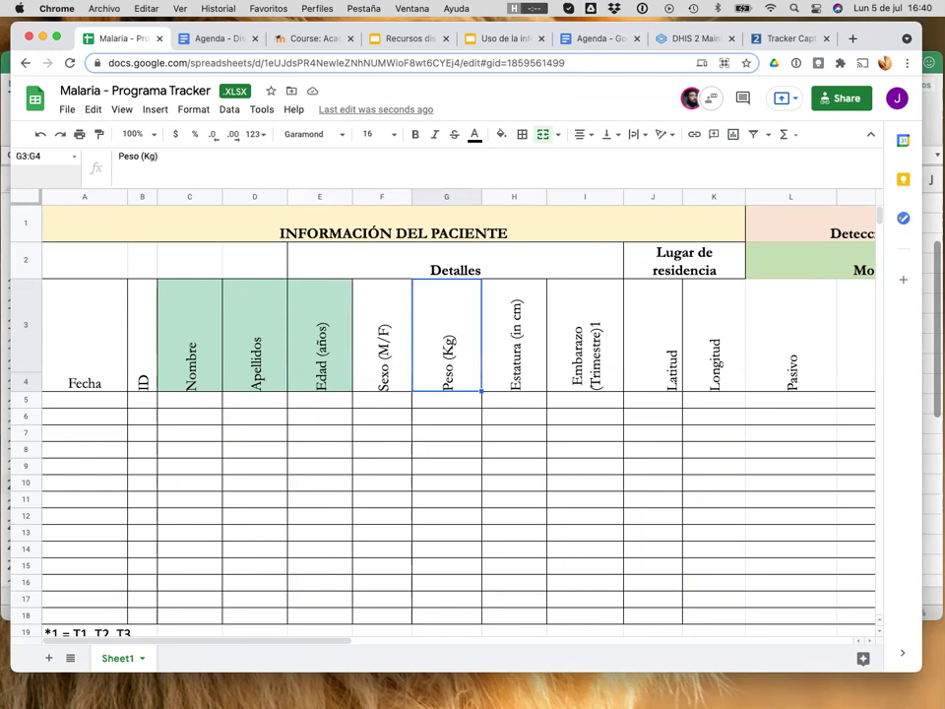
key("Right")
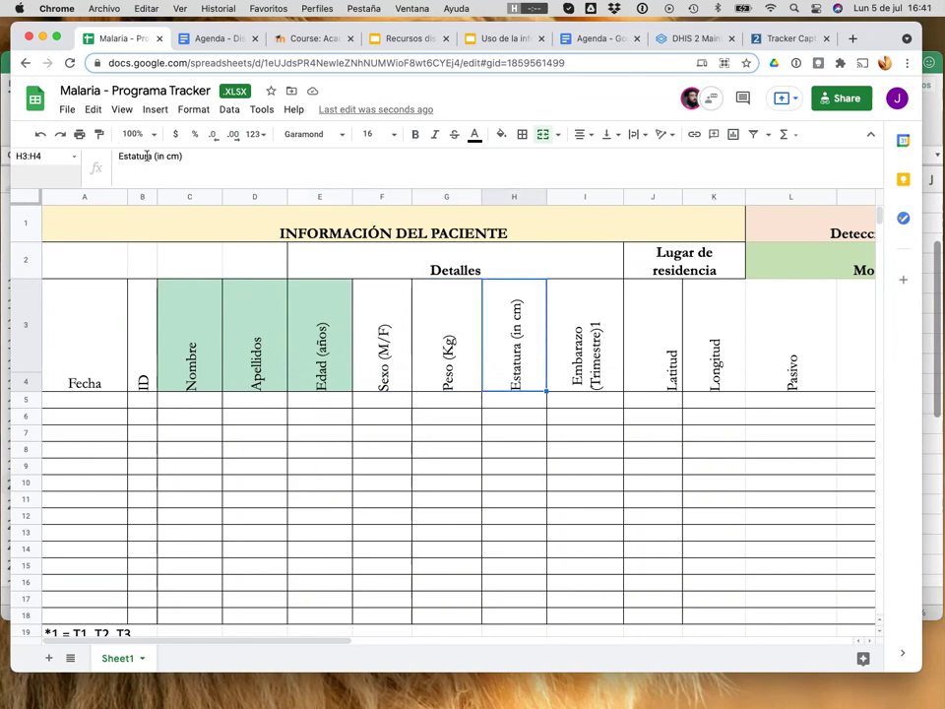
key("Return")
key("Left")
key("Left")
key("Left")
key("BackSpace")
key("BackSpace")
key("BackSpace")
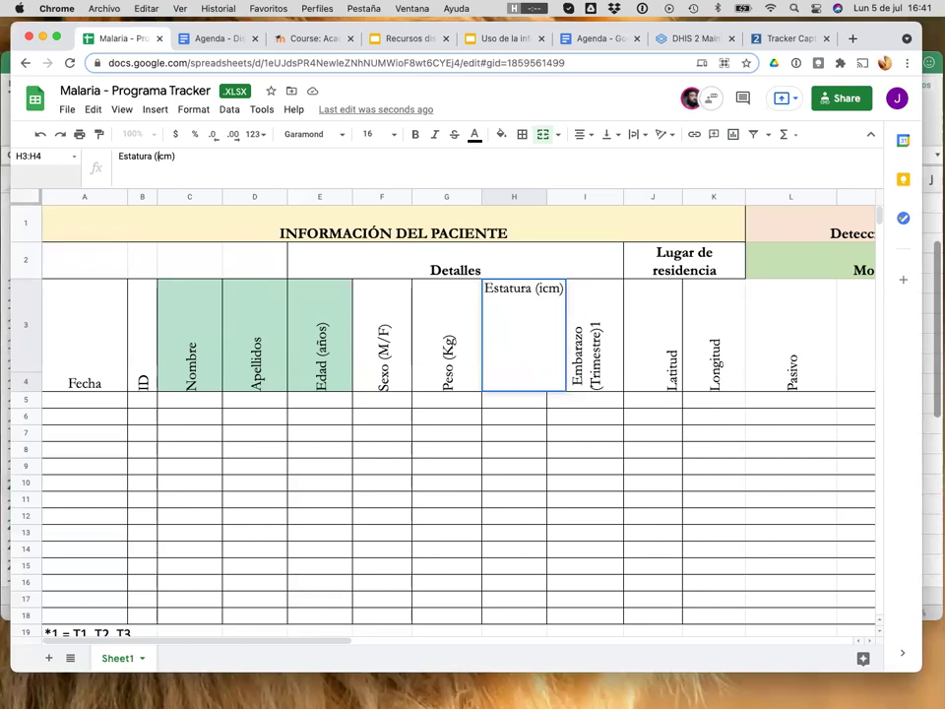
type("en")
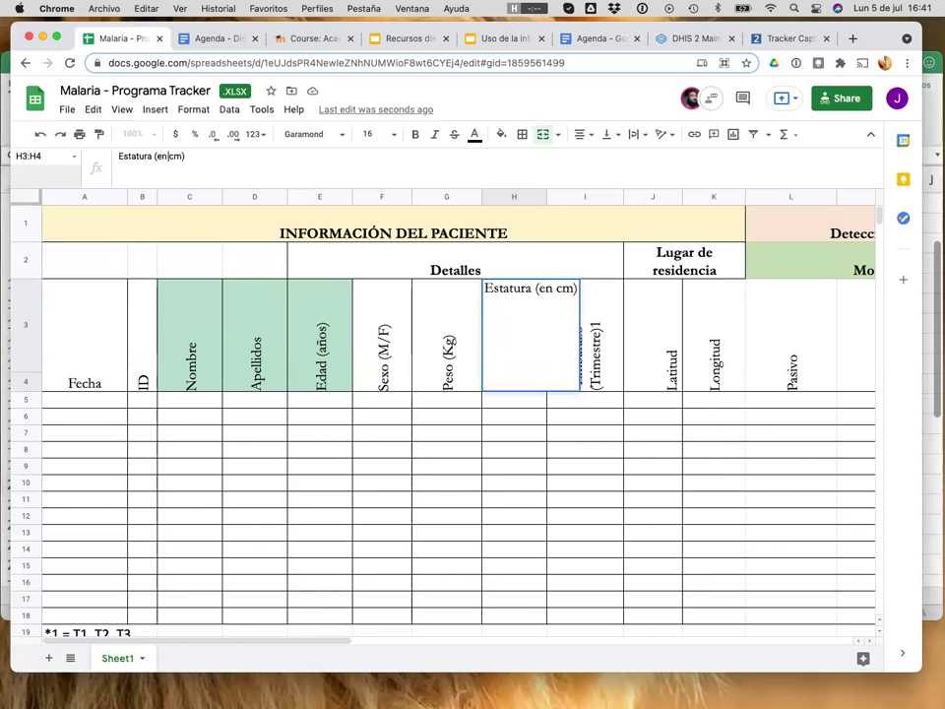
key("Return")
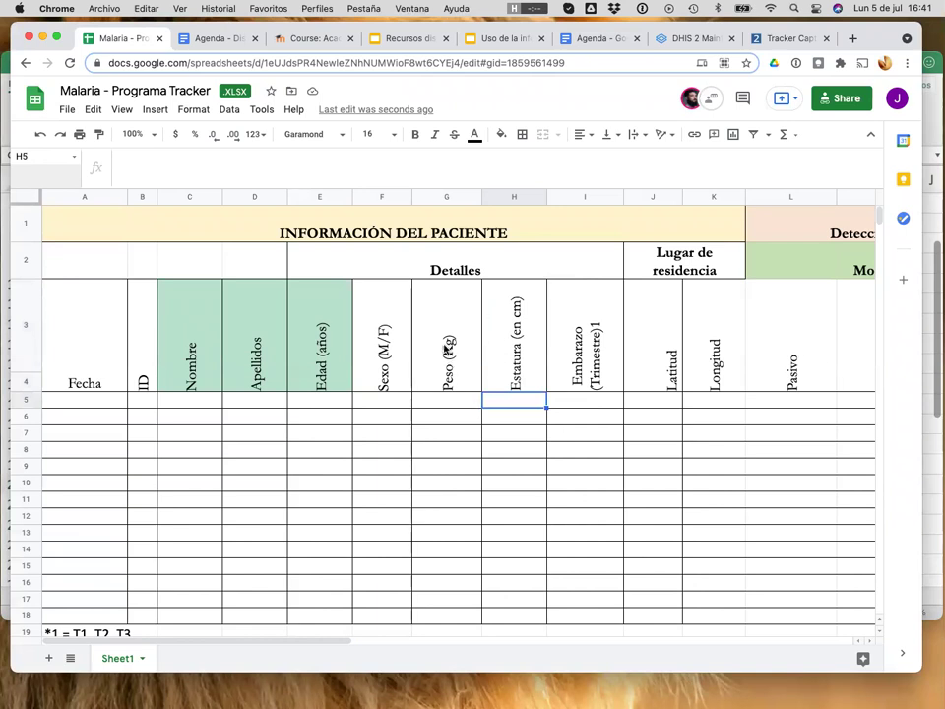
- Go through the Embarazo heading and the Latitud and Longitud columns under "Lugar de residencia"
left_click(568, 355)
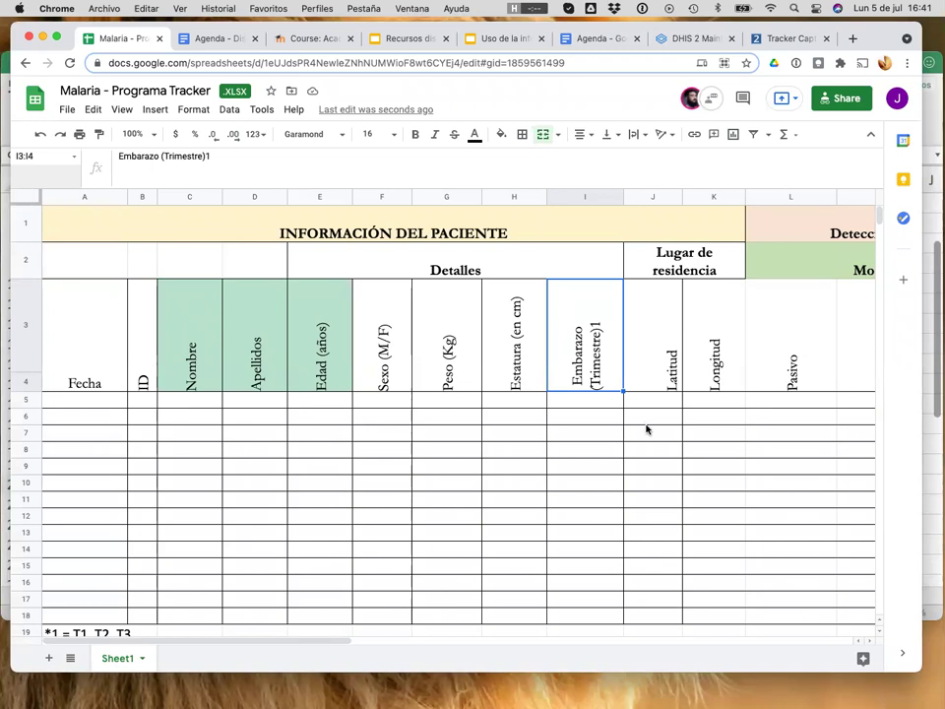
left_click(659, 319)
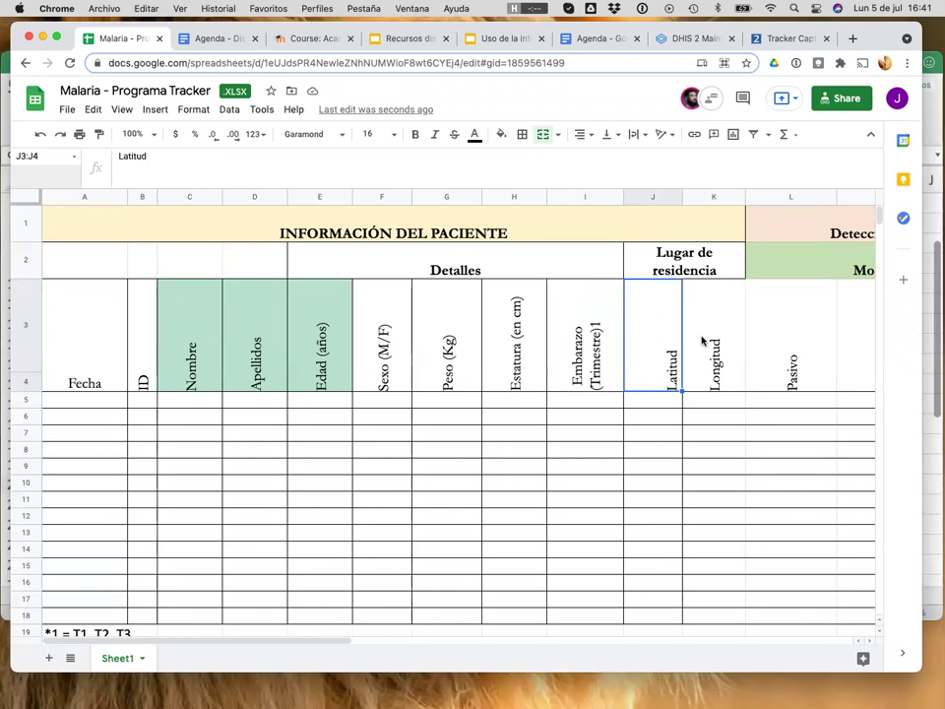
left_click(704, 338)
left_click_drag(653, 266, 671, 360)
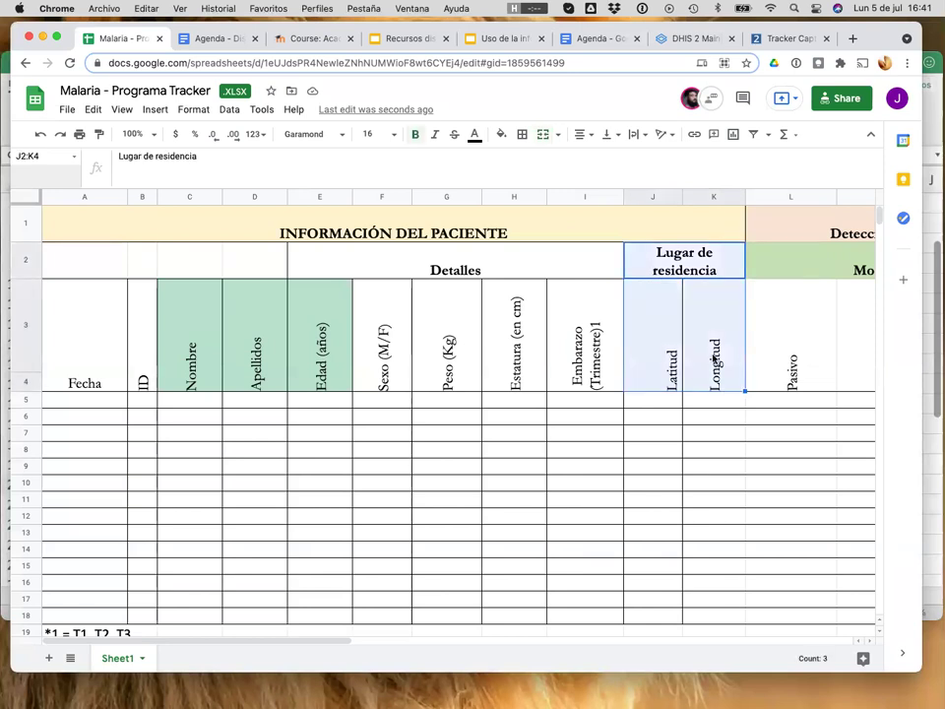
scroll(743, 500, "right", 2)
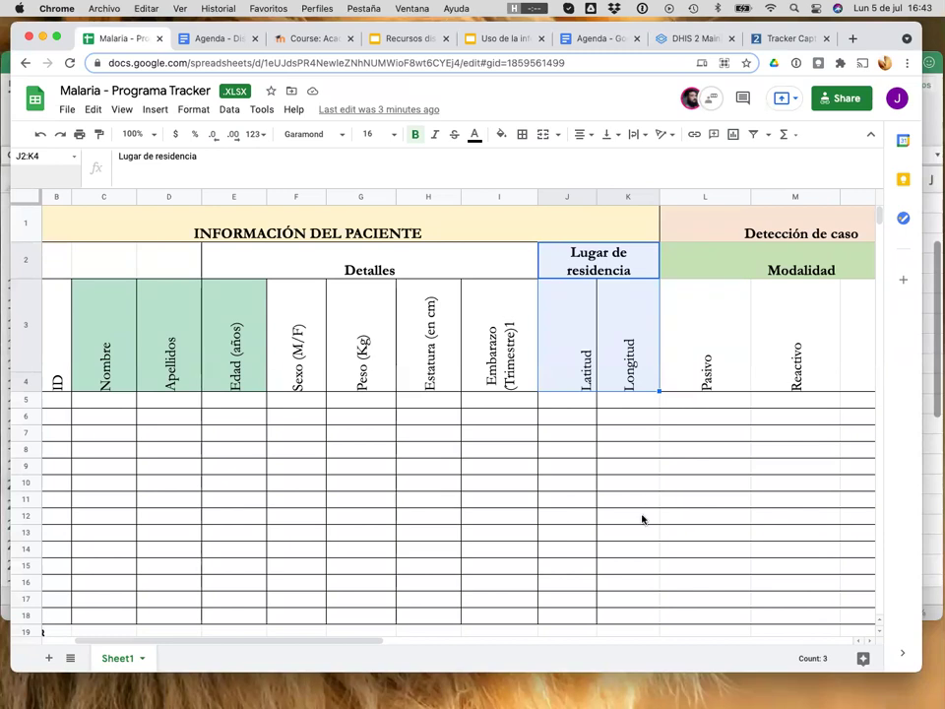
scroll(630, 512, "right", 1)
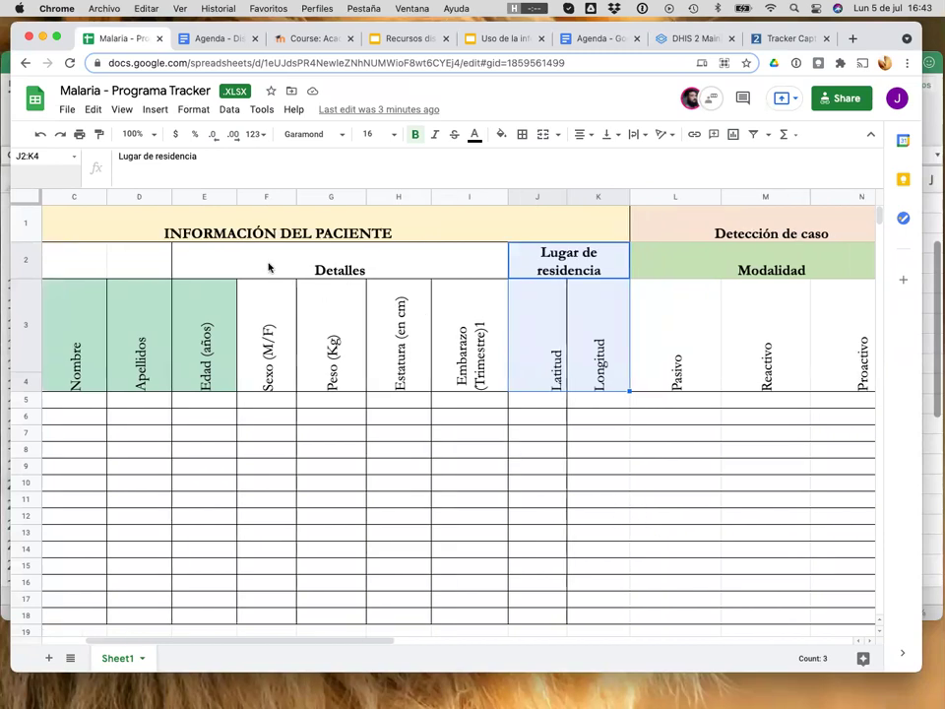
left_click(473, 456)
- Examine the "Detección de caso" section with its Modalidad heading and the Pasivo, Reactivo and Proactivo columns
scroll(473, 459, "right", 2)
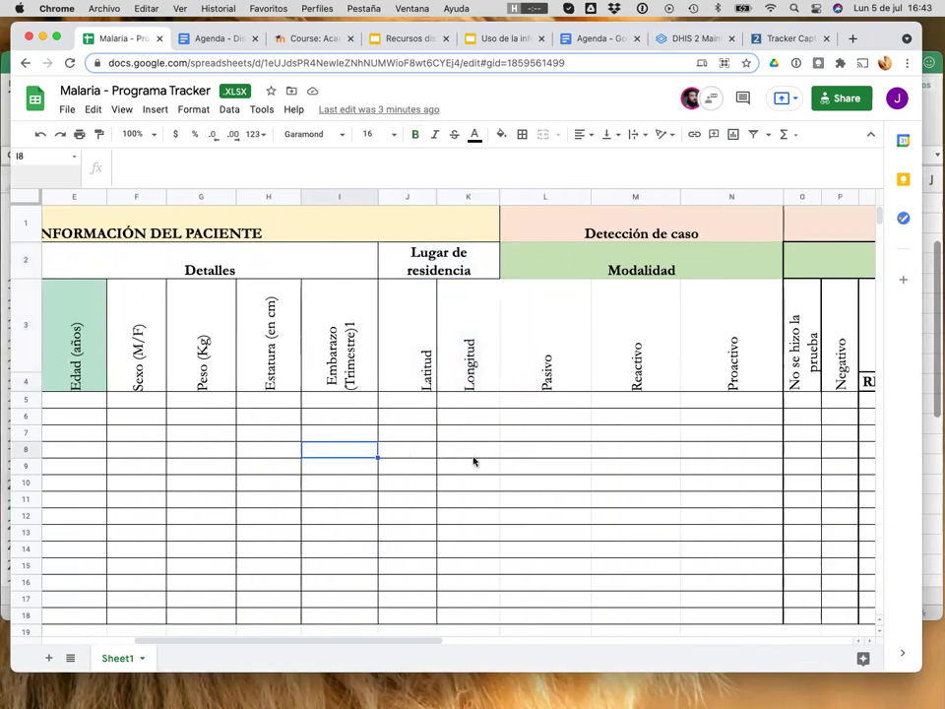
scroll(473, 459, "right", 1)
left_click(554, 218)
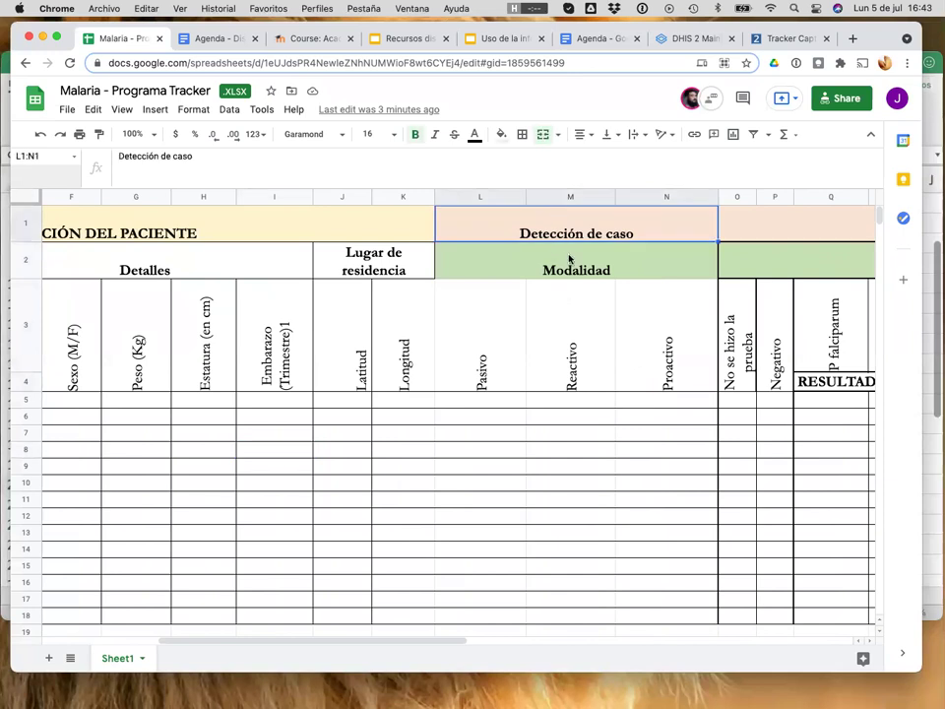
left_click(569, 259)
left_click(497, 390)
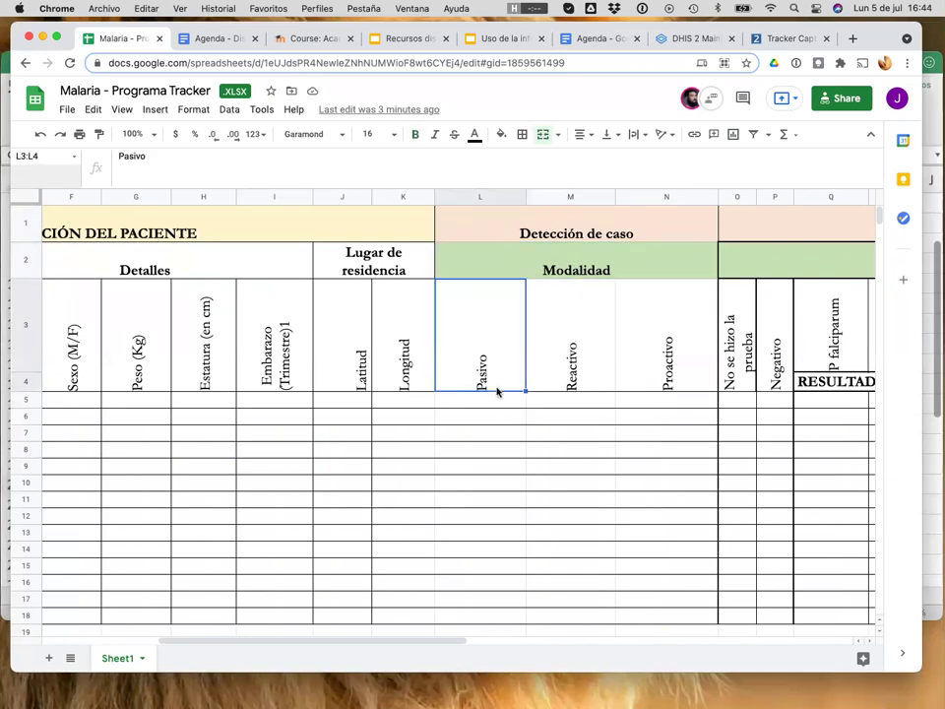
left_click(548, 382)
left_click(657, 375)
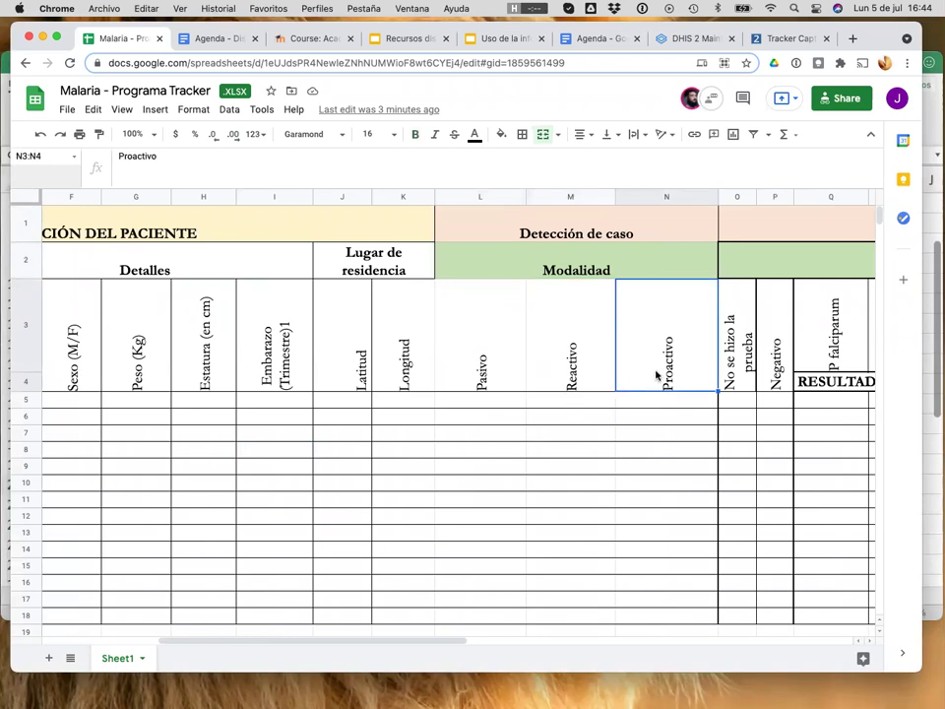
- Extend the Modalidad heading to read "Modalidad (sólo una opción)"
left_click(631, 271)
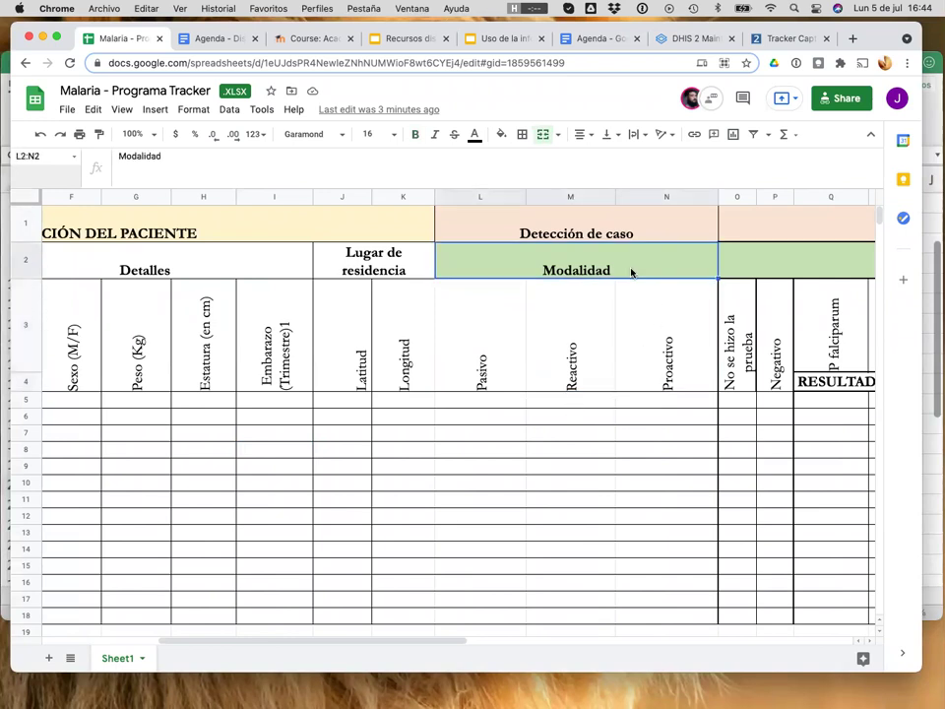
double_click(631, 272)
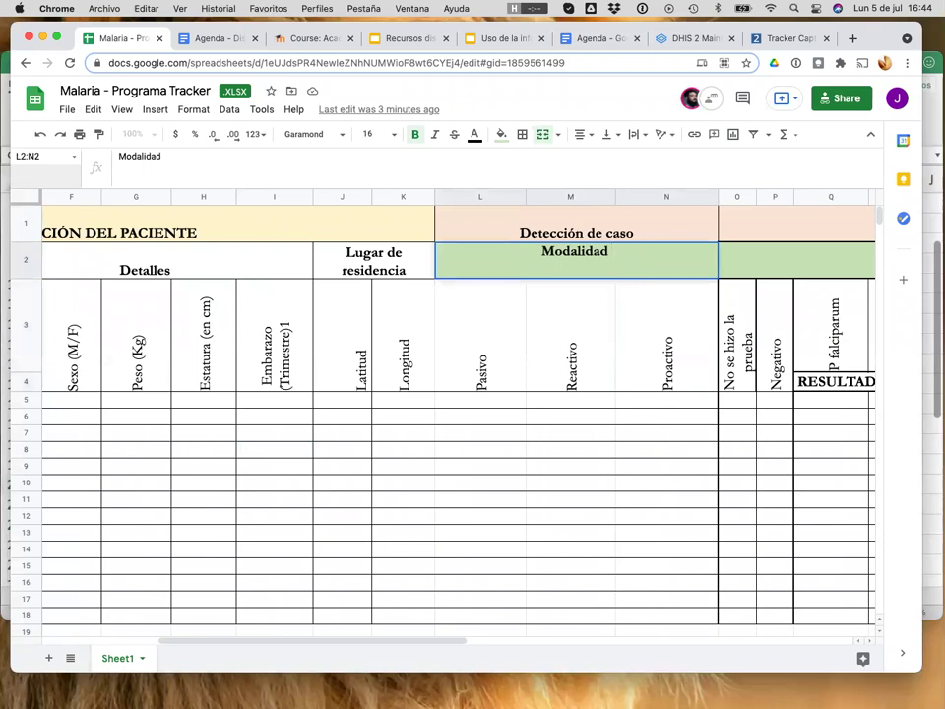
type("(")
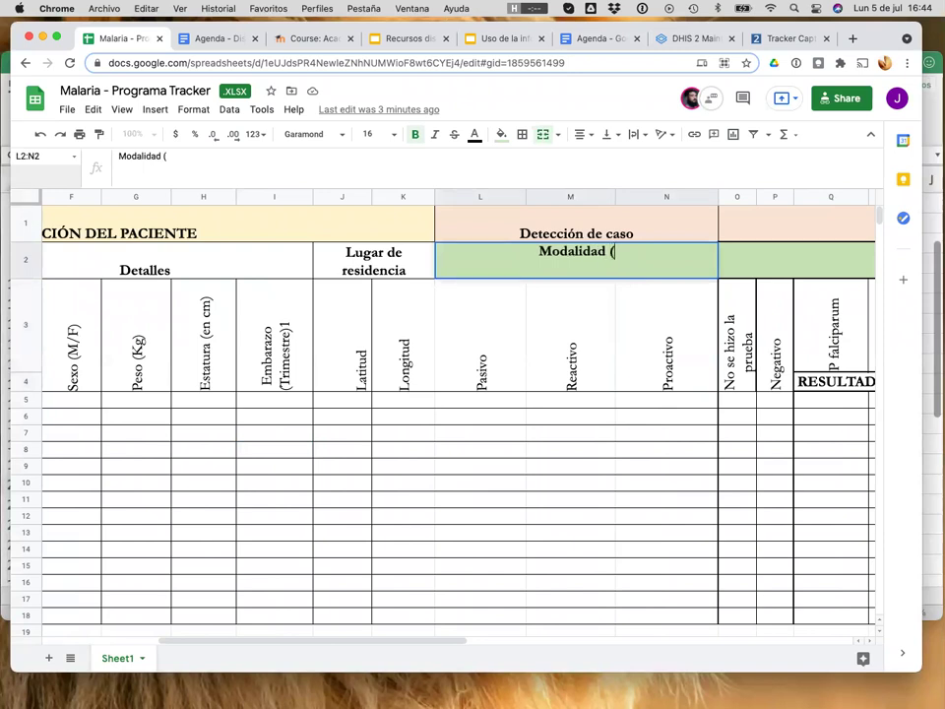
type("sólo u")
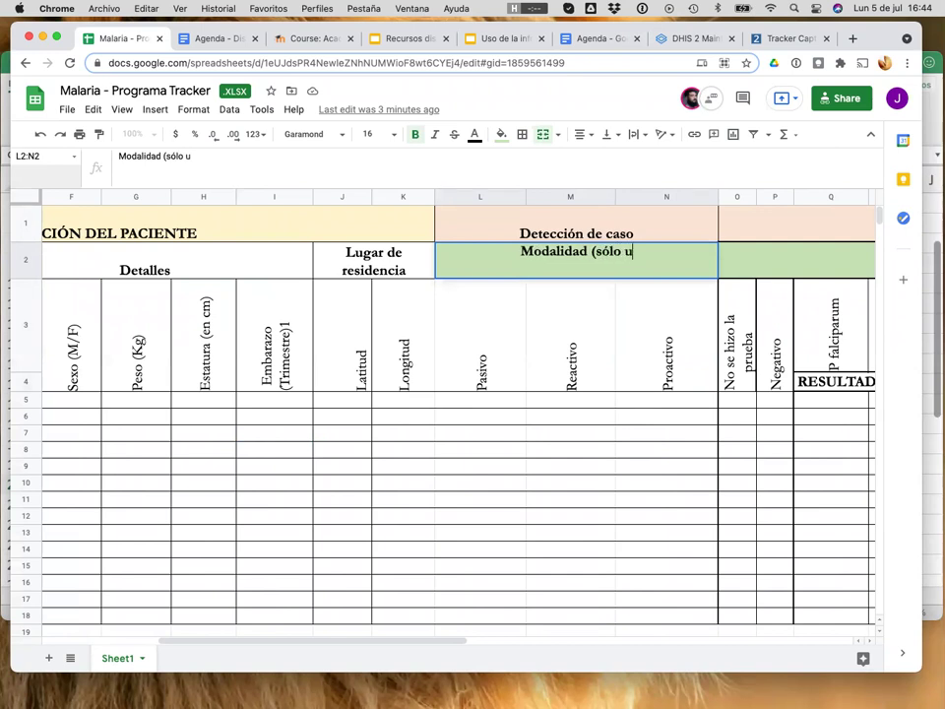
type("na opció")
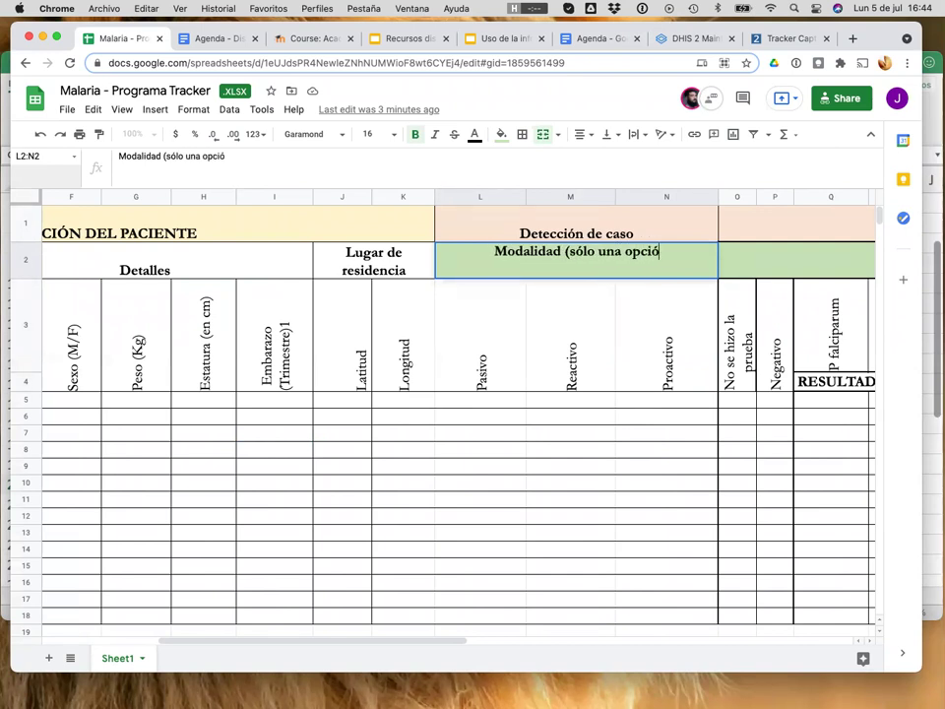
type("n)")
key("Return")
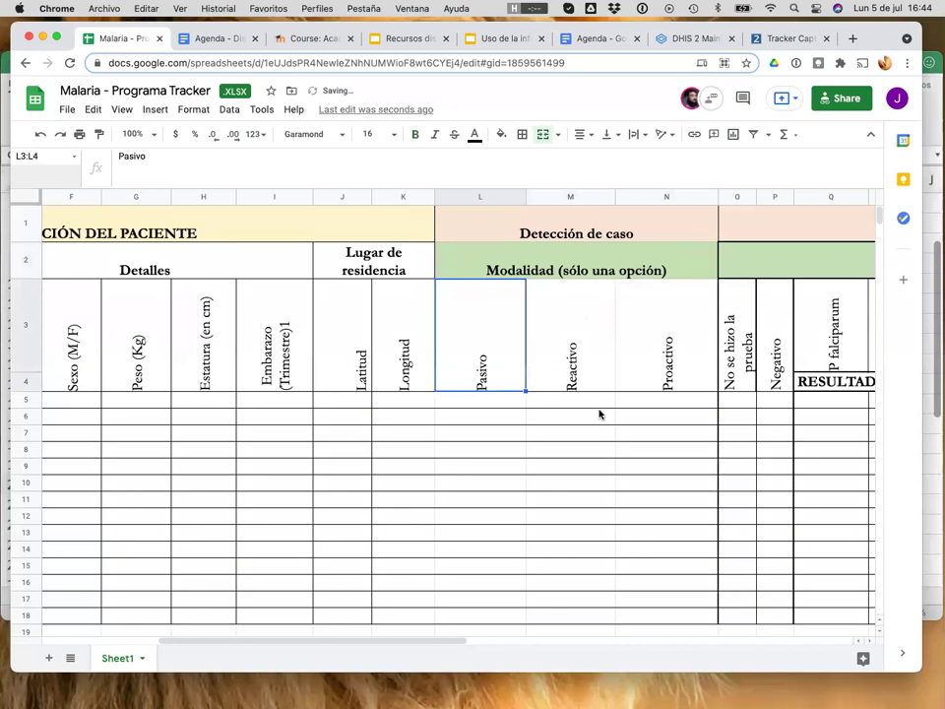
- In the subheading of the DIAGNÓSTICO section, replace "Blood test result" with "Resultado"
scroll(599, 415, "right", 10)
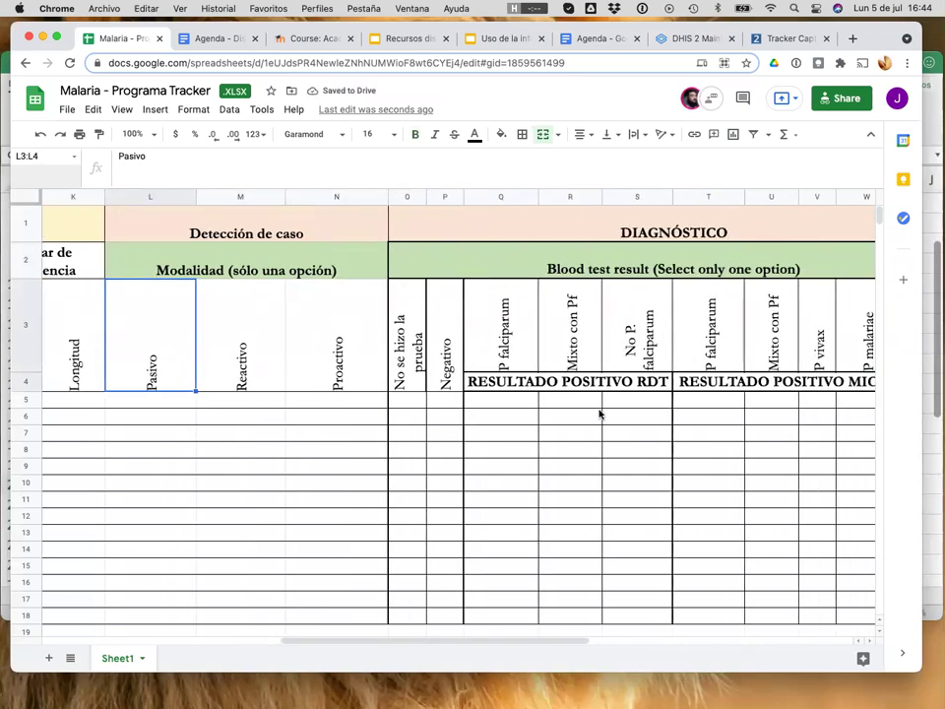
scroll(599, 414, "right", 2)
left_click(545, 234)
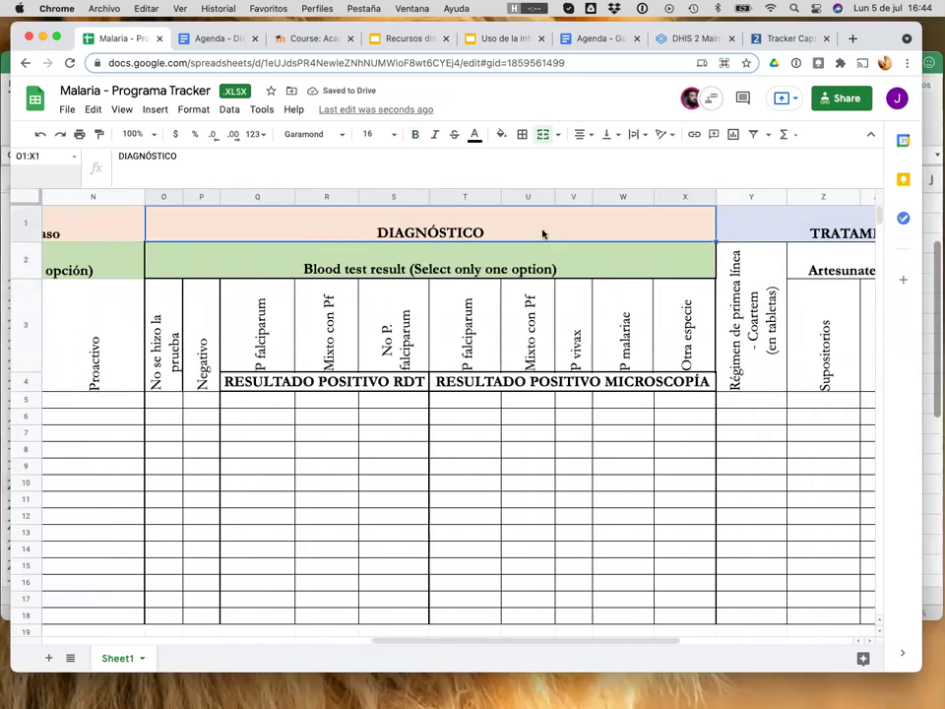
left_click(439, 258)
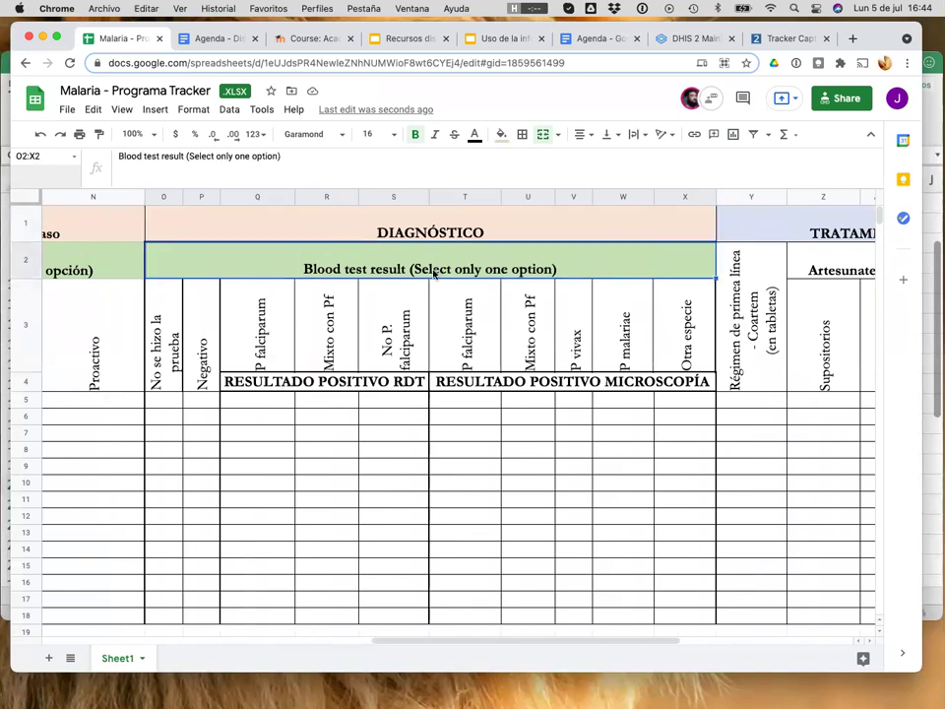
double_click(388, 269)
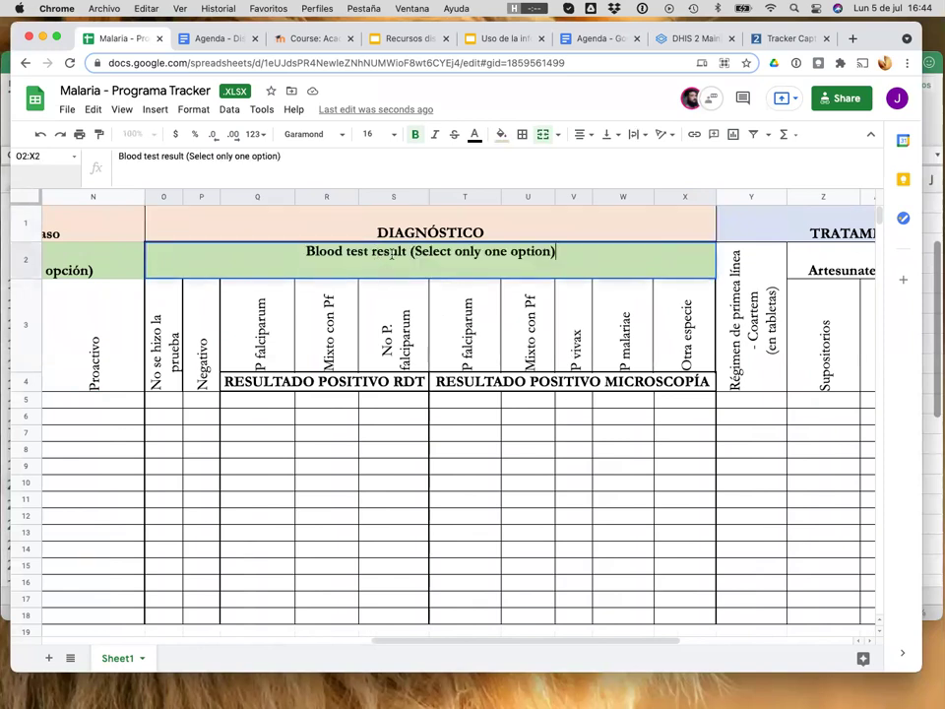
left_click_drag(407, 252, 295, 252)
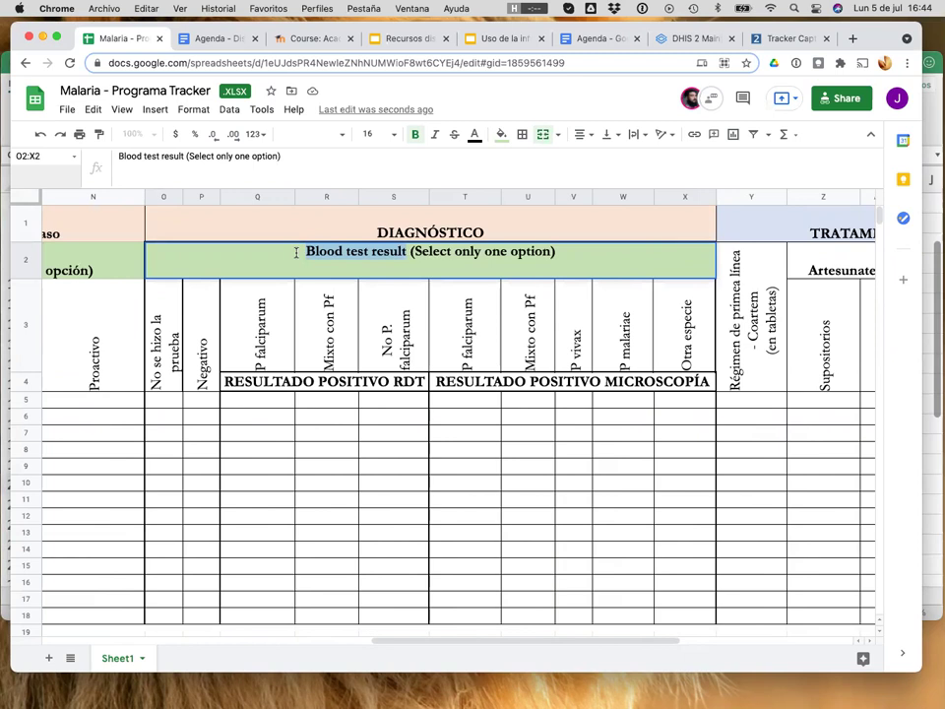
type("Resu")
type("o")
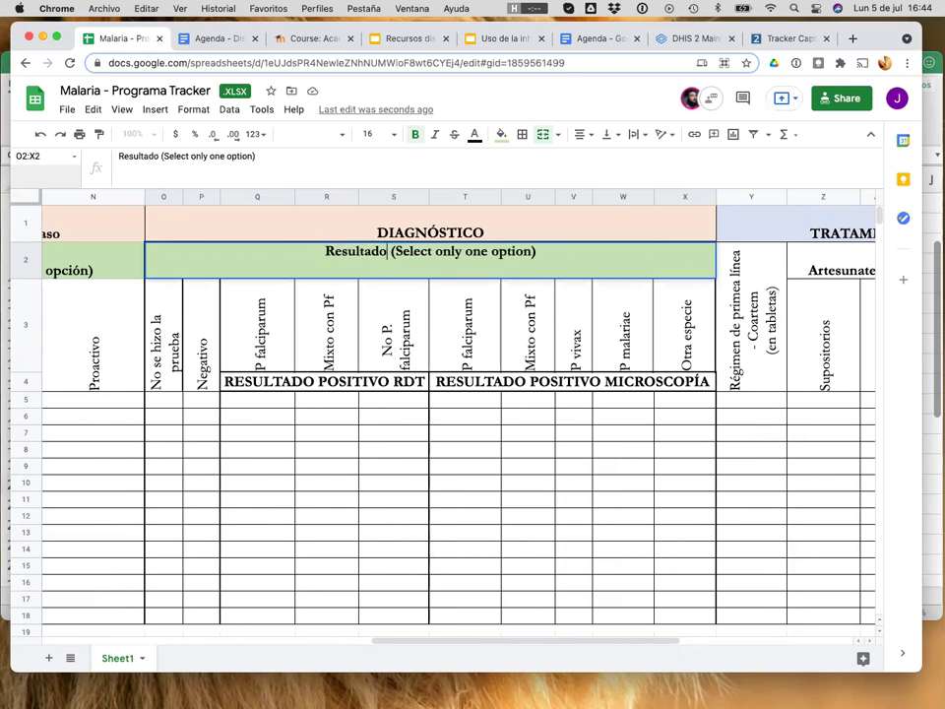
- Translate the bracketed note in the Resultado subheading to "Sólo una opción"
left_click_drag(393, 251, 533, 251)
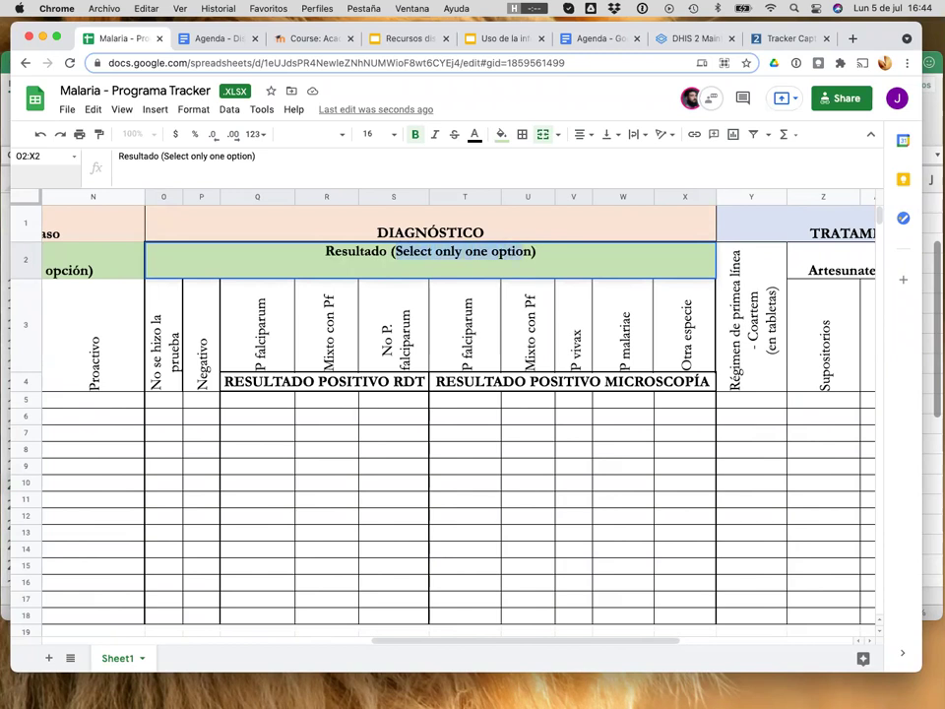
type("Só")
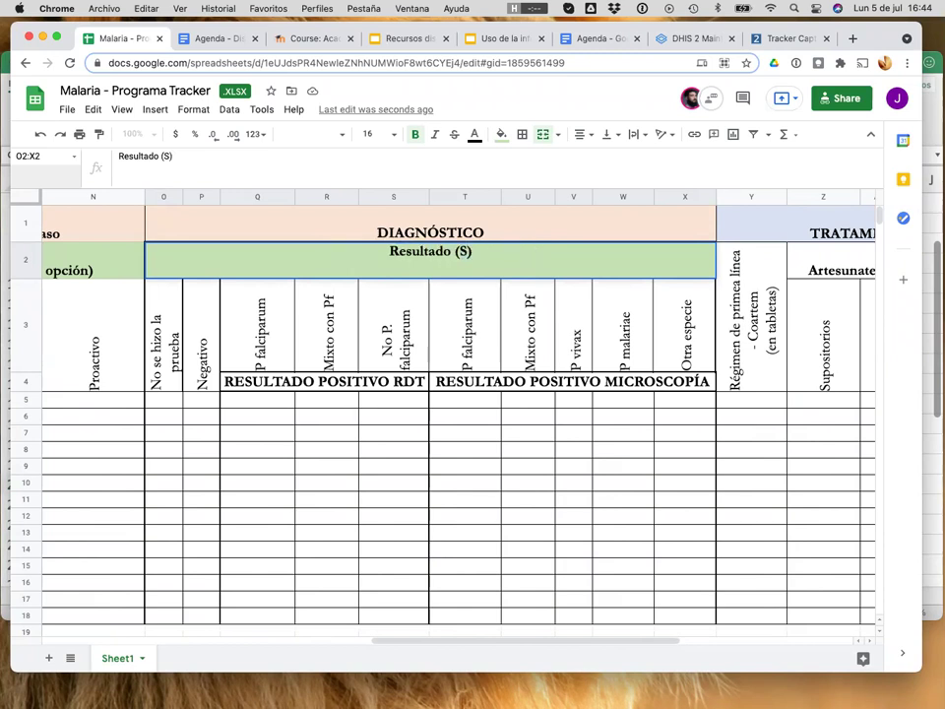
type("lo una ")
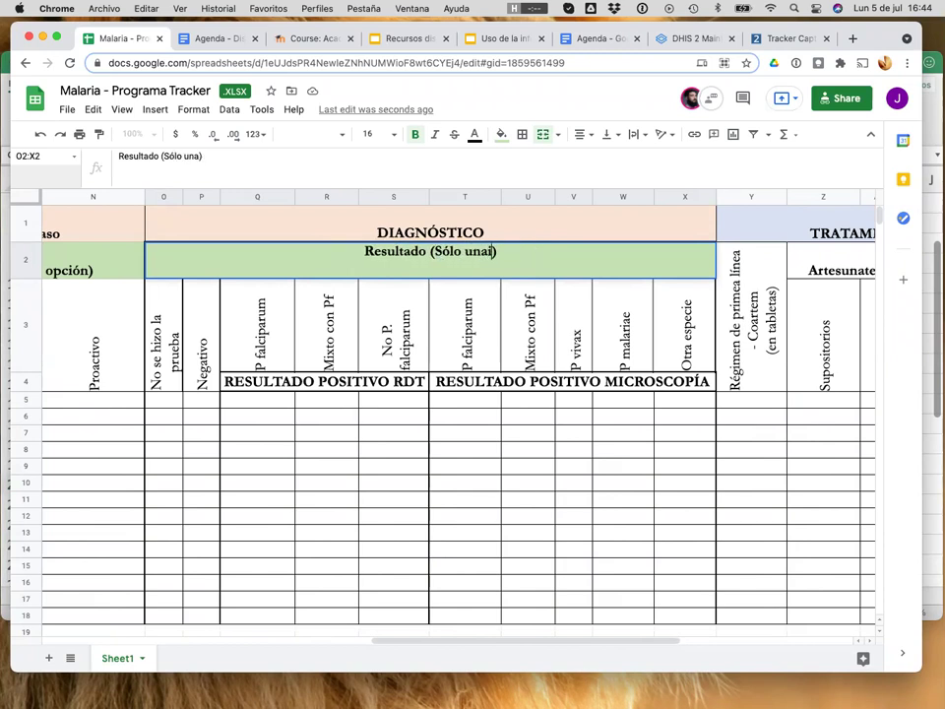
type("opción")
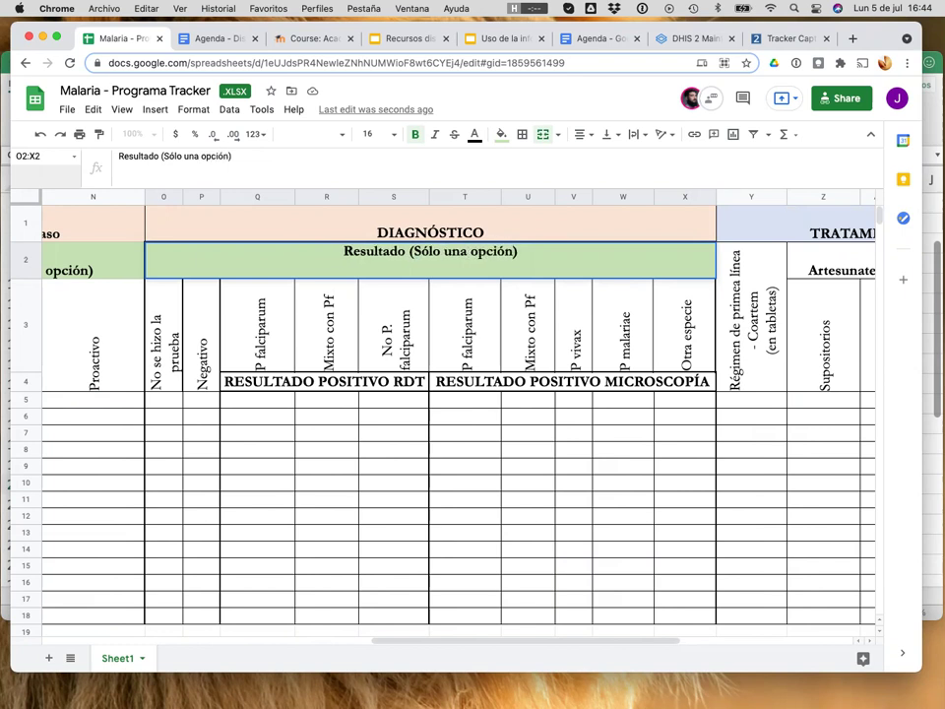
key("Return")
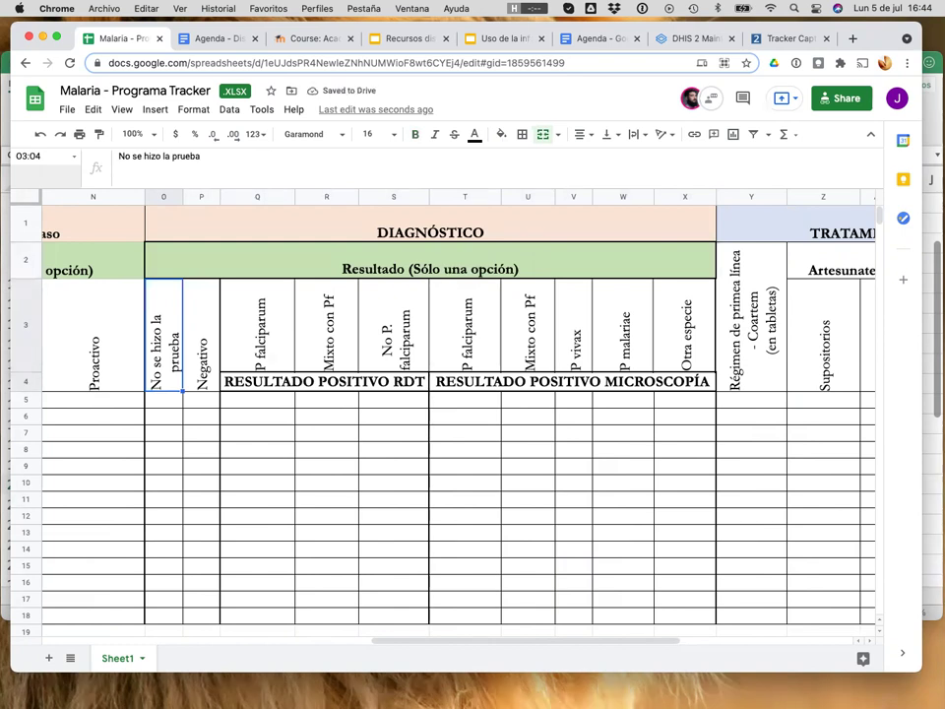
- Go through the Negativo, "RESULTADO POSITIVO RDT" and "RESULTADO POSITIVO MICROSCOPÍA" headings of the diagnosis section
left_click(201, 335)
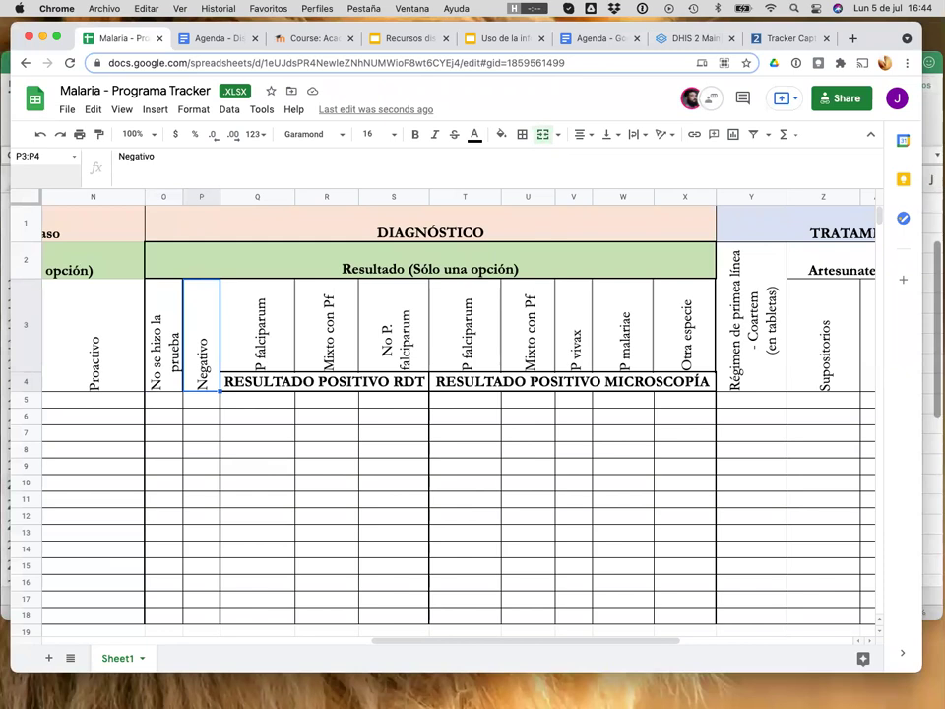
left_click(324, 381)
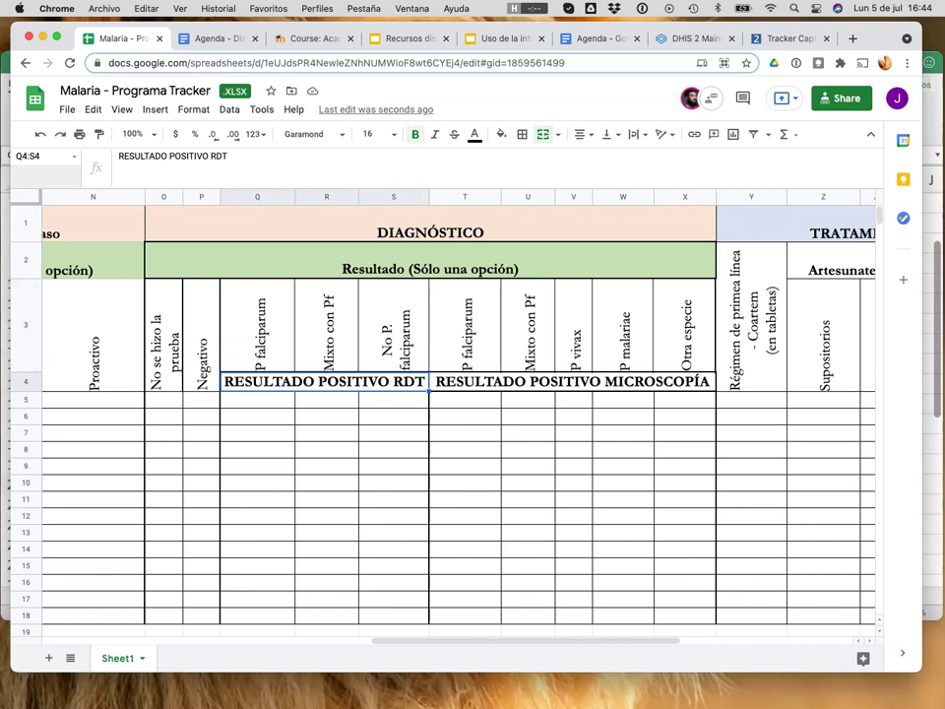
left_click(571, 380)
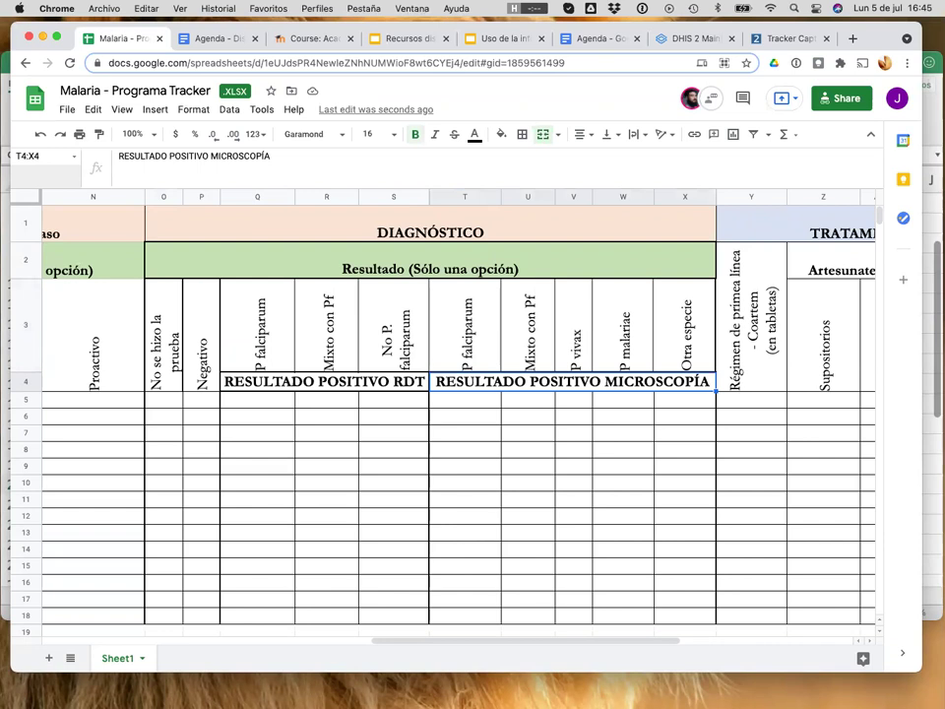
- Go through the P falciparum, Mixto con Pf and No P. falciparum headings under "RESULTADO POSITIVO RDT" in the diagnosis section
left_click(257, 325)
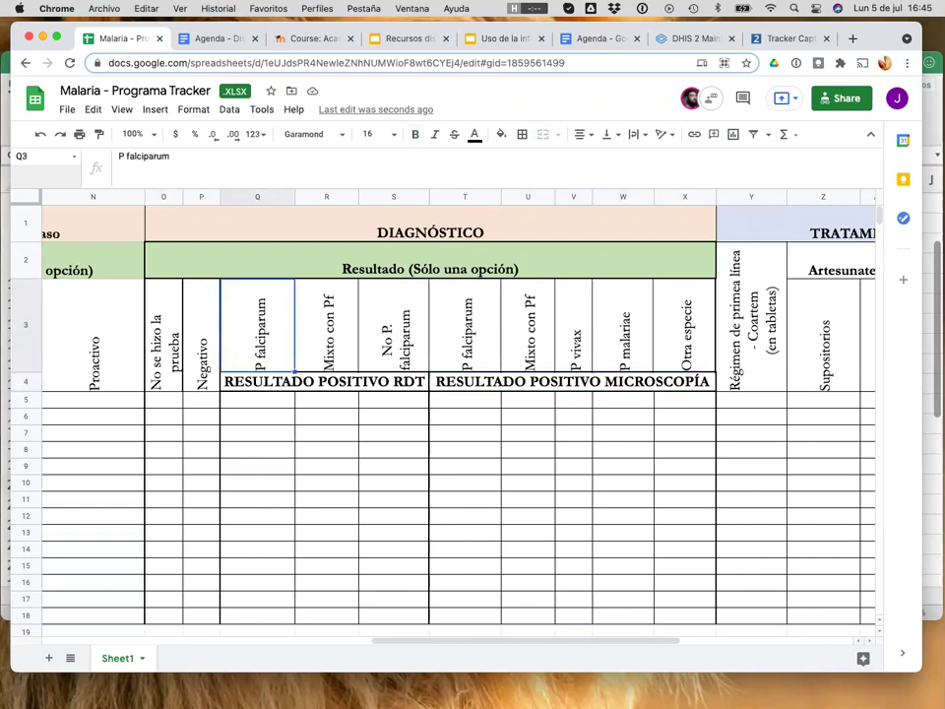
left_click(325, 325)
left_click(392, 325)
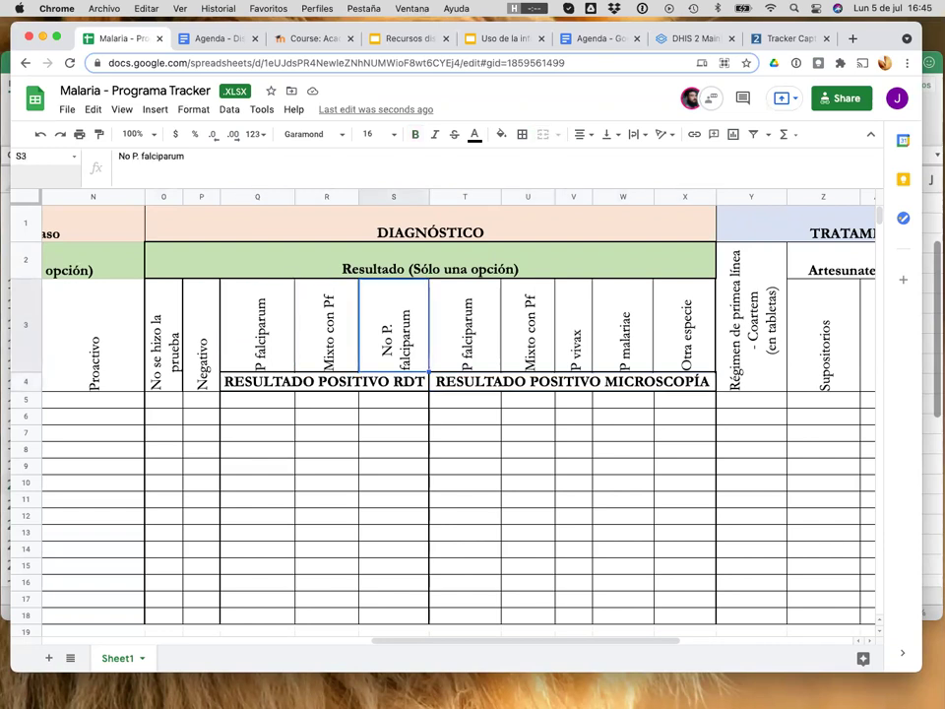
scroll(459, 406, "right", 2)
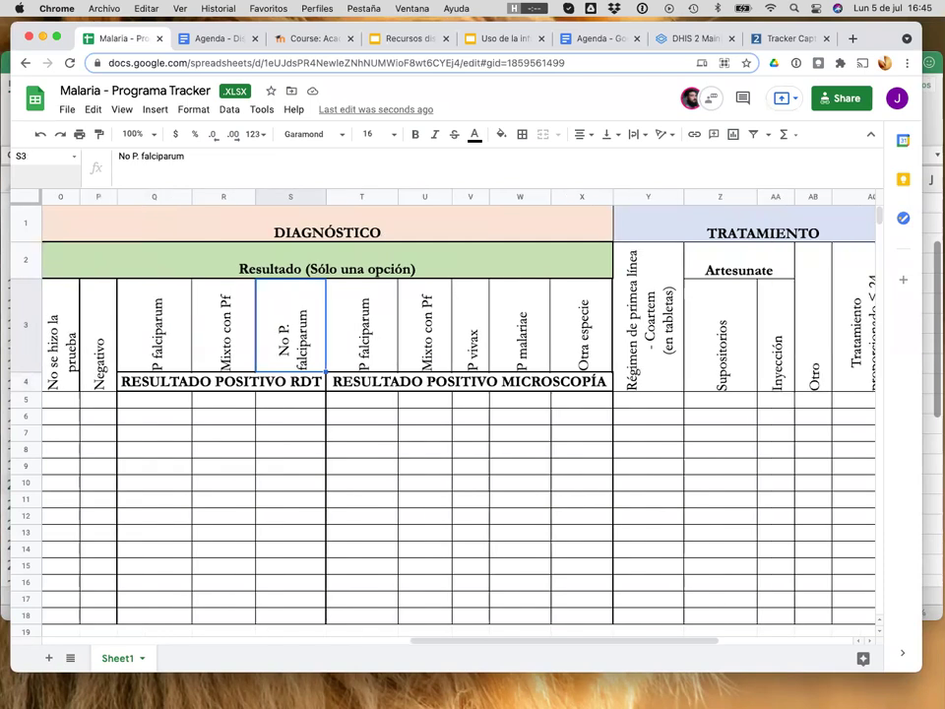
scroll(459, 406, "right", 1)
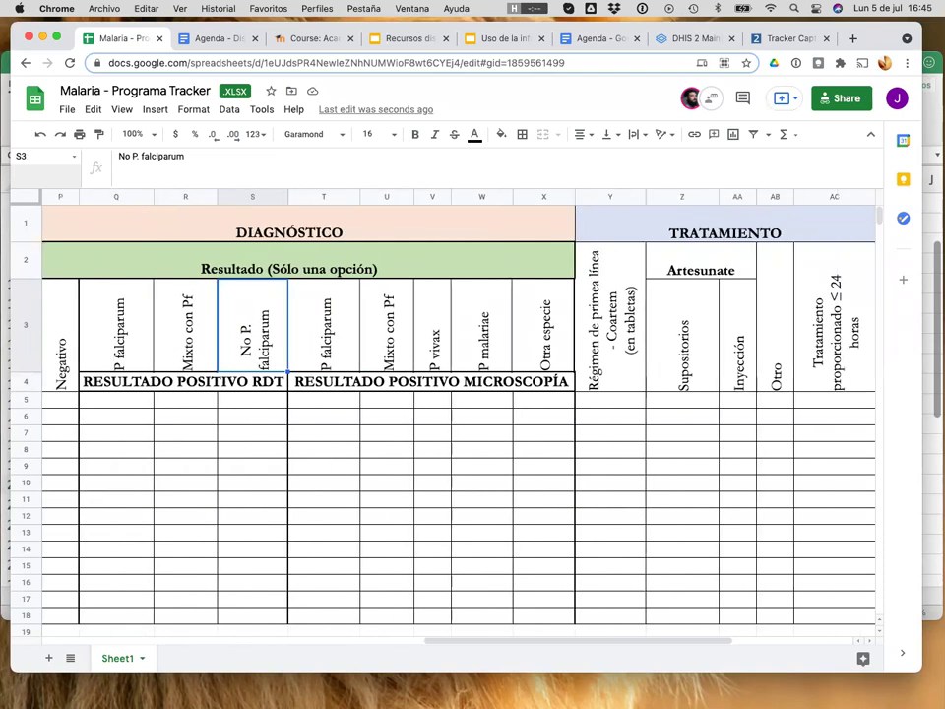
- Review the TRATAMIENTO section of the form and its treatment columns
scroll(458, 407, "right", 1)
scroll(459, 406, "right", 1)
left_click(612, 226)
scroll(458, 406, "right", 2)
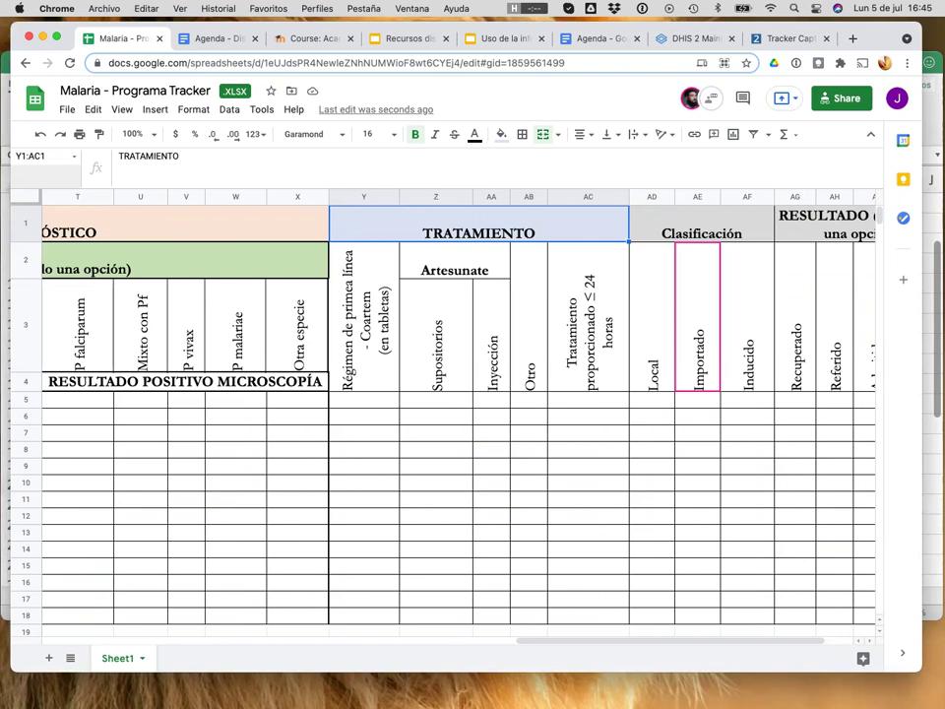
scroll(459, 407, "right", 2)
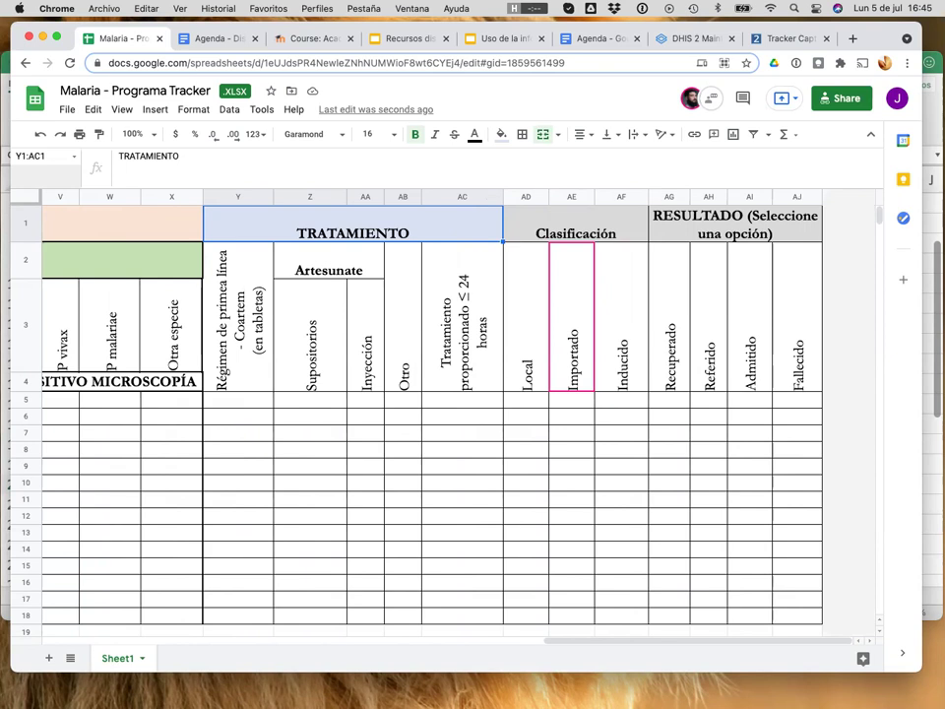
- Go through the Clasificación heading and the Recuperado, Referido, Admitido and Fallecido options of the RESULTADO section
left_click(576, 223)
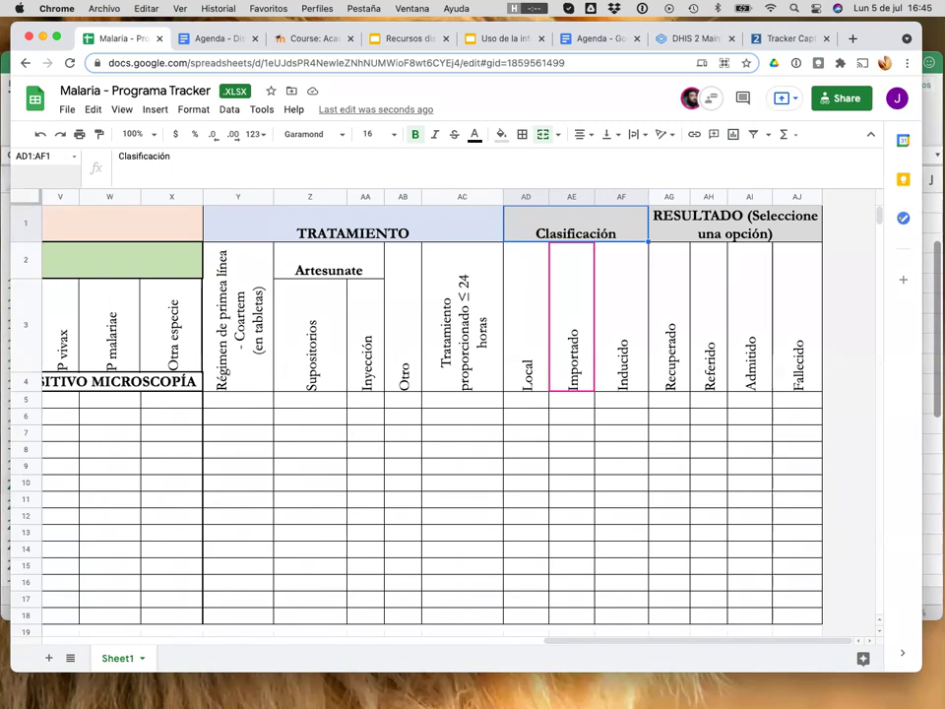
left_click(669, 317)
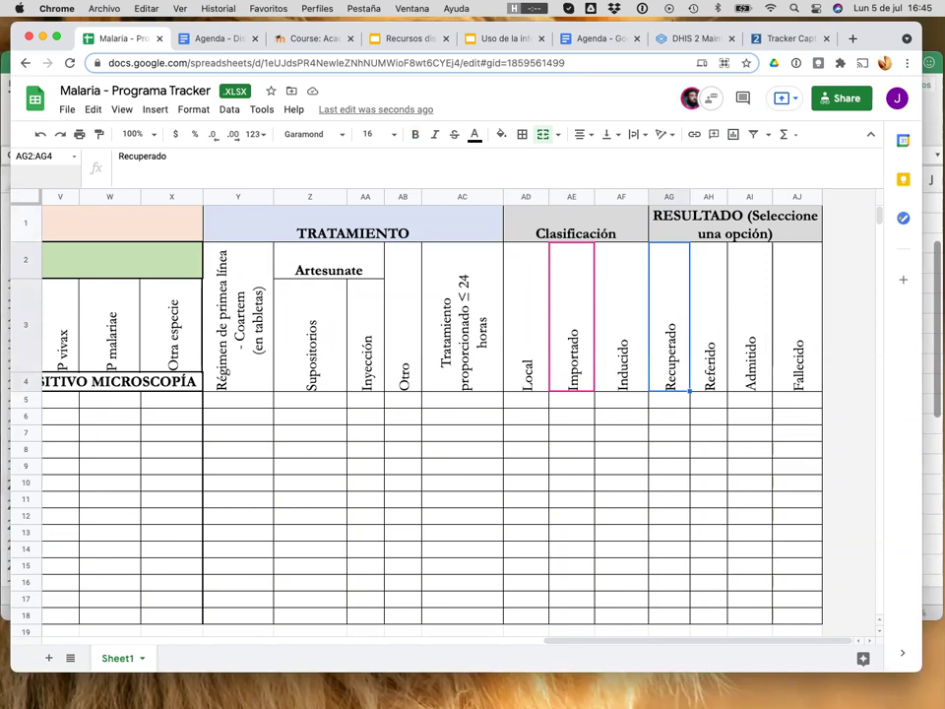
left_click(709, 317)
left_click(750, 317)
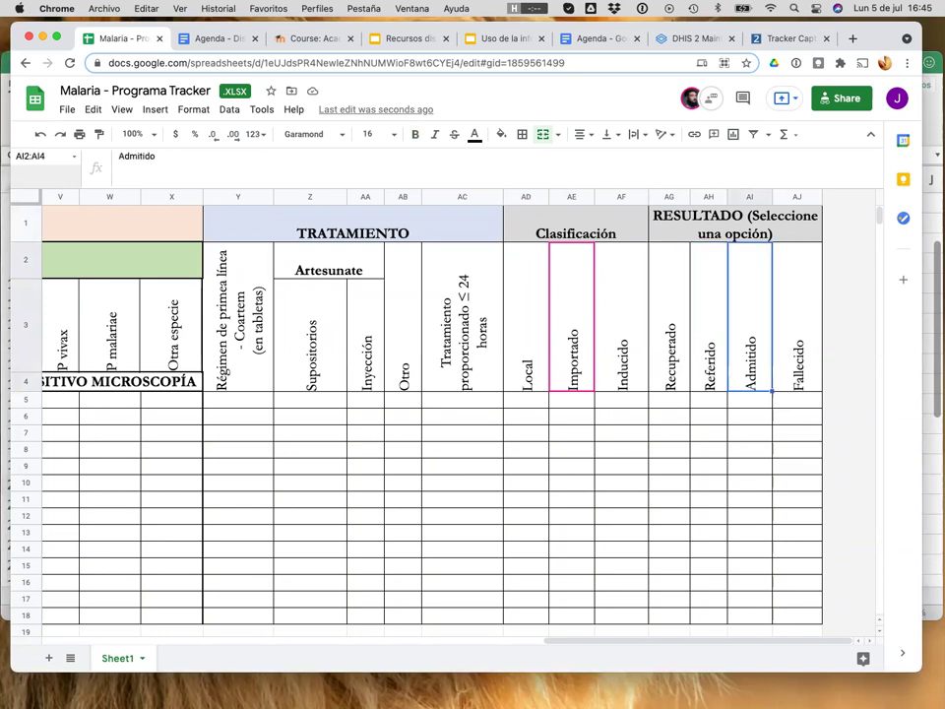
left_click(797, 317)
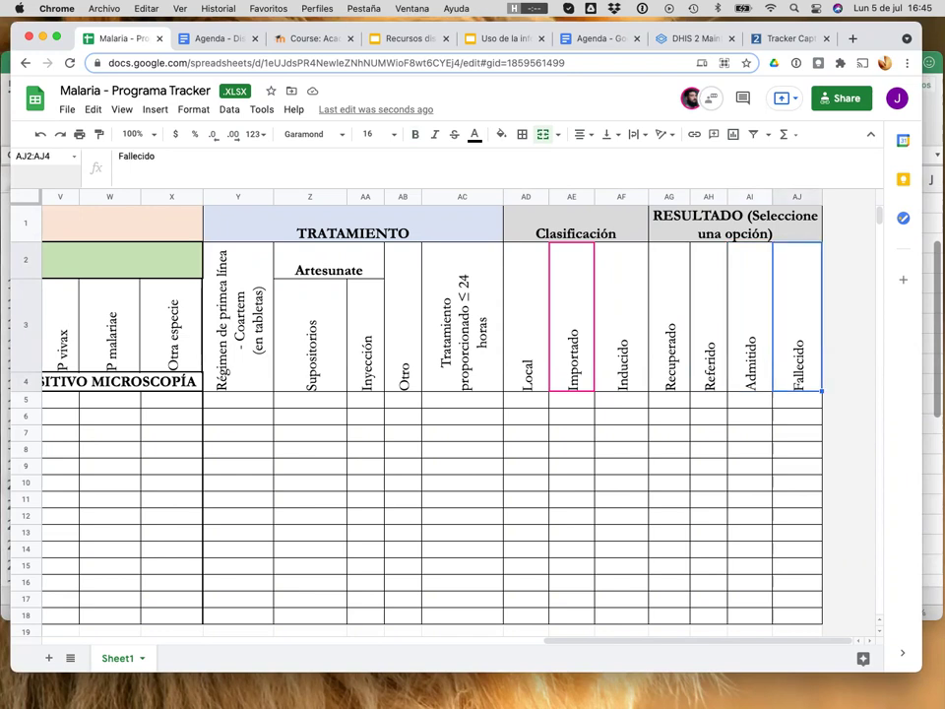
- Return to the patient information section at the start of the form and switch to the "Uso de la inf…" presentation
scroll(443, 414, "left", 15)
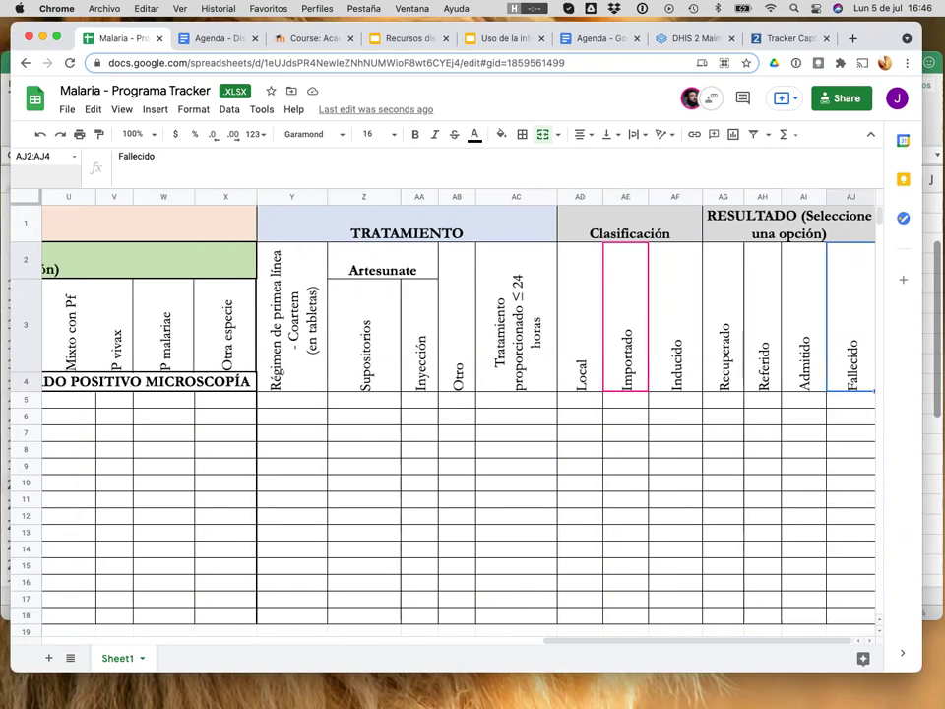
scroll(443, 413, "left", 5)
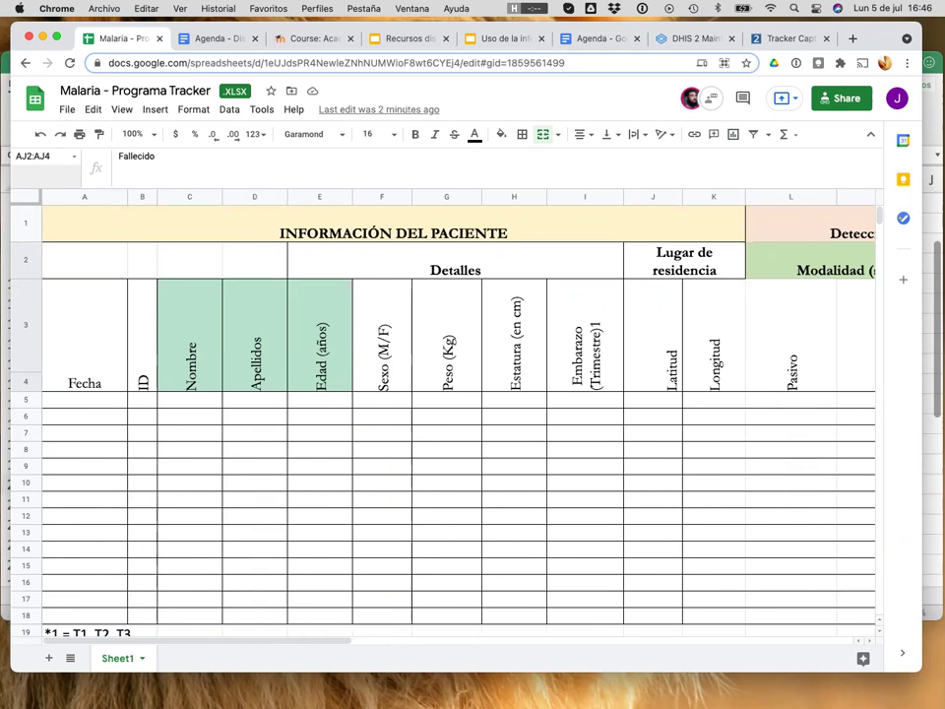
key("super+5")
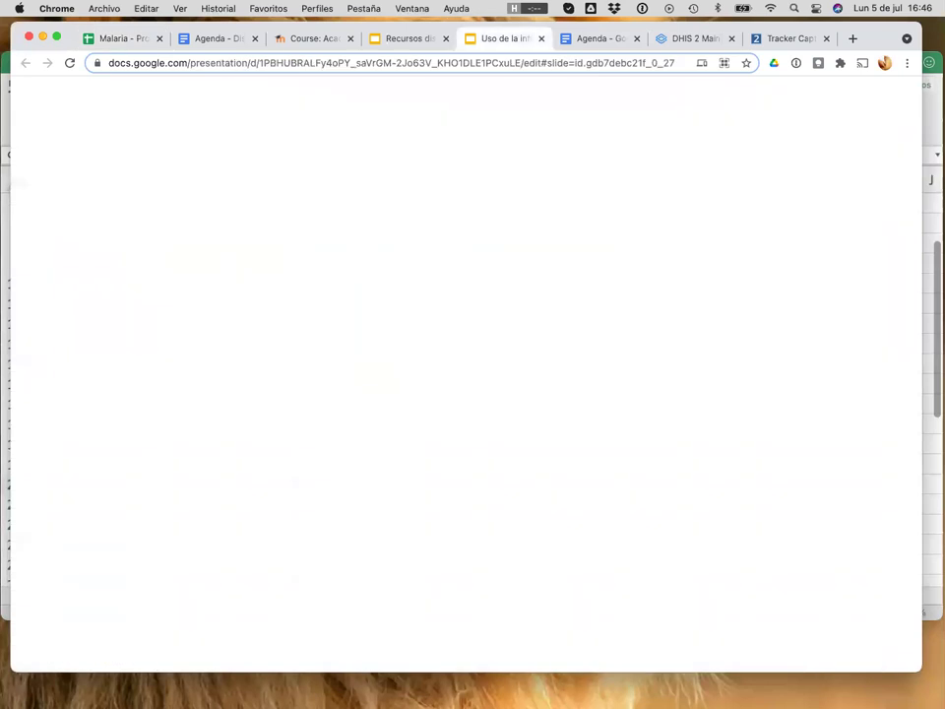
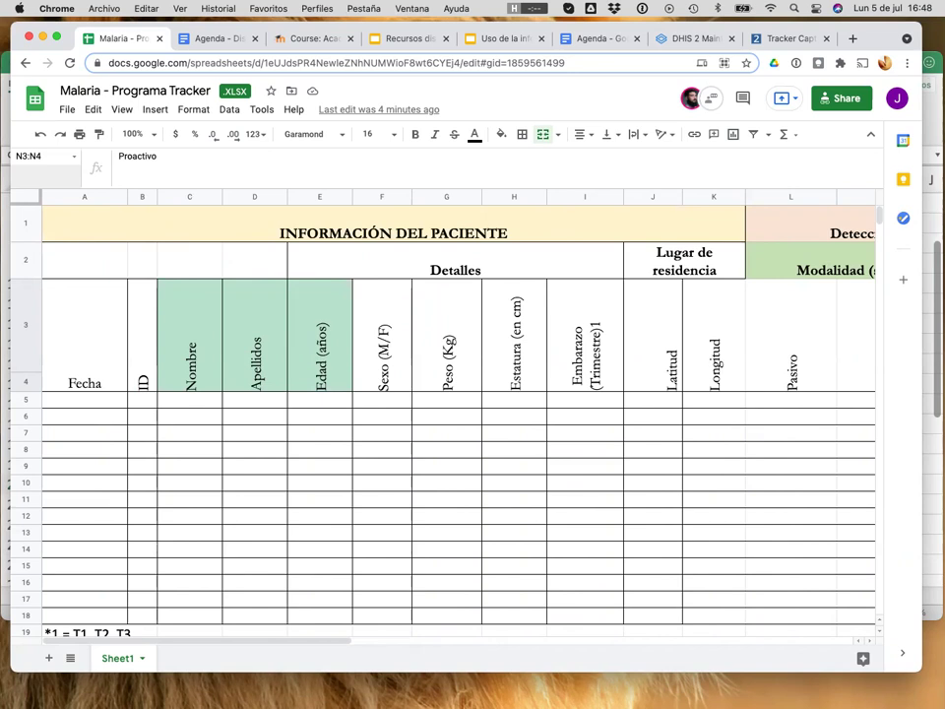
- Switch to the Excel workbook and review the entity type row and "Atributos de la entidad" in the Programa de Tracker model
key("super+Tab")
scroll(395, 502, "down", 3)
scroll(395, 502, "right", 1)
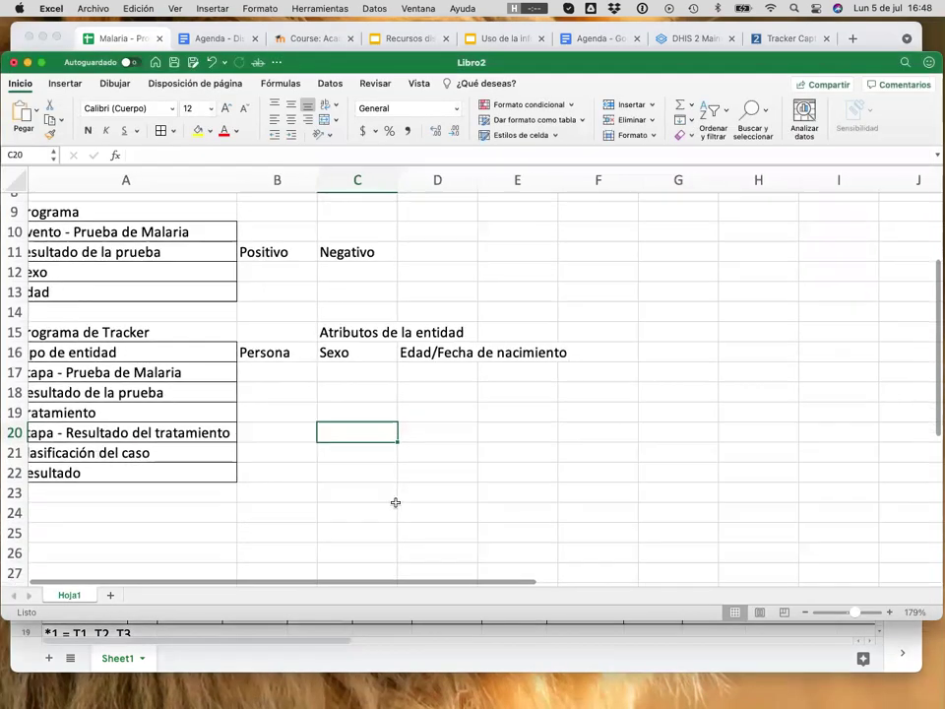
scroll(395, 502, "left", 1)
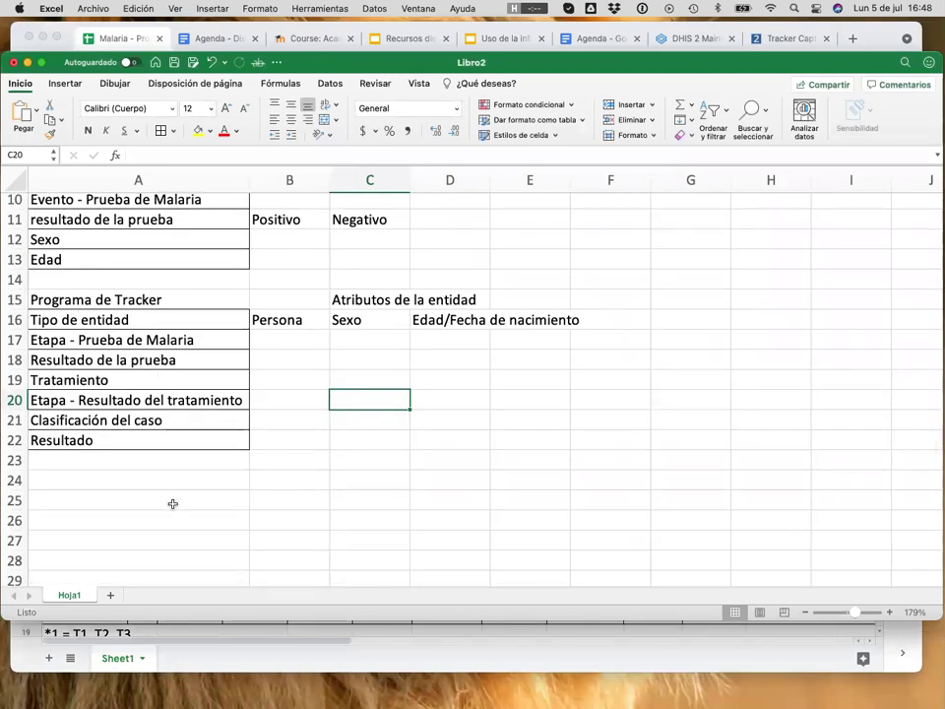
left_click_drag(69, 320, 376, 323)
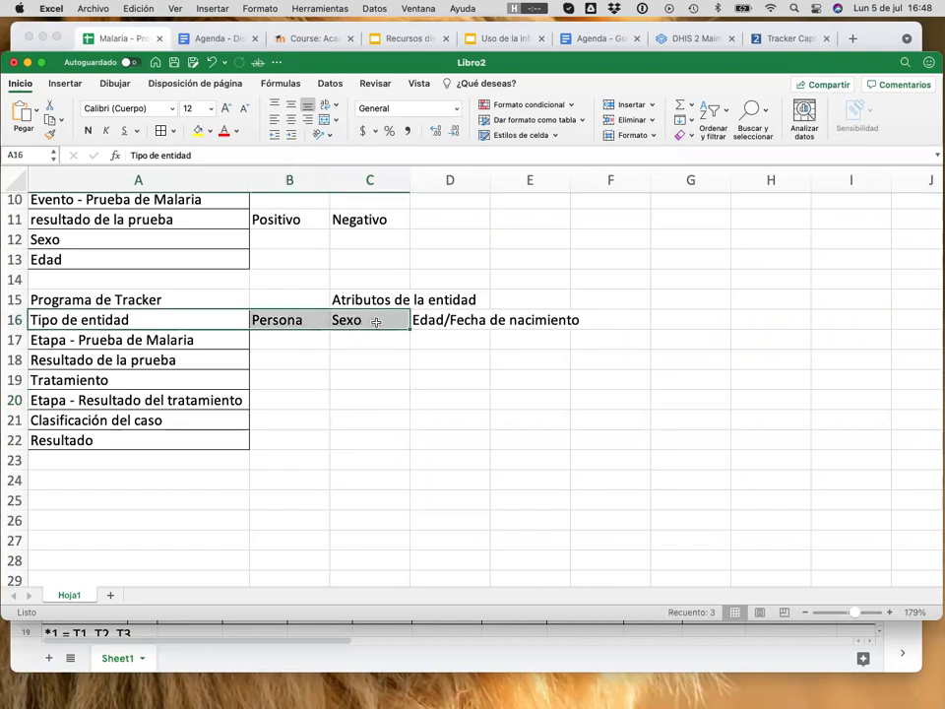
left_click(334, 300)
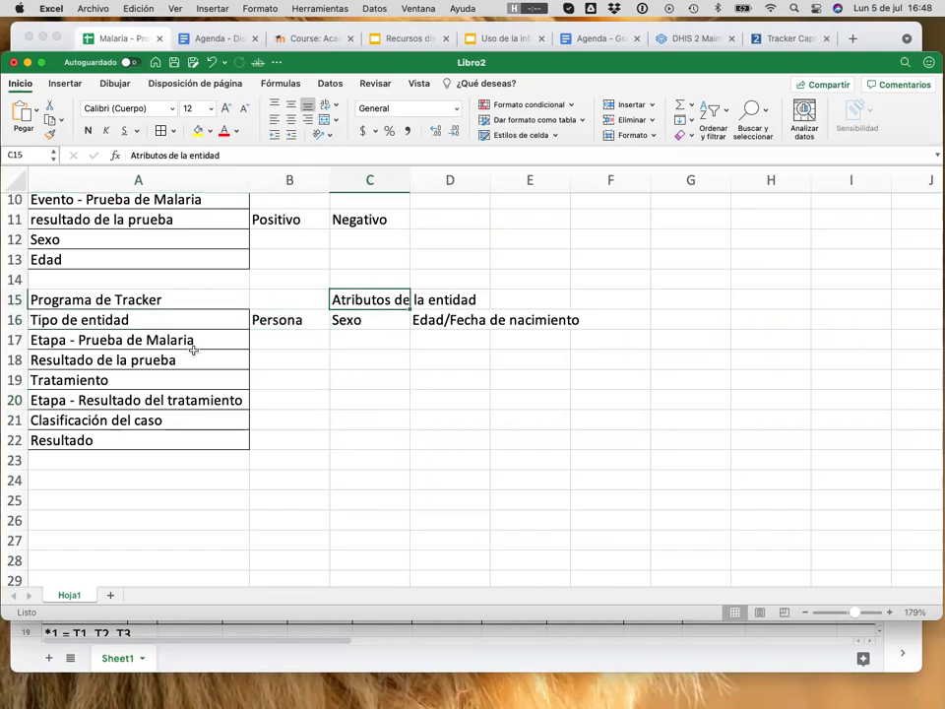
- Clear the contents and remove all borders from A16:E22 below the "Programa de Tracker" heading
left_click_drag(186, 323, 552, 444)
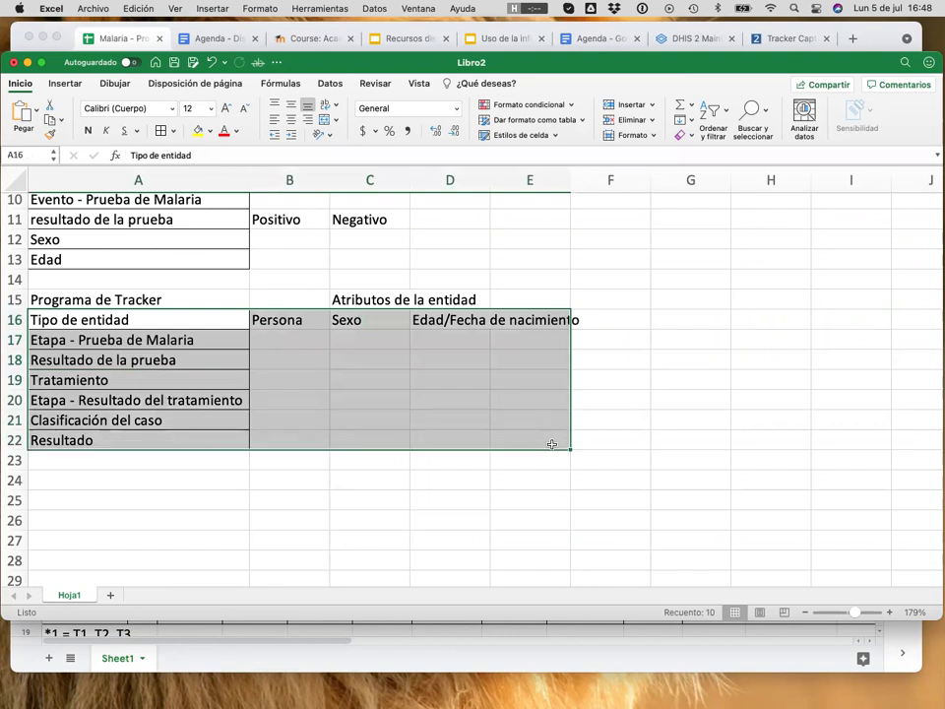
key("Delete")
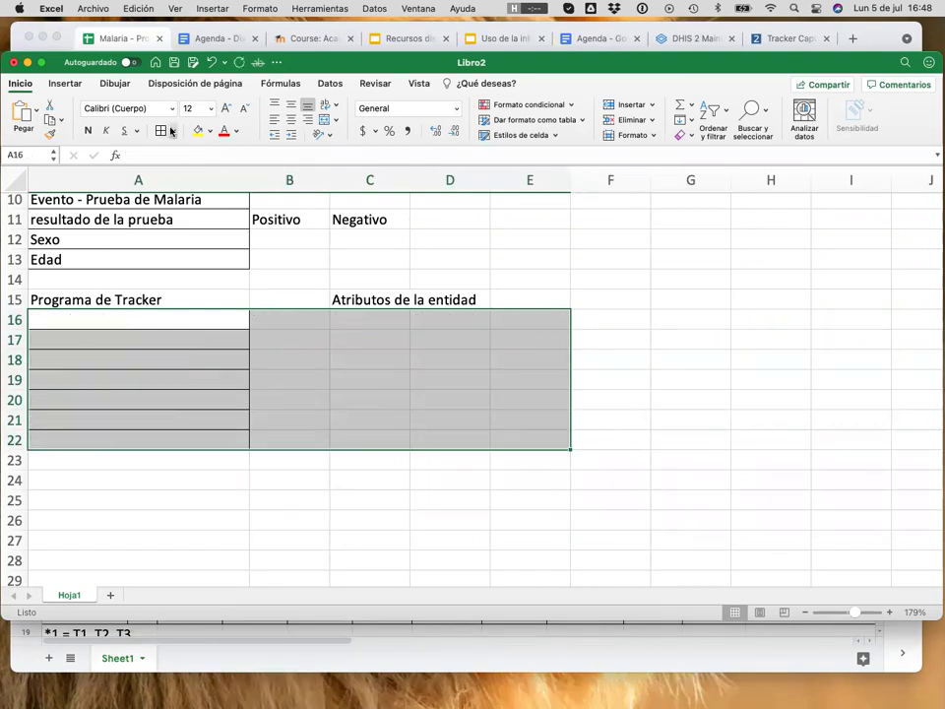
left_click(173, 131)
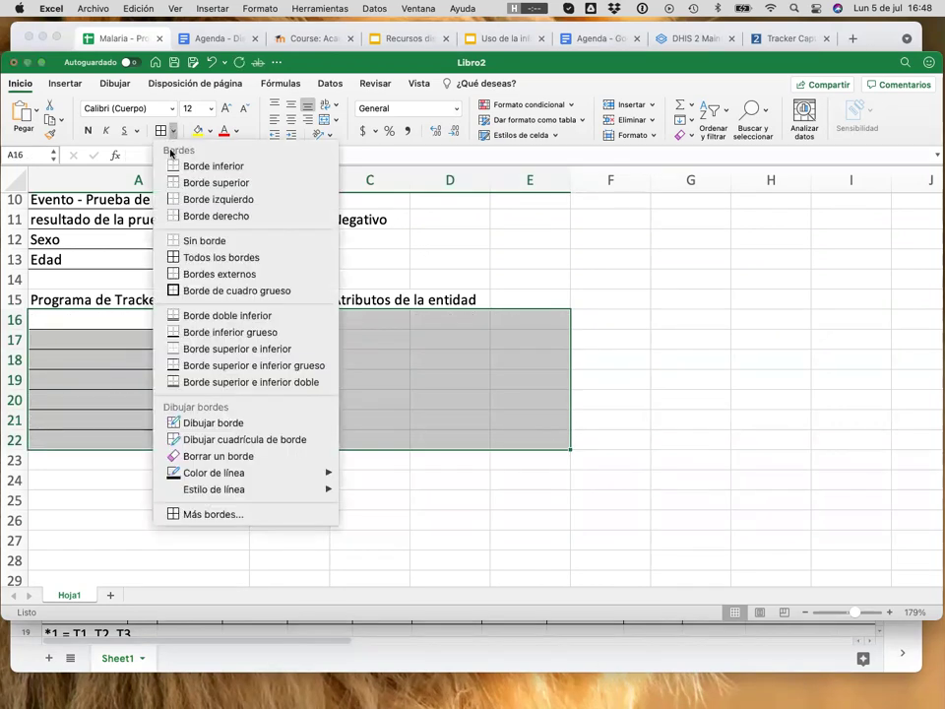
left_click(177, 241)
left_click(252, 545)
- Enter "Entidad" in A16, directly under the "Programa de Tracker" heading
left_click(102, 305)
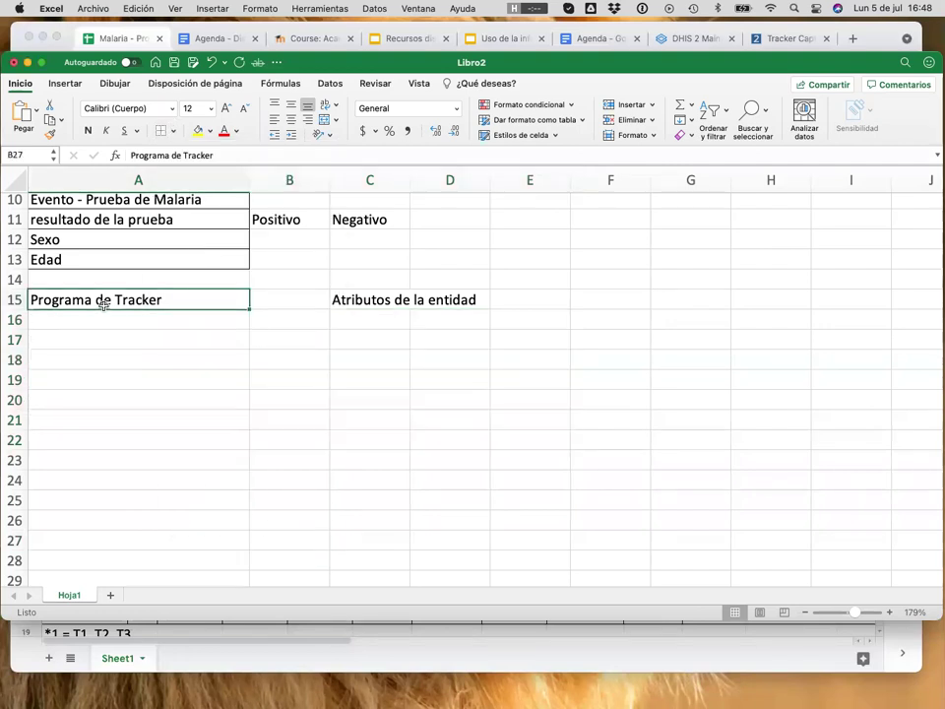
left_click(362, 300)
left_click(174, 323)
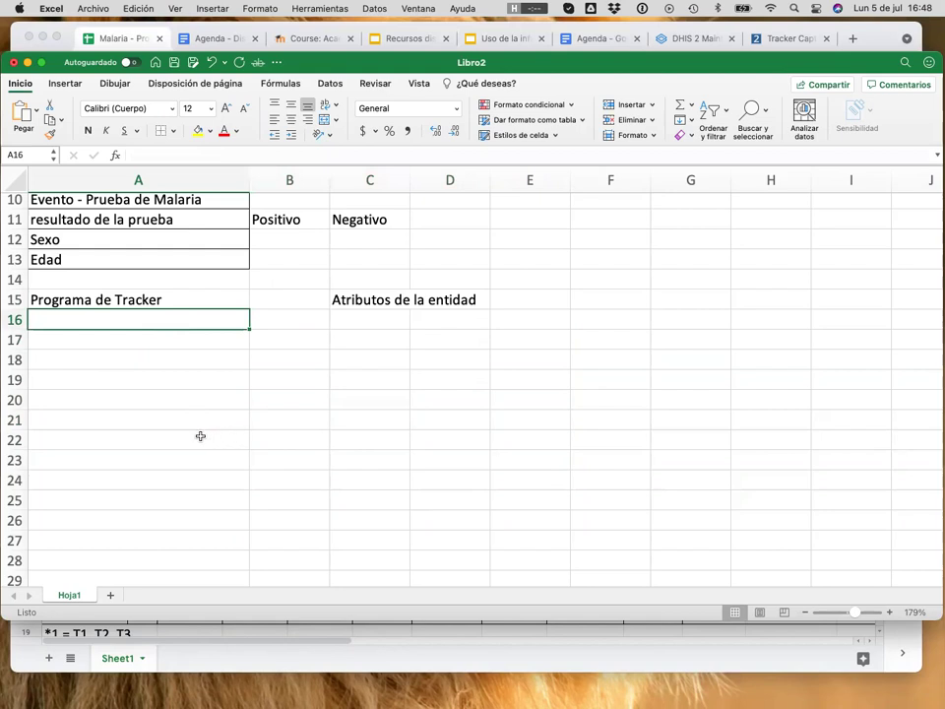
scroll(201, 434, "down", 1)
scroll(200, 436, "down", 2)
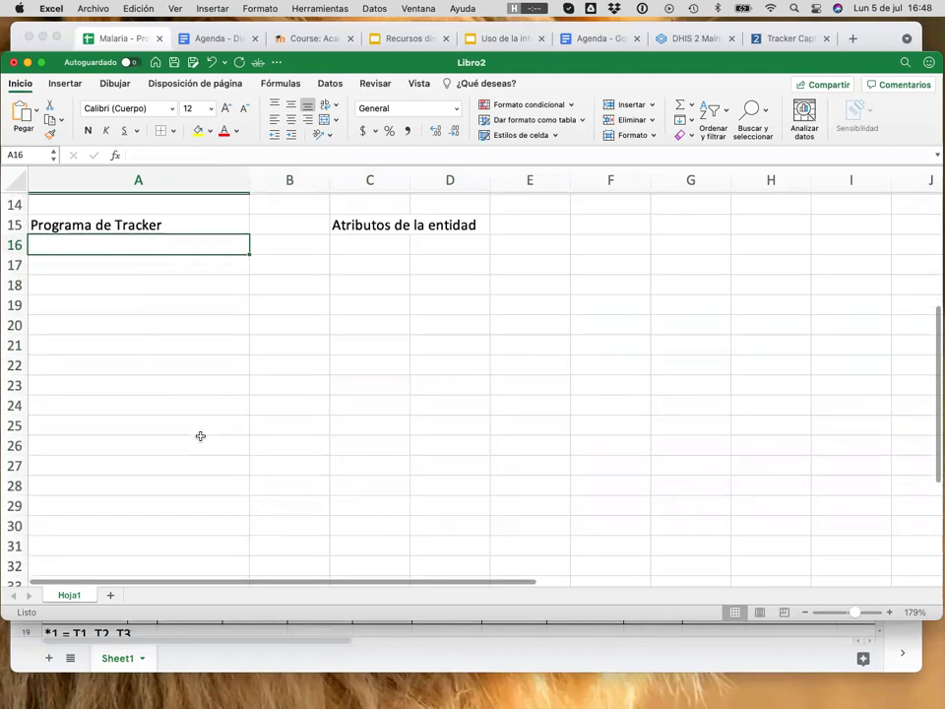
type("Estidad")
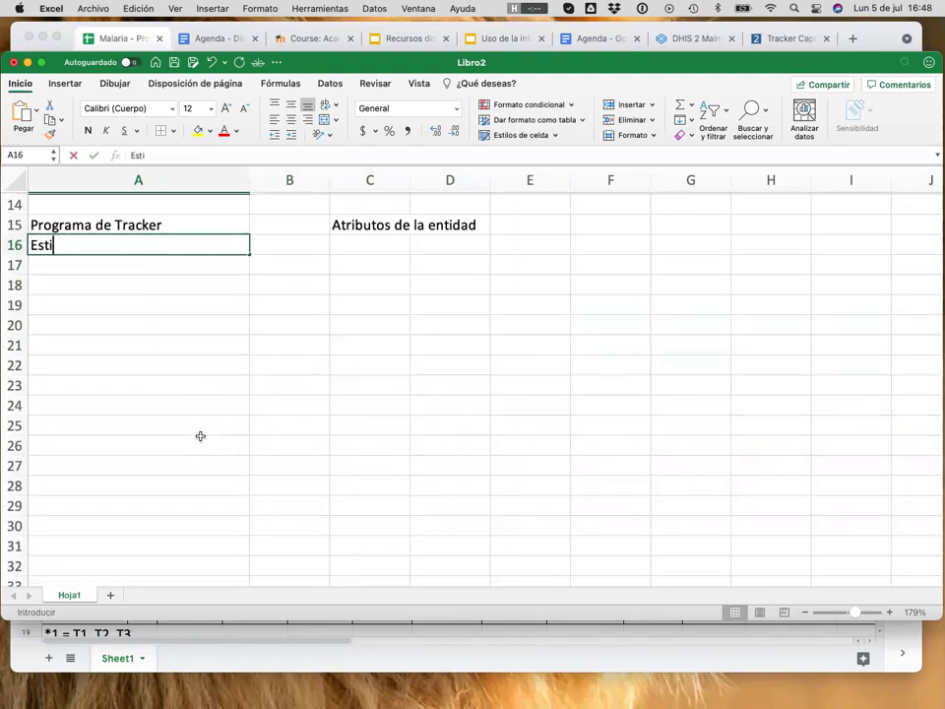
key("BackSpace")
key("BackSpace")
key("BackSpace")
key("BackSpace")
key("BackSpace")
key("BackSpace")
type("ntidad")
key("Return")
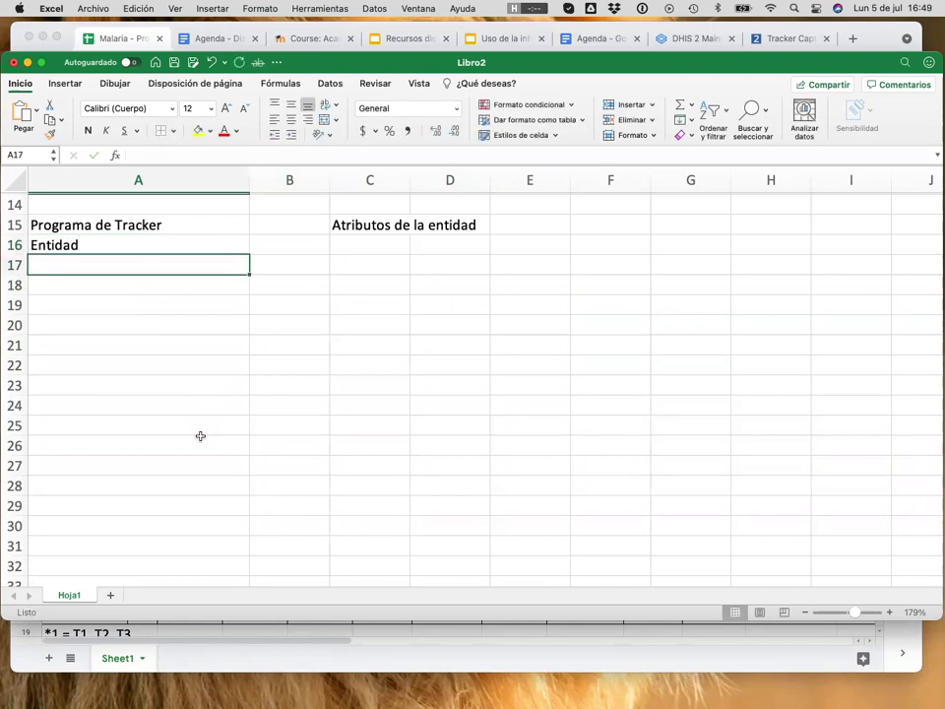
- Enter "Persona" in B16 as the value for Entidad
key("Up")
key("Right")
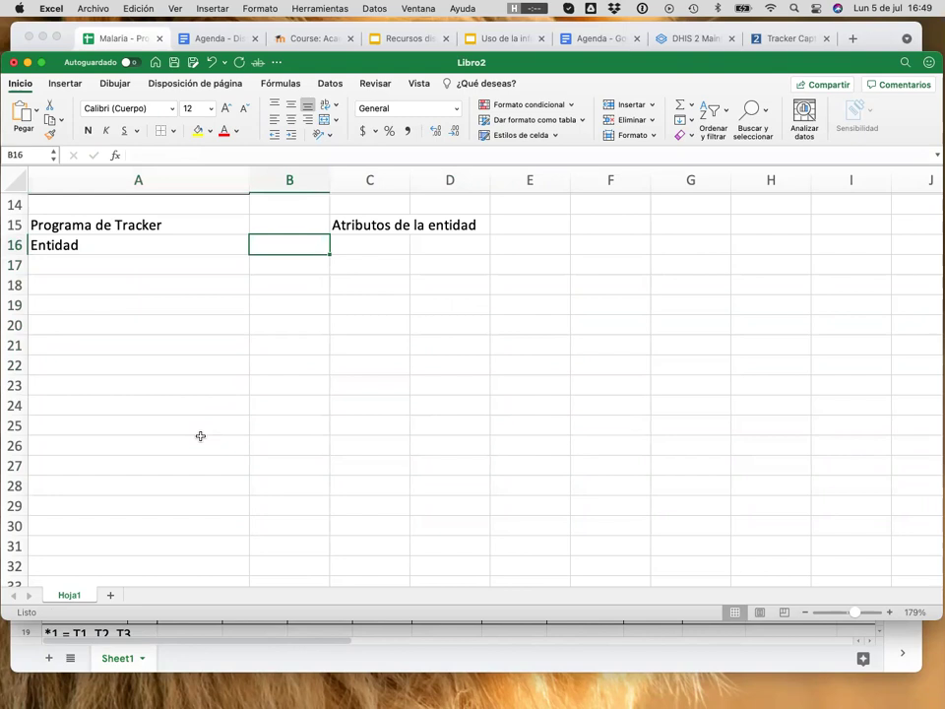
type("Persona")
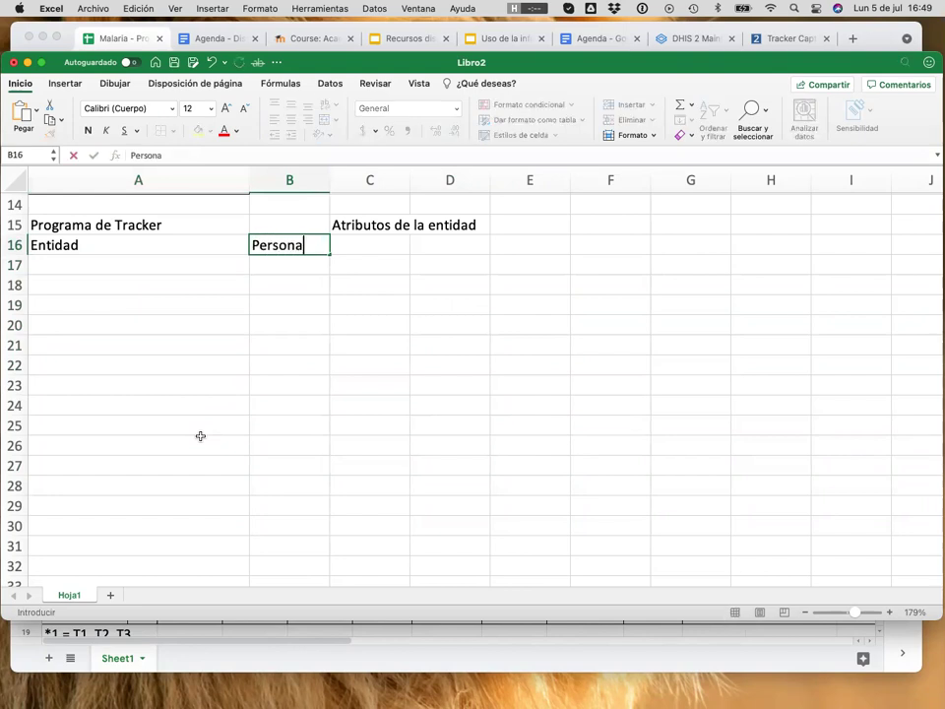
key("Return")
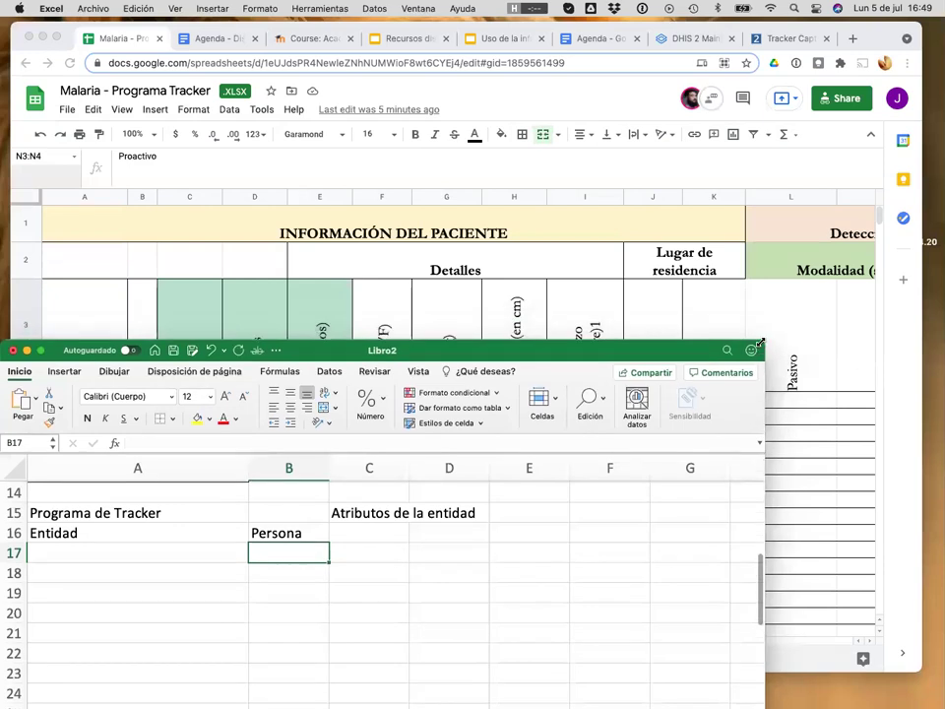
- Arrange the workbook window so the form's column headings show above it, and move "Atributos de la entidad" from C15 to A17
left_click_drag(625, 361, 676, 357)
scroll(579, 248, "down", 3)
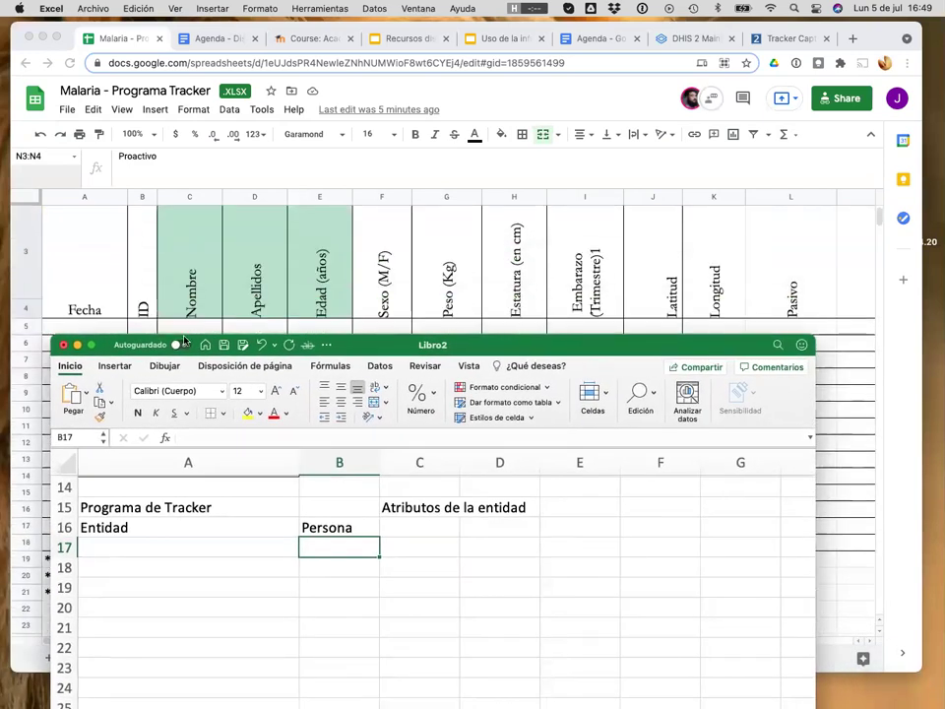
left_click(212, 563)
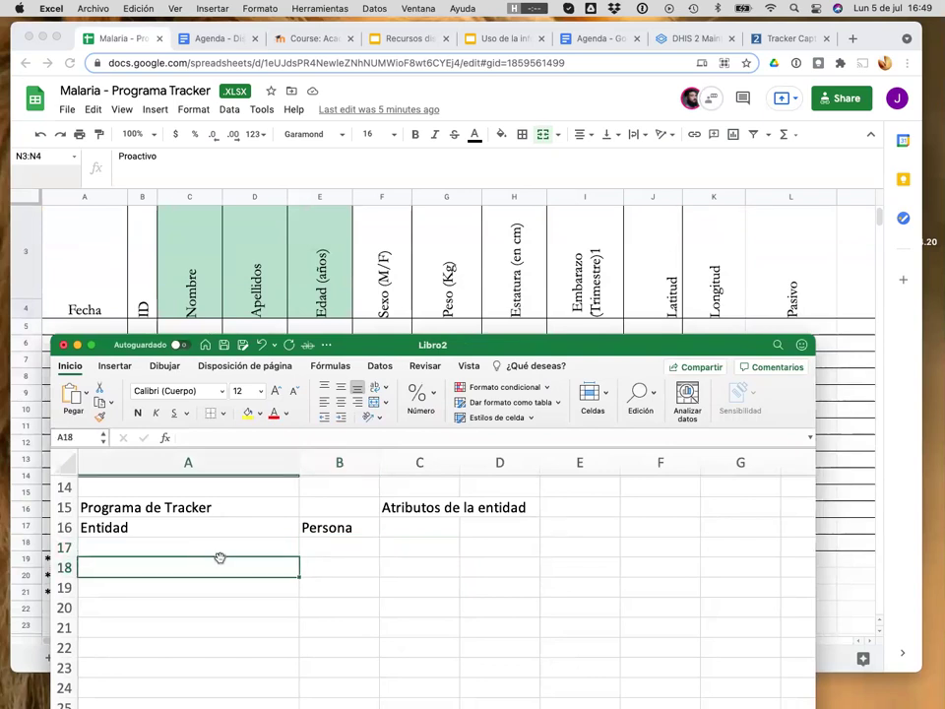
left_click(235, 549)
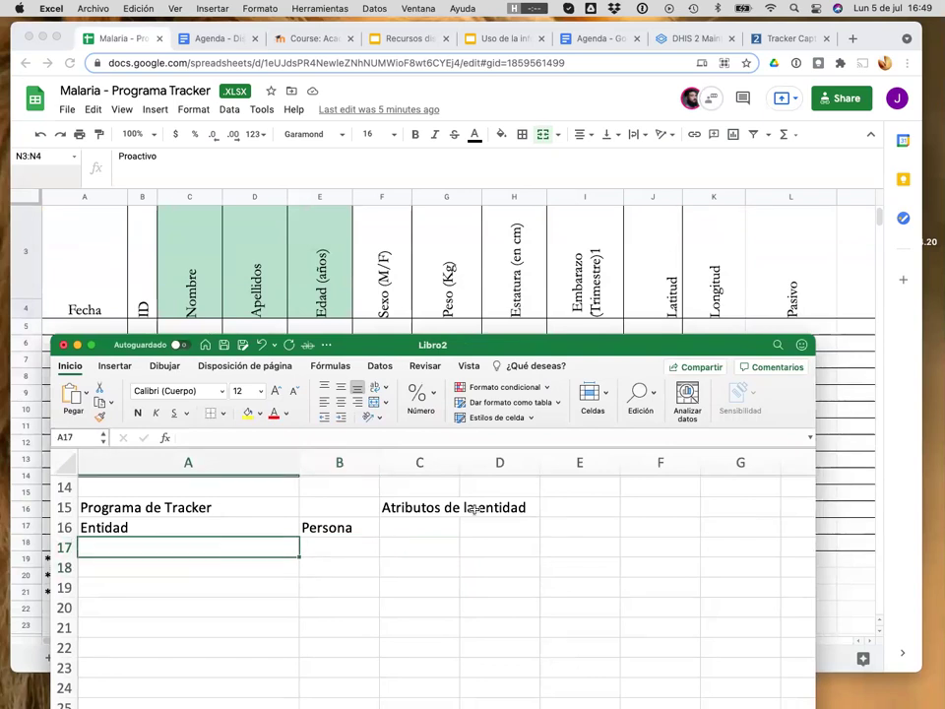
left_click(449, 507)
left_click_drag(411, 512, 268, 553)
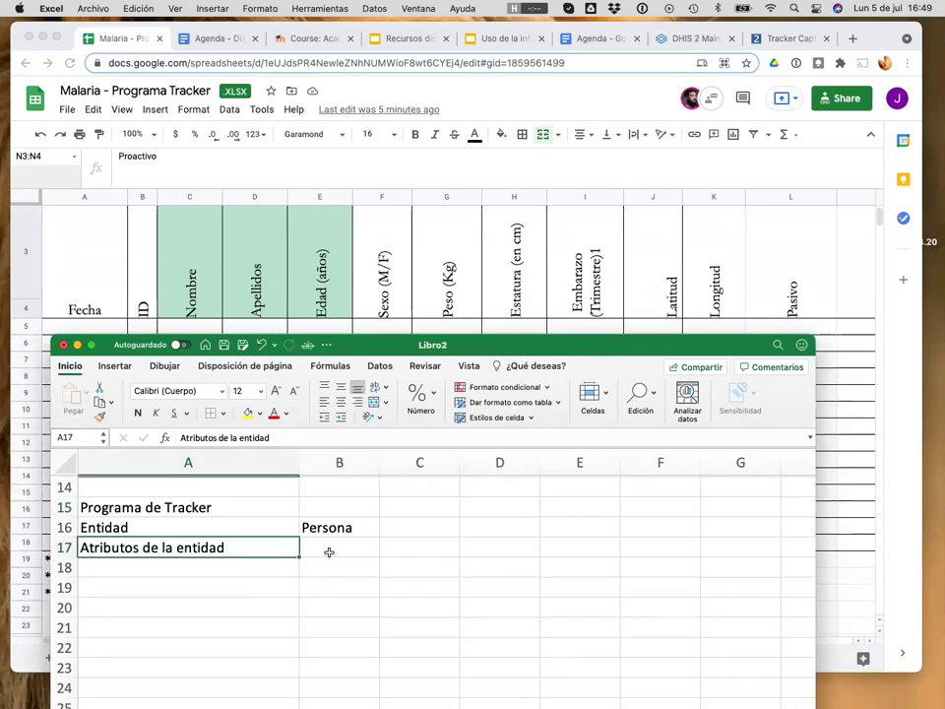
- Enter "Número de identidad" in B17 as the first of the entity attributes
left_click(329, 553)
type("ID")
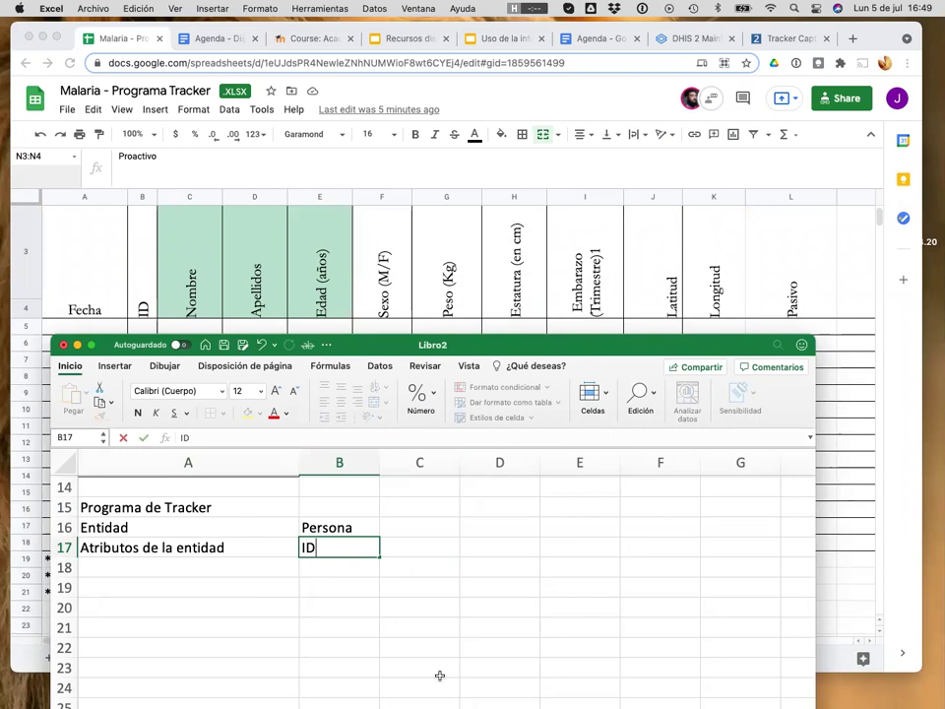
key("BackSpace")
type("dentid")
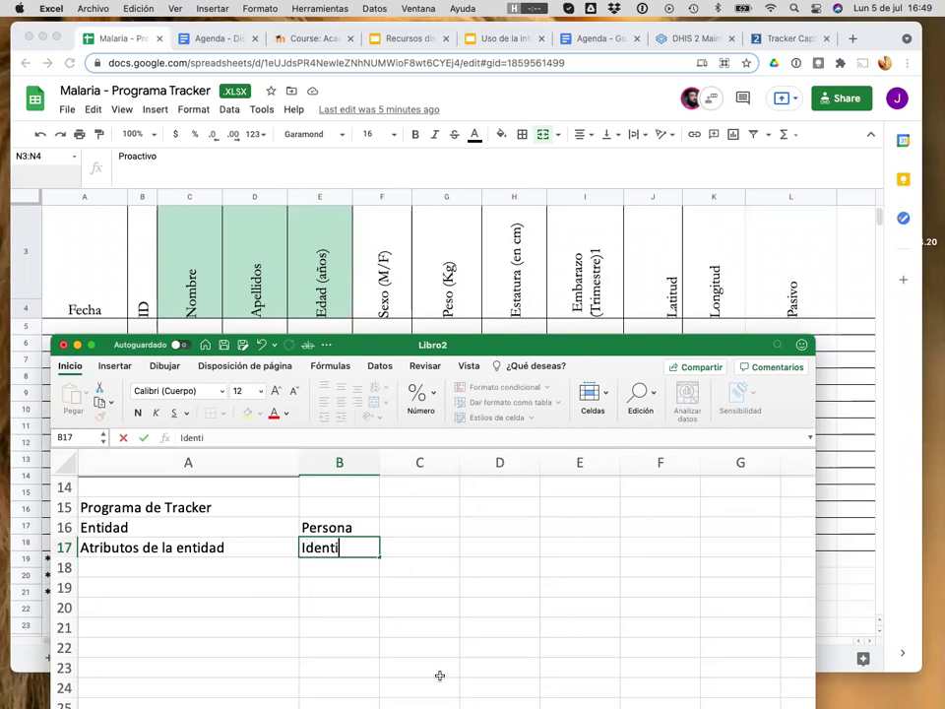
key("BackSpace")
key("BackSpace")
key("BackSpace")
key("BackSpace")
key("BackSpace")
key("BackSpace")
key("BackSpace")
type("N-umero")
key("BackSpace")
key("BackSpace")
key("BackSpace")
key("BackSpace")
key("BackSpace")
key("BackSpace")
type("úmero")
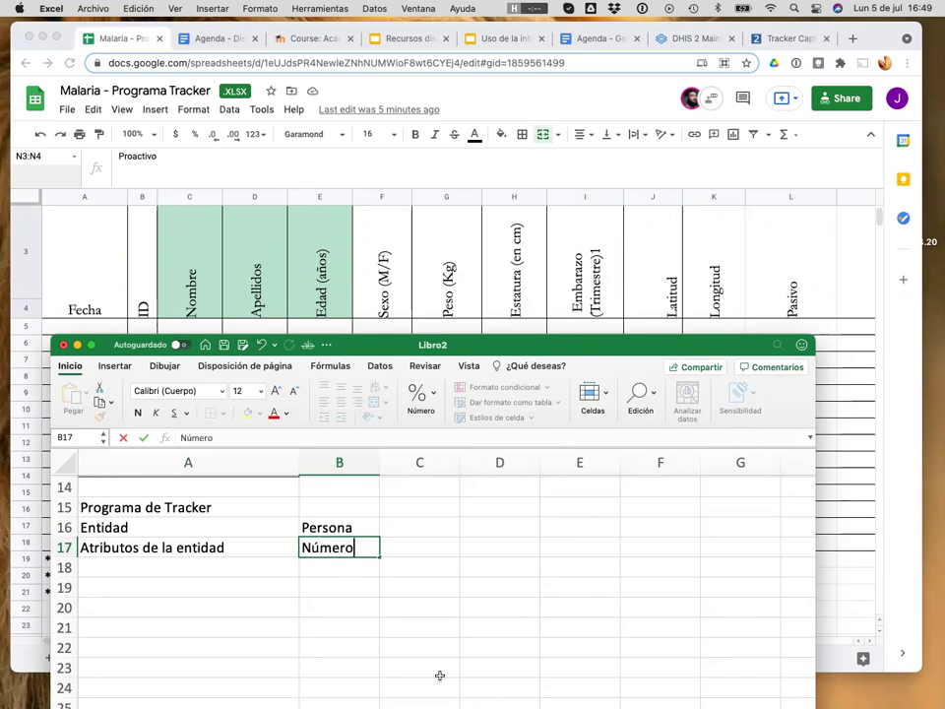
type(" de identidad")
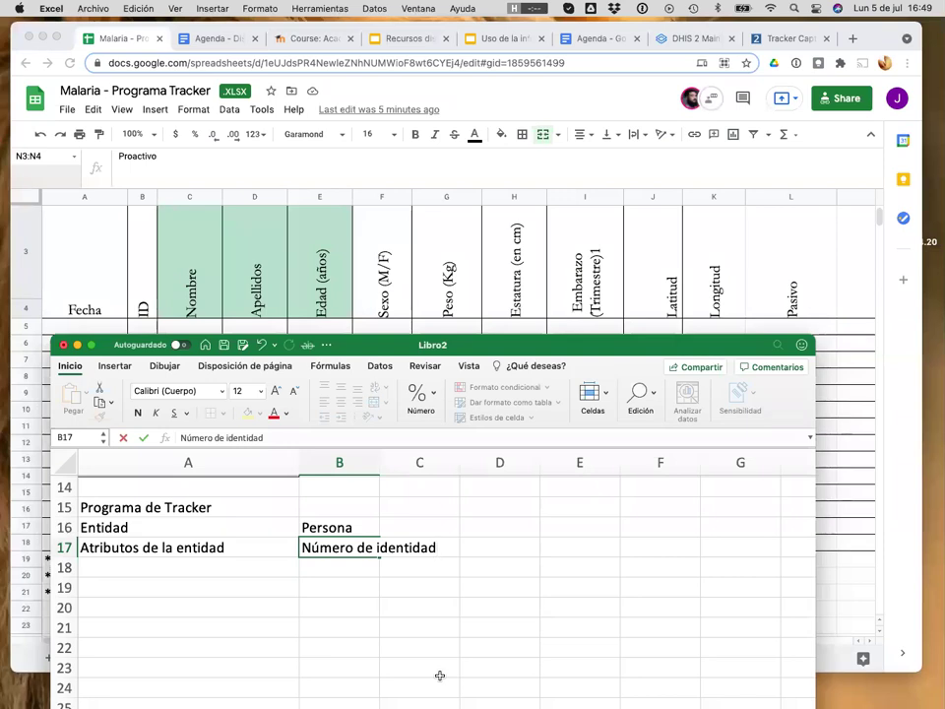
key("Return")
- Enter "único" in C17 beside the identity number attribute and fit column B's width to its contents
key("Up")
key("Right")
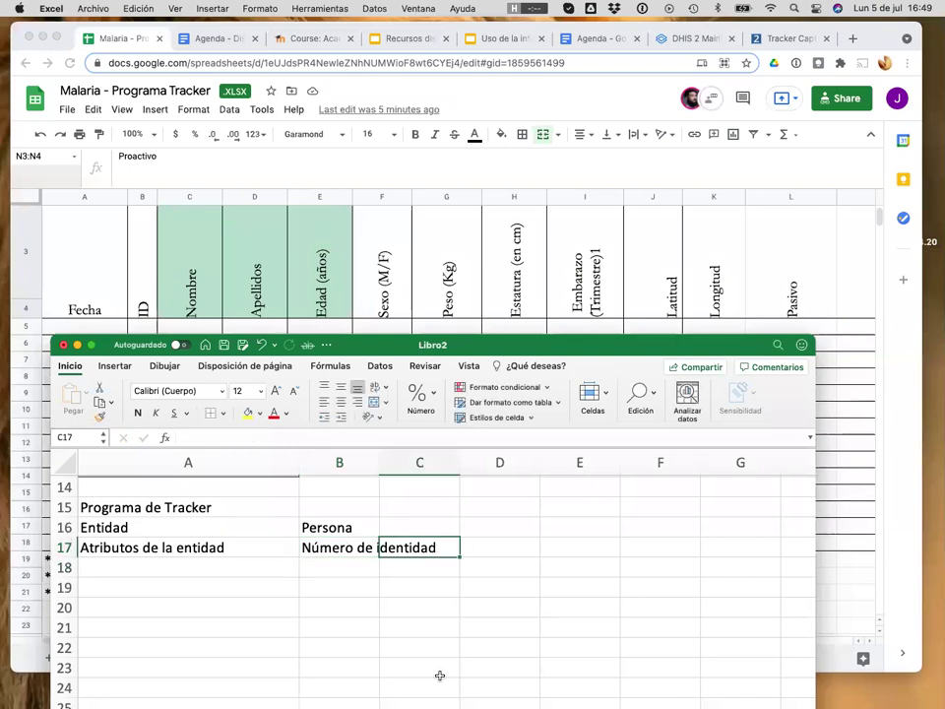
type("únicop")
key("BackSpace")
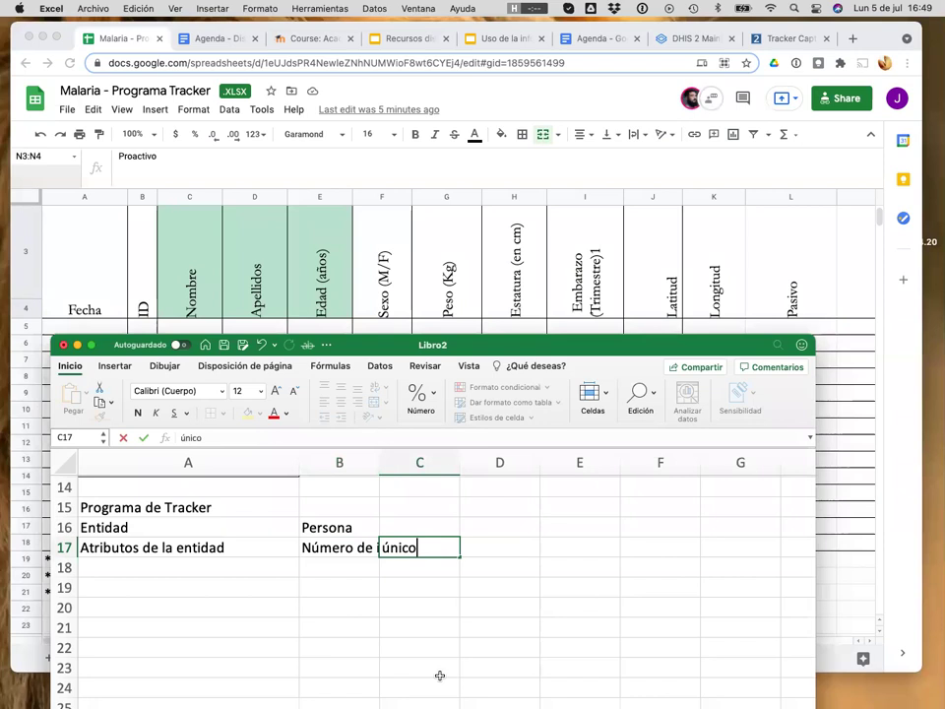
key("Return")
key("Up")
key("Left")
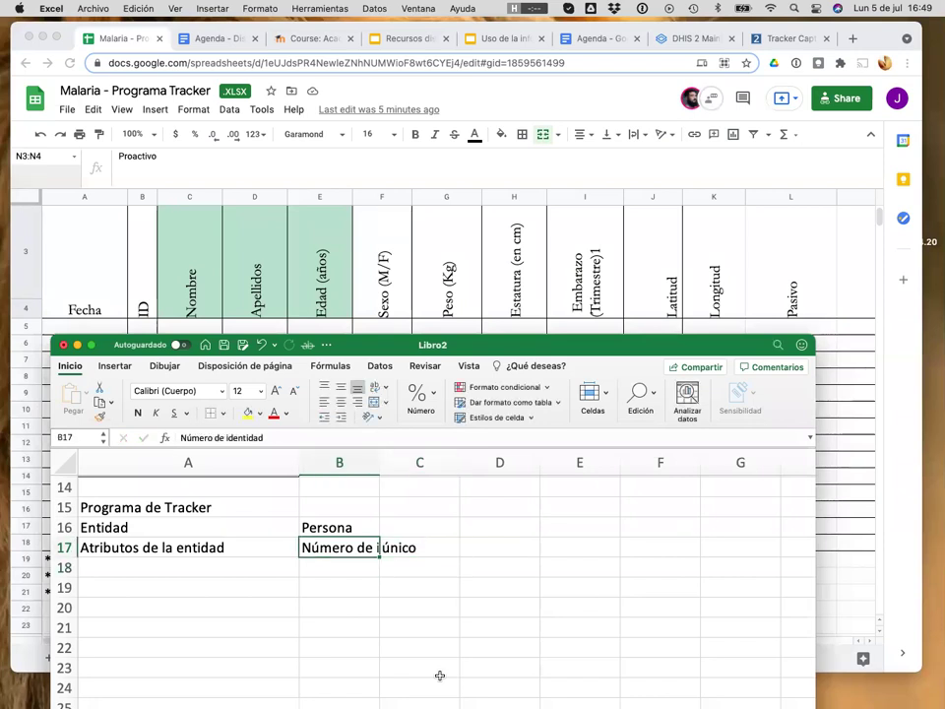
double_click(374, 457)
scroll(375, 460, "up", 1)
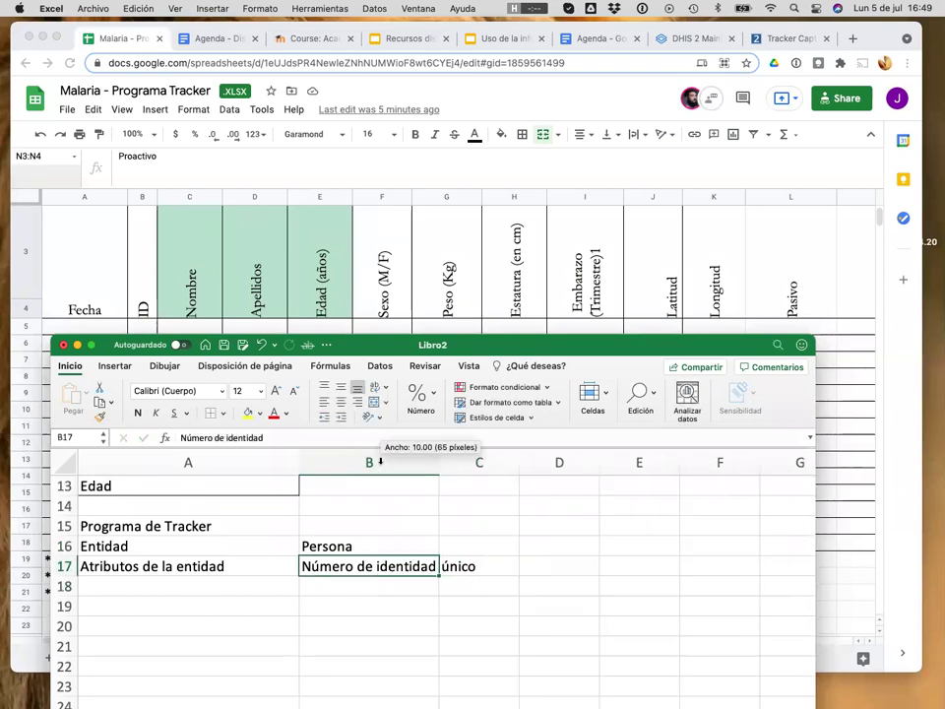
- Add "Nombre" in B18 as the second entity attribute
left_click(218, 586)
left_click(328, 587)
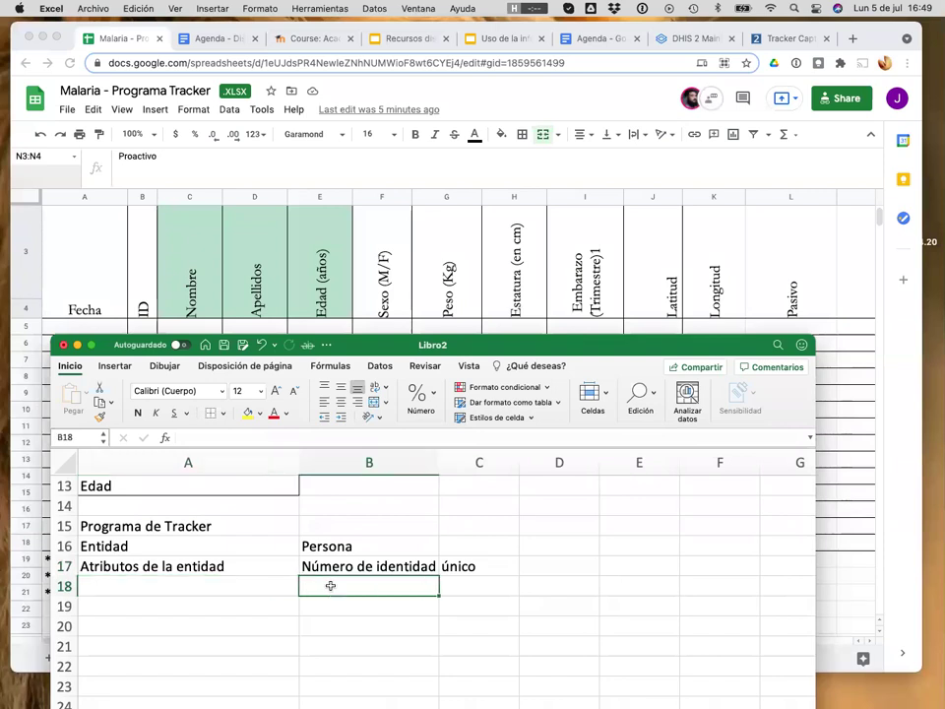
type("Nombre")
key("Return")
key("Up")
key("Right")
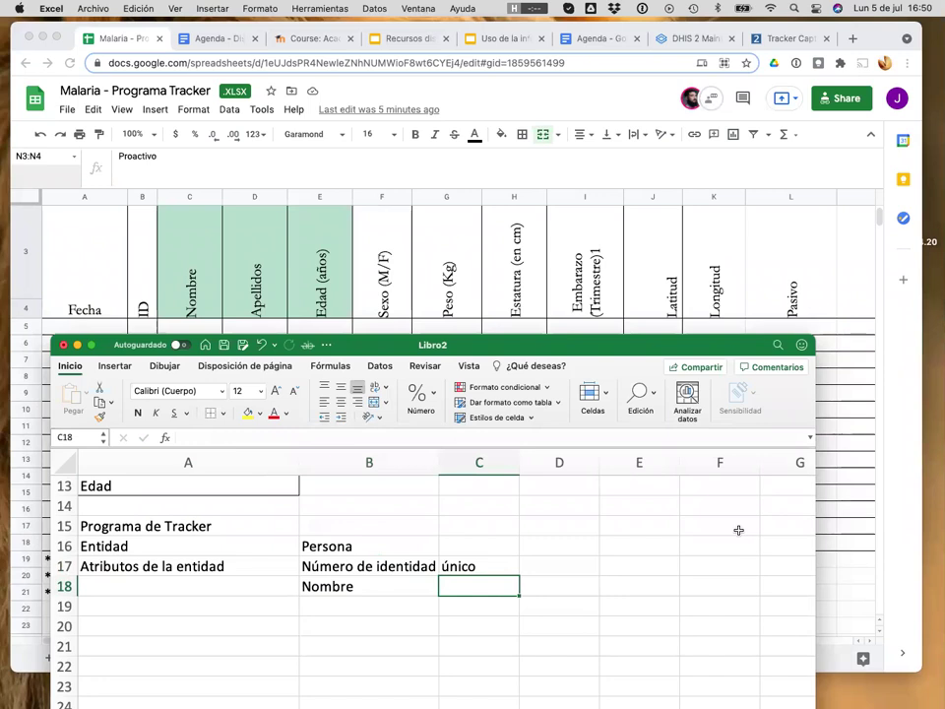
- Move "único" from C17 to D17 to free the cell beside the identity number attribute
key("Up")
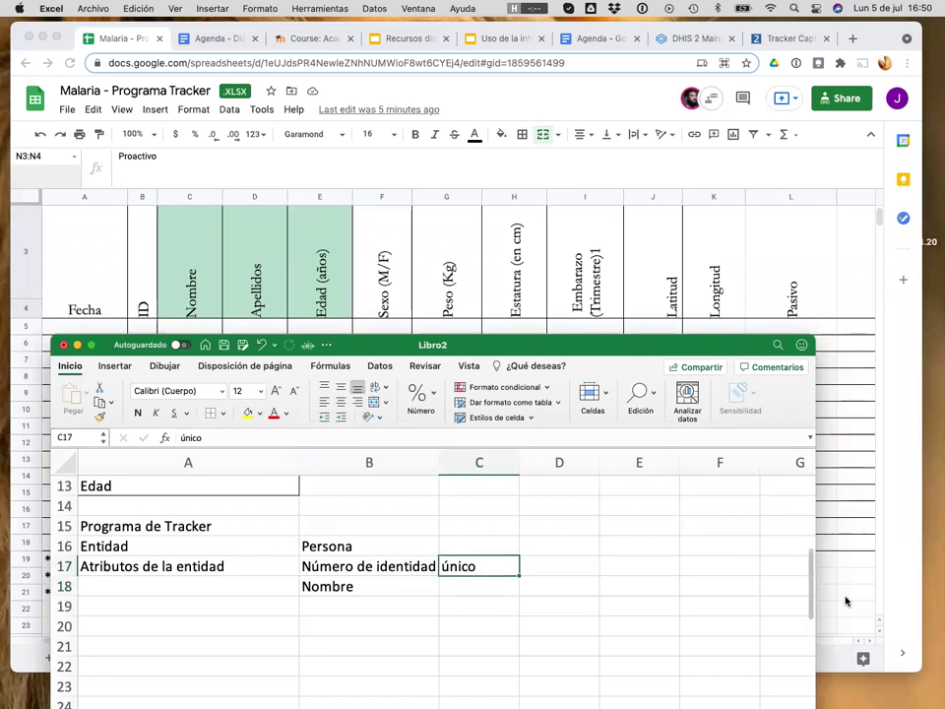
left_click_drag(501, 559, 544, 563)
left_click(485, 544)
- Enter "texto" in C17 and C18 as the value type of Número de identidad and Nombre
left_click(468, 572)
type("texto")
key("Return")
type("texto")
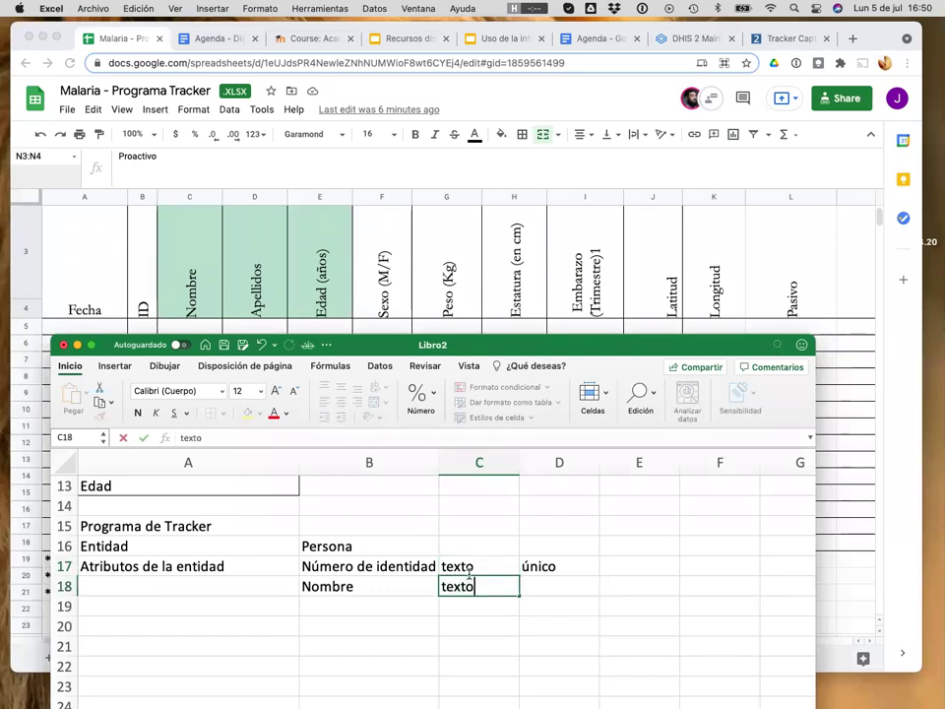
key("Return")
- Add the attribute "Apellidos" in B19 with the value type "texto" in C19
key("Left")
key("Up")
key("Down")
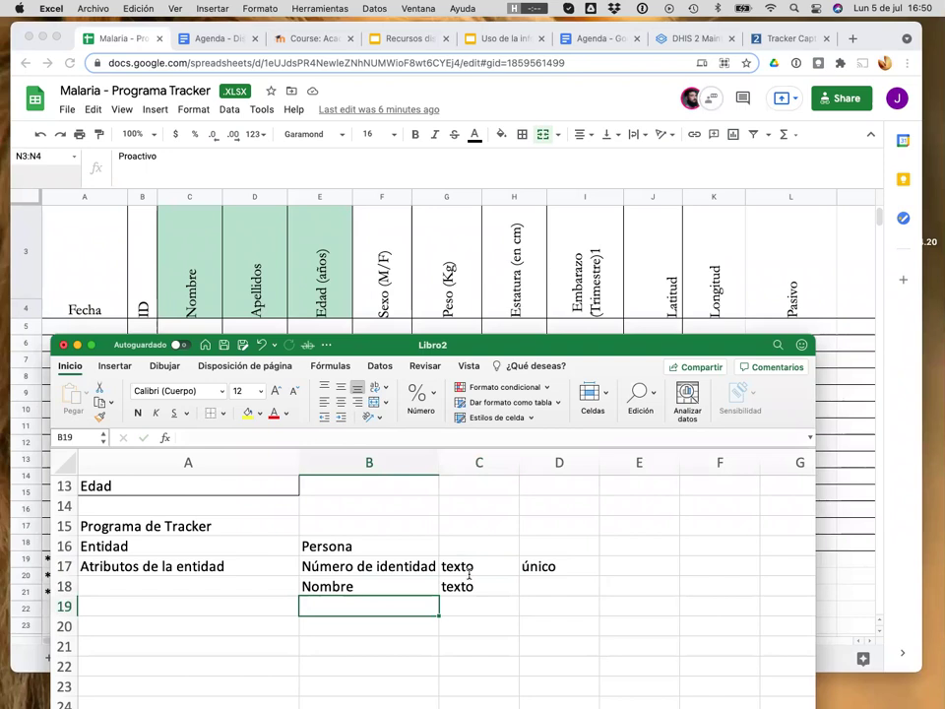
type("Ap")
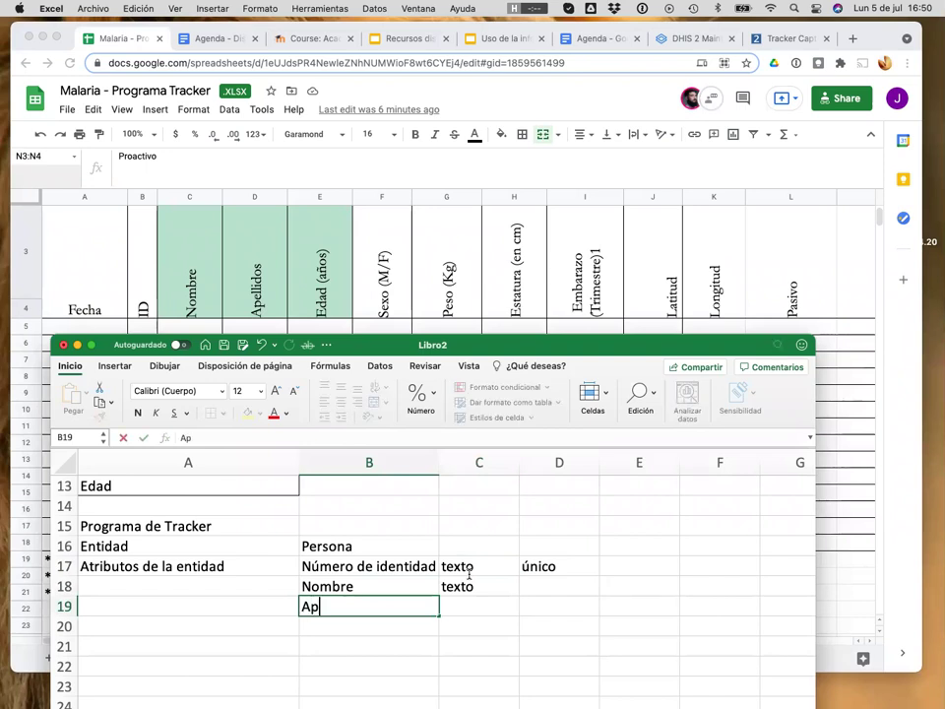
type("ellidos")
key("Return")
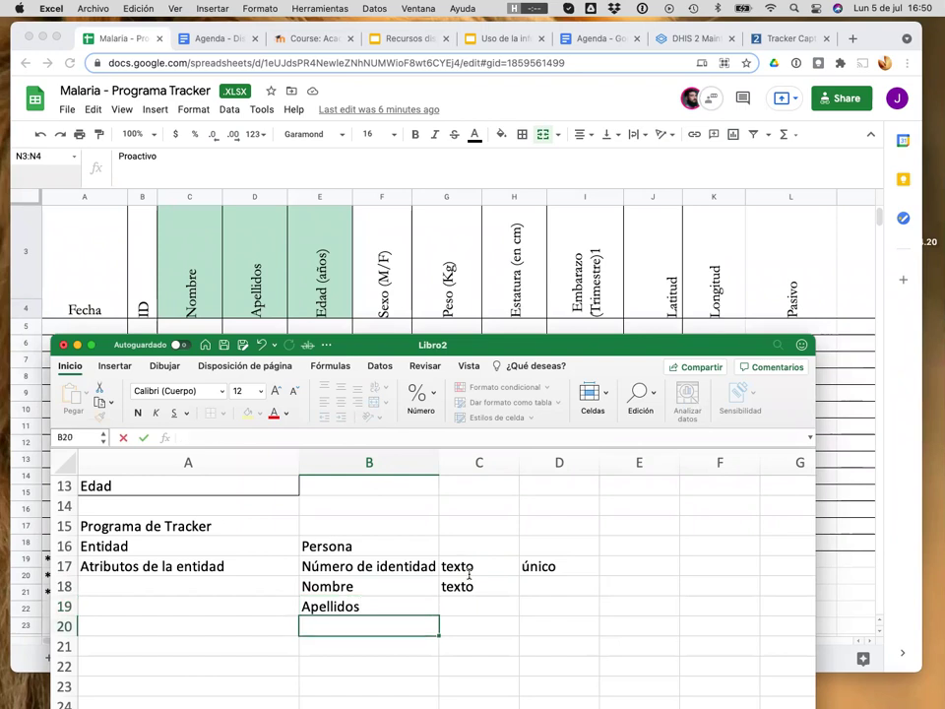
key("Right")
key("Up")
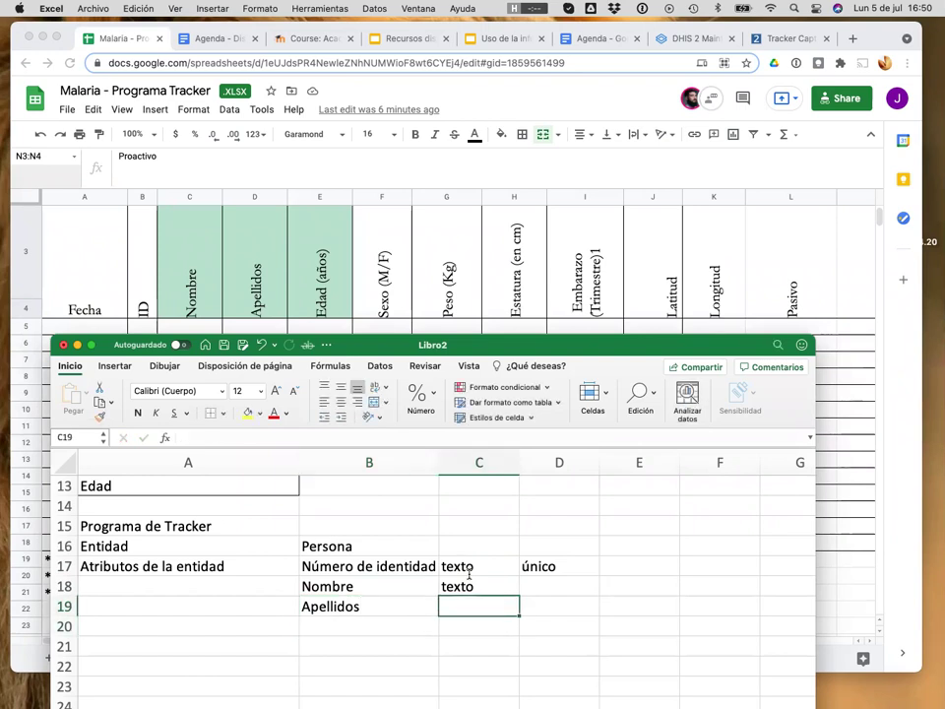
type("texto")
key("Return")
- Add the attribute "Sexo" in B20 with the value type "texto" in C20
key("Left")
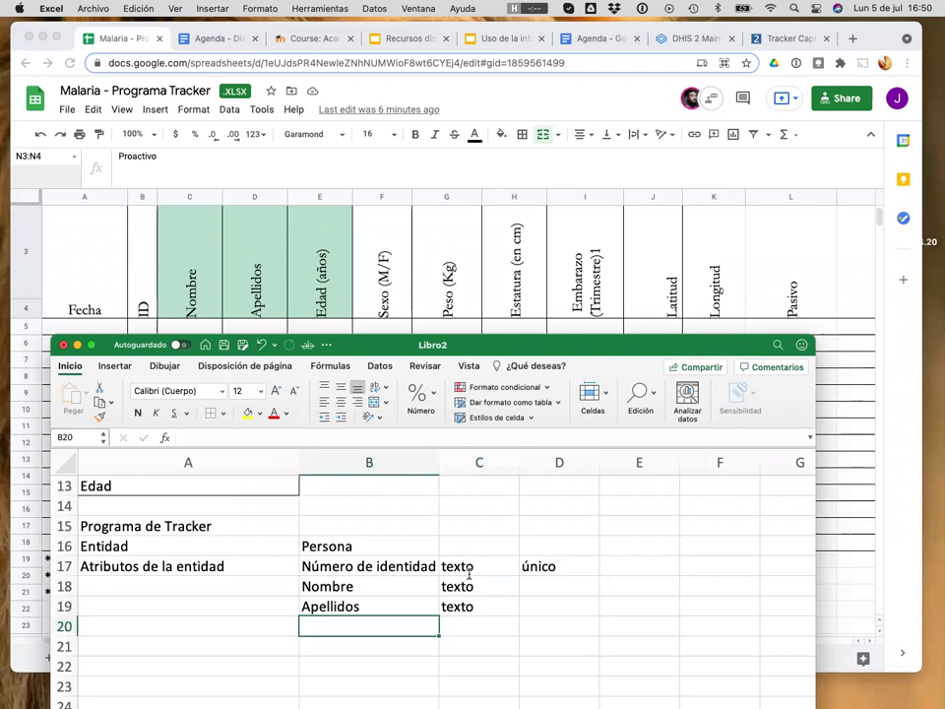
type("Sexo")
key("Return")
key("Up")
key("Right")
type("texto")
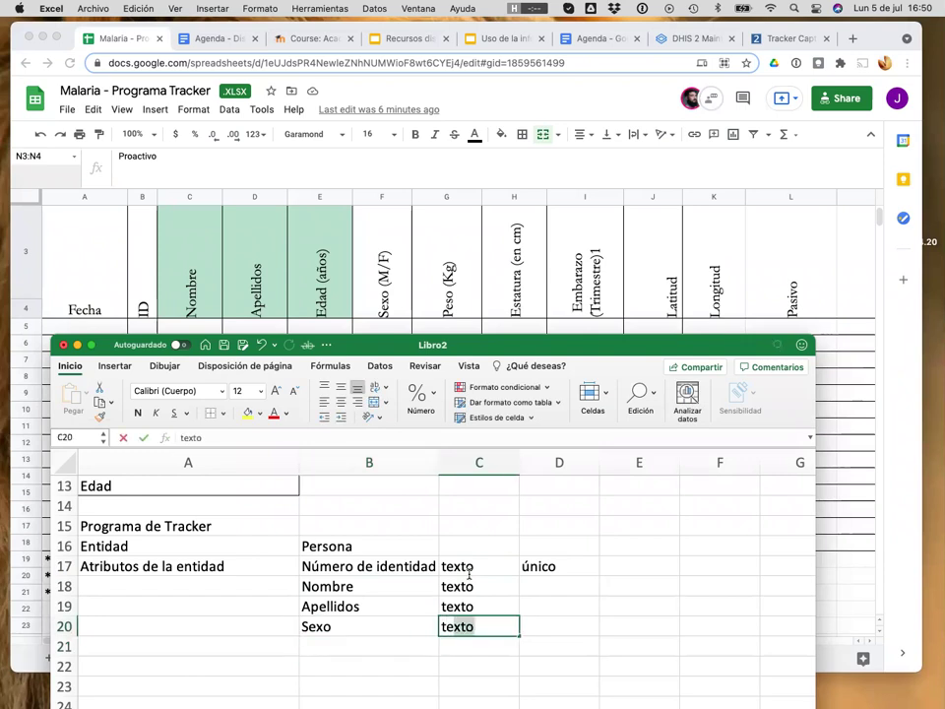
key("Return")
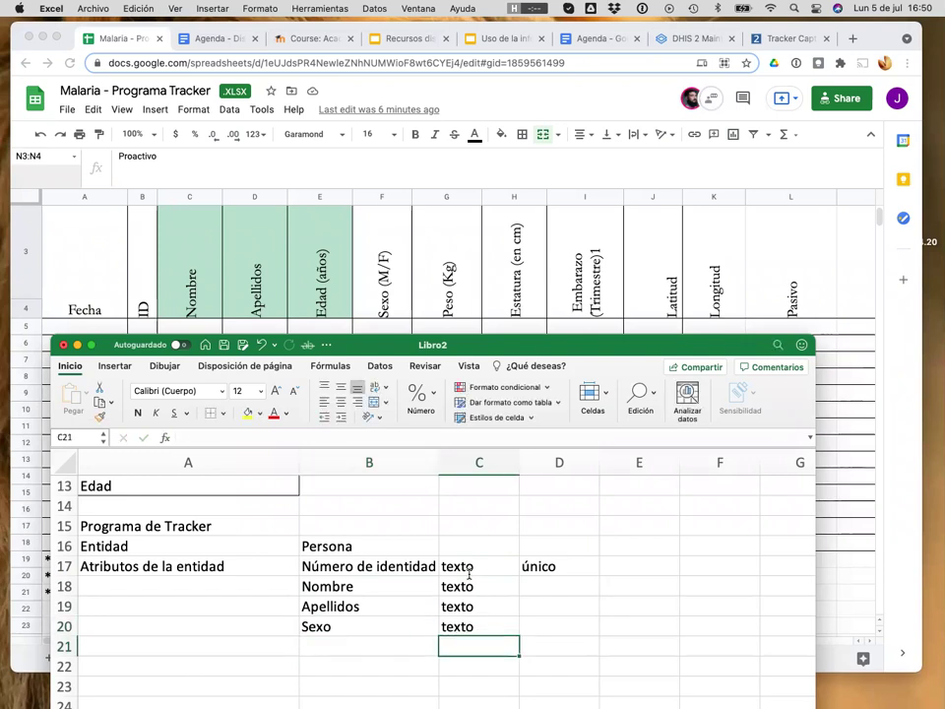
- Enter "set de opciones" in D20 as the note for the Sexo attribute
key("Up")
key("Right")
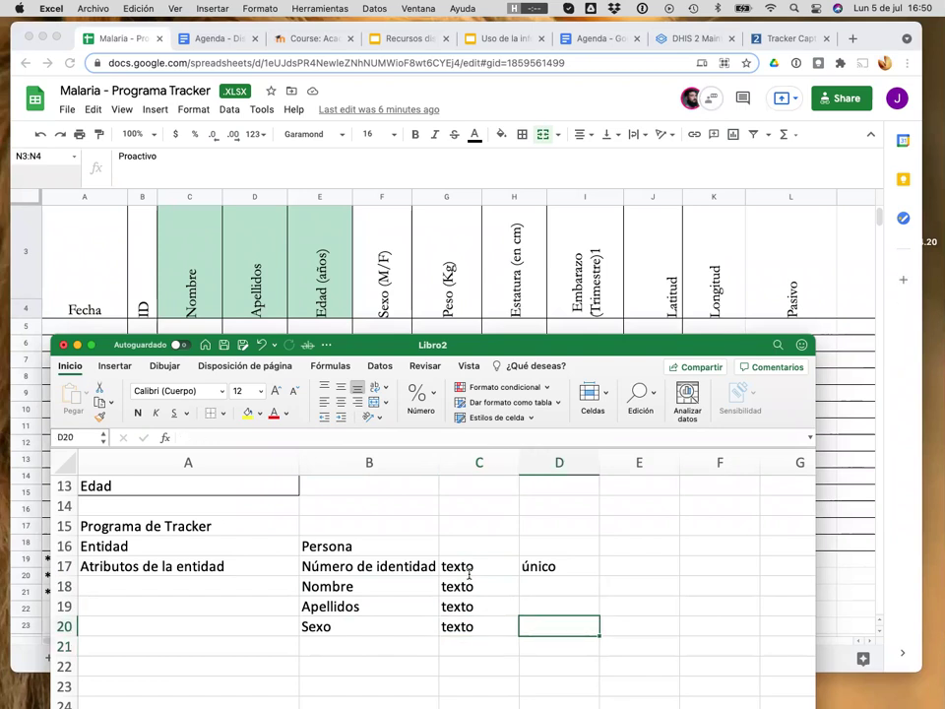
type("set de opco")
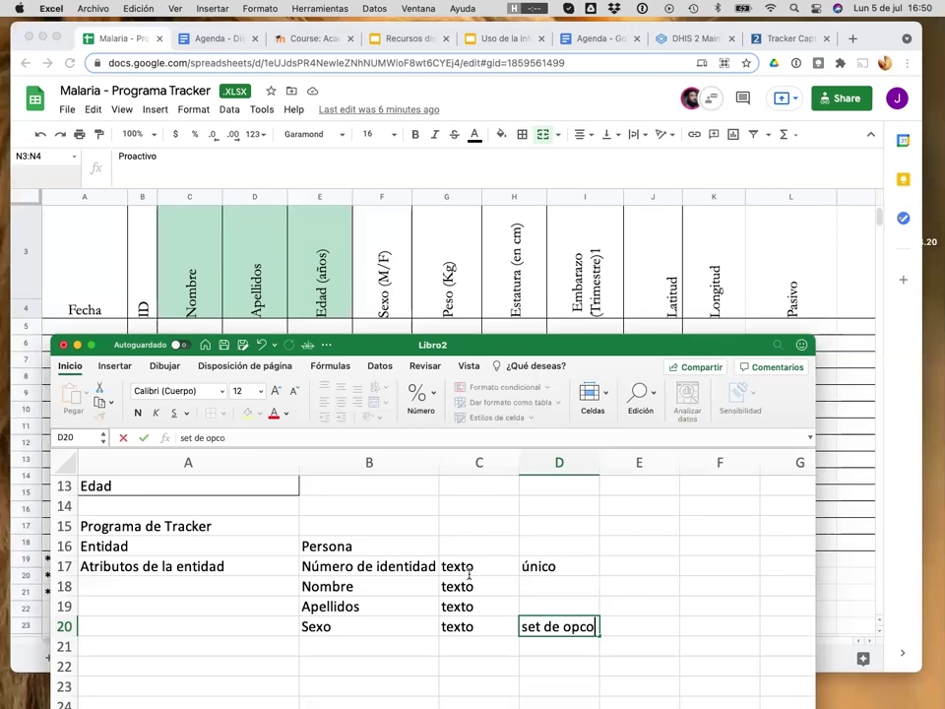
key("BackSpace")
type("iones")
key("Return")
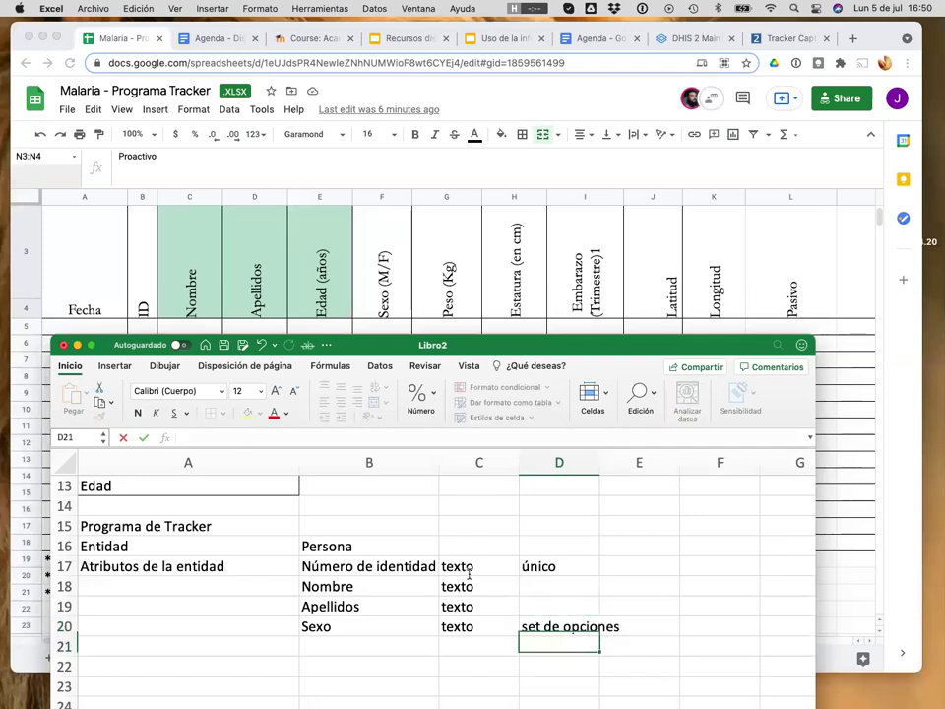
key("Up")
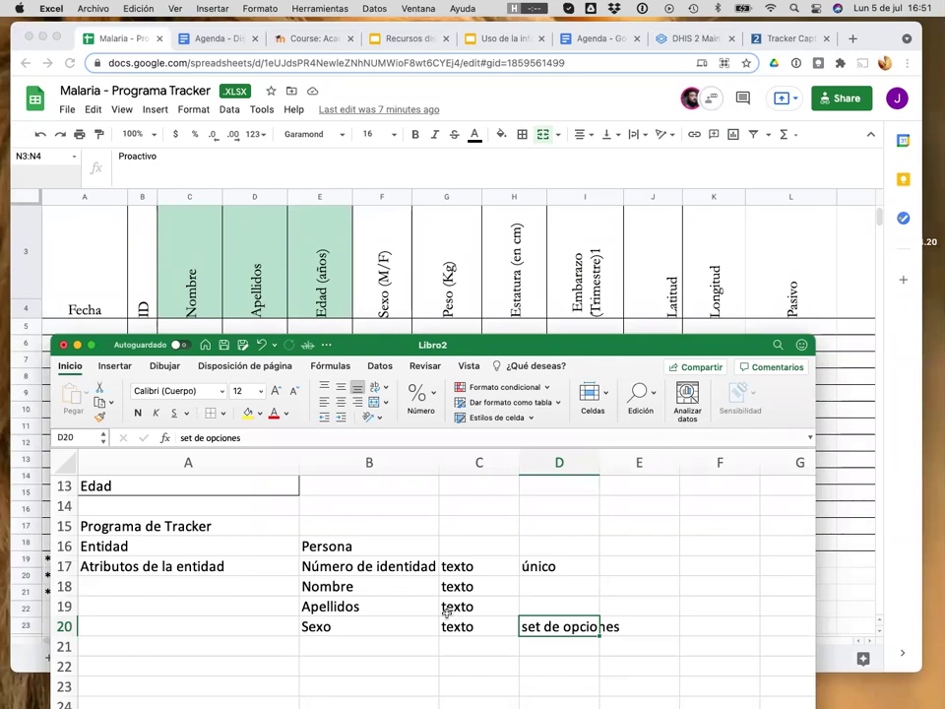
left_click(399, 593)
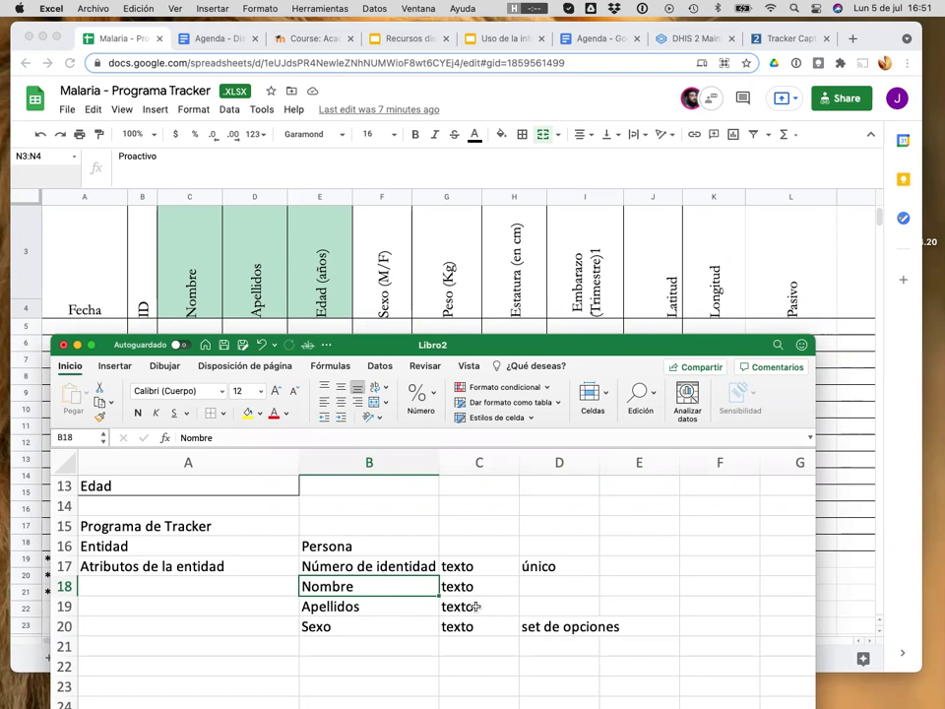
left_click(325, 630)
left_click(453, 625)
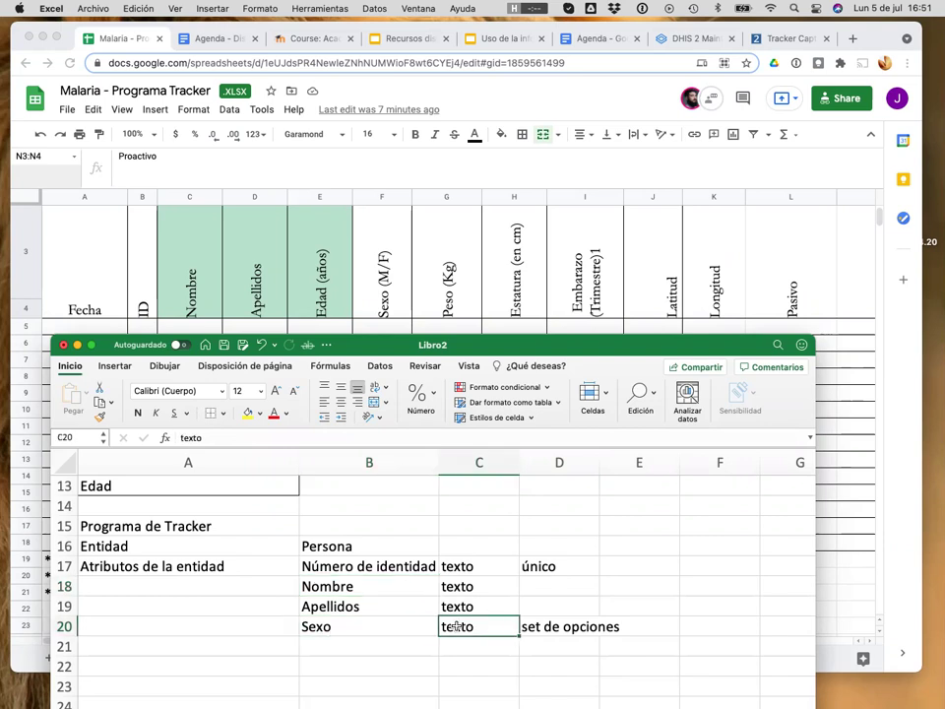
left_click(556, 626)
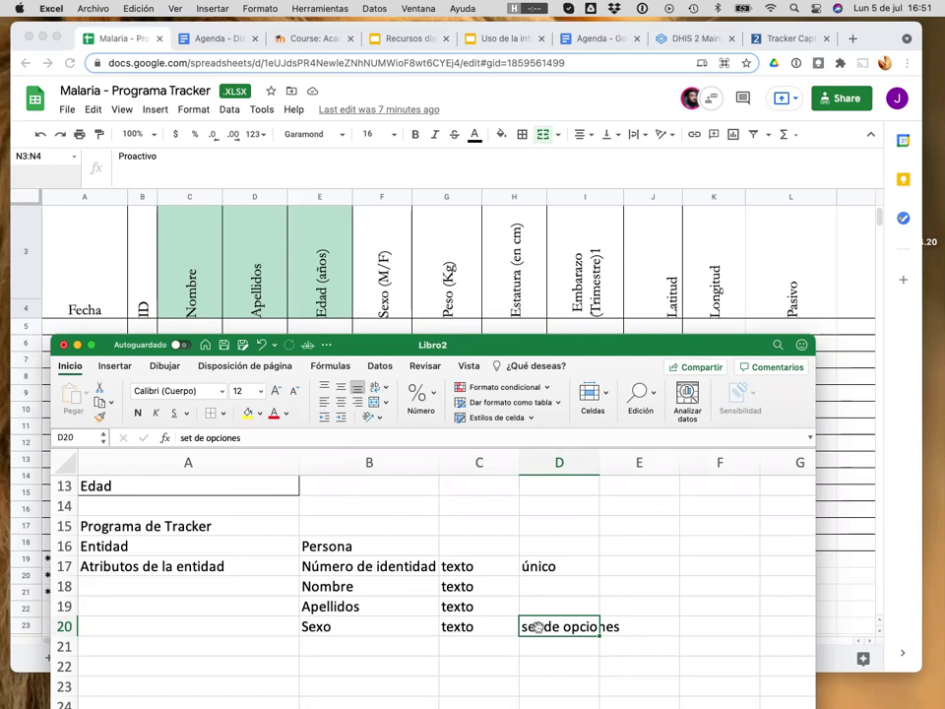
left_click(342, 631)
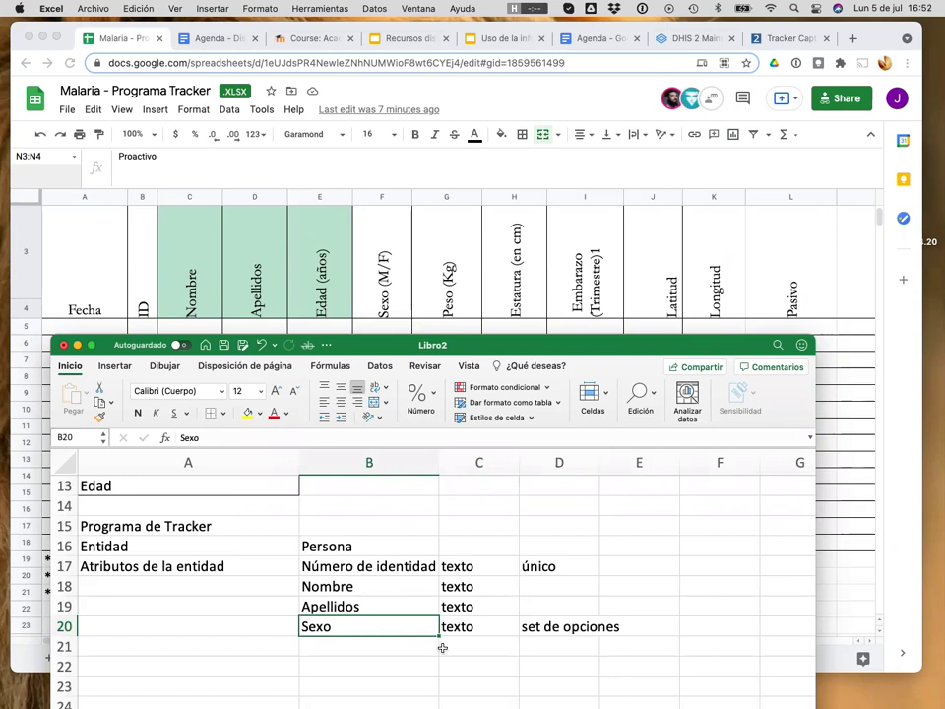
- Add "Fecha de nacimiento" in B21 as the attribute below Sexo
scroll(615, 638, "down", 1)
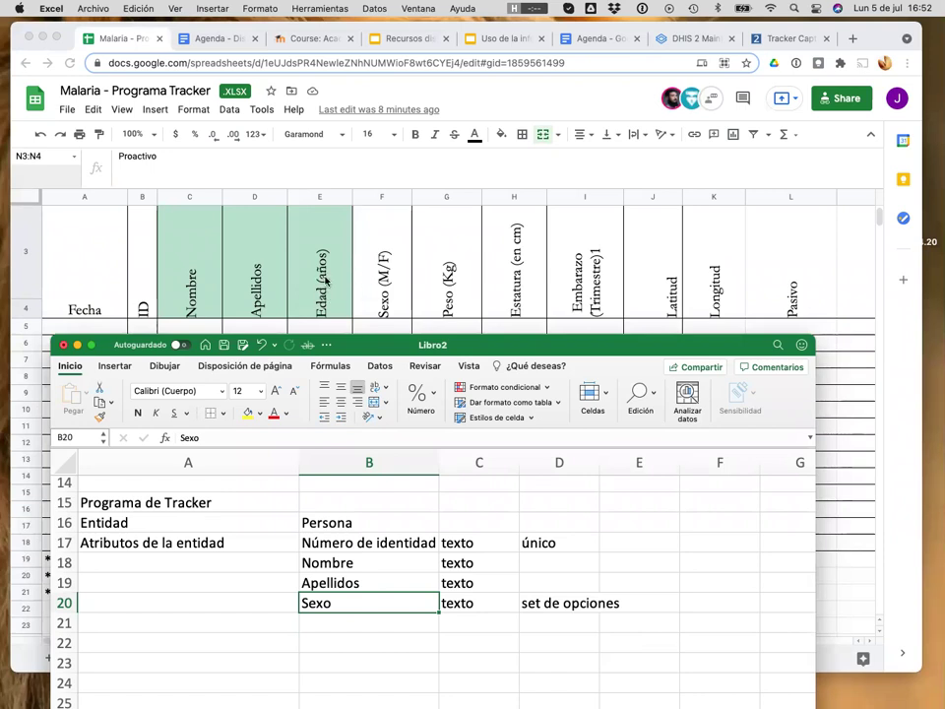
left_click(352, 624)
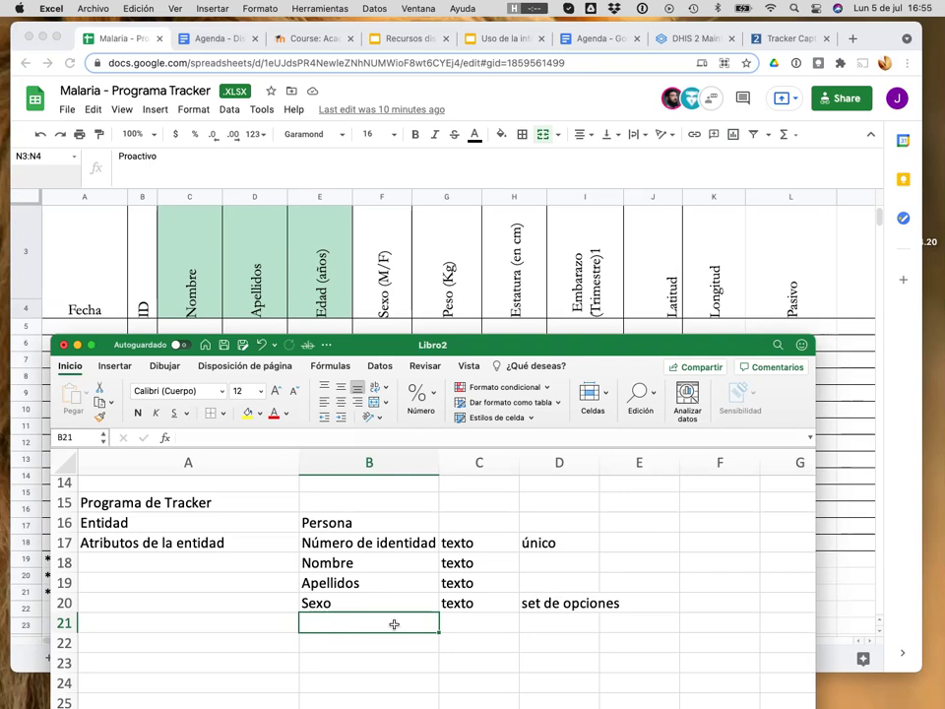
type("Fecha de nacimiento")
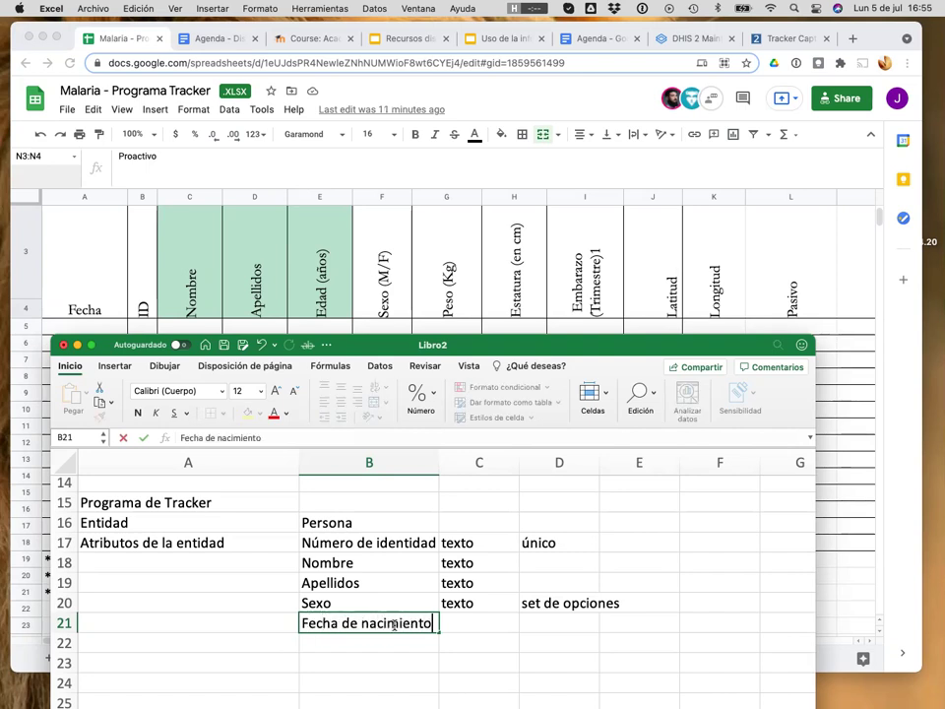
key("Return")
key("Up")
- Enter "Fecha" in C21 as the value type of Fecha de nacimiento
key("Right")
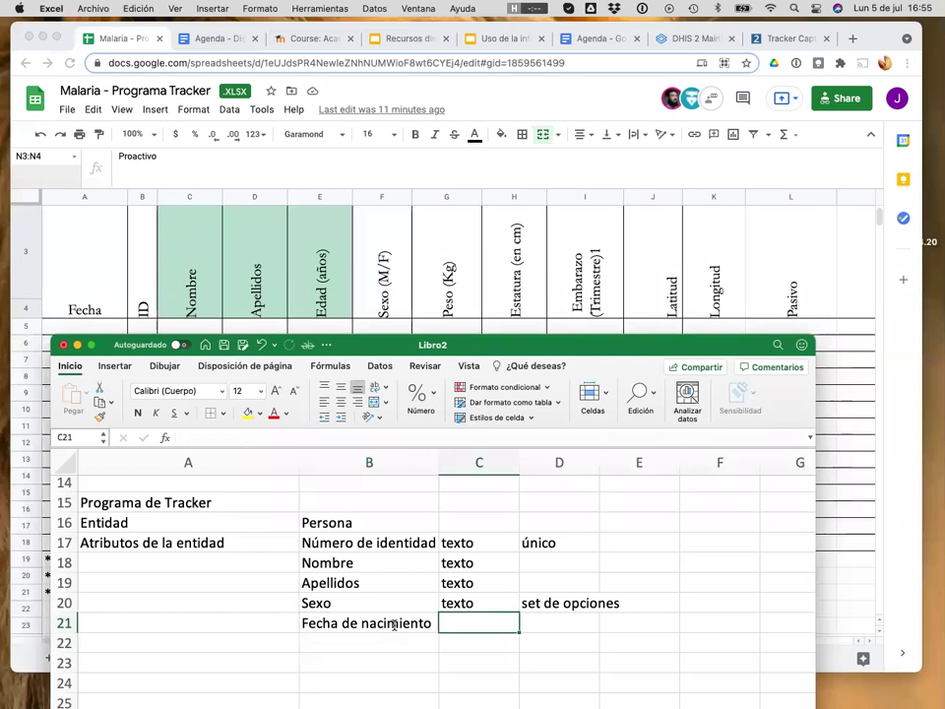
type("Feecha")
key("BackSpace")
key("BackSpace")
key("BackSpace")
key("BackSpace")
type("cha")
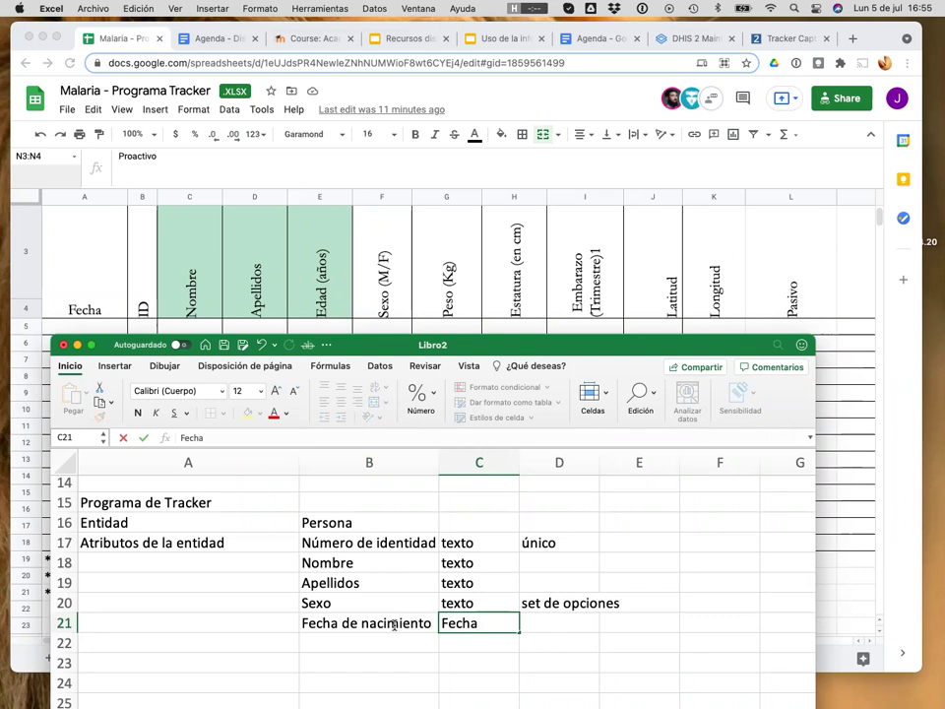
key("Return")
key("Up")
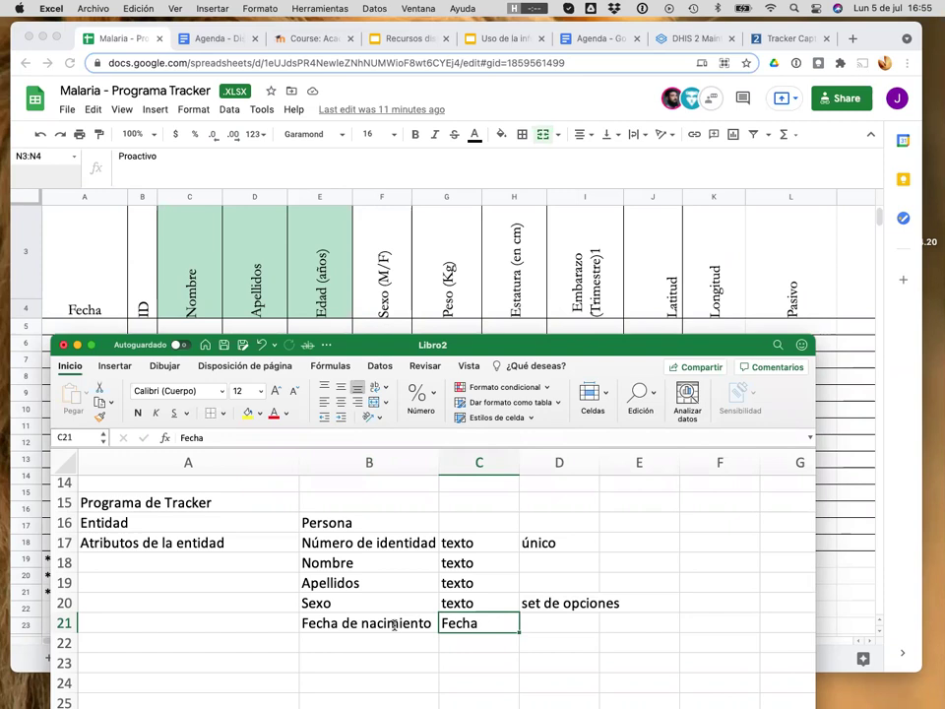
left_click(559, 624)
scroll(516, 650, "down", 1)
scroll(515, 638, "down", 1)
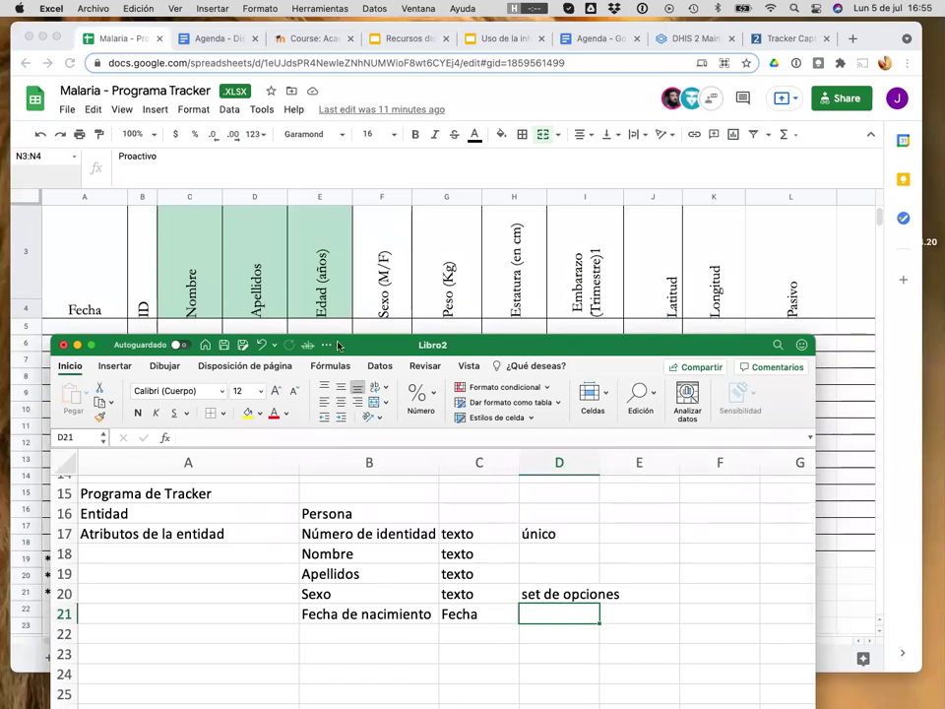
scroll(356, 274, "up", 1)
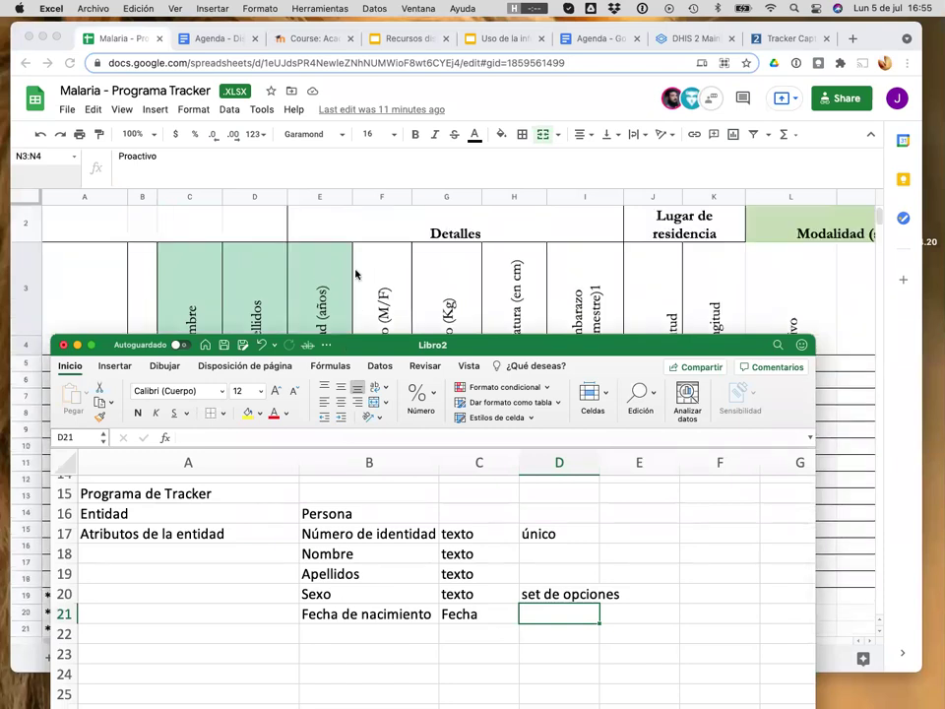
- Check the patient detail headings in the malaria form and arrange the Excel workbook window below them
scroll(357, 274, "down", 1)
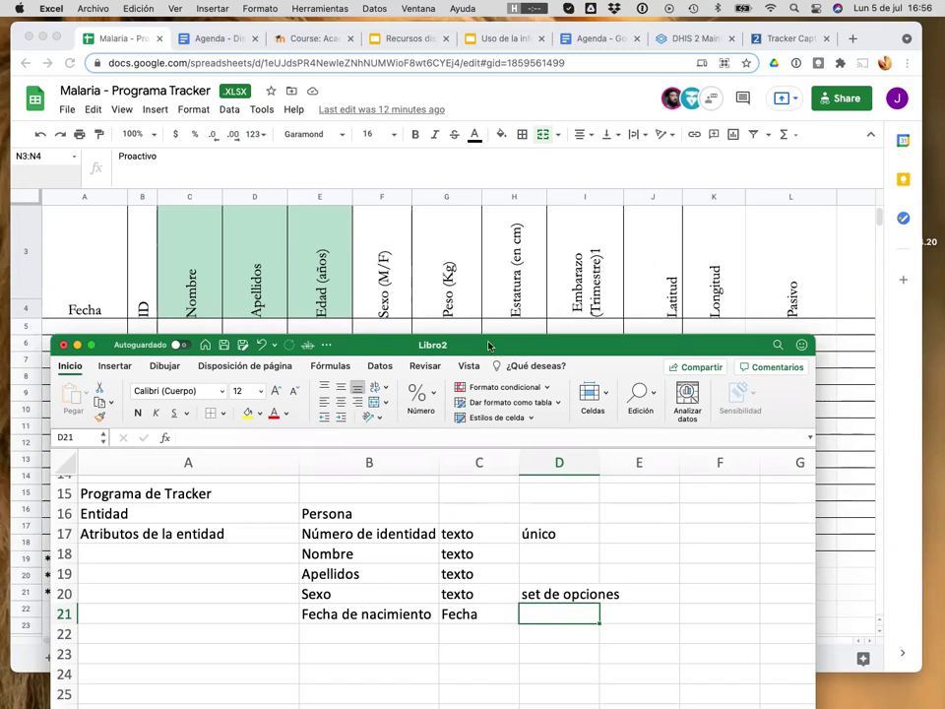
left_click(522, 293)
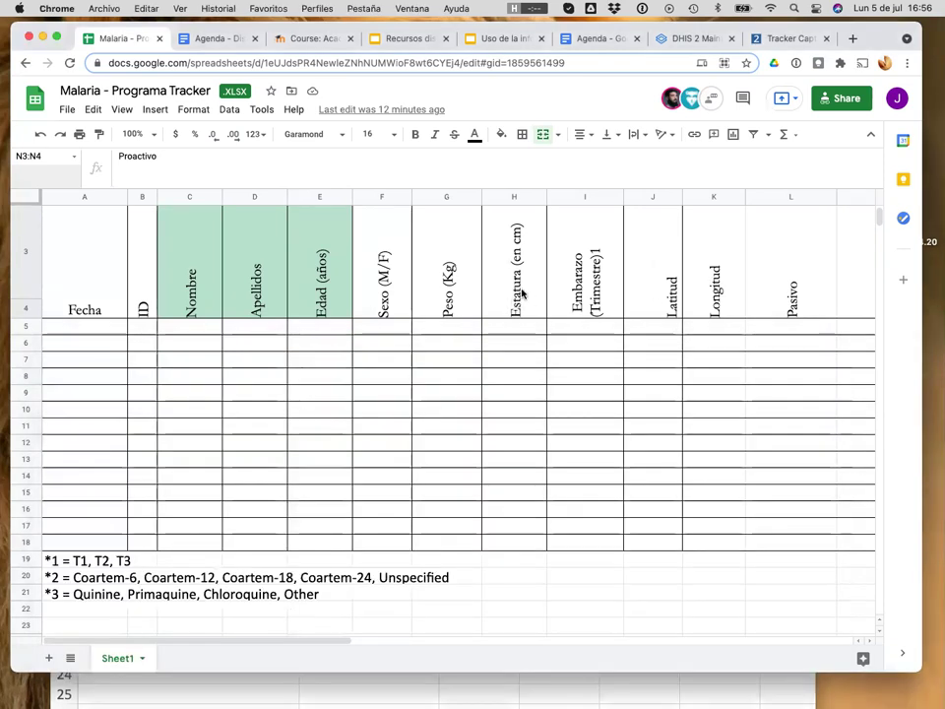
left_click(521, 293)
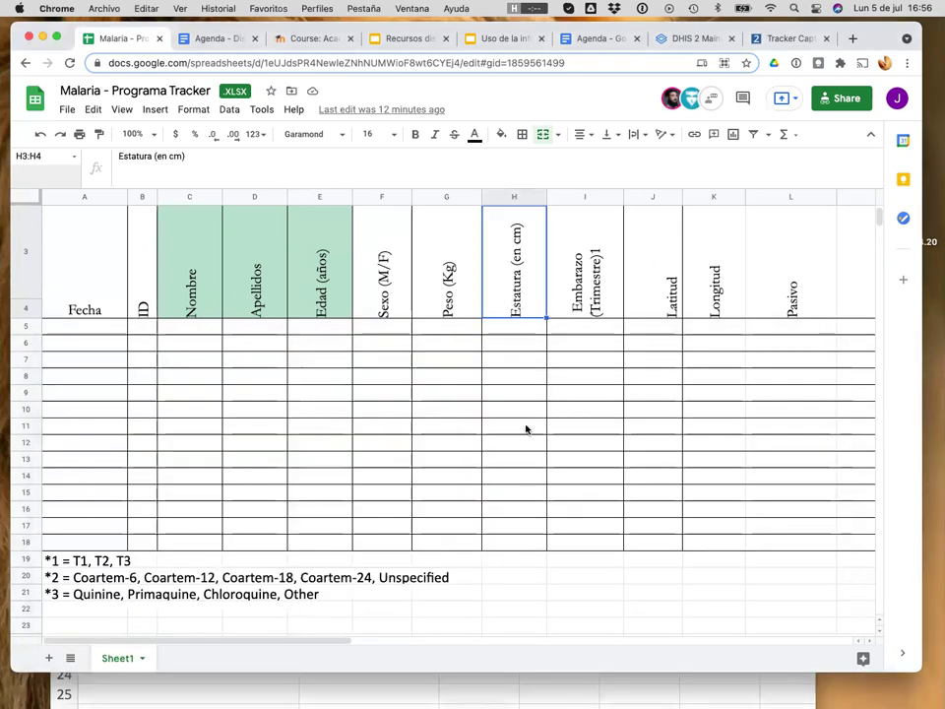
left_click(601, 687)
mouse_move(547, 332)
left_mouse_down()
mouse_move(544, 392)
mouse_move(547, 332)
mouse_move(553, 345)
left_mouse_up()
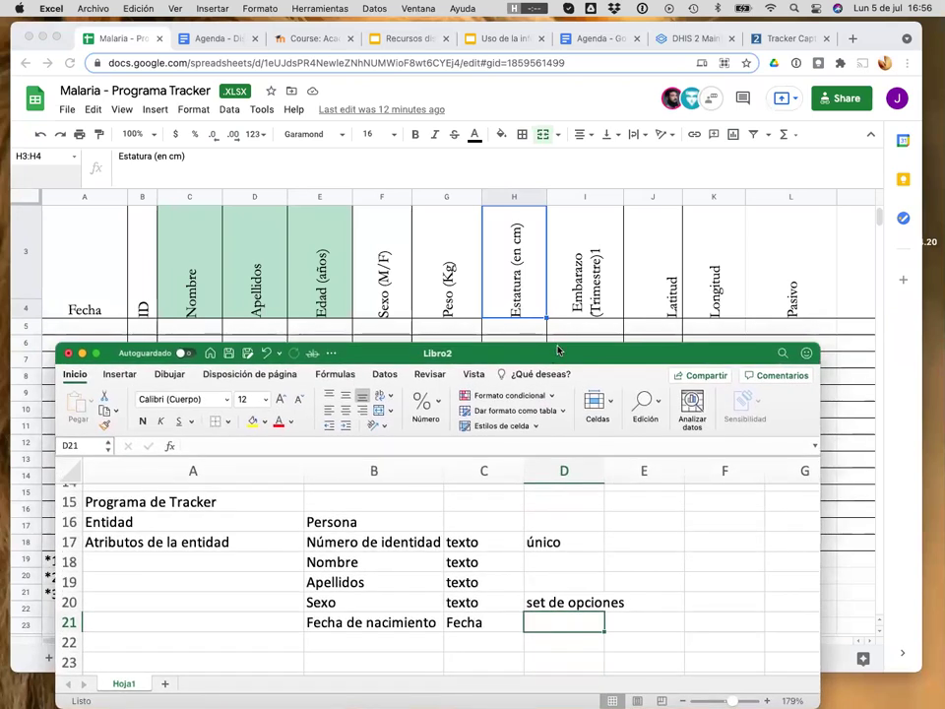
mouse_move(557, 349)
left_mouse_down()
mouse_move(558, 399)
mouse_move(558, 359)
left_mouse_up()
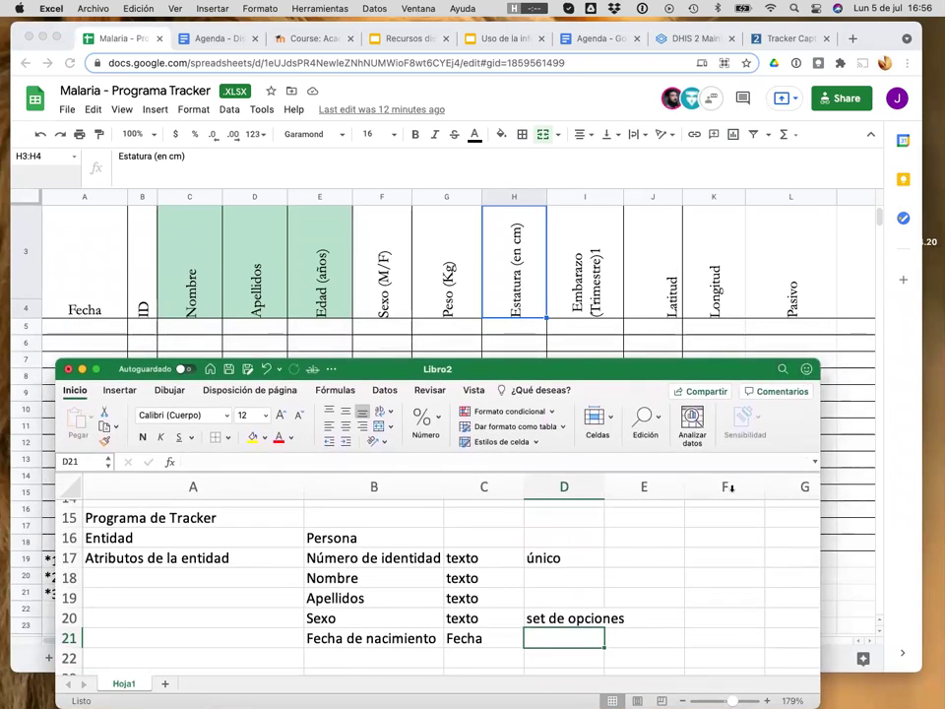
left_click_drag(688, 371, 685, 346)
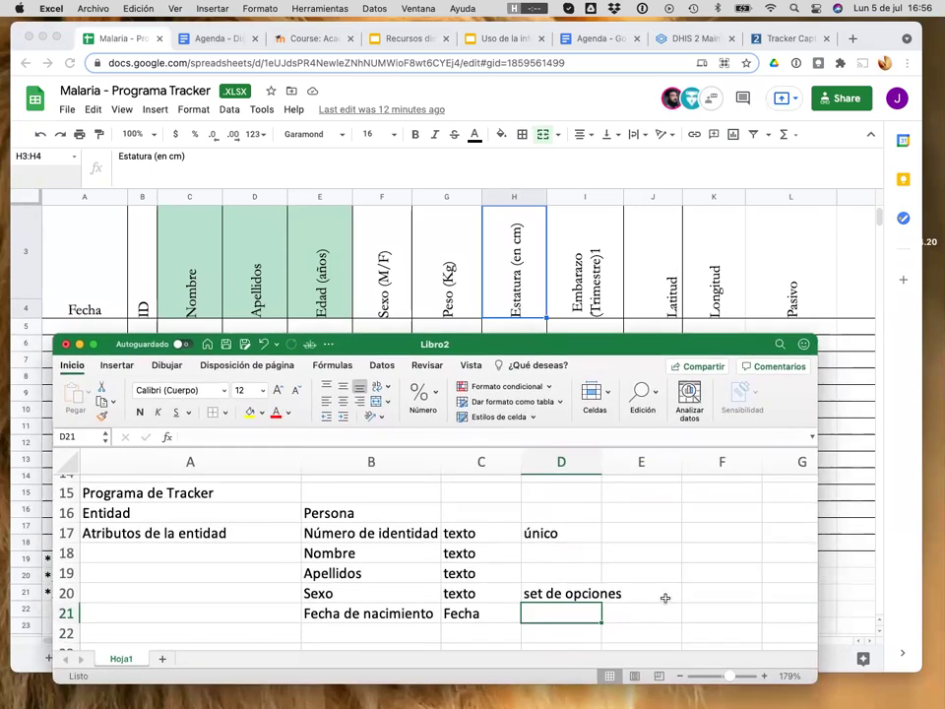
- Apply outside borders to the entity attributes block A17:E21
scroll(666, 597, "down", 2)
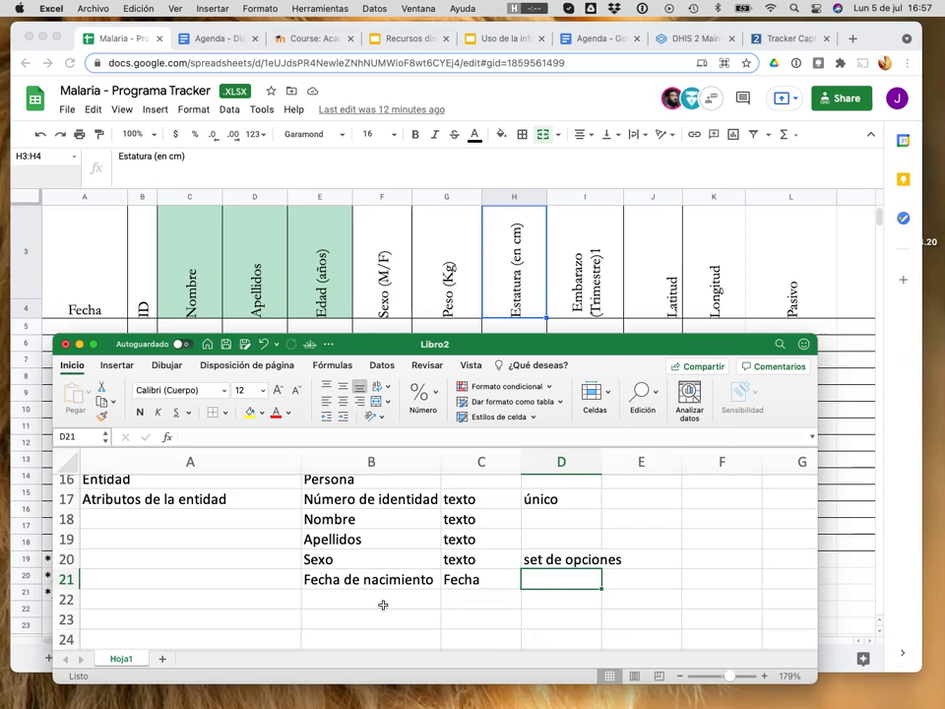
left_click(233, 602)
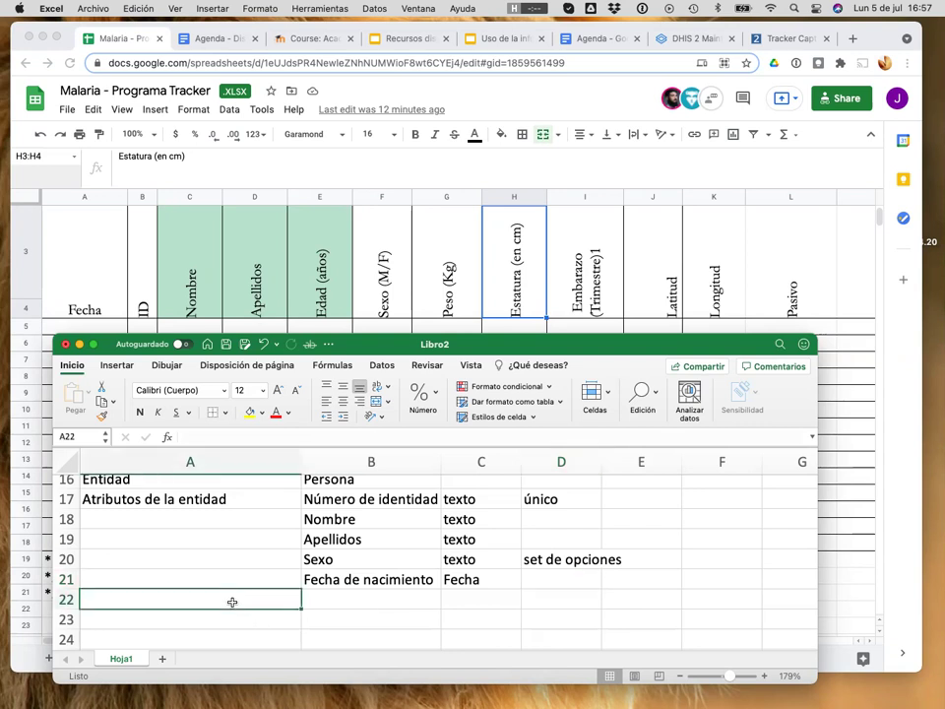
left_click(240, 498)
left_click_drag(240, 498, 596, 559)
left_click_drag(667, 574, 671, 576)
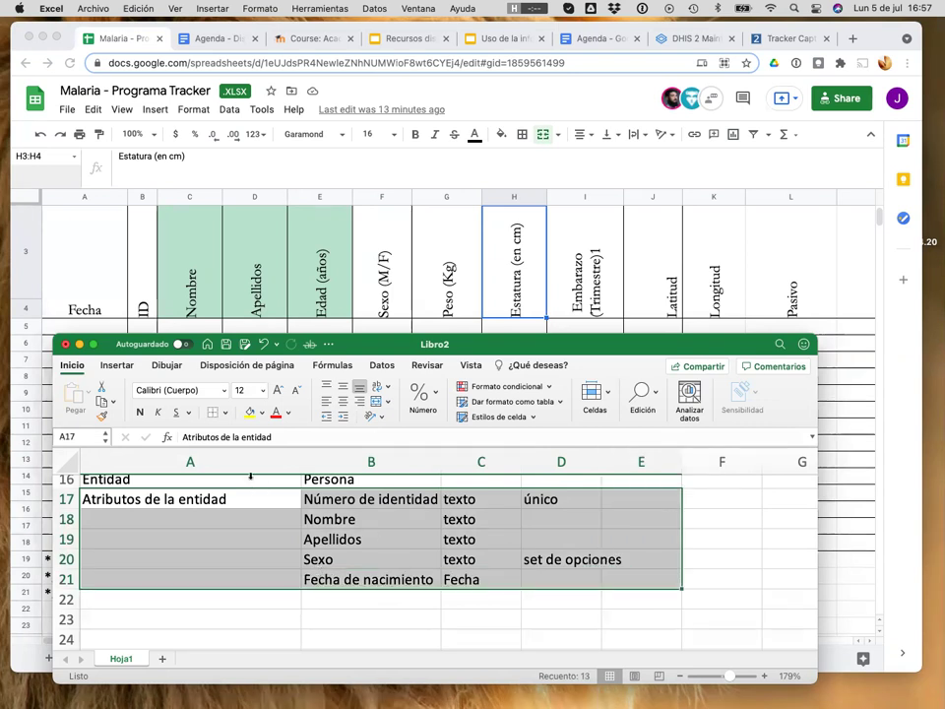
left_click(223, 413)
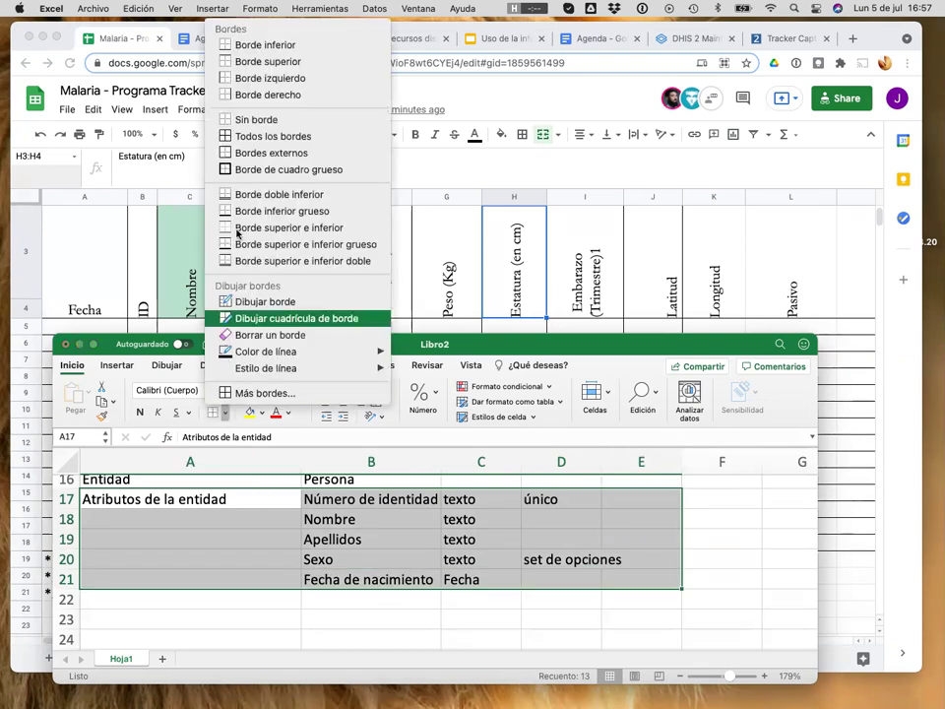
left_click(264, 153)
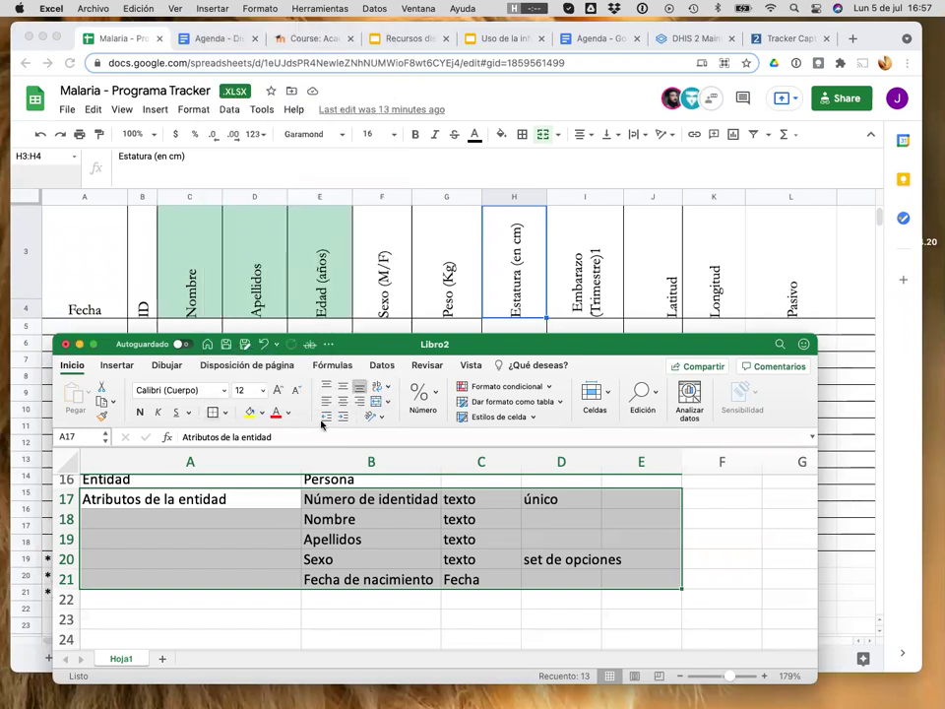
left_click(375, 557)
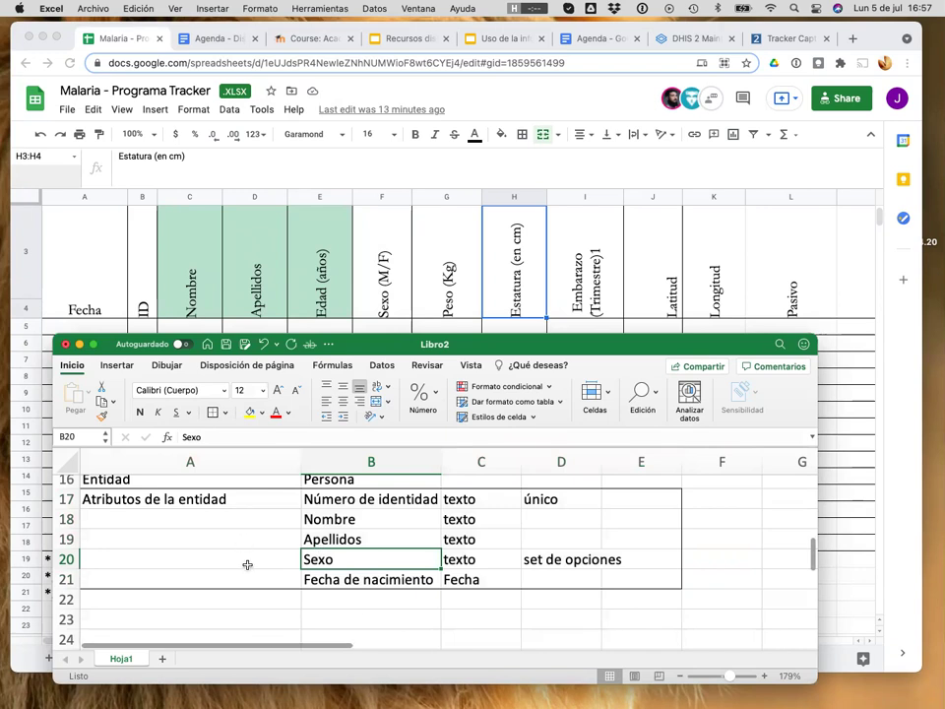
- Select A22 below the attributes block and examine the form's "Detección de caso" and "DIAGNÓSTICO" sections
scroll(247, 564, "up", 1)
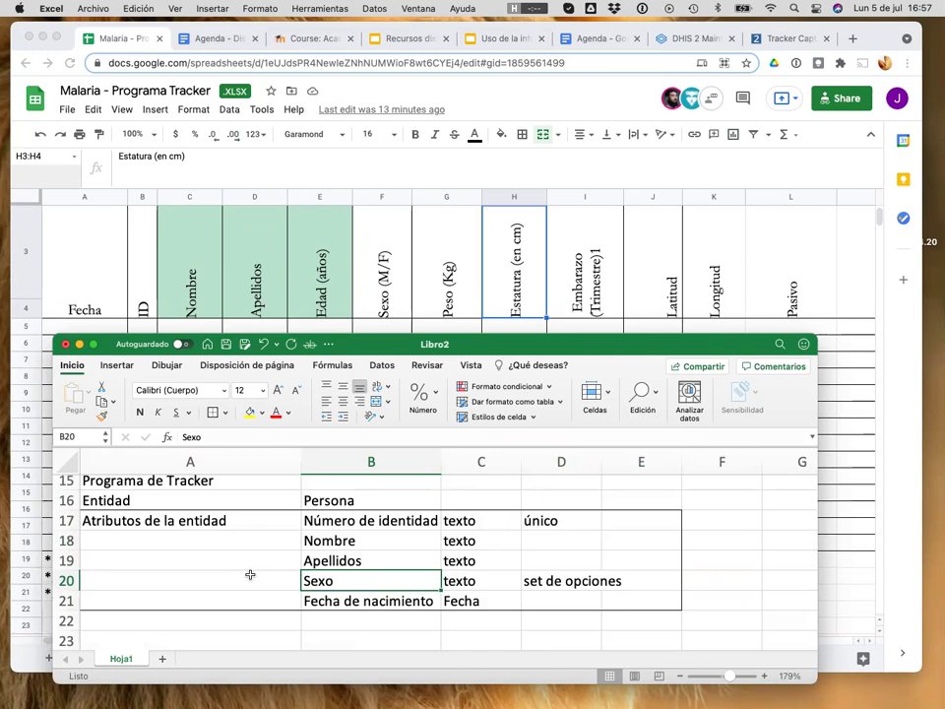
scroll(249, 572, "down", 2)
left_click(217, 582)
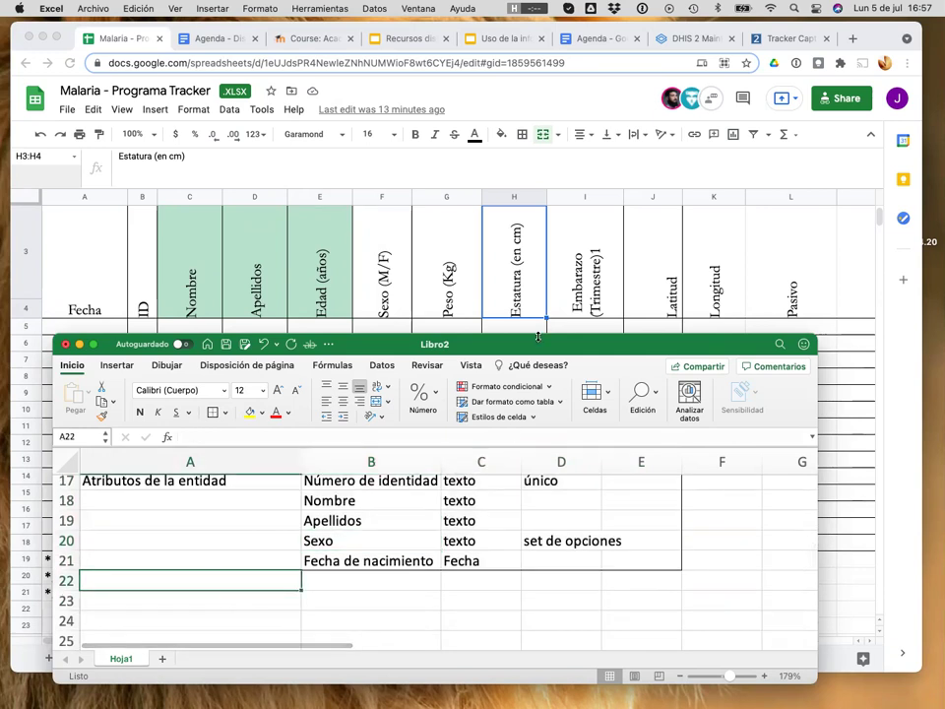
scroll(559, 284, "up", 3)
scroll(559, 286, "right", 6)
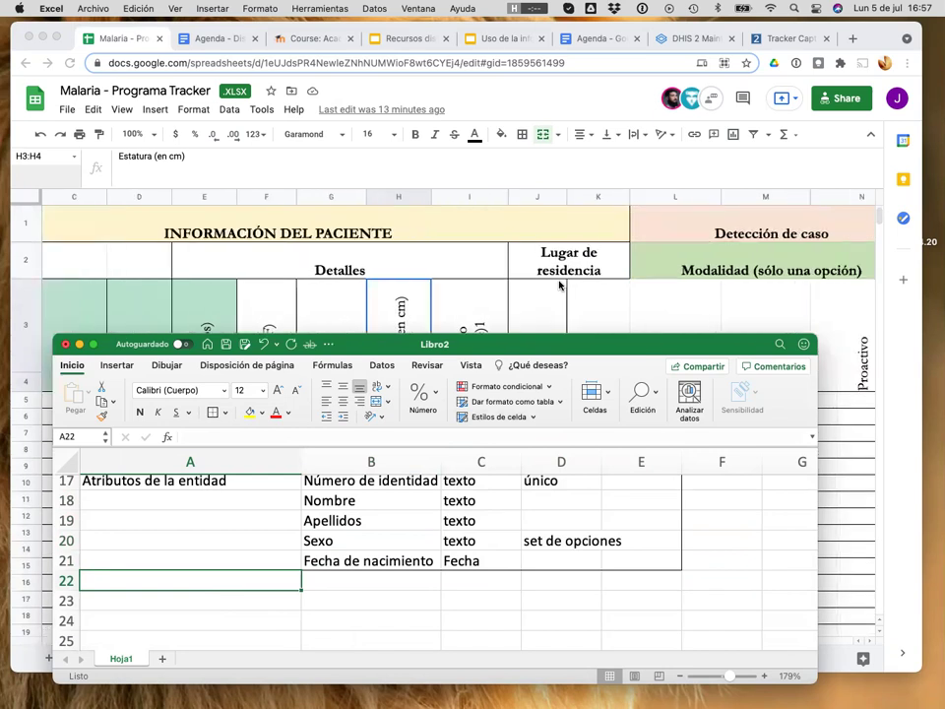
scroll(560, 286, "right", 3)
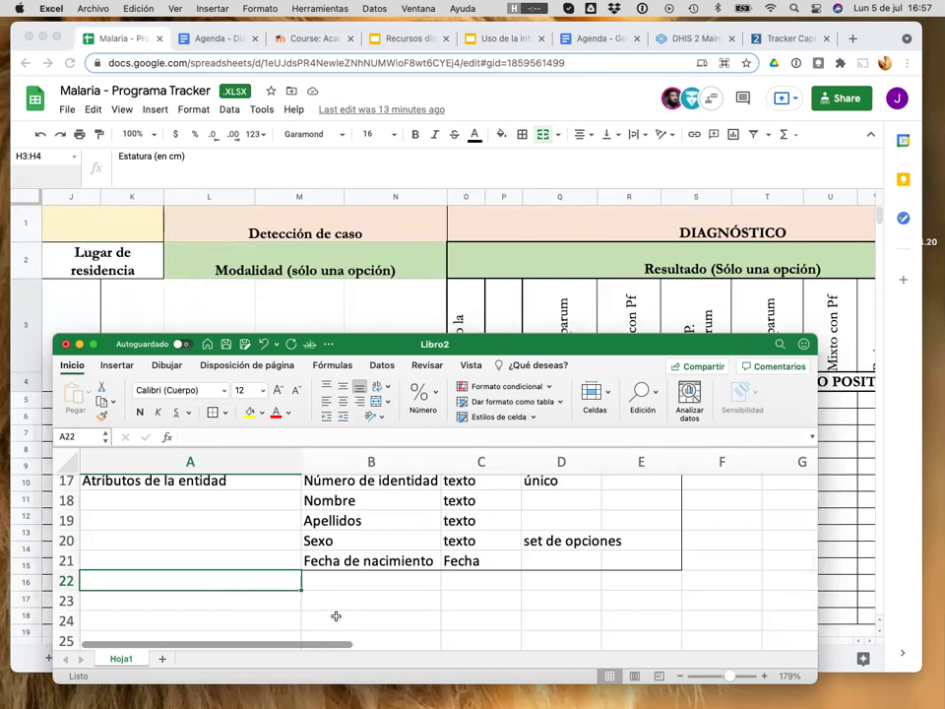
type("Evento")
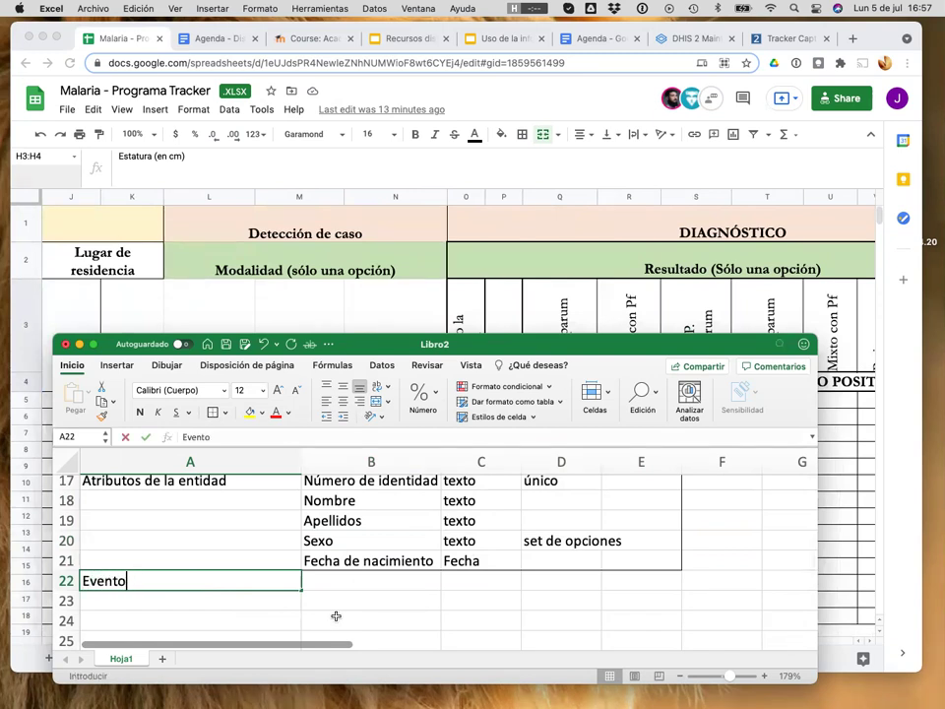
key("BackSpace")
key("BackSpace")
key("BackSpace")
key("BackSpace")
key("BackSpace")
key("BackSpace")
- Enter "Etapa 1 - Detección" in A22 as the first program stage
type("Etapa")
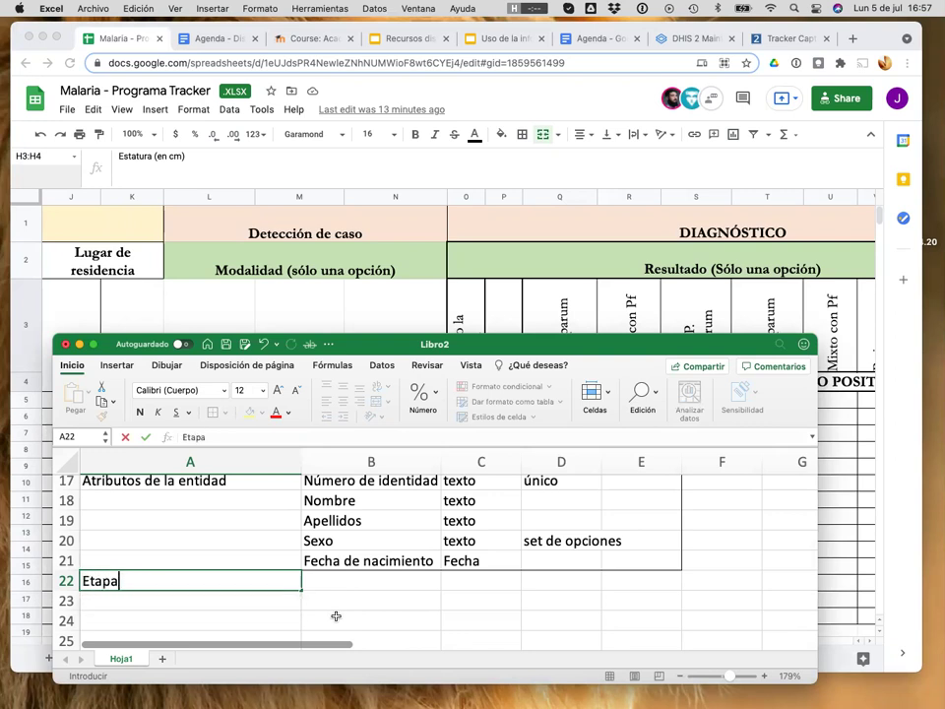
type(" 1 - Detecci´pn")
key("BackSpace")
key("BackSpace")
key("BackSpace")
key("BackSpace")
key("BackSpace")
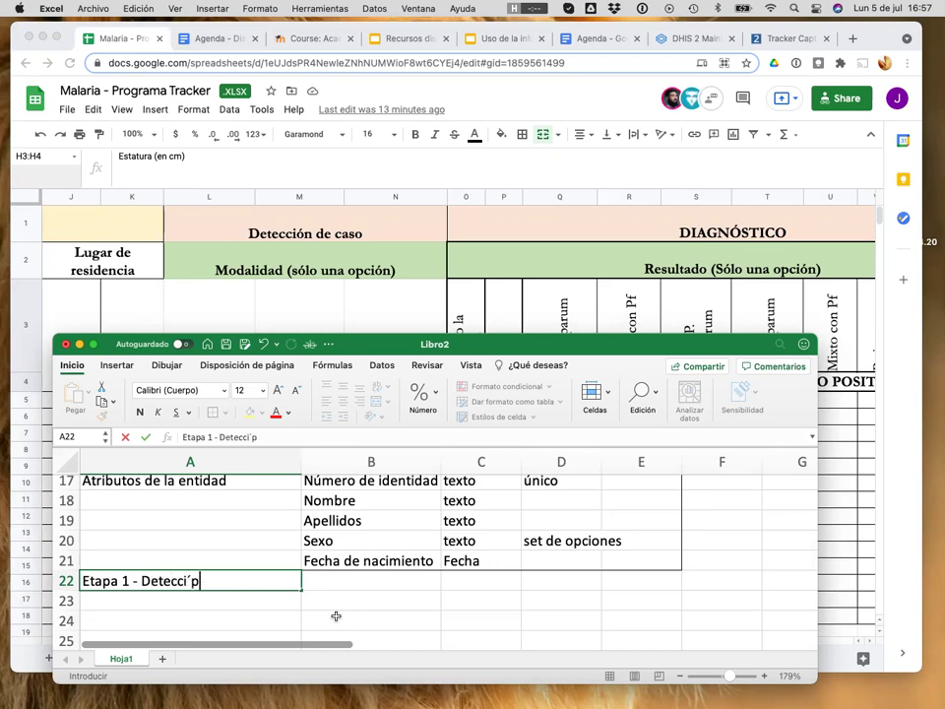
type("ión")
key("Return")
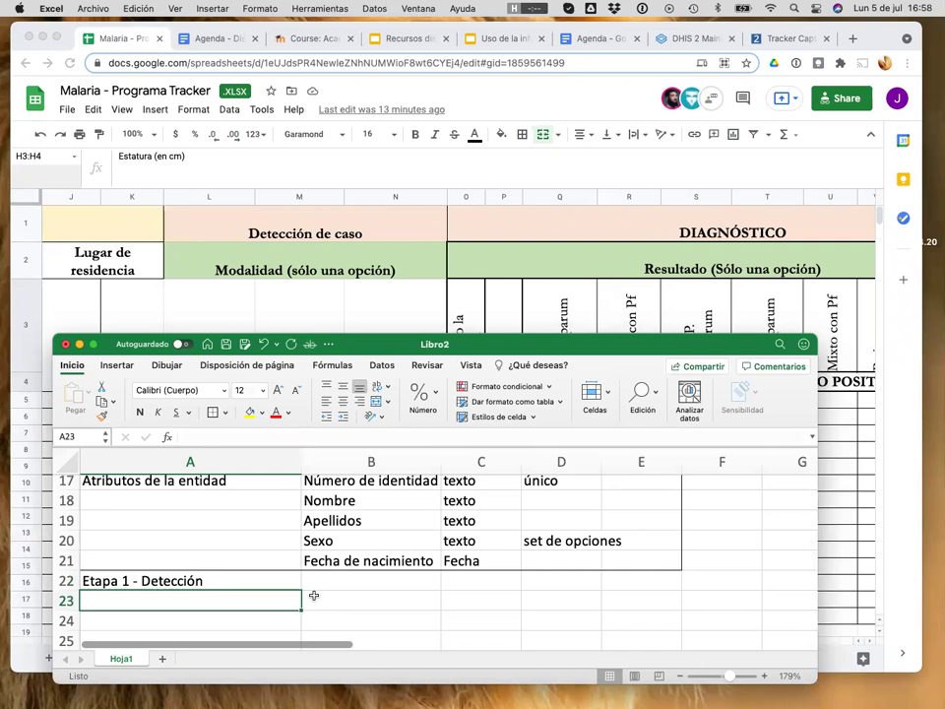
- Enter "elementos de datos" in A23 as the label below the stage name
type("elem")
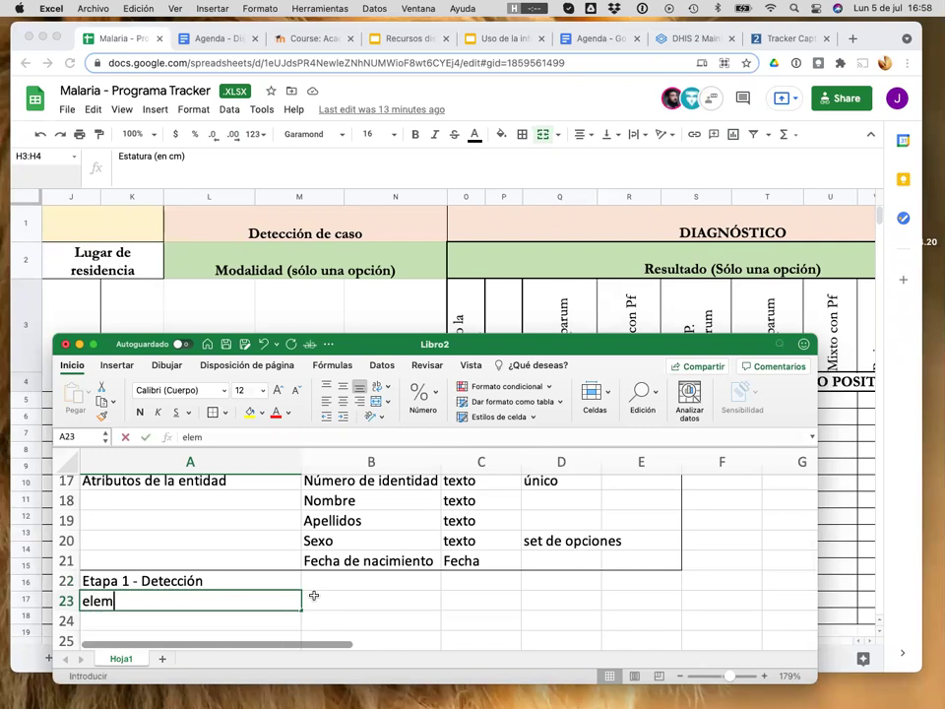
type("entos de datos")
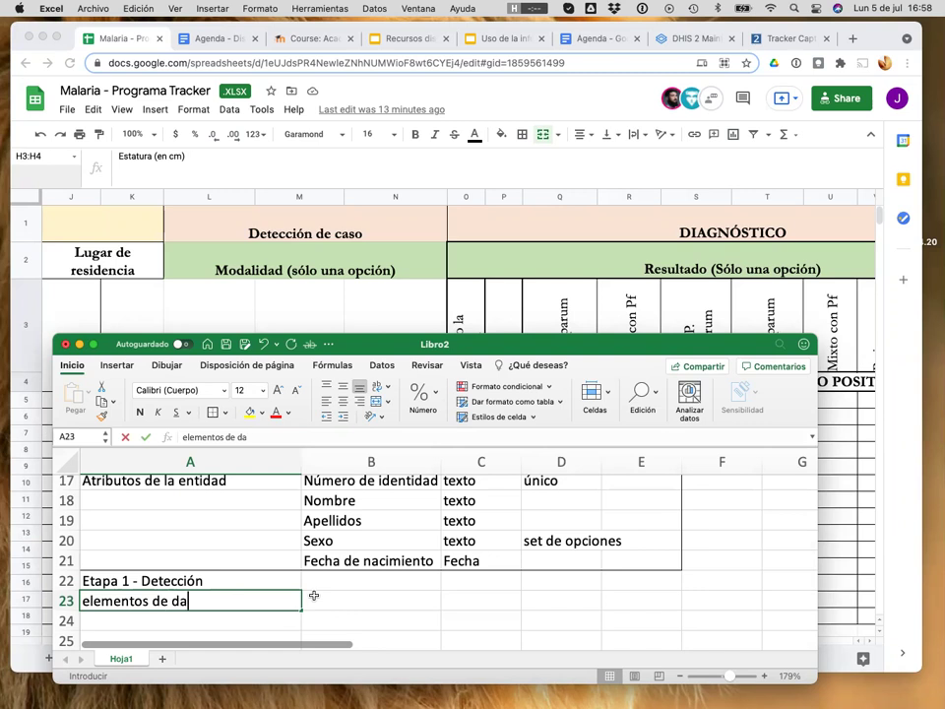
key("Return")
- Add "Edad" in B24 as the first data element of the detection stage, following the form's patient columns
key("Up")
key("Down")
key("Right")
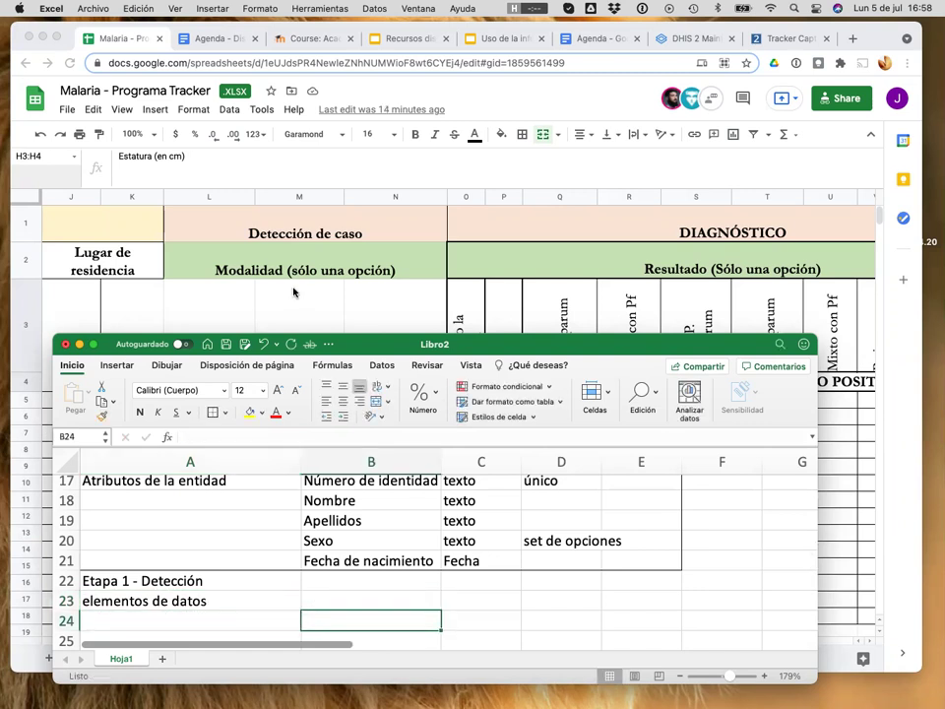
scroll(293, 292, "left", 5)
scroll(292, 291, "left", 3)
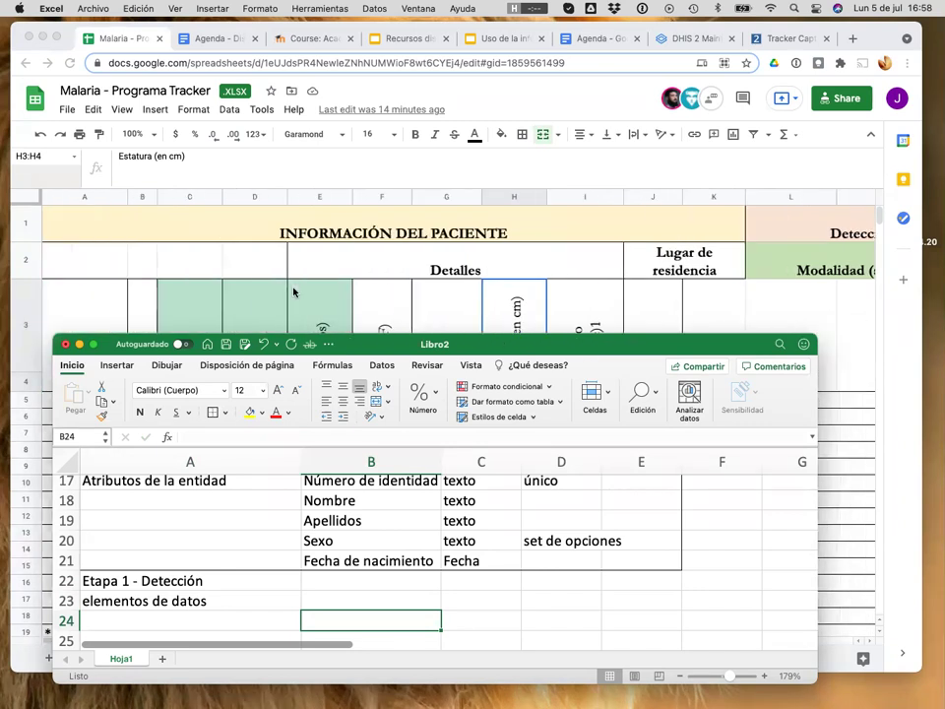
scroll(292, 291, "down", 2)
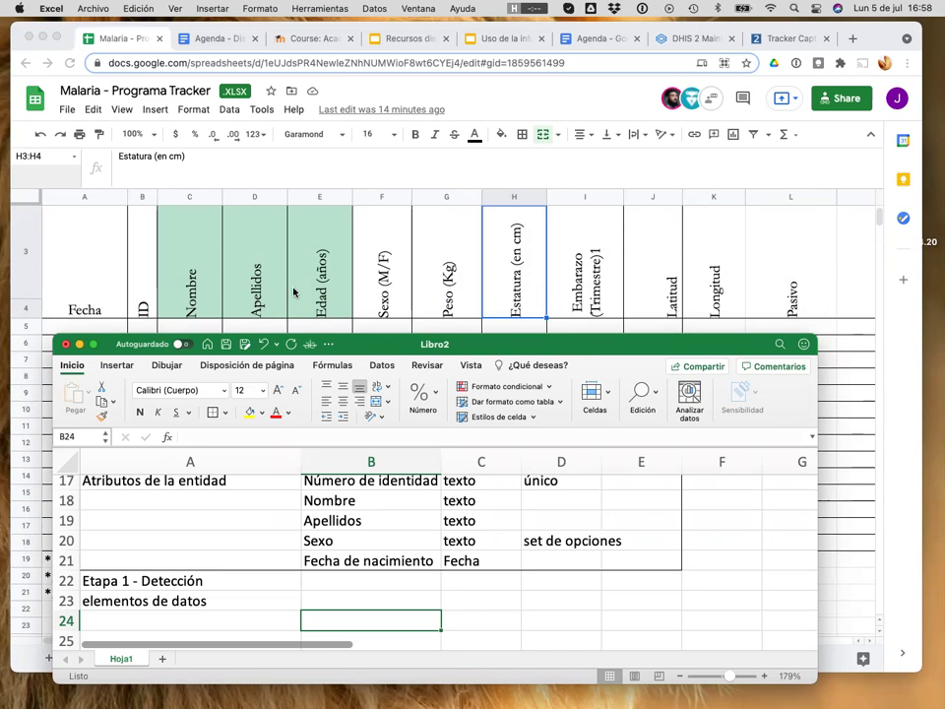
type("Edad")
key("Return")
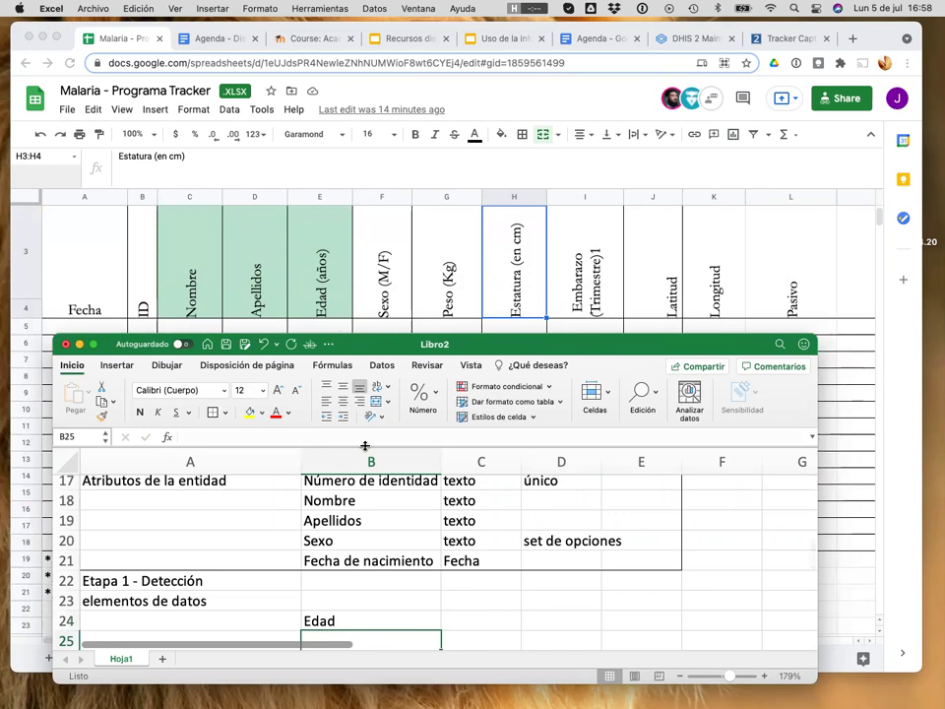
- Add "Embarazo (trimestre)" in B25 as the data element below Edad
scroll(374, 513, "down", 1)
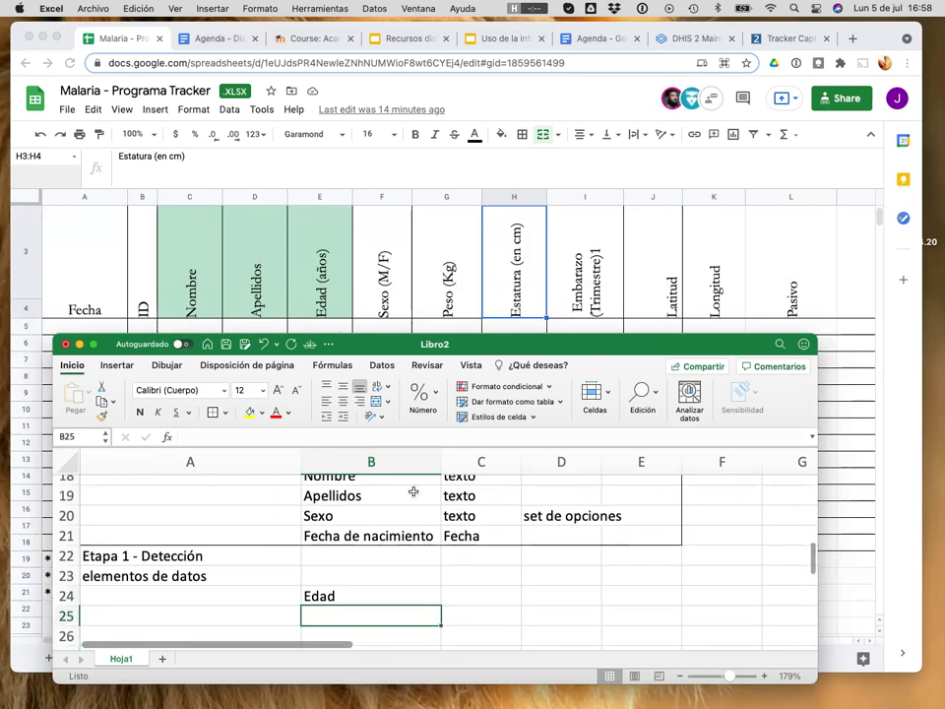
scroll(413, 274, "down", 2)
scroll(414, 317, "up", 2)
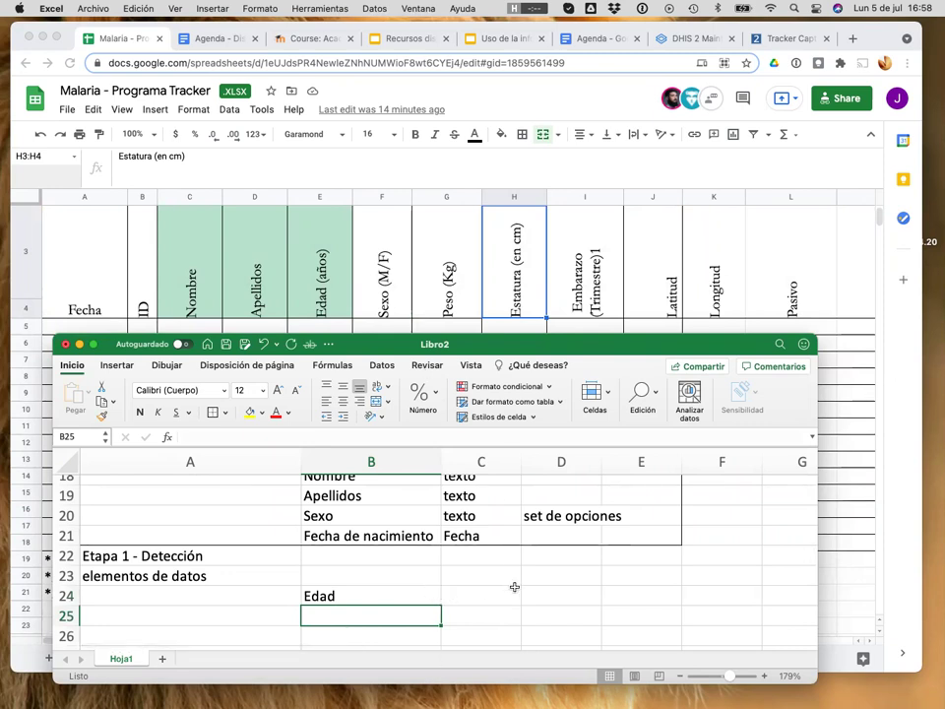
type("EEmba")
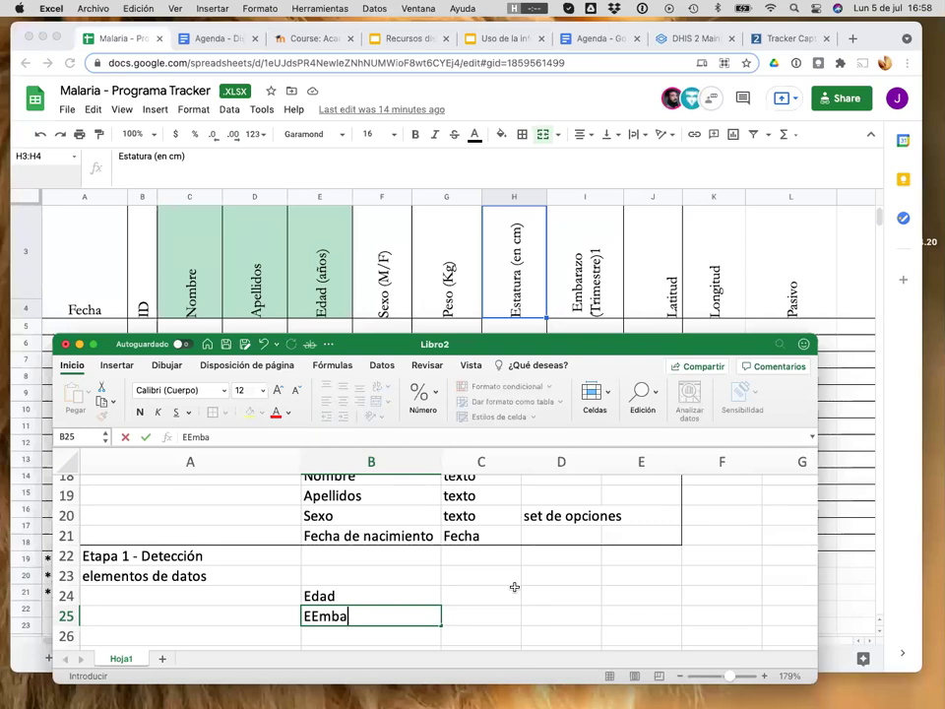
key("BackSpace")
key("BackSpace")
key("BackSpace")
key("BackSpace")
type("mbarazo (trimestre)")
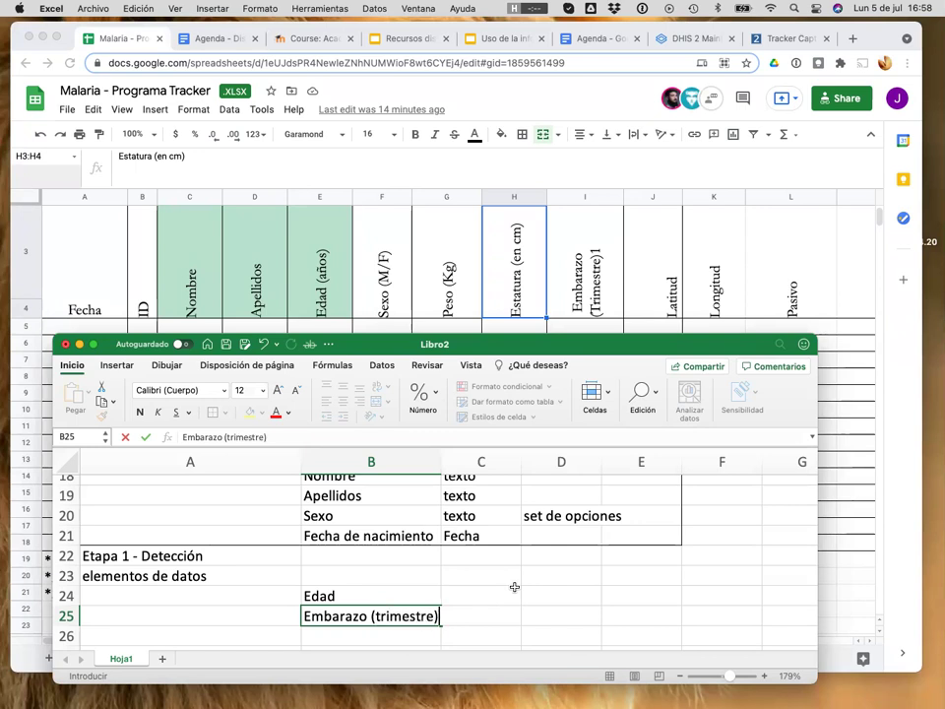
key("Return")
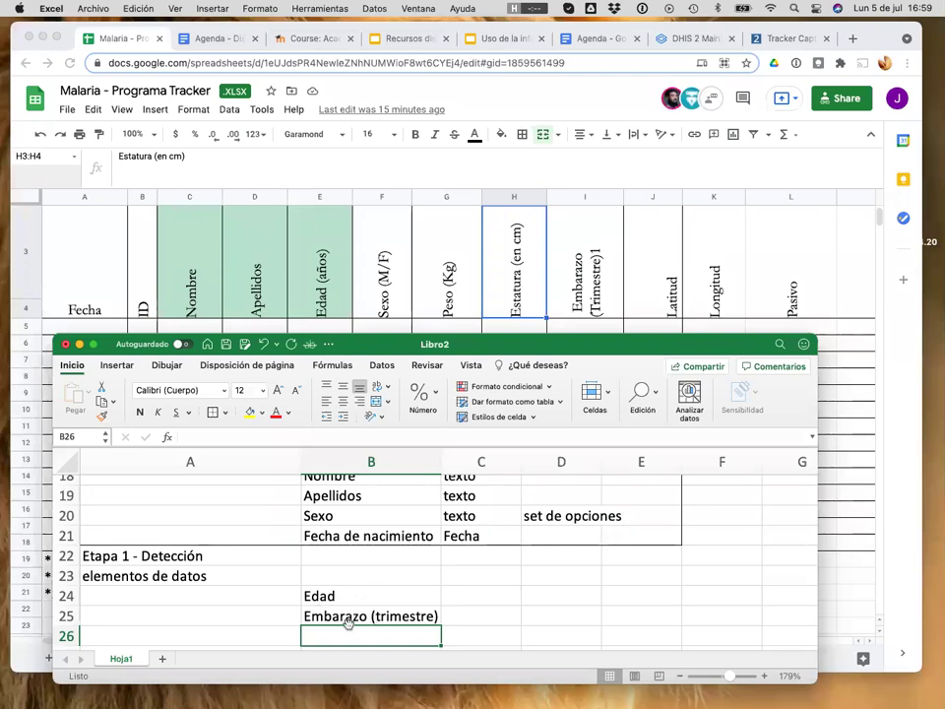
- Enter "Entero positivo" in C24 as the value type of the Edad data element
scroll(350, 618, "down", 1)
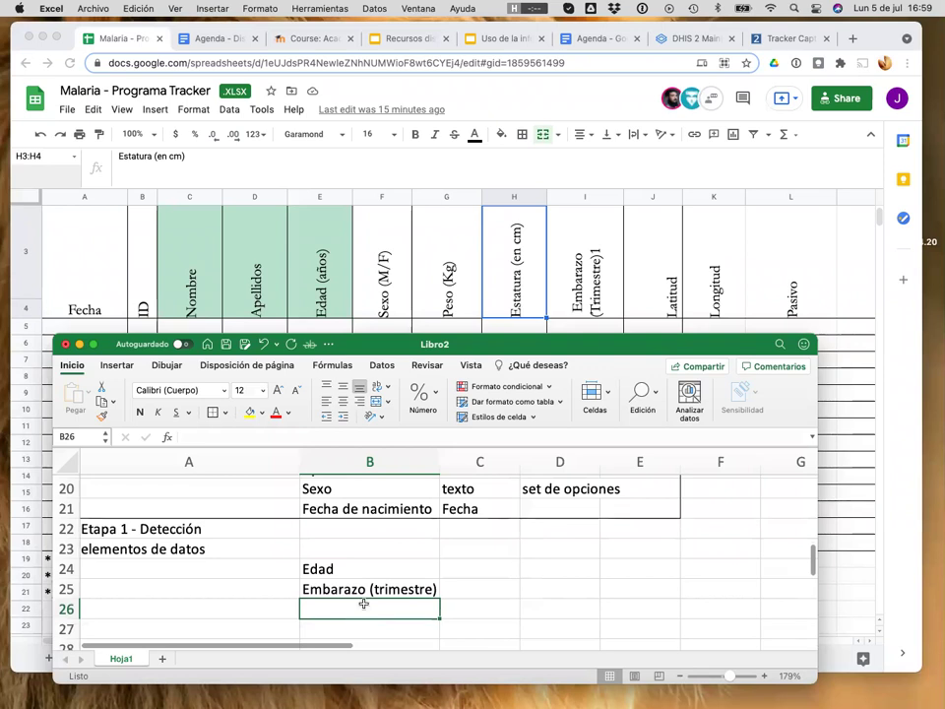
scroll(363, 604, "down", 1)
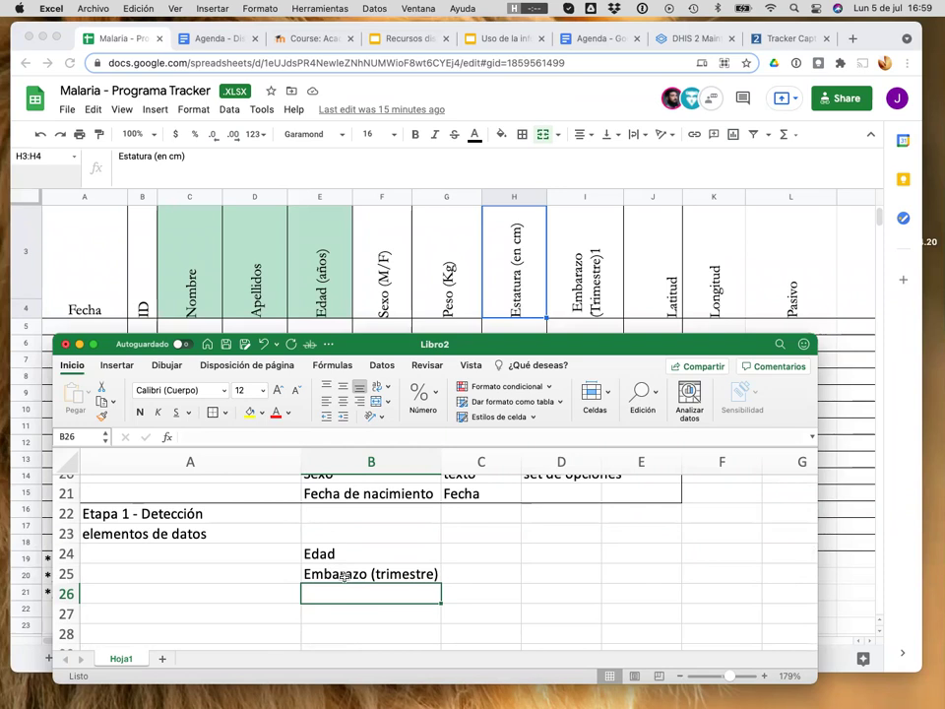
left_click(487, 552)
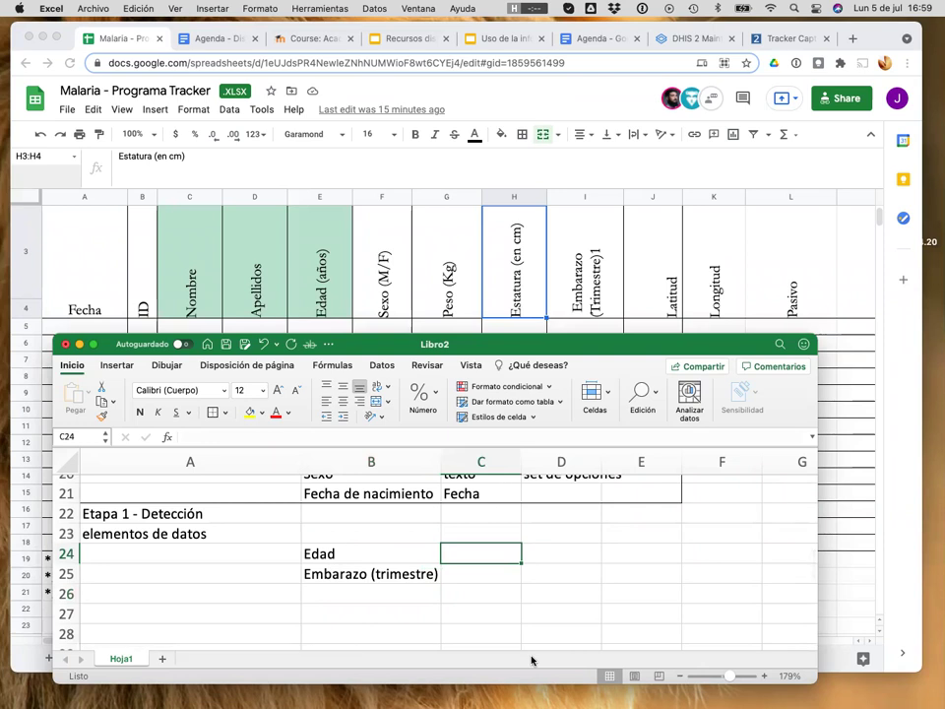
type("Entero positivo")
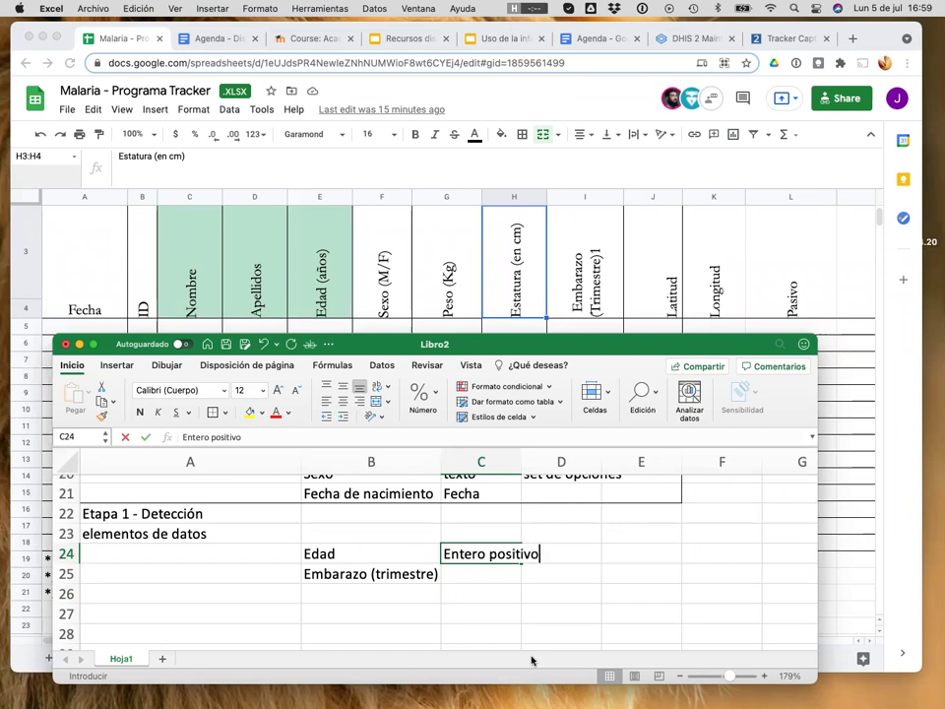
key("Return")
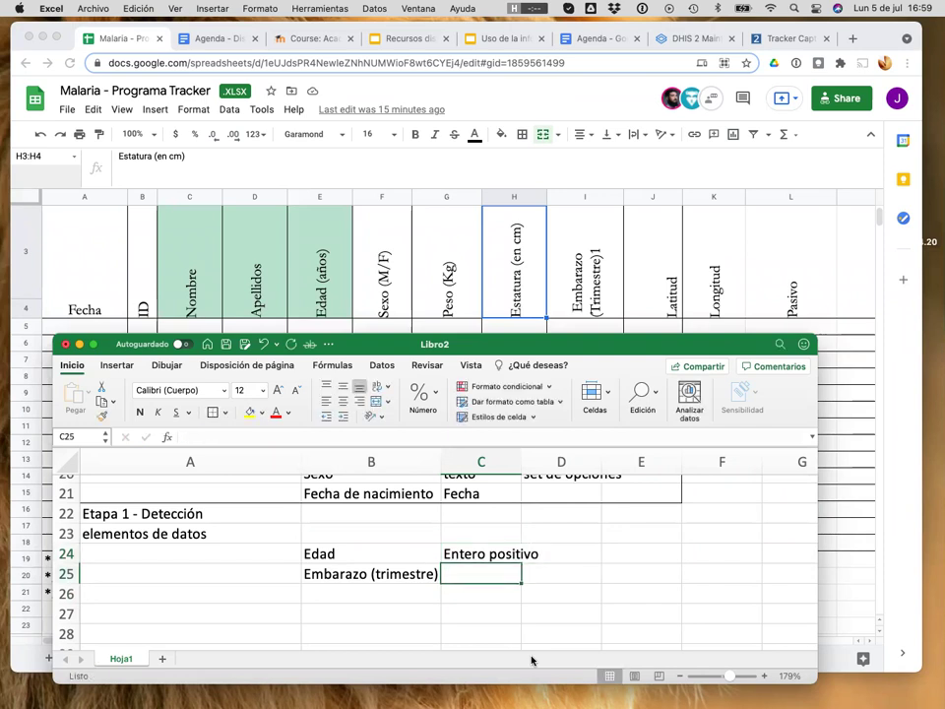
type("Texto")
key("BackSpace")
key("BackSpace")
key("BackSpace")
key("BackSpace")
key("BackSpace")
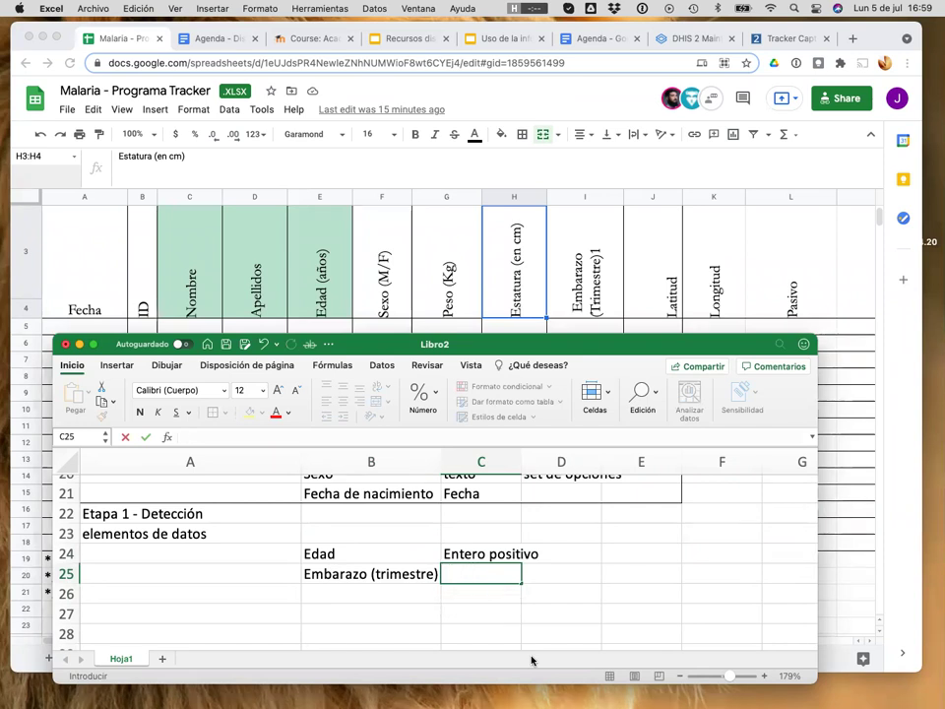
key("Return")
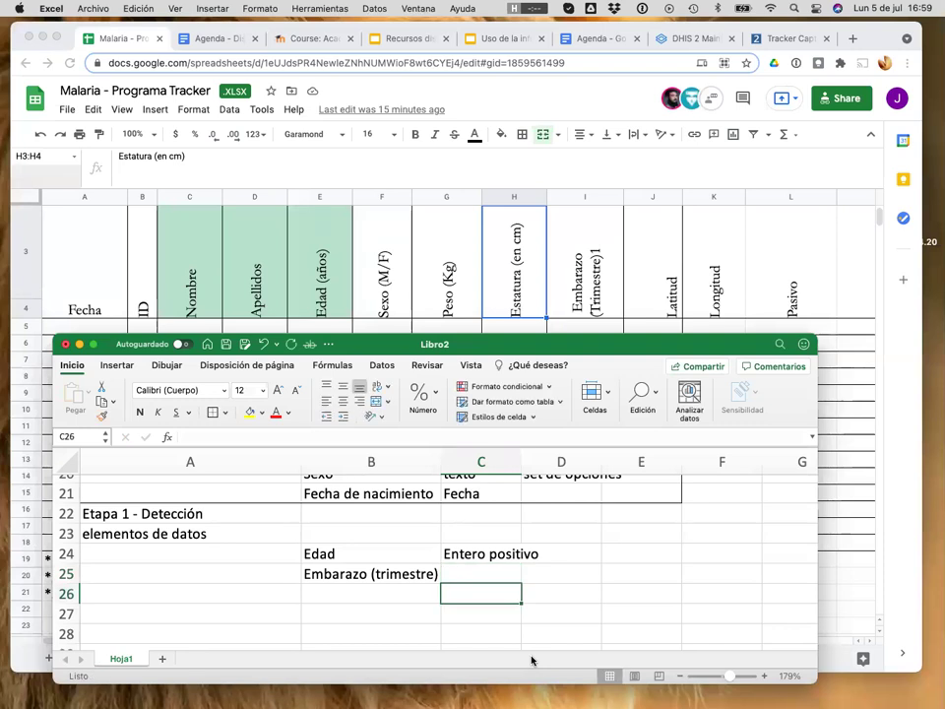
key("Up")
key("Left")
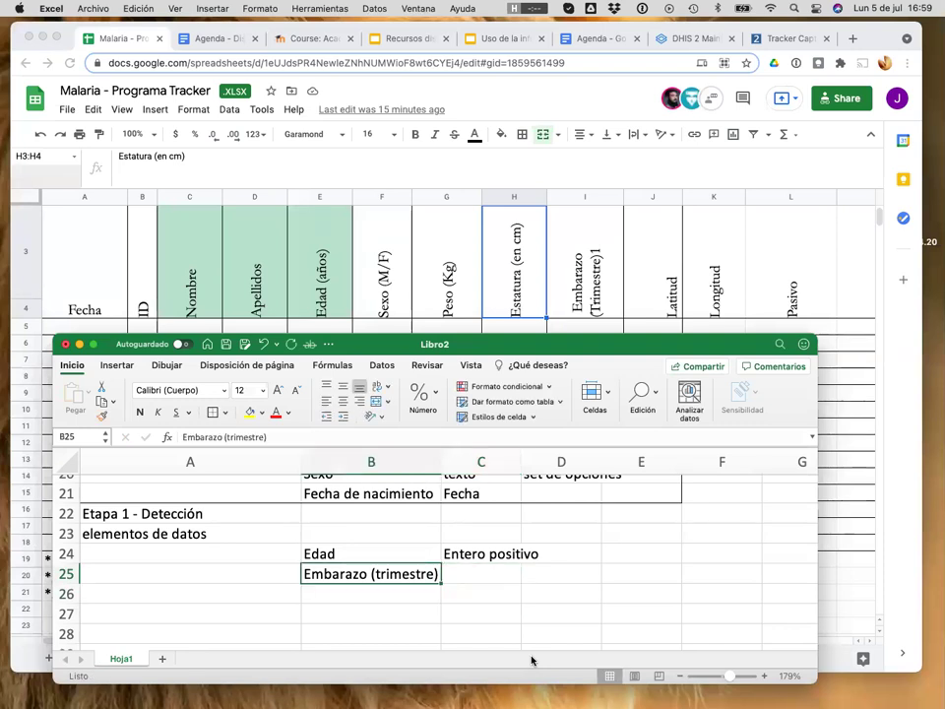
key("Right")
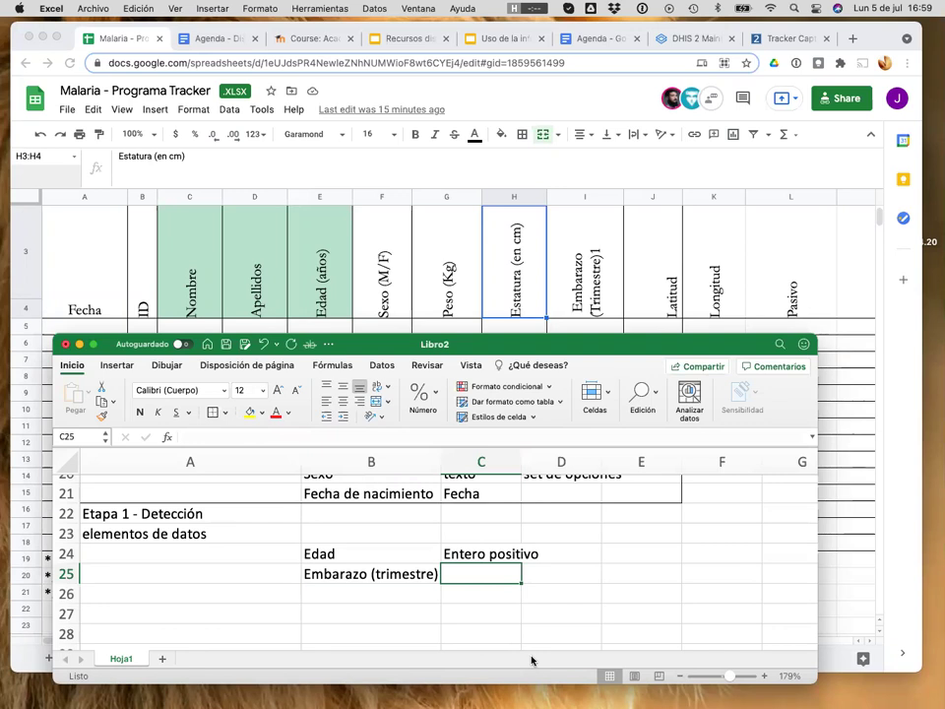
key("Left")
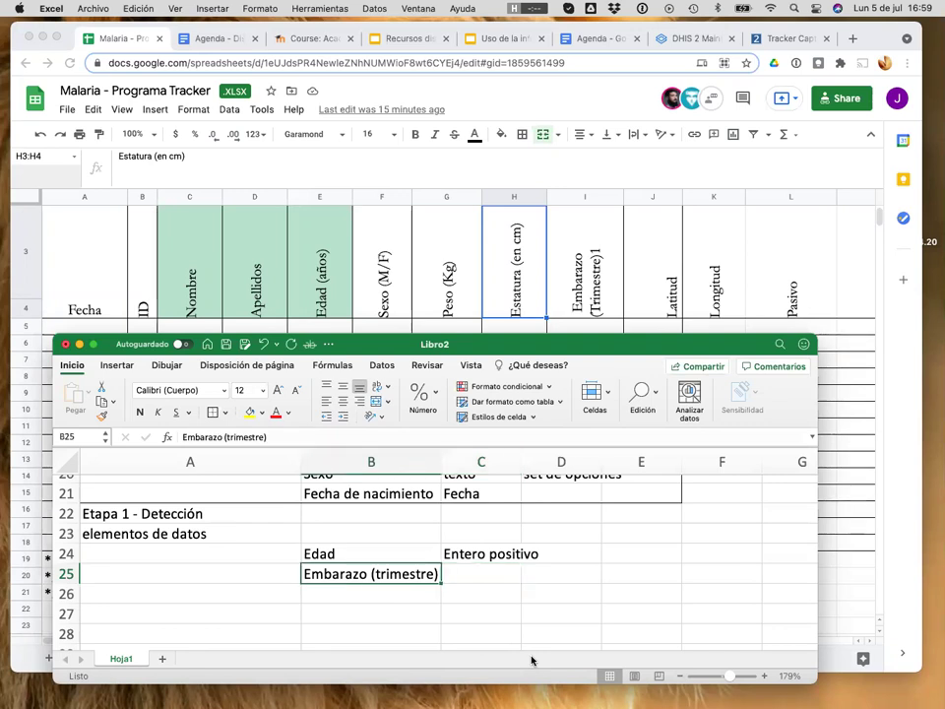
key("Right")
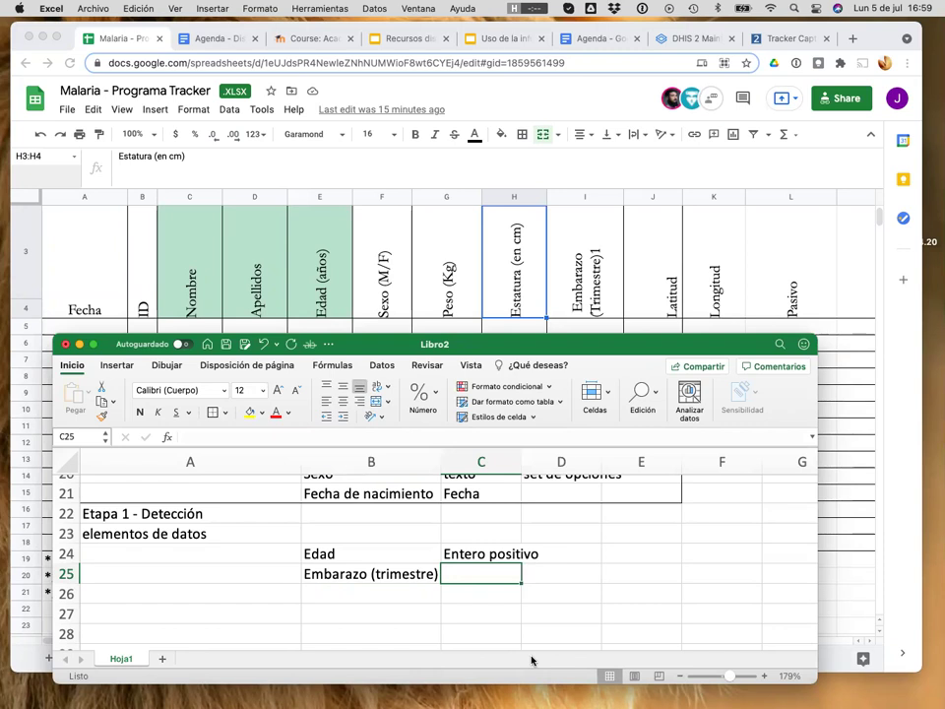
type("Bolean")
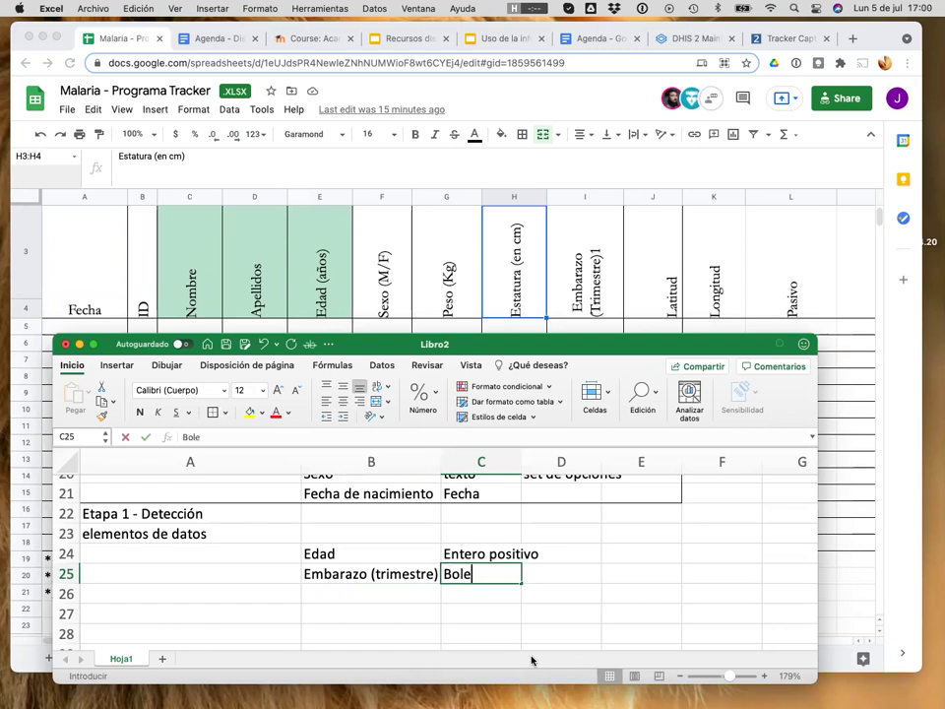
key("BackSpace")
key("BackSpace")
key("BackSpace")
key("BackSpace")
key("BackSpace")
key("BackSpace")
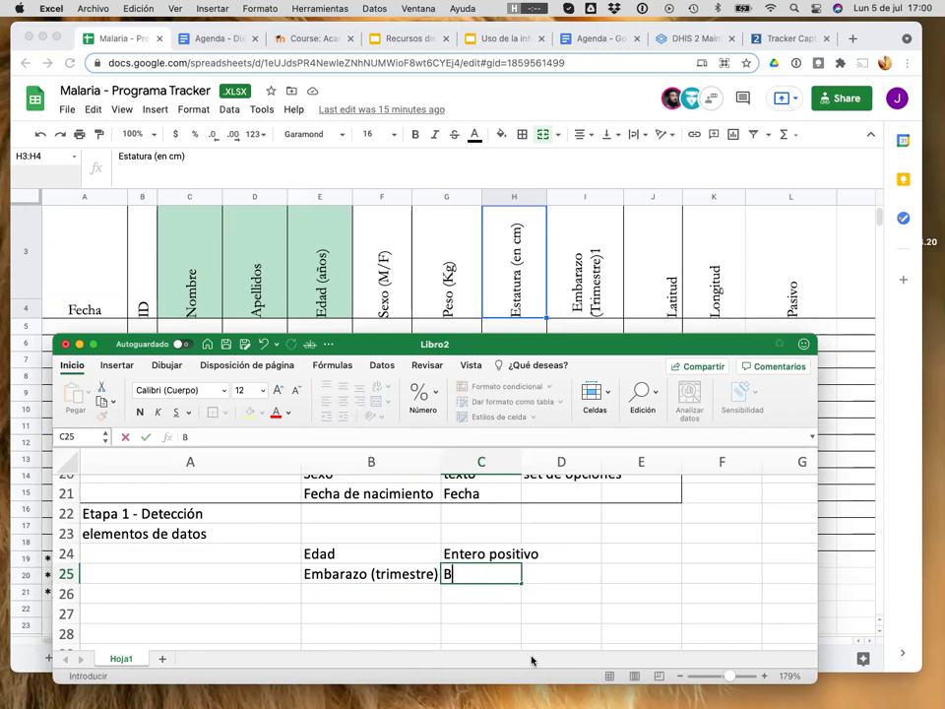
- Enter "Si/No" in C25 as the value type of the Embarazo (trimestre) data element
type("Si/&")
key("BackSpace")
type("No")
key("Return")
- Add "Trimestre" in B26 as a separate data element below Embarazo (trimestre)
key("Left")
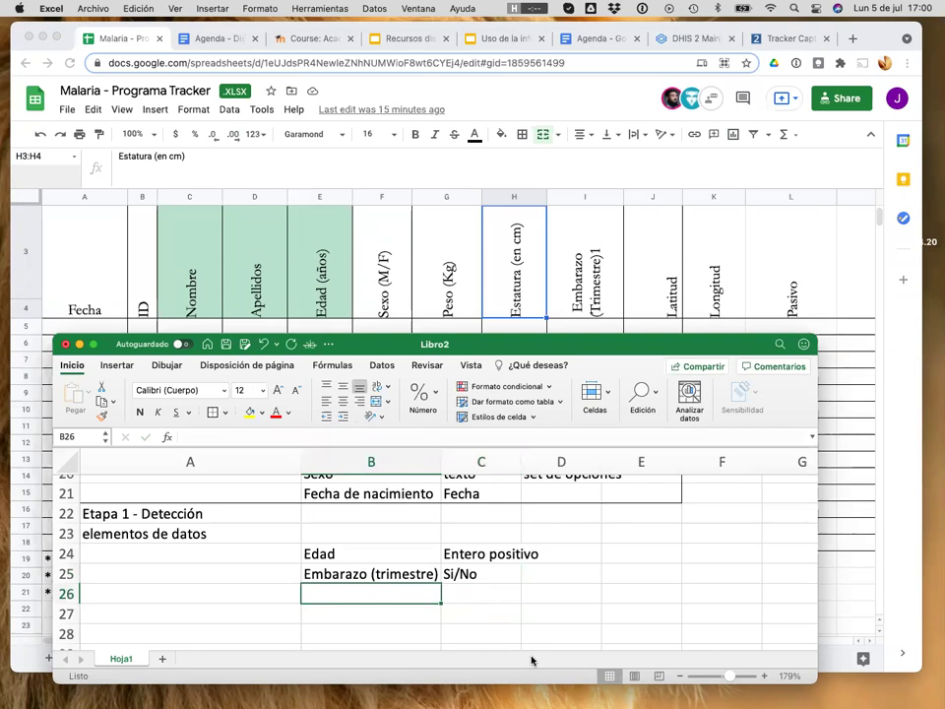
type("Tri")
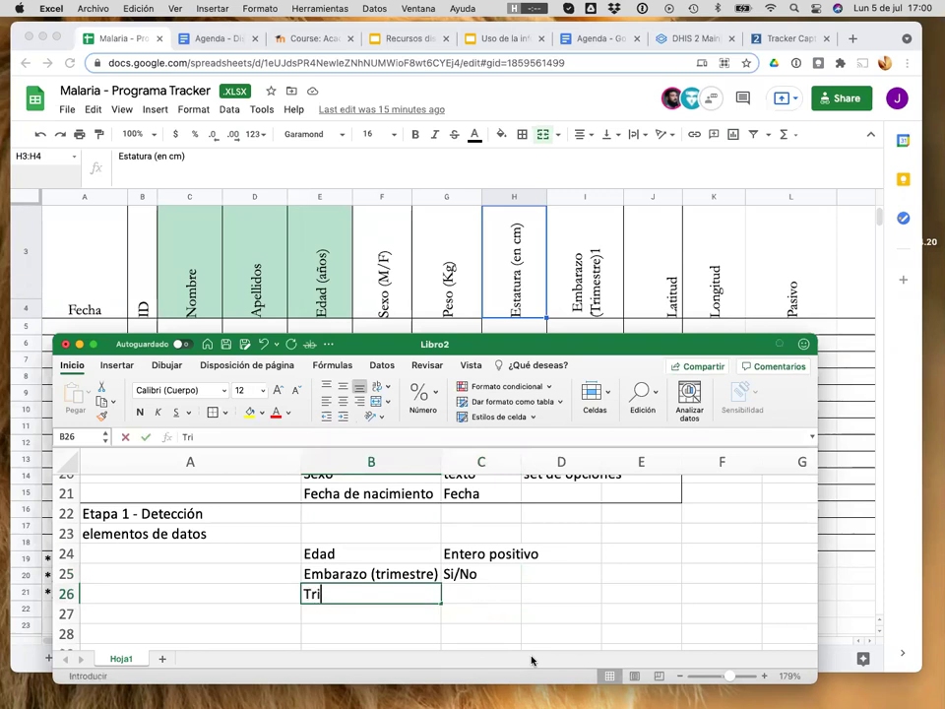
type("mestre")
key("Return")
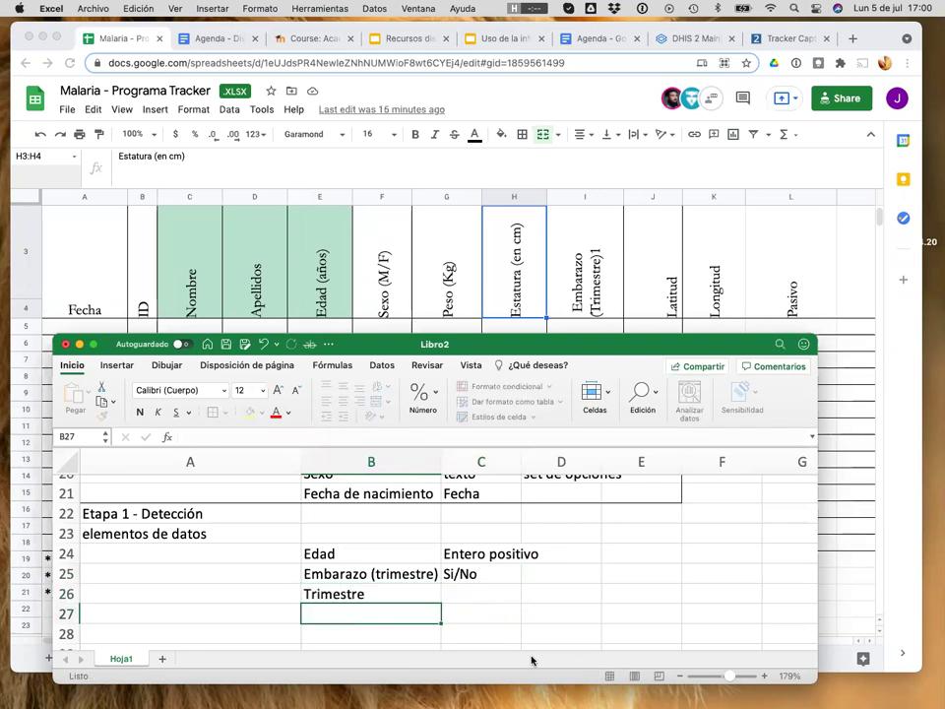
- Enter "Entero positivo" in C26 as the value type of the Trimestre data element
key("Up")
key("Right")
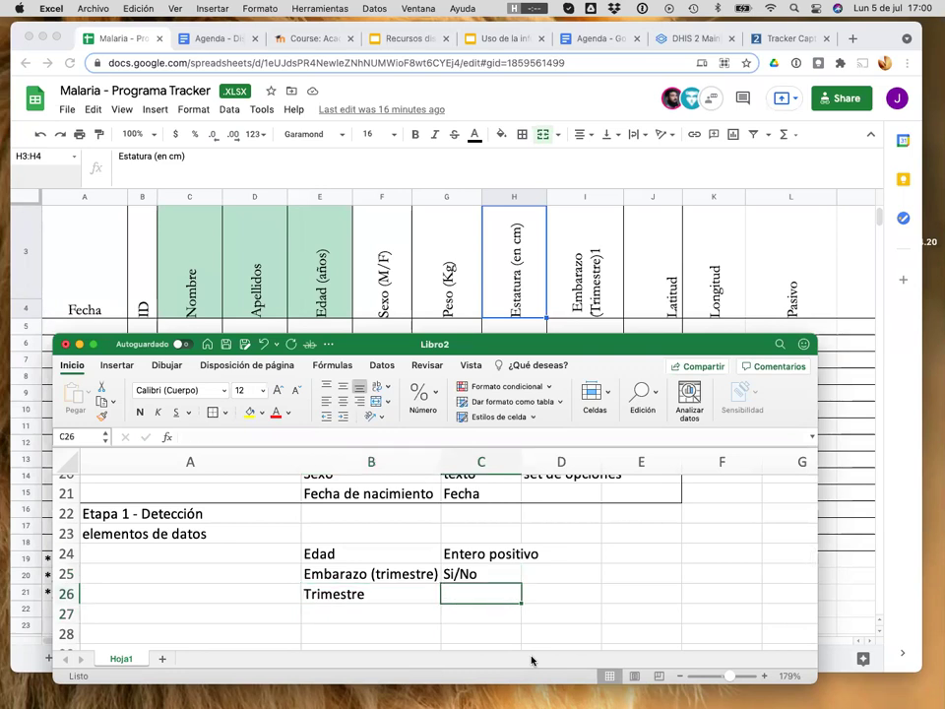
type("entere")
key("BackSpace")
key("BackSpace")
key("BackSpace")
type("ro")
key("BackSpace")
key("BackSpace")
type("eeo")
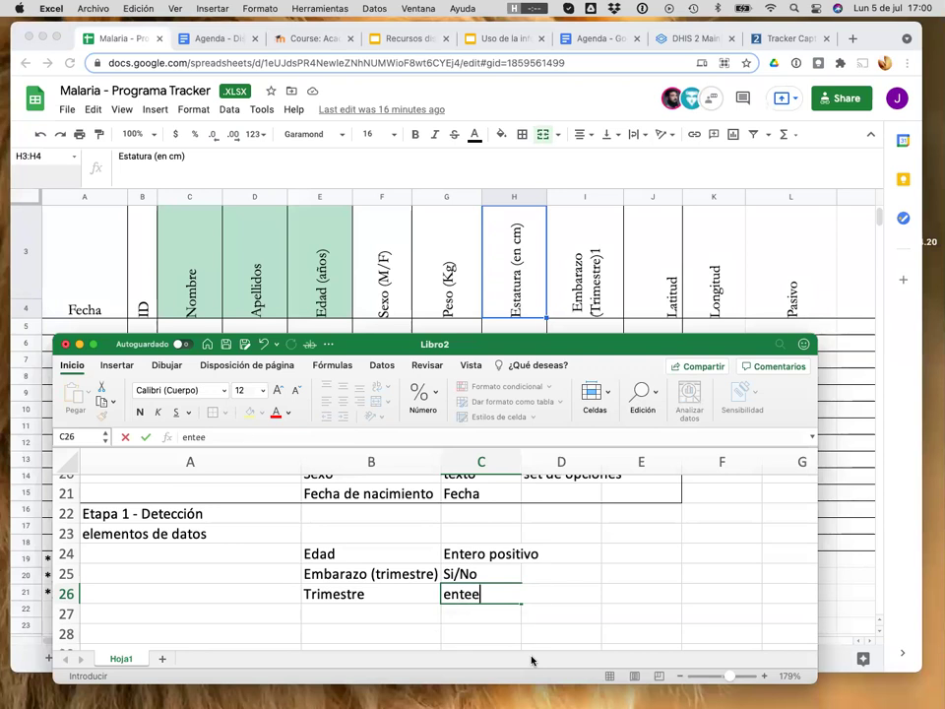
key("BackSpace")
key("BackSpace")
type("ro")
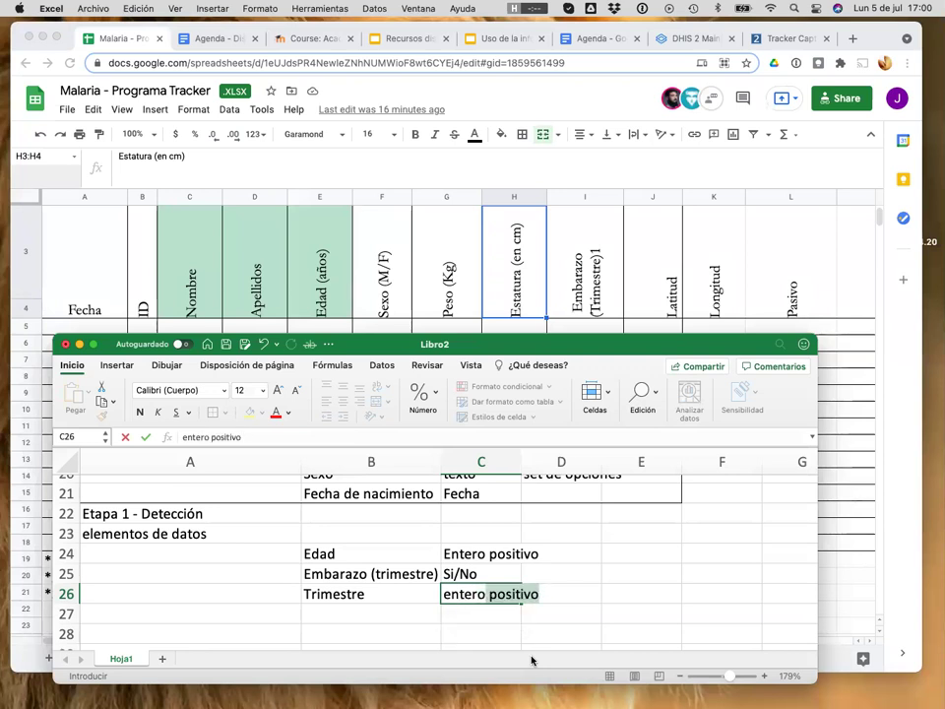
key("Tab")
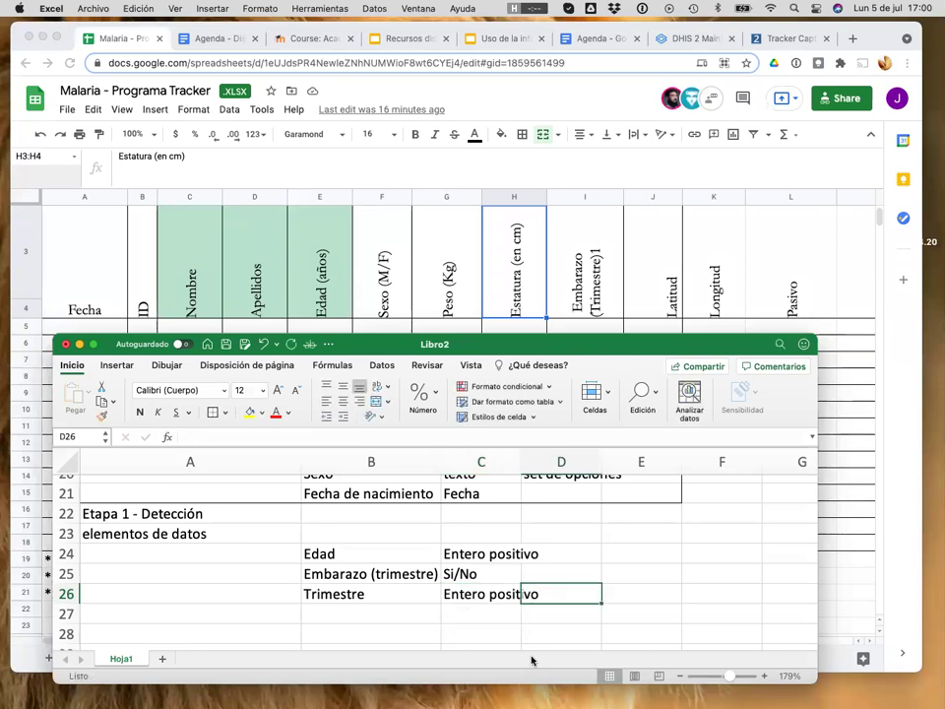
key("Left")
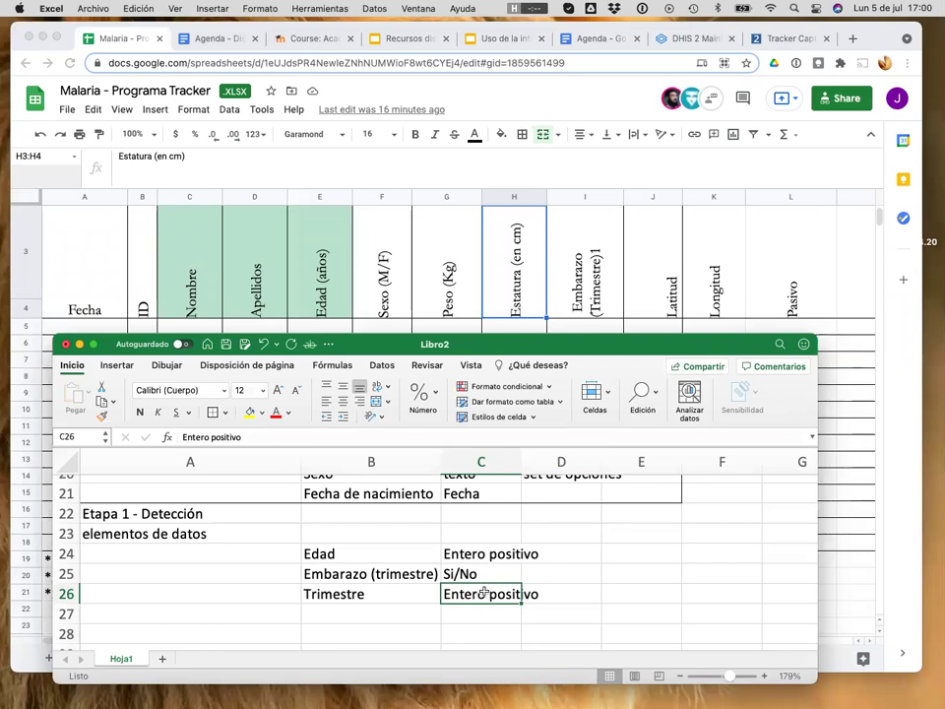
left_click(403, 599)
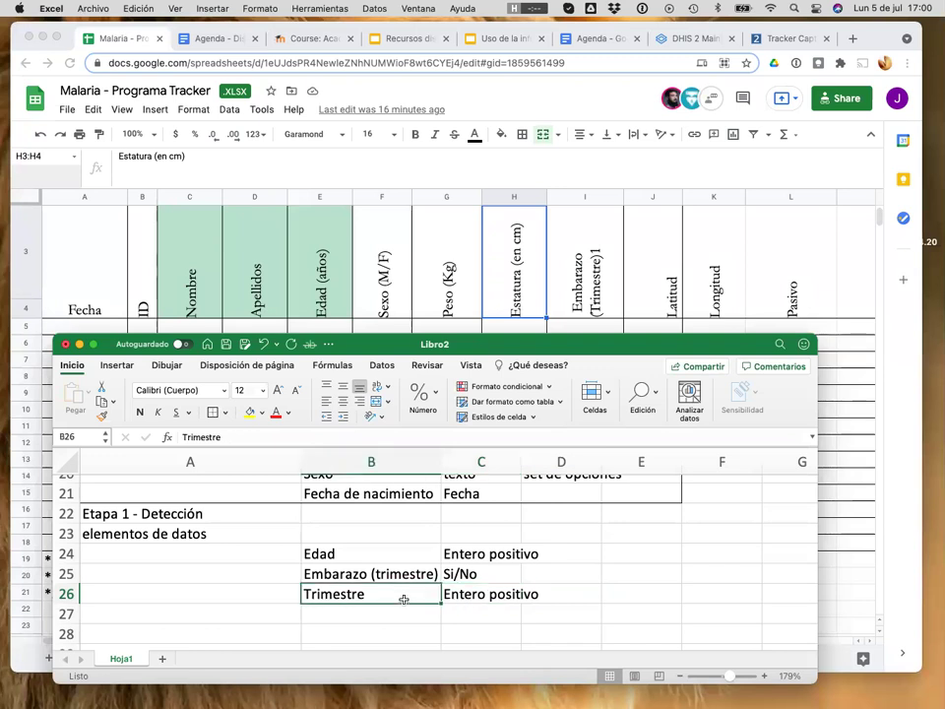
scroll(403, 600, "down", 1)
scroll(431, 593, "up", 1)
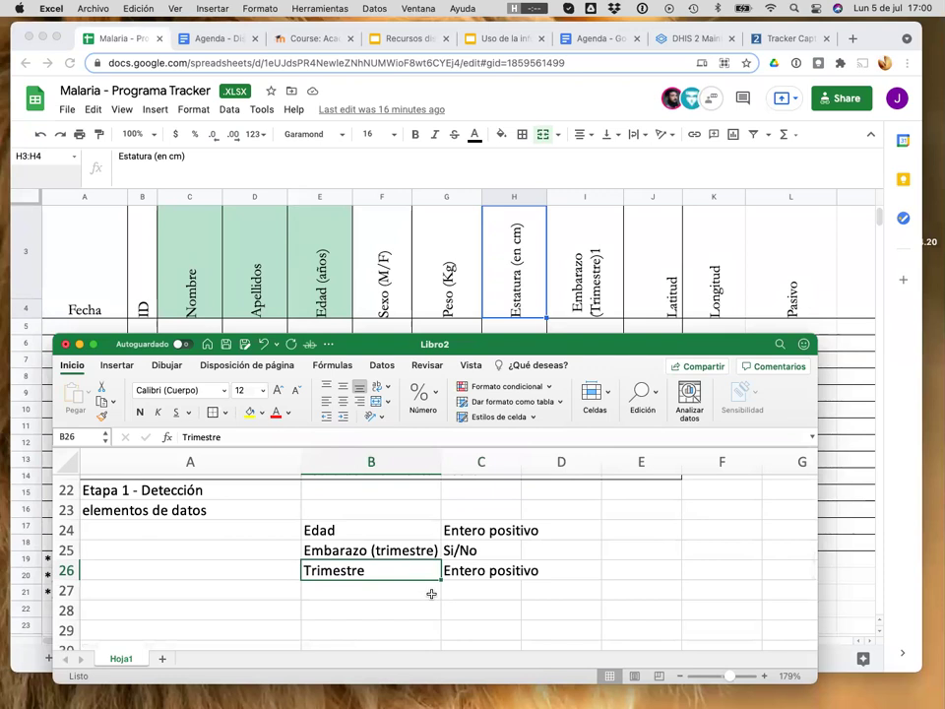
left_click(417, 590)
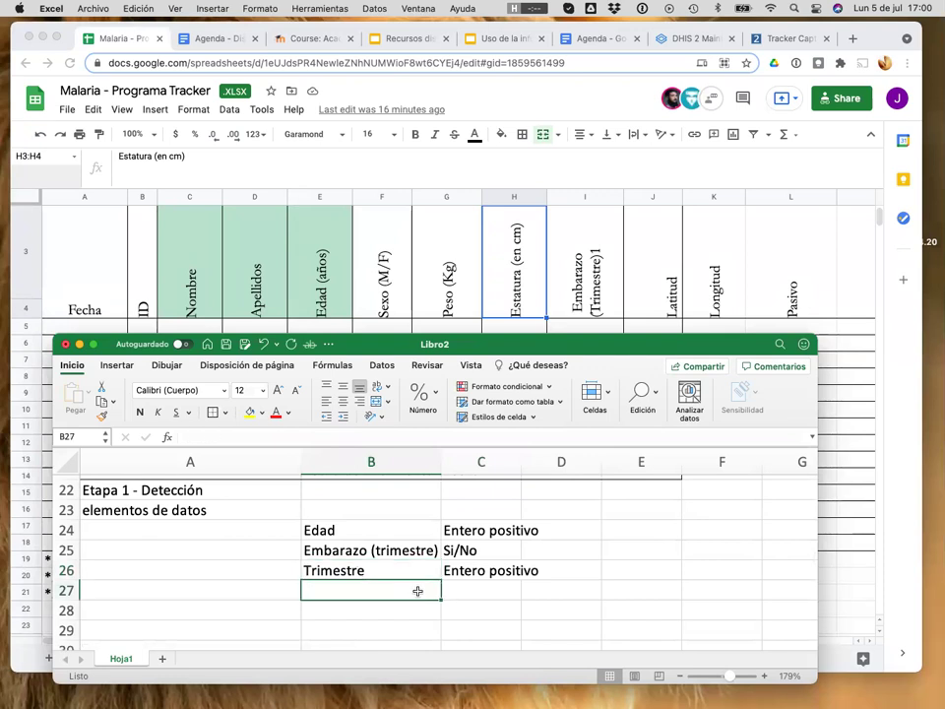
left_click(478, 570)
left_click(408, 577)
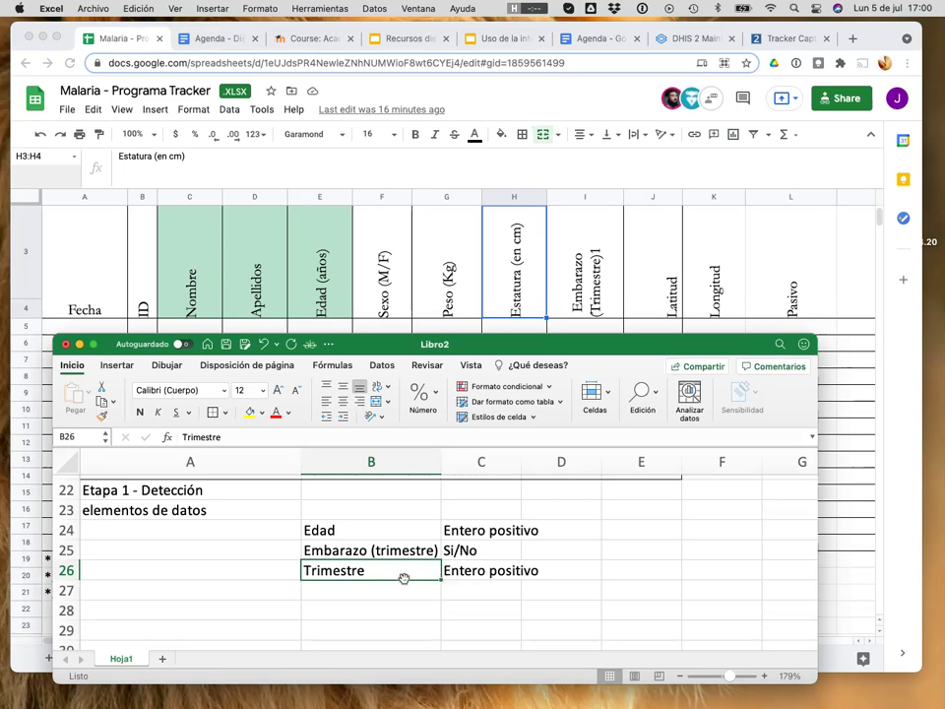
left_click(480, 558)
left_click(472, 588)
- Extend the Trimestre value type in C26 to read "Entero positivo / Texto"
left_click(463, 571)
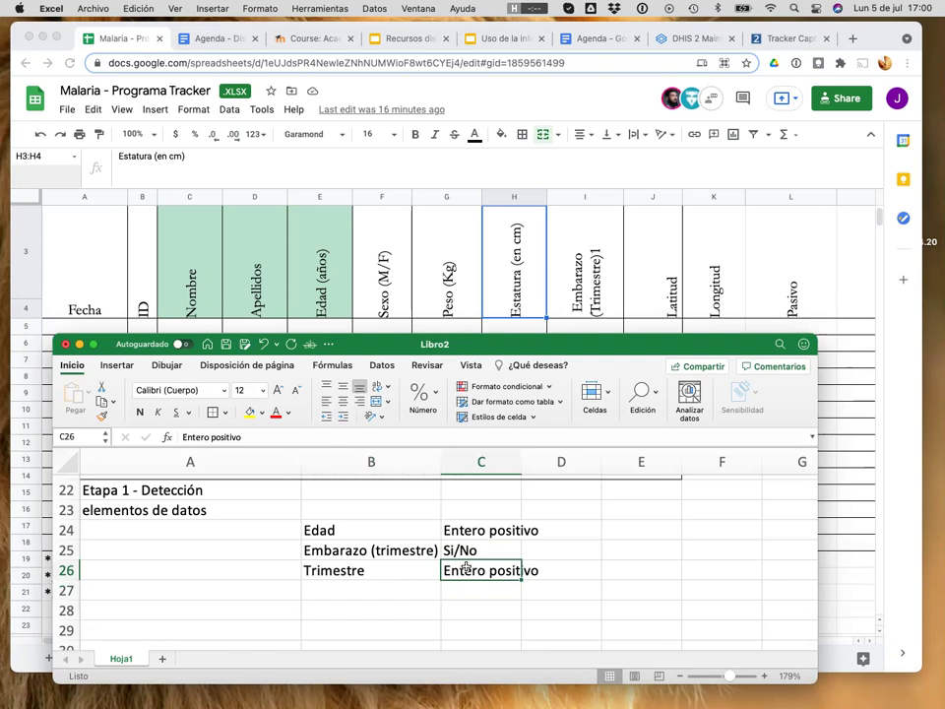
left_click(282, 436)
type("/")
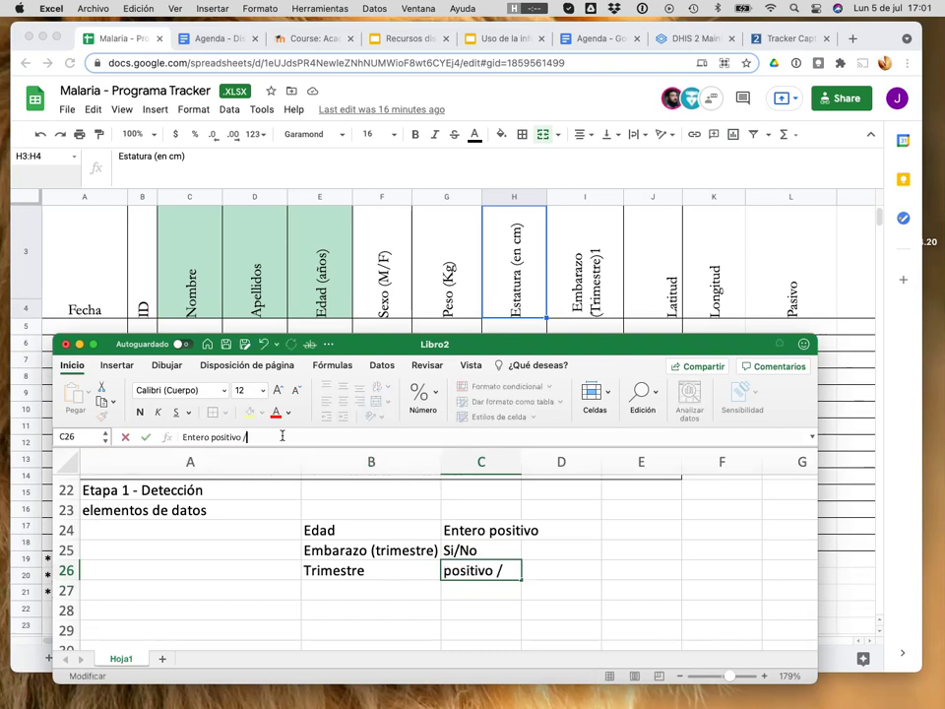
type(" Texto")
key("Return")
- Enter "set de opciones" in D26 beside the value type of the Trimestre data element
key("Up")
key("Right")
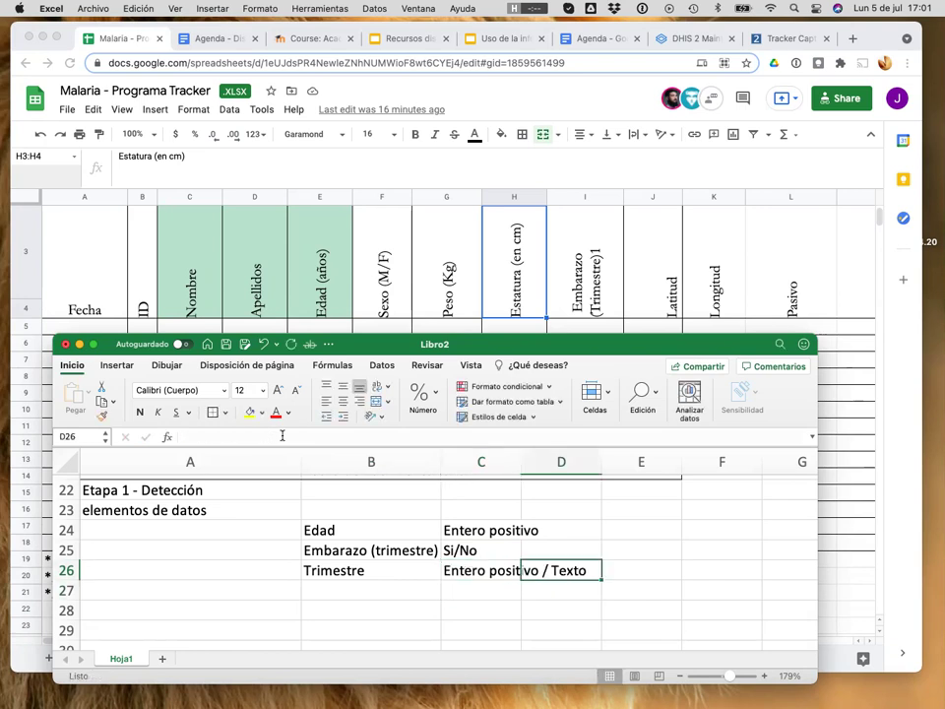
type("Set de")
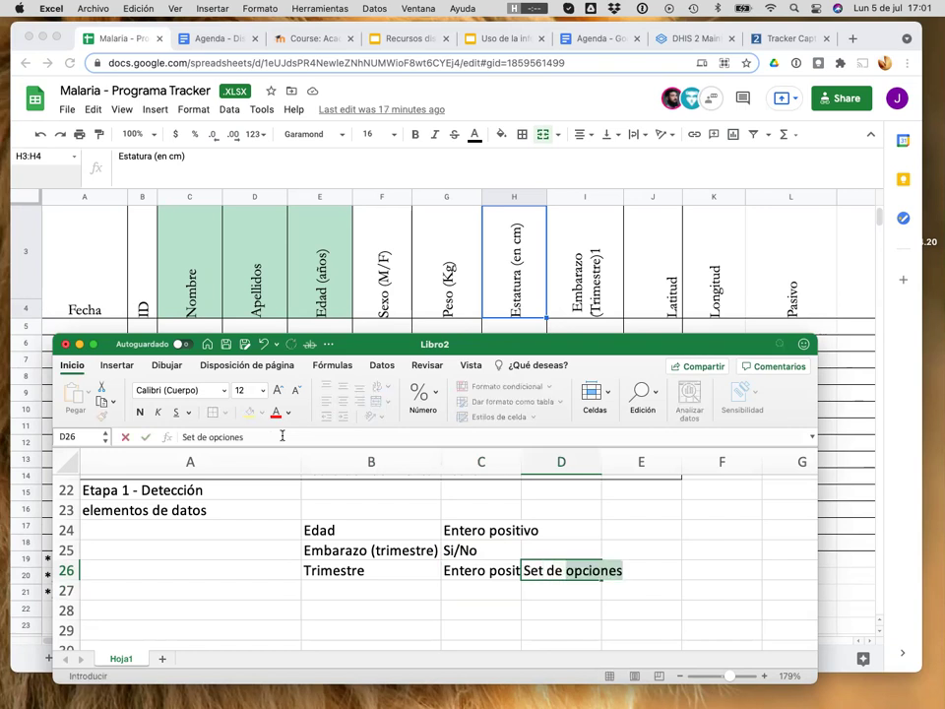
key("Return")
key("Up")
key("Left")
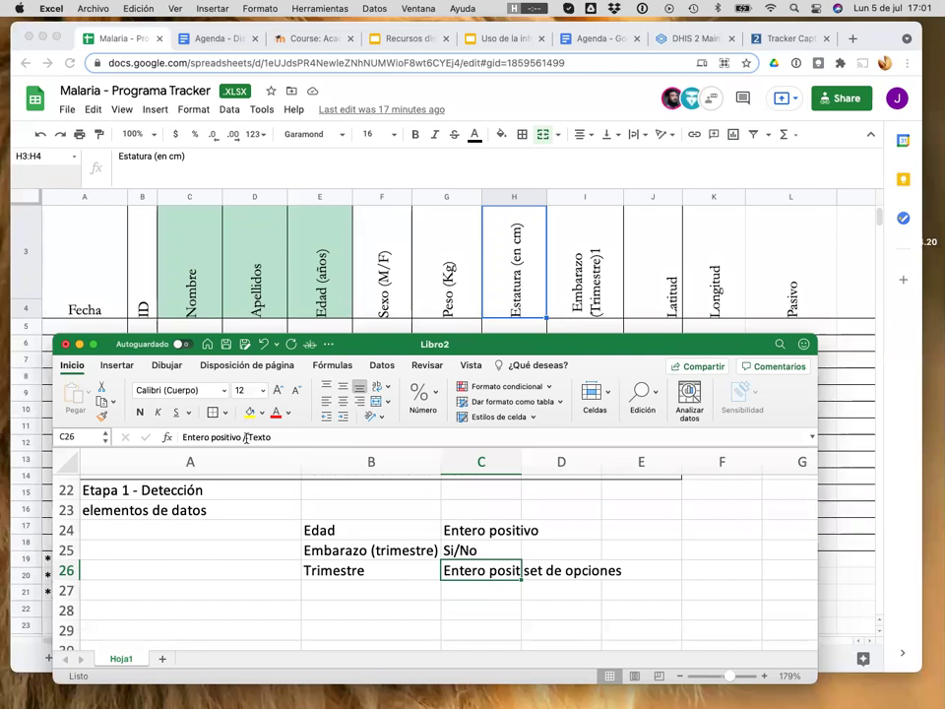
left_click(380, 590)
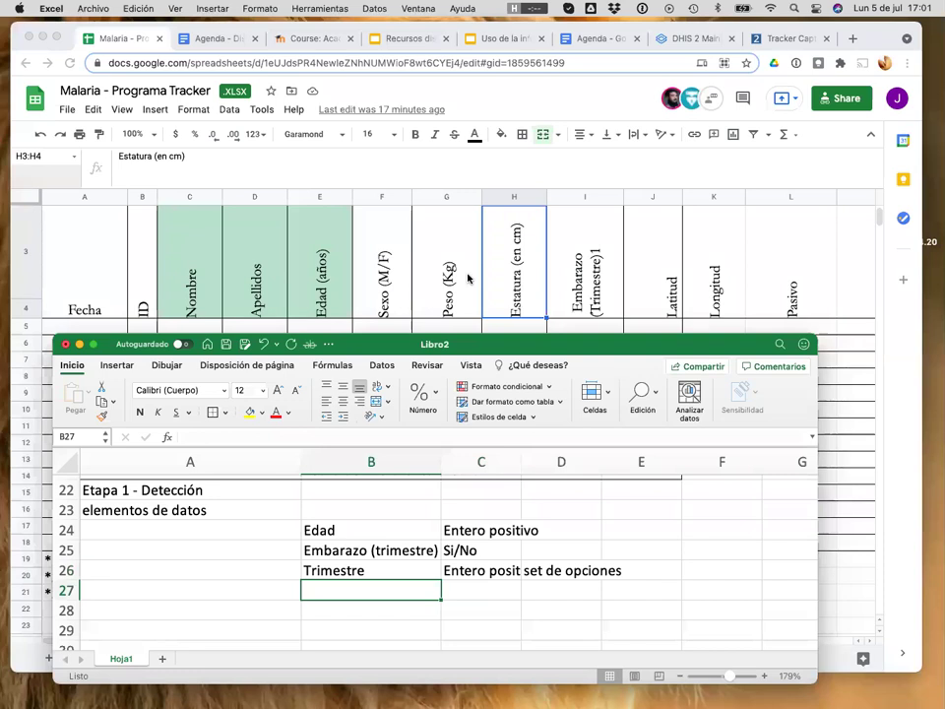
scroll(468, 279, "down", 3)
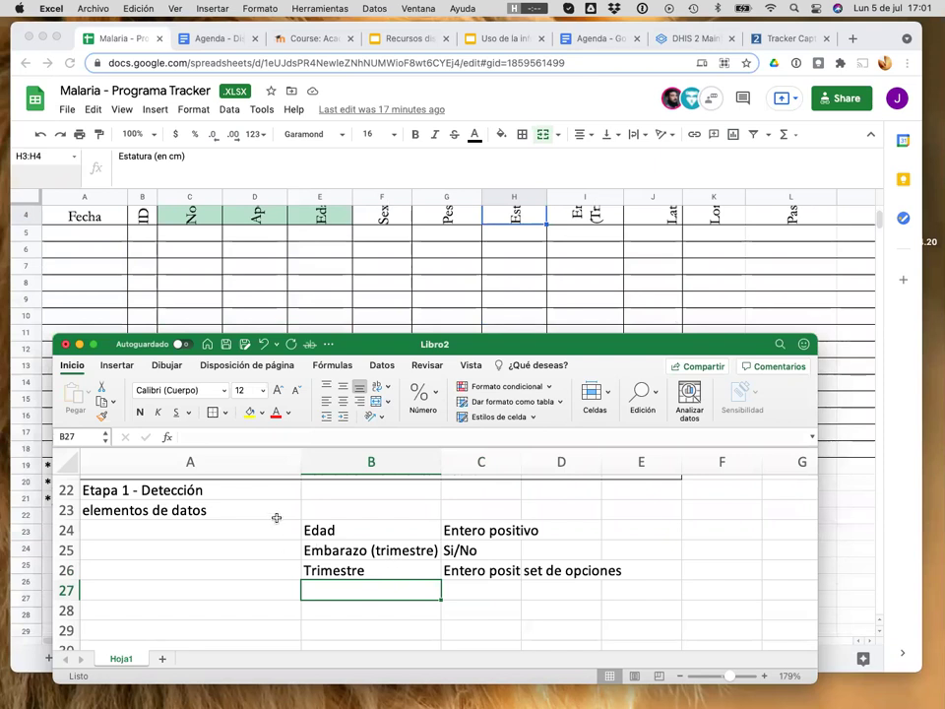
- Start the entry "Captura de co" in B22, beside the Etapa 1 - Detección stage name
left_click(272, 488)
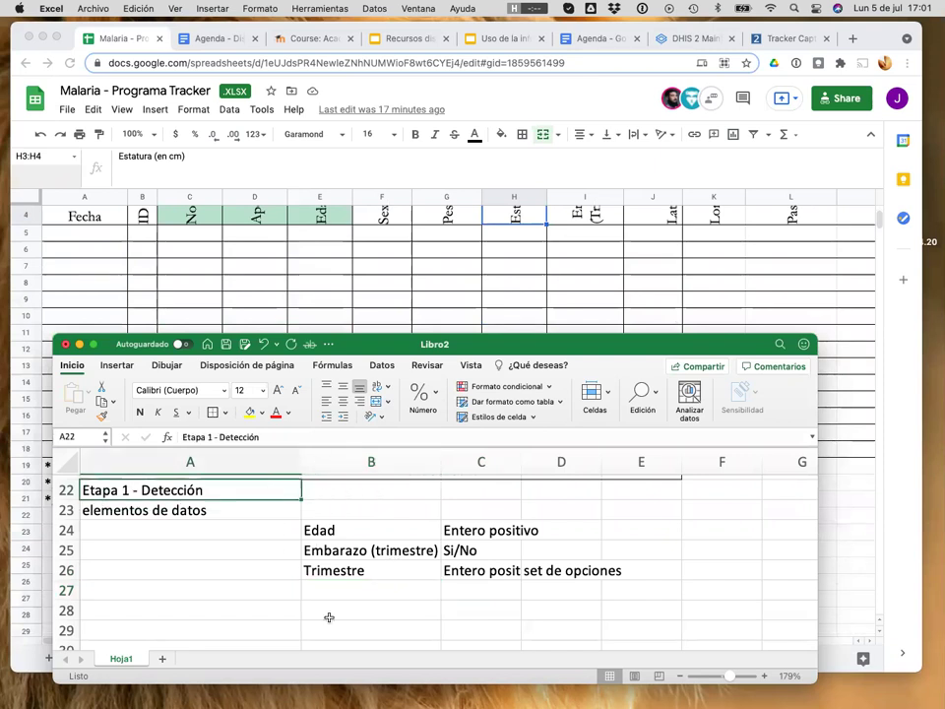
key("Up")
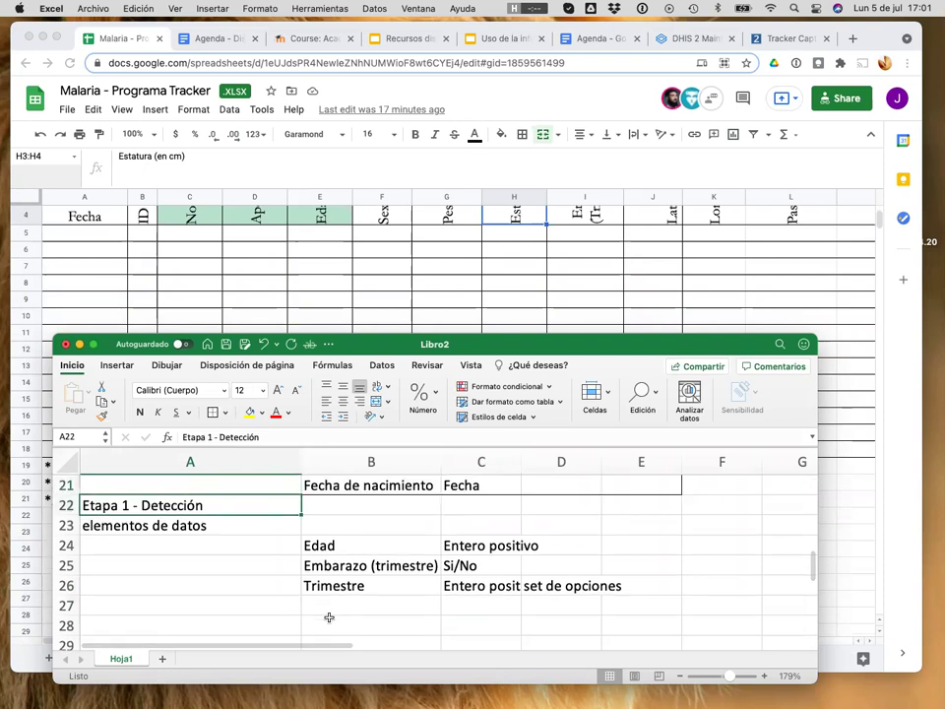
left_click(371, 502)
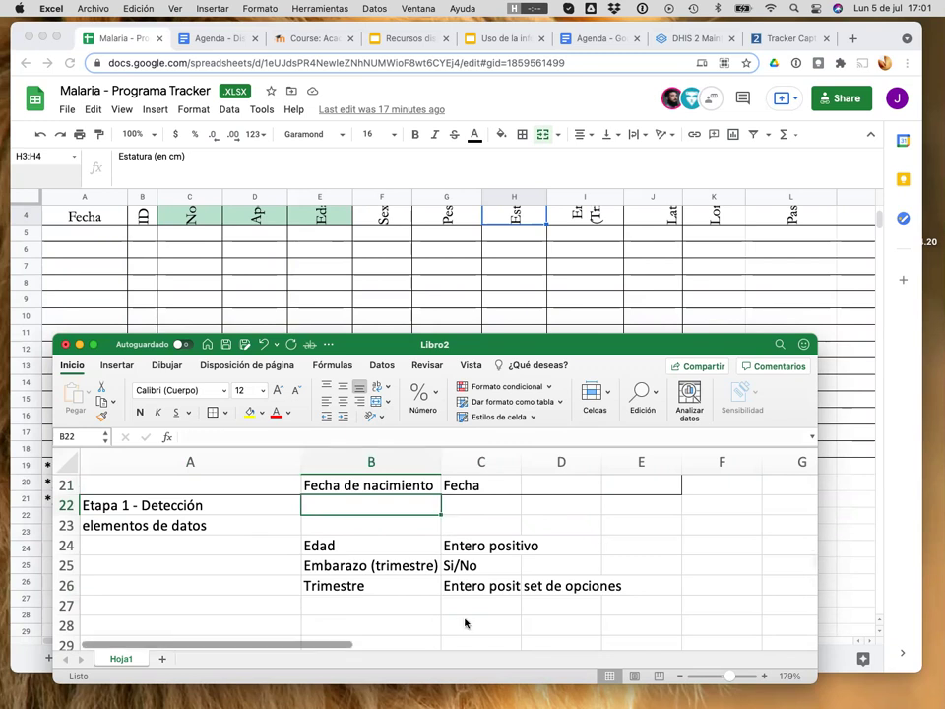
type("P")
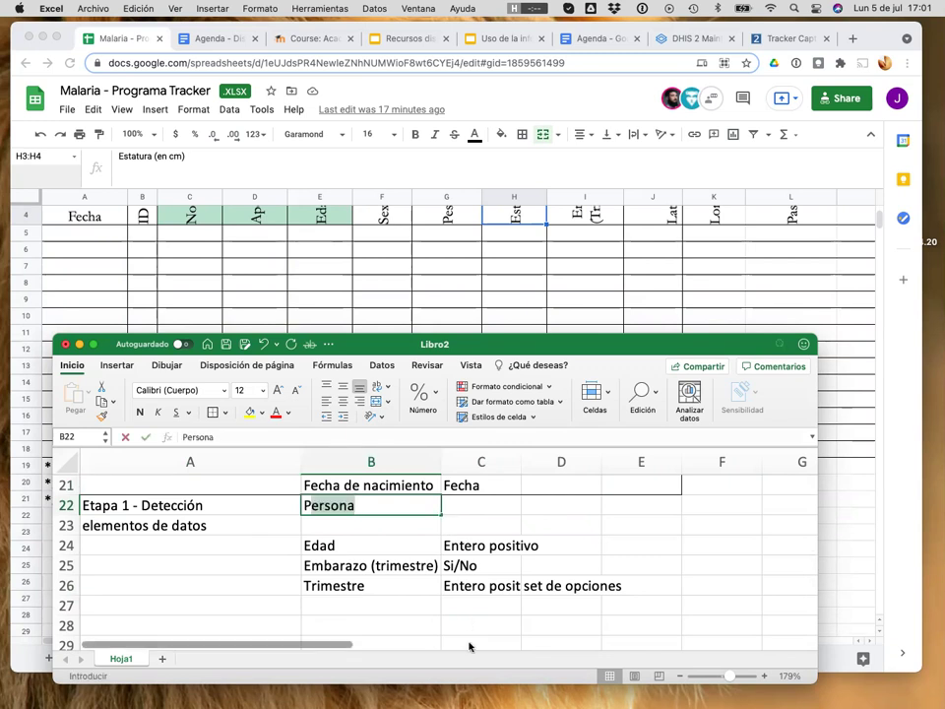
key("BackSpace")
type("Cap")
type("tu")
type("ra de punto")
type(" g")
key("BackSpace")
key("BackSpace")
key("BackSpace")
key("BackSpace")
key("BackSpace")
key("BackSpace")
key("BackSpace")
key("BackSpace")
type("c")
key("BackSpace")
type("co")
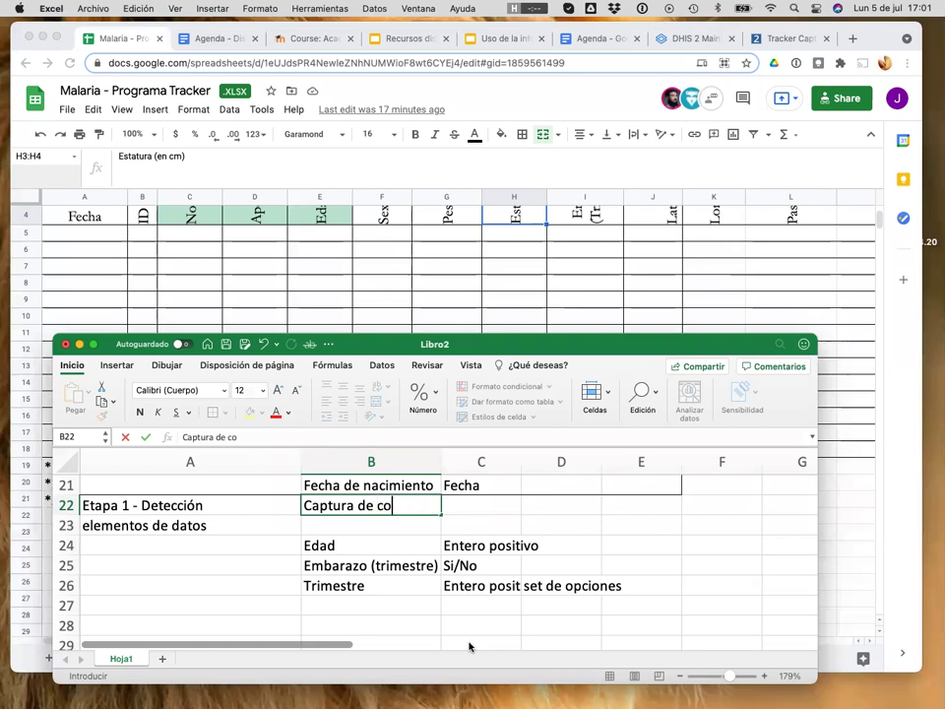
- Complete the note in cell B22 beside Etapa 1 - Detección as "Captura de coordenadas de tipo punto geográfico"
type("ordenadas")
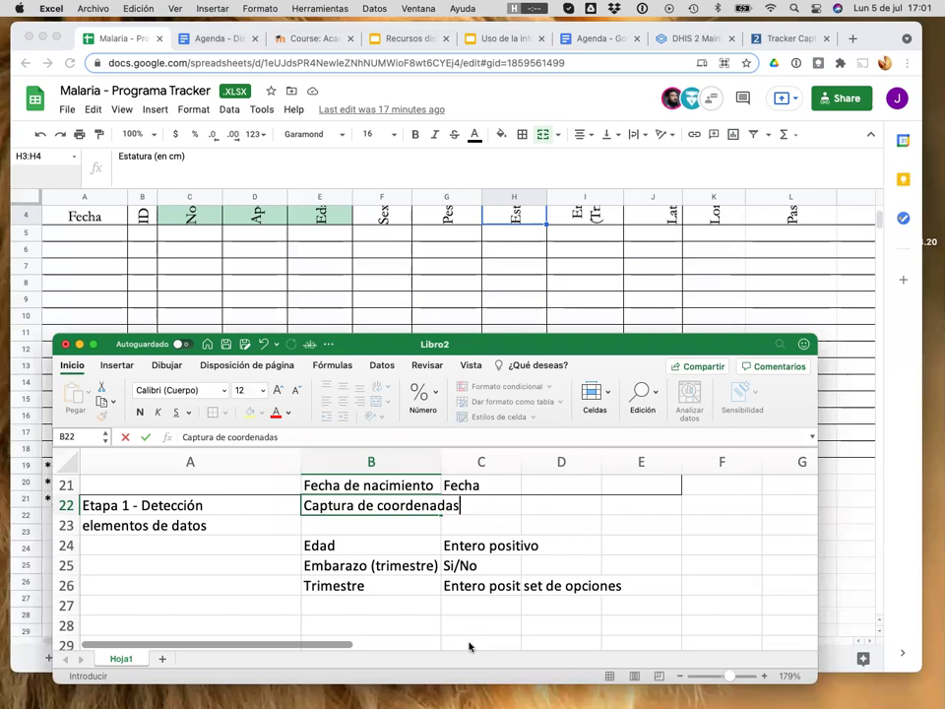
type(" de tup")
key("BackSpace")
key("BackSpace")
type("ipo ")
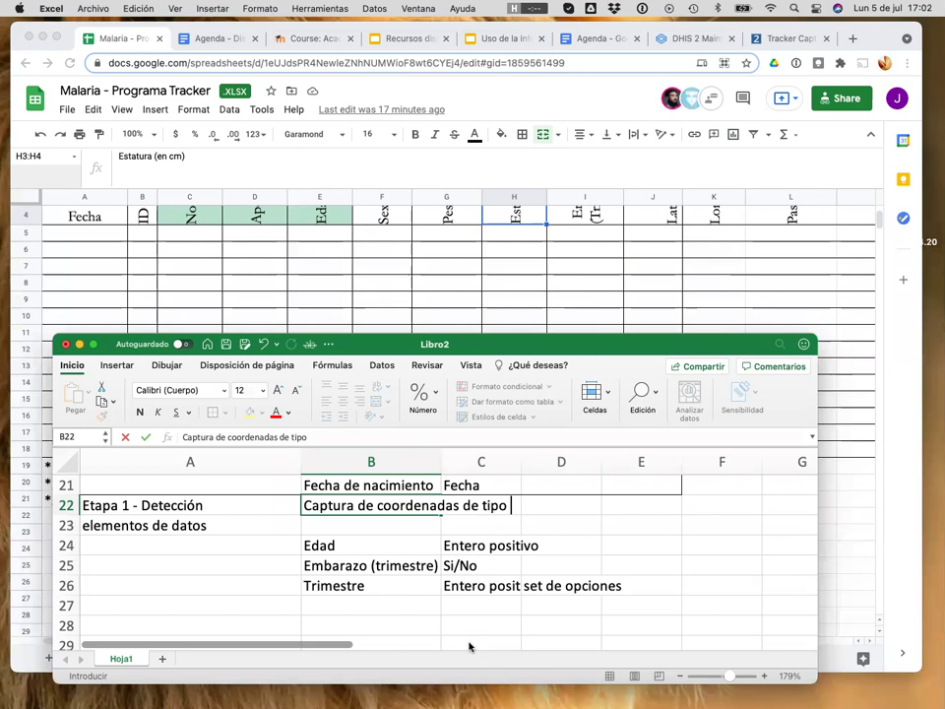
type("punto")
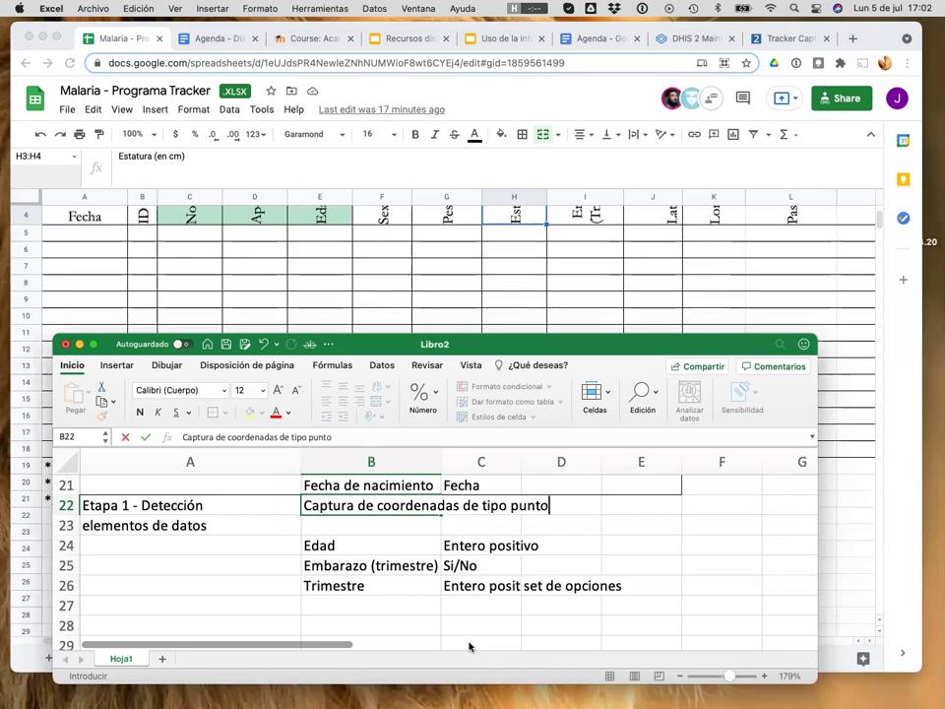
type(" geográfico")
key("Return")
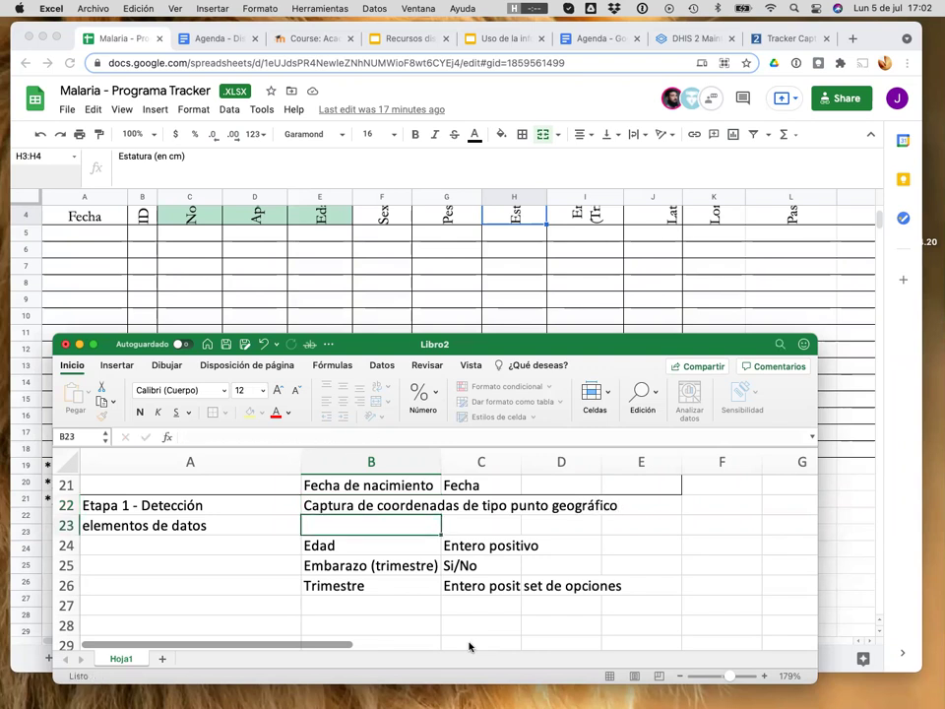
key("Up")
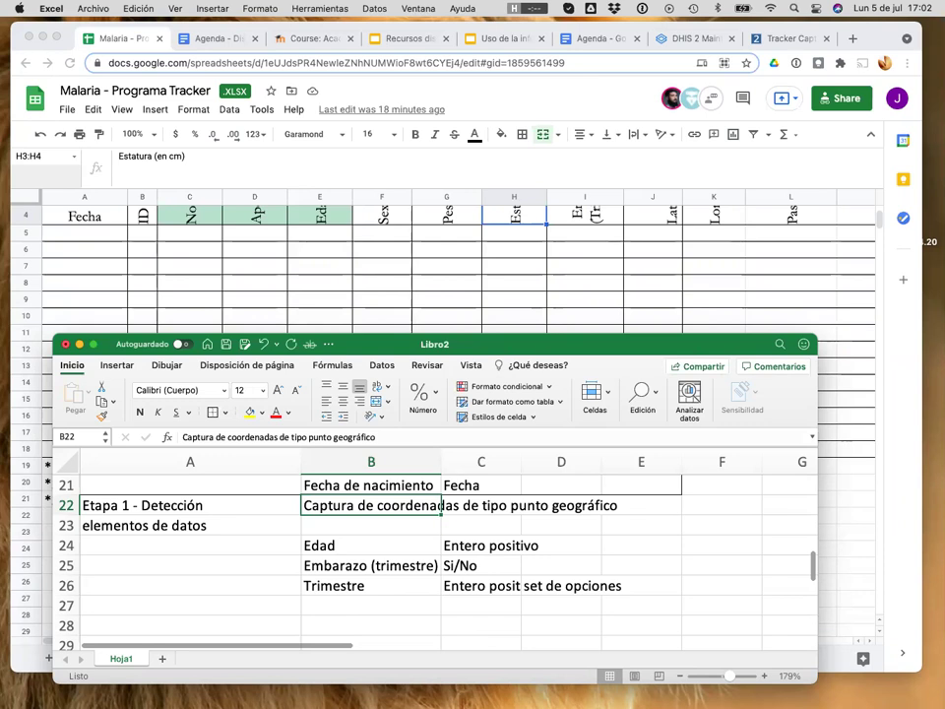
- Move the Libro2 workbook window slightly lower to uncover the patient information and case detection headings of the malaria form
mouse_move(473, 703)
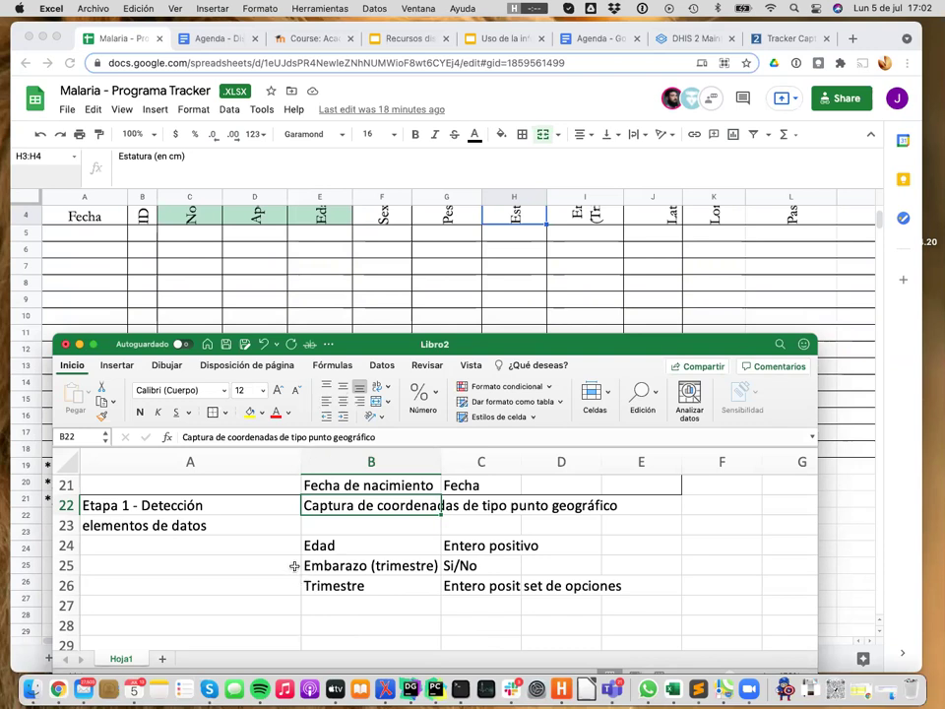
left_click(247, 551)
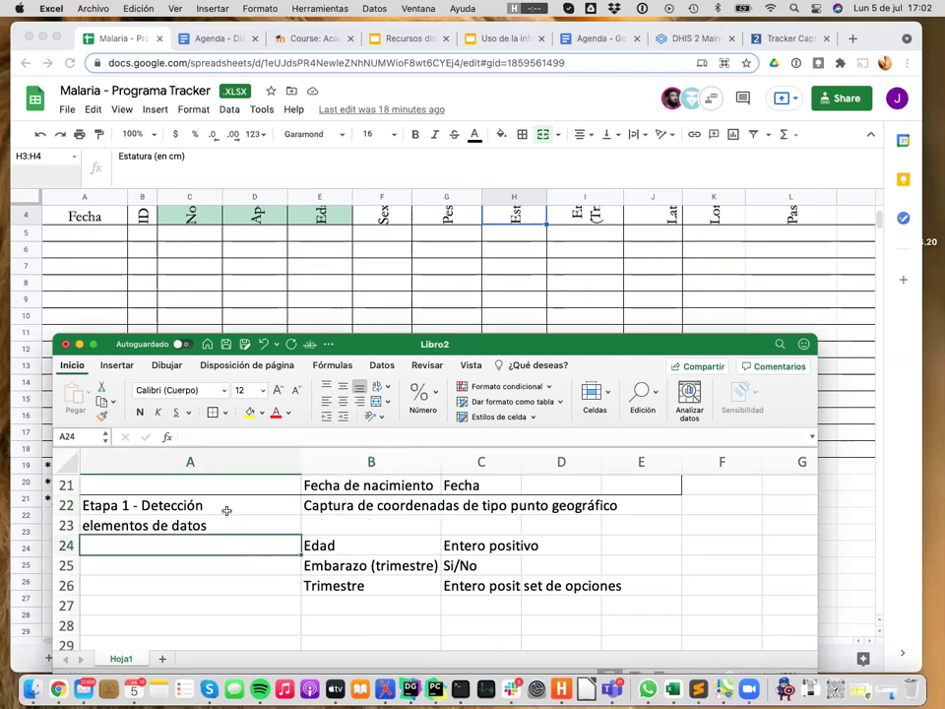
left_click(253, 506)
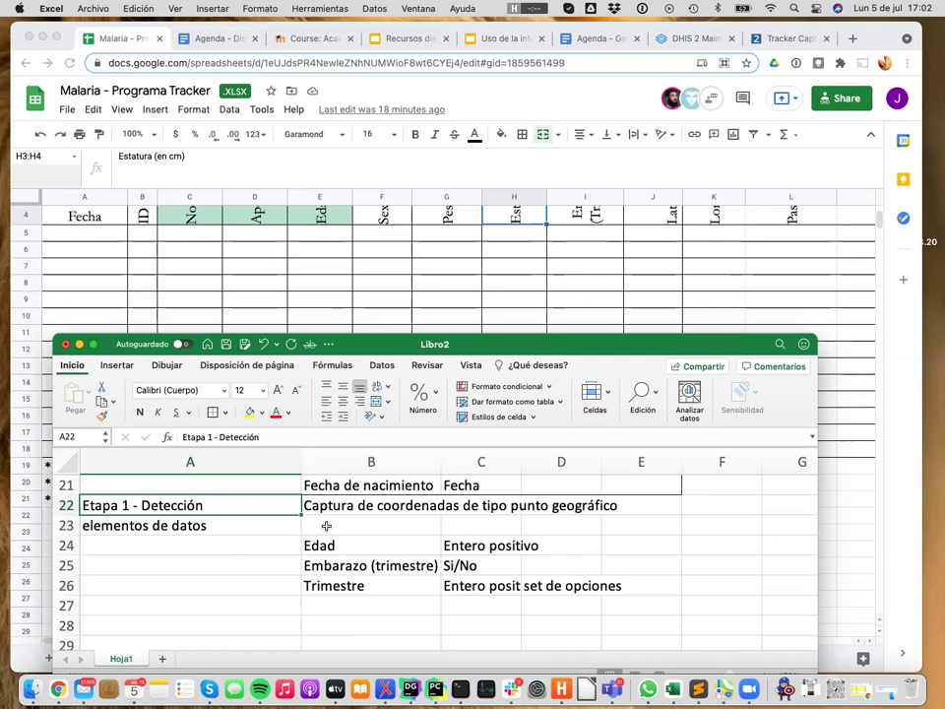
scroll(326, 310, "up", 2)
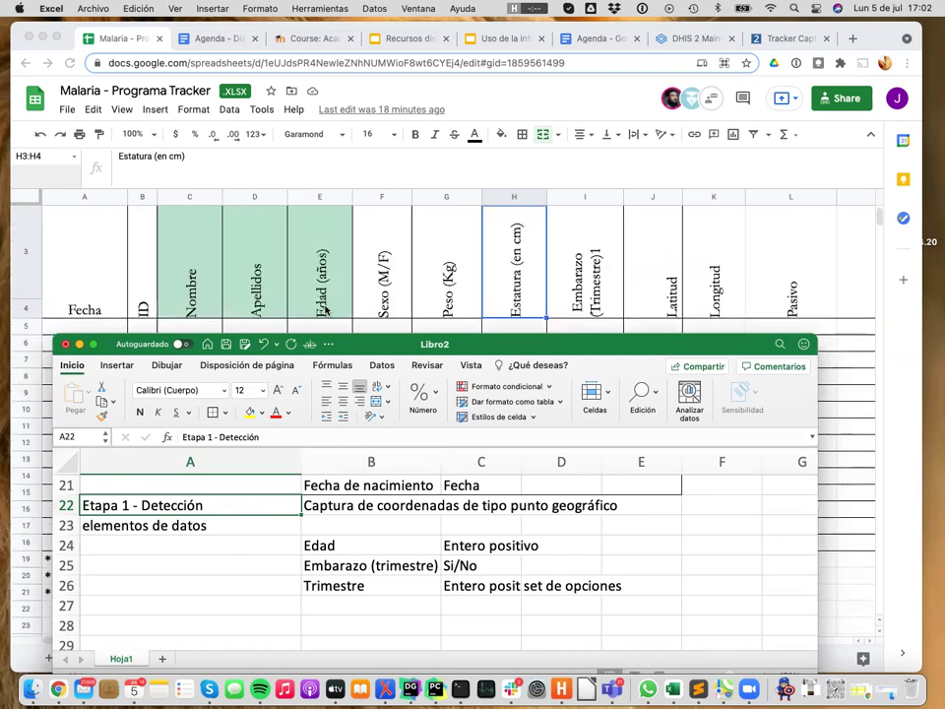
scroll(326, 310, "right", 2)
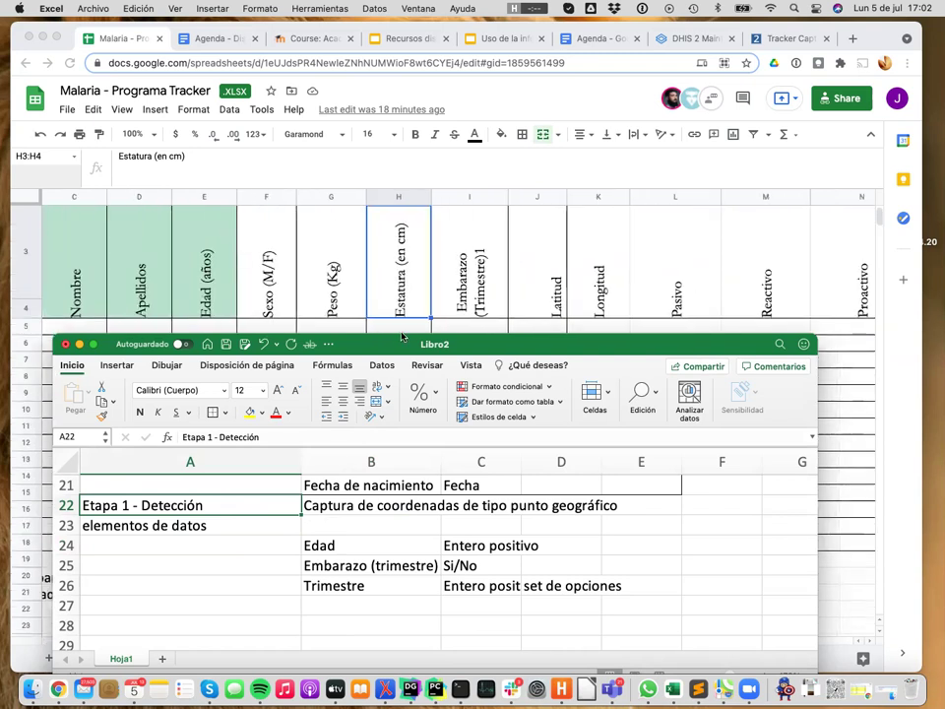
left_click_drag(395, 343, 382, 368)
scroll(433, 285, "up", 2)
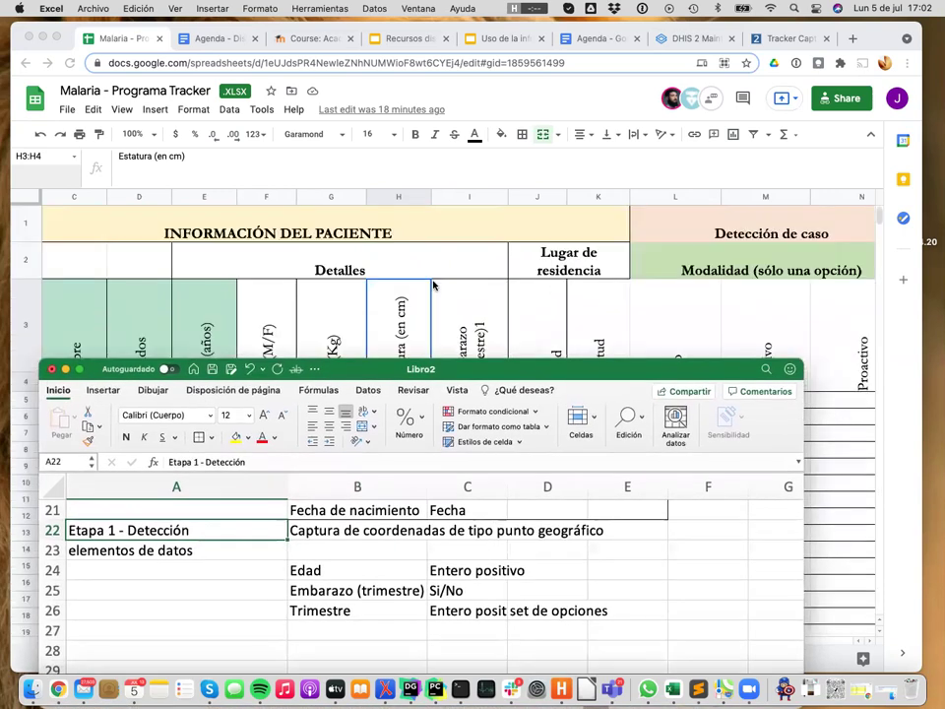
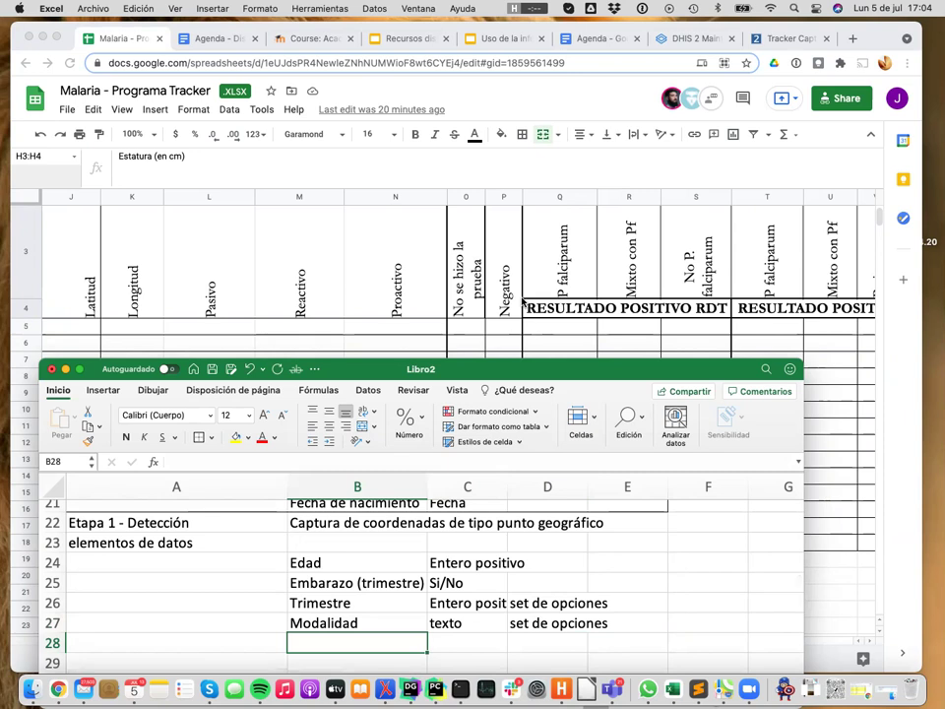
- Review the diagnosis, treatment and classification columns of the malaria form for further data elements
scroll(523, 301, "right", 3)
scroll(523, 301, "right", 1)
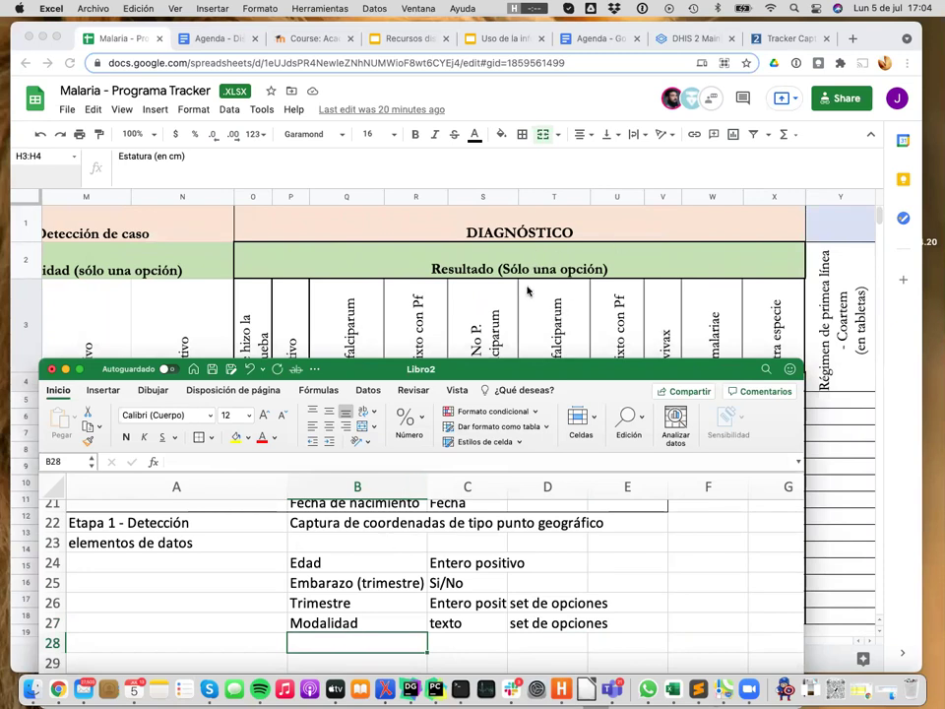
scroll(528, 290, "down", 1)
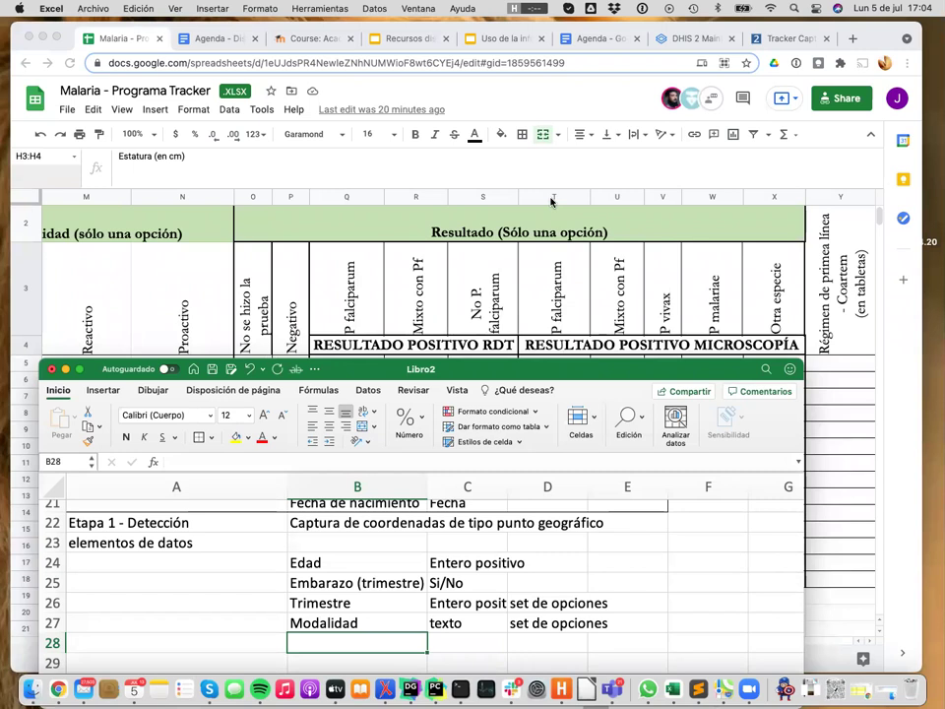
scroll(519, 254, "right", 5)
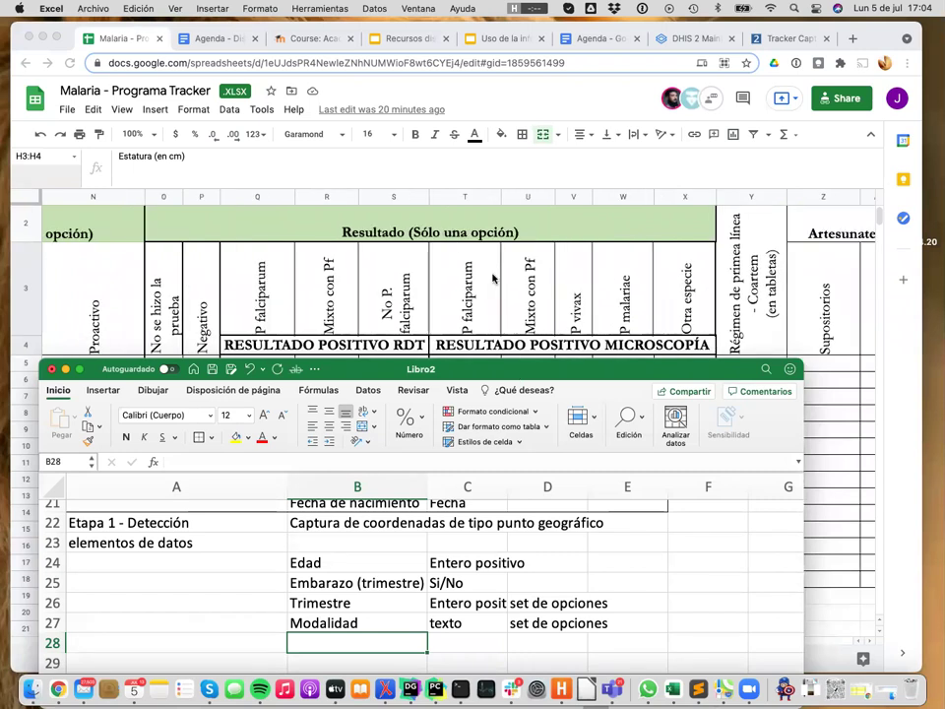
scroll(494, 278, "right", 2)
scroll(495, 279, "up", 1)
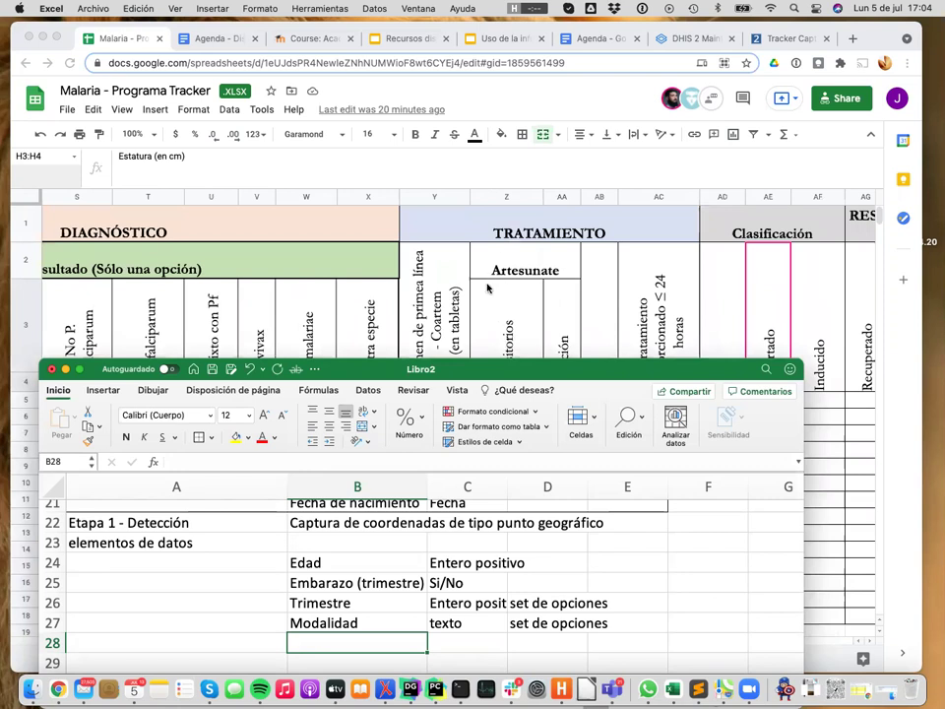
scroll(513, 329, "down", 1)
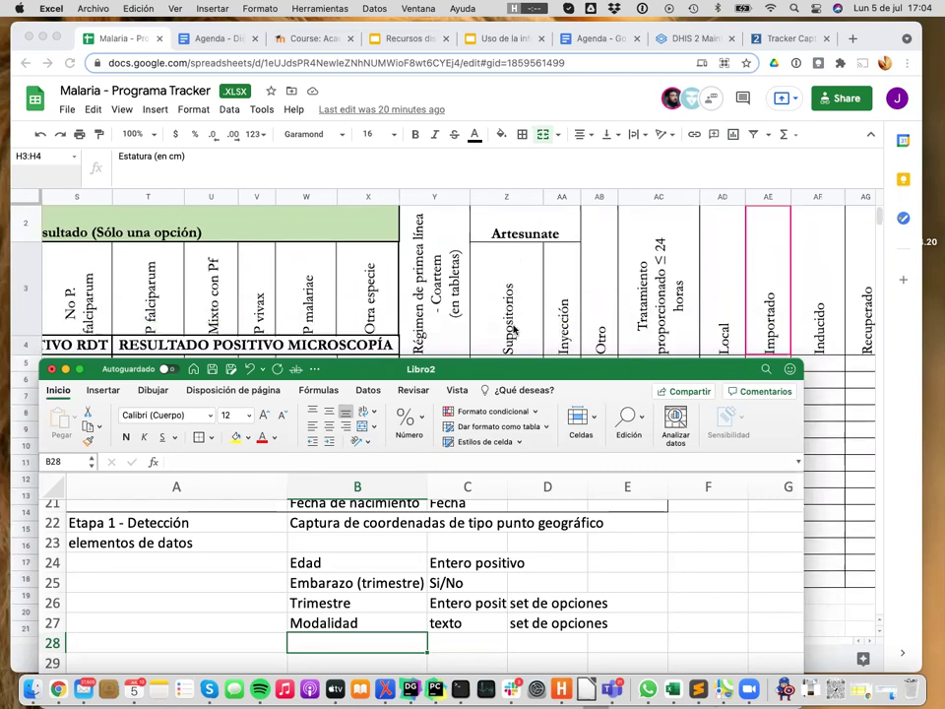
scroll(374, 641, "down", 1)
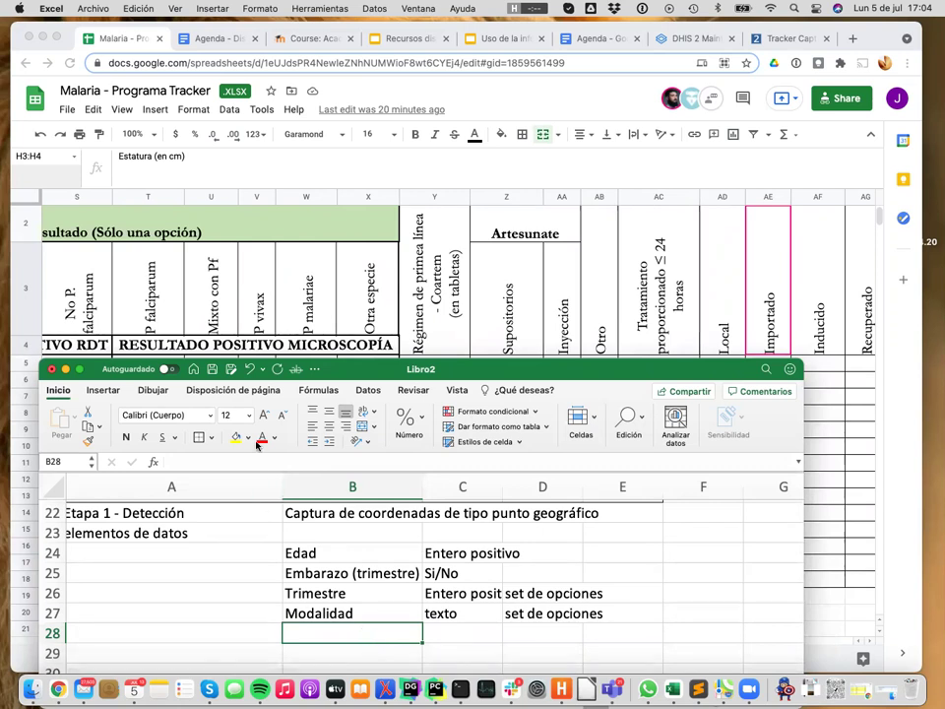
scroll(242, 299, "left", 4)
scroll(242, 299, "up", 2)
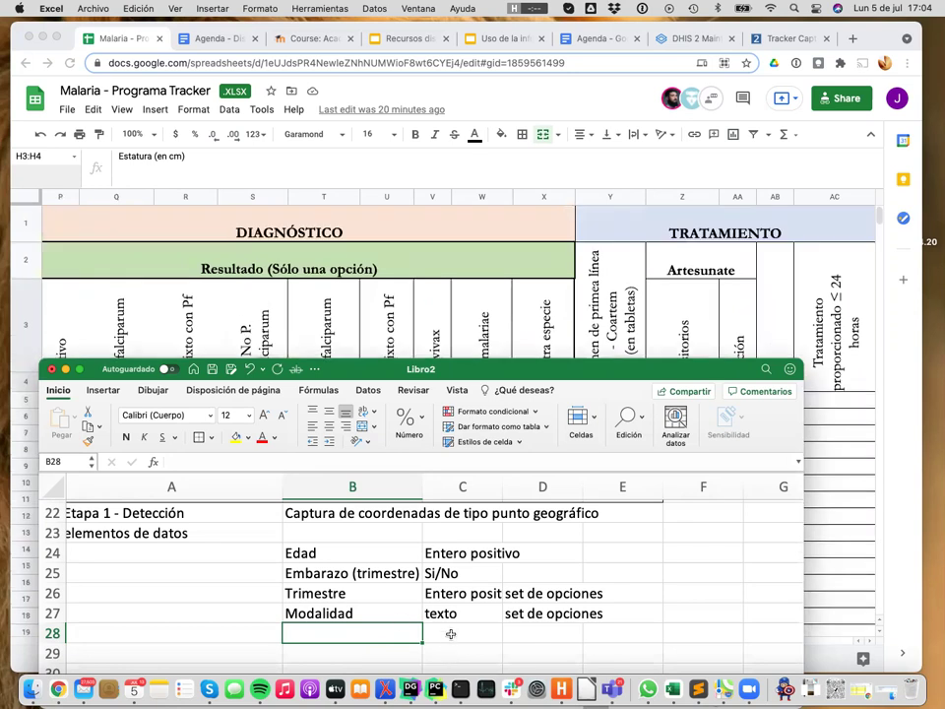
- Add "Diagnóstico" as a data element in cell B28 and highlight the cell with a yellow fill
scroll(431, 621, "down", 2)
left_click(232, 589)
left_click(345, 585)
type("Diagnó")
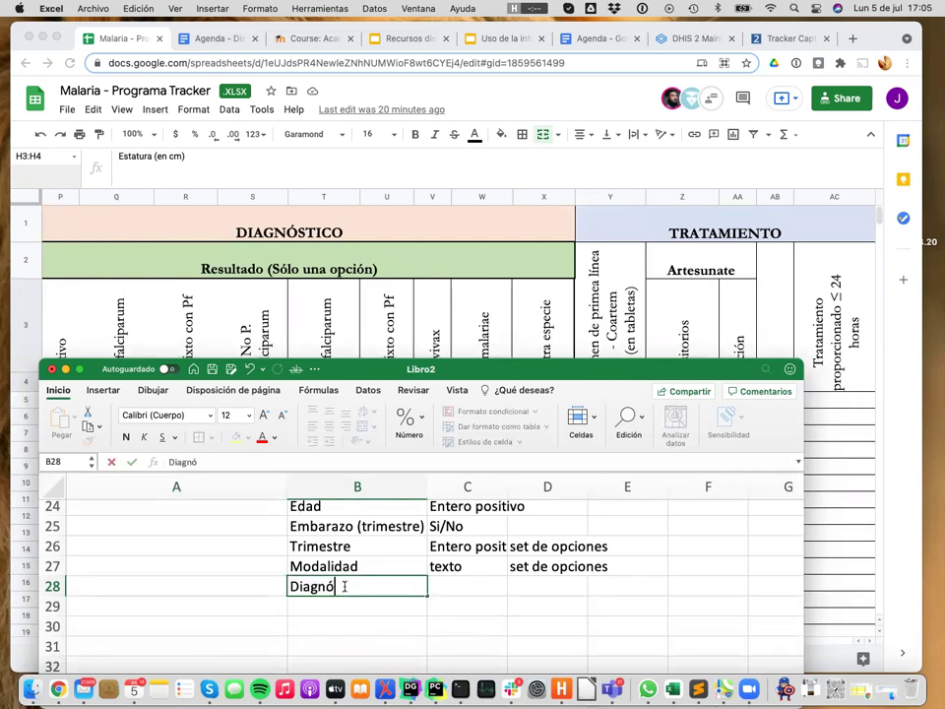
type("stico")
key("Return")
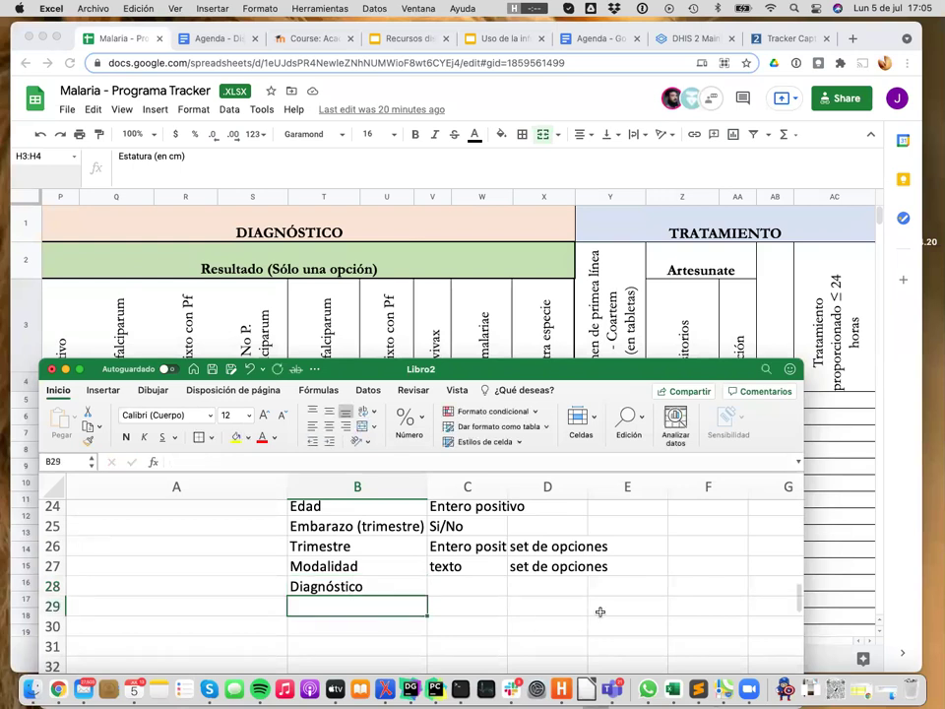
left_click(409, 587)
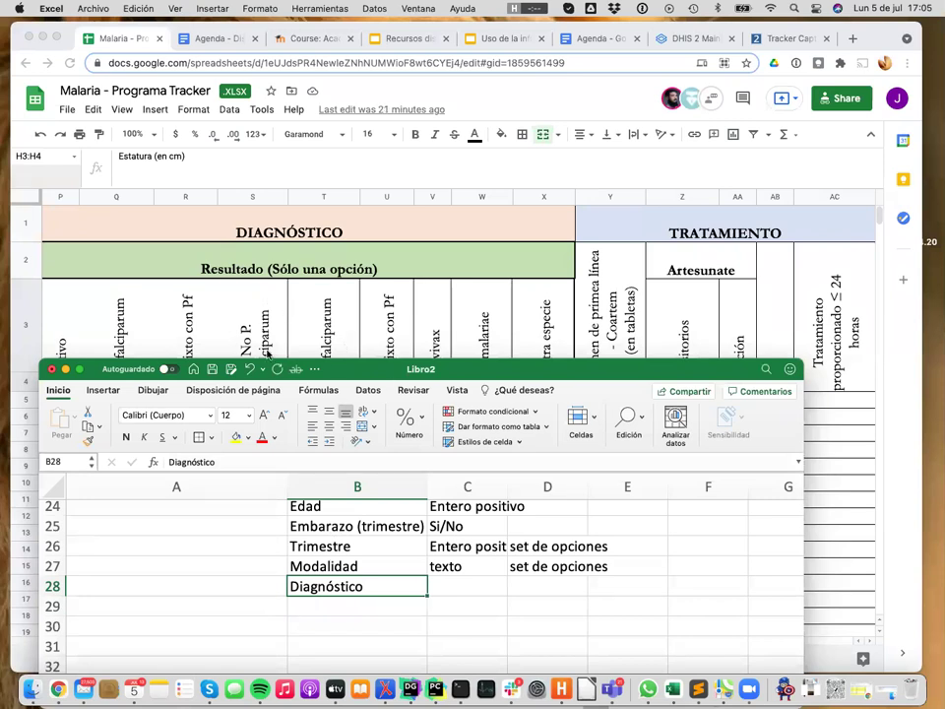
left_click(234, 438)
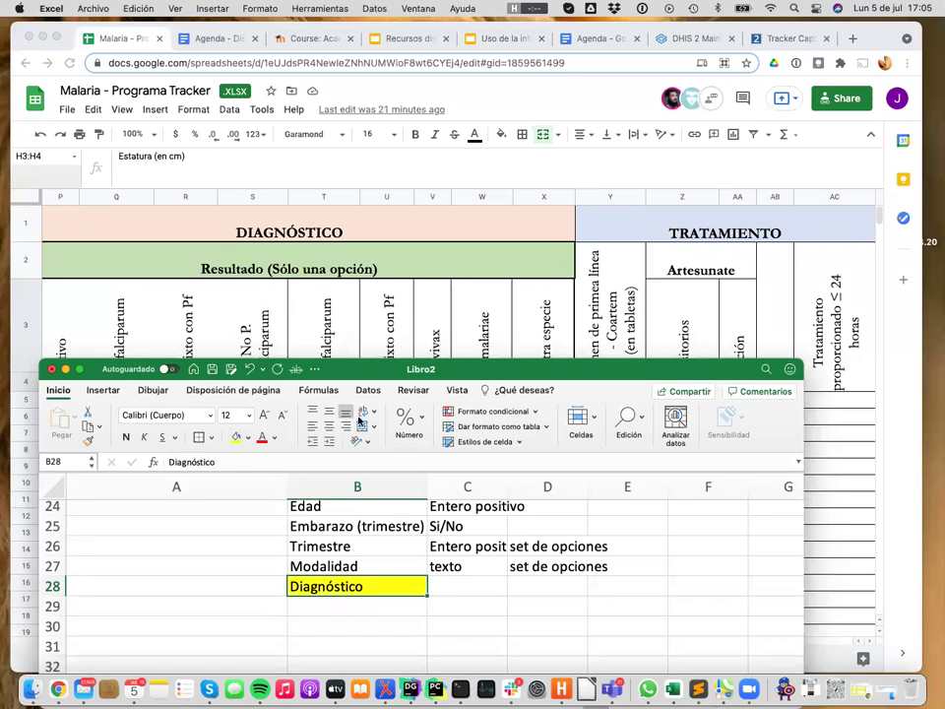
- Add the data element "Tratamiento" in row 29 with value type "texto" and "set de opciones" beside it
scroll(497, 286, "right", 3)
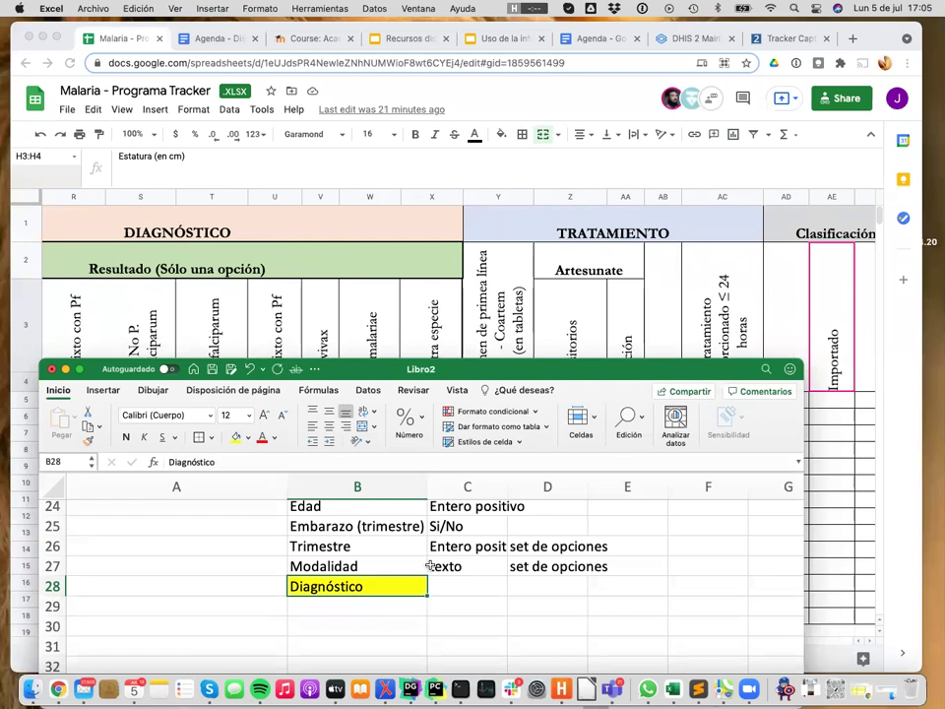
left_click(378, 607)
type("Tratamient")
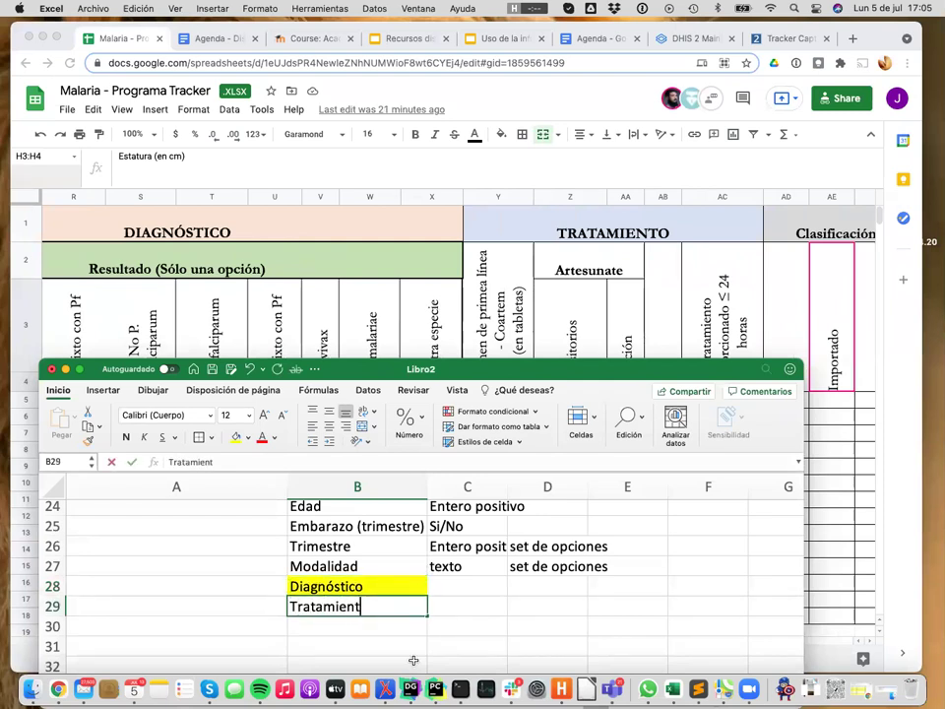
type("o")
key("Return")
key("Up")
key("Right")
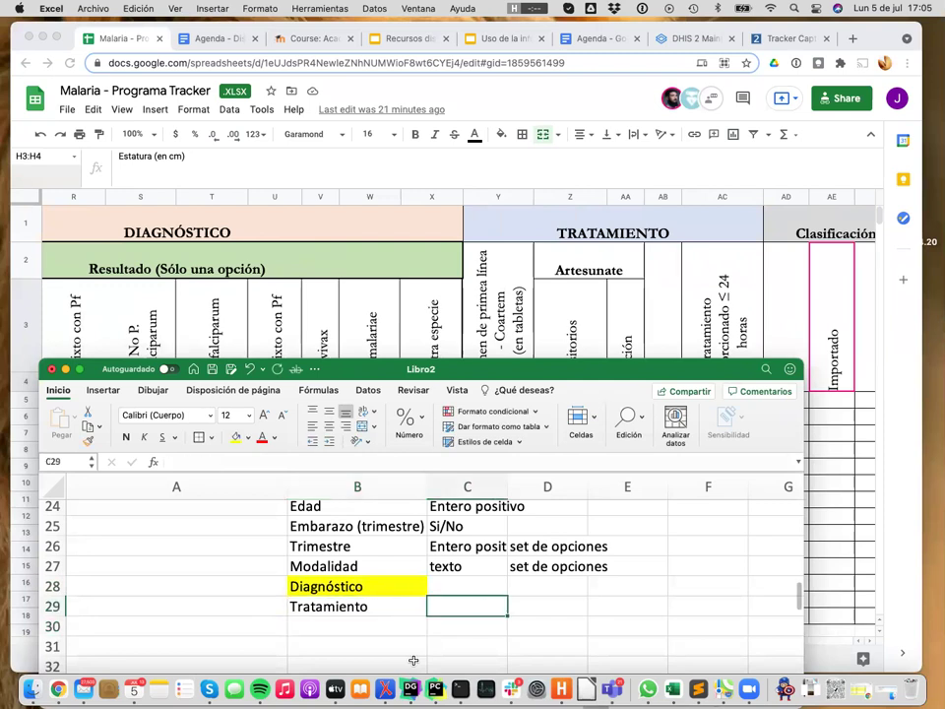
type("texto")
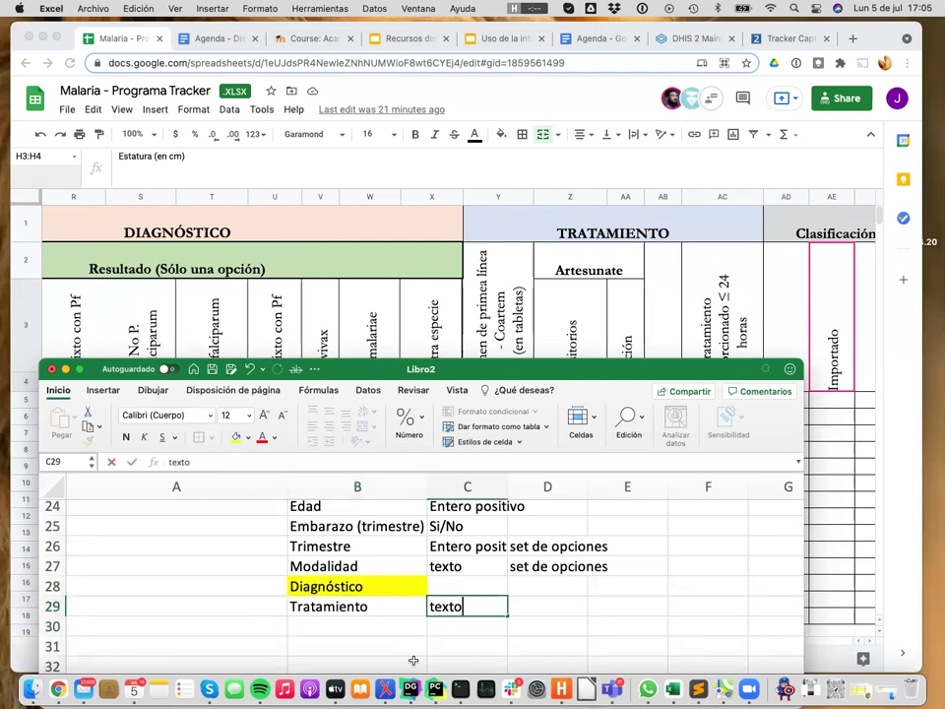
key("Tab")
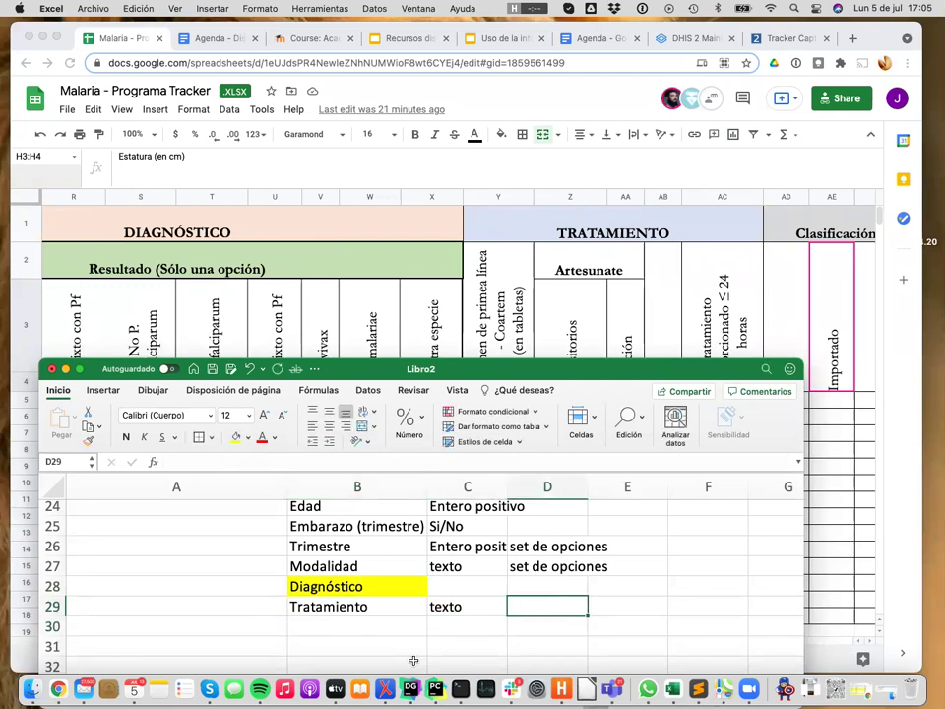
type("set de opciones")
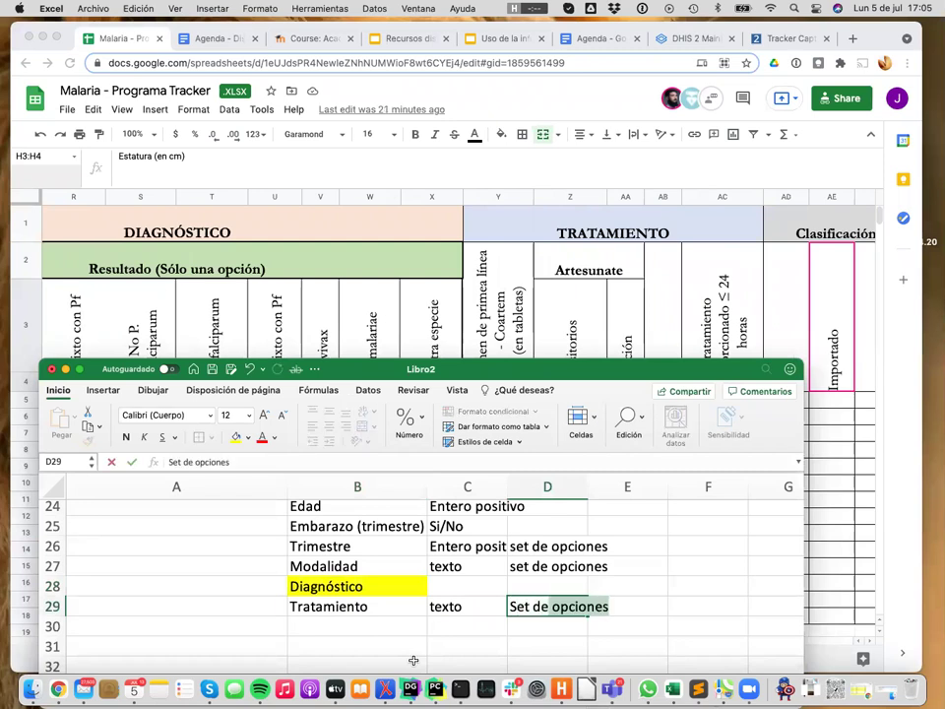
key("Return")
key("Left")
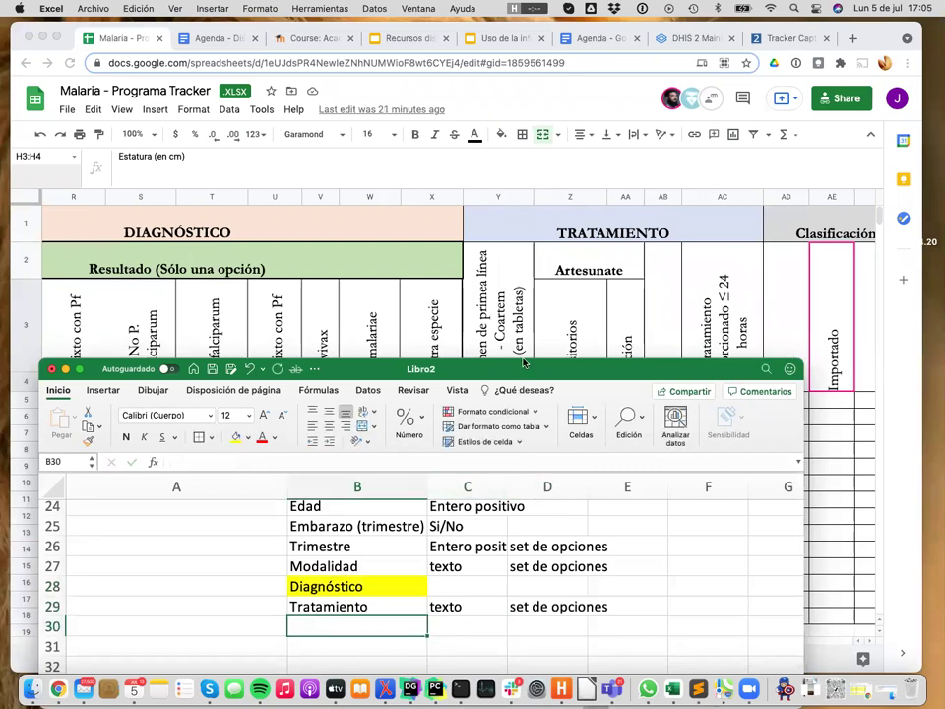
- Check the form's classification and result sections against the data elements listed under Etapa 1 - Detección
scroll(523, 362, "right", 5)
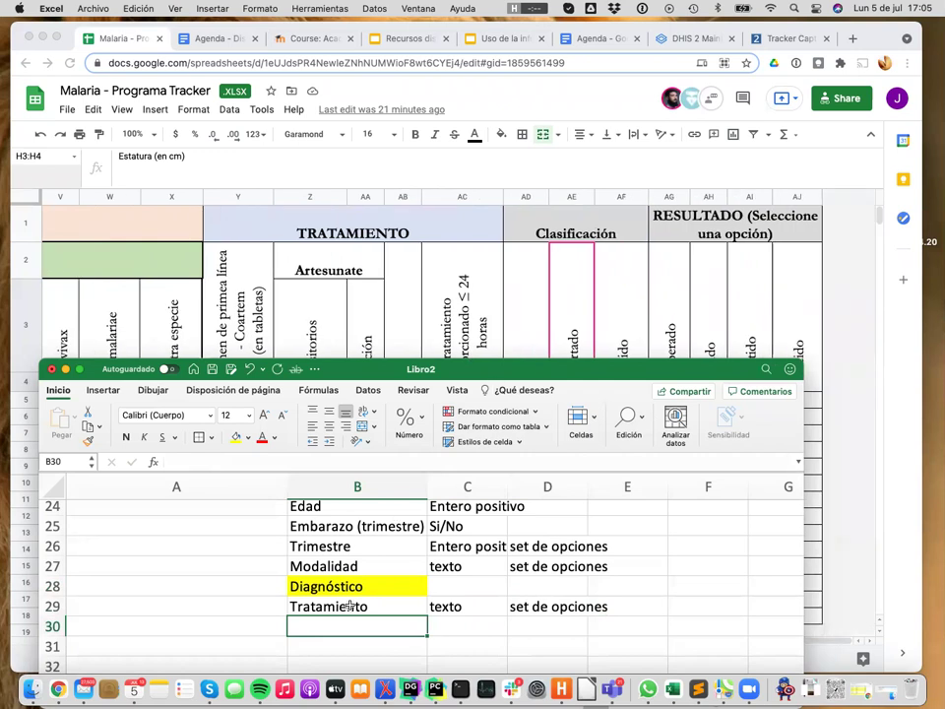
scroll(222, 646, "down", 1)
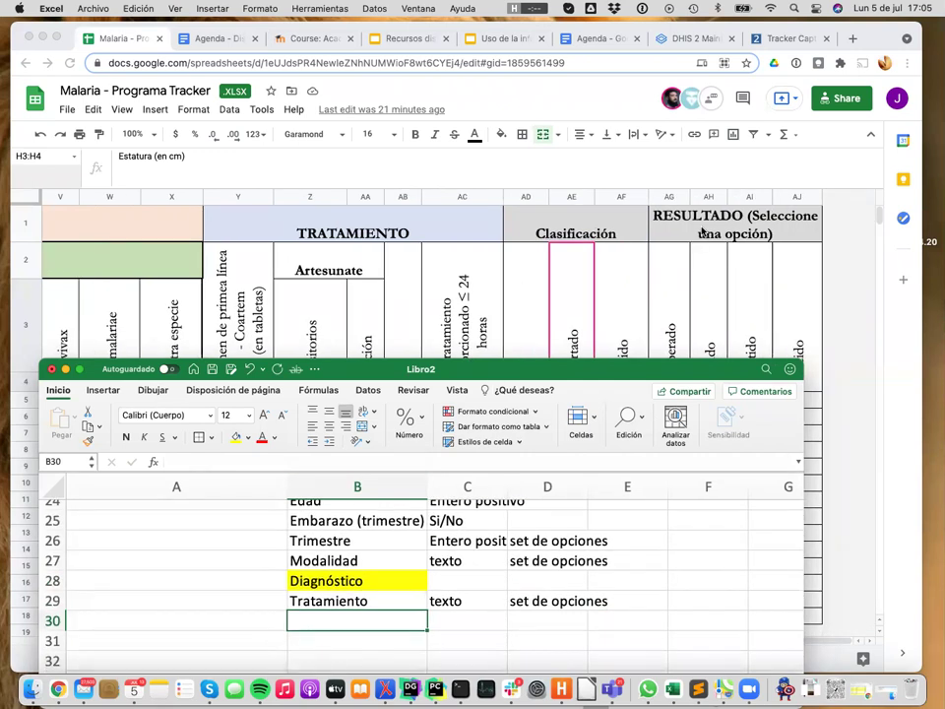
scroll(287, 598, "up", 4)
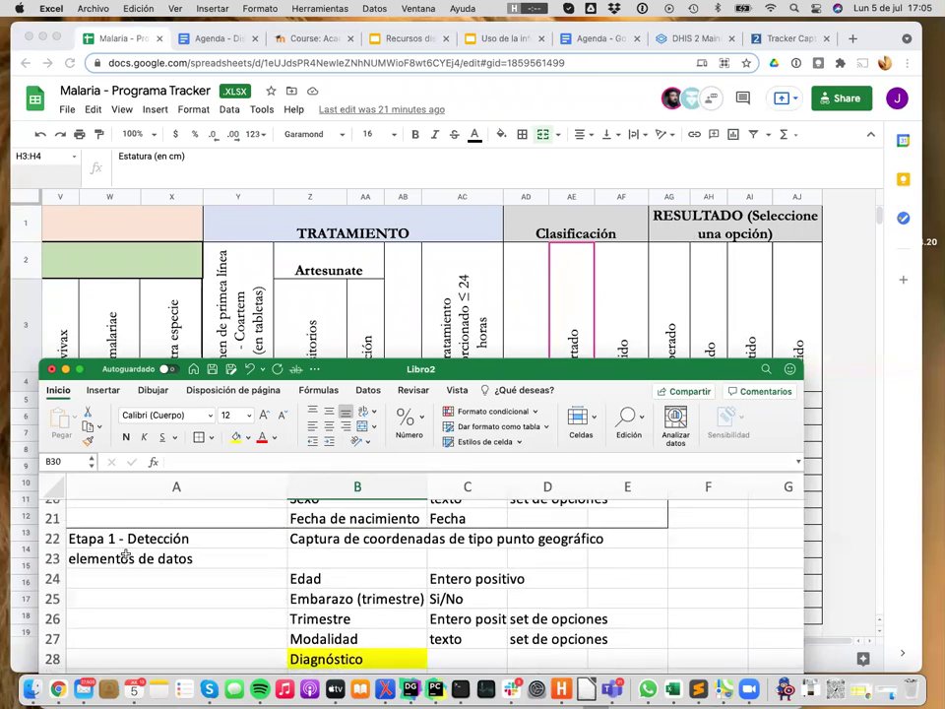
left_click(101, 543)
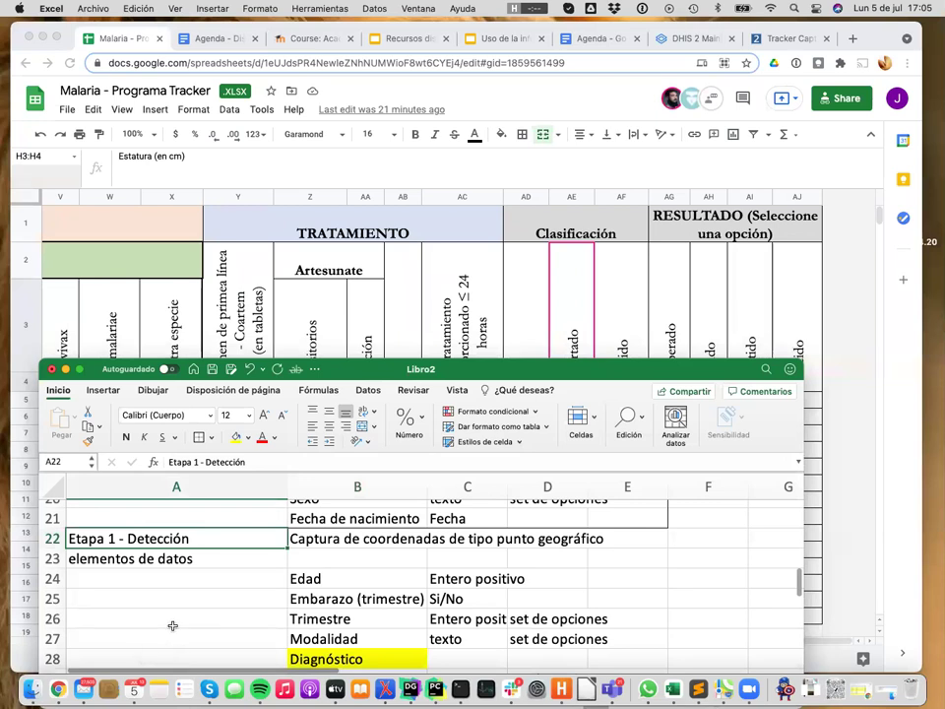
scroll(172, 626, "down", 1)
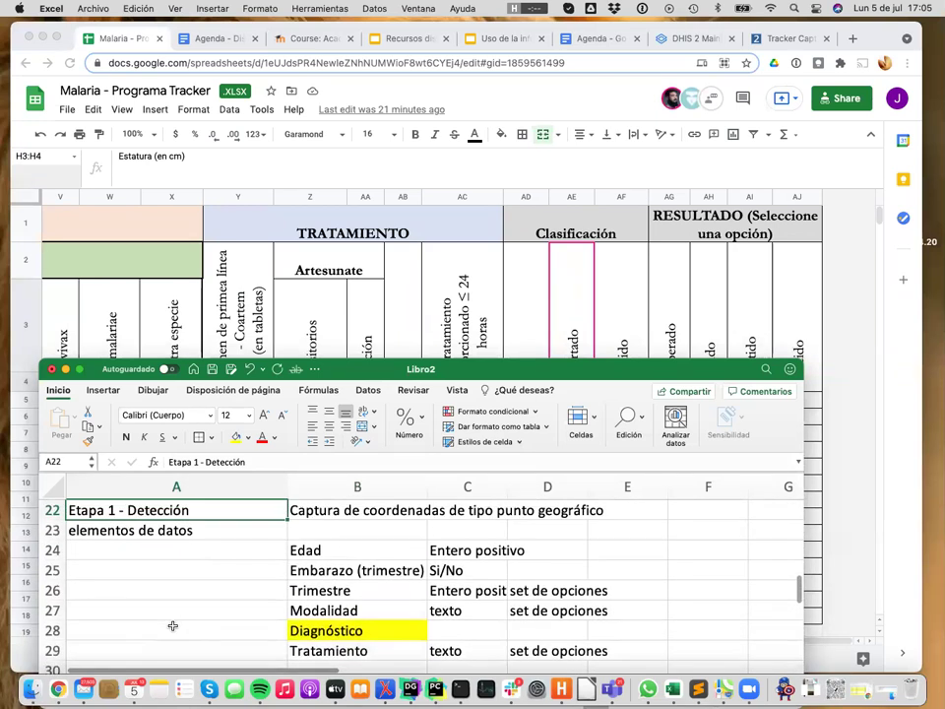
- Add an outside border around the Etapa 1 - Detección block, cells A22 to E30
scroll(452, 590, "up", 4)
scroll(452, 590, "down", 3)
scroll(452, 590, "down", 4)
scroll(451, 590, "up", 2)
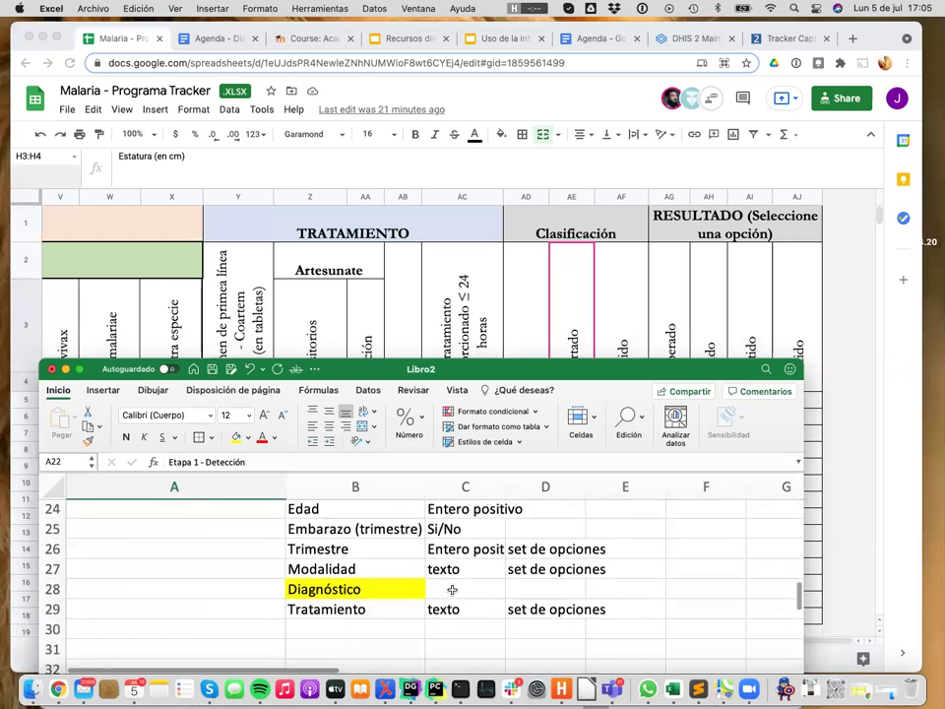
scroll(411, 590, "up", 2)
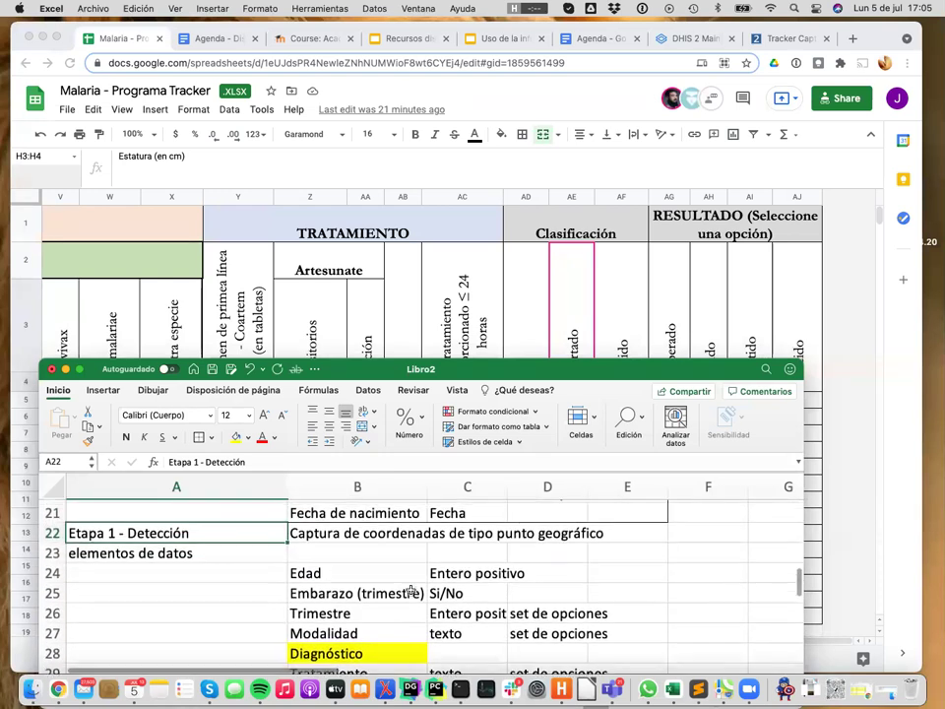
scroll(411, 590, "down", 2)
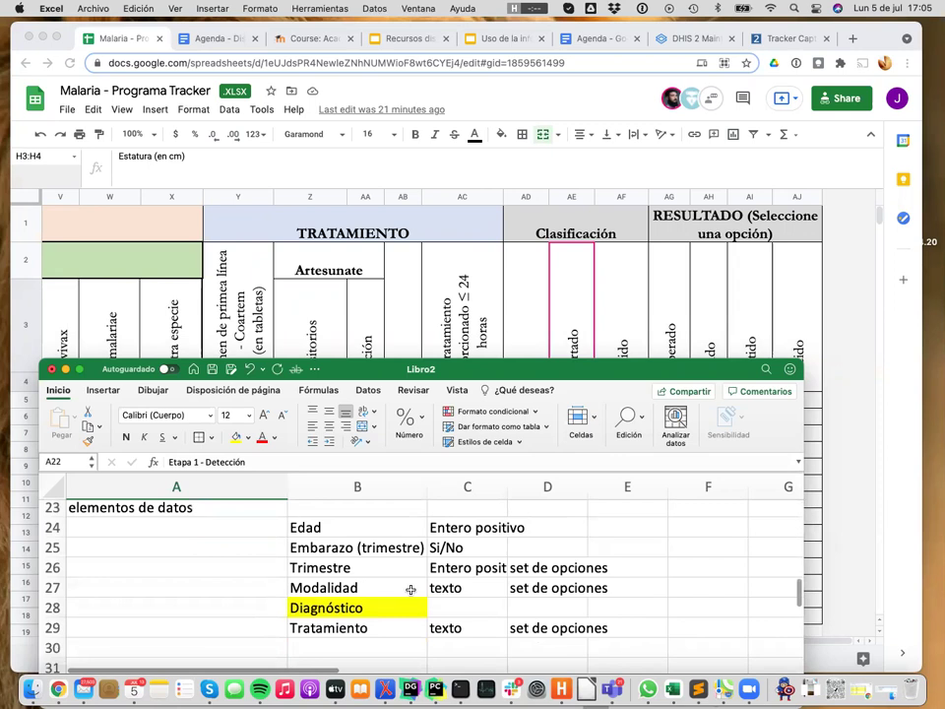
left_click(653, 646, "shift")
scroll(652, 647, "up", 2)
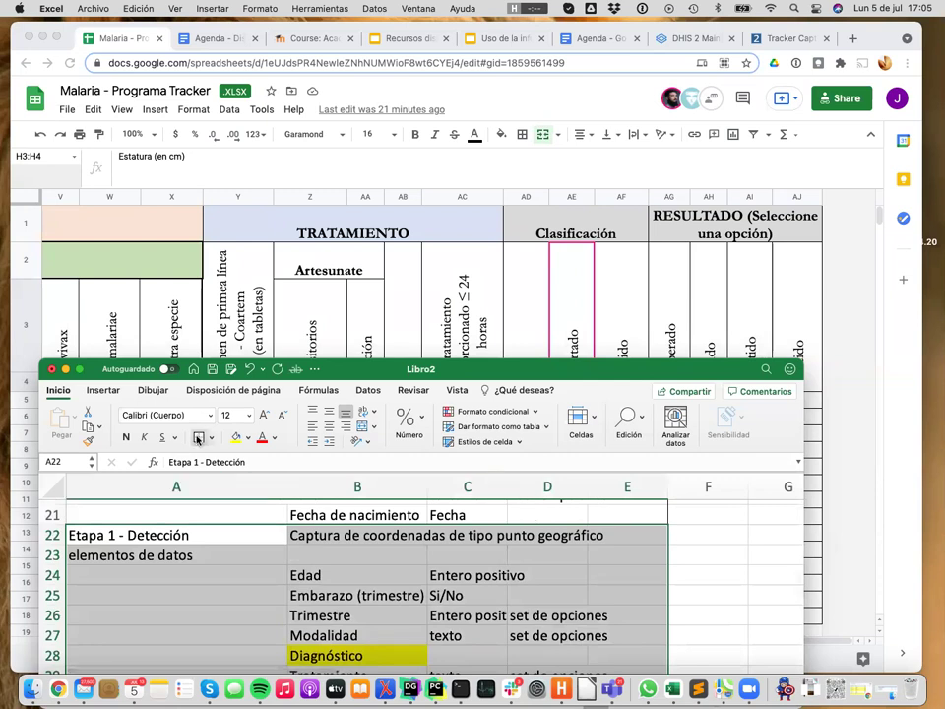
left_click(224, 601)
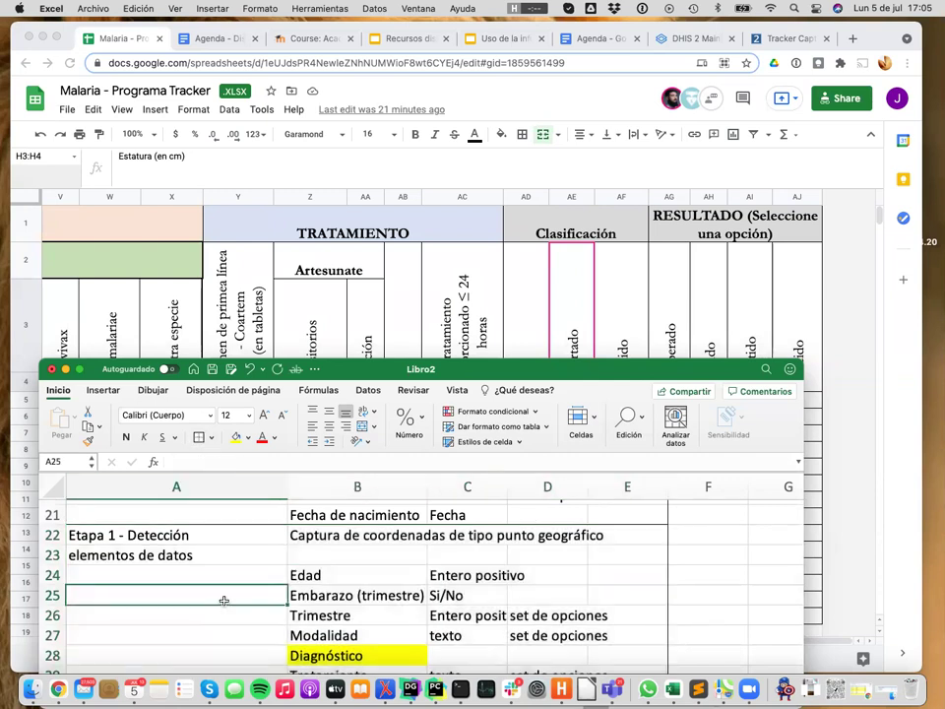
- Enter the second stage heading "Estapa 2 - Resultado" in cell A31, directly below the bordered Etapa 1 block
scroll(221, 601, "down", 5)
left_click(185, 584)
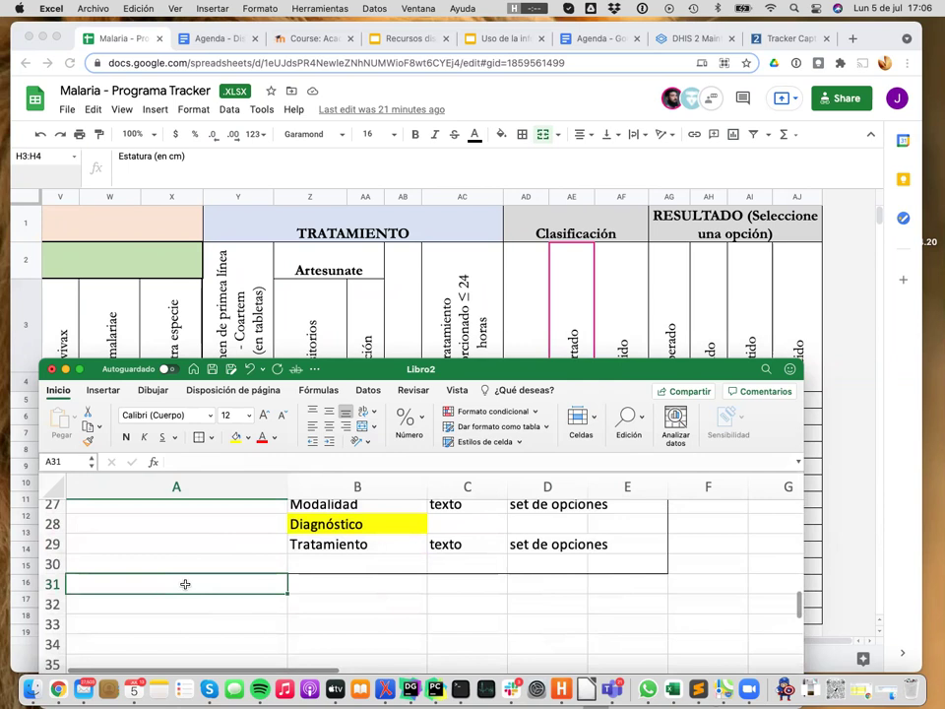
type("Estapa")
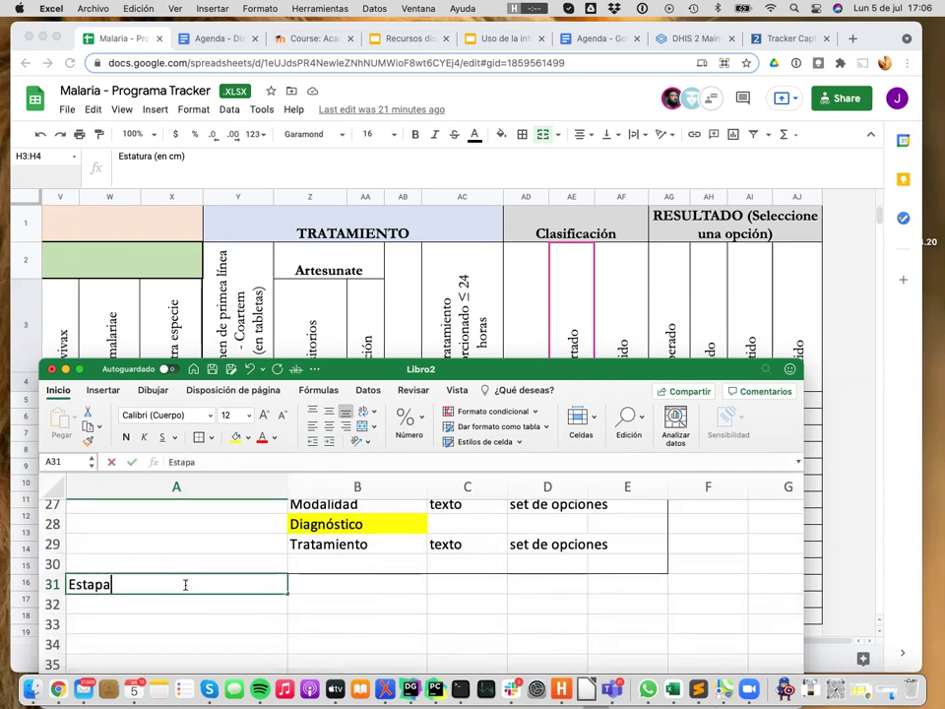
type(" 2 - Resultado")
key("Return")
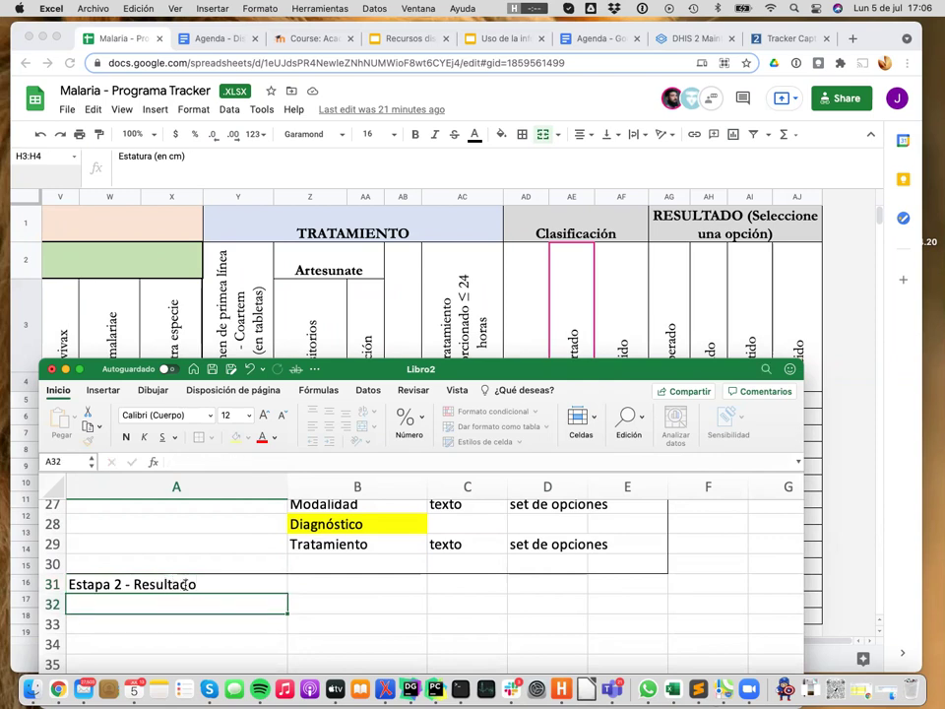
key("Right")
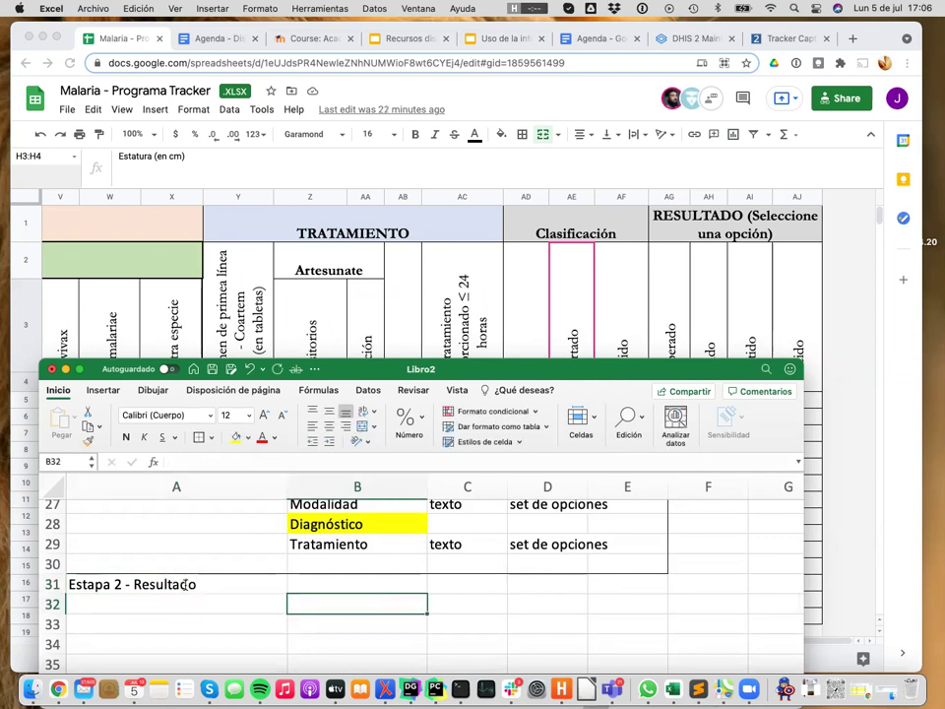
- Copy "Captura de coordenadas de tipo punto geográfico" from B22 into B31 beside the stage 2 heading
scroll(185, 584, "up", 5)
scroll(185, 585, "up", 2)
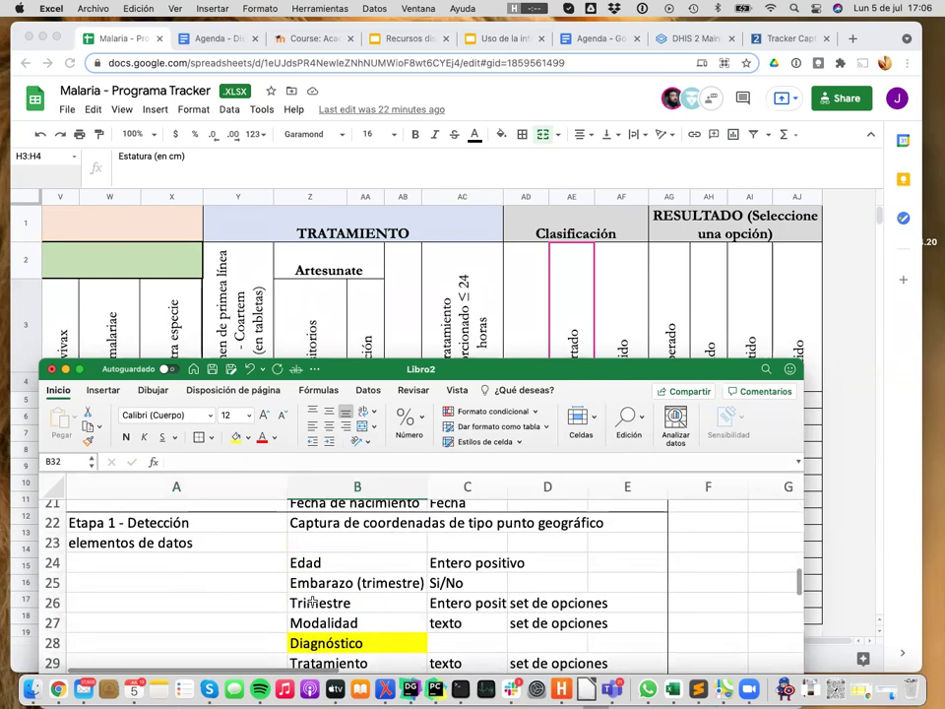
scroll(358, 556, "down", 1)
left_click(349, 512)
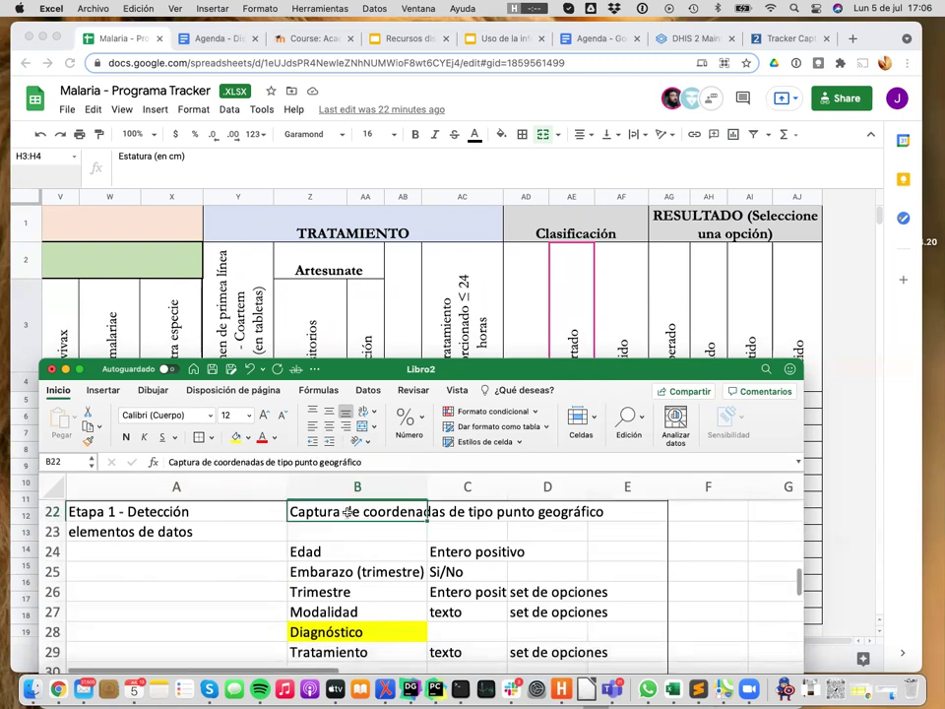
scroll(345, 571, "down", 1)
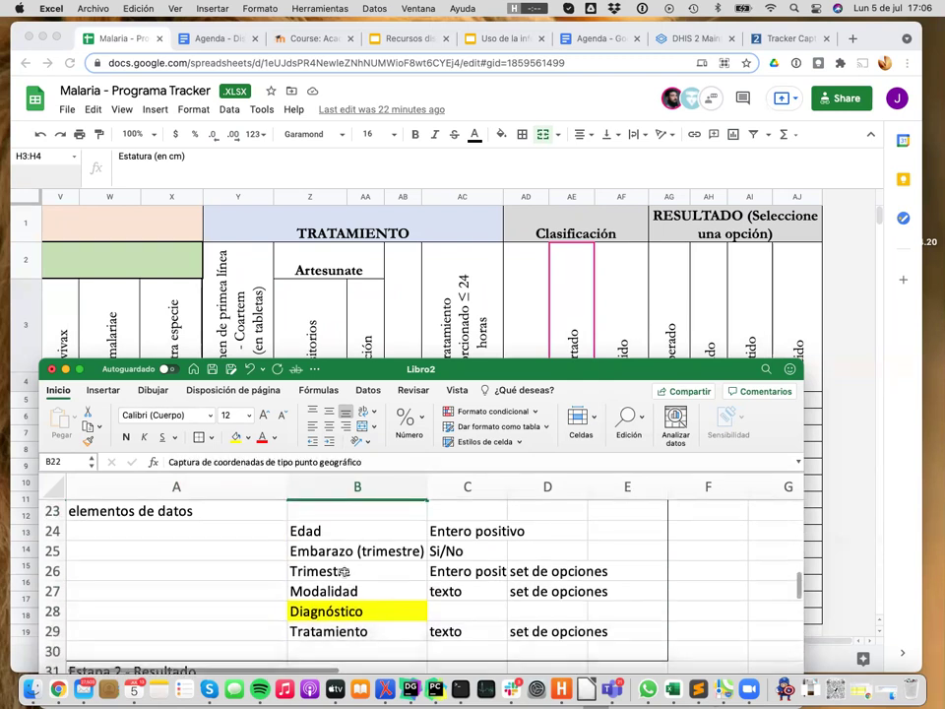
scroll(345, 573, "up", 2)
key("cmd+c")
scroll(345, 580, "down", 3)
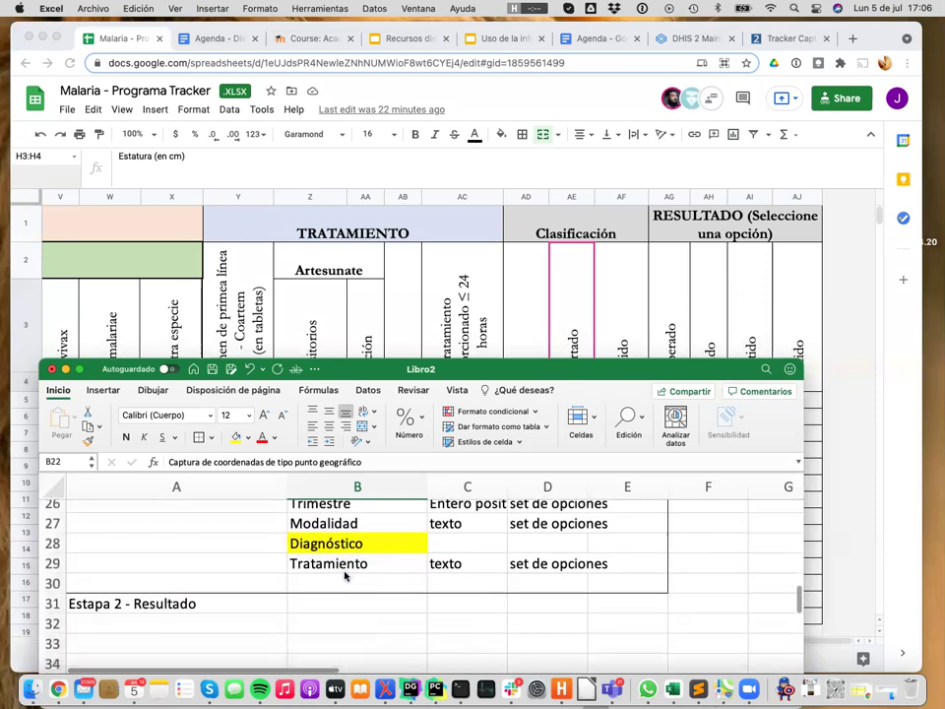
left_click(346, 580)
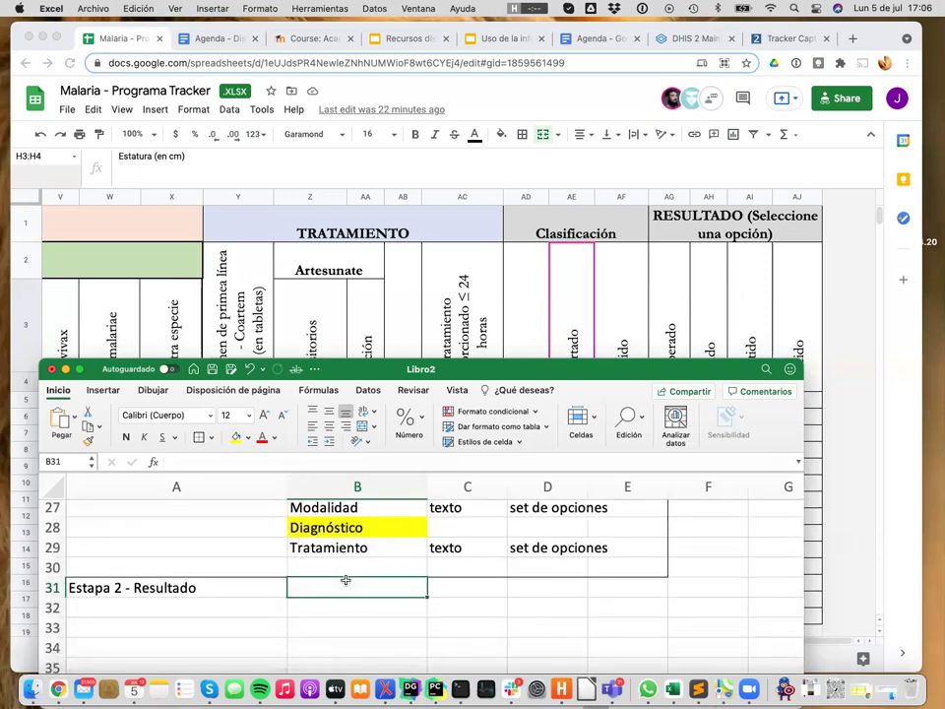
key("super+v")
- Copy the "elementos de datos" label and the "Edad" row from A23:C24 into the stage 2 block starting at A32
scroll(351, 607, "up", 5)
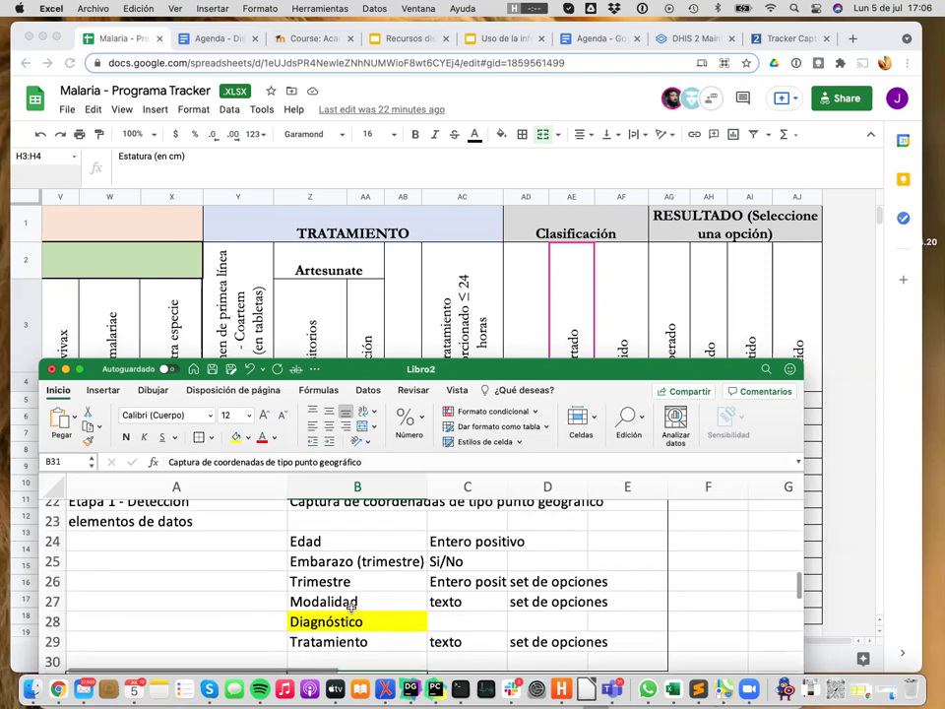
scroll(351, 607, "down", 1)
left_click_drag(192, 532, 457, 554)
key("super+c")
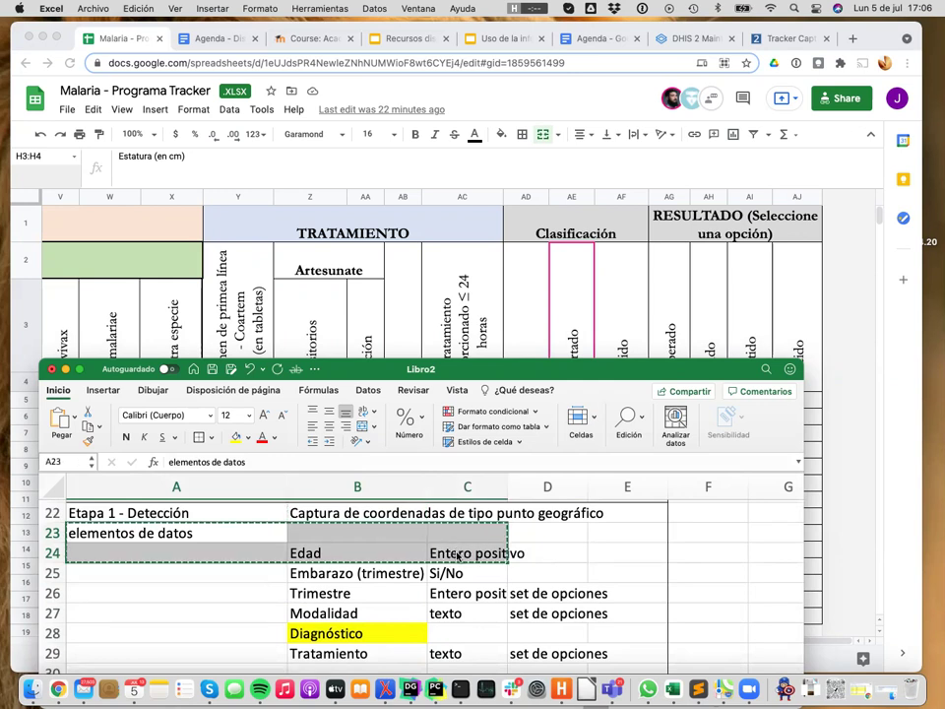
scroll(456, 554, "down", 2)
scroll(457, 557, "down", 4)
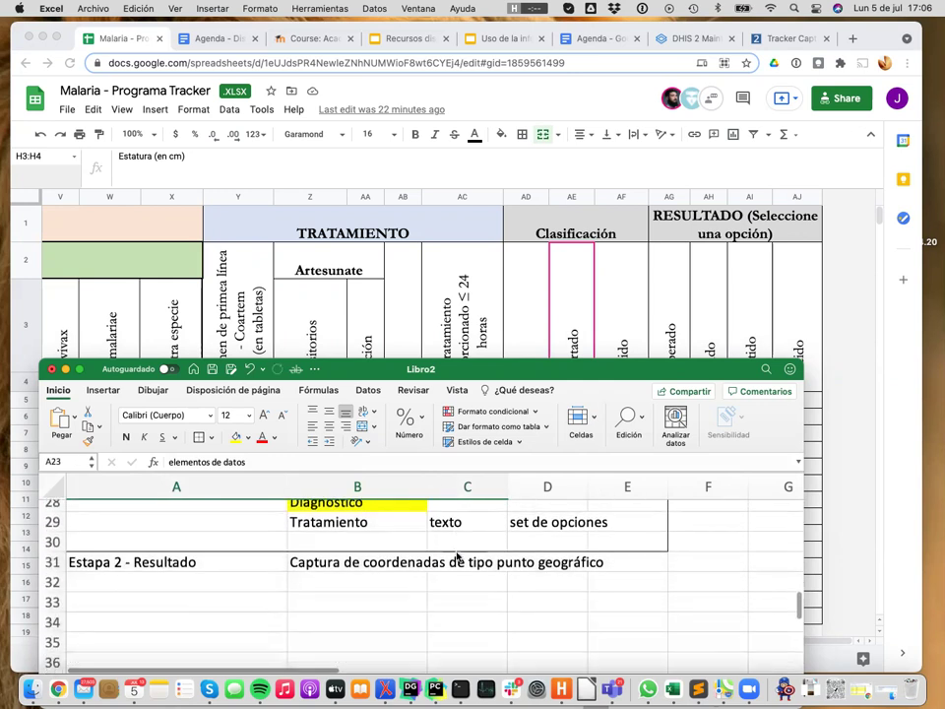
left_click(203, 578)
key("super+v")
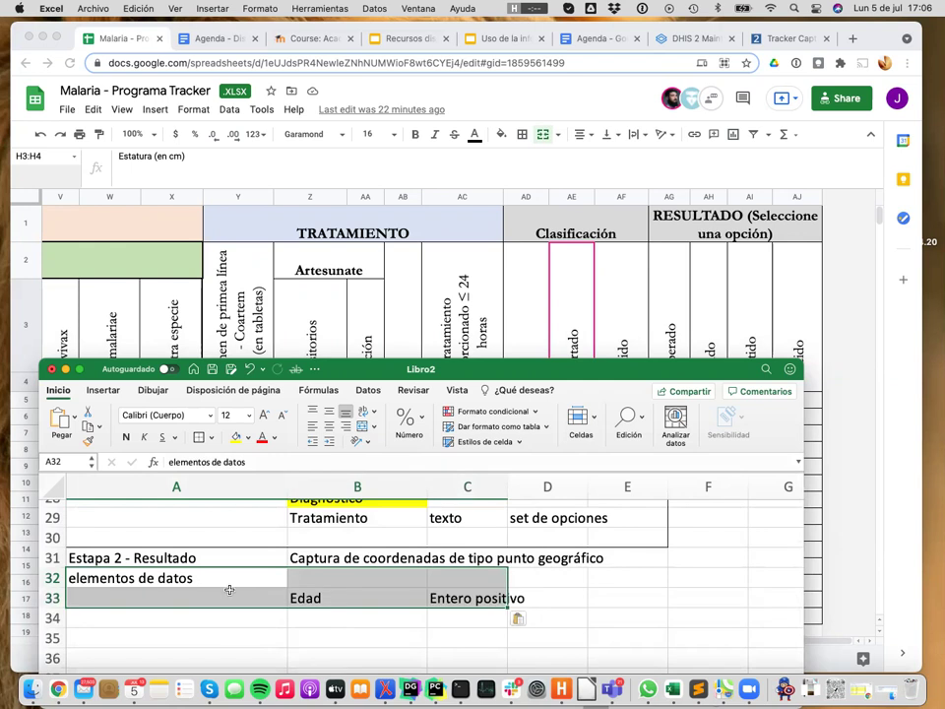
left_click(263, 604)
- Compare the data elements listed under Etapa 1 - Detección with those in the stage 2 Resultado block
scroll(263, 604, "up", 4)
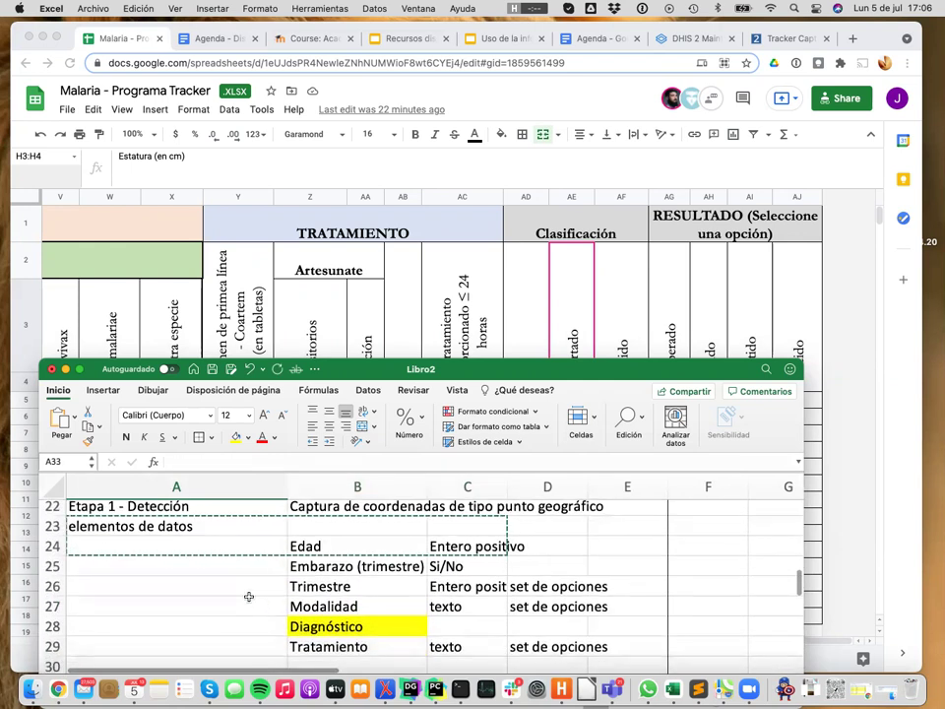
scroll(286, 605, "down", 5)
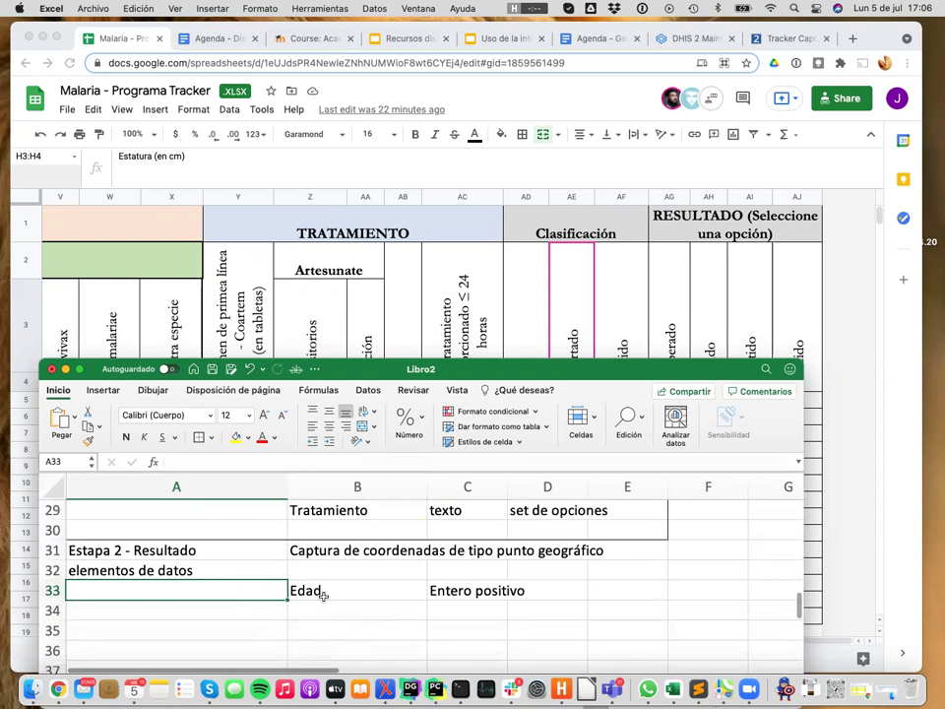
scroll(279, 600, "up", 2)
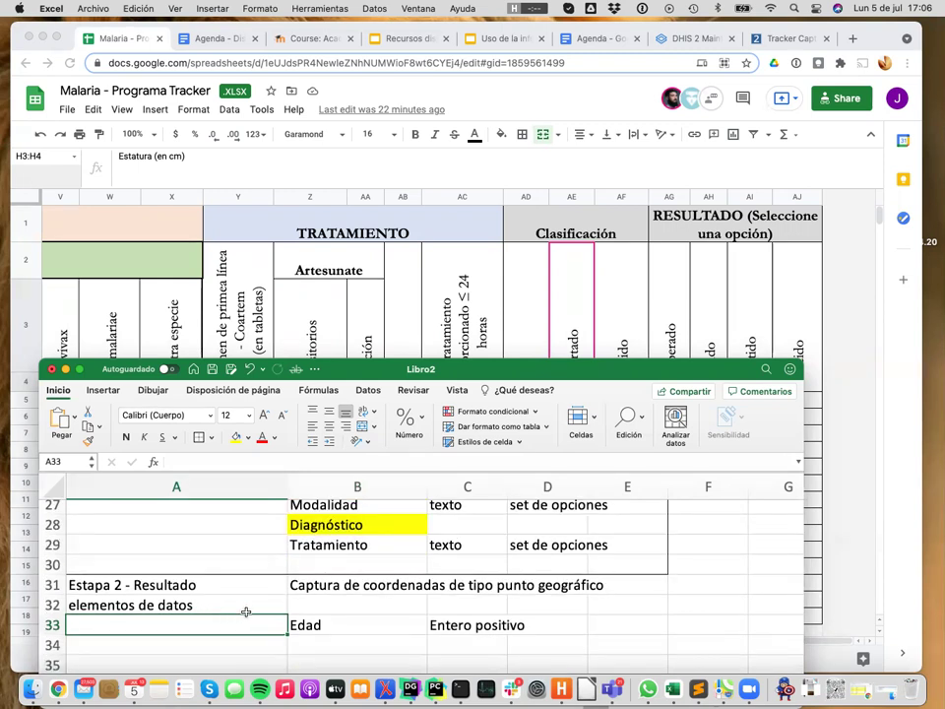
scroll(298, 602, "up", 5)
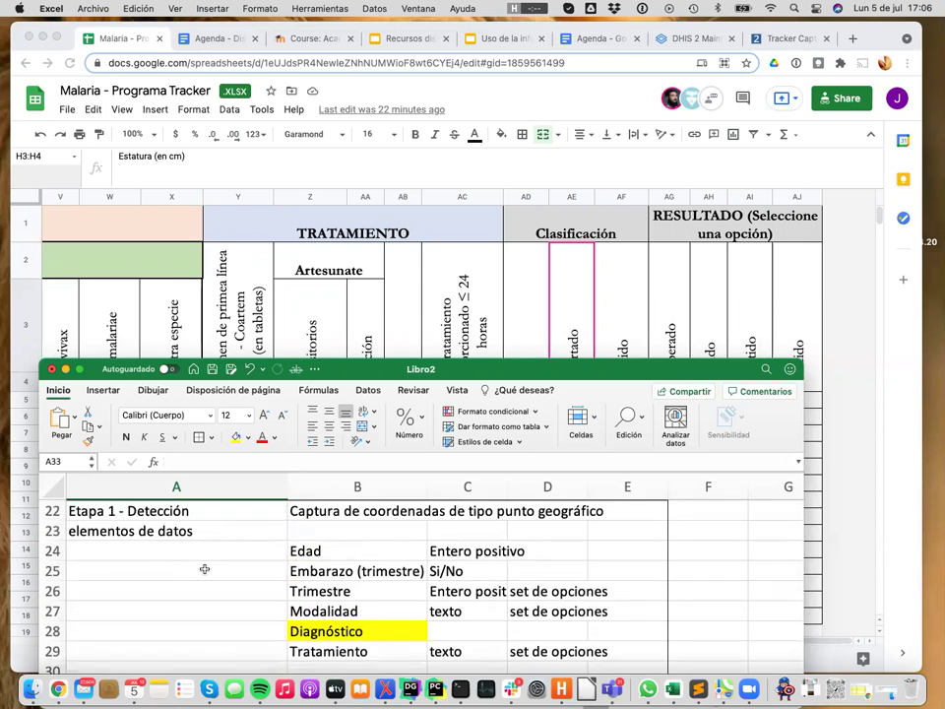
scroll(204, 565, "down", 6)
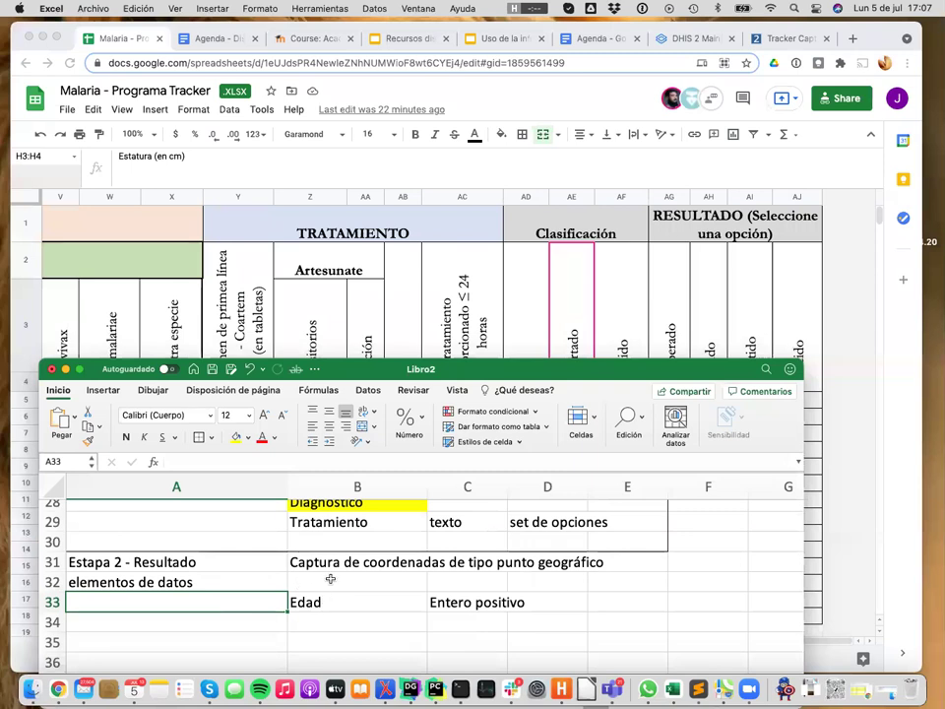
scroll(322, 615, "up", 1)
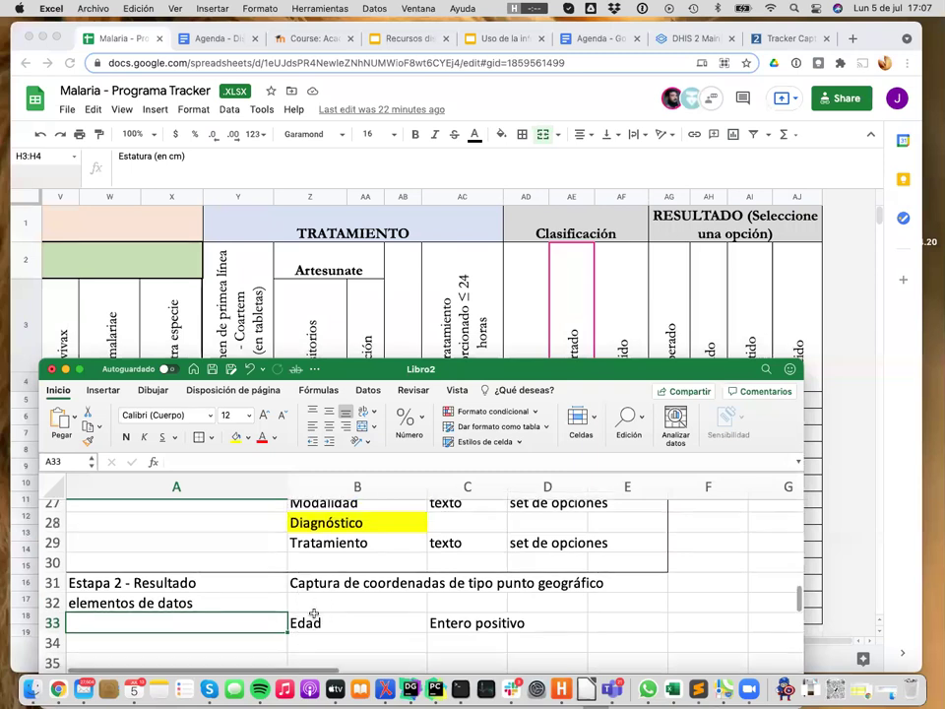
scroll(319, 630, "up", 3)
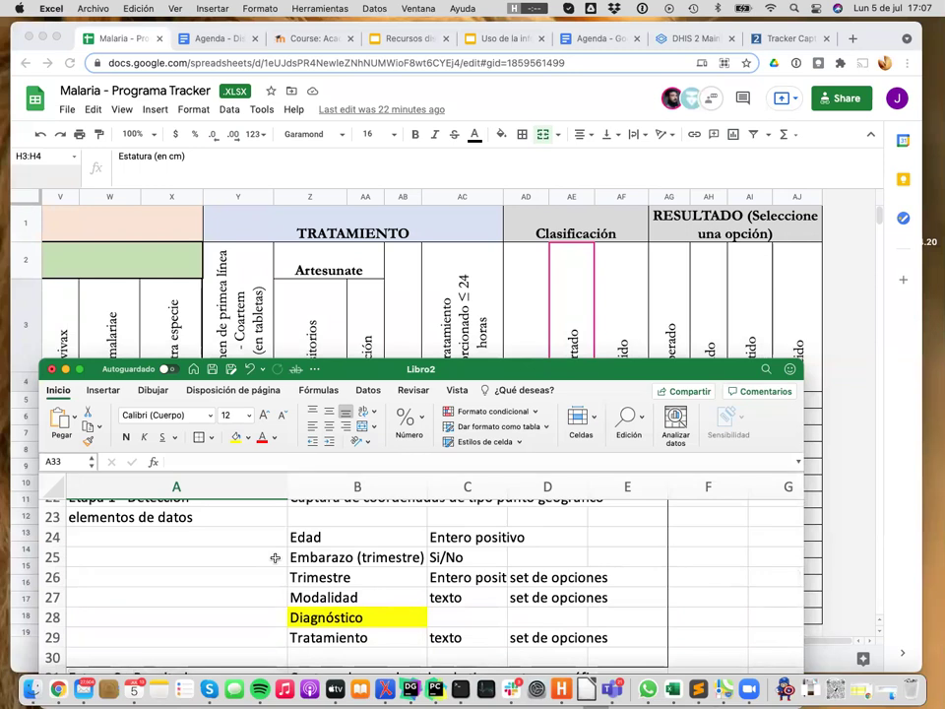
scroll(255, 561, "up", 1)
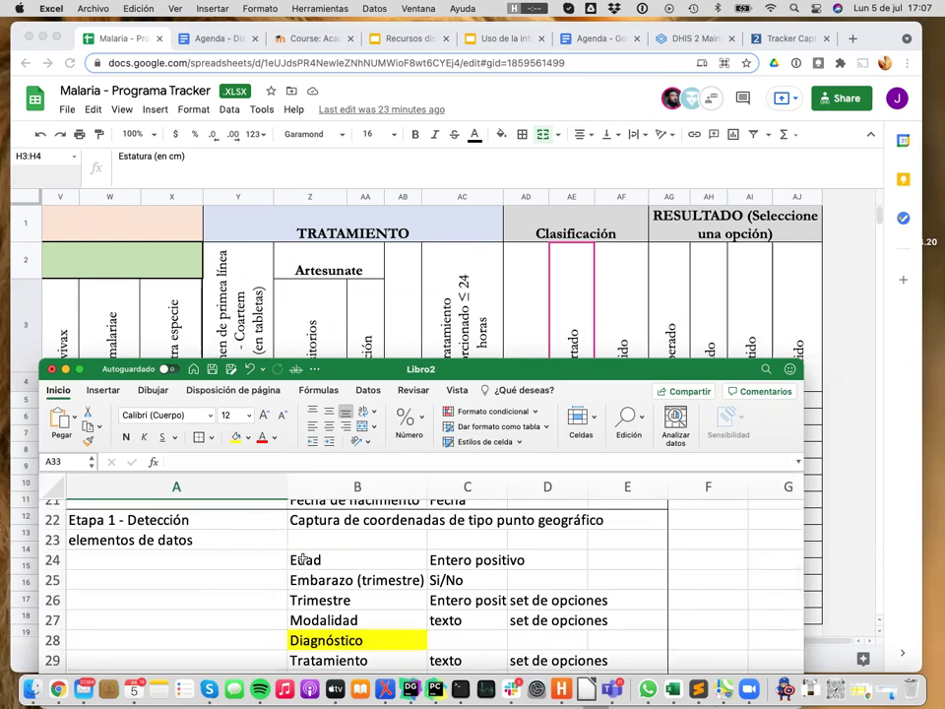
scroll(265, 557, "down", 4)
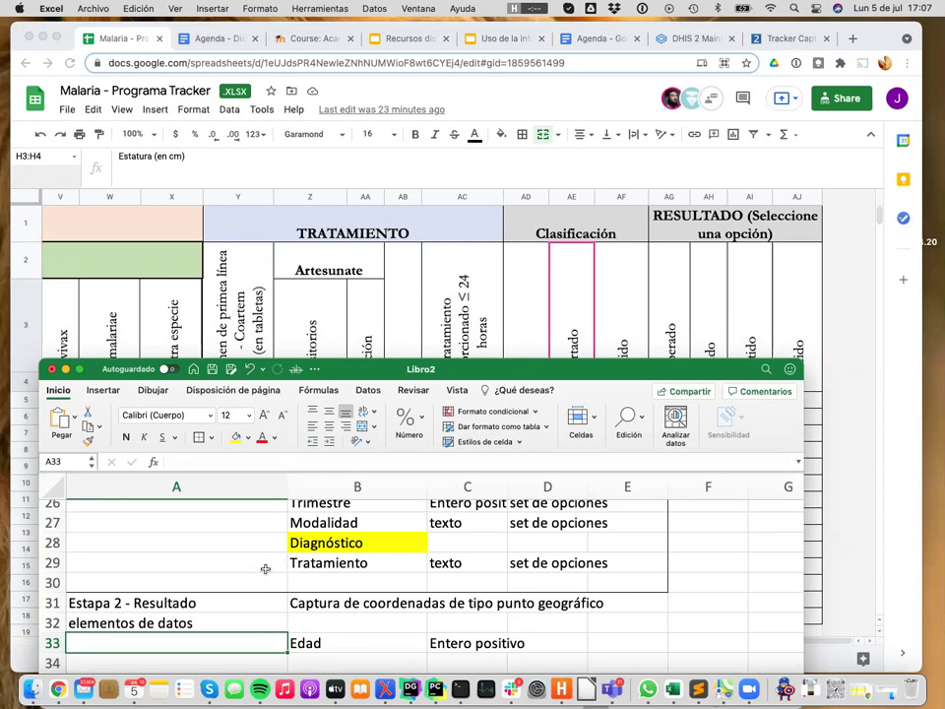
scroll(263, 567, "up", 1)
scroll(266, 569, "up", 1)
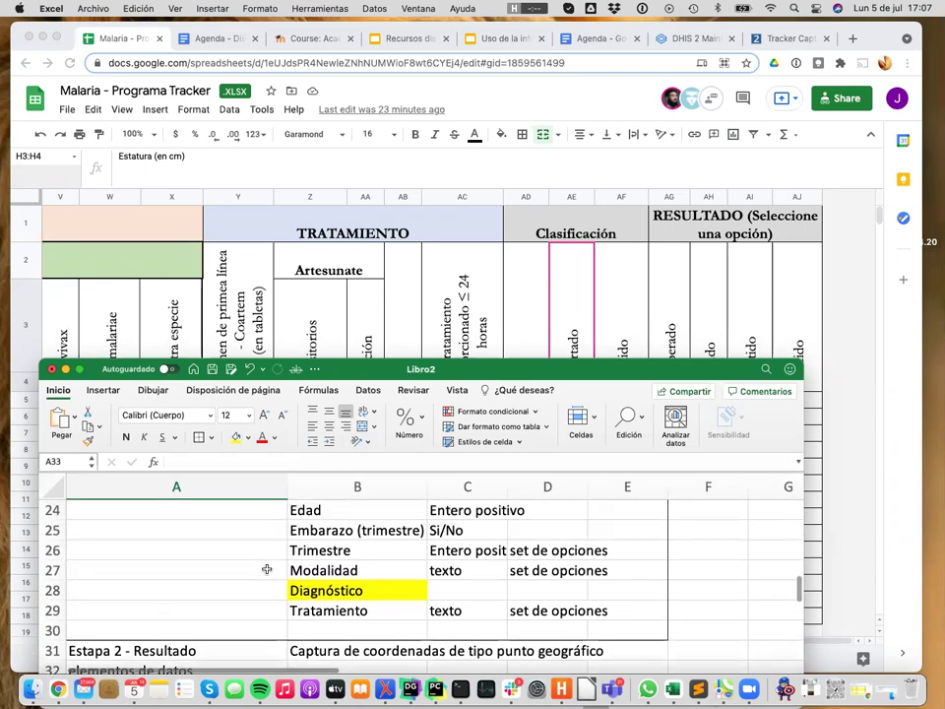
- Add the data element "Clasificación" in cell B34 of the stage 2 block, based on the form's classification columns
scroll(266, 569, "down", 2)
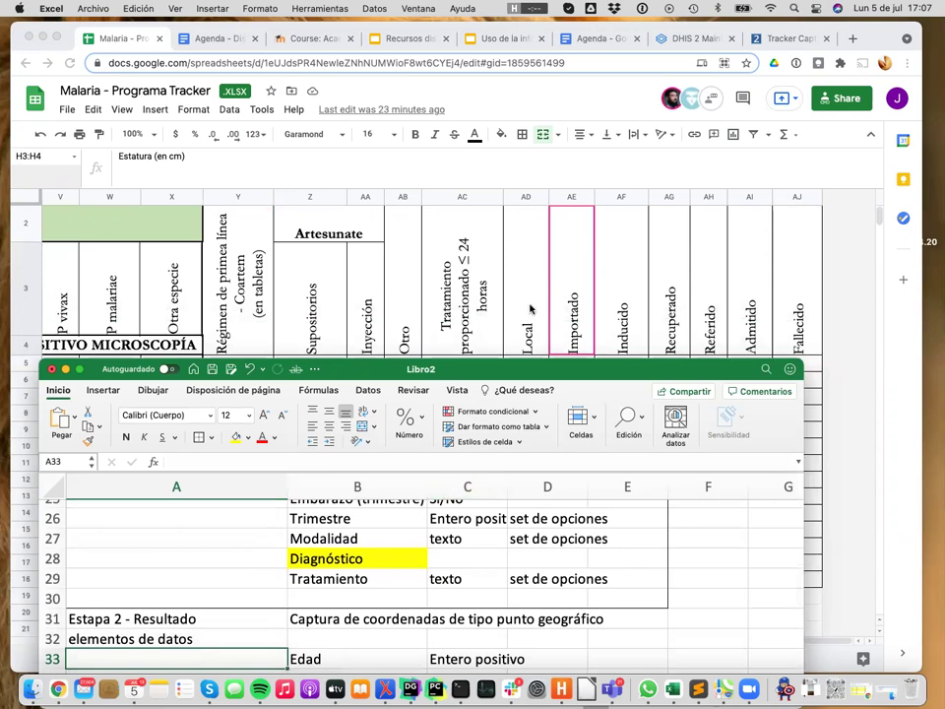
scroll(399, 234, "up", 2)
scroll(544, 295, "down", 2)
scroll(356, 644, "down", 2)
left_click(356, 640)
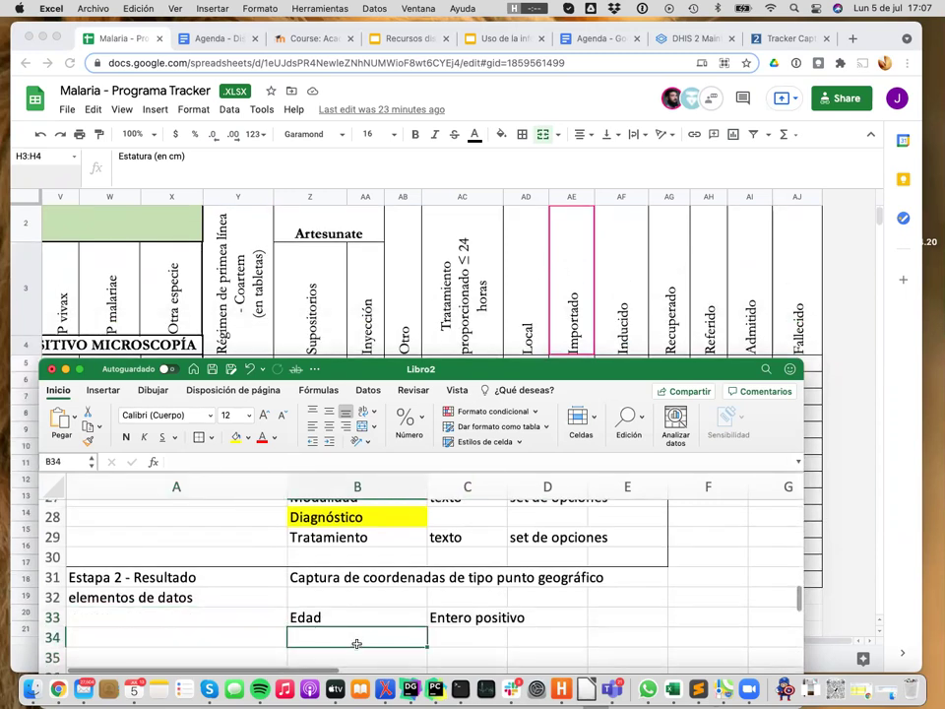
type("Cl")
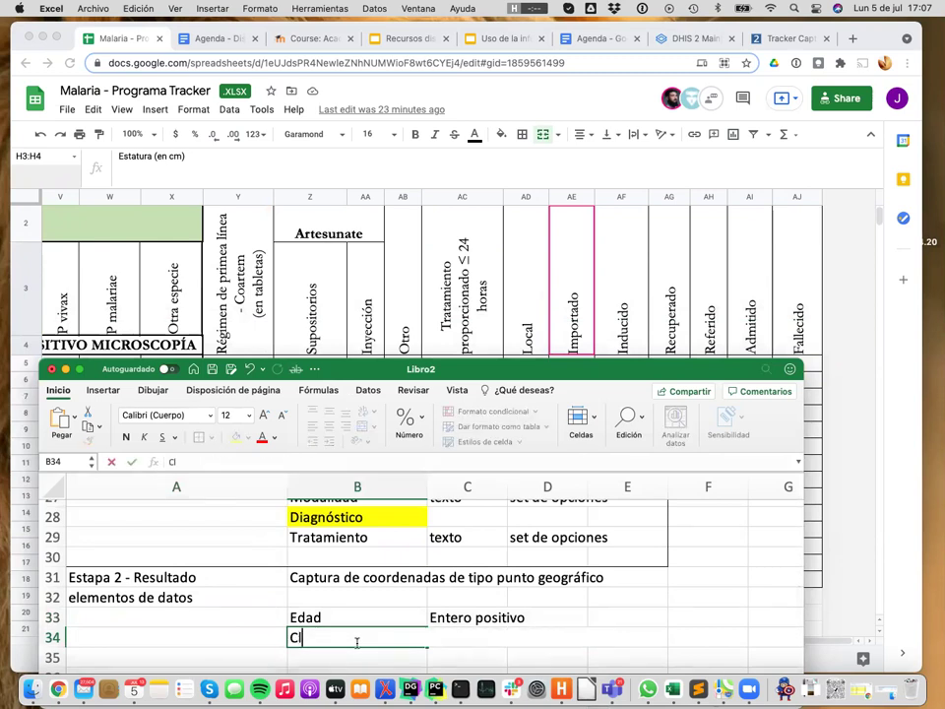
type("asifica")
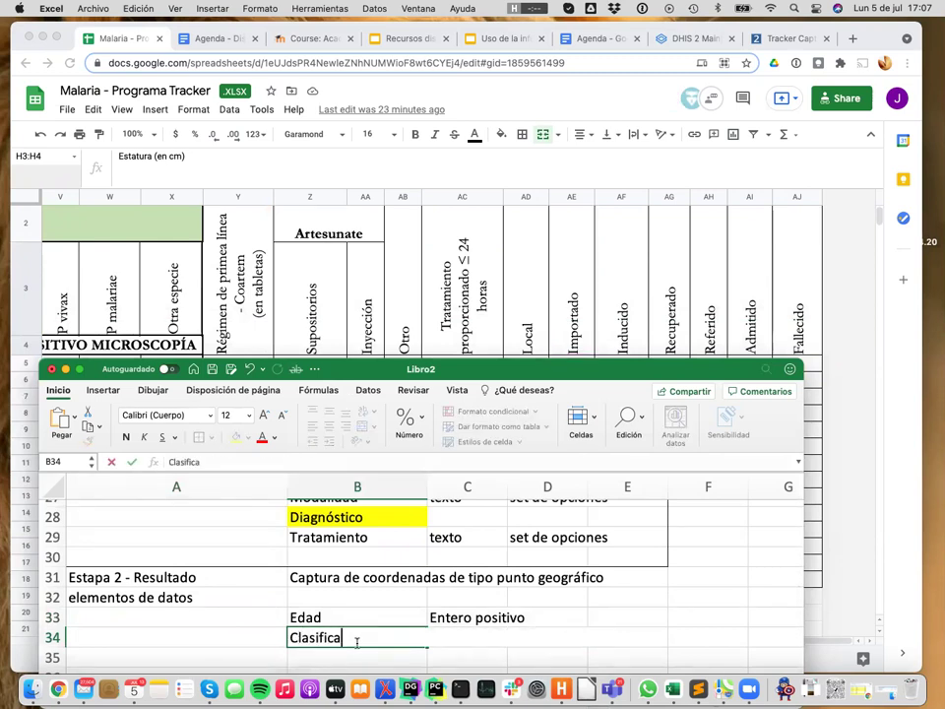
type("ción")
key("Return")
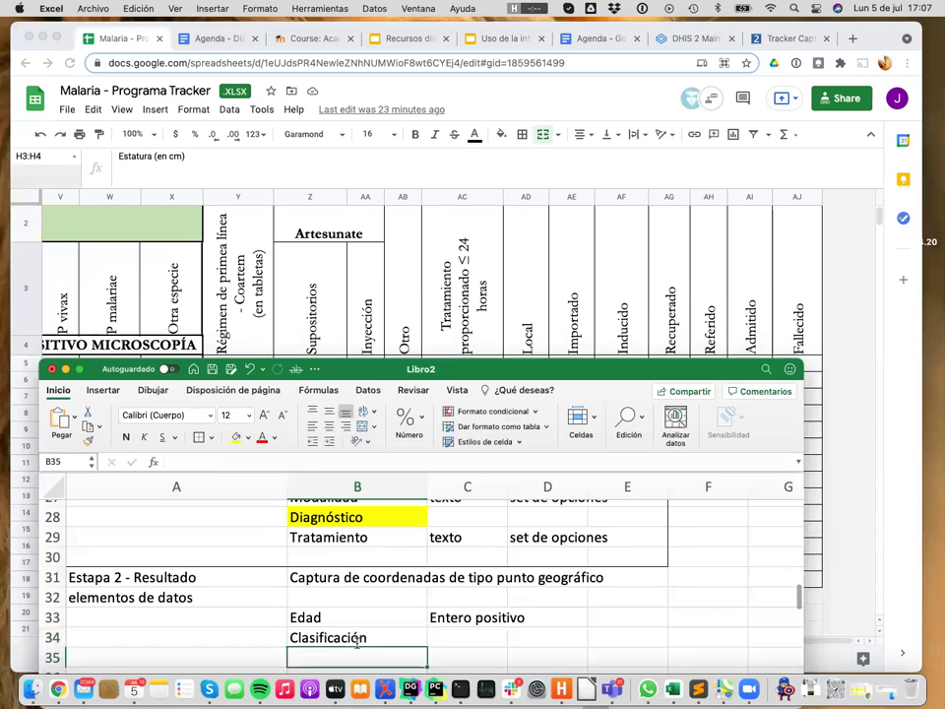
- Give the stage 2 data element "Clasificación" the value type "texto" in C34 and "set de opciones" in D34
key("Up")
key("Right")
key("F2")
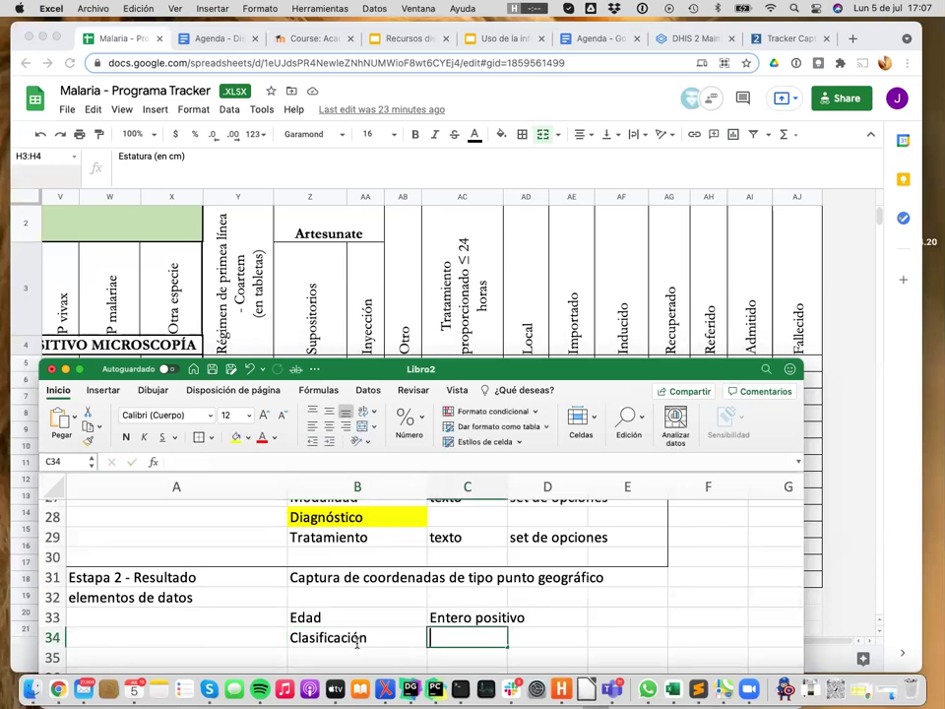
type("texto")
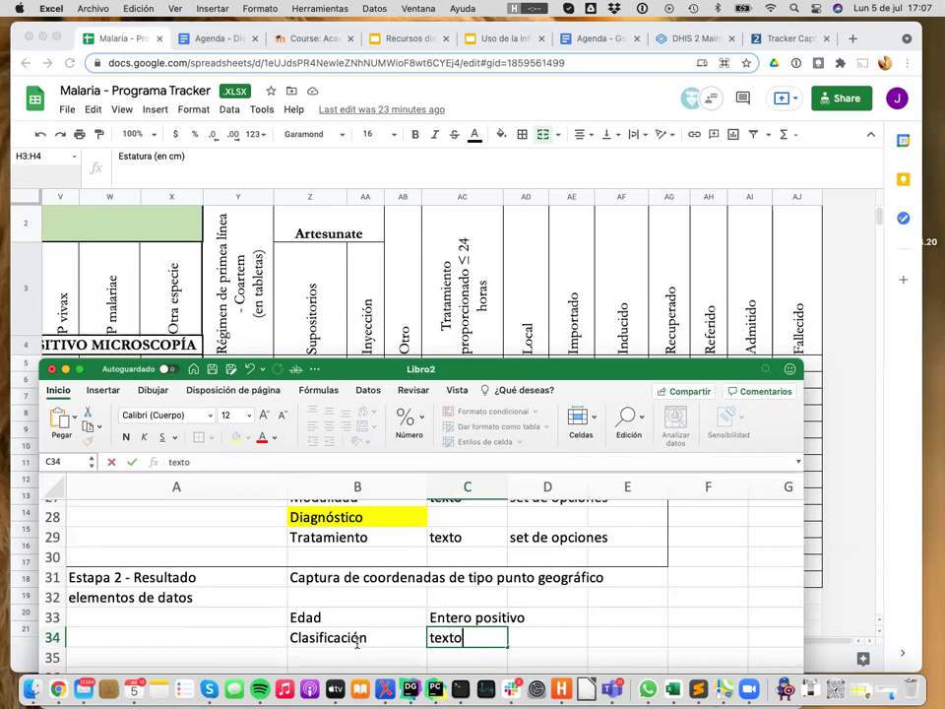
key("Return")
key("Up")
key("Right")
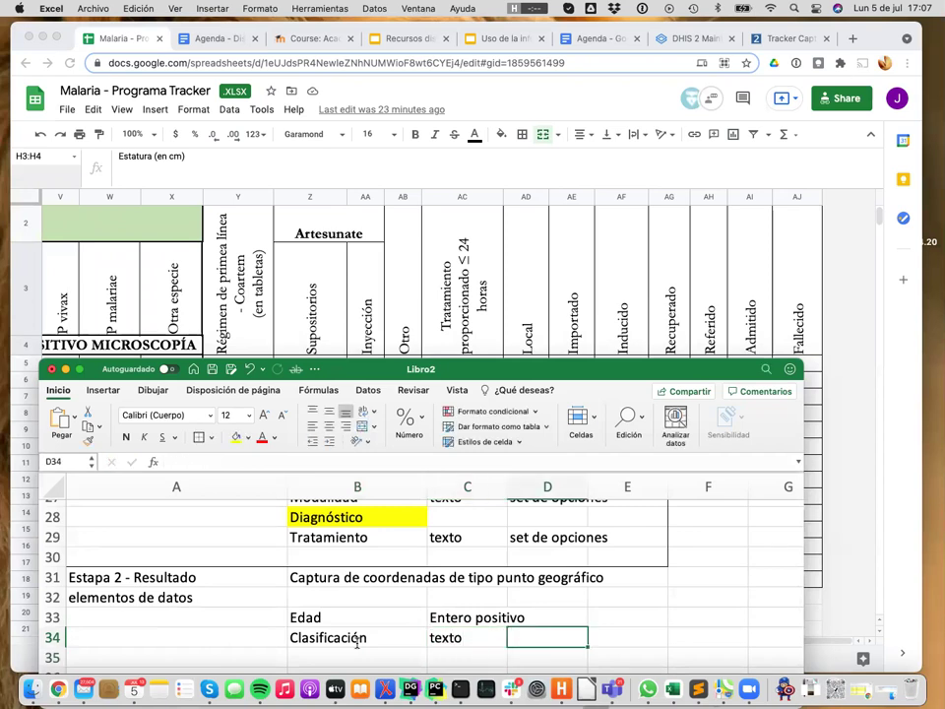
type("set")
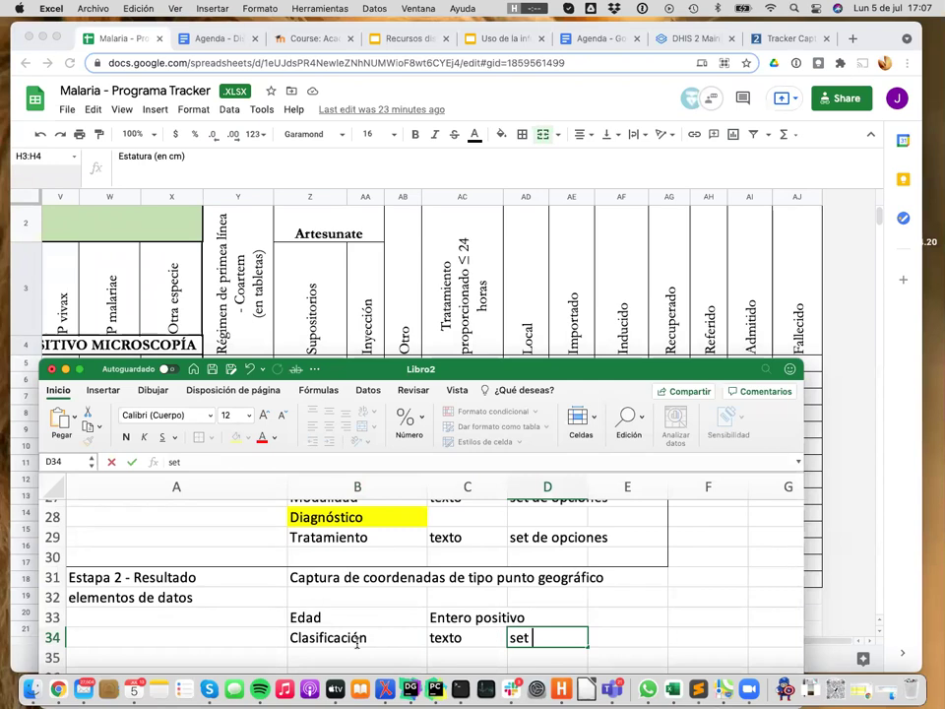
type(" de opciones")
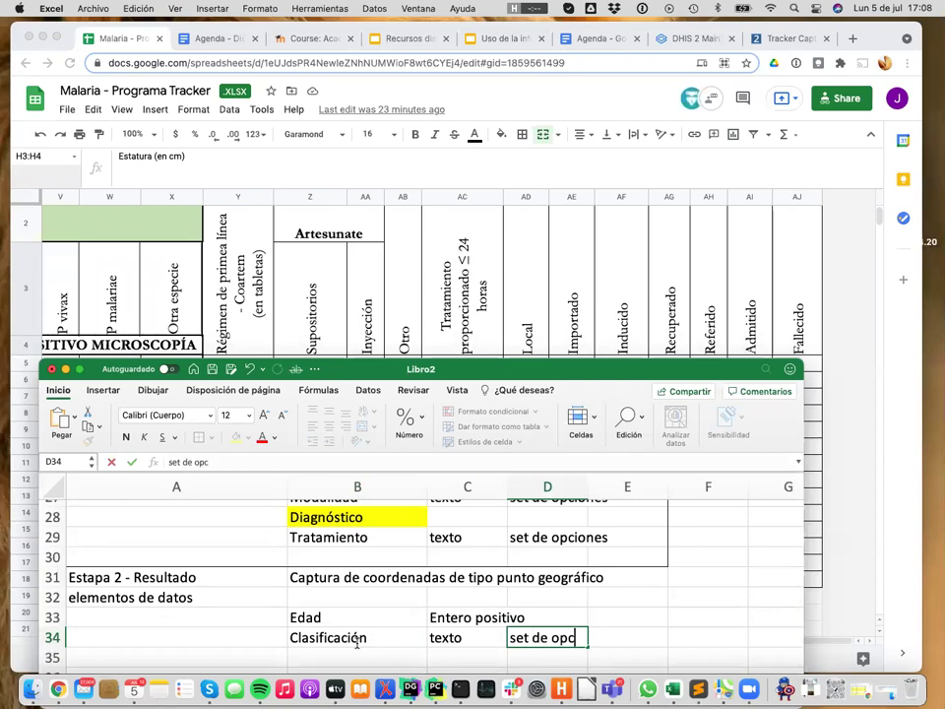
key("Return")
key("Left")
key("Left")
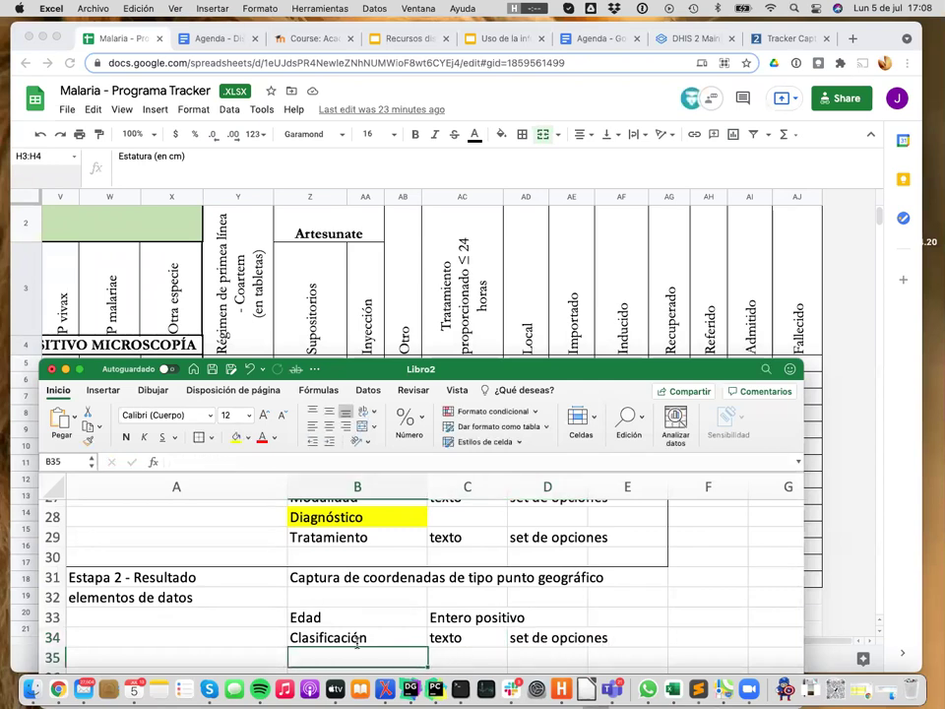
- Add the data element "Resultado" in cell B35 of the stage 2 block, based on the form's RESULTADO columns
scroll(546, 342, "up", 1)
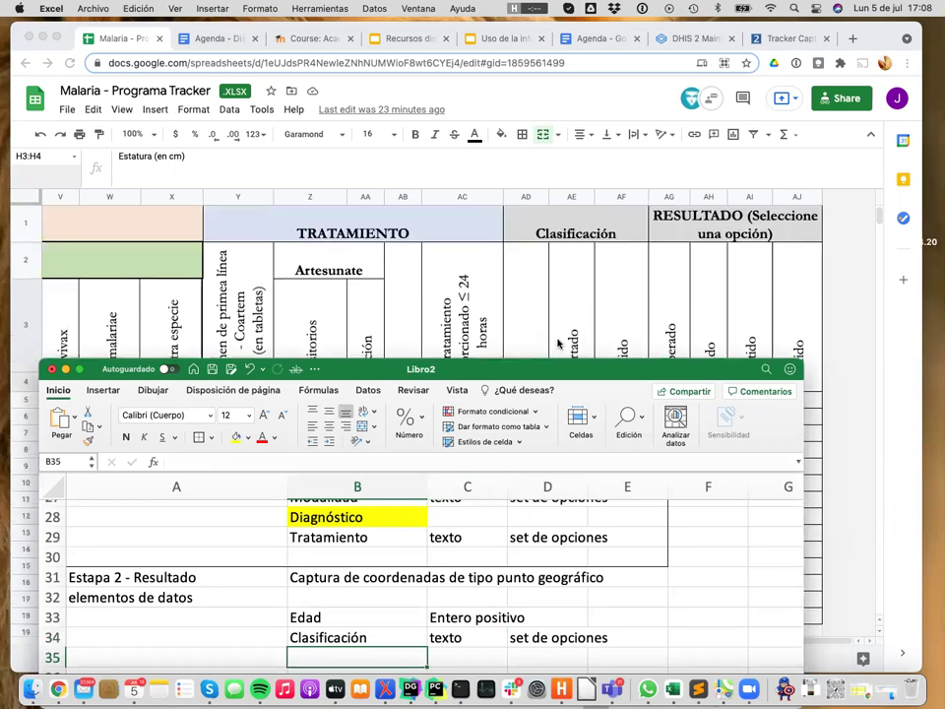
scroll(552, 343, "down", 2)
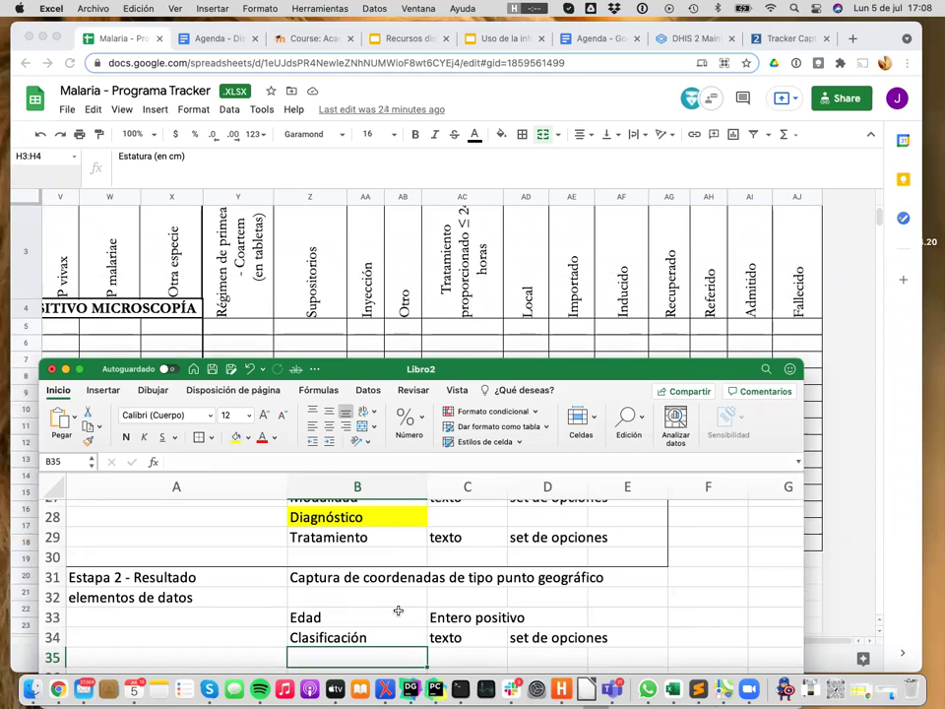
type("Resultado")
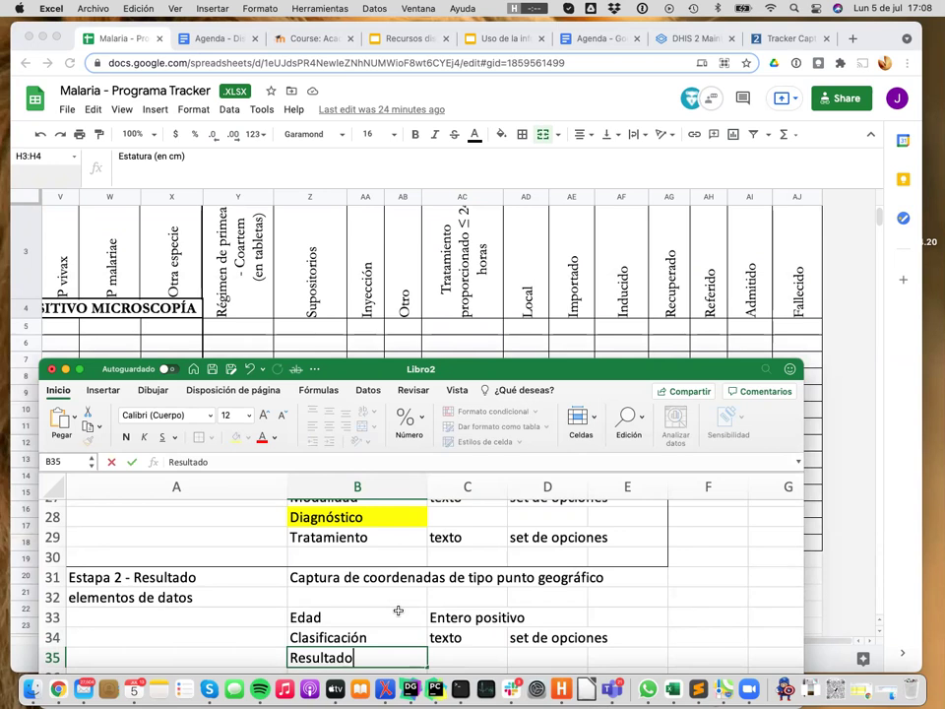
key("Return")
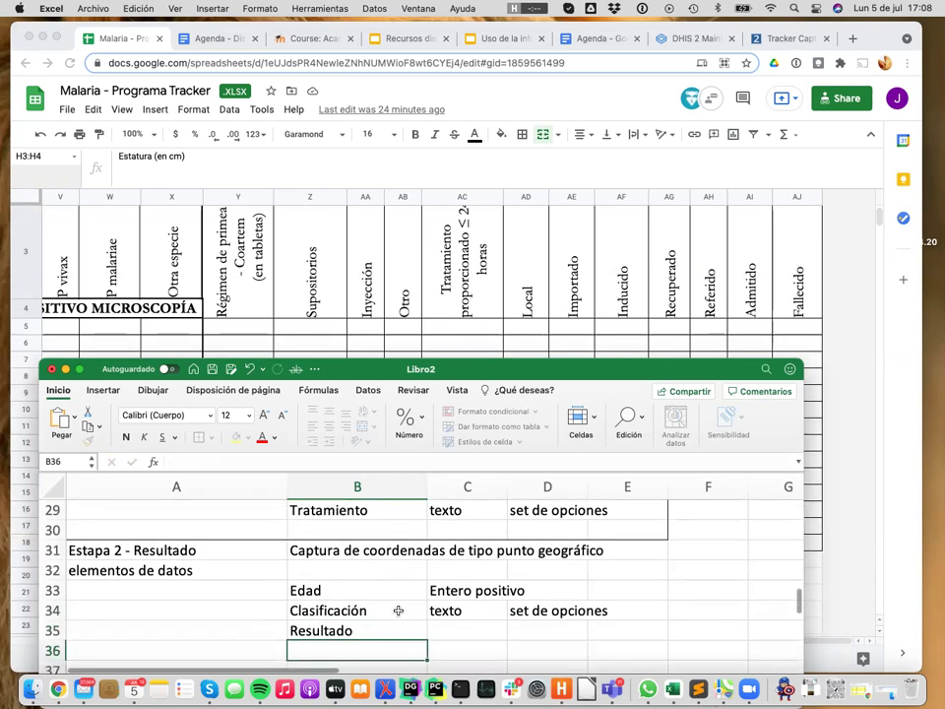
- Give the data element "Resultado" the value type "texto" in C35 and "set de opciones" in D35
key("Up")
key("Right")
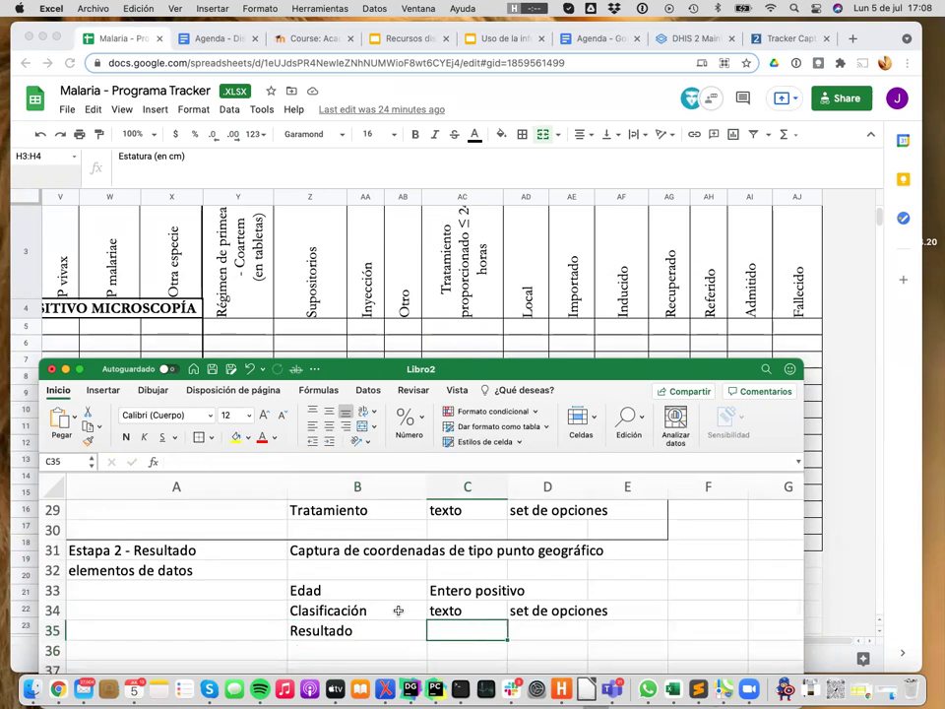
type("texto")
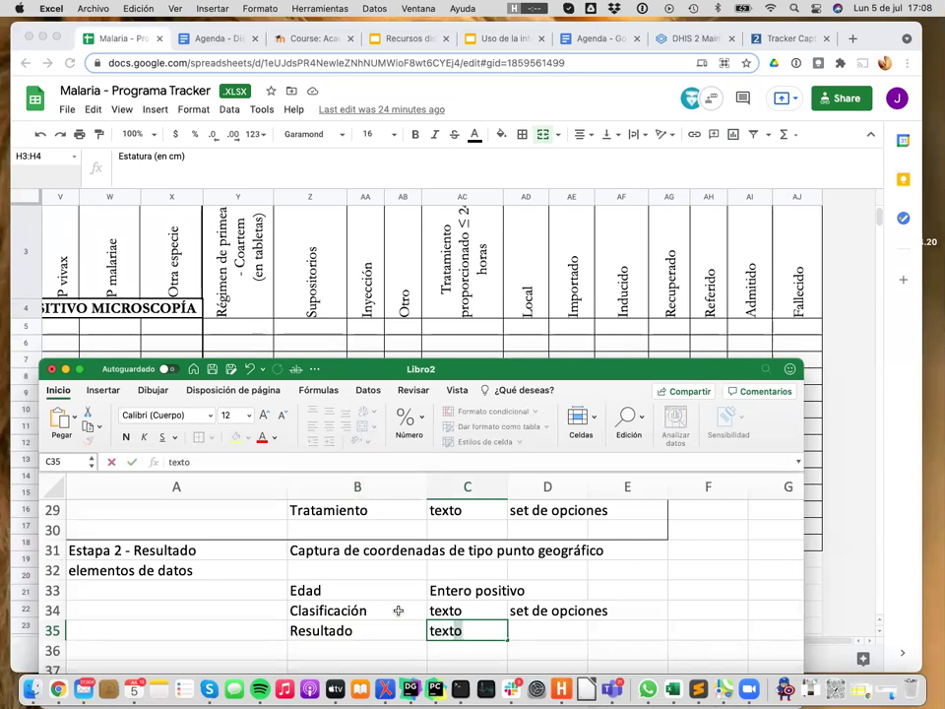
key("Return")
key("Up")
key("Right")
type("s")
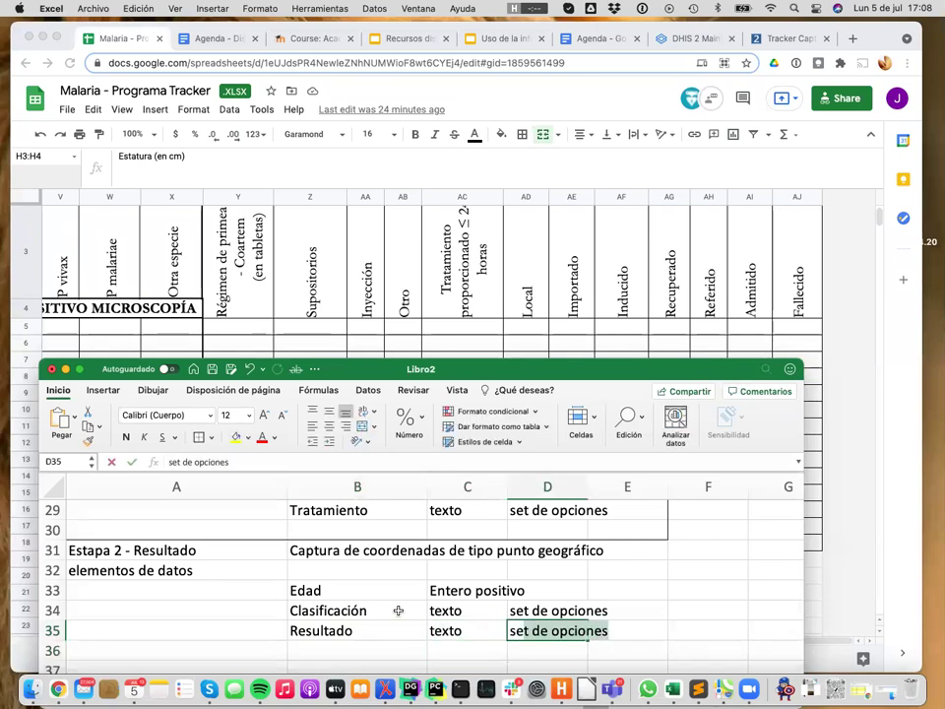
key("Return")
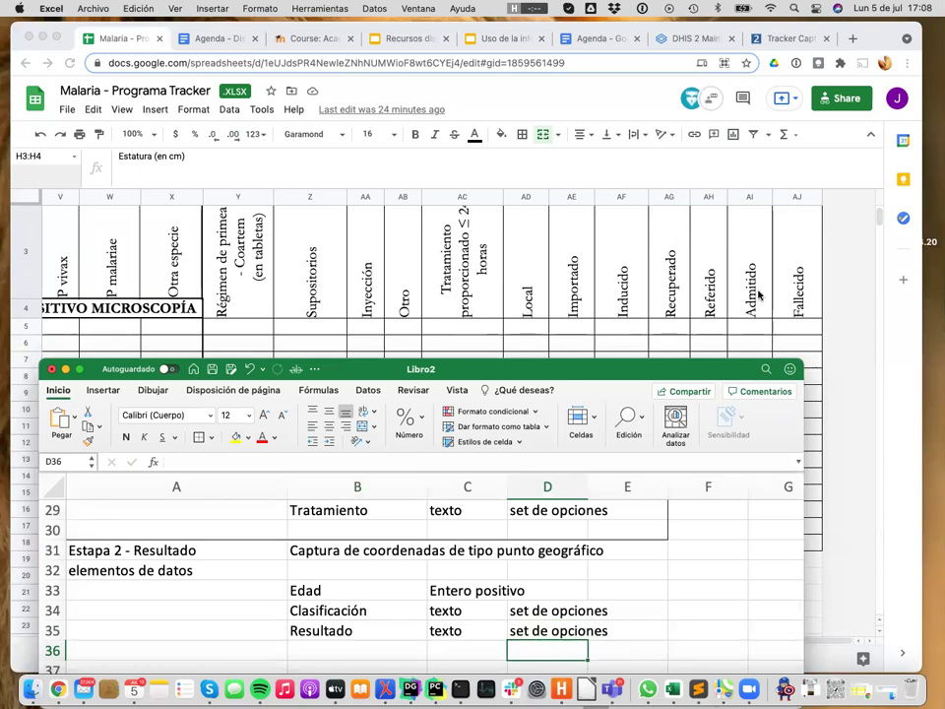
scroll(748, 296, "up", 2)
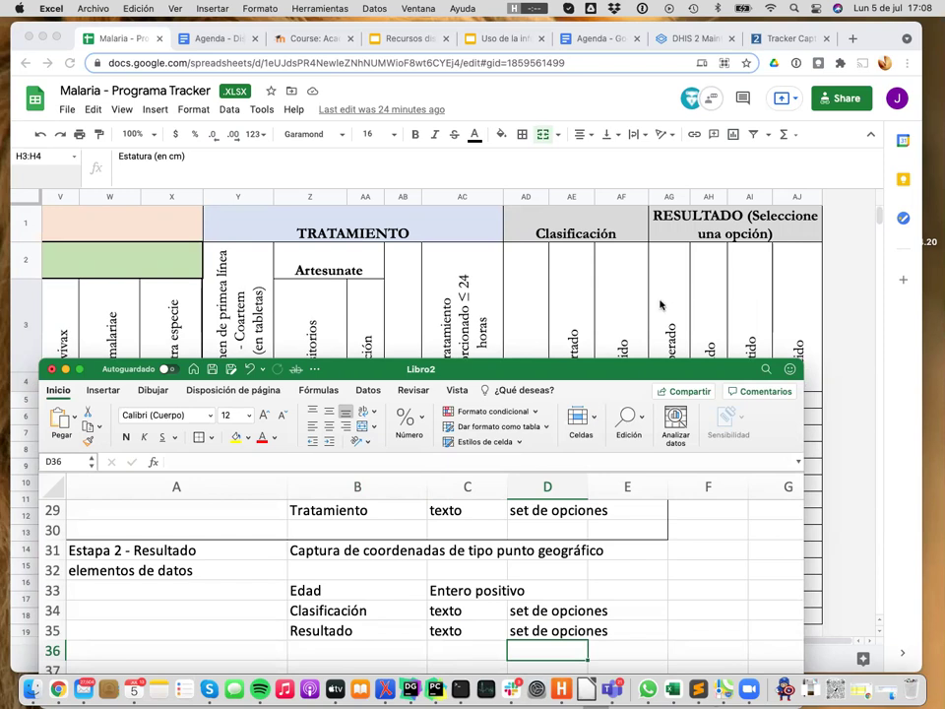
left_click(160, 549)
scroll(486, 628, "down", 3)
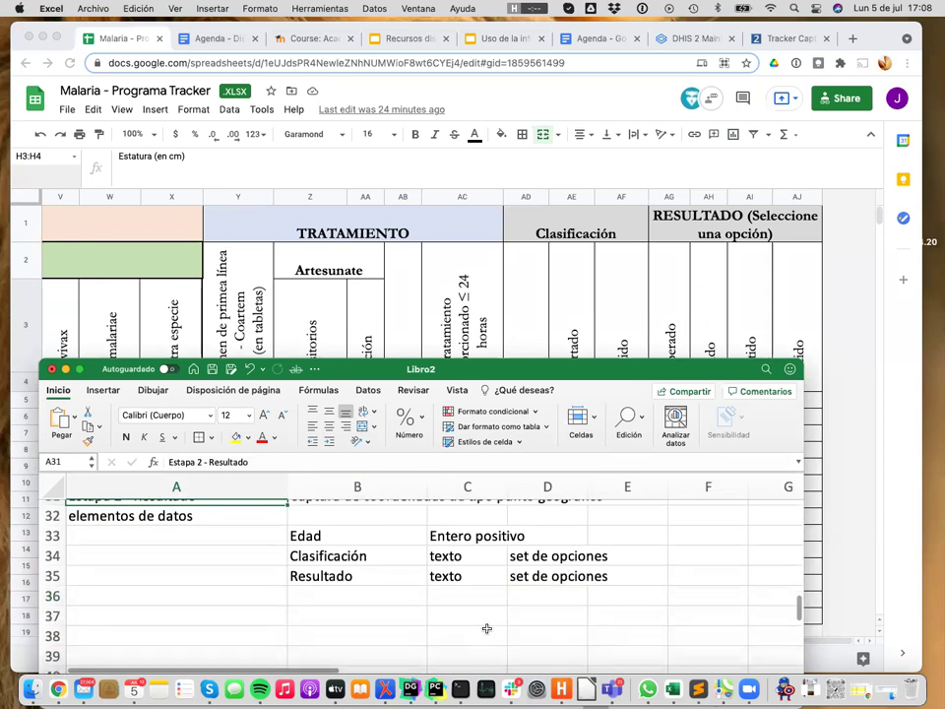
left_click(721, 620, "shift")
scroll(623, 616, "up", 2)
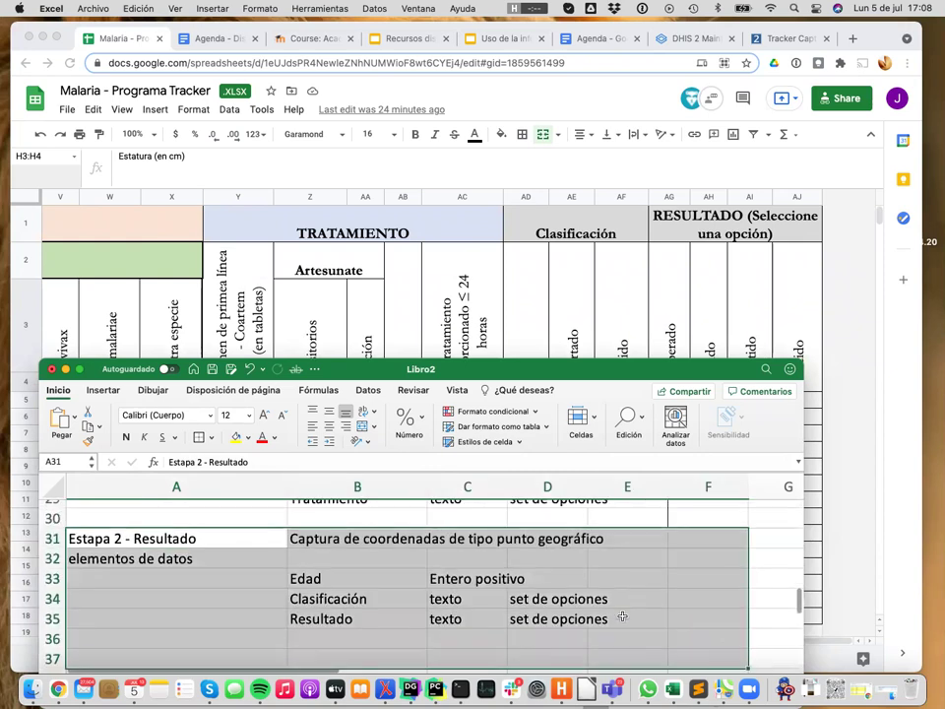
left_click(616, 602)
- Draw an outside border around the Estapa 2 - Resultado block, cells A31:E37
left_click(110, 542)
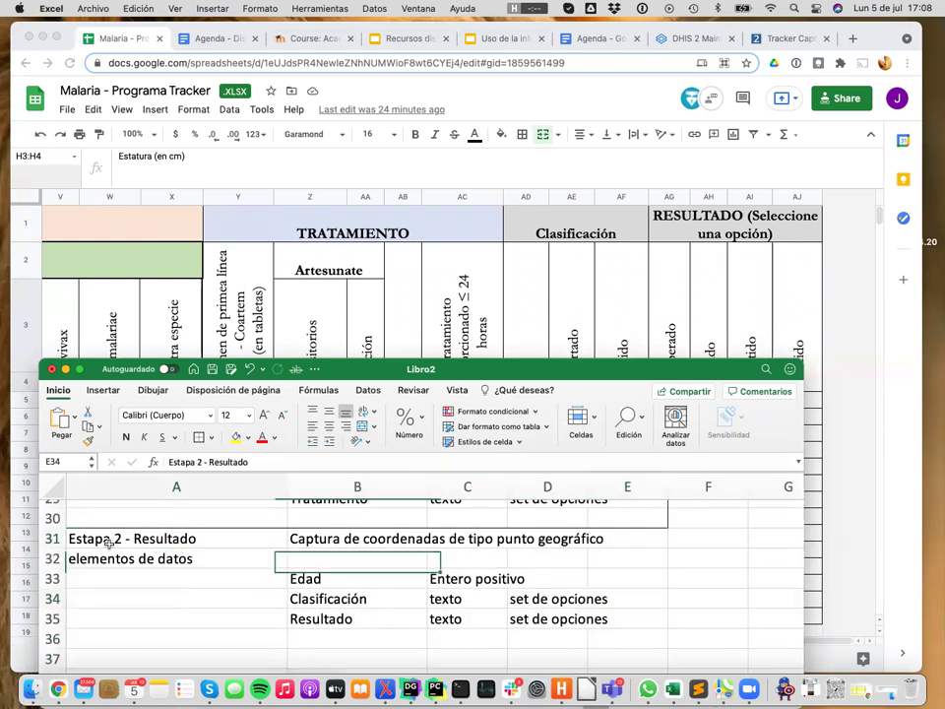
scroll(327, 574, "down", 4)
scroll(327, 572, "up", 3)
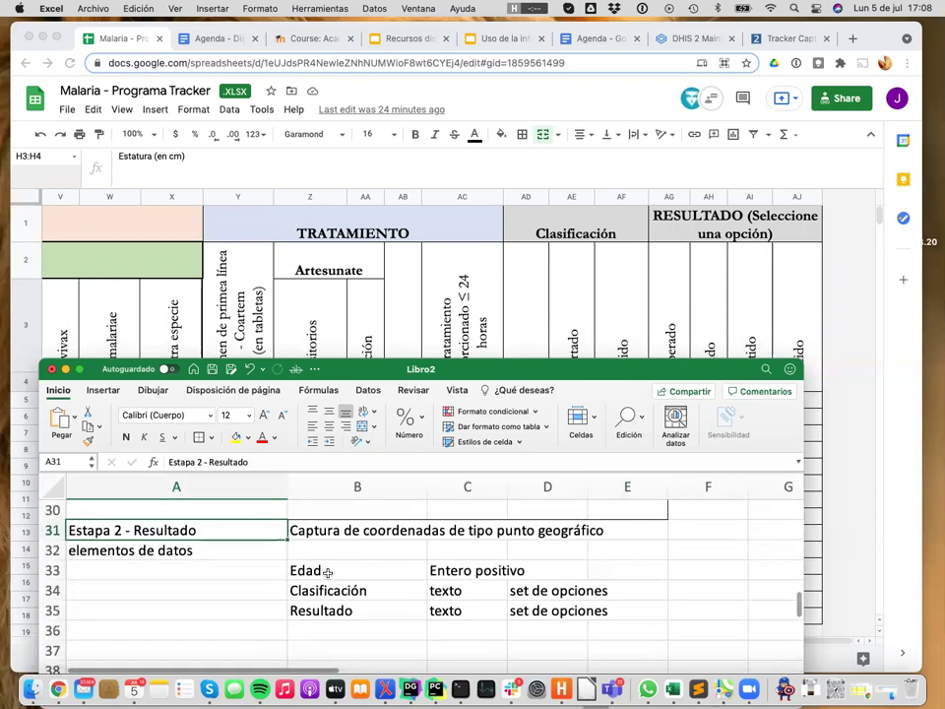
left_click(644, 651, "shift")
right_click(619, 627)
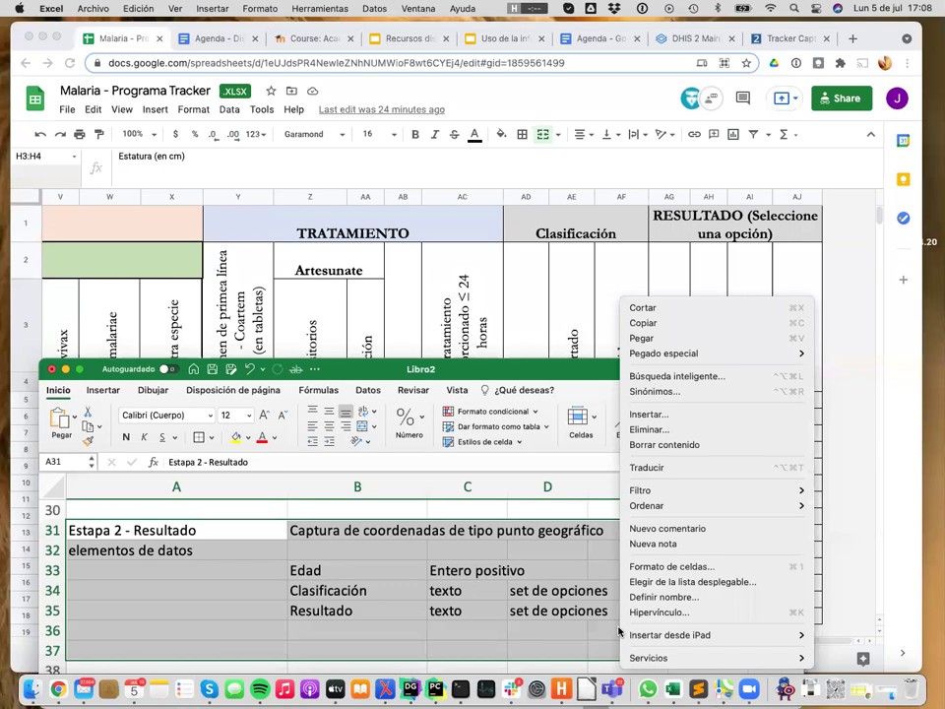
mouse_move(646, 503)
left_click(201, 542)
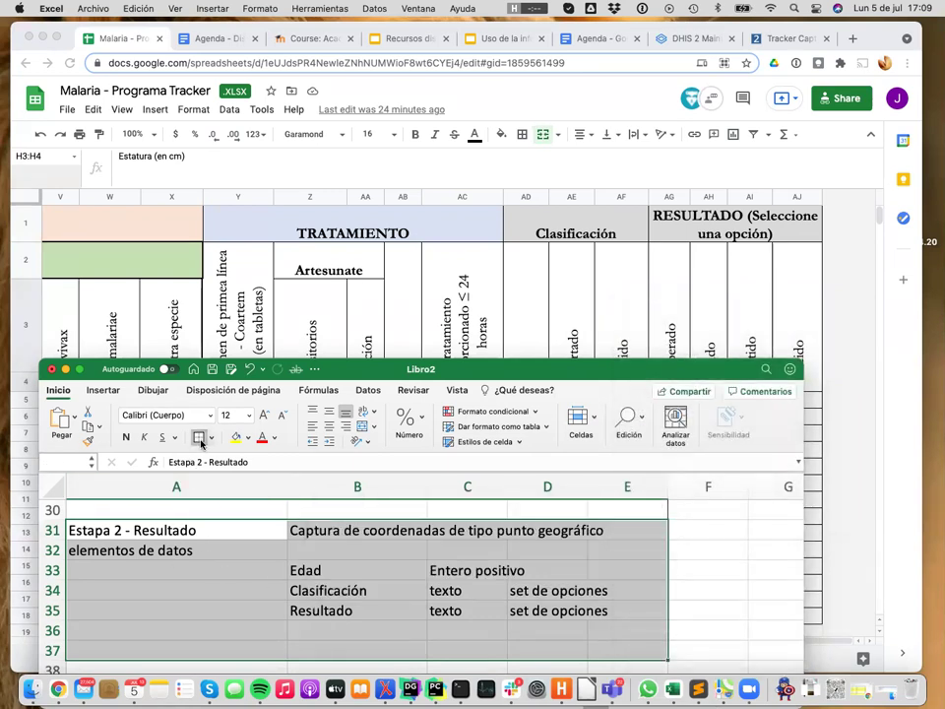
left_click(398, 547)
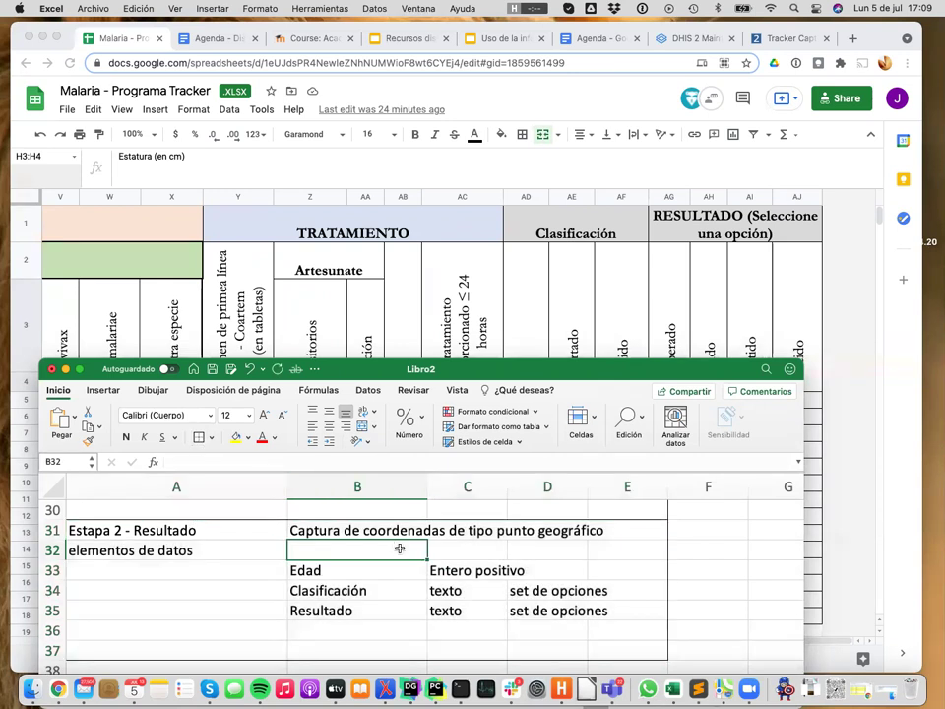
- Switch to DHIS 2 Tracker Capture in the browser and examine each program stage in the malaria case's timeline
left_click(777, 39)
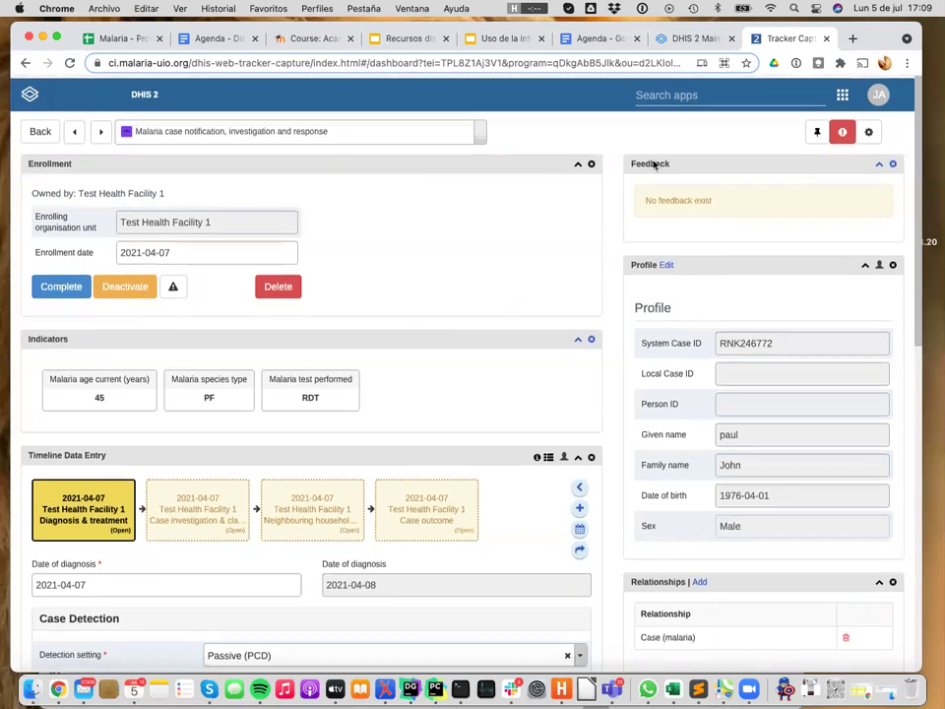
mouse_move(86, 520)
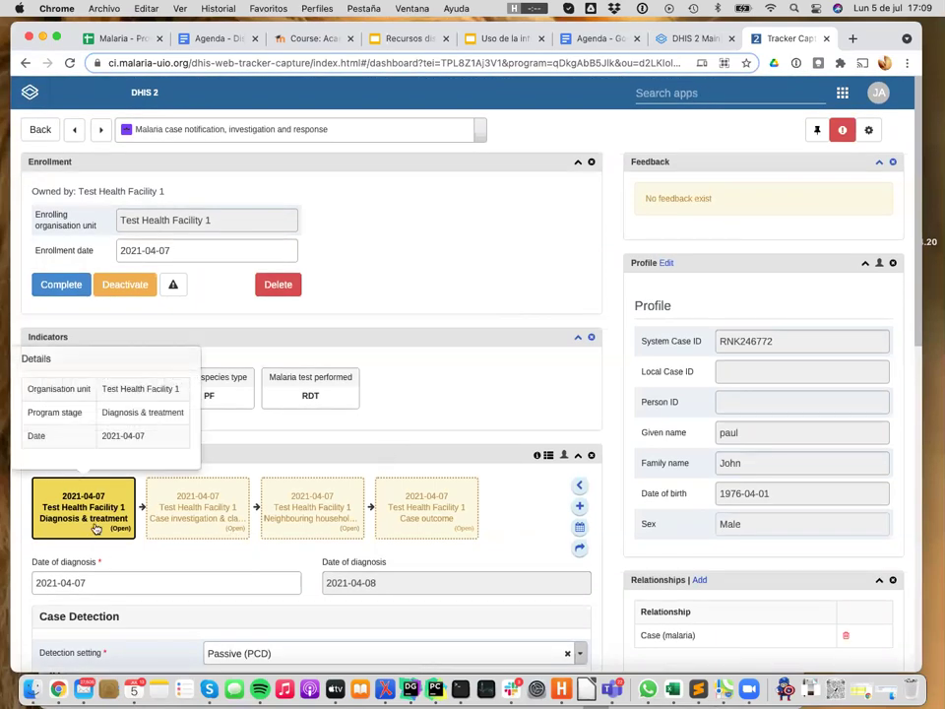
mouse_move(181, 517)
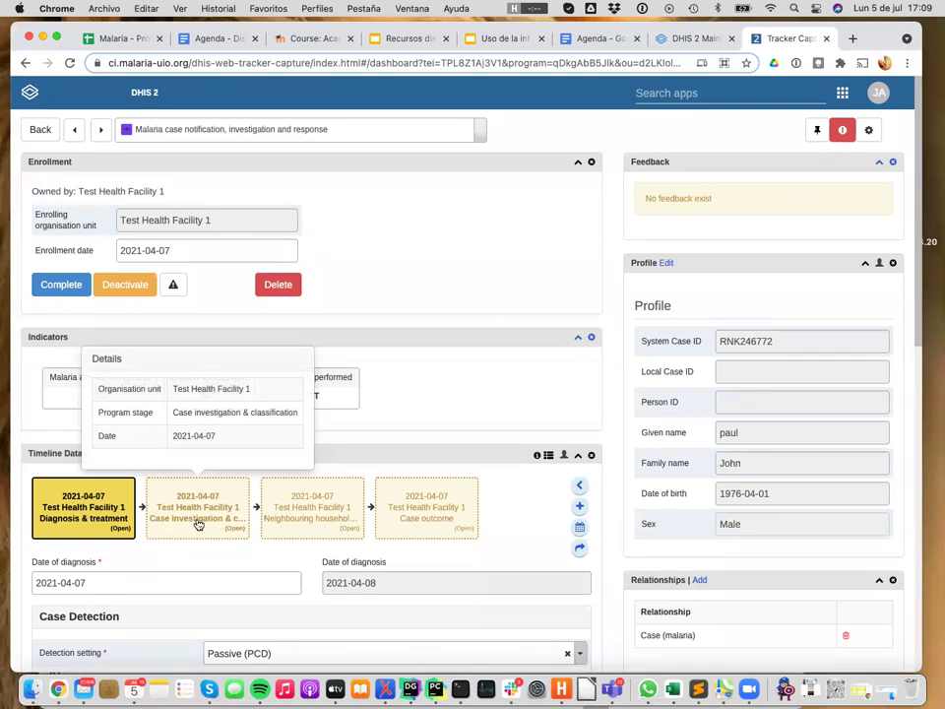
mouse_move(290, 516)
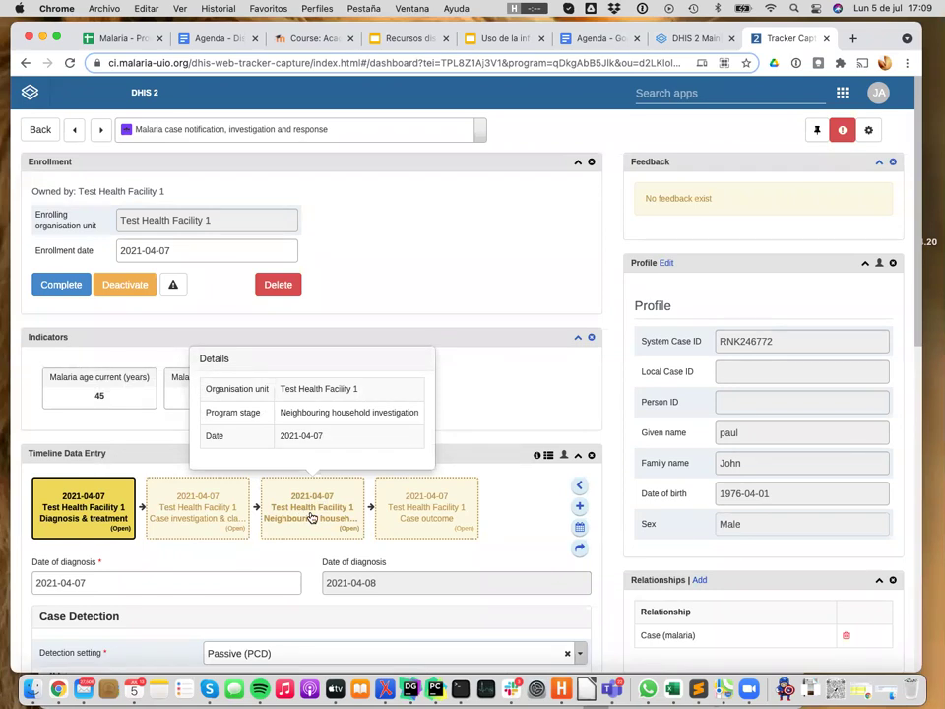
mouse_move(226, 536)
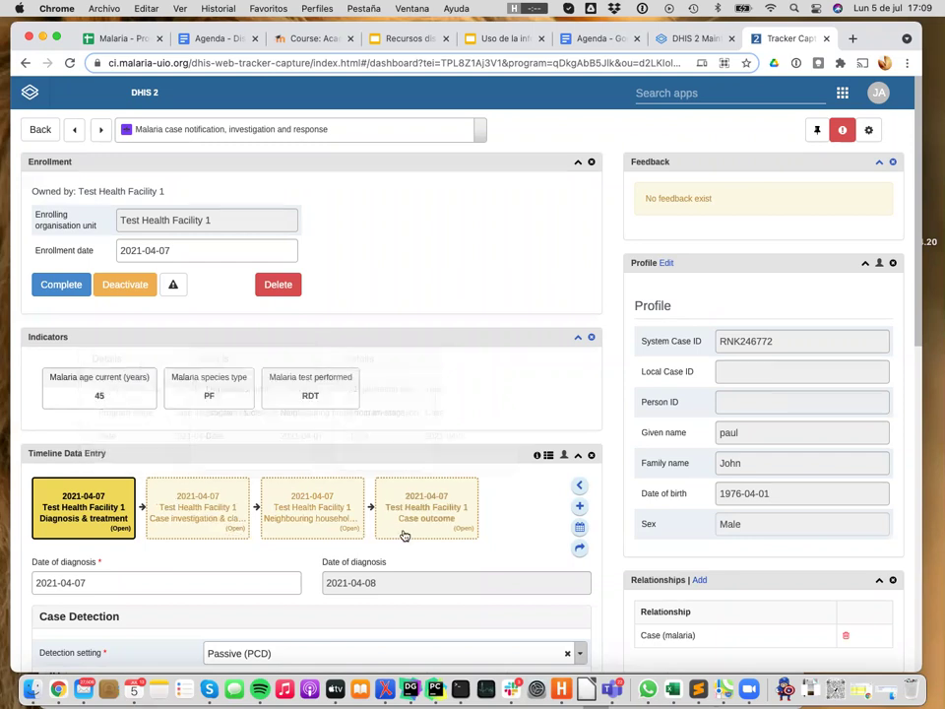
mouse_move(434, 534)
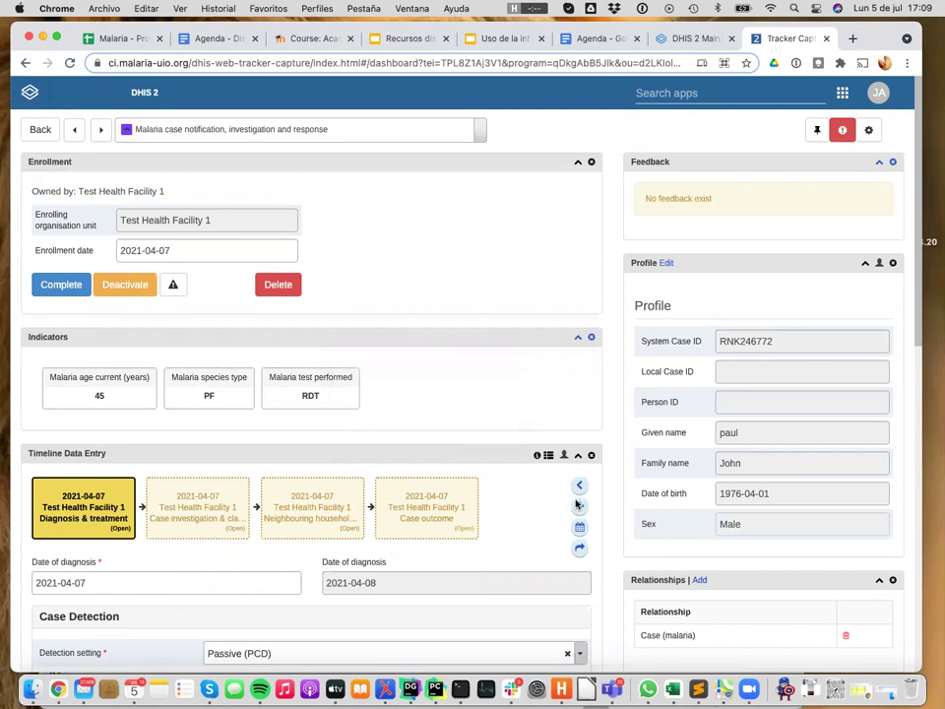
- Reopen the Diagnosis & treatment stage and review its data elements under Case Detection, Malaria diagnosis and History of Malaria
scroll(552, 521, "down", 1)
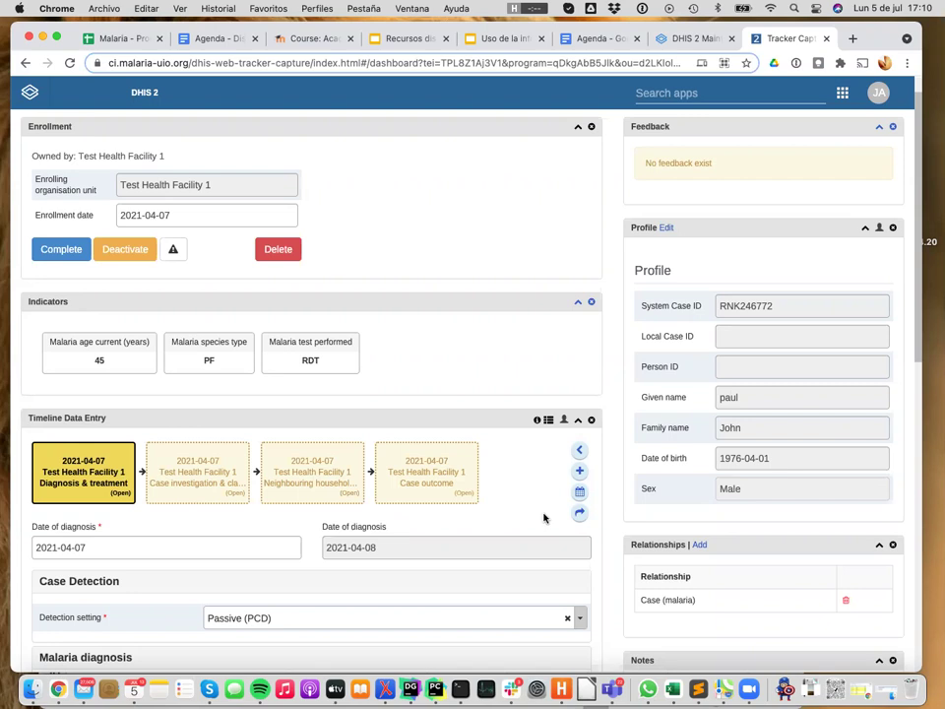
scroll(543, 518, "down", 2)
left_click(81, 336)
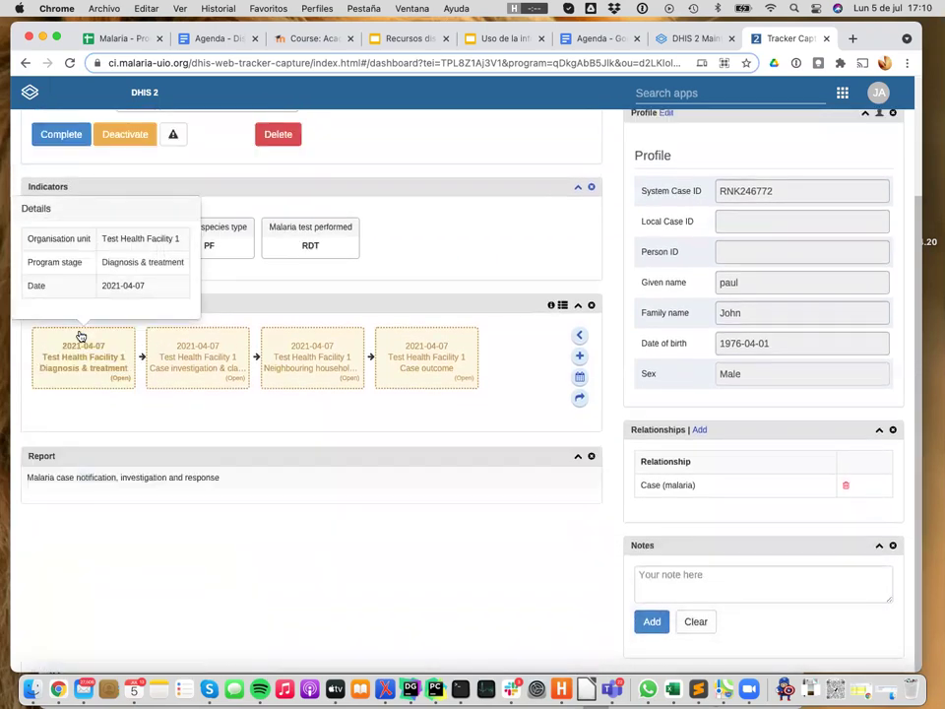
left_click(97, 362)
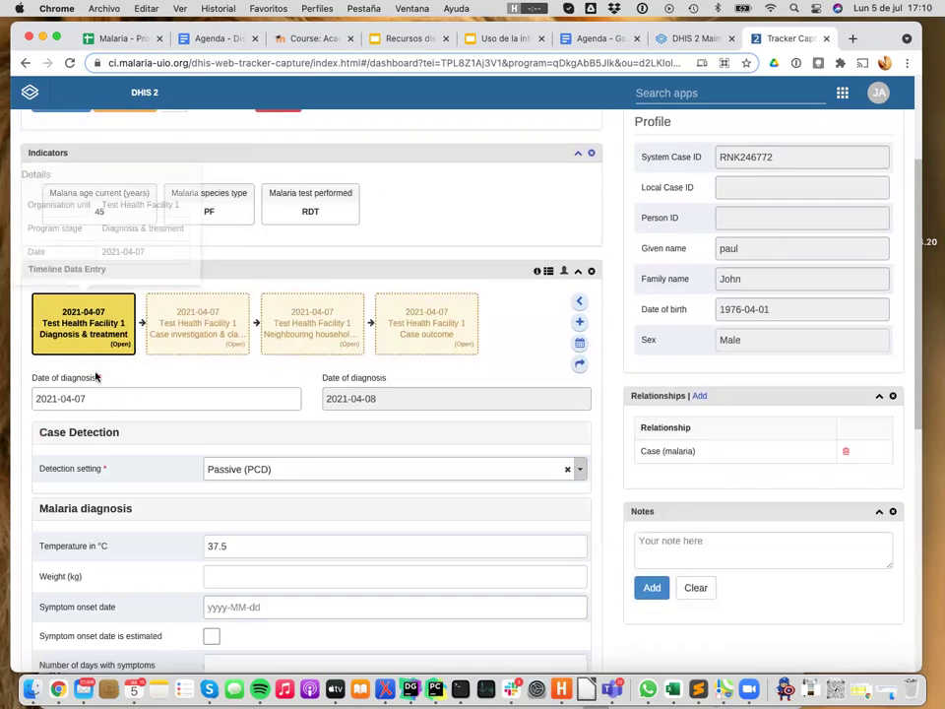
scroll(127, 449, "down", 1)
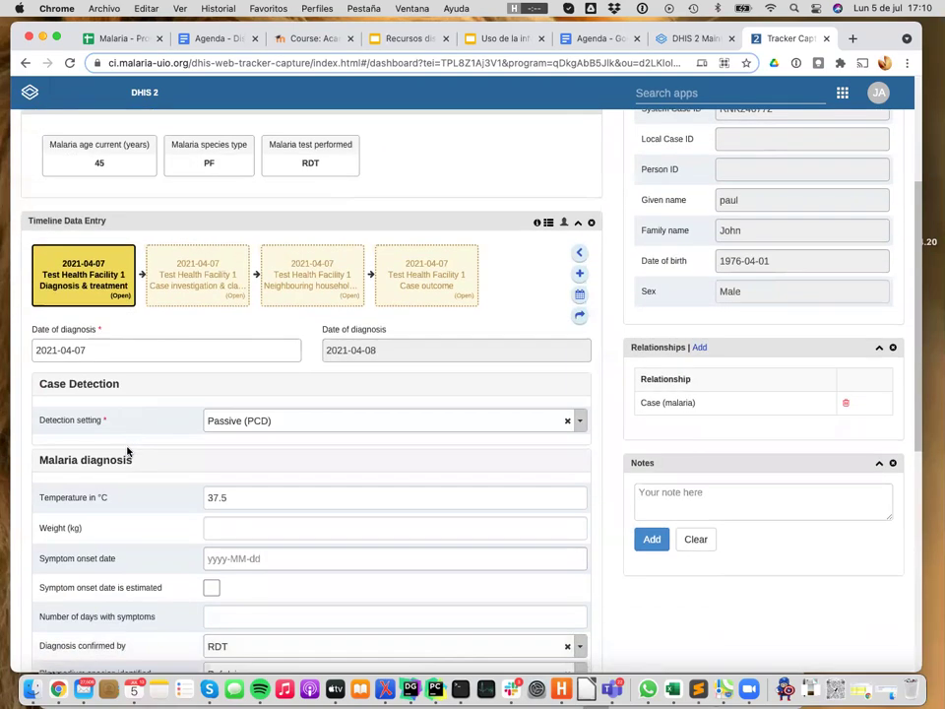
scroll(127, 449, "down", 2)
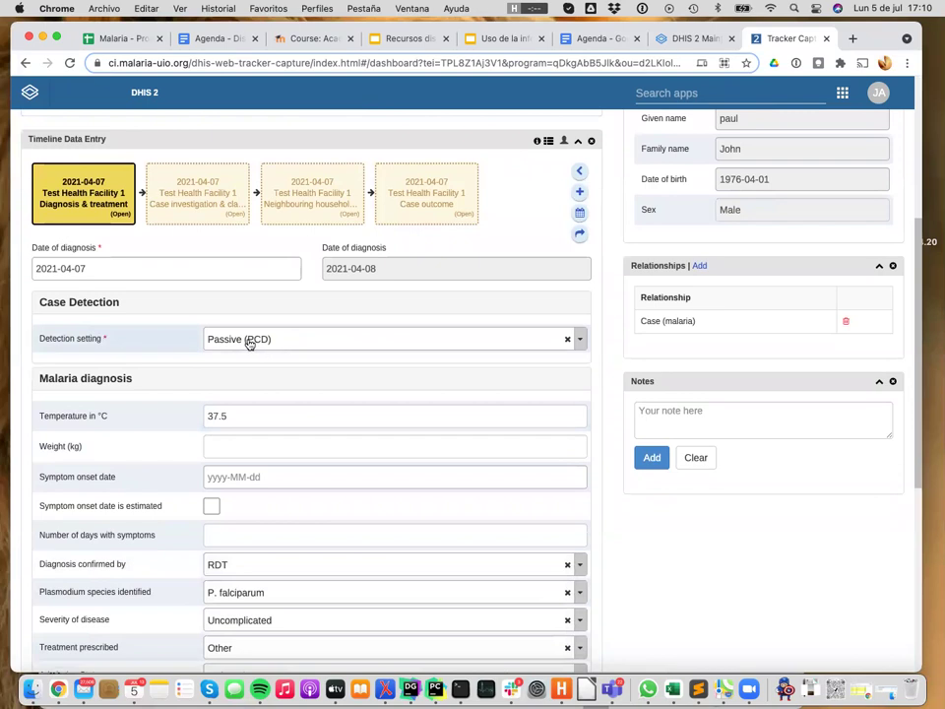
scroll(148, 400, "down", 3)
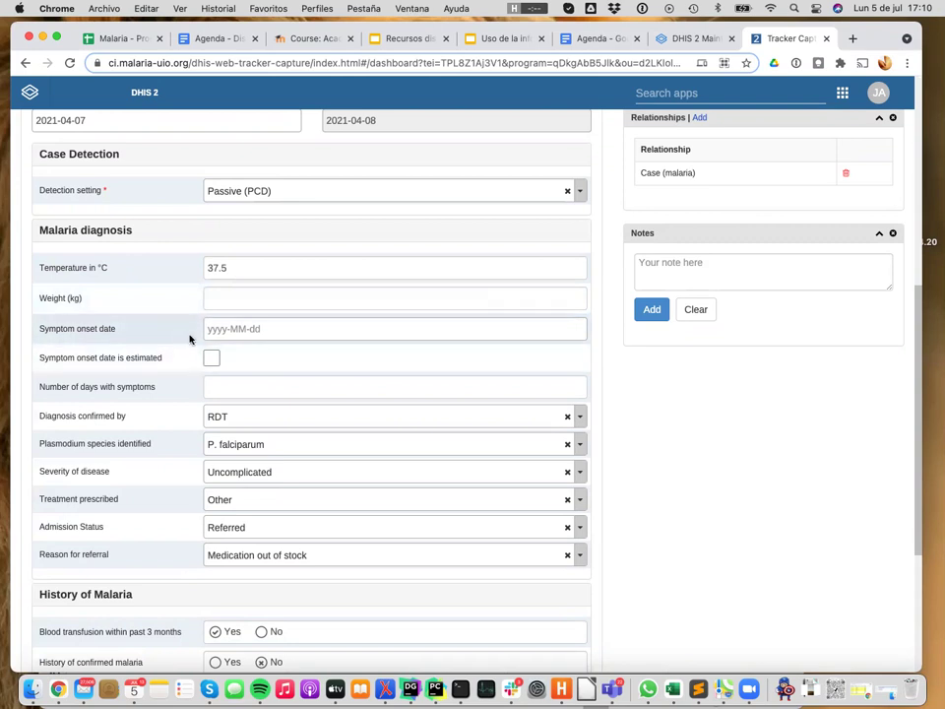
scroll(194, 373, "down", 1)
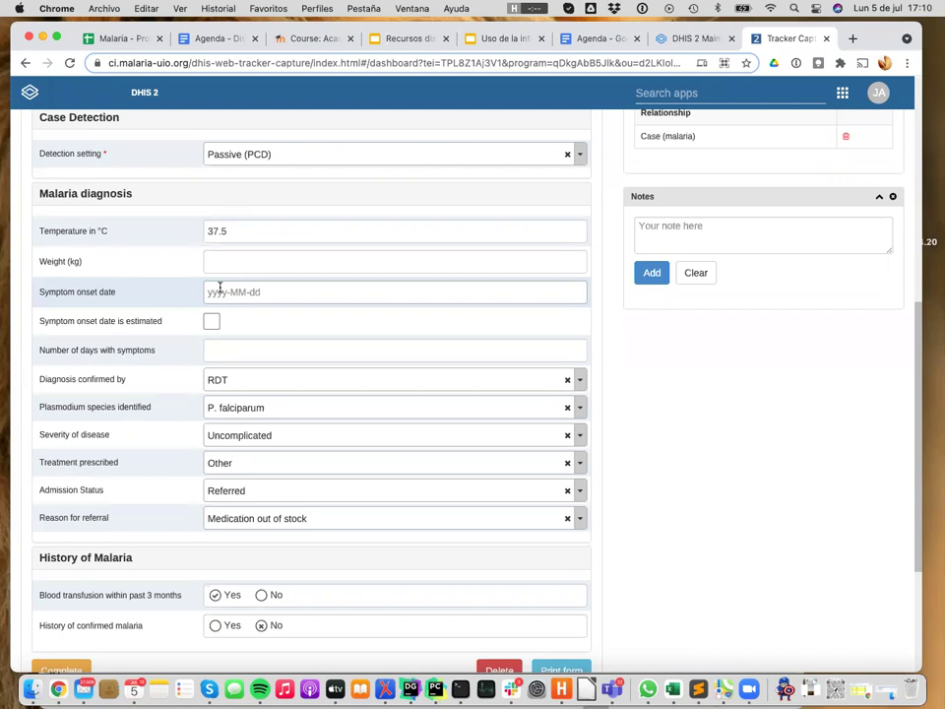
- Examine the Malaria diagnosis fields and open the option lists of Severity of disease, Admission Status and Reason for referral
scroll(219, 286, "up", 3)
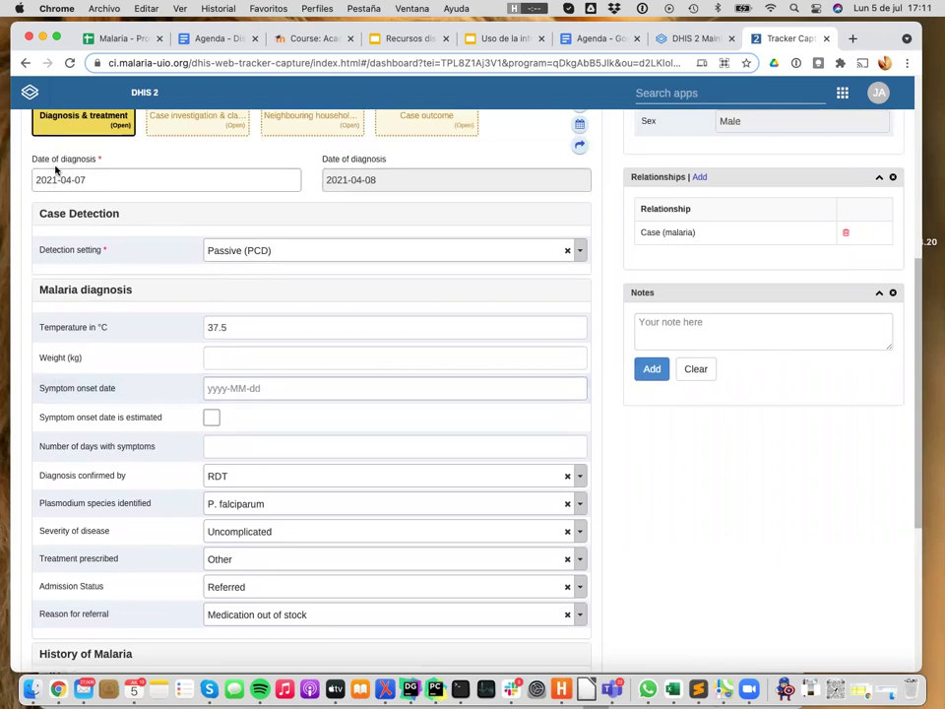
scroll(135, 379, "down", 3)
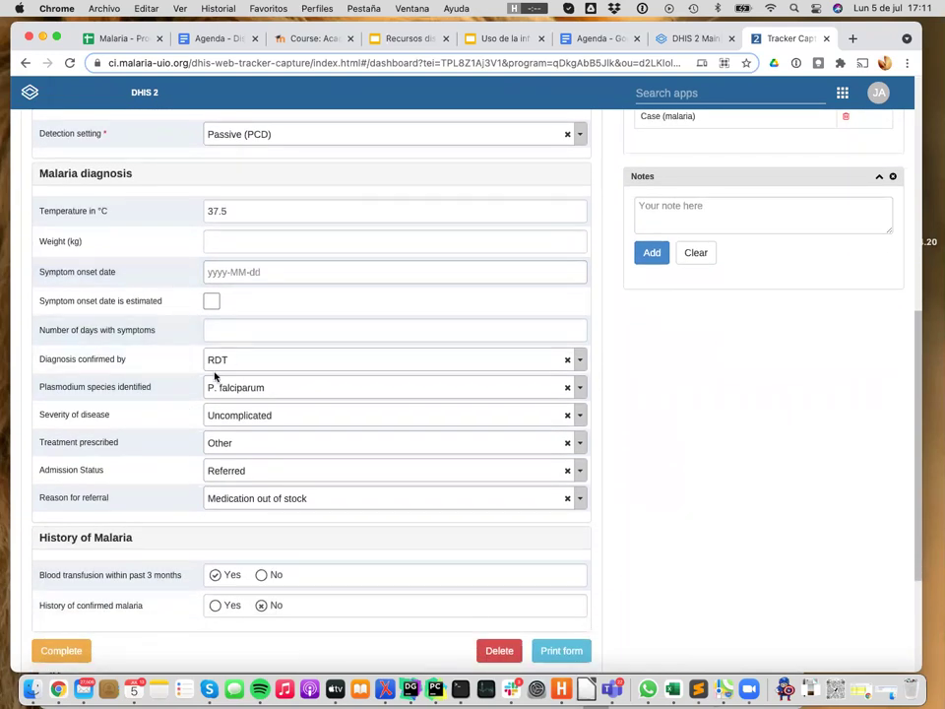
scroll(240, 361, "down", 1)
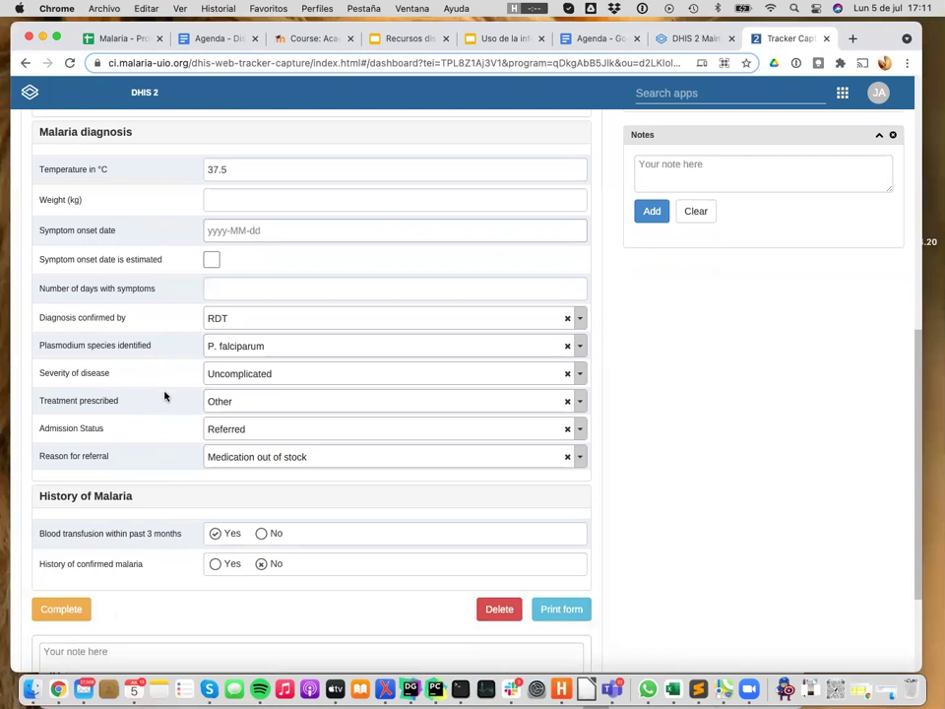
scroll(165, 393, "down", 2)
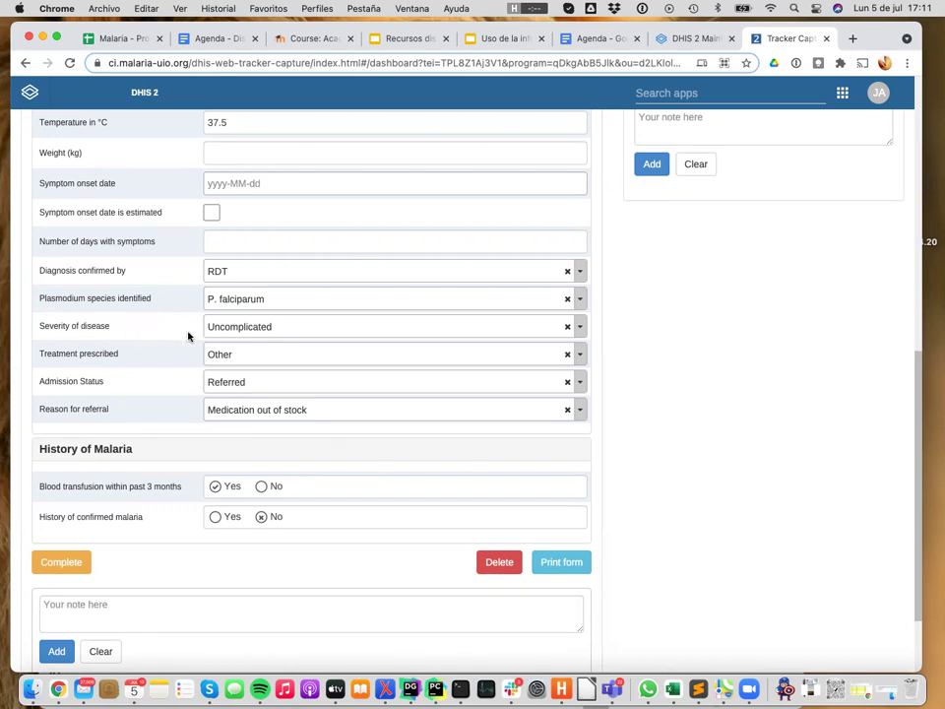
left_click(580, 328)
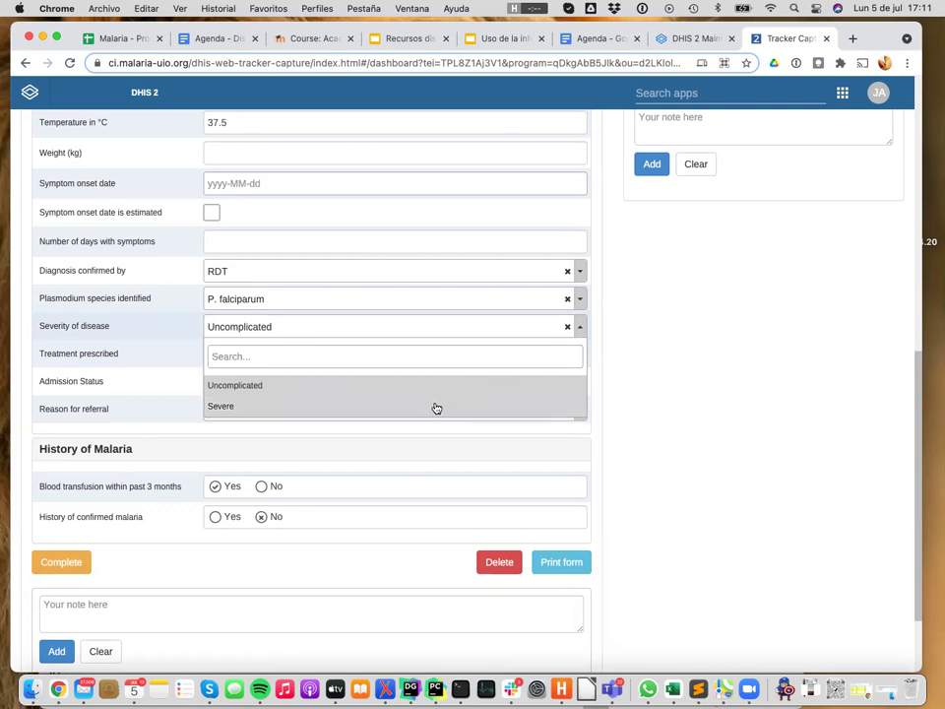
left_click(611, 346)
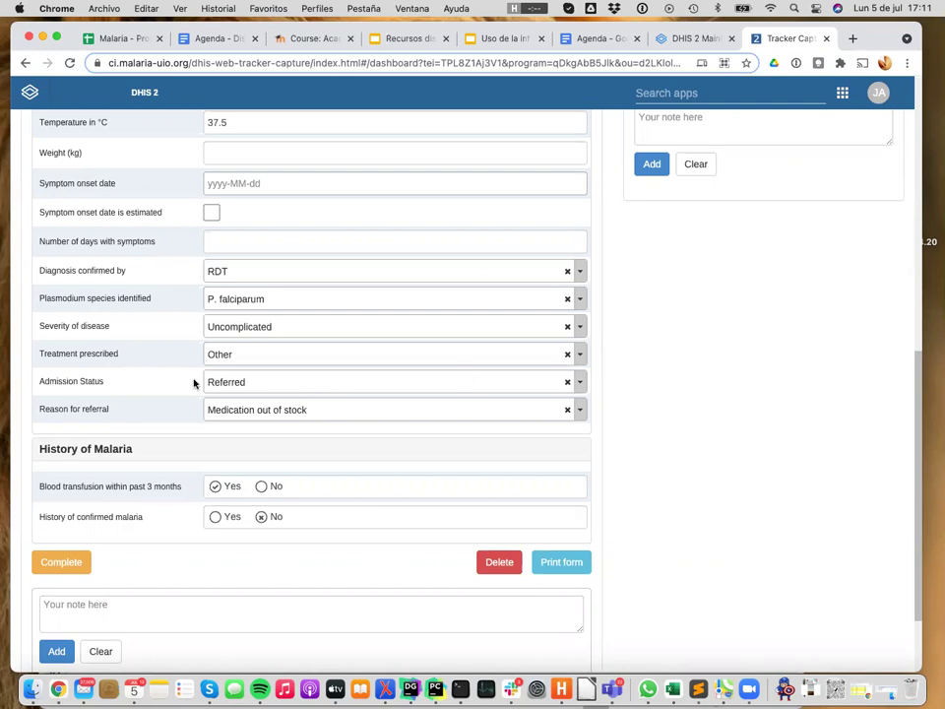
left_click(582, 384)
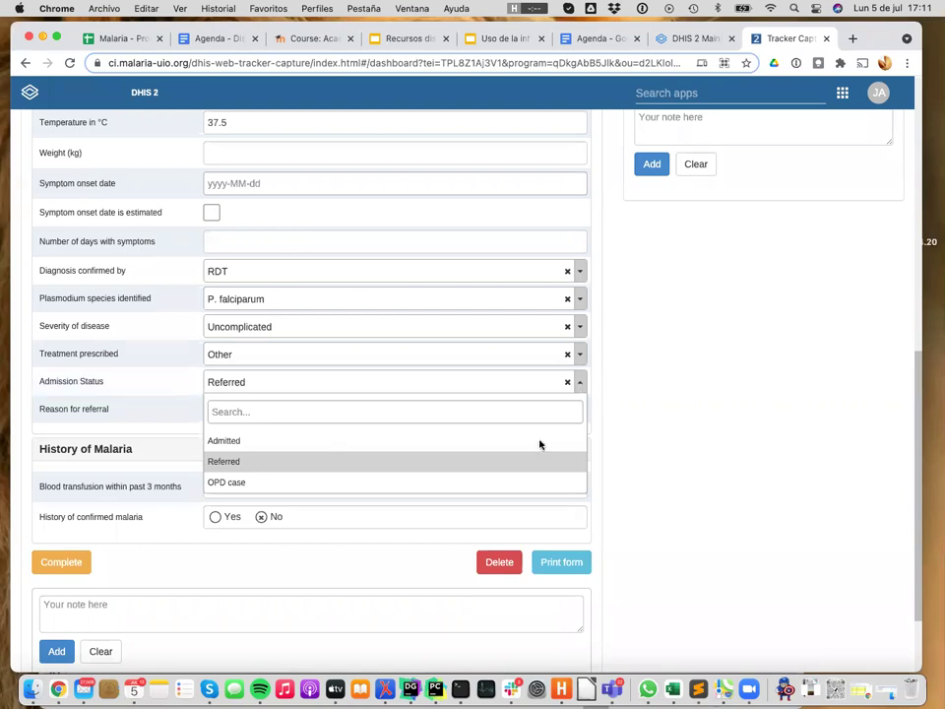
left_click(603, 394)
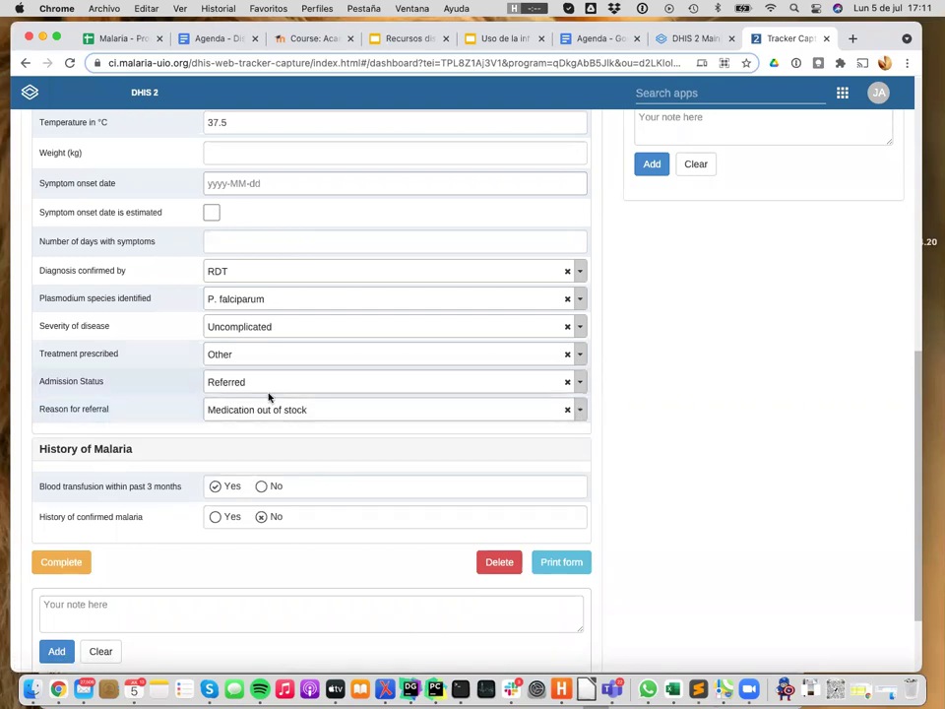
left_click(581, 413)
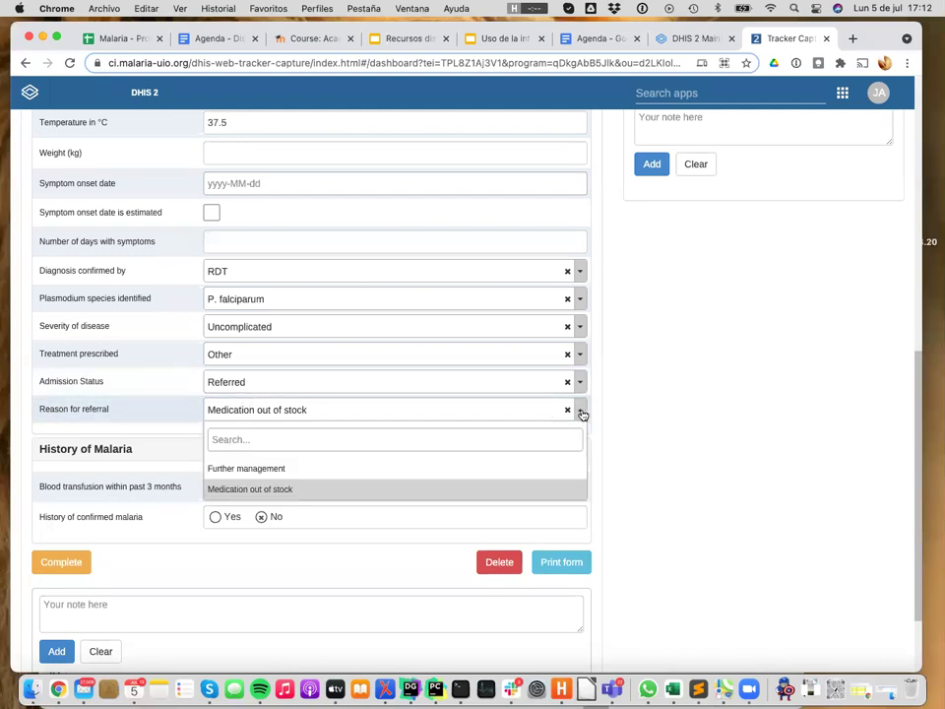
left_click(601, 441)
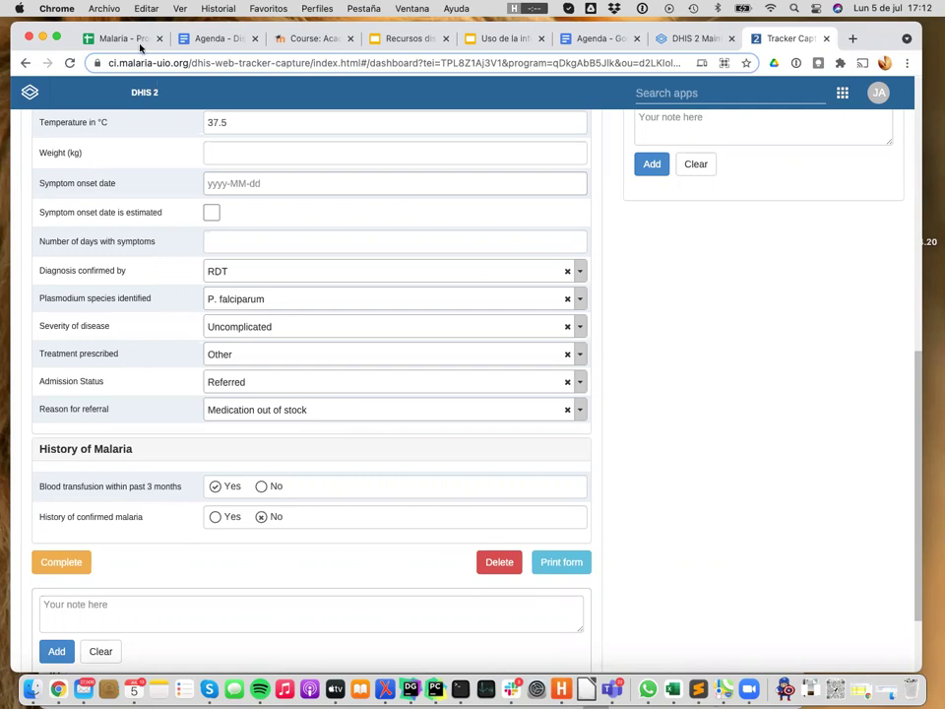
- Open the case investigation and classification stage and review its household investigation, Travel Details and index case sections
scroll(413, 190, "up", 5)
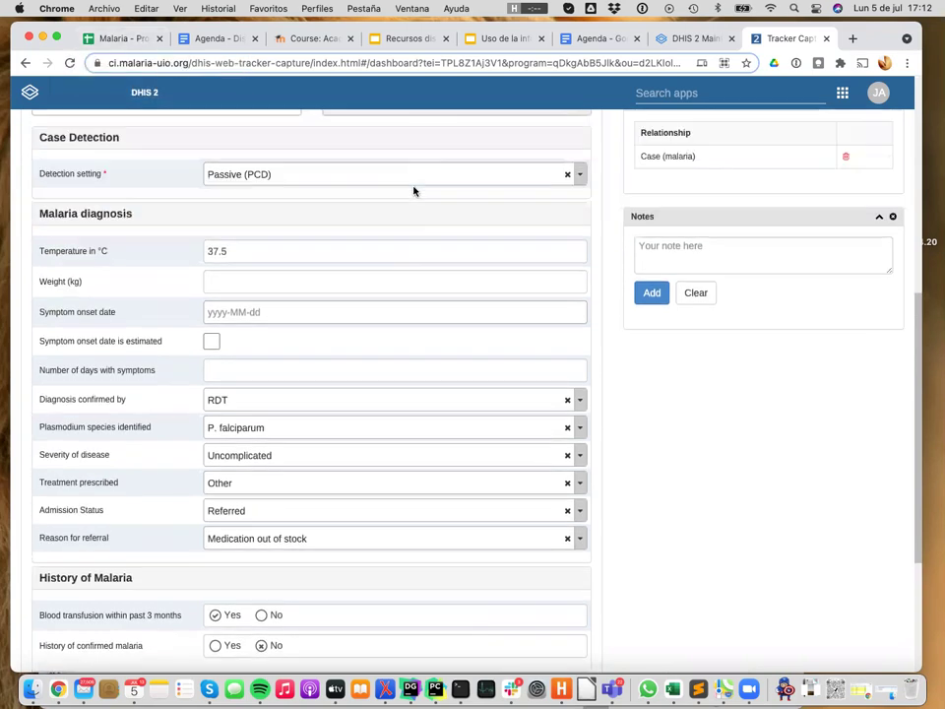
left_click(216, 342)
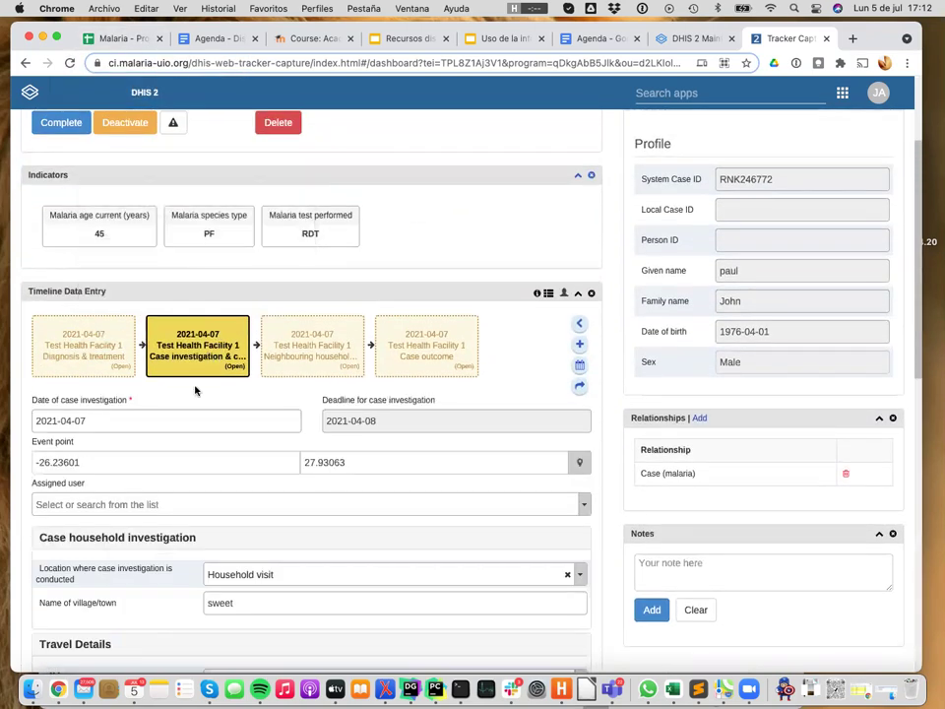
scroll(195, 387, "down", 2)
scroll(195, 390, "down", 4)
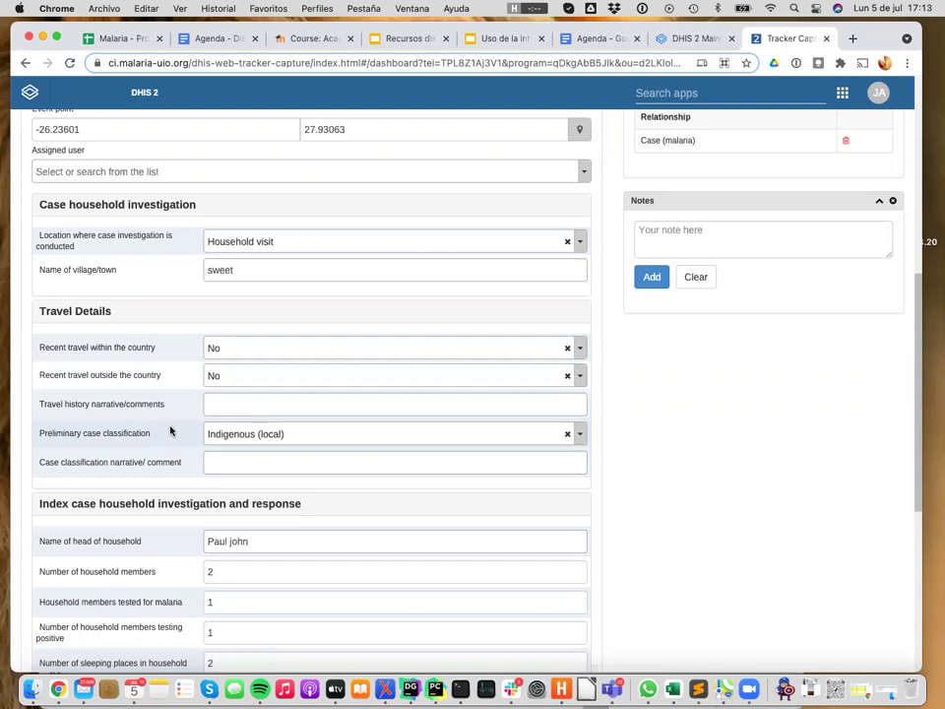
scroll(169, 430, "down", 5)
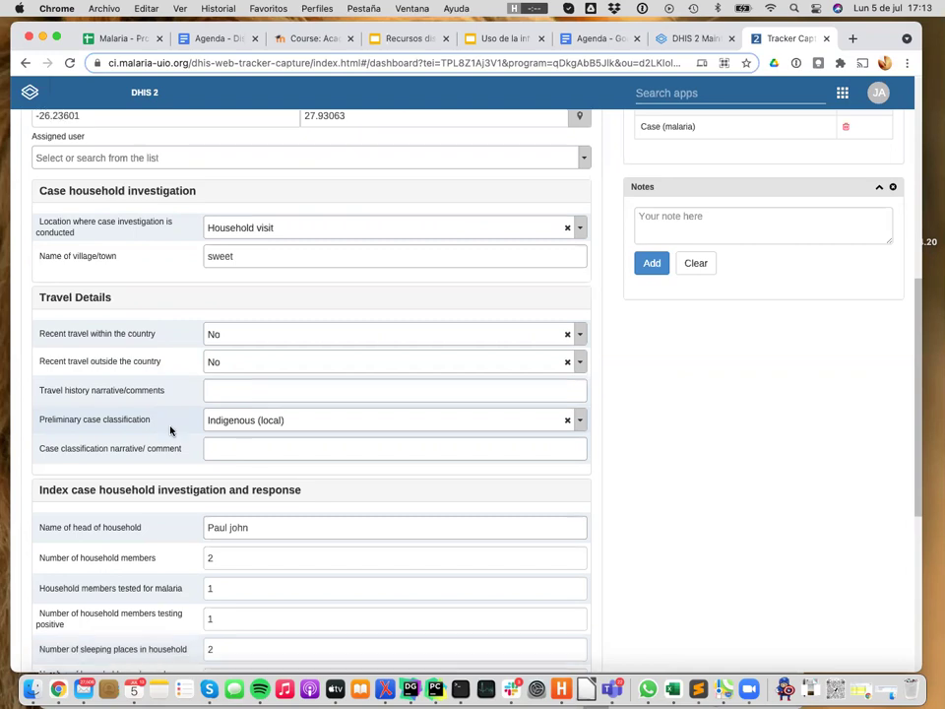
scroll(169, 430, "down", 1)
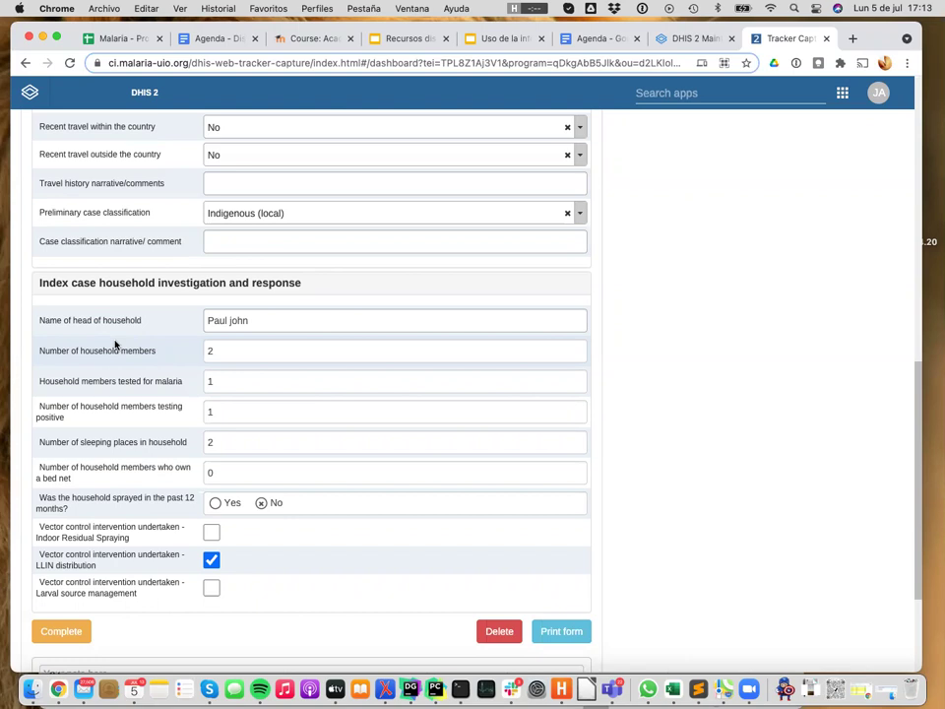
- Review the neighbouring household stage's data elements and open the Case outcome stage to examine its fields
scroll(115, 345, "up", 10)
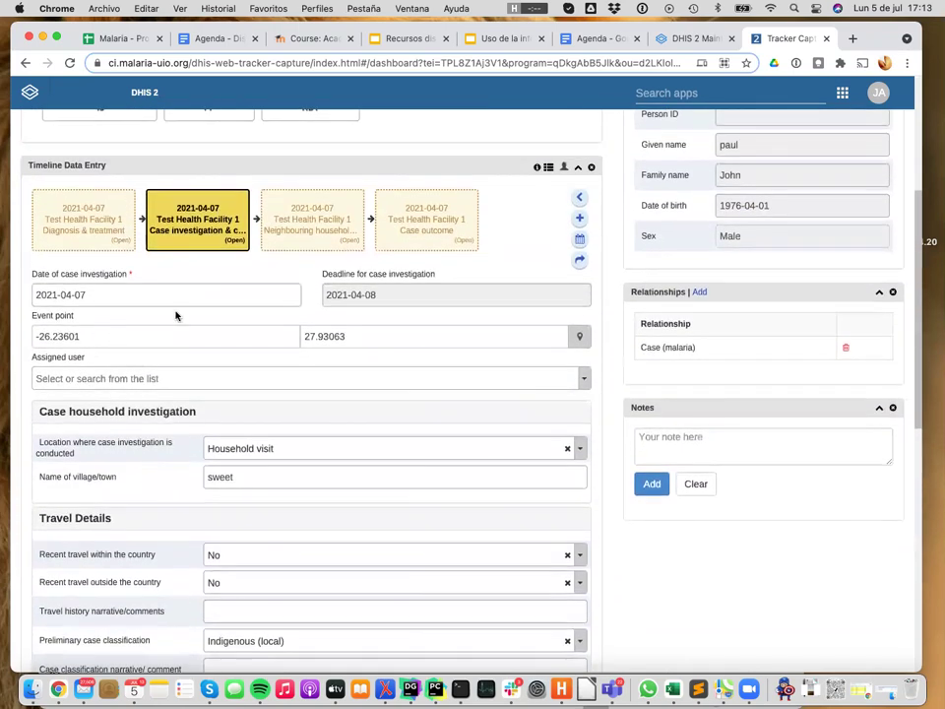
left_click(308, 218)
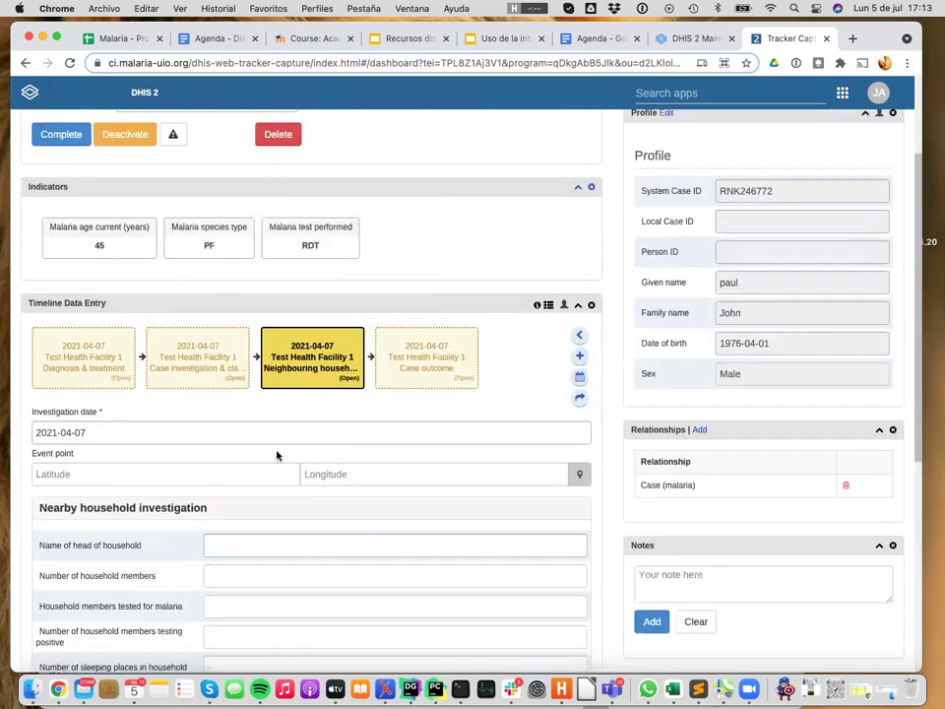
scroll(223, 434, "down", 2)
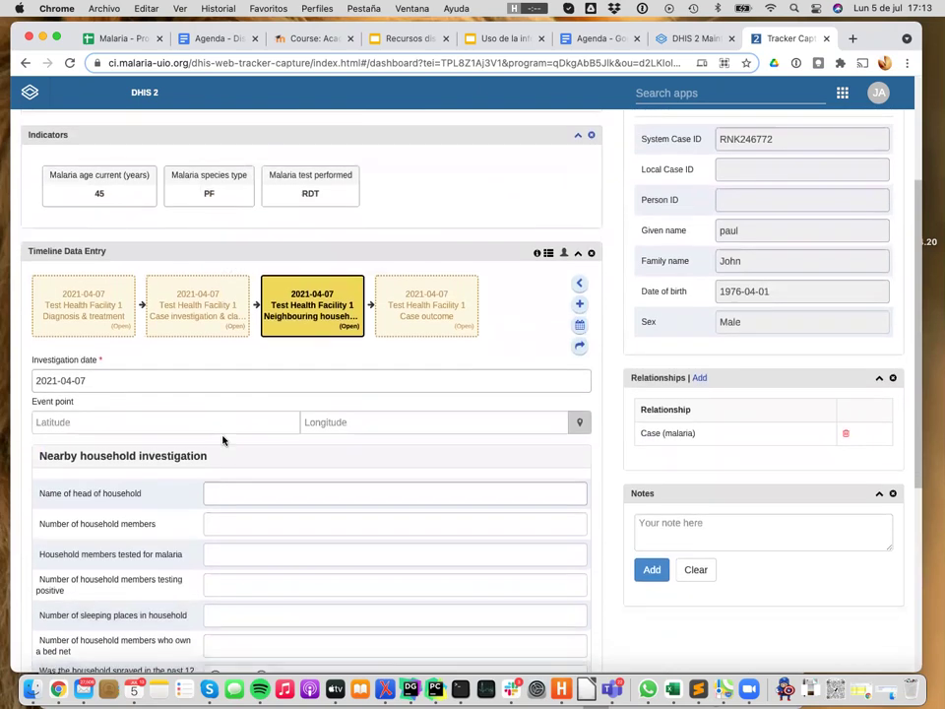
scroll(170, 439, "down", 1)
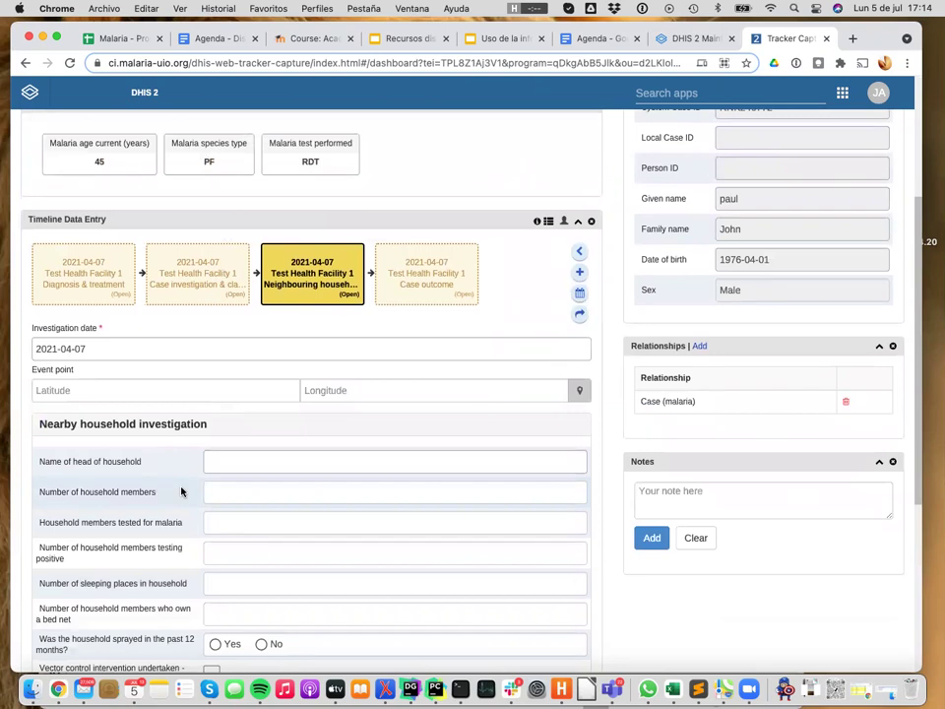
left_click(438, 280)
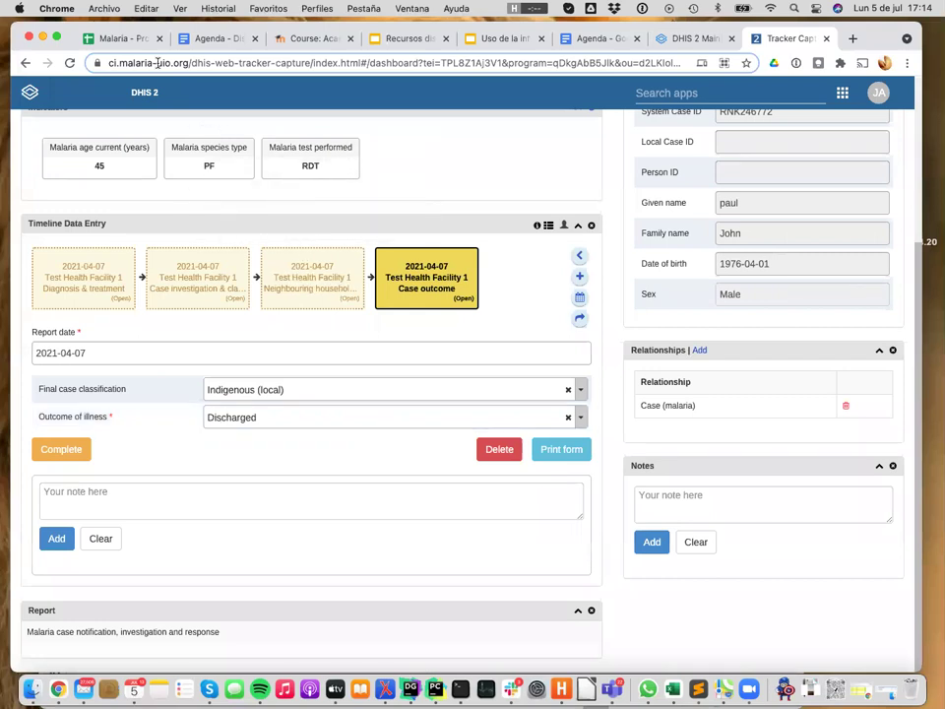
- Switch to the Malaria - Programa Tracker sheet and check the text of the RESULTADO heading
left_click(116, 39)
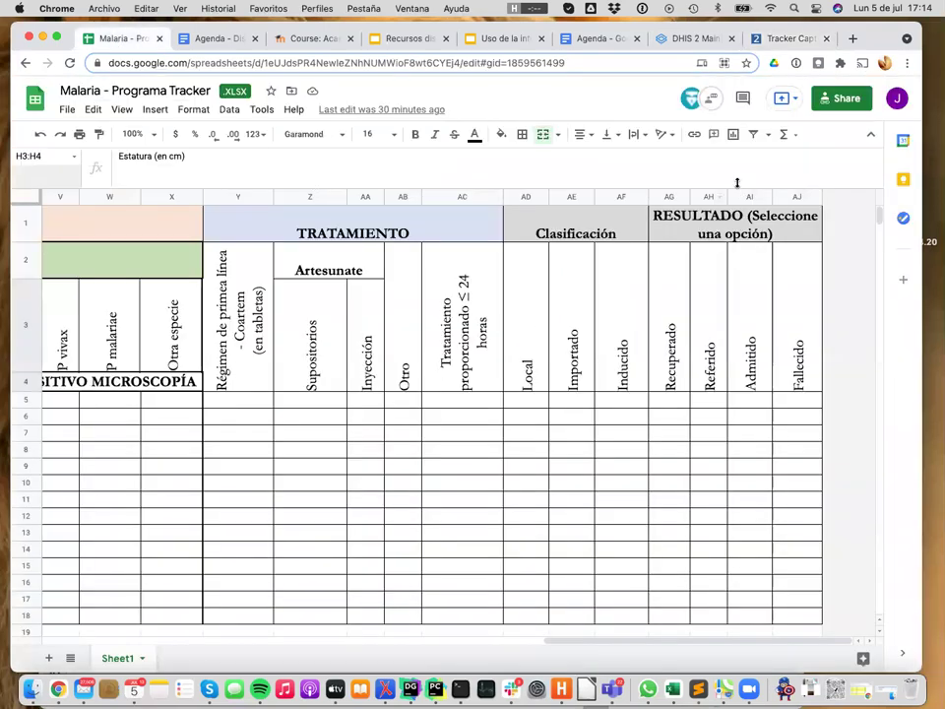
left_click(717, 226)
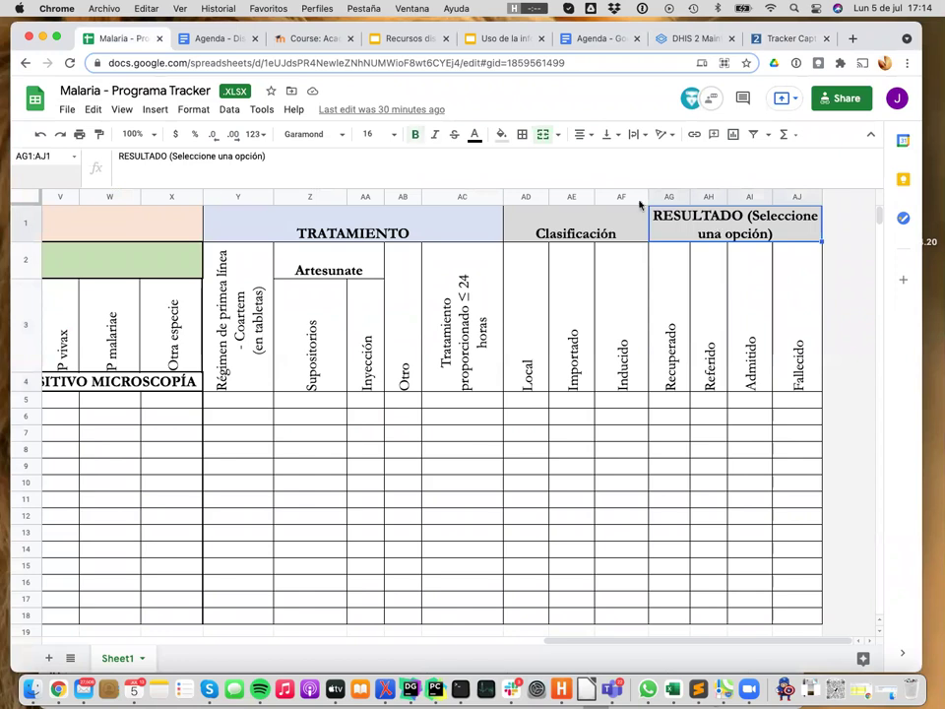
left_click(171, 155)
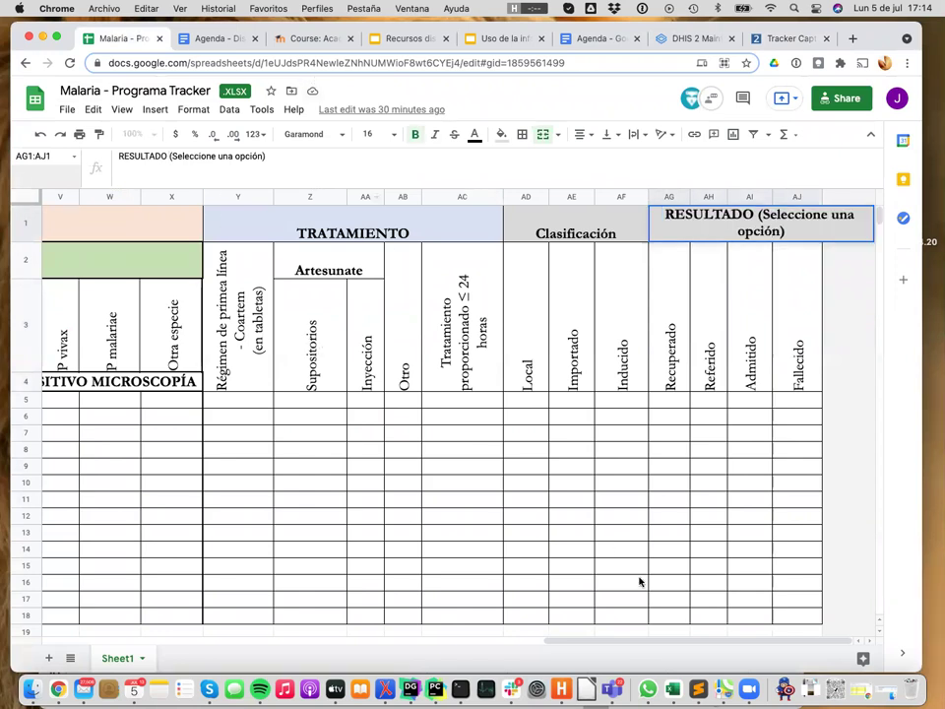
- Switch to the Excel workbook Libro2 and rename the data element in B35 as "Resultado de la enfermedad"
left_click(672, 689)
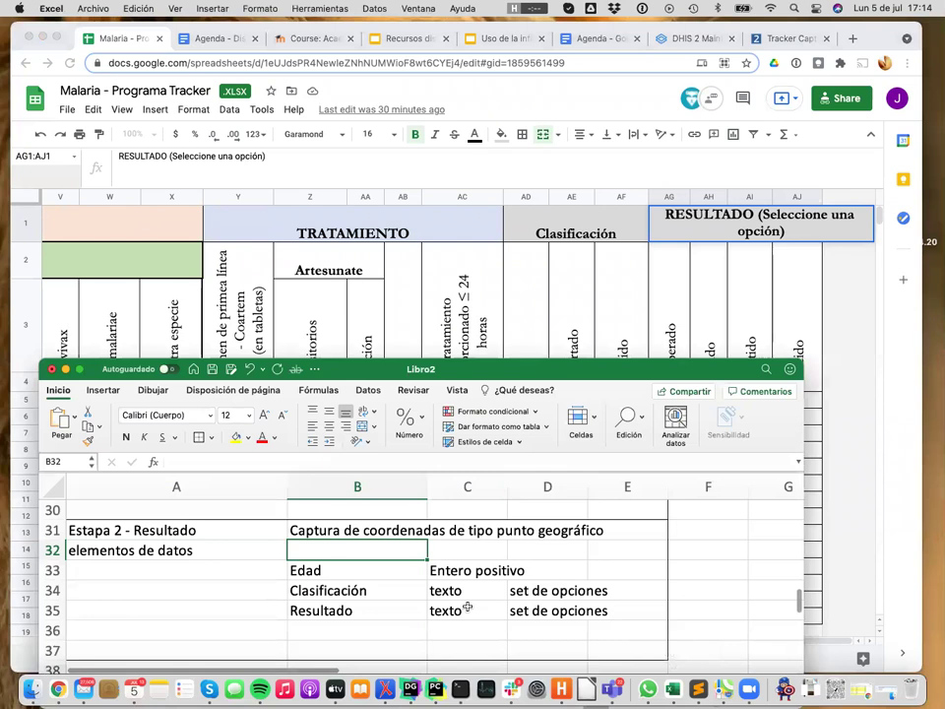
scroll(465, 605, "down", 1)
left_click_drag(522, 368, 527, 331)
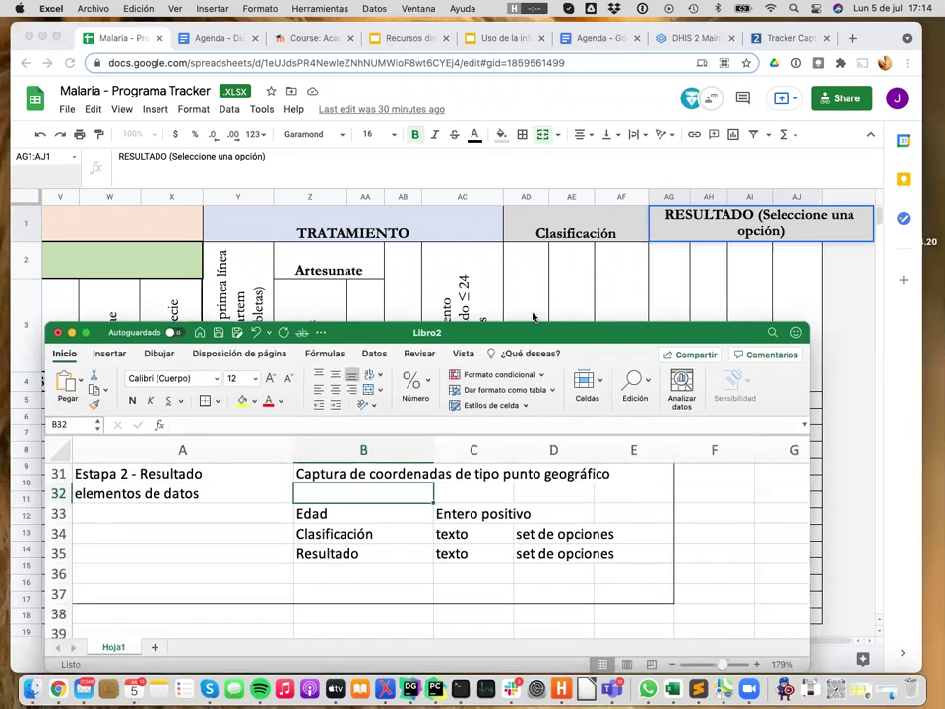
left_click(362, 555)
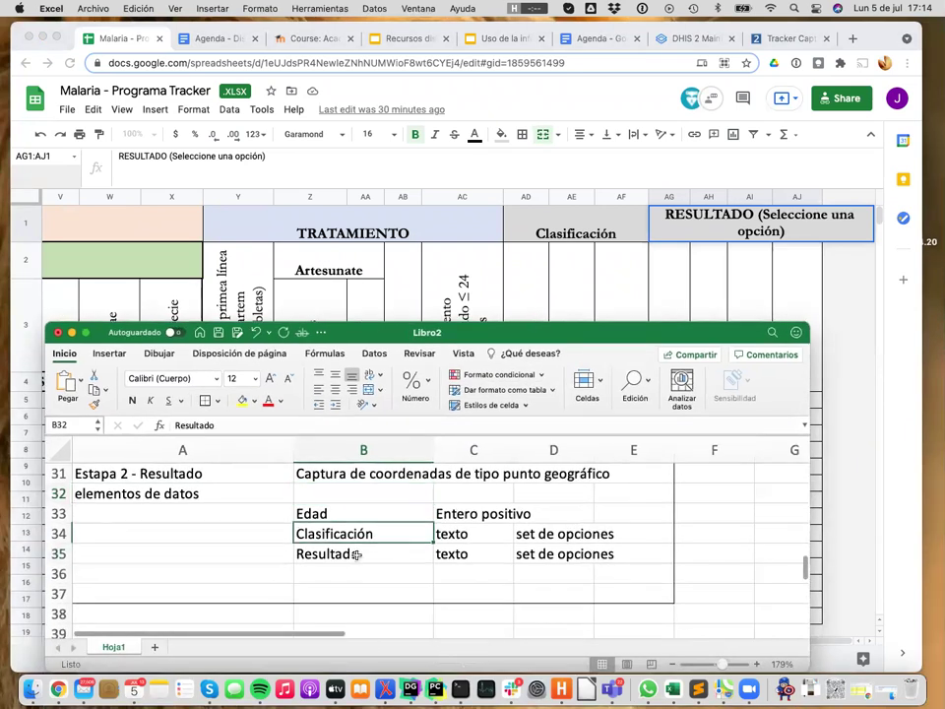
left_click(259, 426)
type("de la enfermeedad")
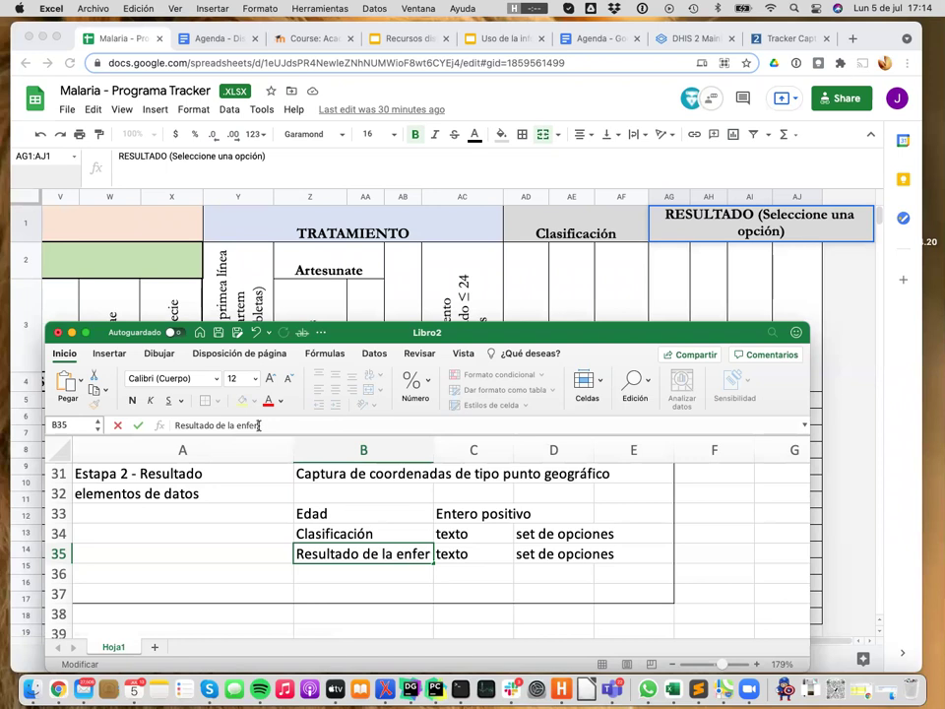
key("BackSpace")
key("BackSpace")
key("BackSpace")
key("BackSpace")
type("dd")
key("BackSpace")
type("ad")
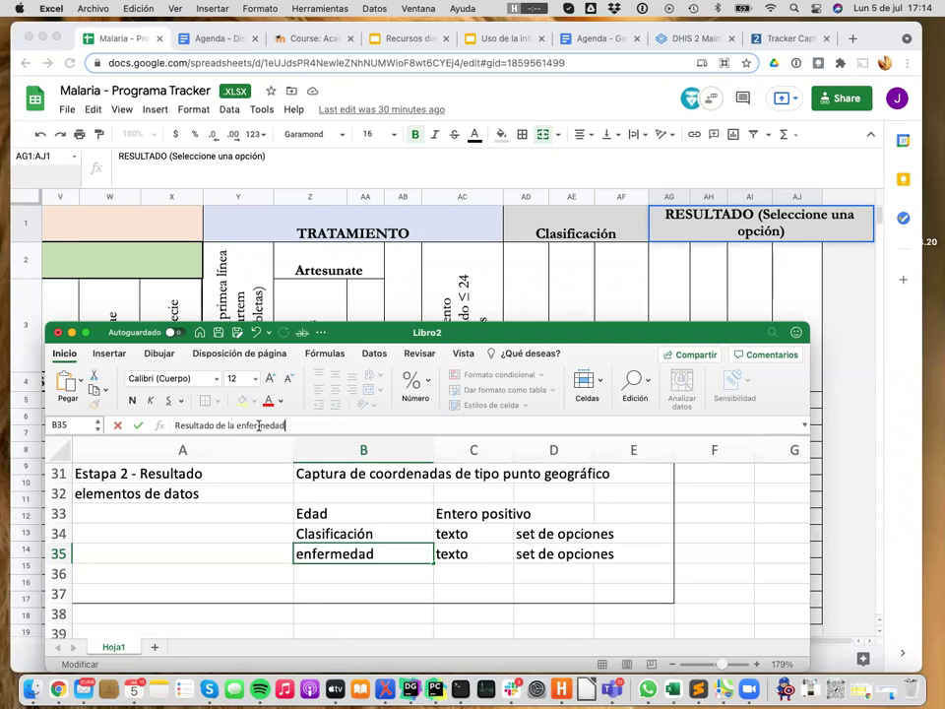
key("Return")
left_click(365, 556)
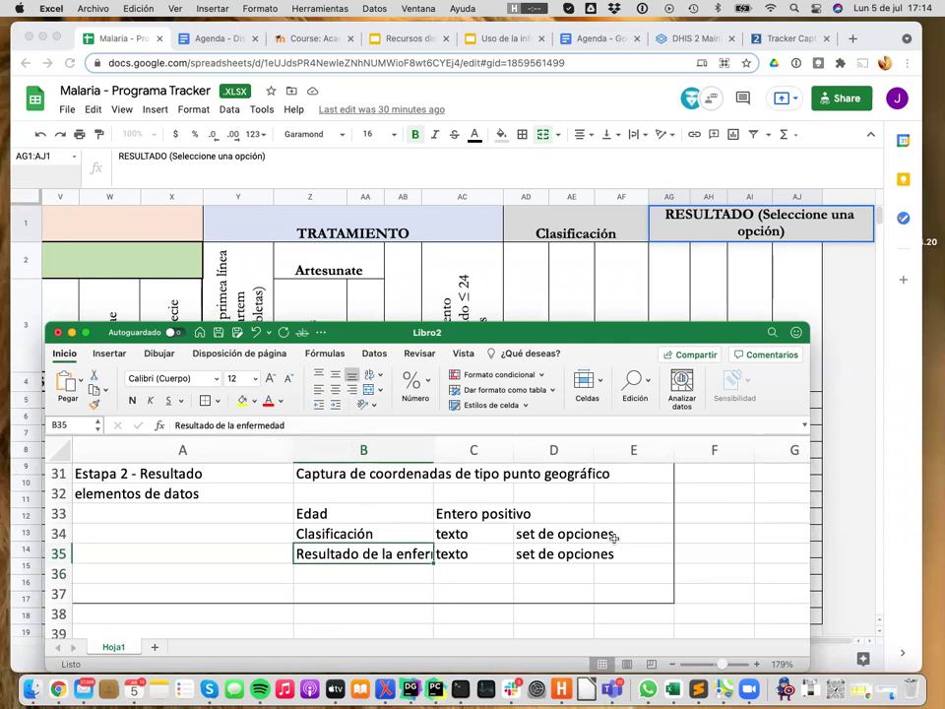
left_click(599, 588)
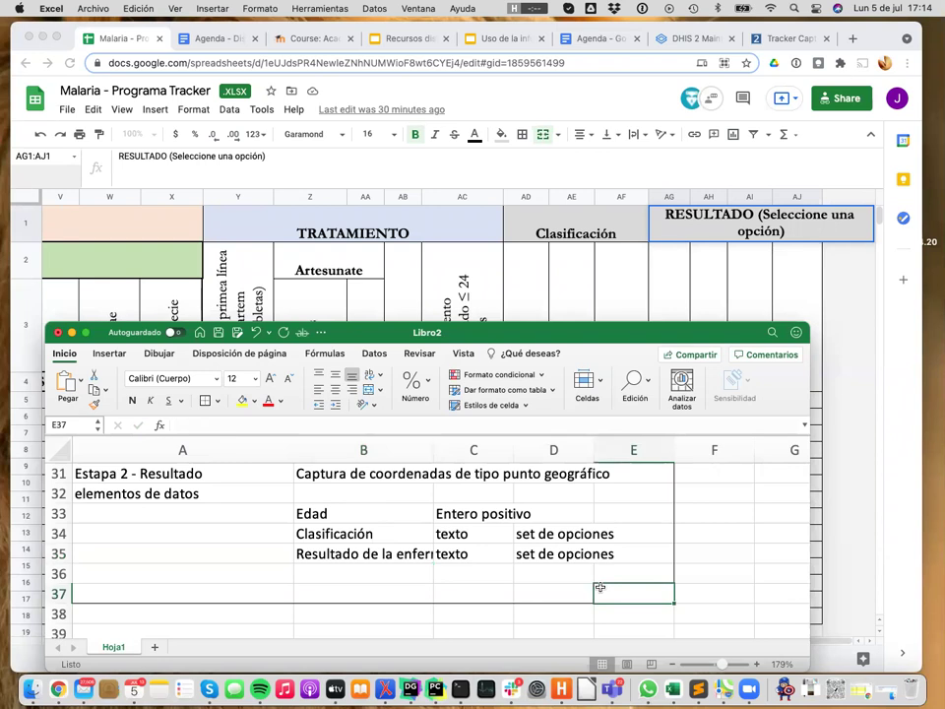
left_click_drag(606, 332, 582, 288)
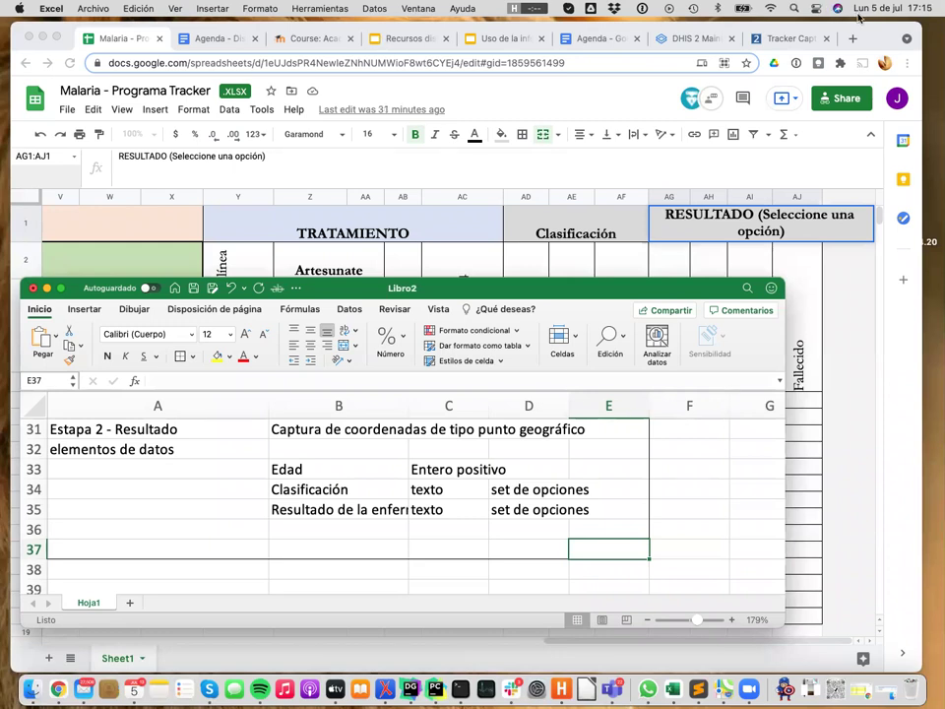
- Switch from the workbook to the browser and show the beginning of the DHIS 2 academy course page
left_click(883, 31)
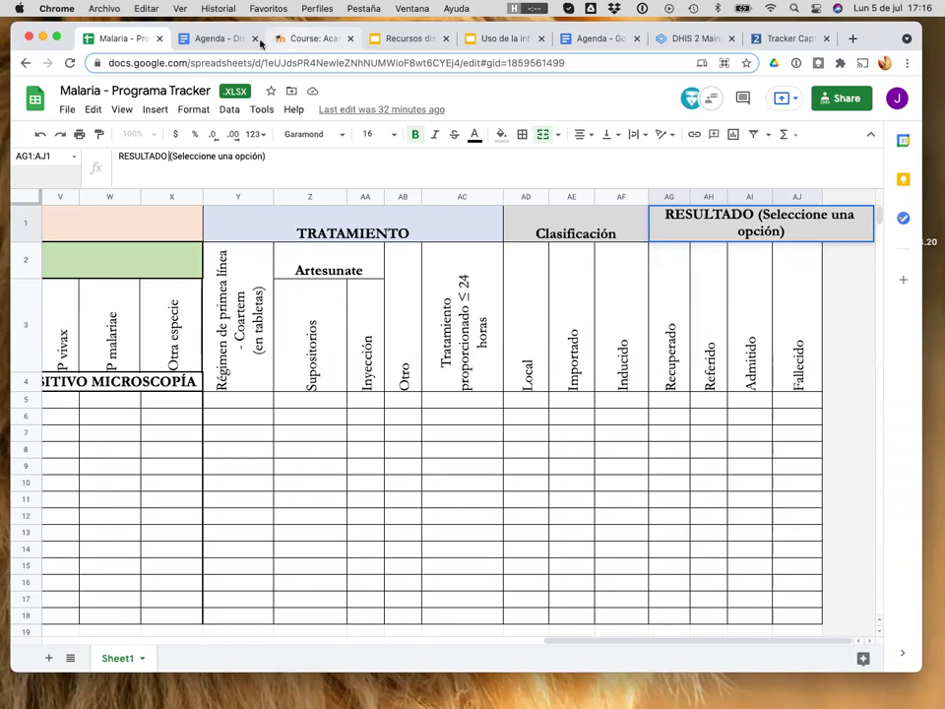
left_click(66, 112)
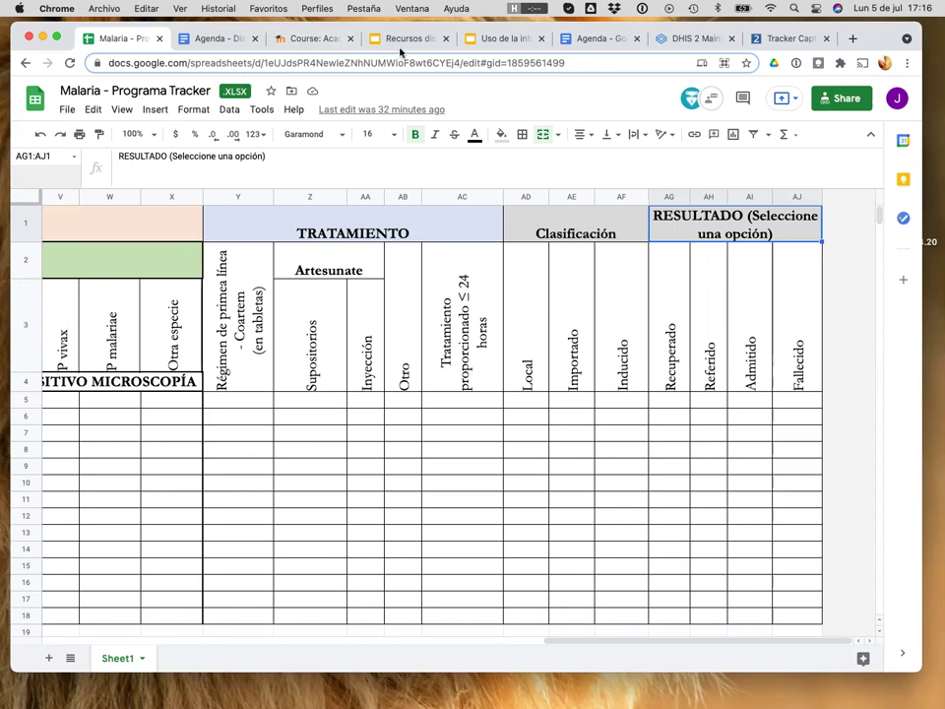
left_click(311, 38)
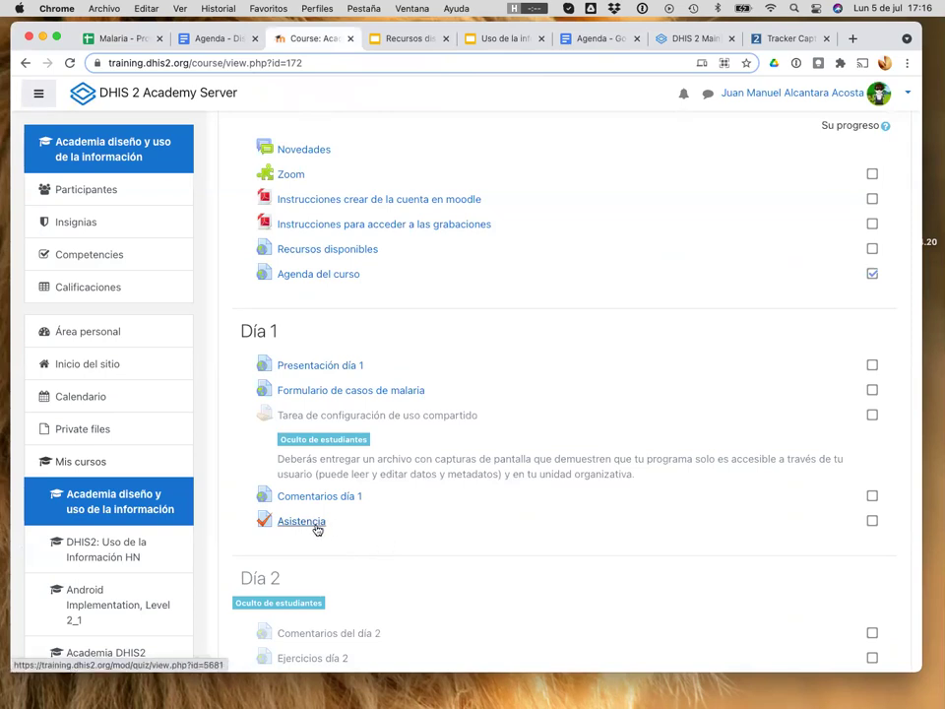
scroll(759, 218, "up", 3)
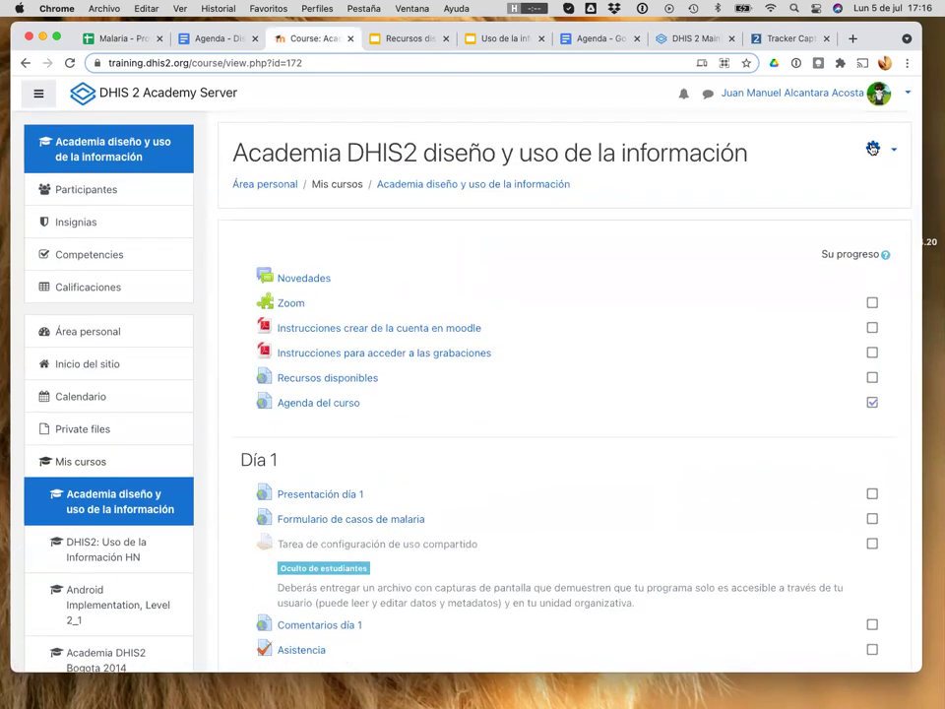
left_click(872, 149)
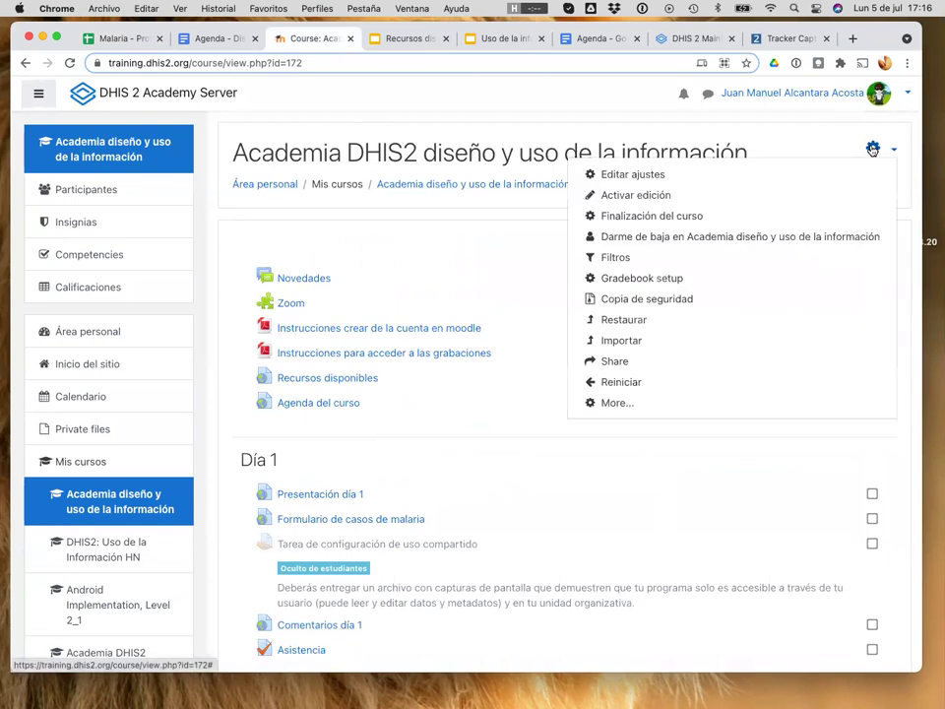
left_click(786, 182)
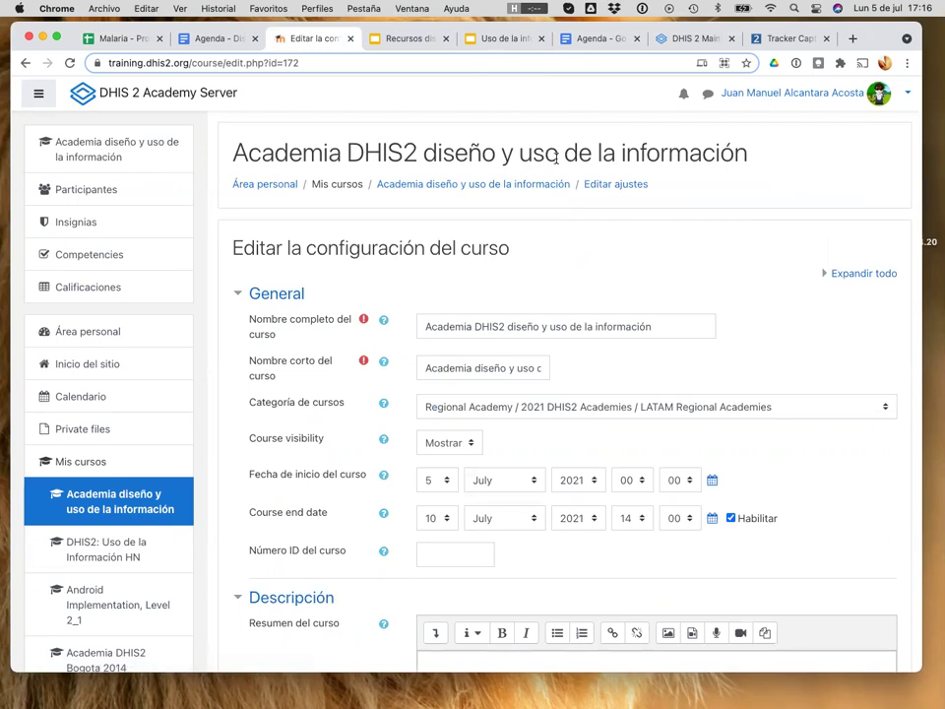
left_click(472, 184)
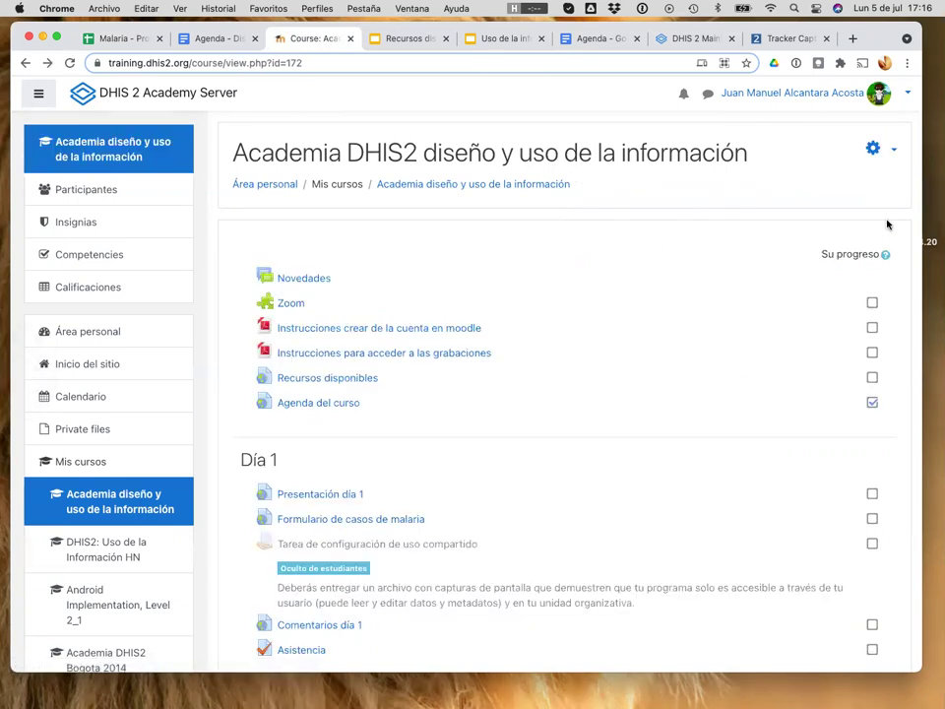
- Turn on editing for the course page and bring the Día 1 activities into view
left_click(874, 149)
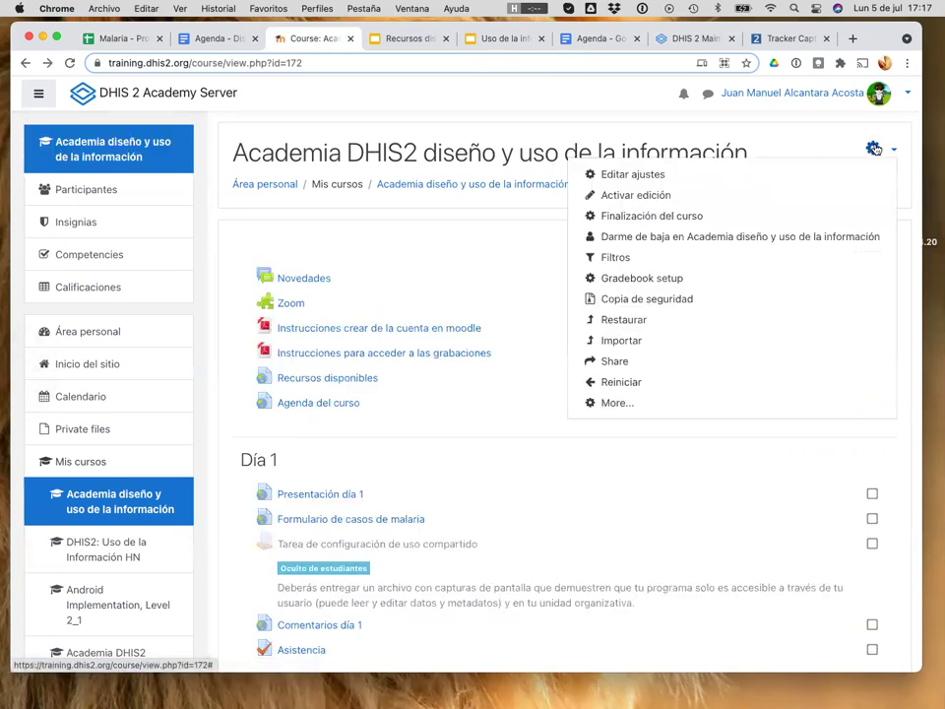
left_click(817, 200)
scroll(726, 413, "down", 3)
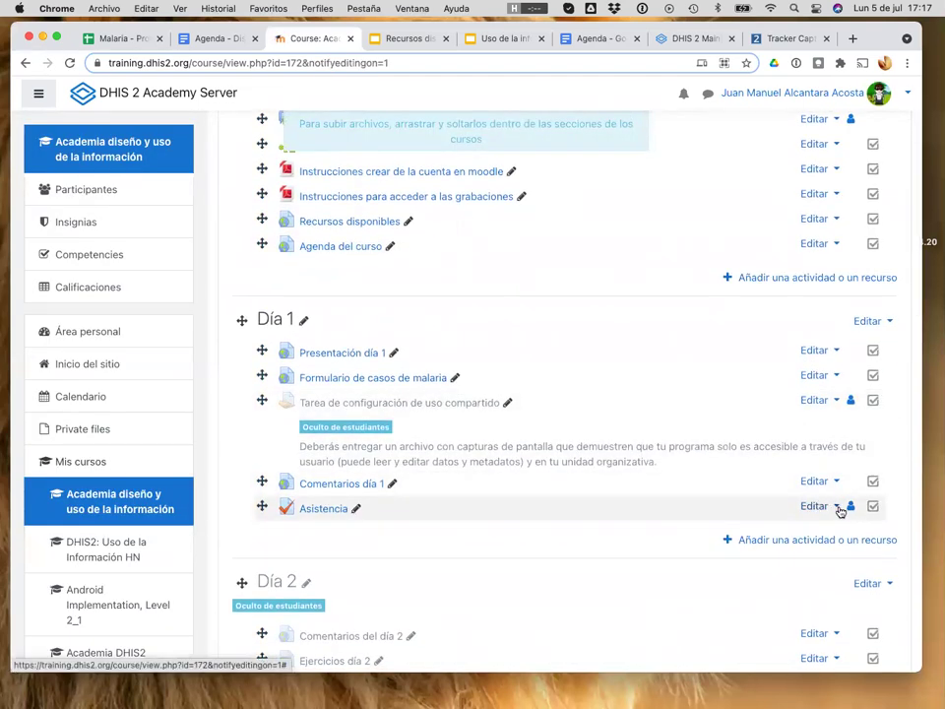
- Open the Asistencia activity of Día 1 and look over its opening times and administration options
left_click(332, 509)
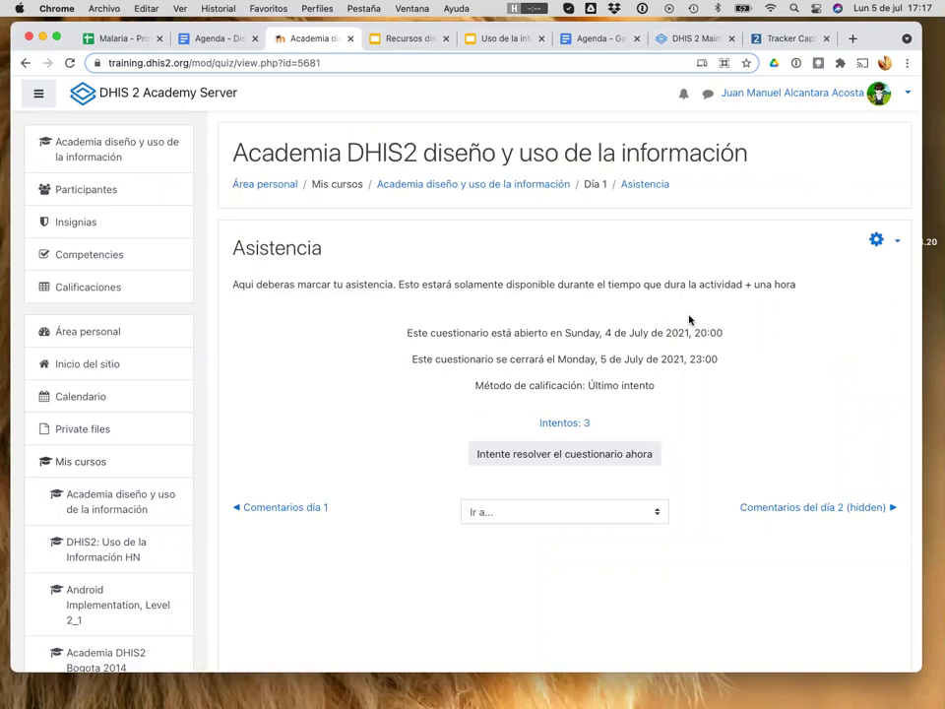
left_click(875, 241)
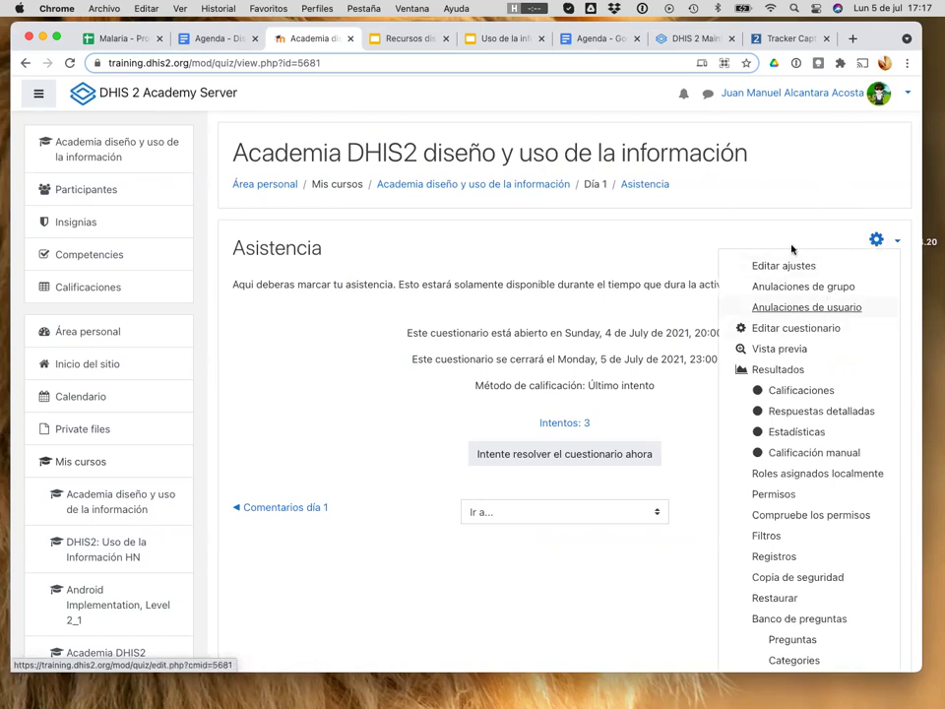
left_click(615, 315)
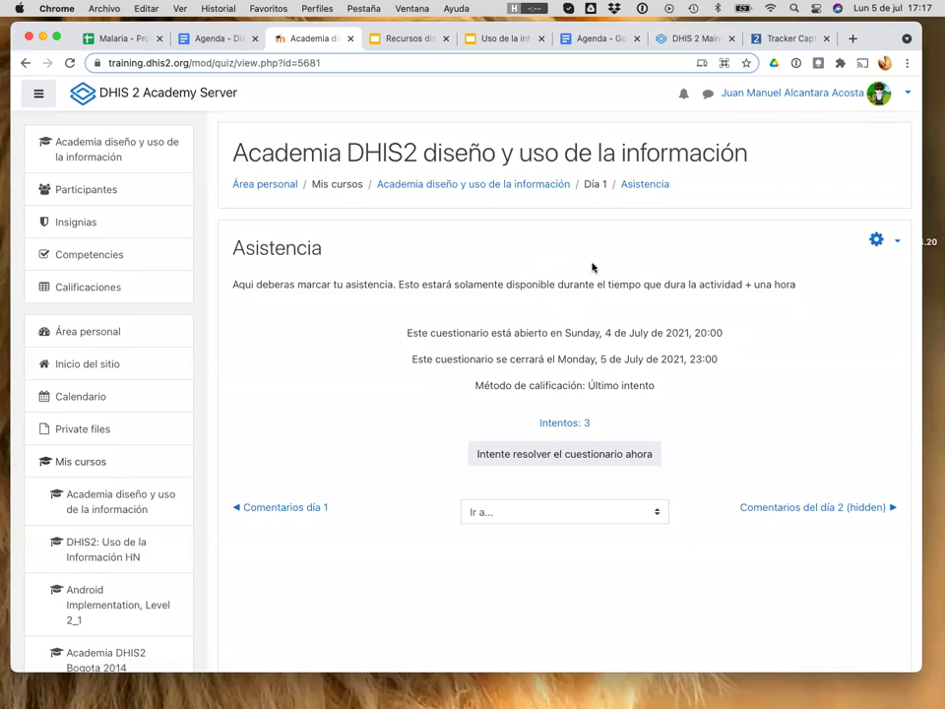
- Return to the course page, then open the first slide of the "Uso de la información - día 1" presentation
left_click(89, 155)
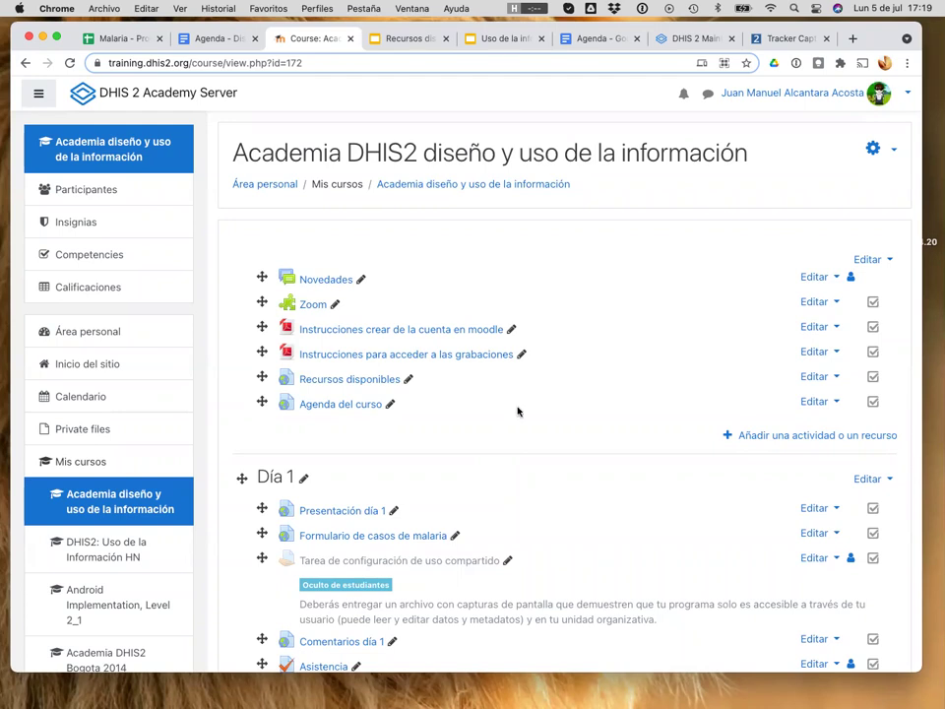
left_click(871, 148)
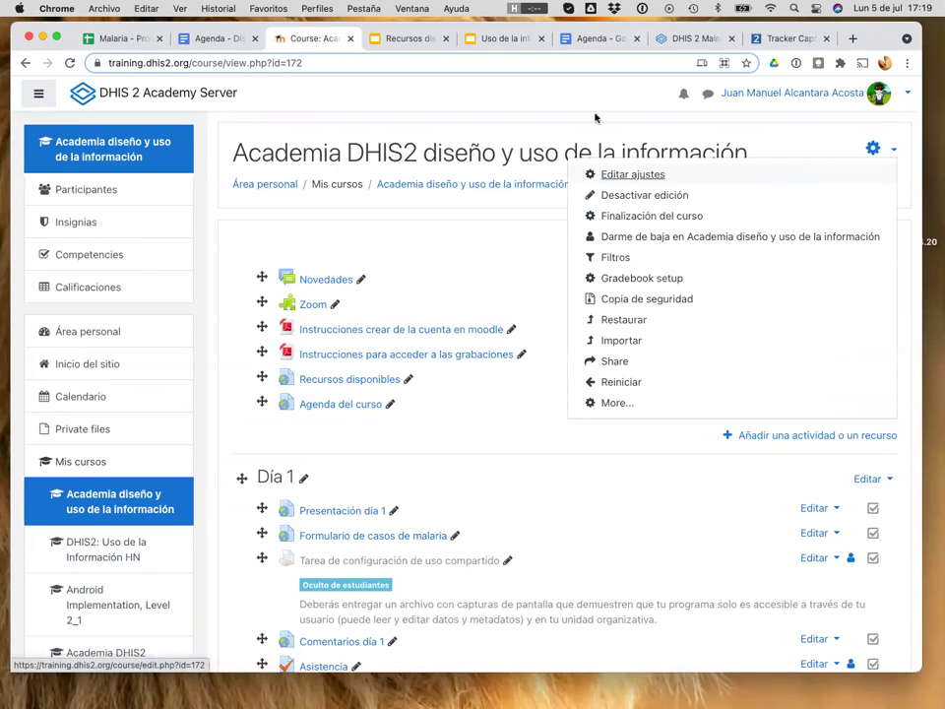
left_click(502, 38)
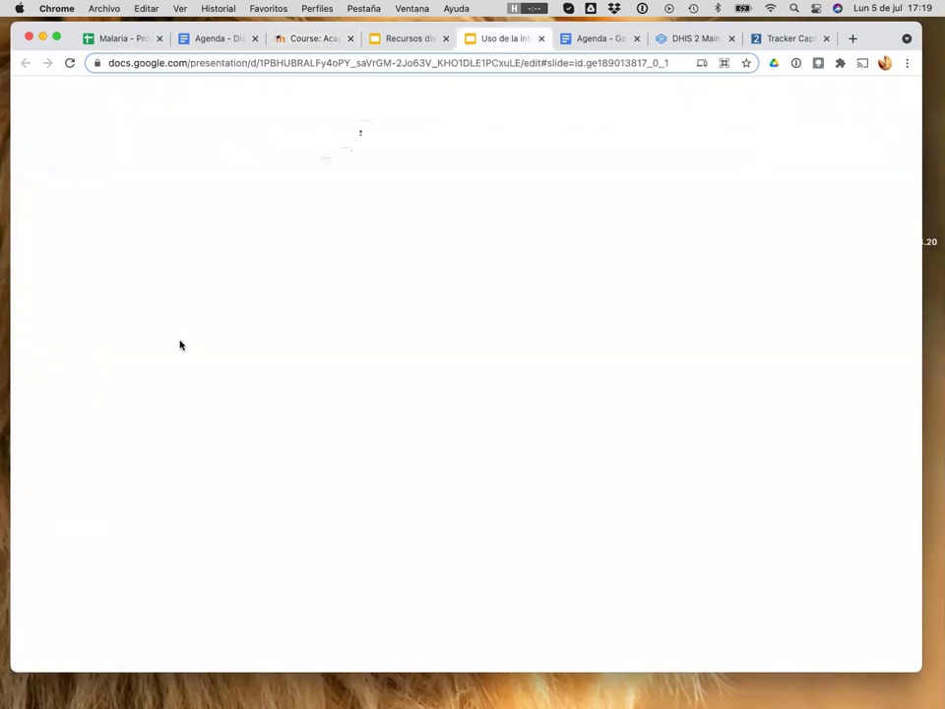
left_click(101, 187)
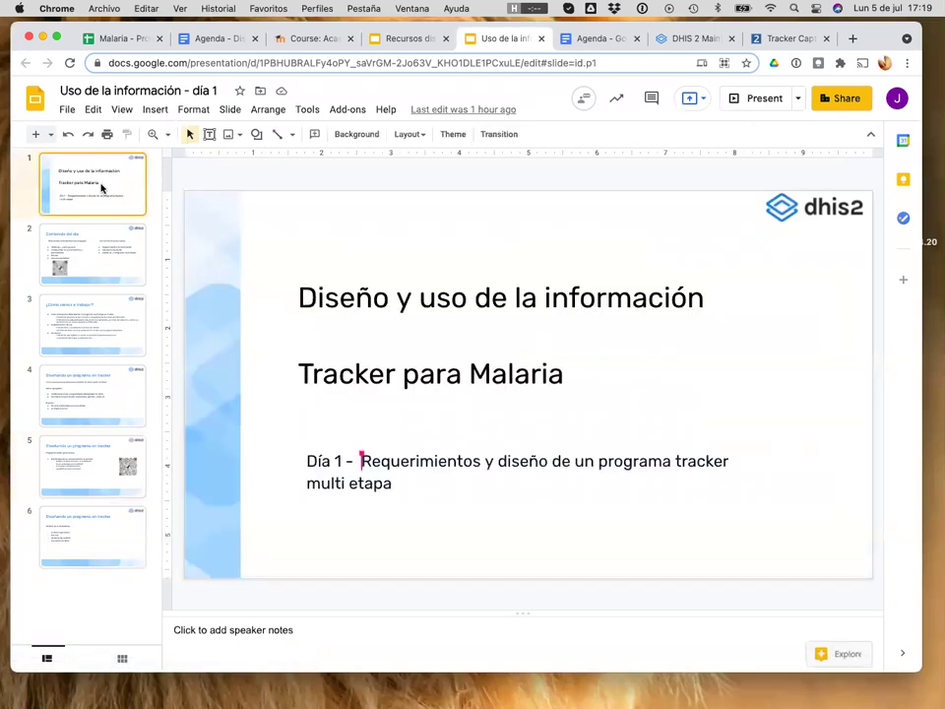
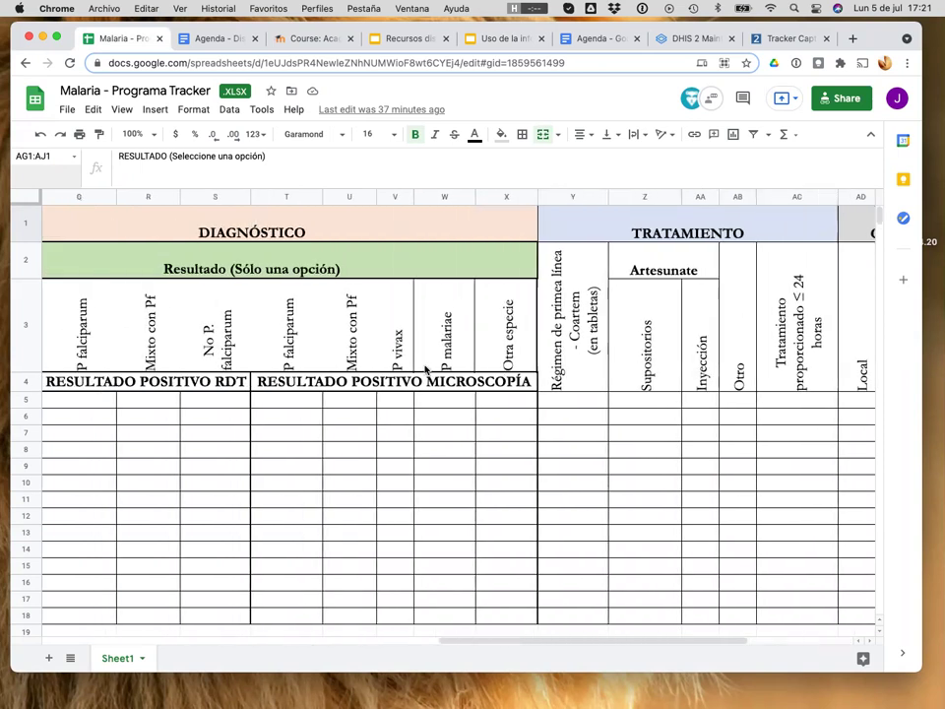
- Look over the case detection and diagnosis columns of the malaria sheet, then show the "¿Cómo vamos a trabajar?" slide
scroll(426, 369, "left", 5)
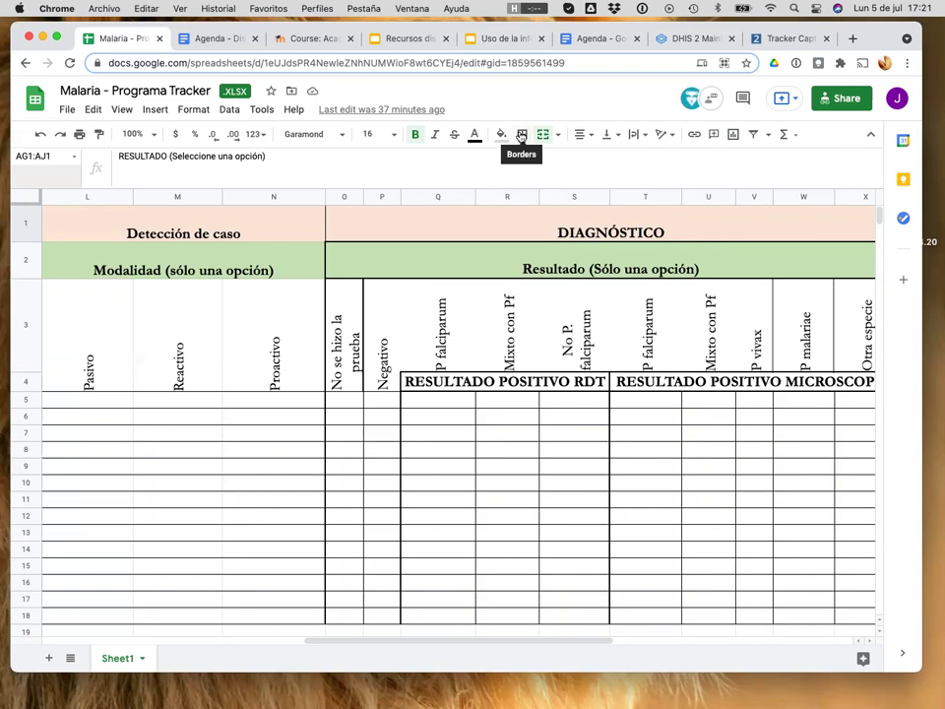
left_click(504, 41)
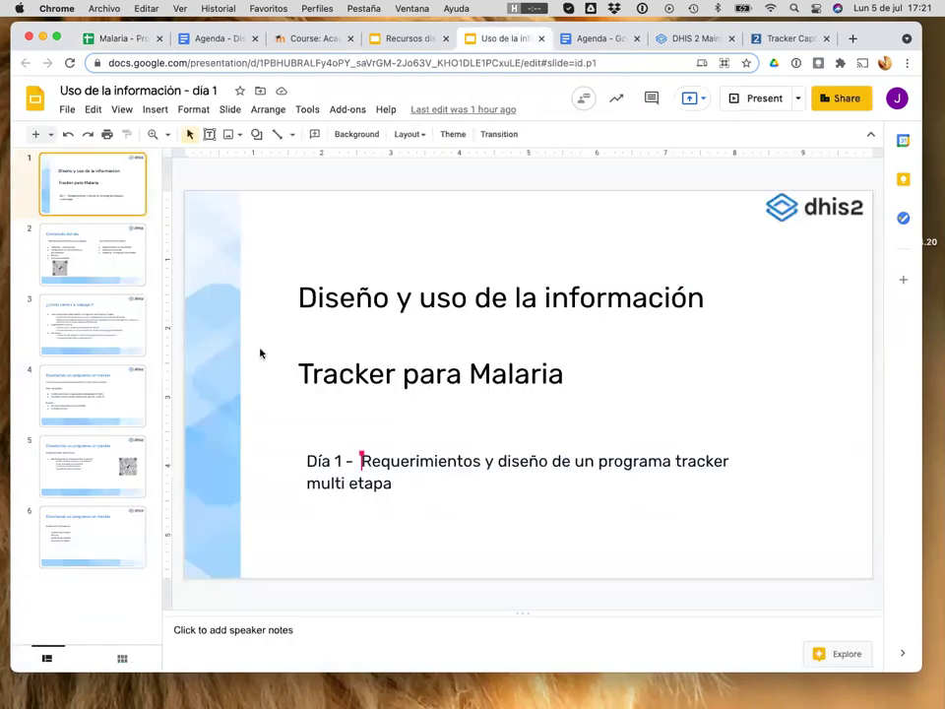
left_click(99, 343)
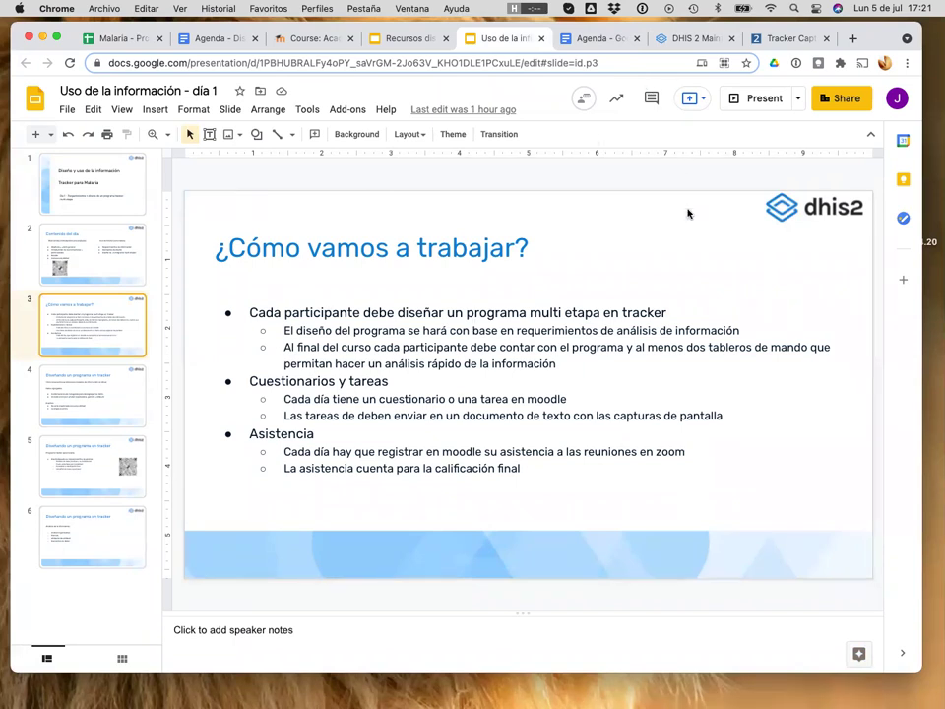
- Switch to the Excel workbook Libro2, make its window taller and select B15 beside Programa de Tracker
mouse_move(330, 694)
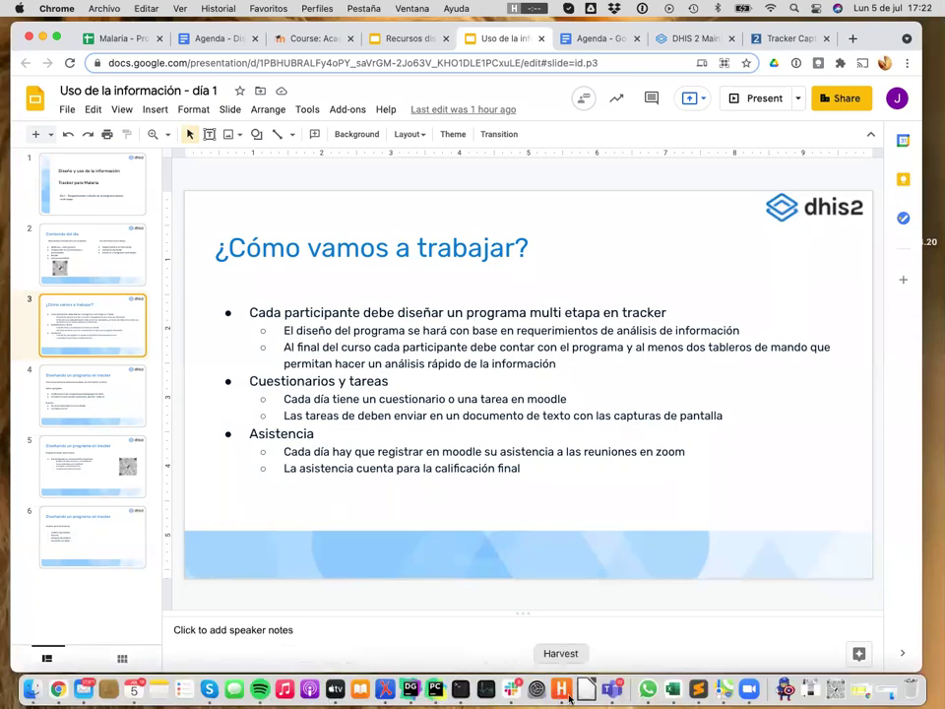
left_click(672, 690)
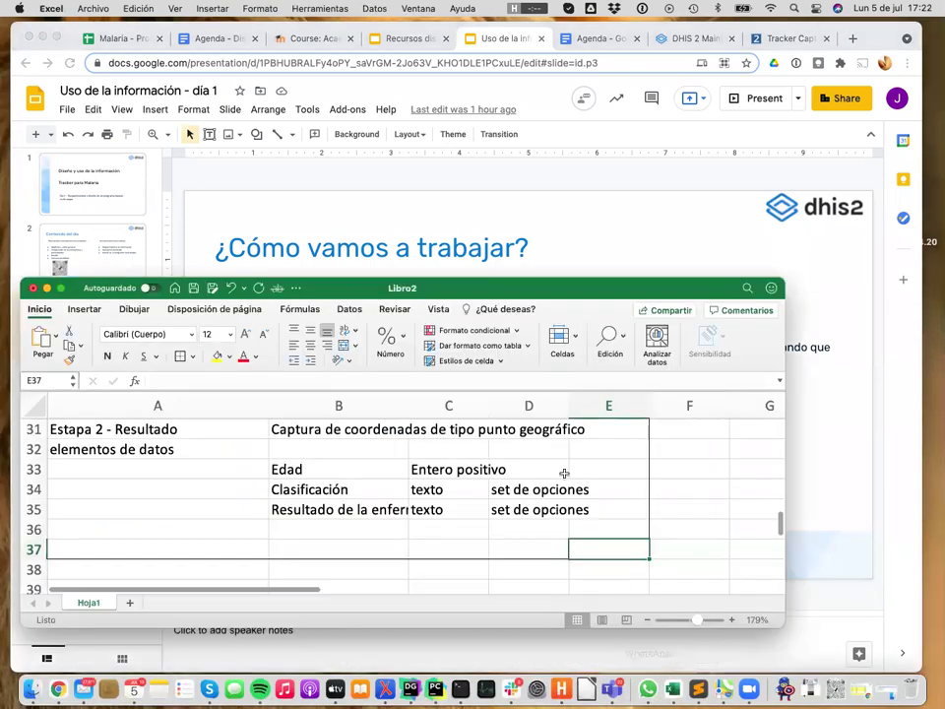
left_click_drag(493, 278, 492, 186)
scroll(353, 451, "up", 6)
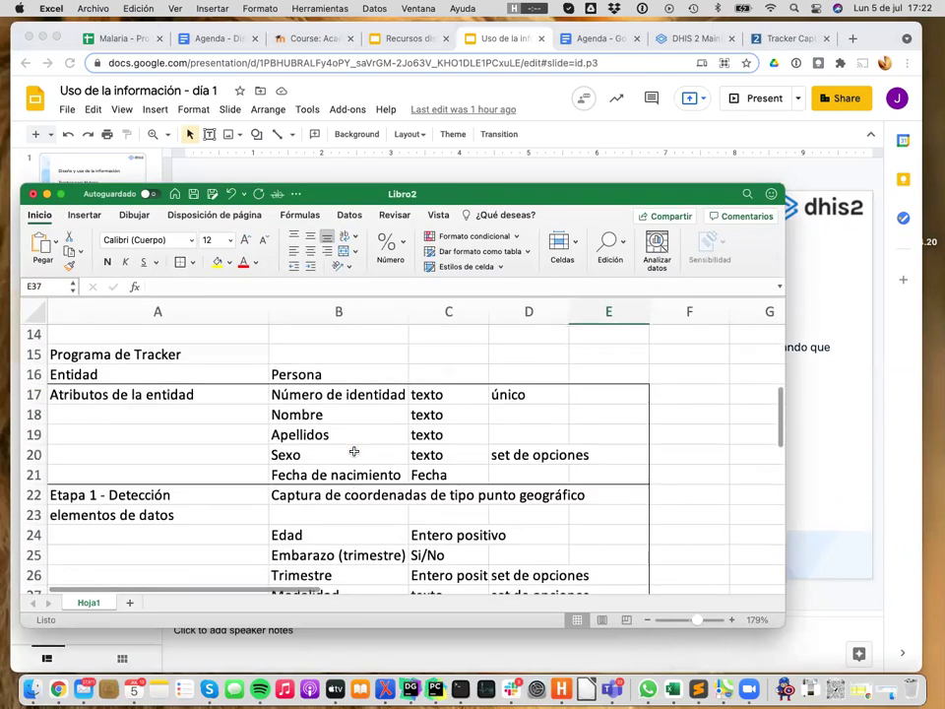
scroll(353, 451, "up", 1)
left_click(186, 362)
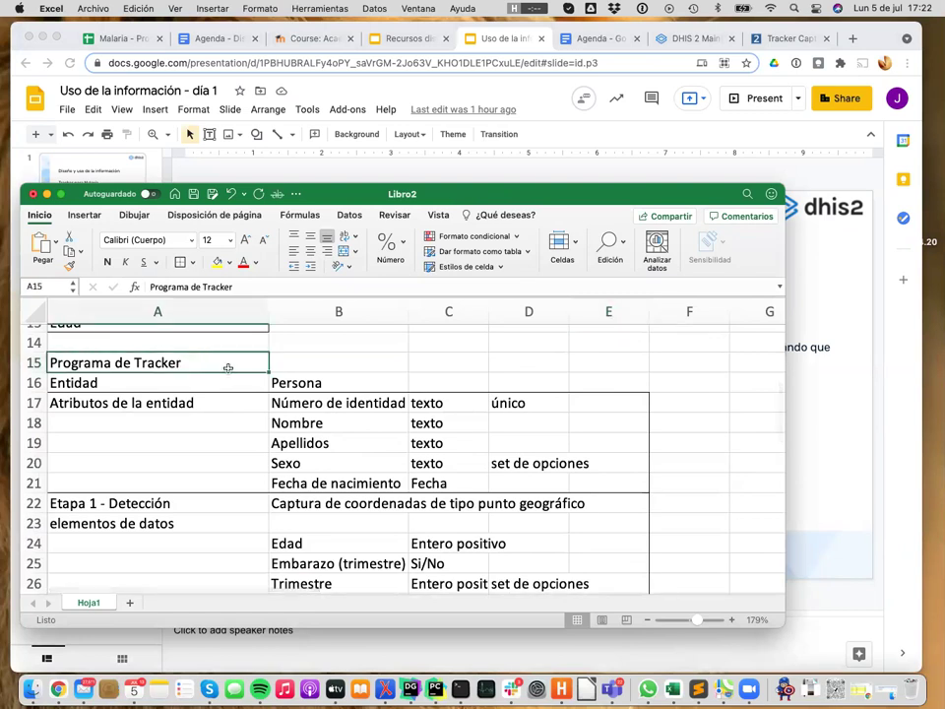
left_click(347, 364)
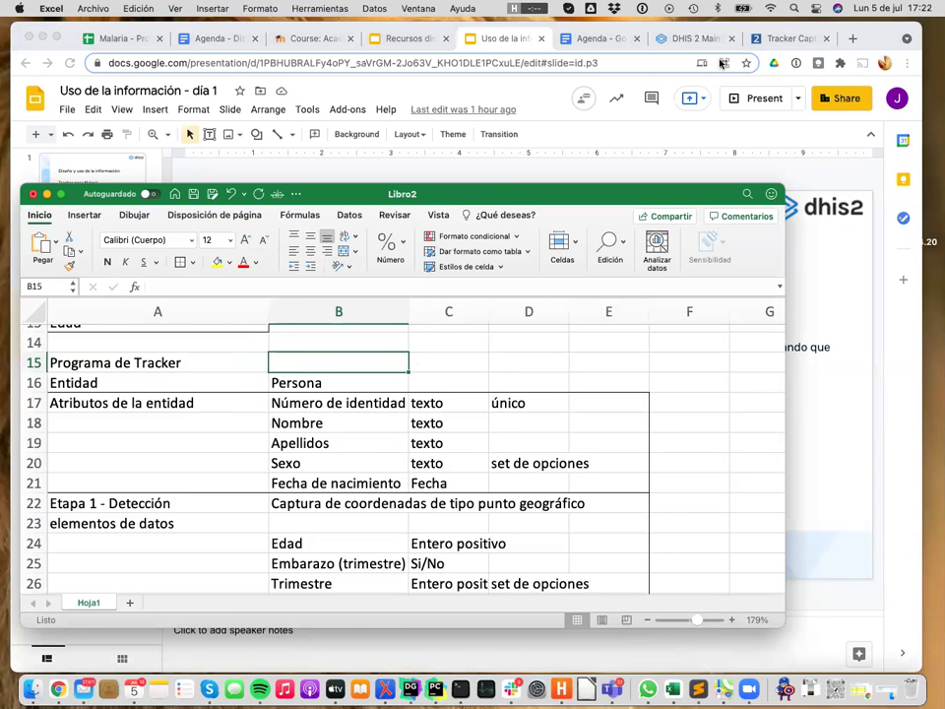
- Switch to Tracker Capture to check the existing malaria program's name, then return to the Malaria - Programa Tracker sheet
left_click(785, 38)
scroll(513, 179, "up", 5)
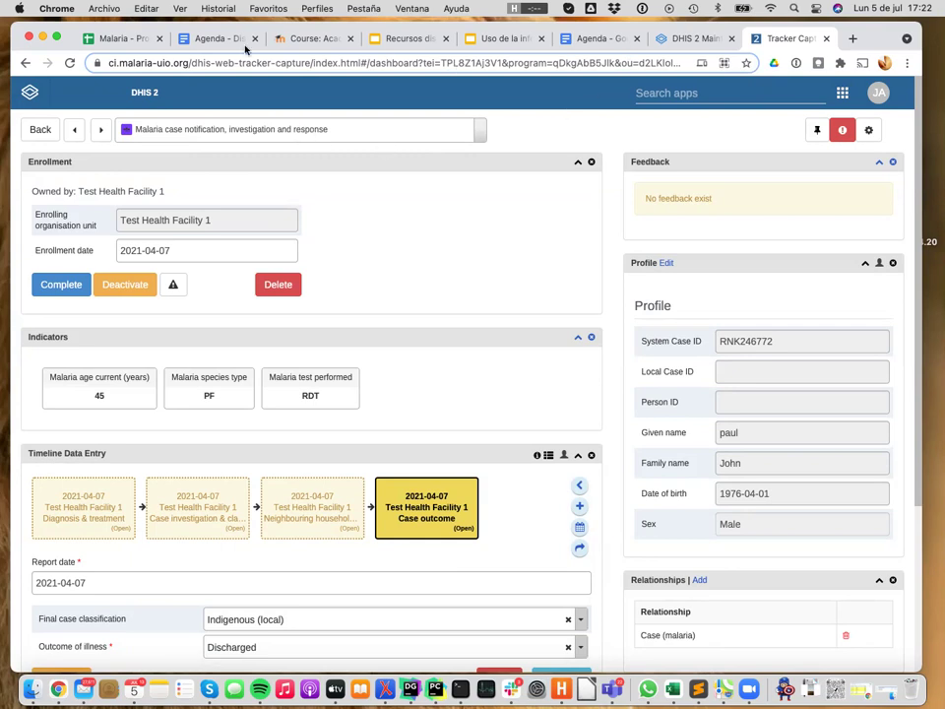
left_click(120, 46)
- Switch to Libro2 and enter "Notificación de casos de Malaria" in B15 as the tracker program's name
left_click(672, 689)
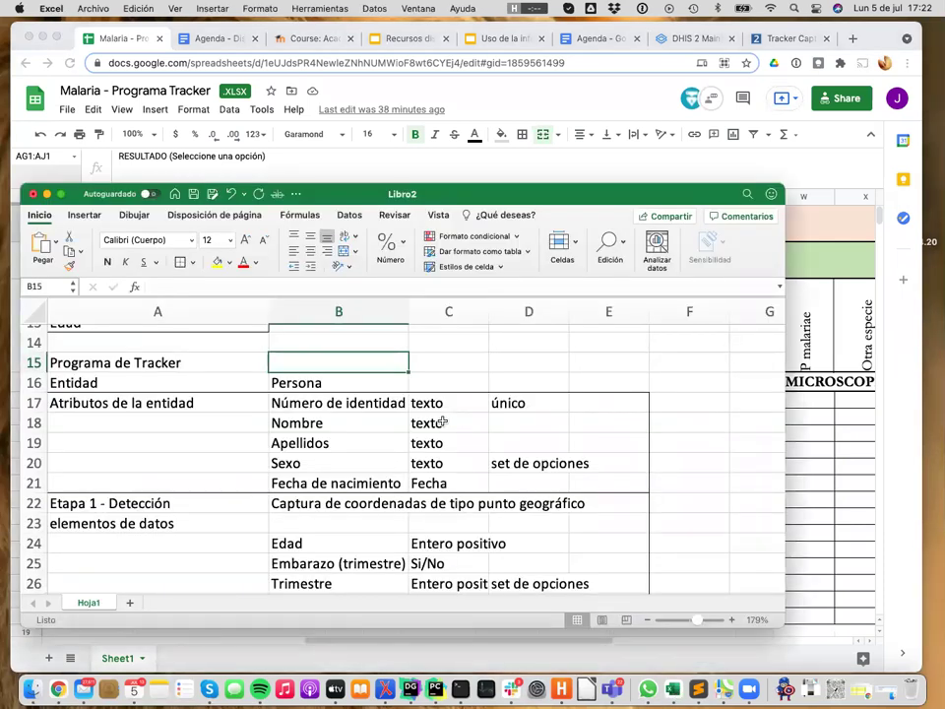
type("Notifica")
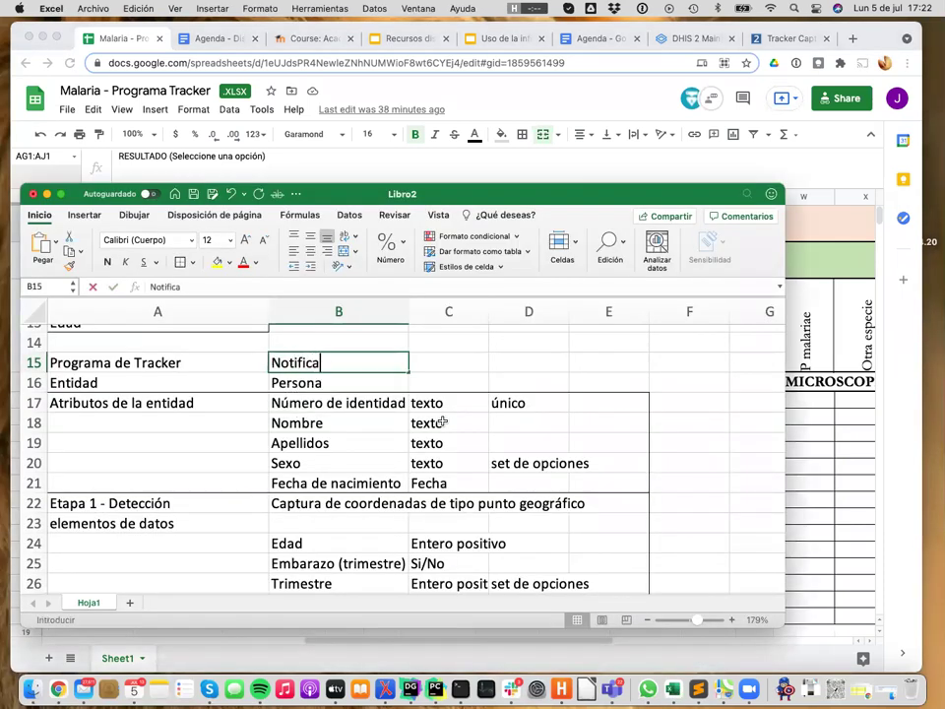
type("ción de c")
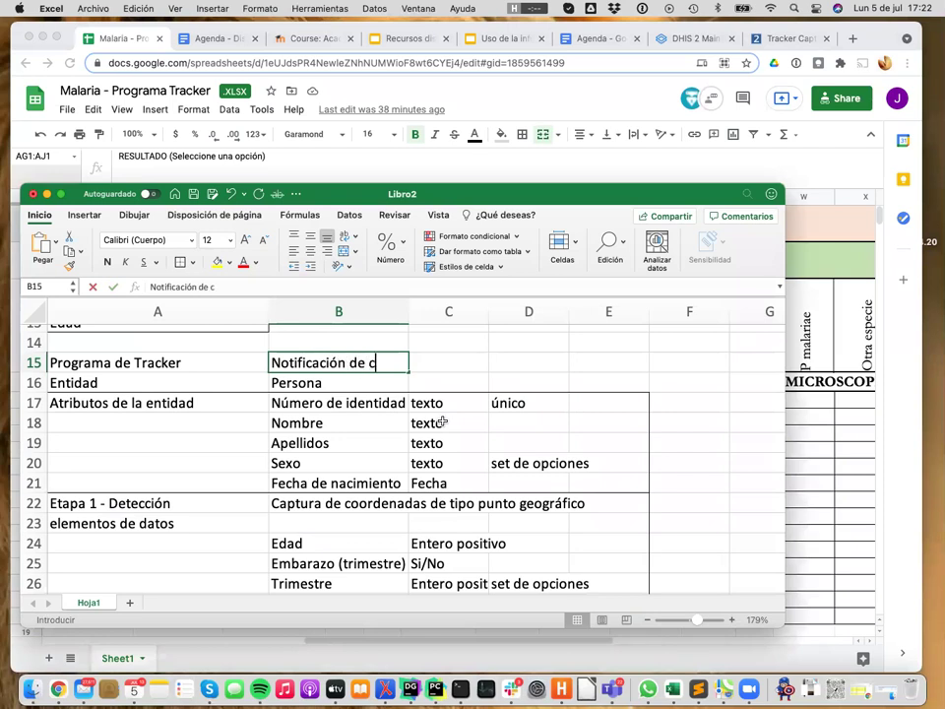
type("asos de M")
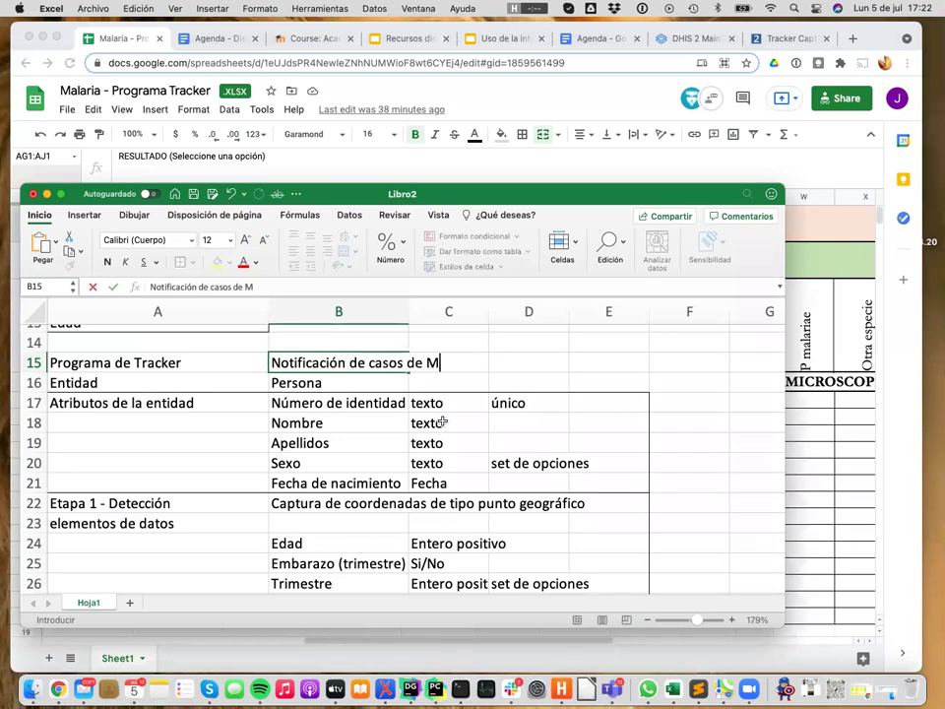
type("alaria")
key("Return")
key("Up")
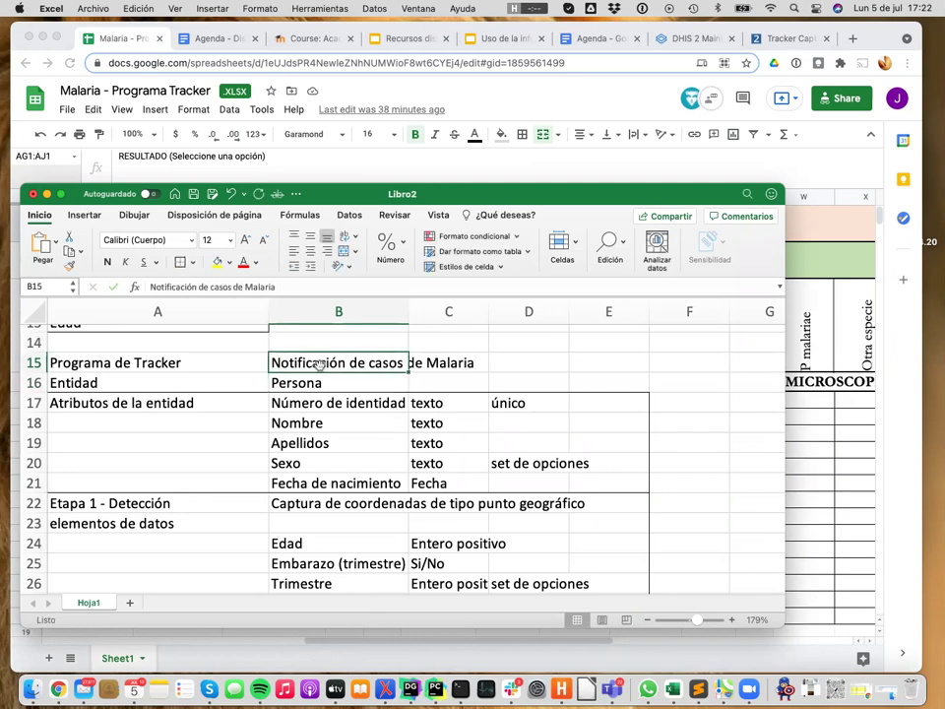
- Add the prefix "JMA - " to the program name in B15
left_click(151, 286)
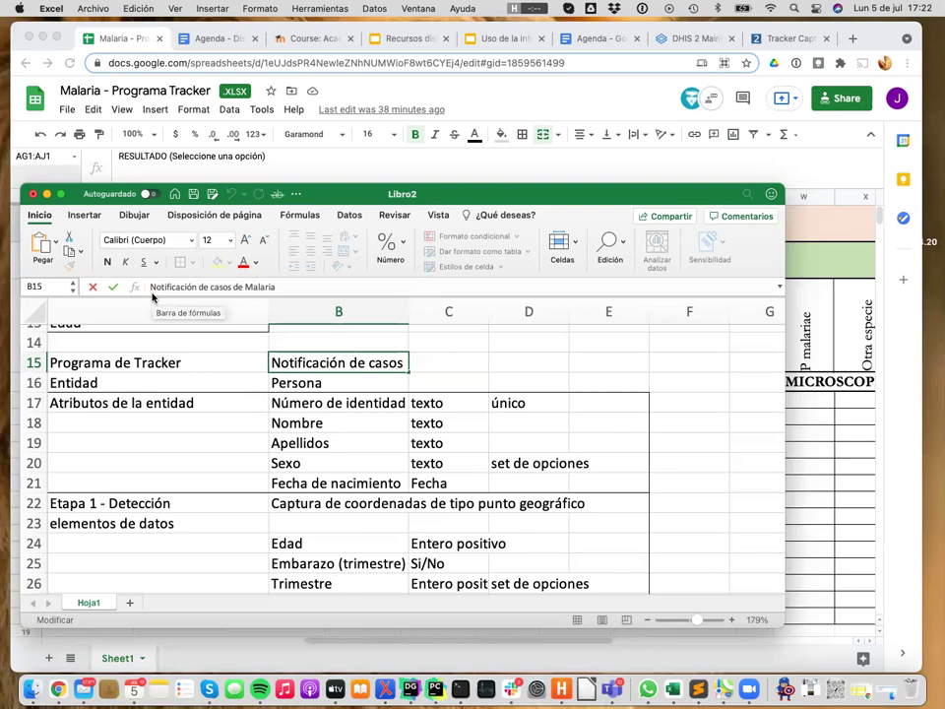
left_click(152, 290)
type("JM")
key("BackSpace")
type("A -")
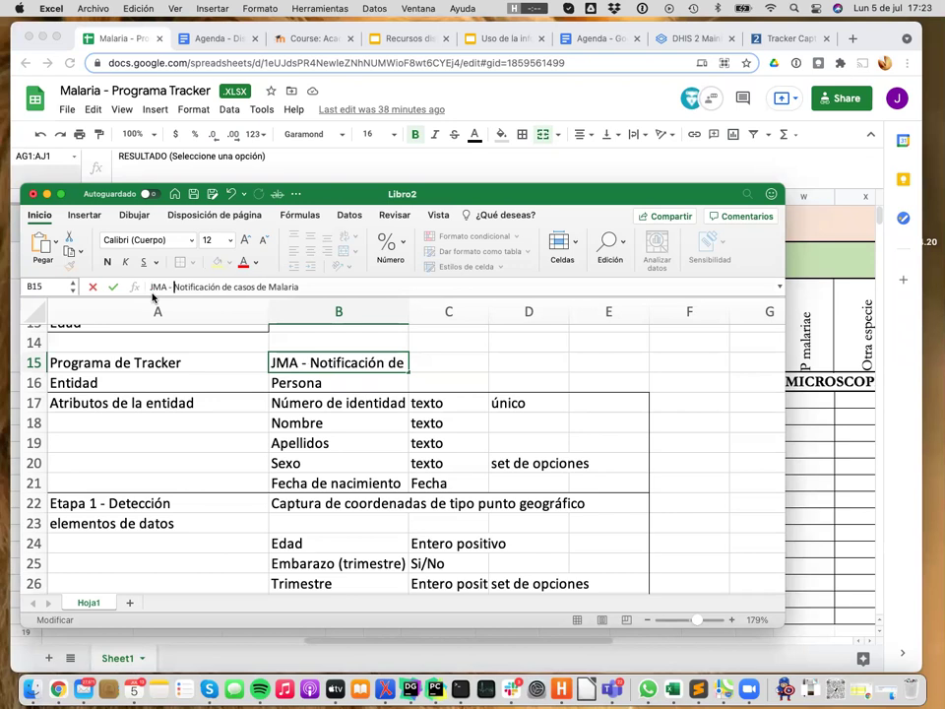
key("Return")
key("Up")
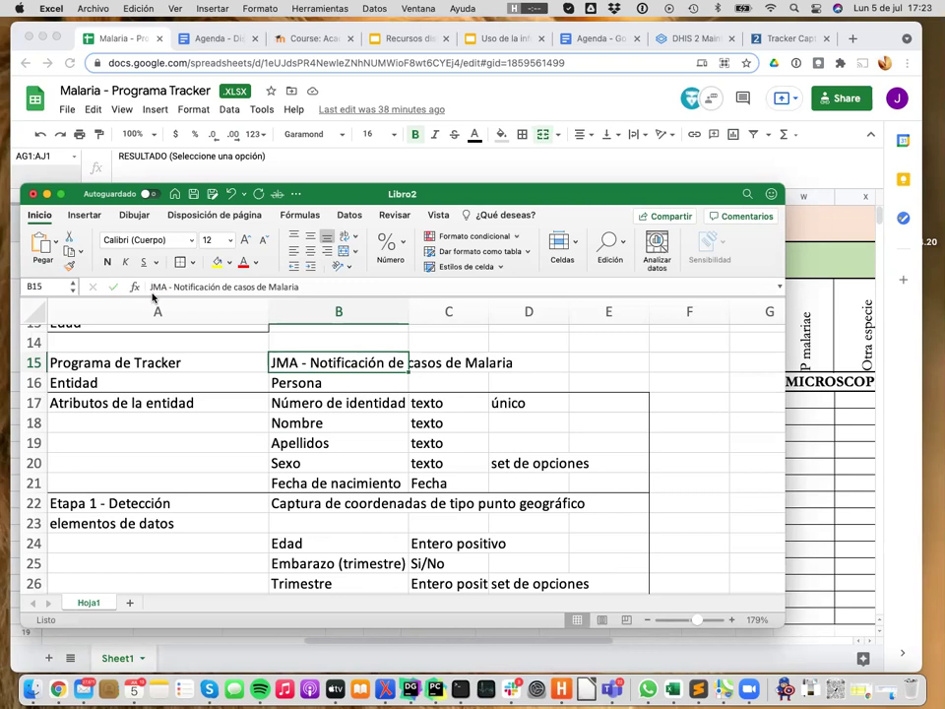
- Add the prefix "JMA - " to the Número de identidad attribute in B17
left_click(290, 405)
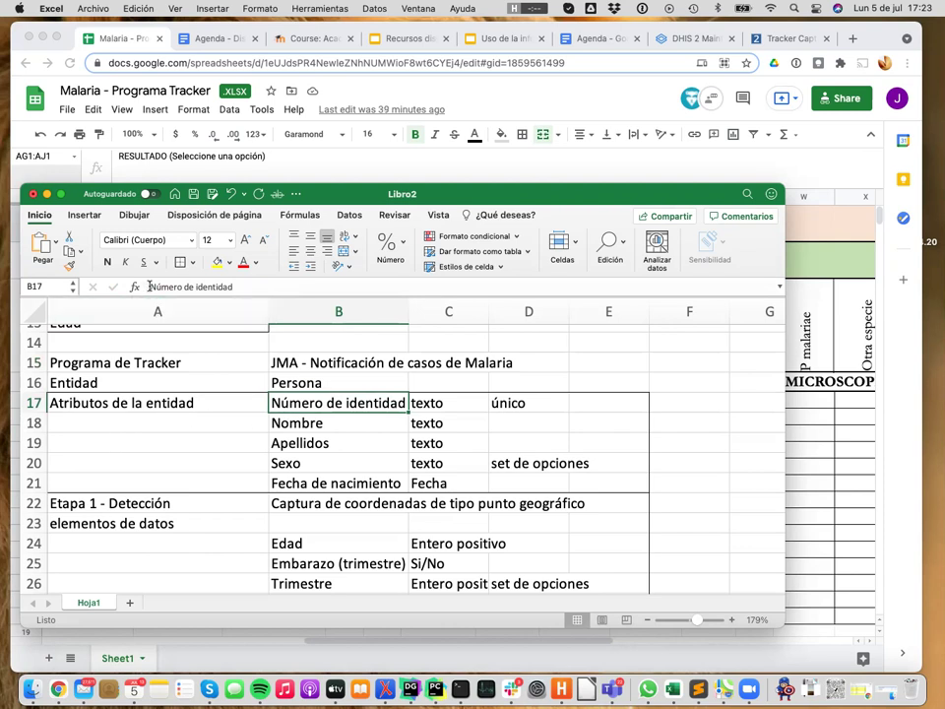
left_click(149, 286)
type("JM -")
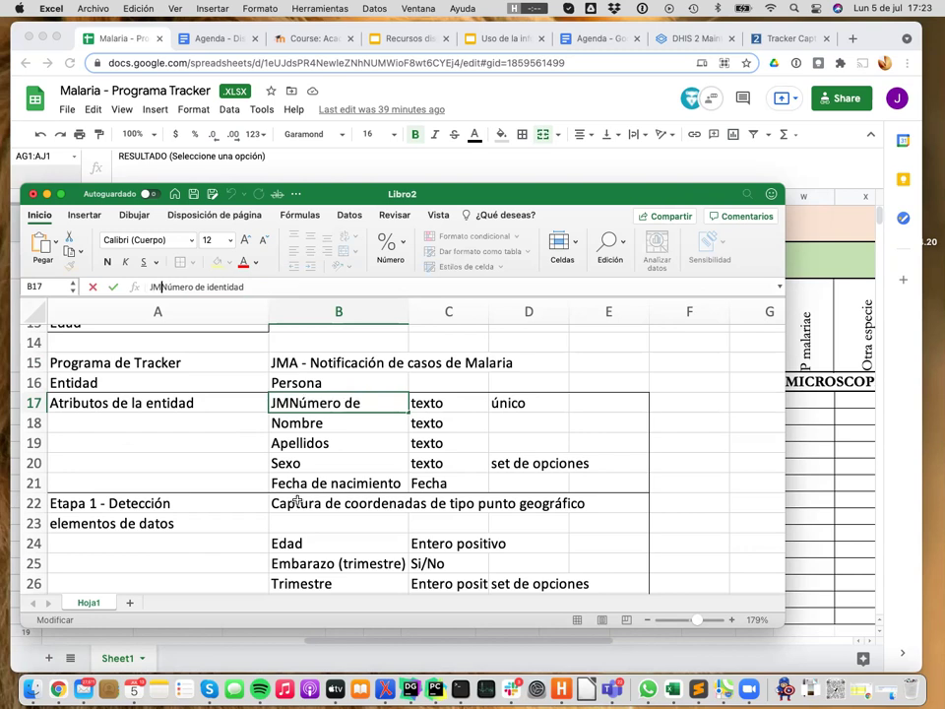
key("Return")
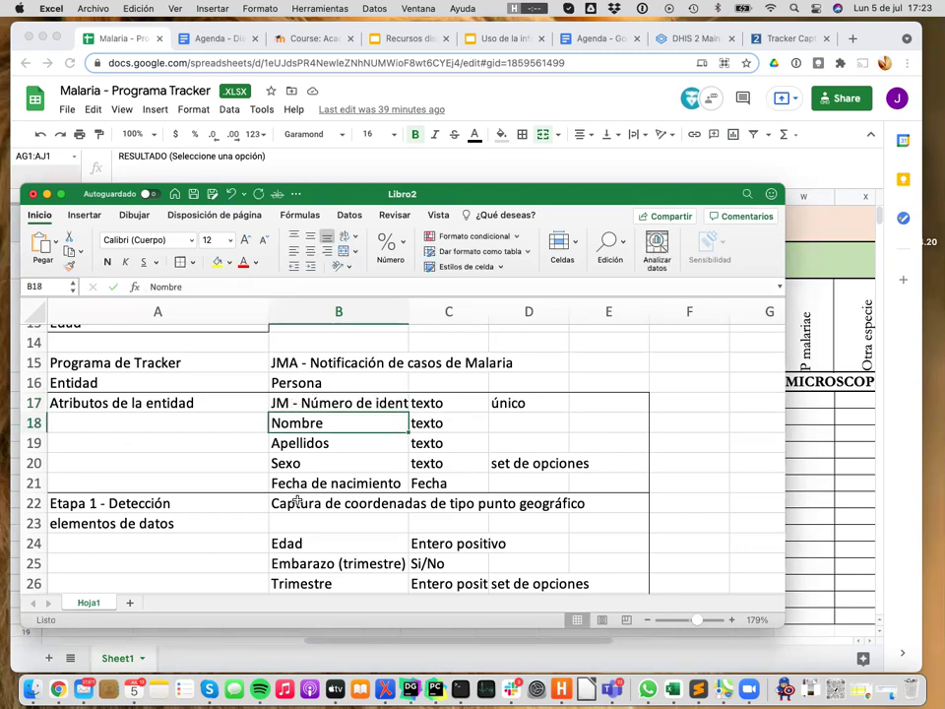
key("Up")
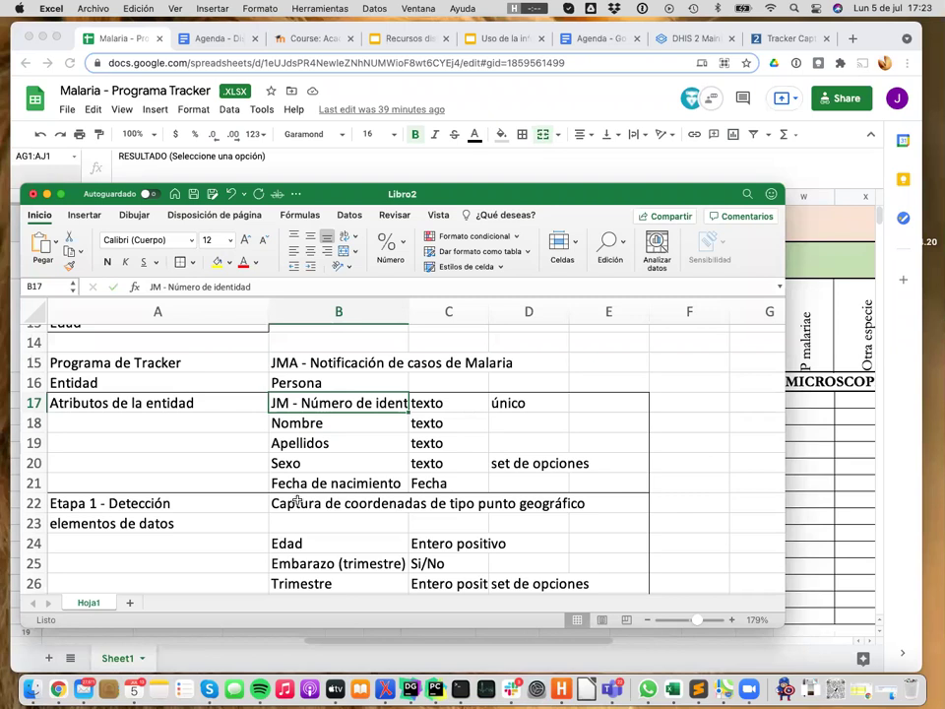
left_click(161, 284)
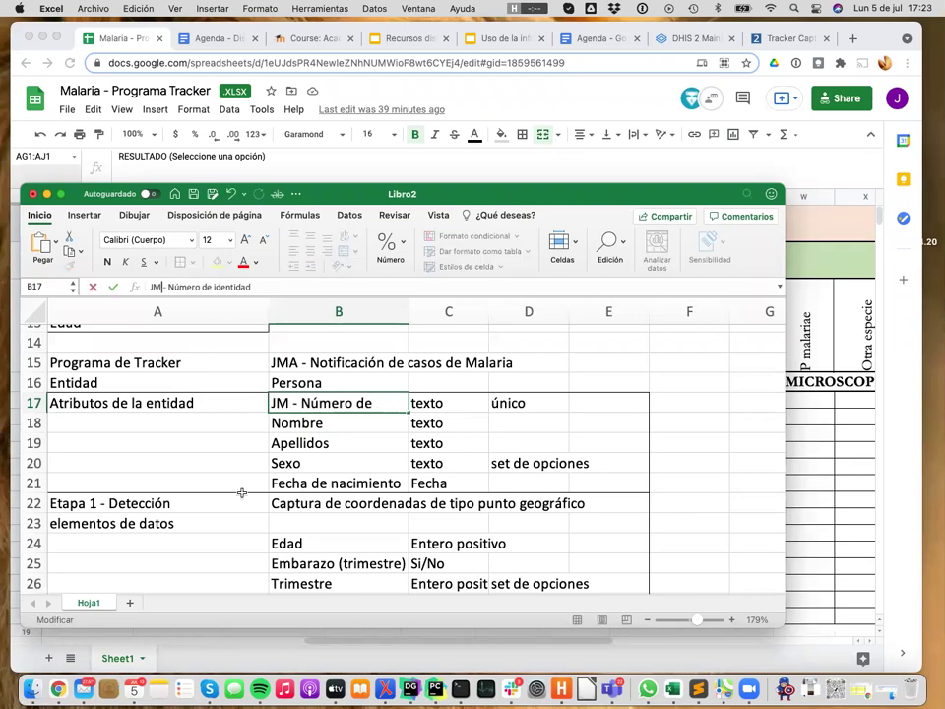
type("A")
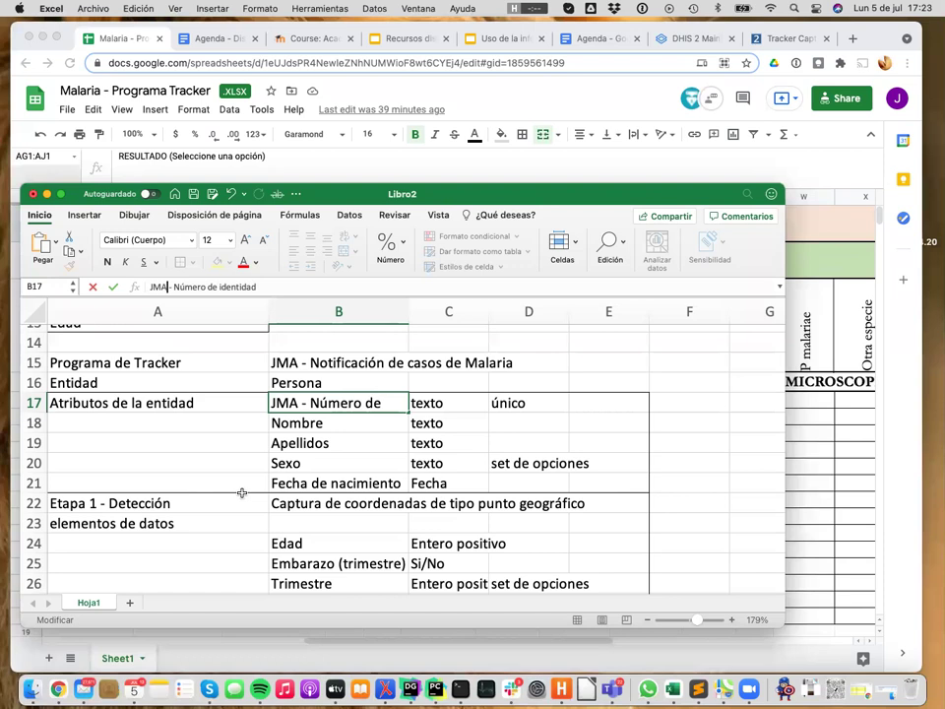
key("Return")
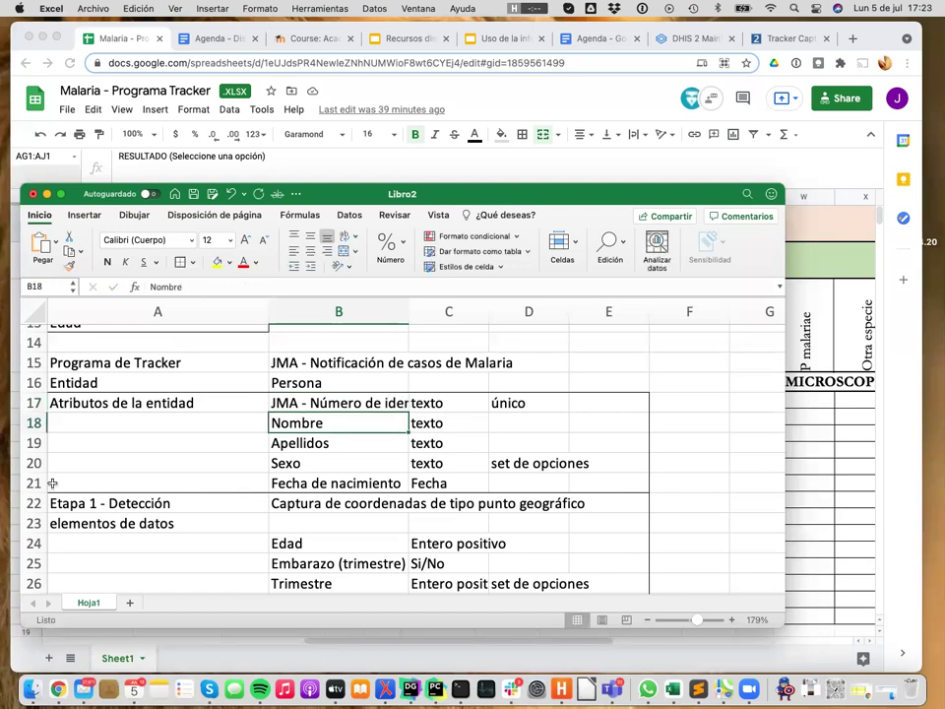
- Add the prefix "JMA - " to the Nombre and Apellidos attributes in B18 and B19
left_click(150, 285)
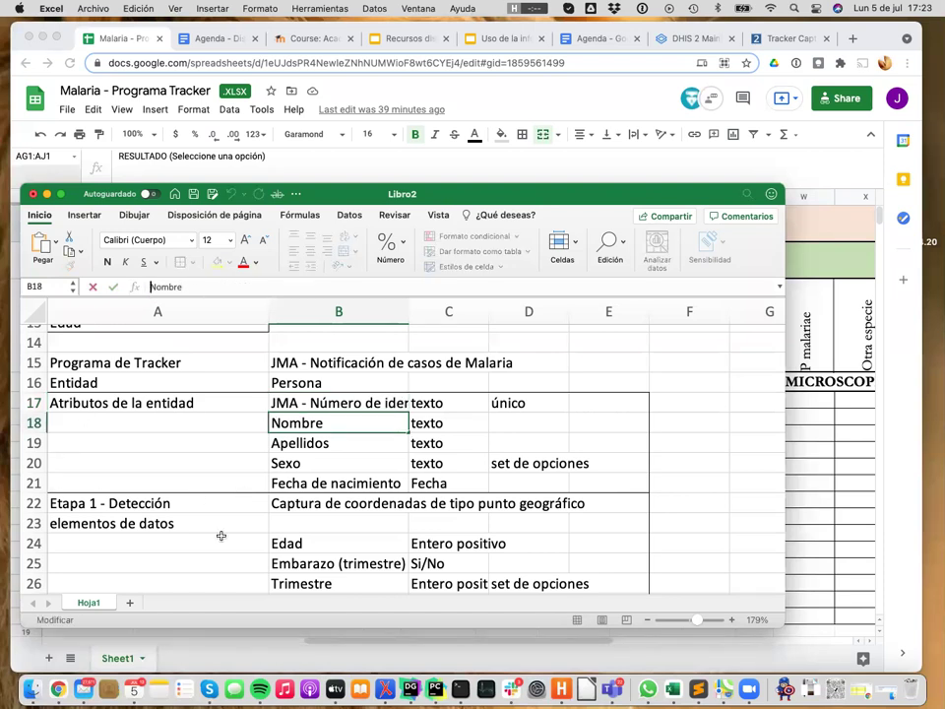
type("JMA -")
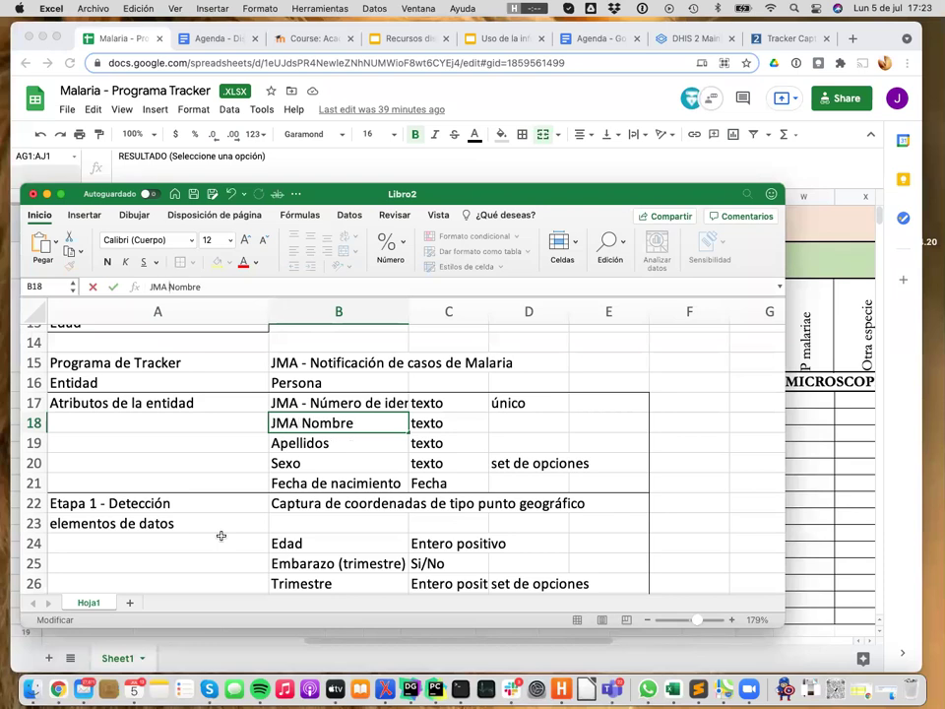
key("Return")
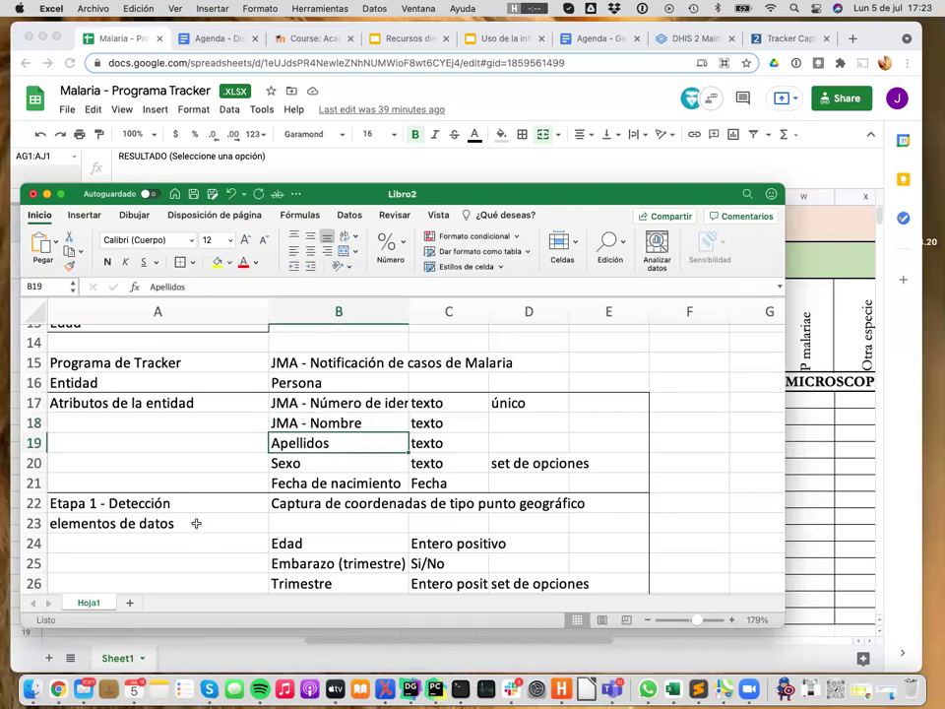
left_click(150, 286)
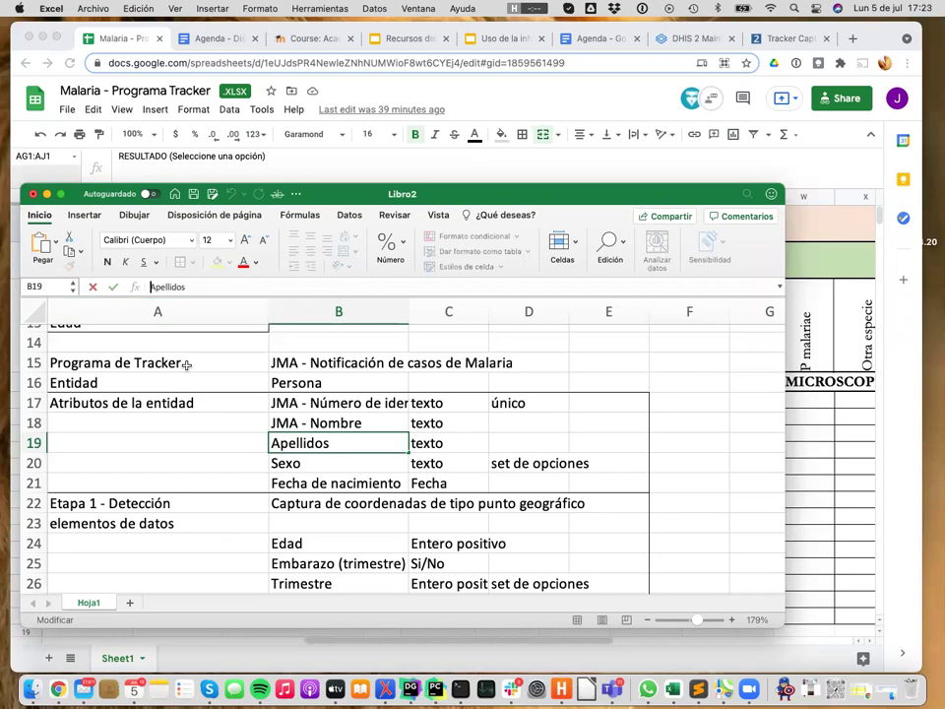
type("JMA - ç")
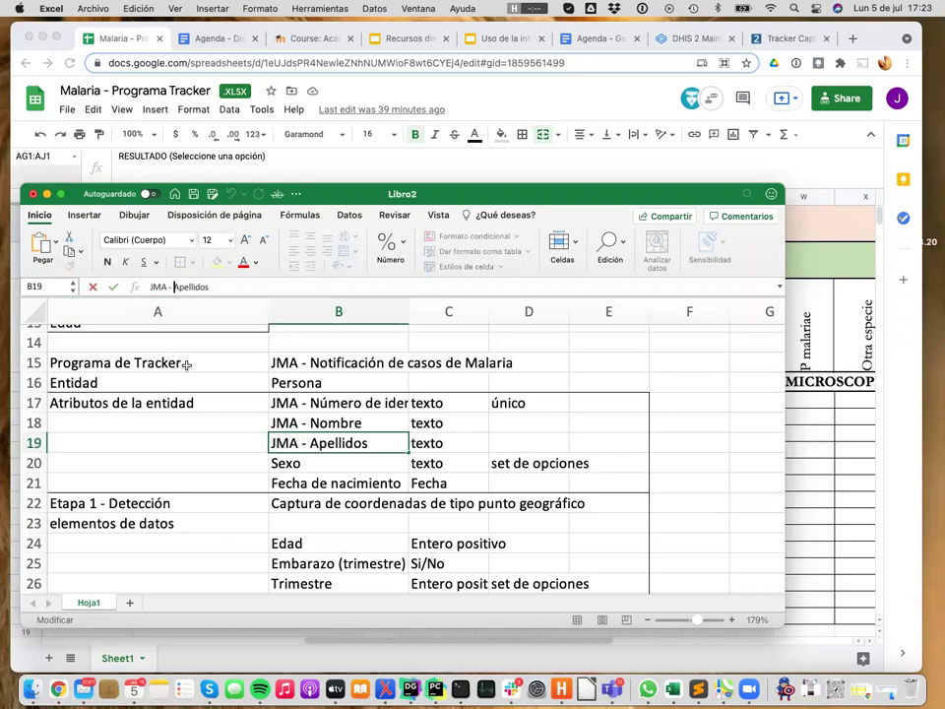
key("BackSpace")
key("Return")
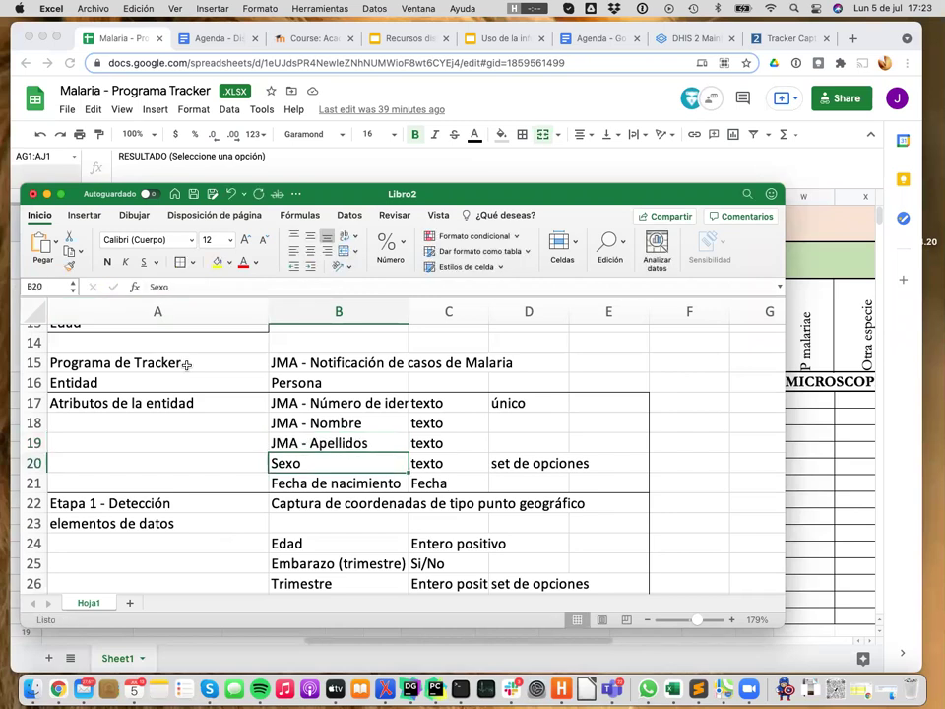
- Add the prefix "JMA - " to the Sexo and Fecha de nacimiento attributes in B20 and B21
left_click(150, 285)
type("JMA -")
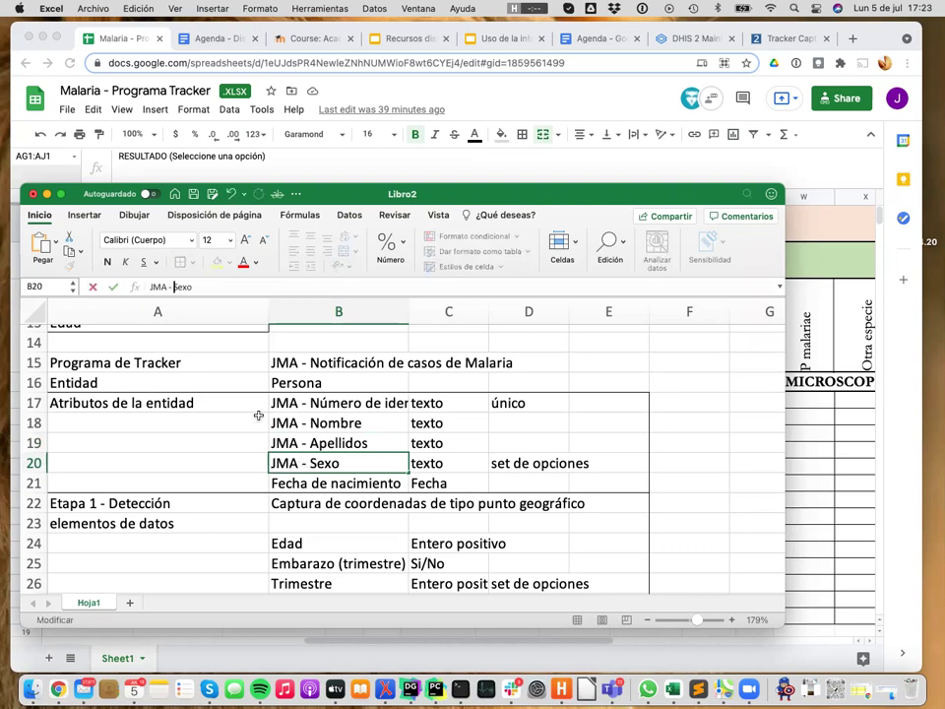
key("Return")
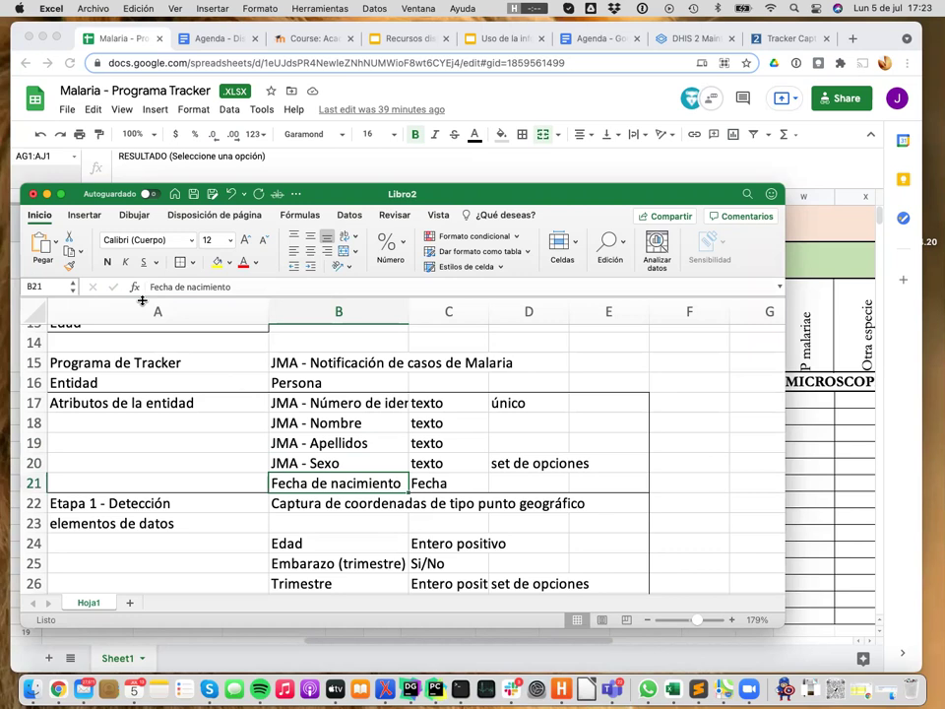
left_click(151, 286)
type("JM")
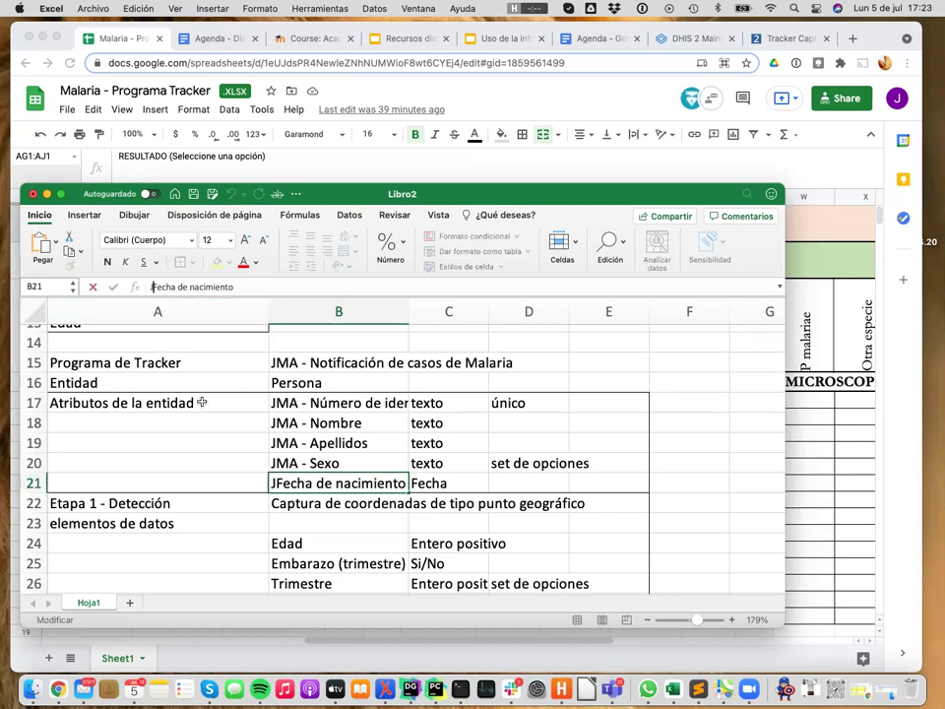
type("A -")
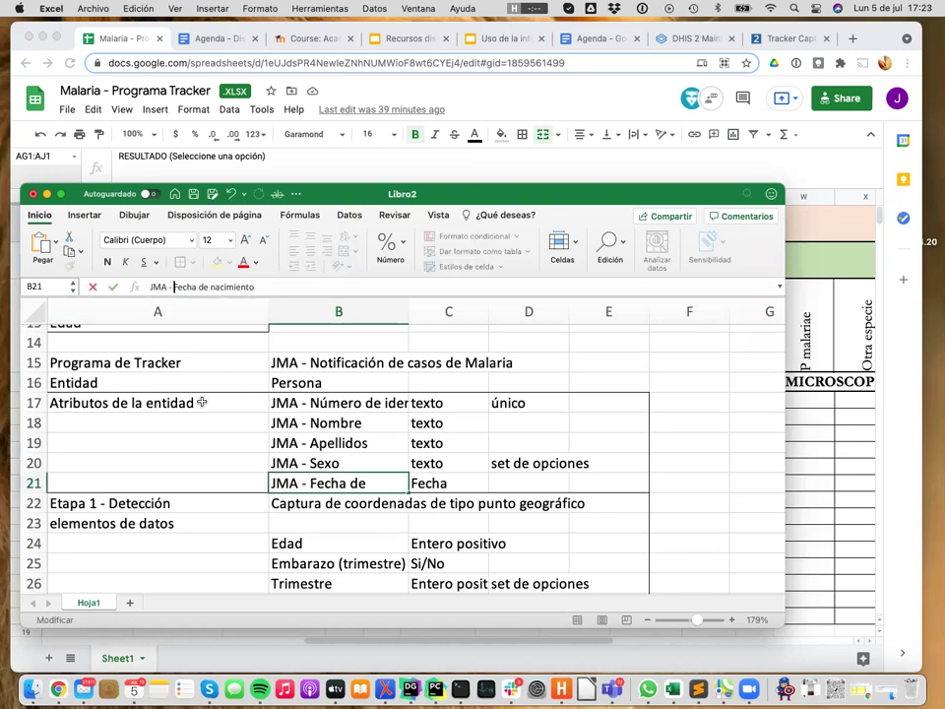
key("Return")
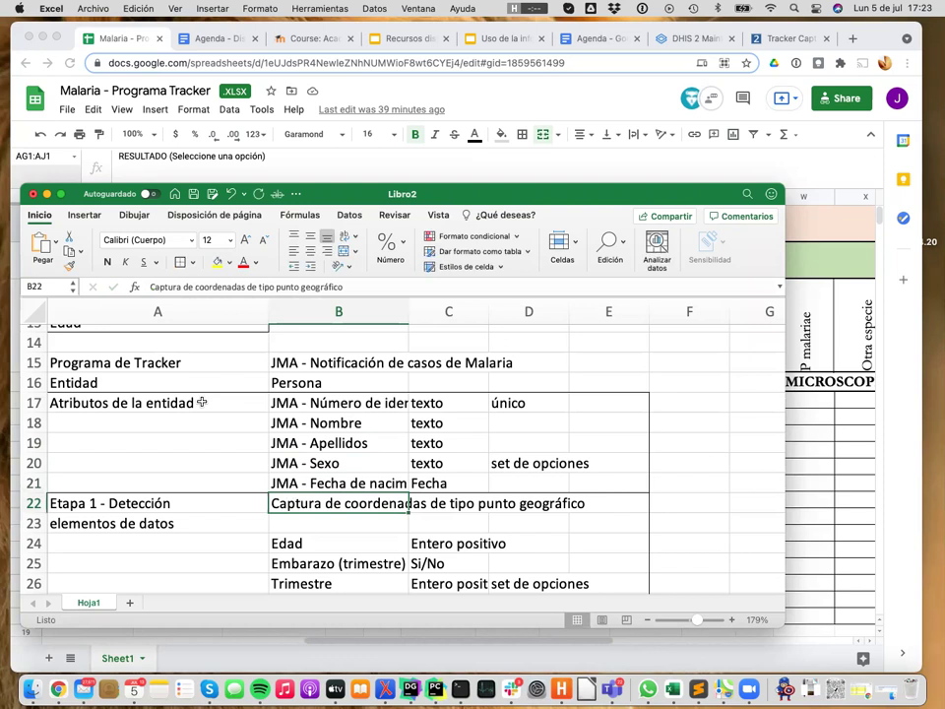
key("Up")
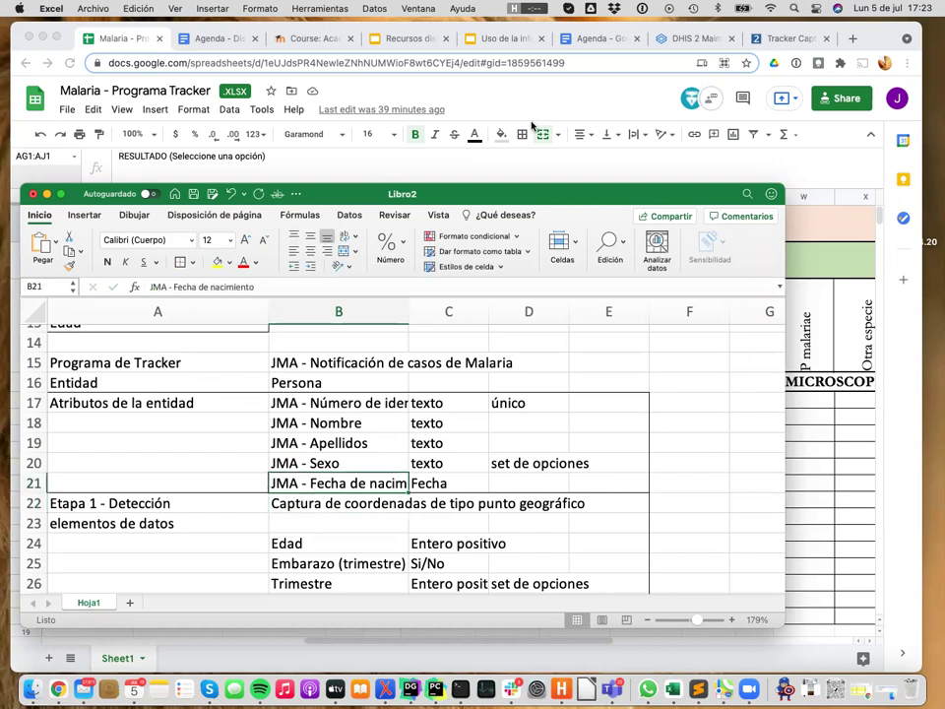
- Switch to the Agenda document in Chrome and review the Día 3 topics, highlighting the tracker access levels line and "breaking the glass"
left_click(603, 38)
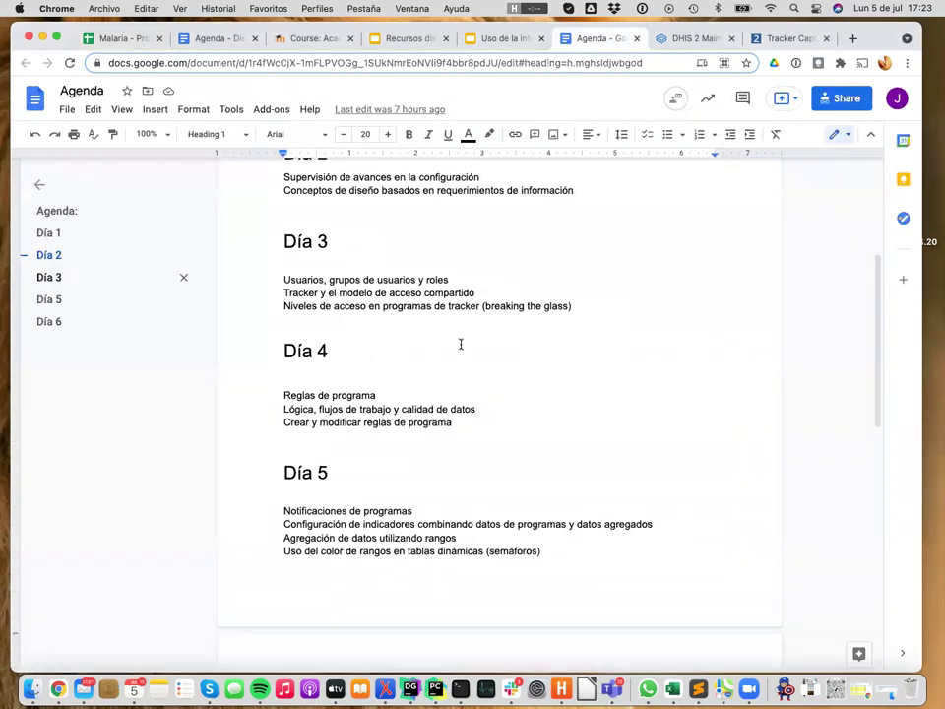
scroll(460, 343, "up", 3)
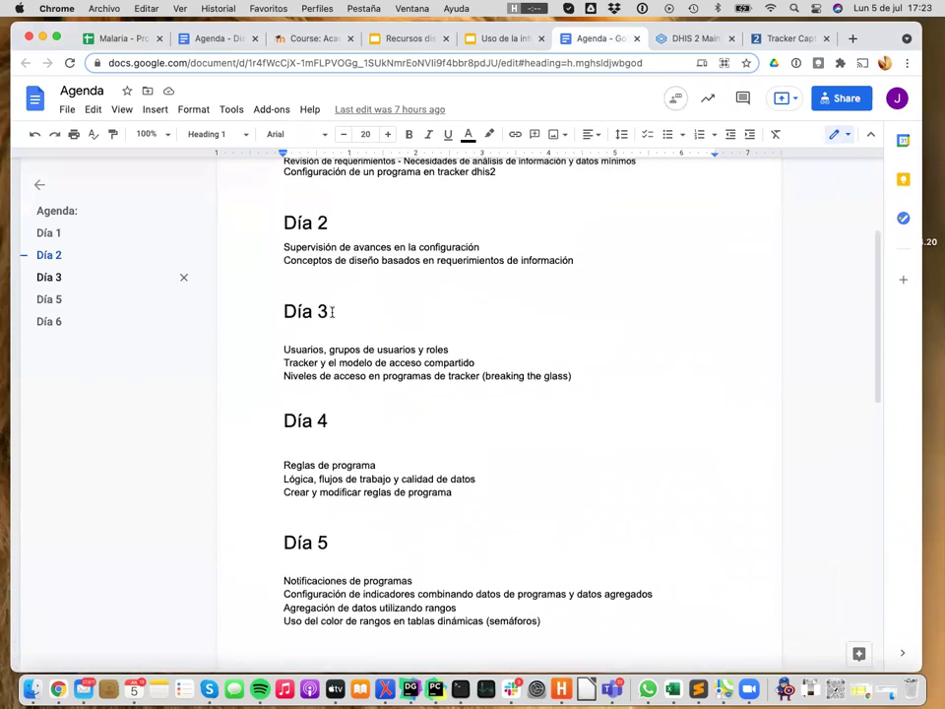
scroll(339, 298, "up", 5)
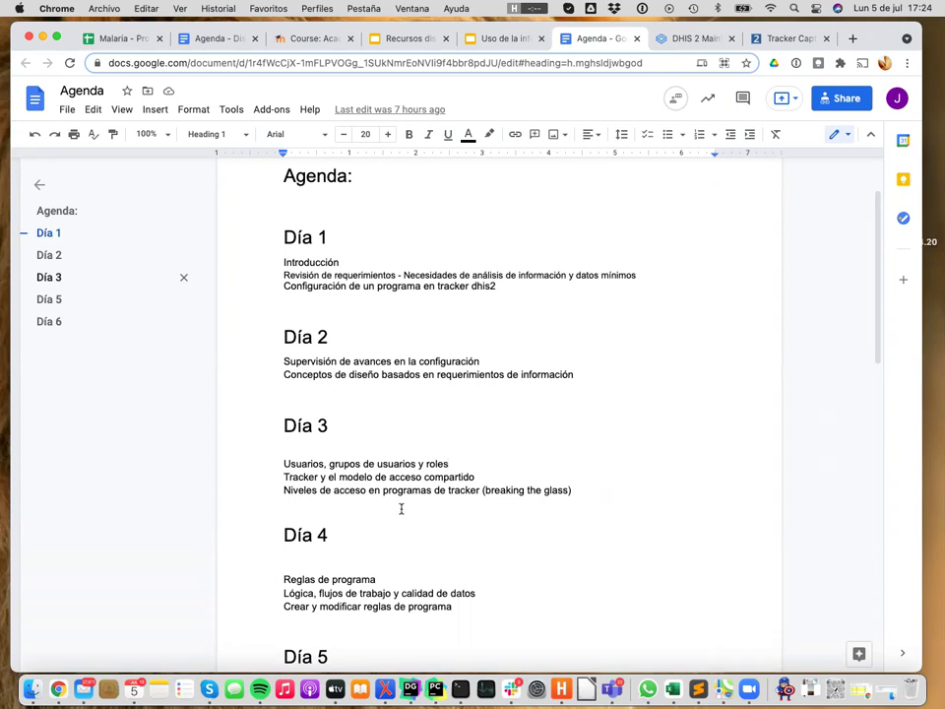
left_click(287, 490)
left_click_drag(478, 476, 466, 476)
left_click_drag(283, 490, 561, 498)
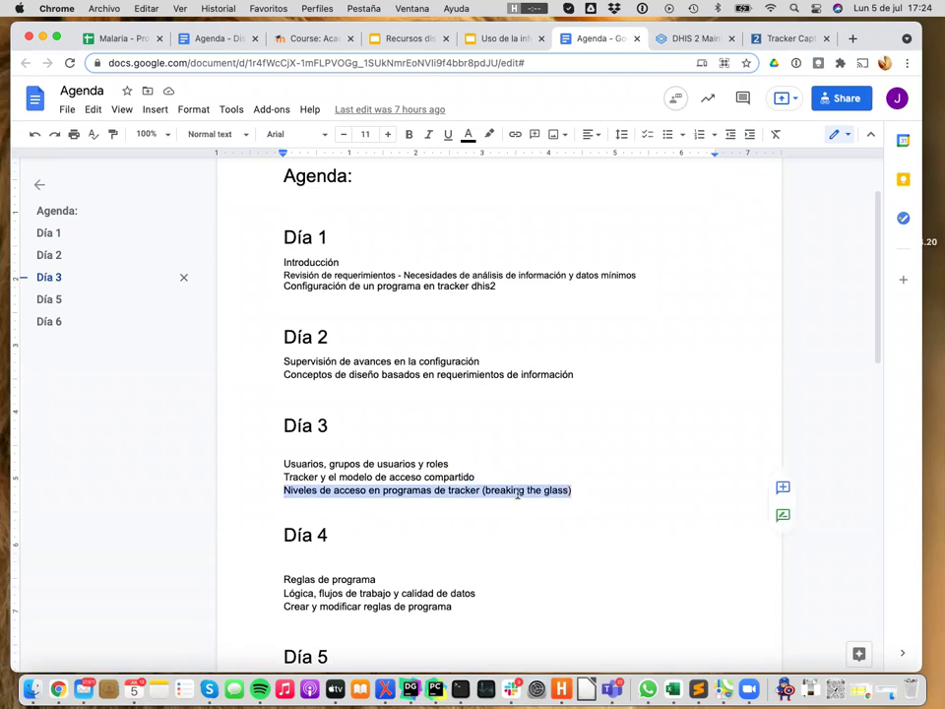
left_click(488, 490)
left_click_drag(485, 490, 568, 485)
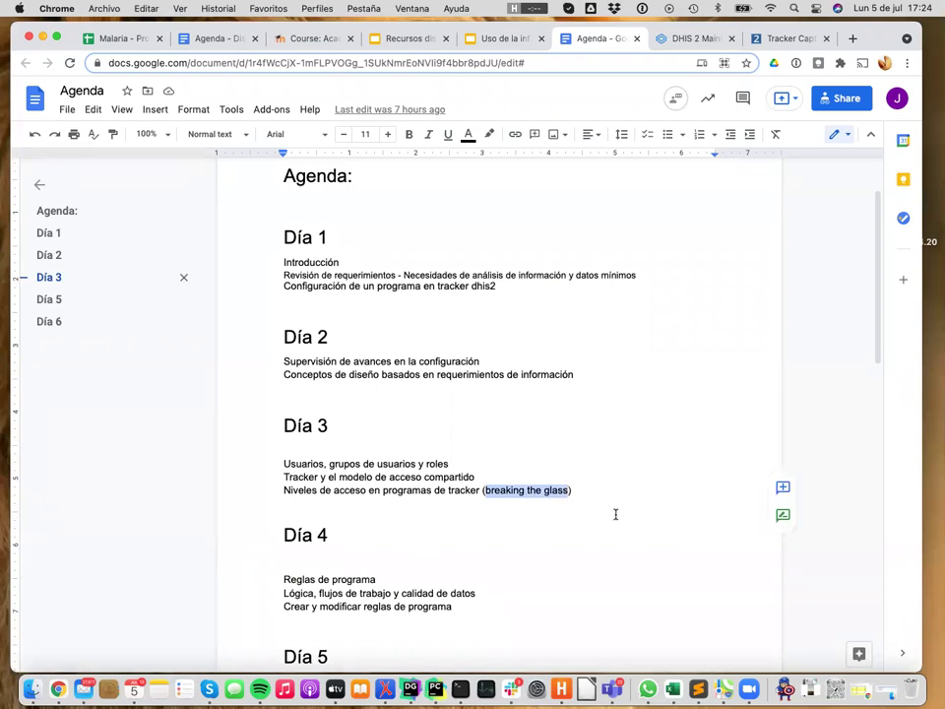
left_click(567, 499)
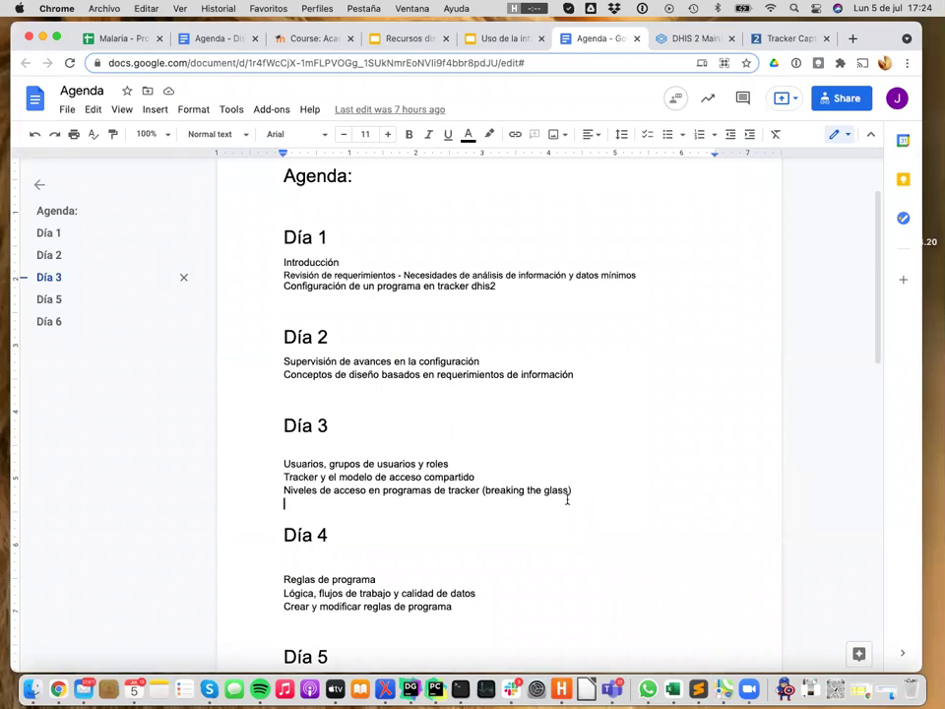
- Review the agenda topics planned for Día 4, Día 5 and Día 6
scroll(567, 499, "down", 3)
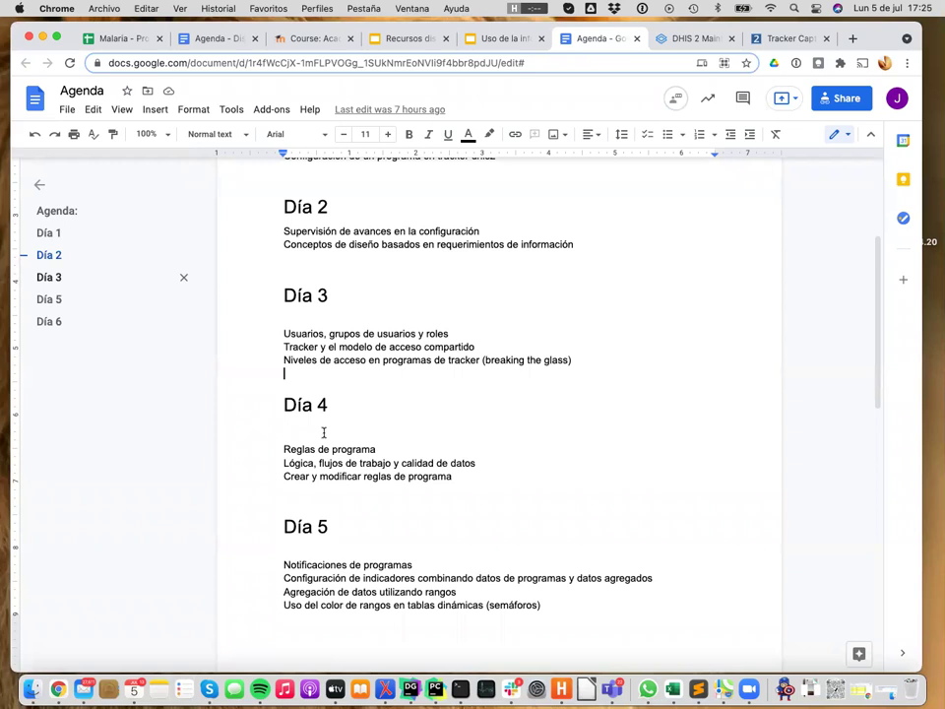
scroll(323, 432, "down", 2)
scroll(323, 432, "down", 1)
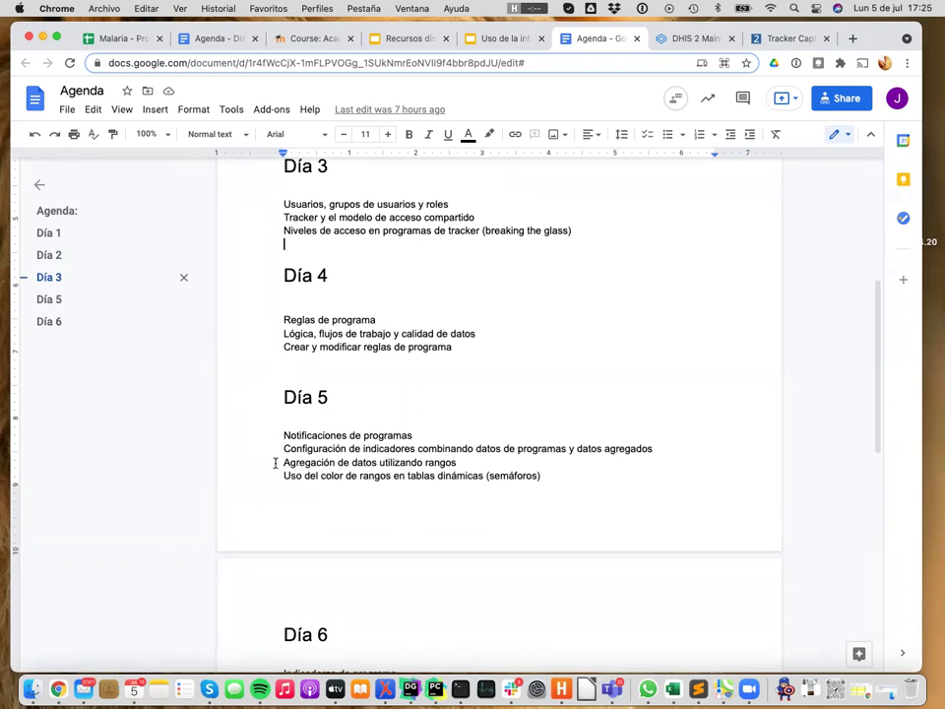
scroll(281, 476, "down", 3)
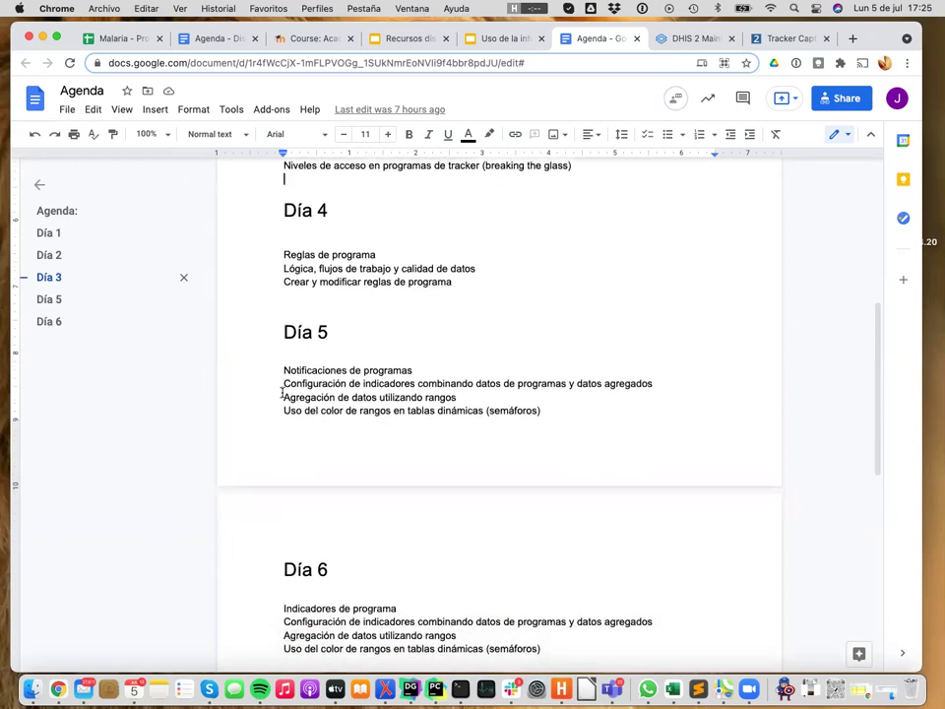
scroll(284, 394, "down", 2)
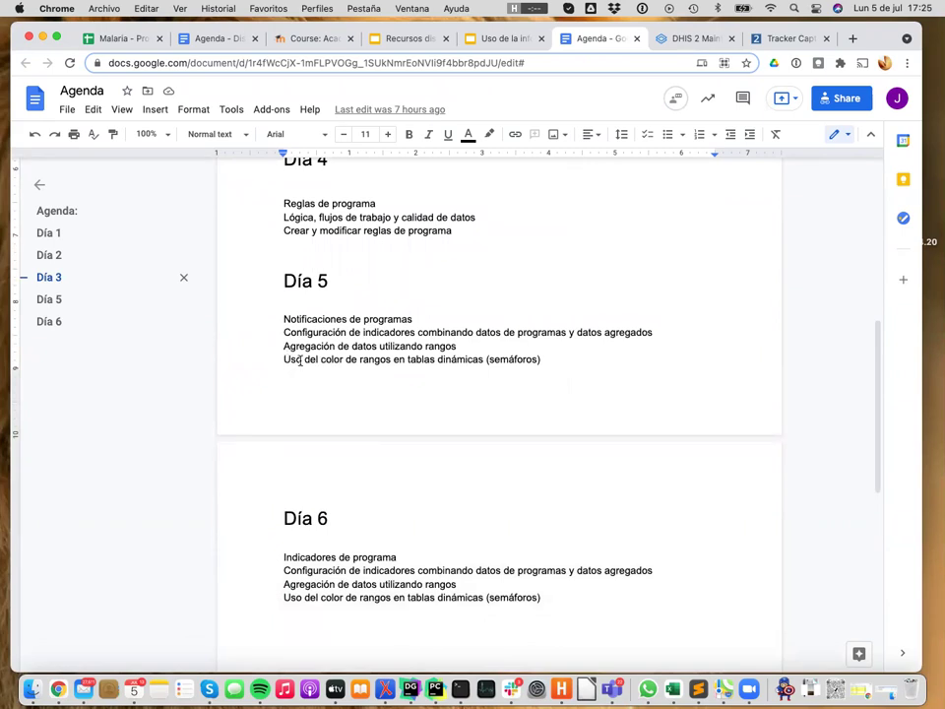
scroll(299, 360, "down", 3)
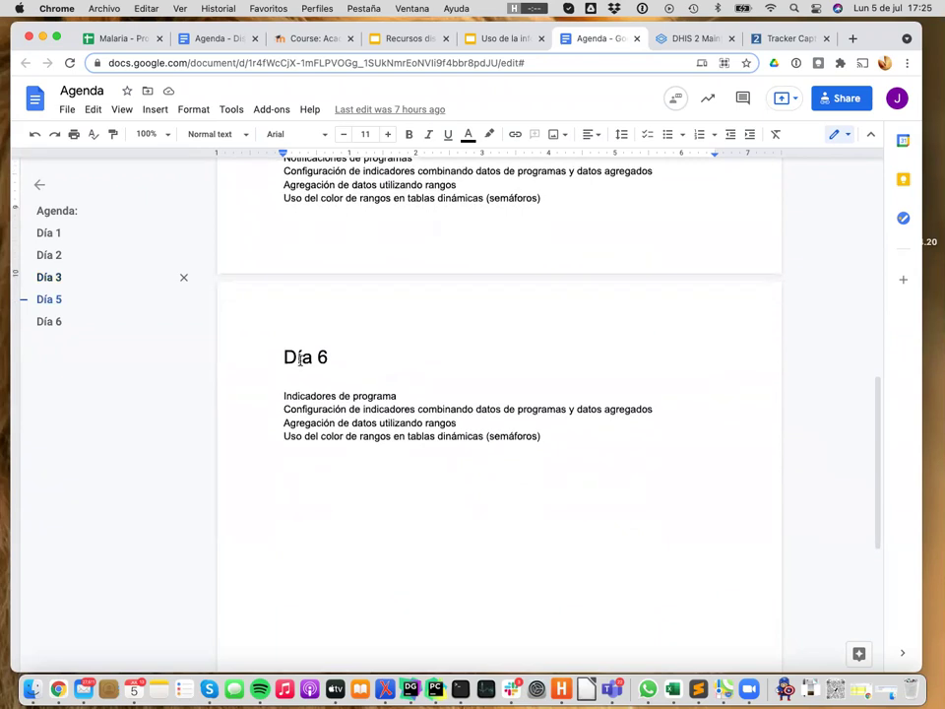
scroll(300, 359, "down", 1)
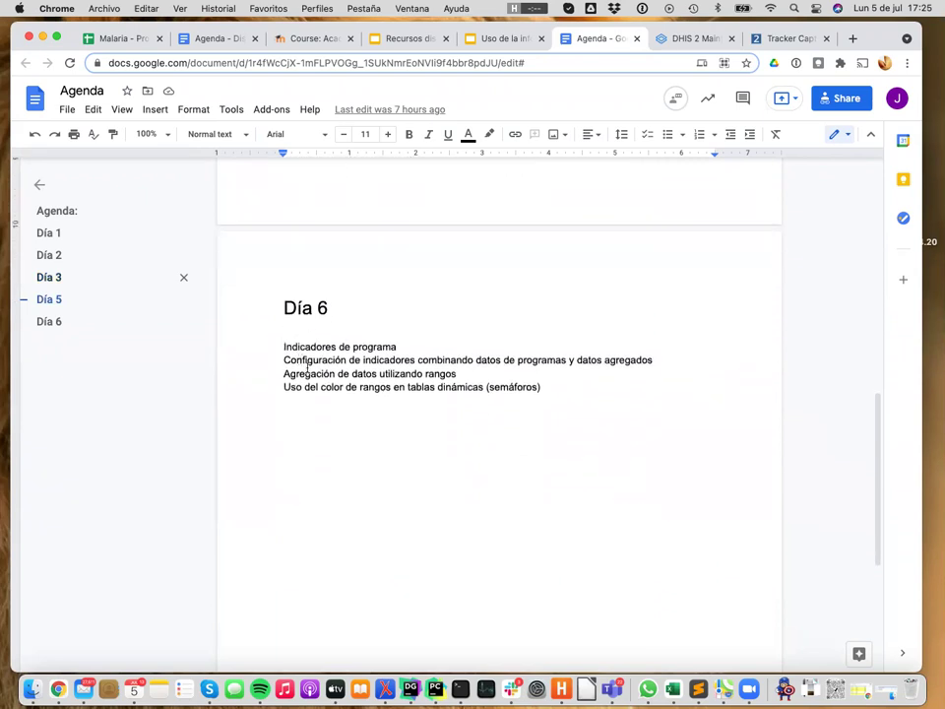
scroll(301, 359, "up", 2)
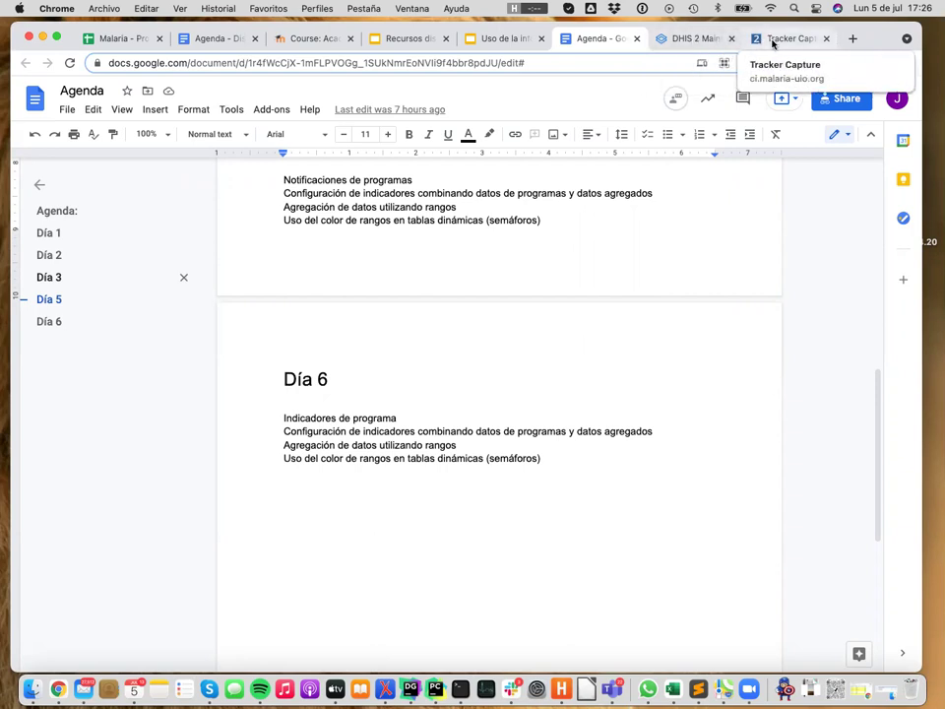
- Switch to the DHIS2 configuration page, leave the Cardinal Hospital Gateway PHC organisation unit and open the Programa section
left_click(697, 38)
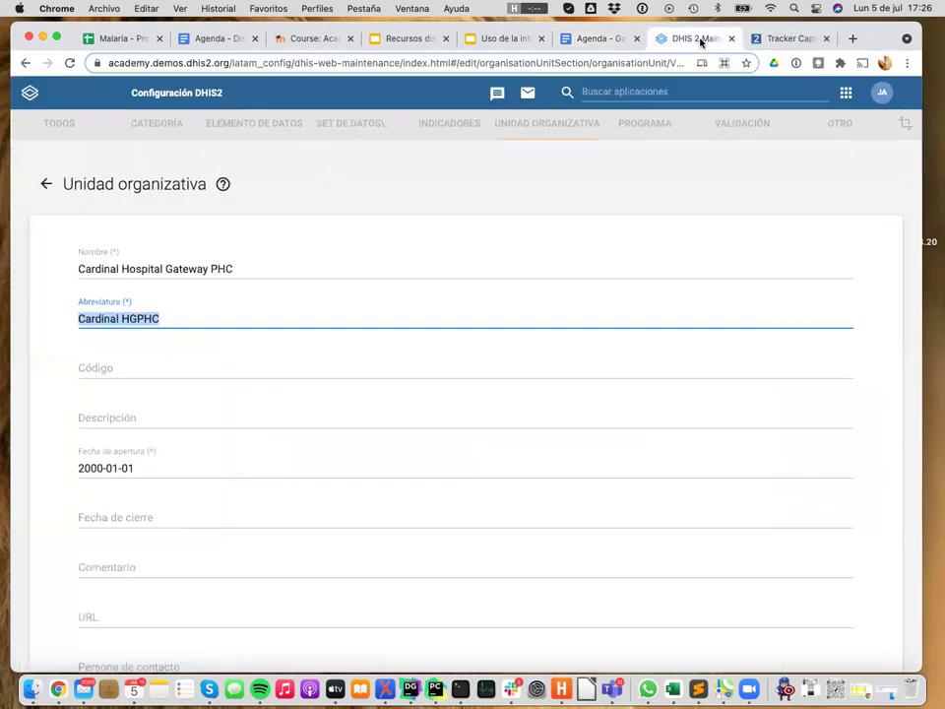
left_click(47, 186)
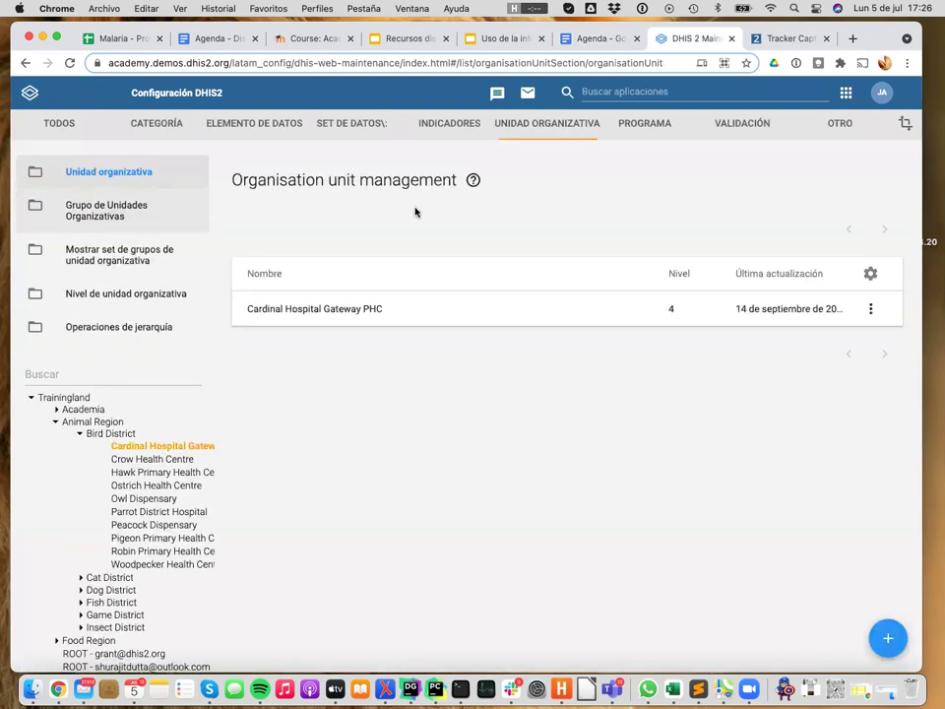
left_click(659, 125)
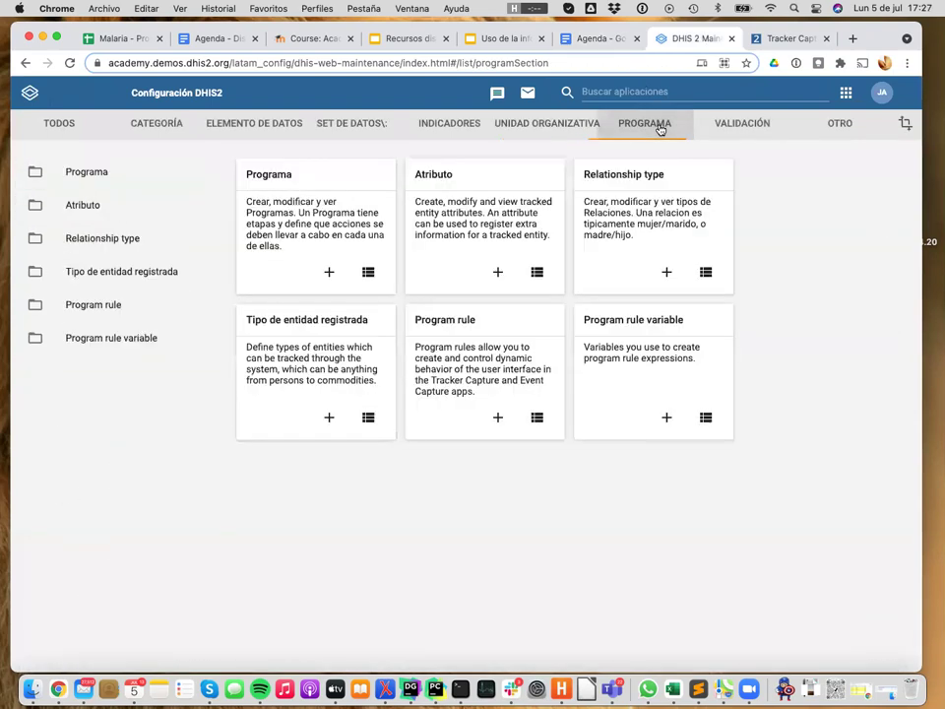
- Open the program list and look through the existing programs on both pages
left_click(270, 179)
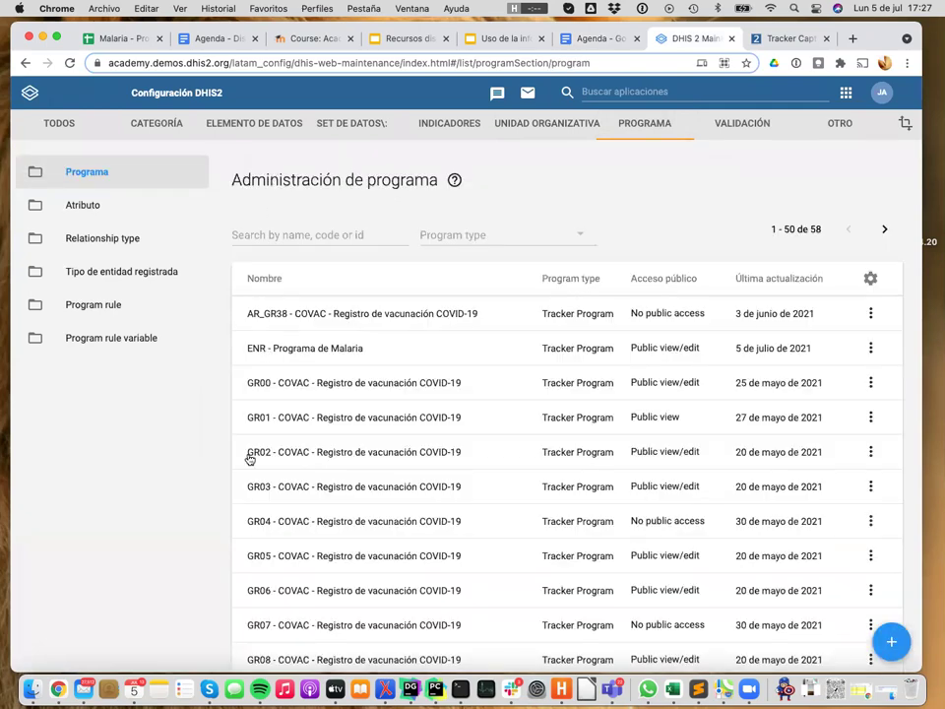
scroll(236, 504, "down", 5)
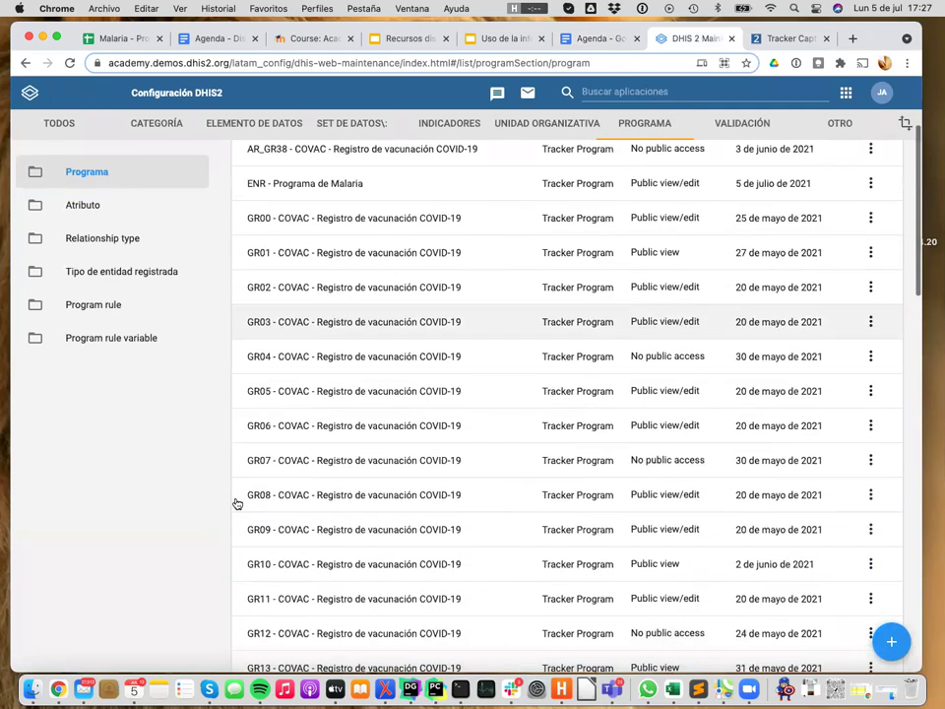
scroll(236, 504, "down", 5)
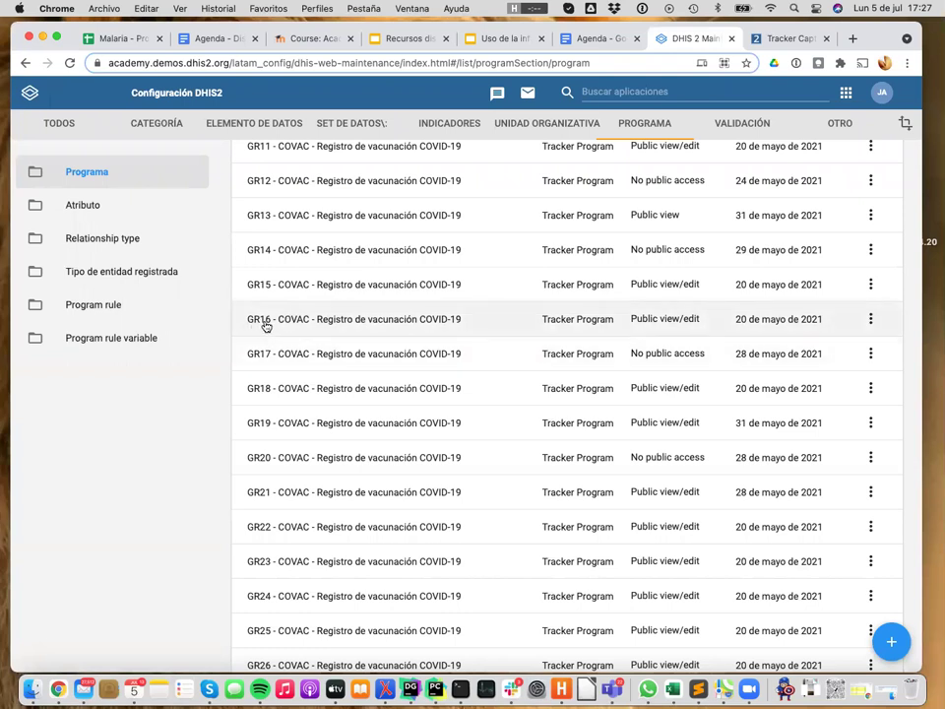
scroll(268, 327, "down", 3)
scroll(268, 355, "down", 3)
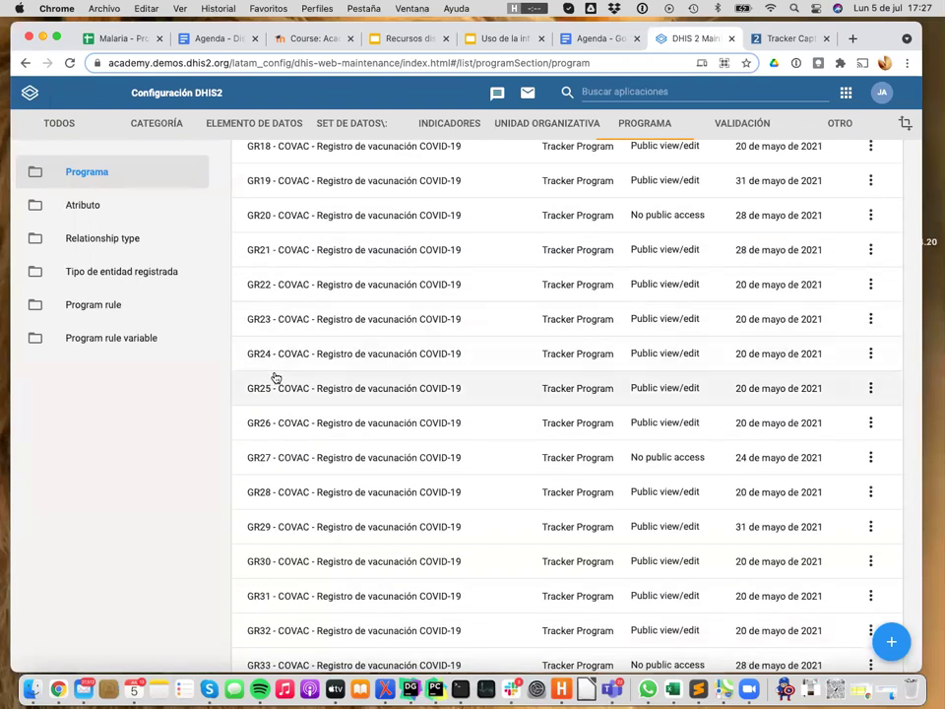
scroll(273, 374, "down", 12)
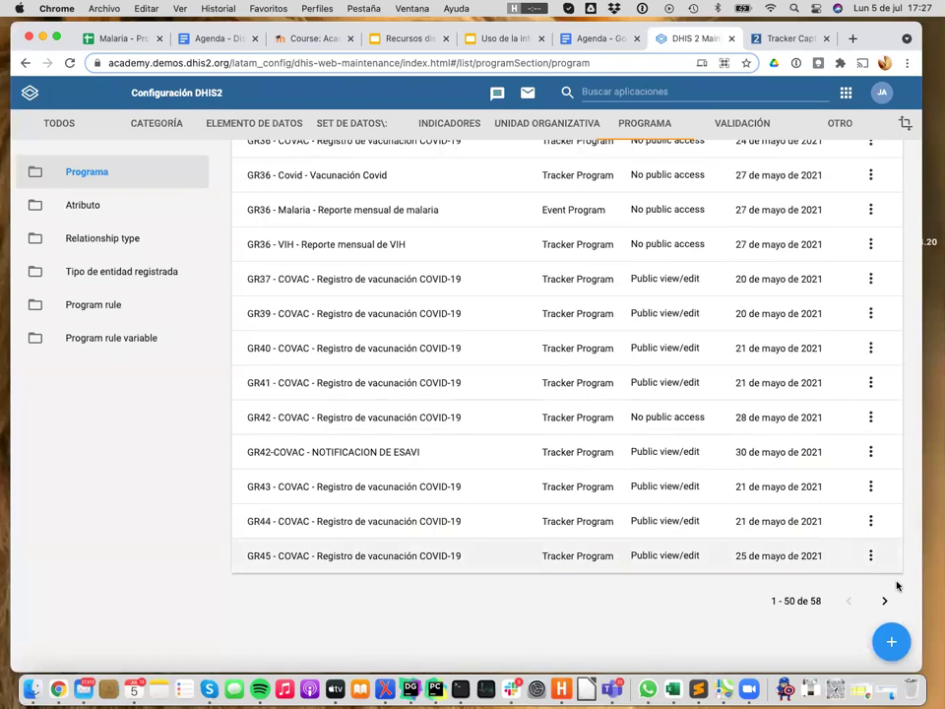
left_click(884, 600)
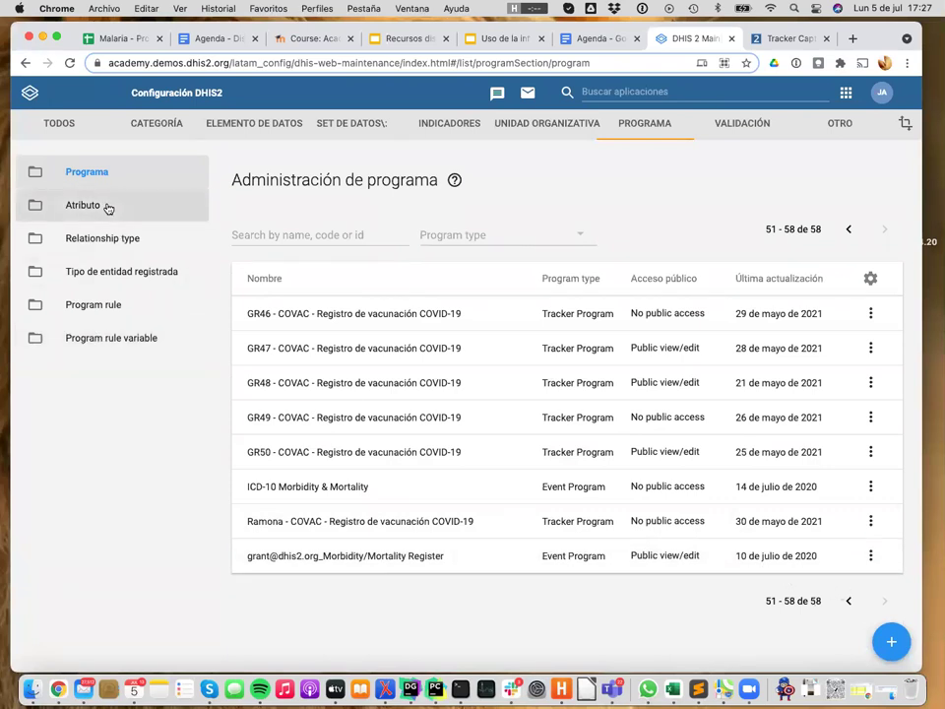
- Open the Persona tracked entity type, examine its assigned attributes and their display and search options, and leave it without saving
left_click(107, 283)
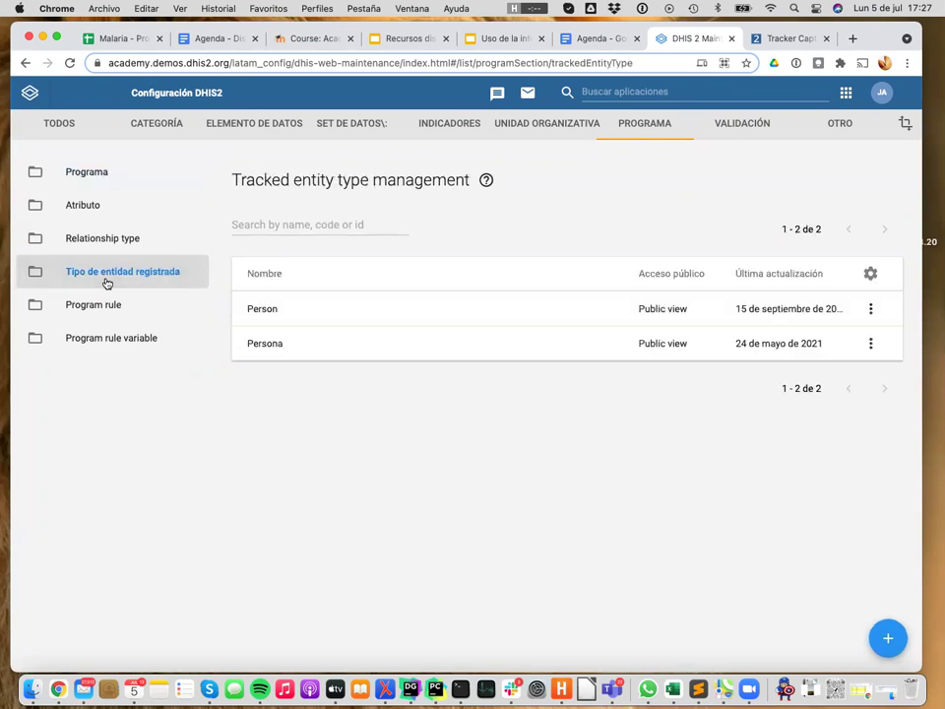
left_click(289, 344)
scroll(401, 415, "down", 15)
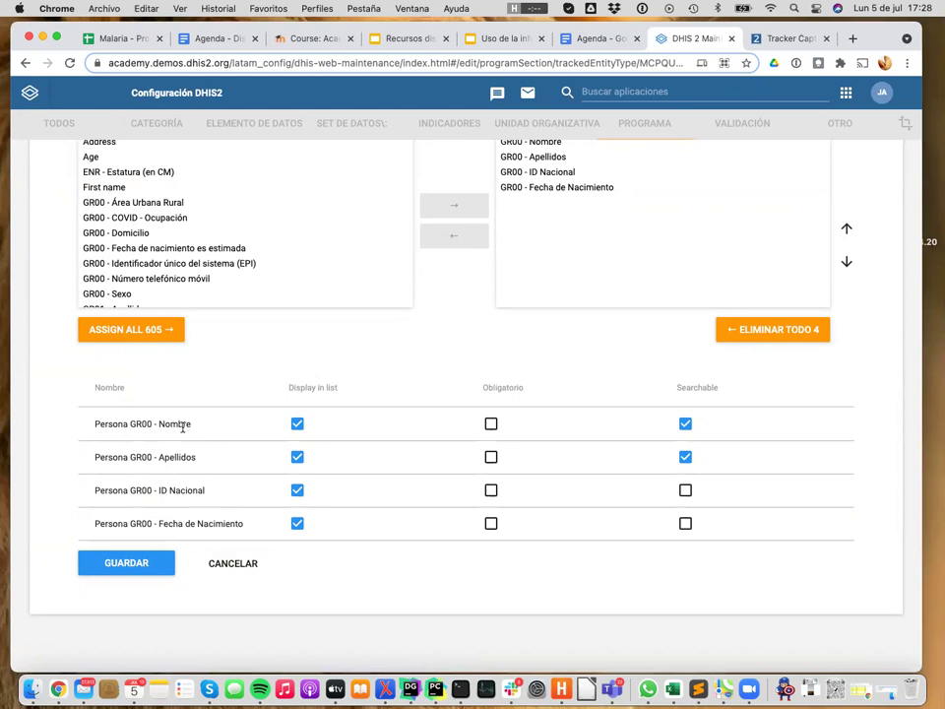
scroll(183, 426, "up", 1)
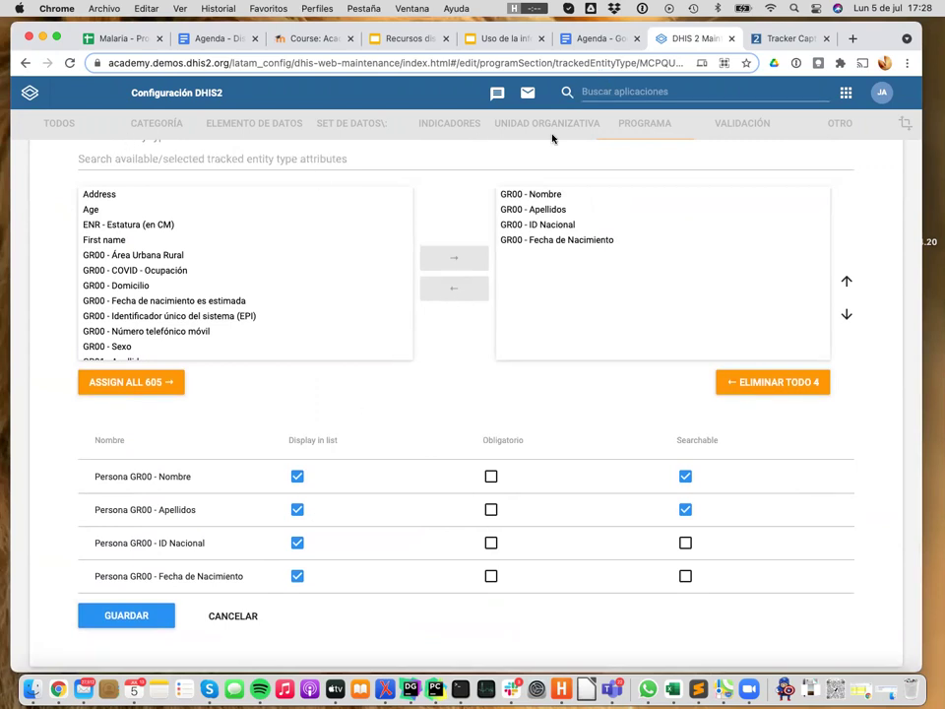
left_click(582, 90)
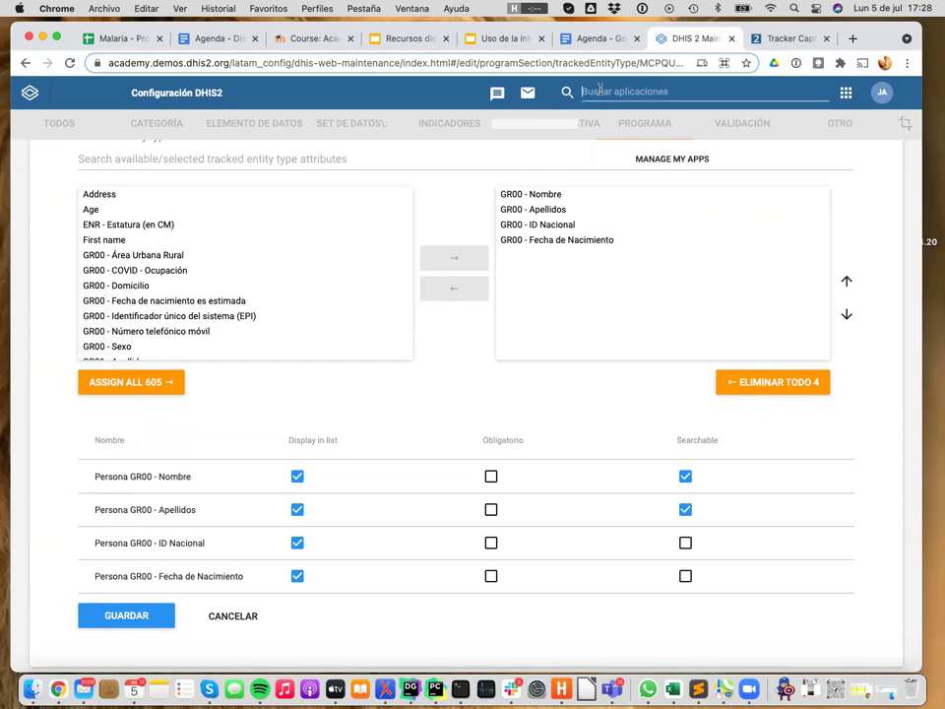
left_click(375, 616)
scroll(375, 616, "down", 1)
left_click(253, 571)
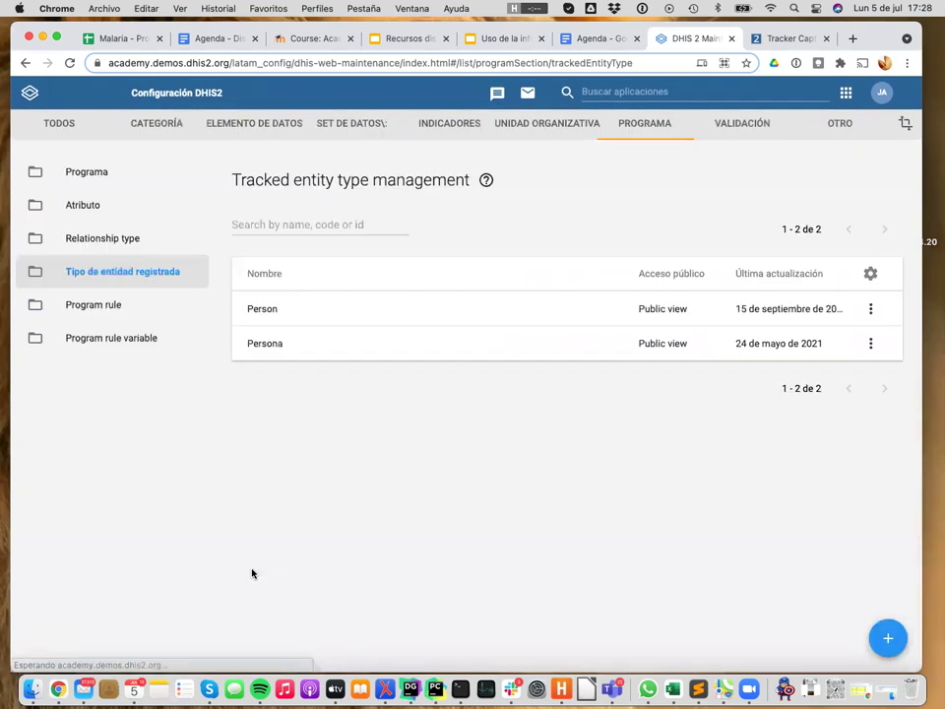
- Create a new Tracker Program and choose Persona as its tracked entity type
left_click(124, 181)
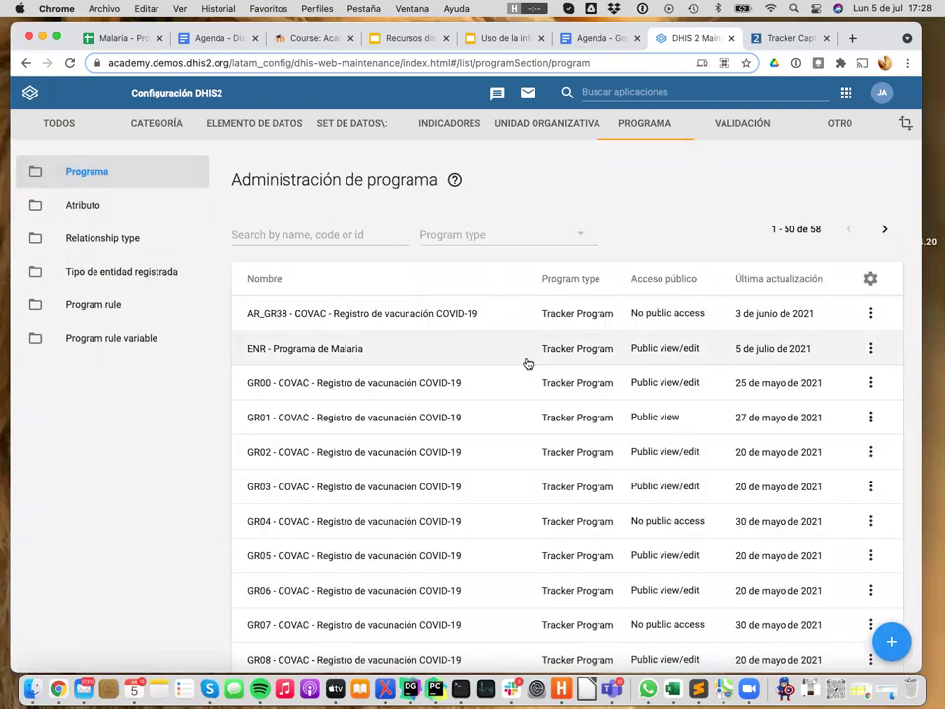
left_click(891, 644)
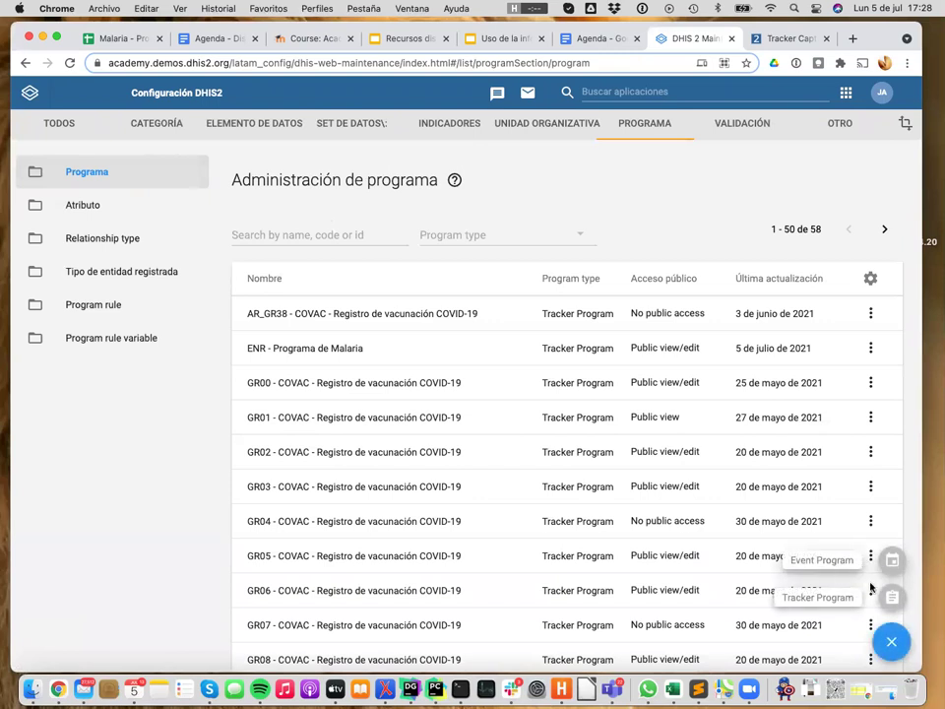
left_click(892, 596)
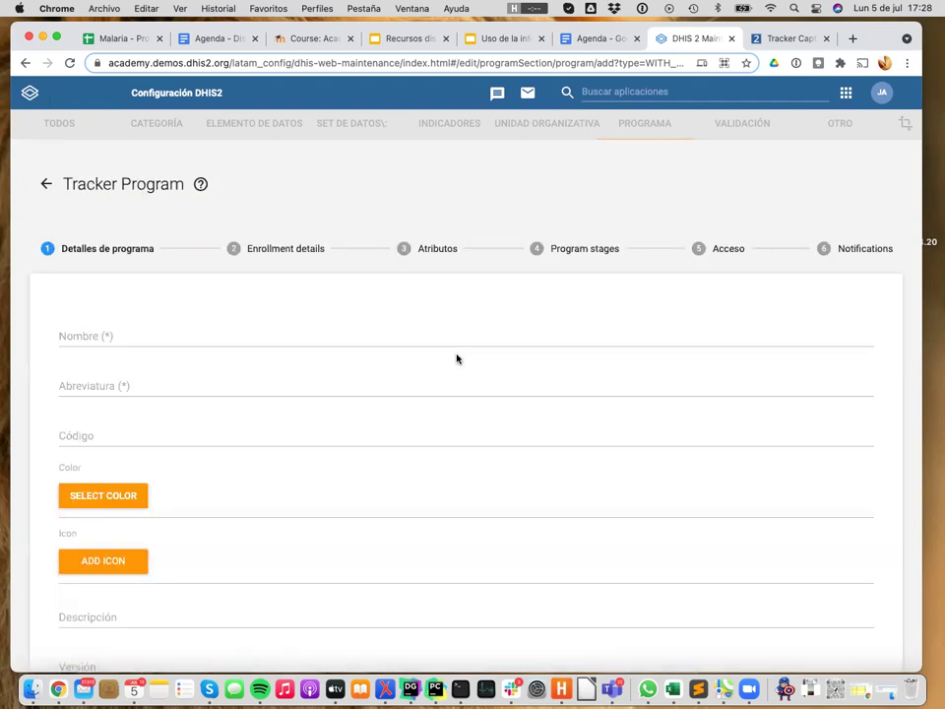
scroll(456, 358, "down", 2)
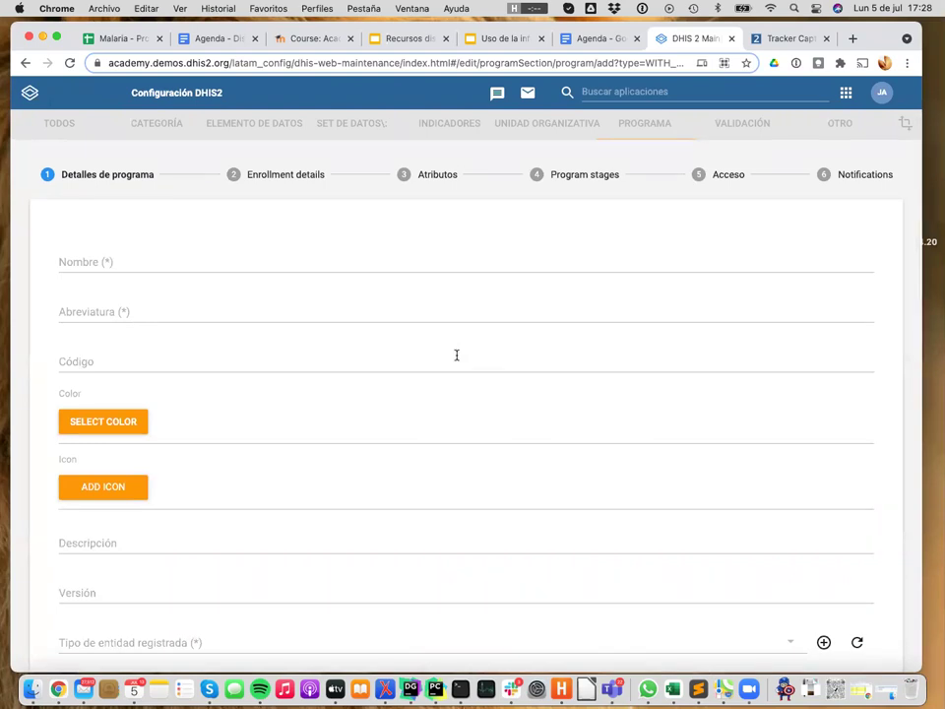
scroll(456, 356, "down", 3)
left_click(131, 534)
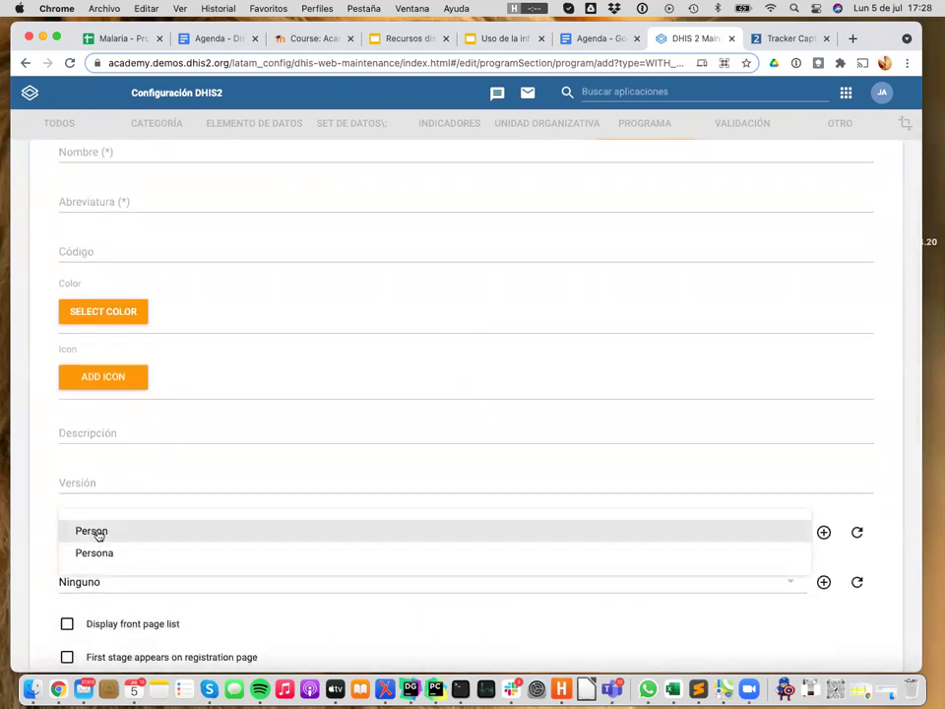
left_click(95, 535)
left_click(94, 536)
left_click(95, 556)
- Open the Atributos stage of the new program and examine the attributes assigned to it
scroll(132, 569, "up", 4)
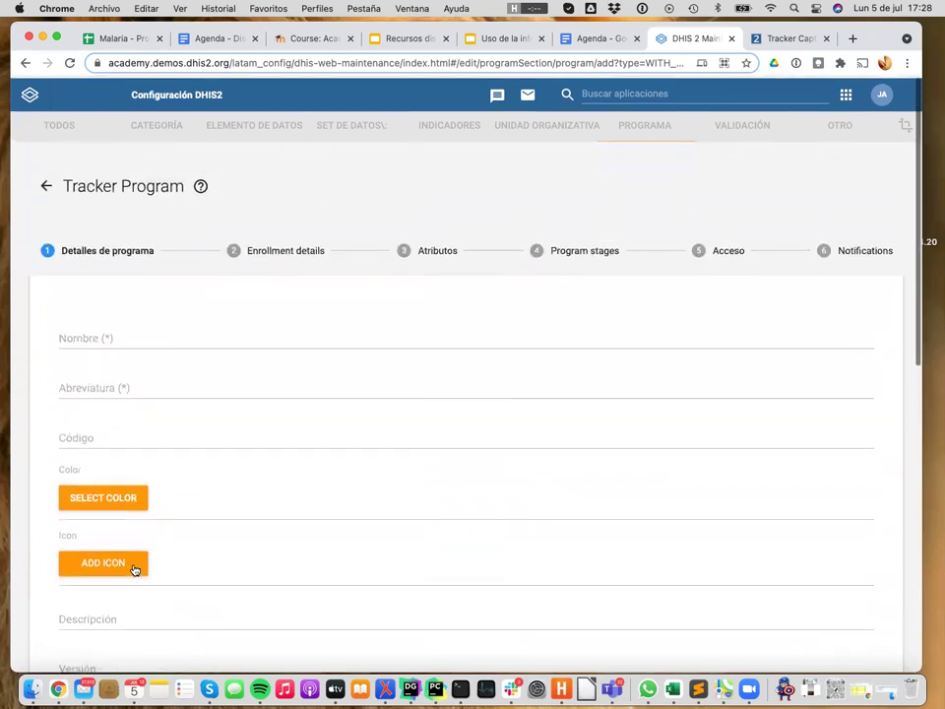
left_click(403, 252)
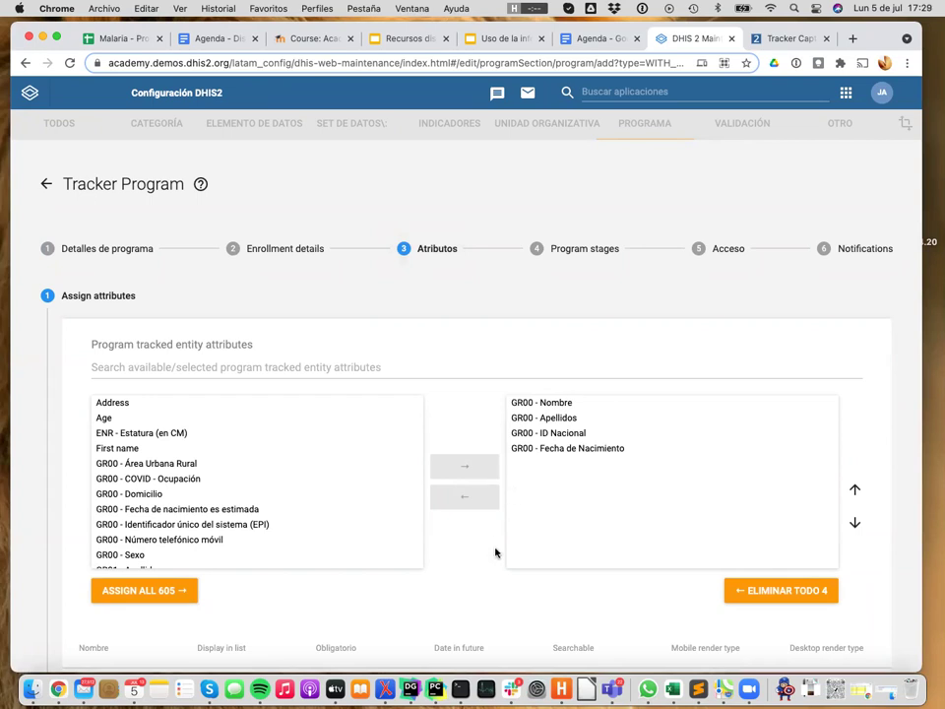
scroll(485, 561, "down", 2)
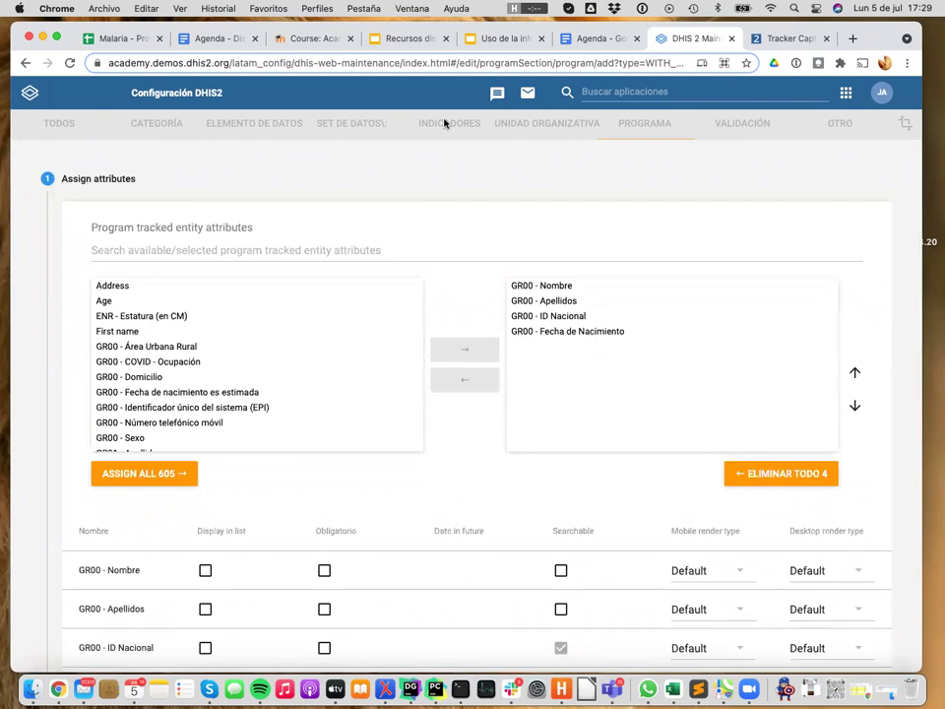
- Switch to the Excel workbook and highlight the JMA entity attributes in B17:B21
left_click(673, 689)
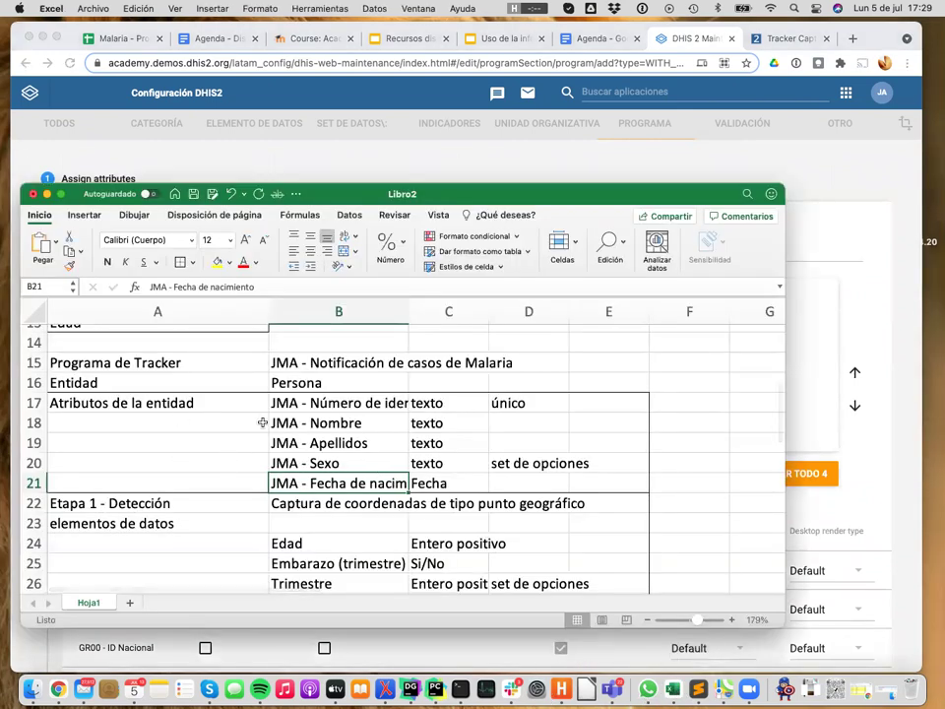
left_click(216, 410)
left_click(298, 407)
left_click_drag(297, 413, 309, 481)
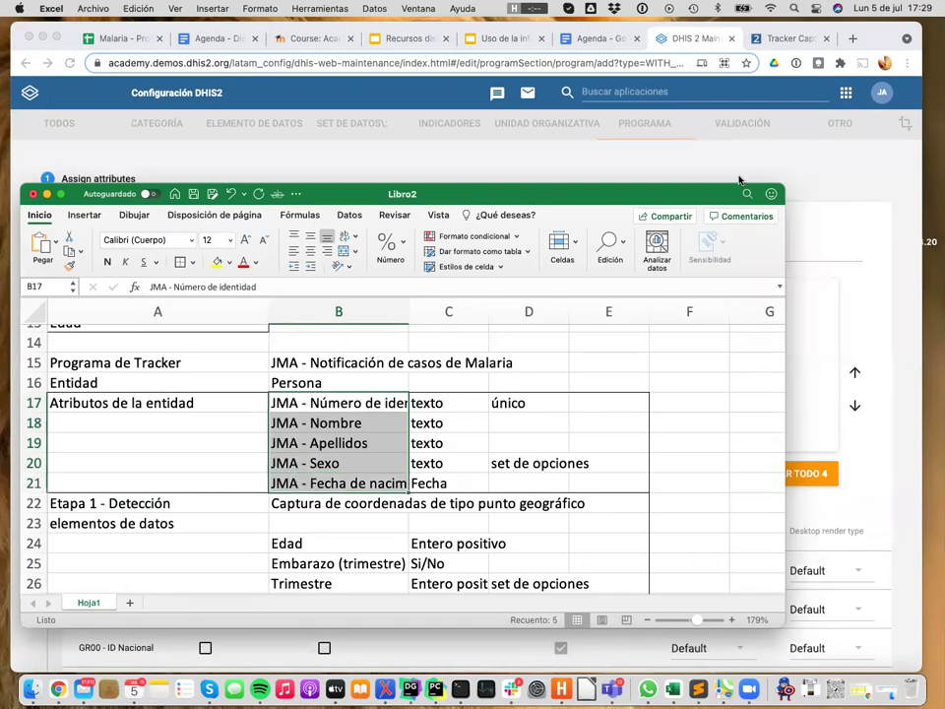
- Return to the DHIS2 program form, go back to Detalles de programa and begin the program name with "JMA -"
left_click(551, 126)
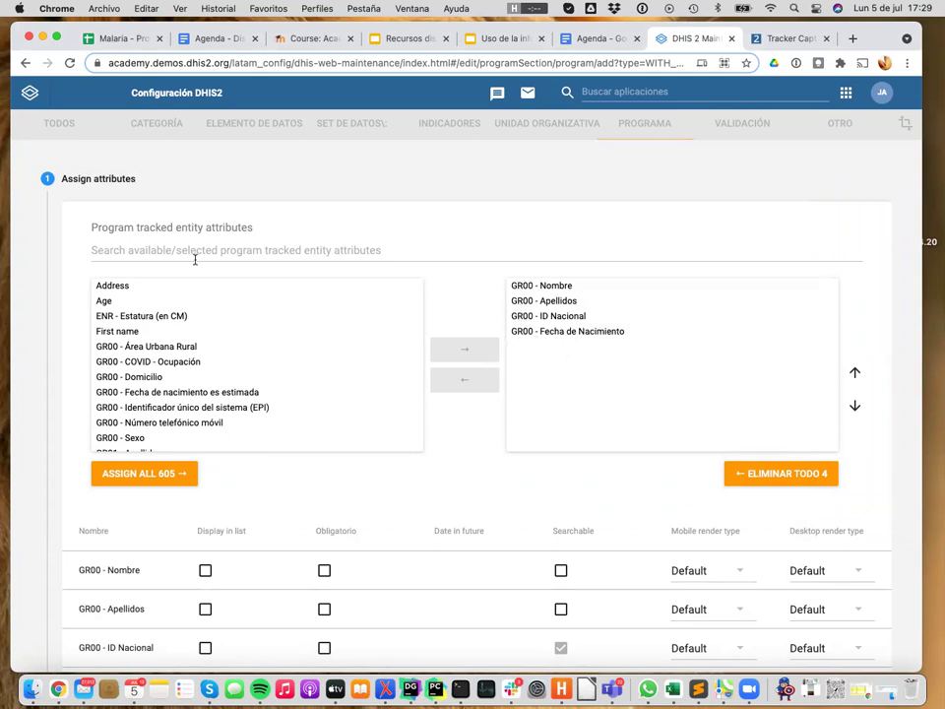
scroll(196, 259, "up", 3)
left_click(83, 256)
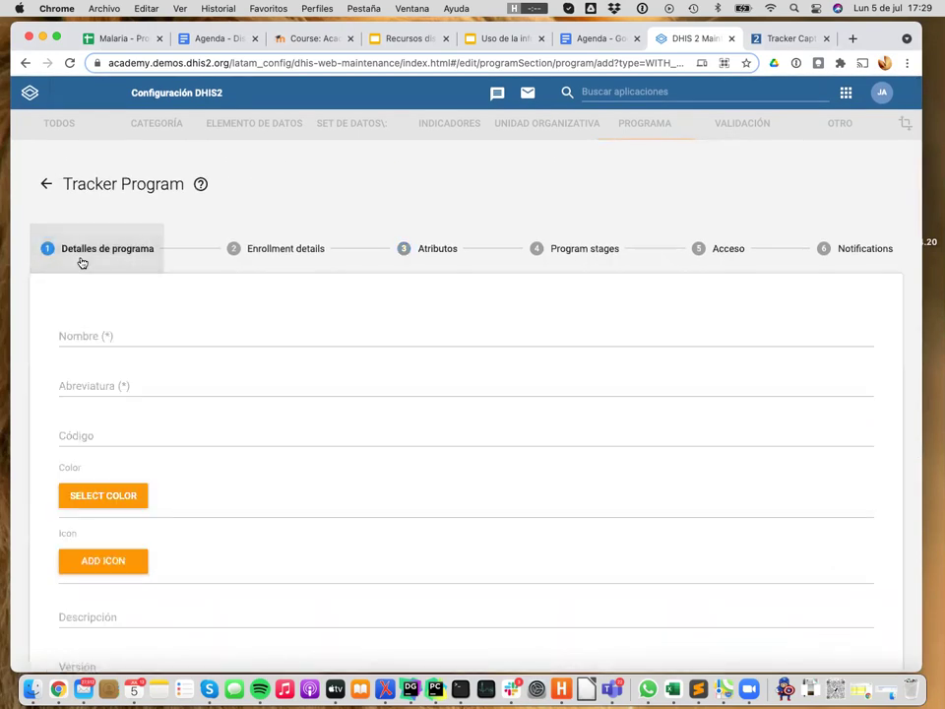
left_click(173, 332)
type("JMA -")
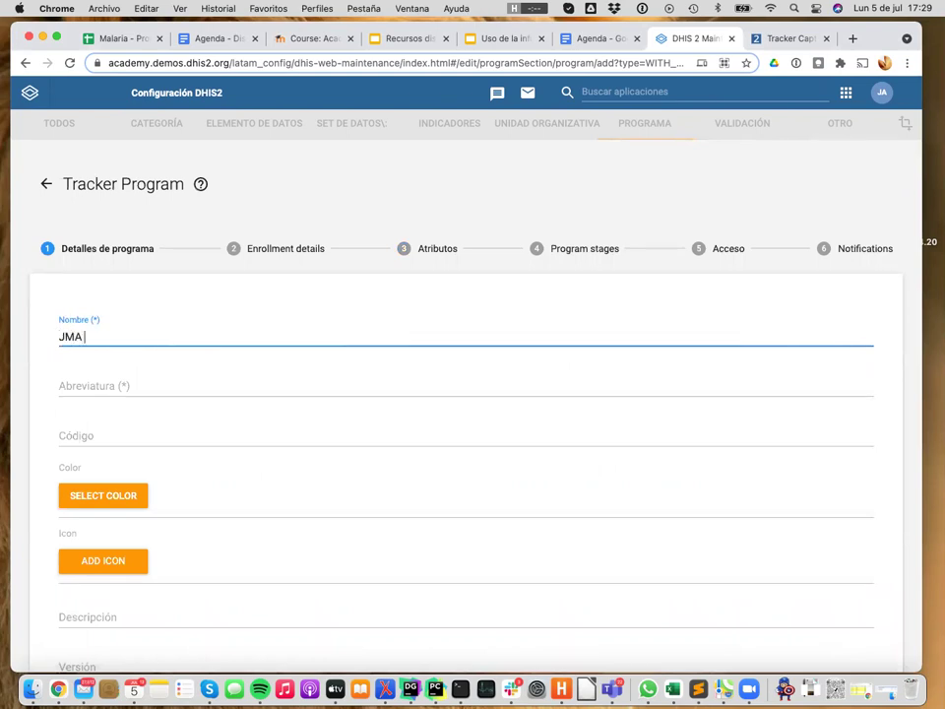
- Switch to the Excel workbook, enlarge its window and widen column B to show more of the attribute names
left_click(672, 690)
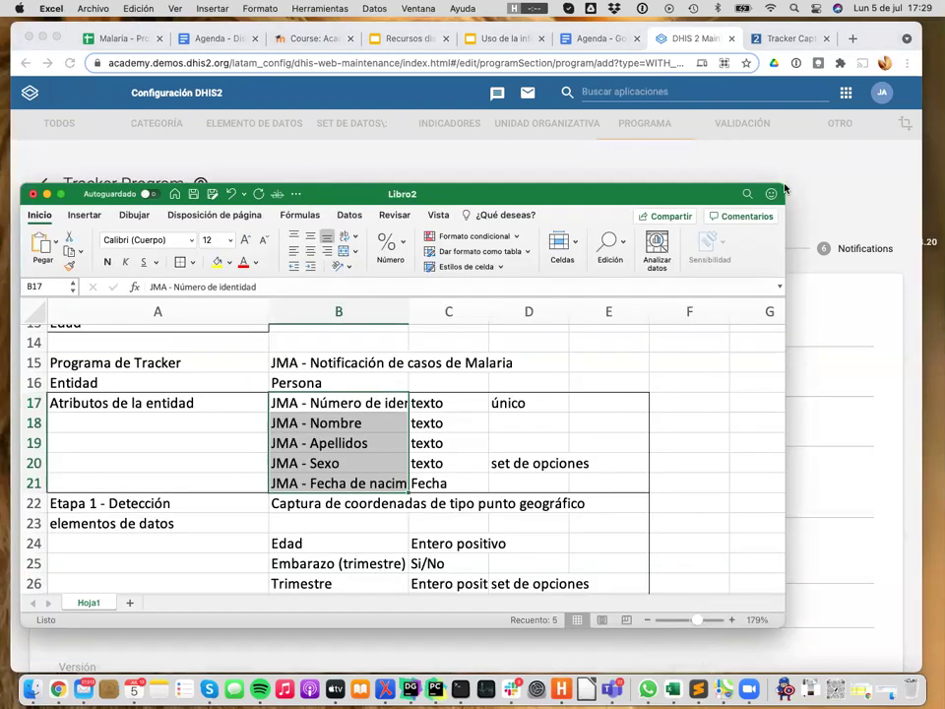
left_click_drag(783, 185, 910, 182)
scroll(711, 473, "up", 3)
scroll(711, 473, "down", 3)
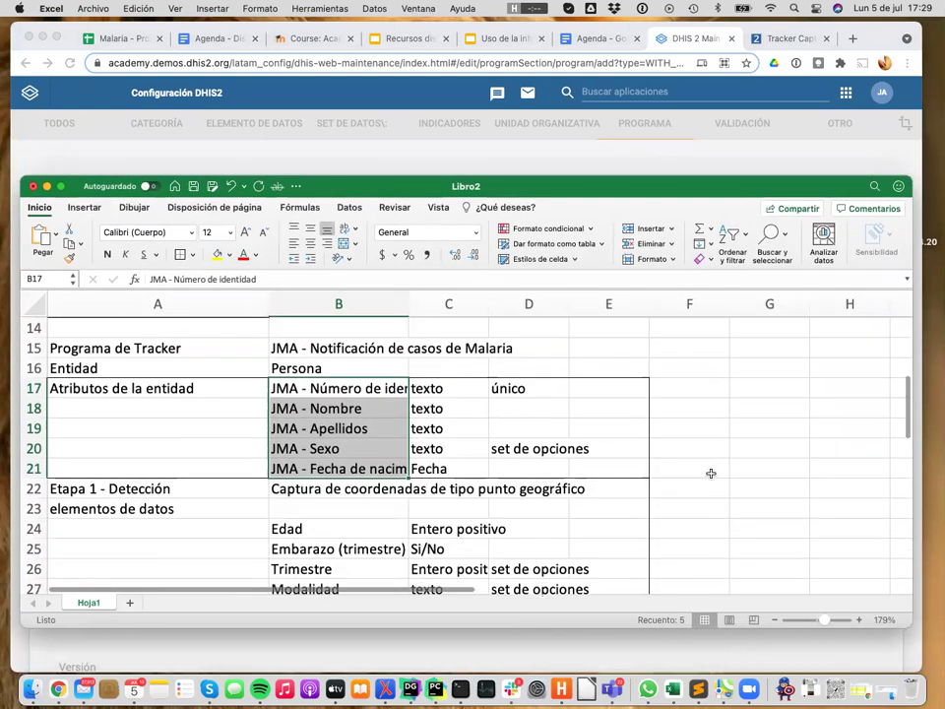
left_click(711, 473)
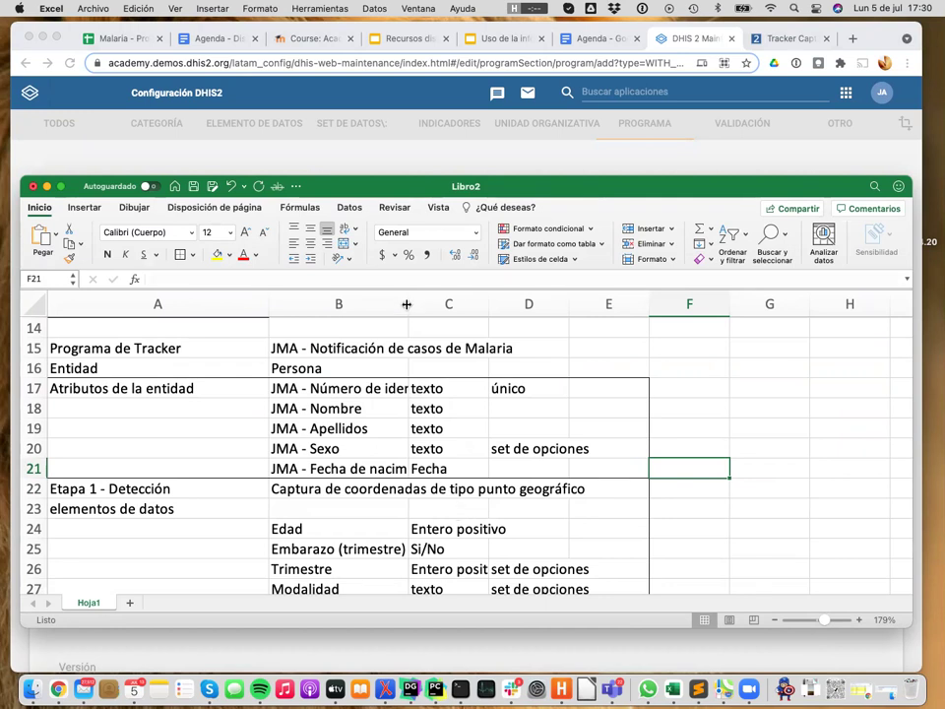
left_click_drag(406, 303, 433, 305)
scroll(431, 305, "up", 1)
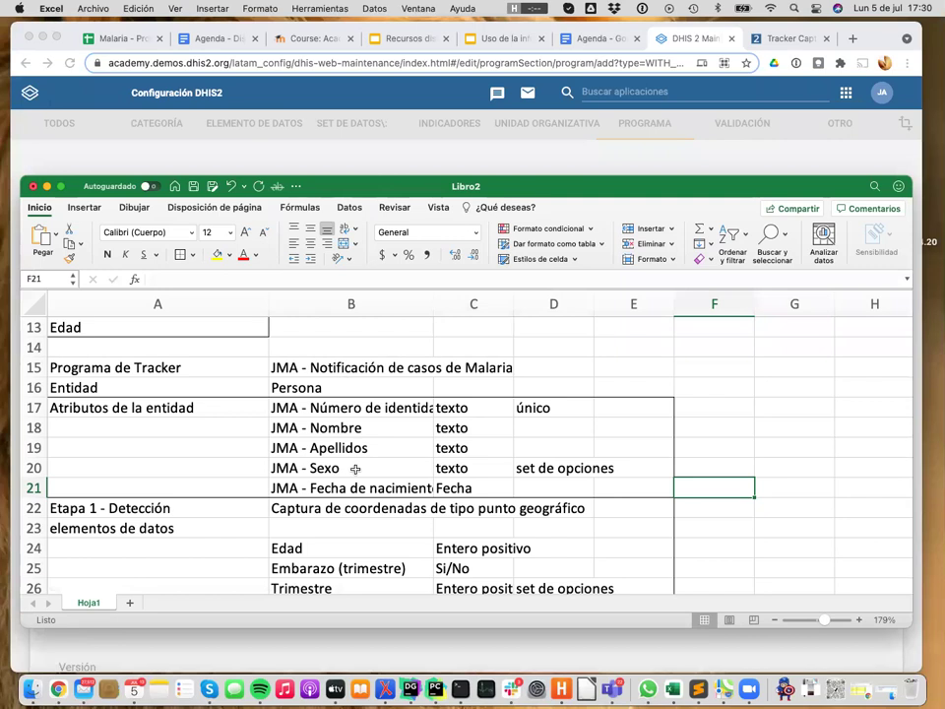
- Review the entity attributes and the data elements planned for the Detección and Resultado stages in the worksheet
scroll(358, 470, "down", 3)
scroll(360, 469, "up", 3)
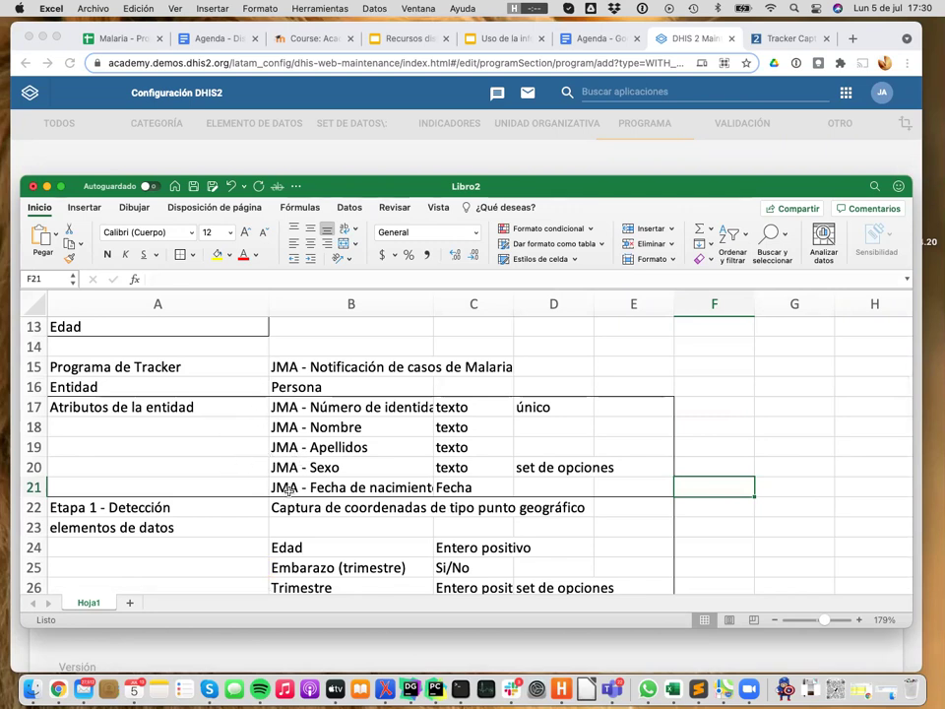
scroll(317, 472, "down", 2)
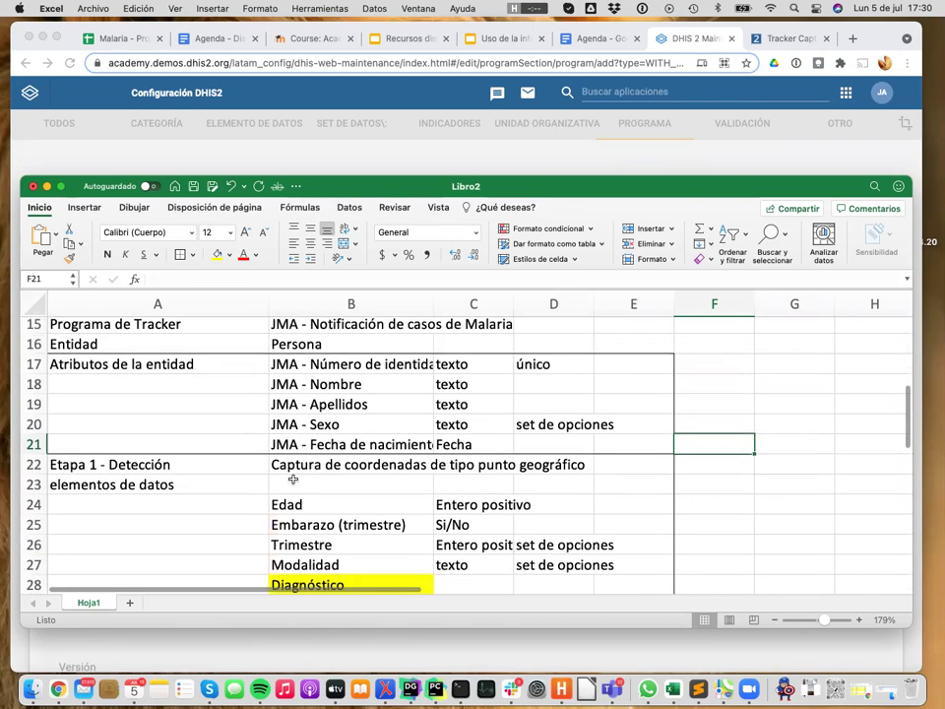
scroll(293, 479, "down", 4)
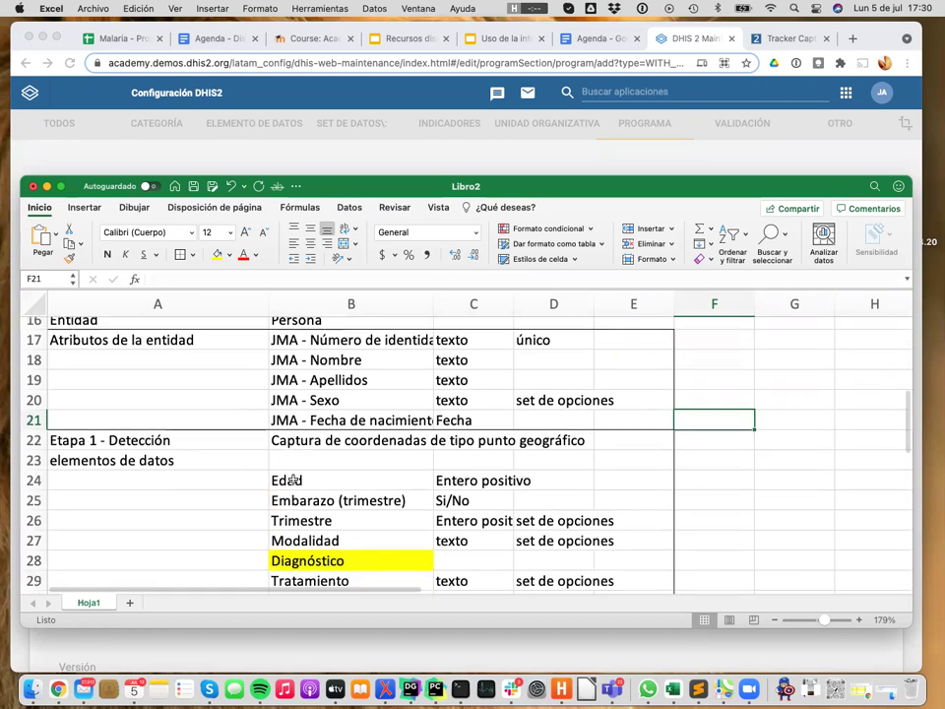
scroll(288, 470, "down", 2)
scroll(289, 469, "down", 4)
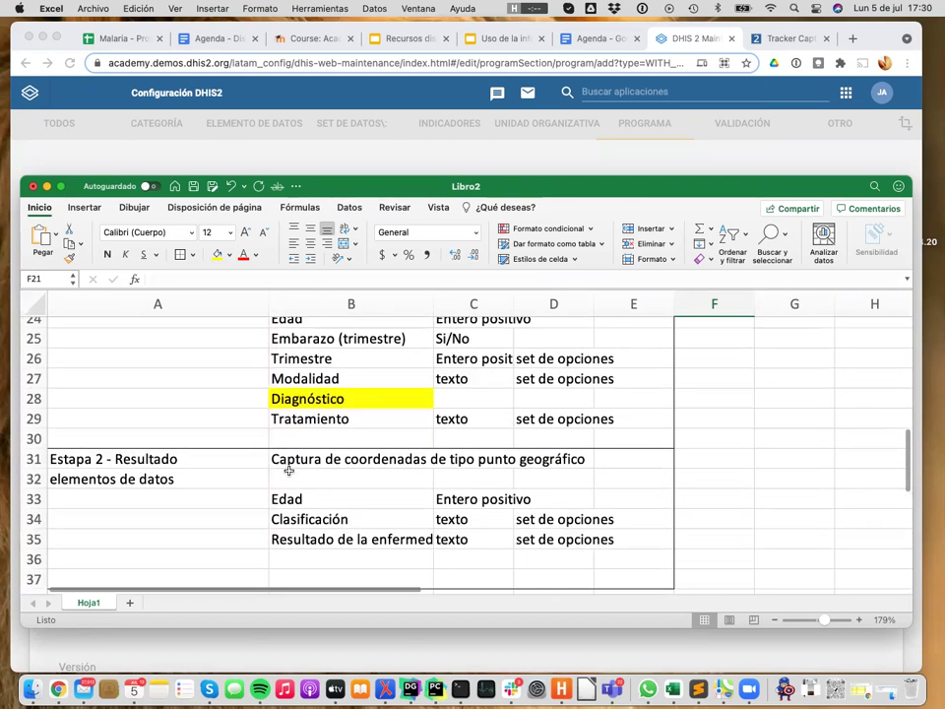
scroll(301, 489, "down", 1)
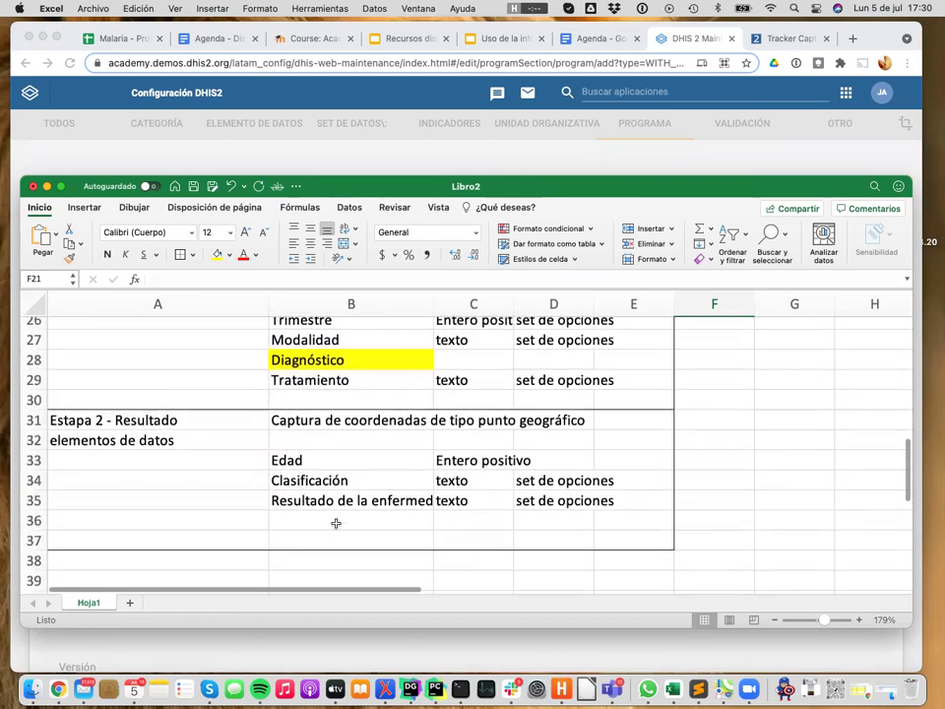
scroll(337, 520, "up", 6)
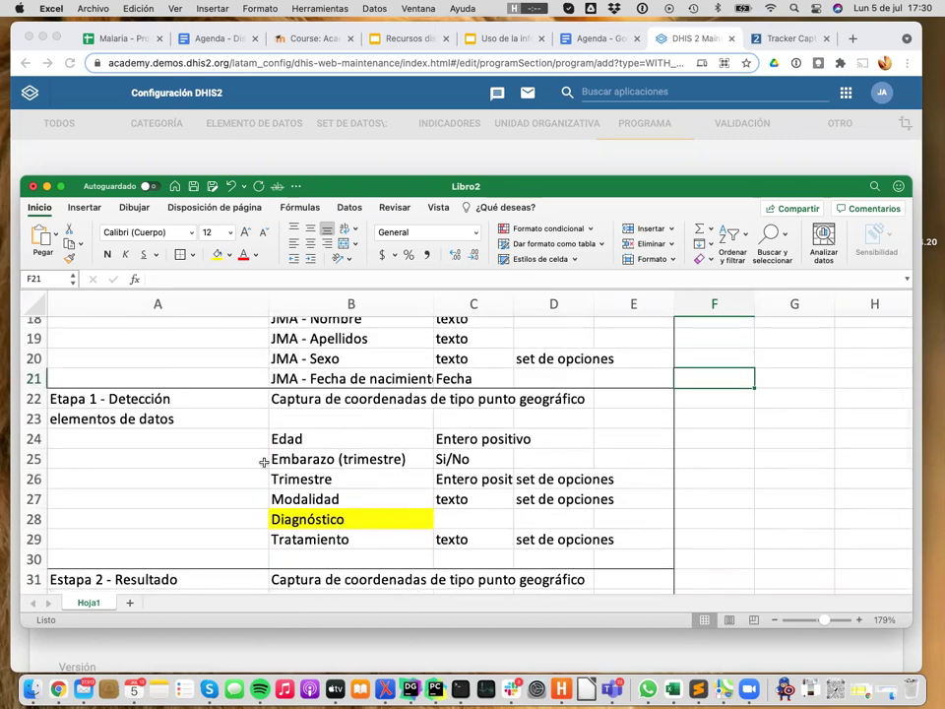
scroll(330, 452, "up", 2)
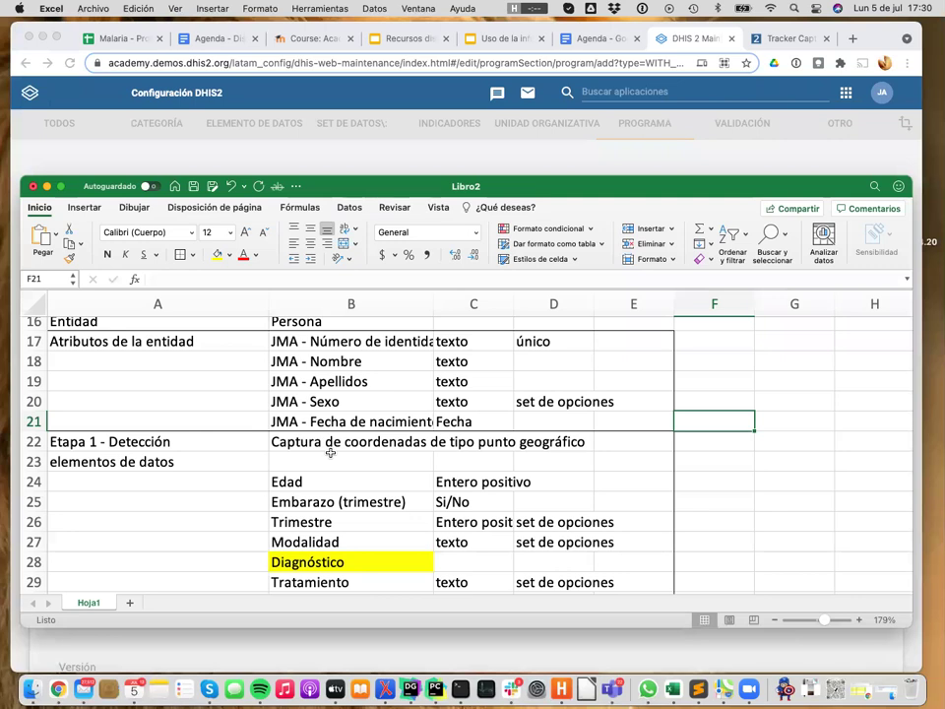
- Check the planned stage data elements in the worksheet, and copy the tracker program name from cell B15
scroll(371, 485, "down", 3)
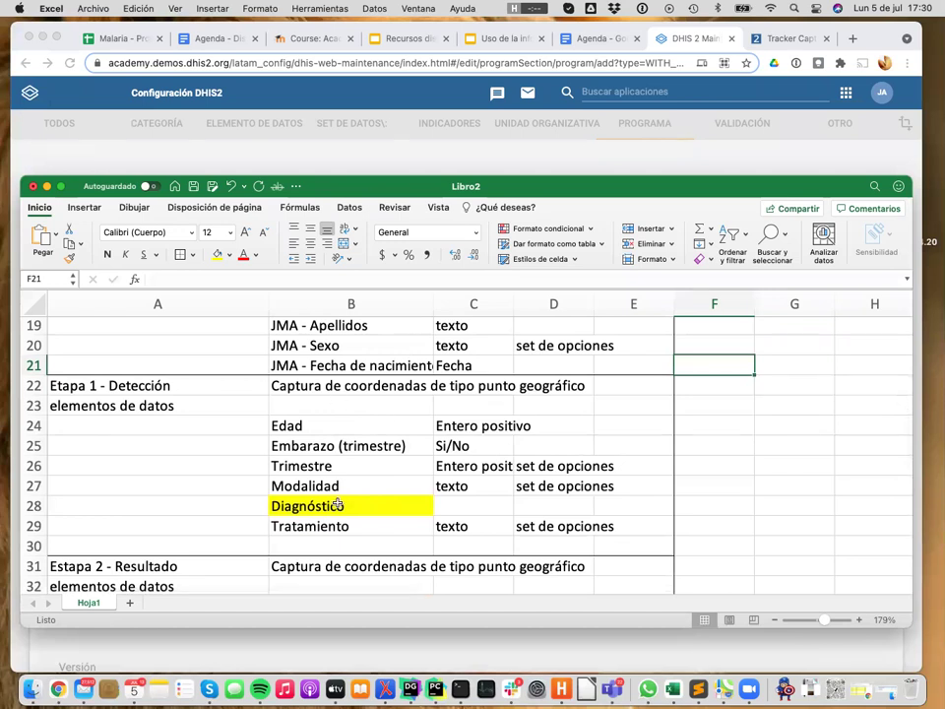
scroll(337, 505, "down", 1)
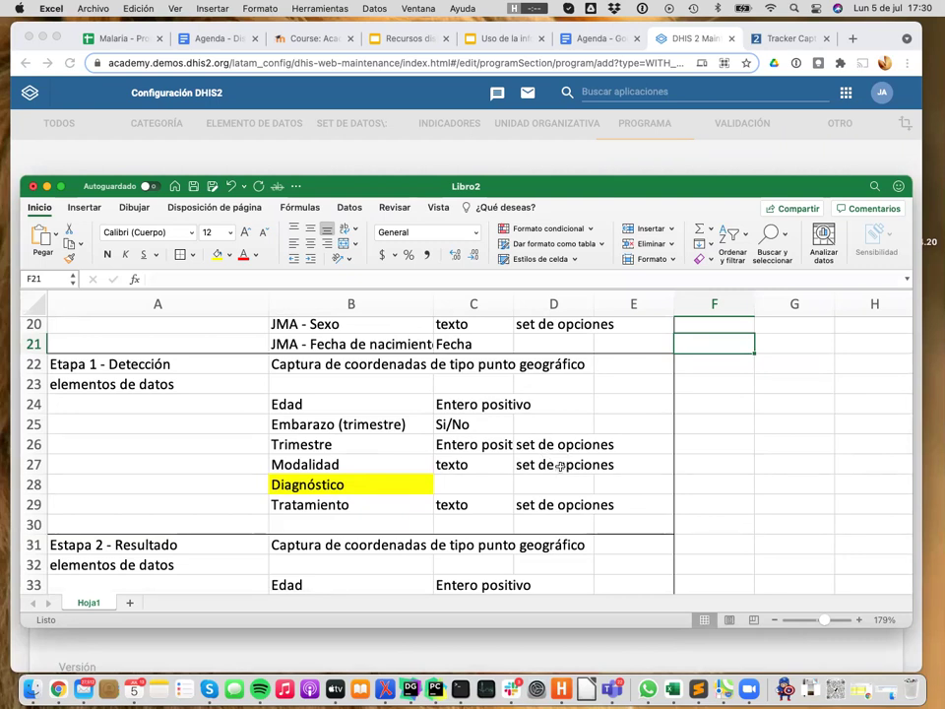
scroll(561, 472, "down", 2)
scroll(561, 466, "down", 3)
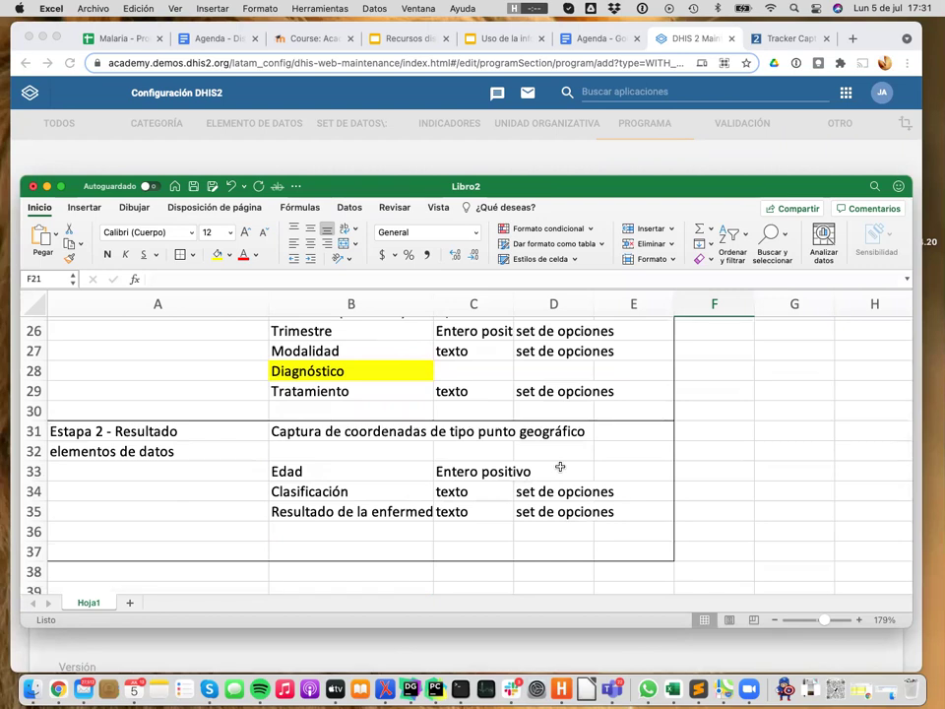
scroll(560, 466, "up", 10)
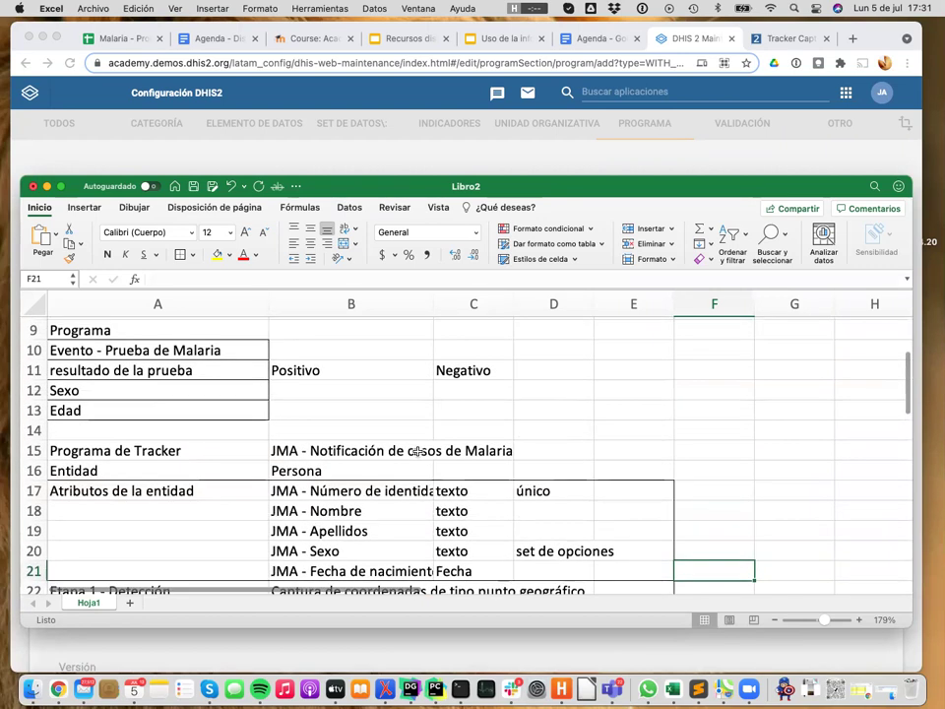
left_click(349, 450)
key("super+c")
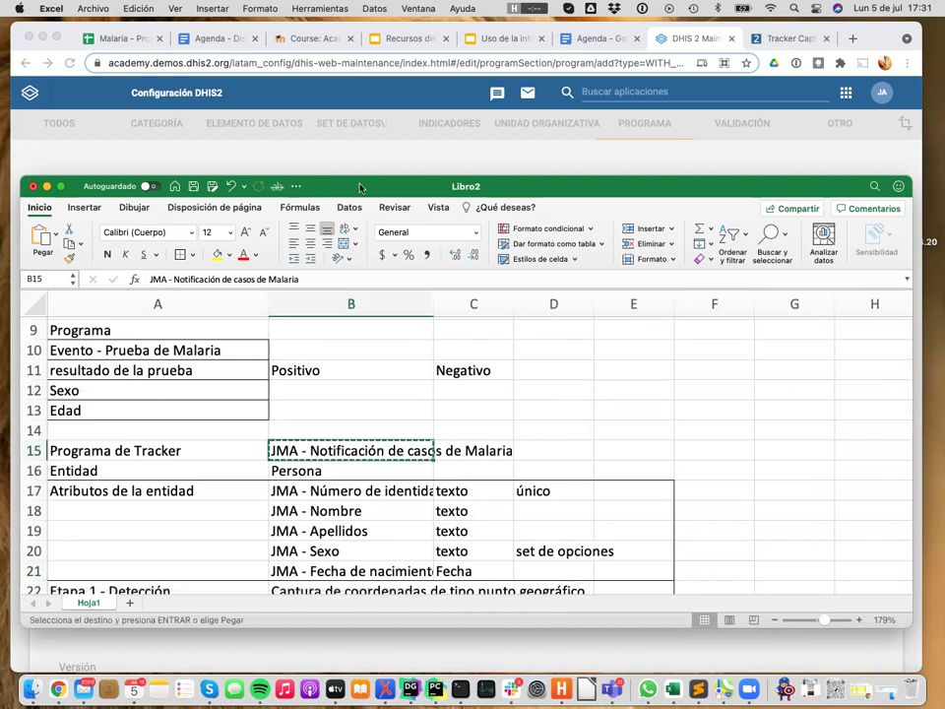
- Switch to the DHIS2 program form and enter "JMA - Notificación de casos de Malaria" as both Nombre and Abreviatura
left_click(373, 163)
left_click_drag(59, 336, 91, 335)
key("super+c")
key("super+v")
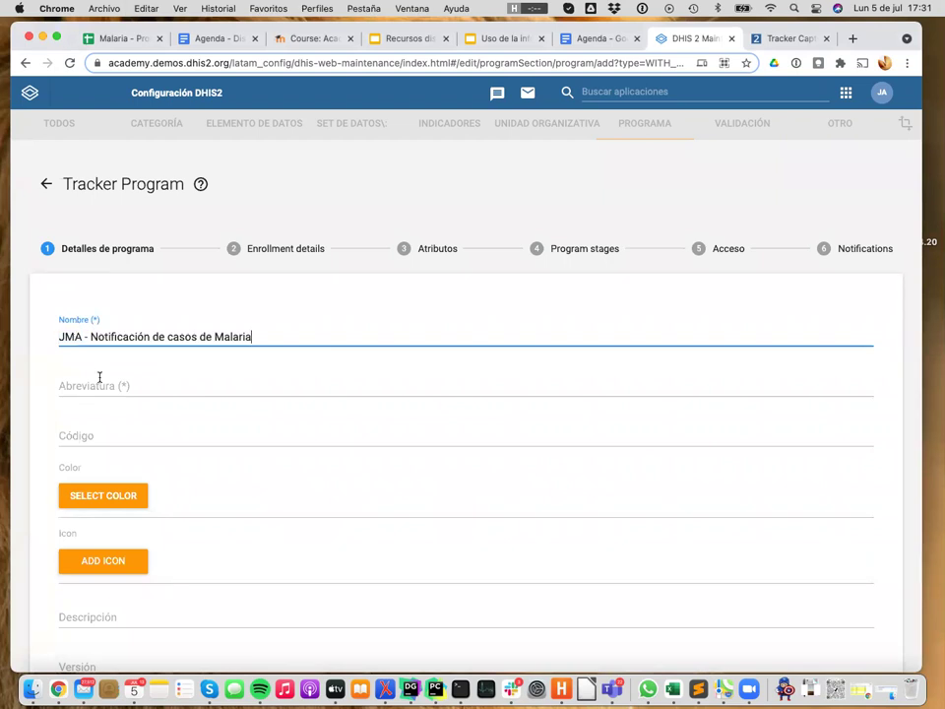
left_click(104, 384)
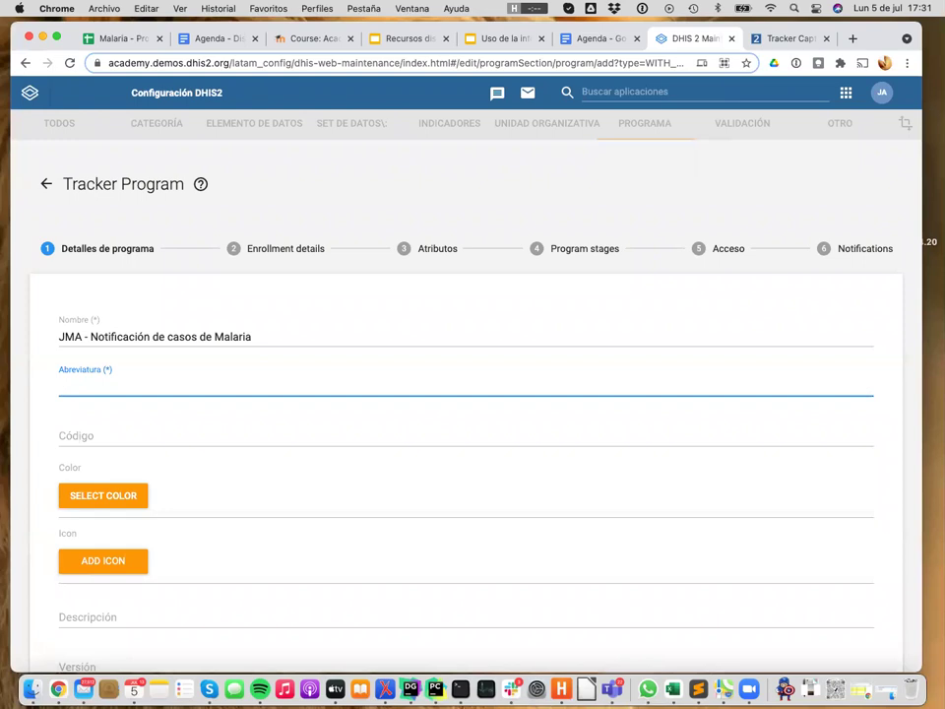
key("super+v")
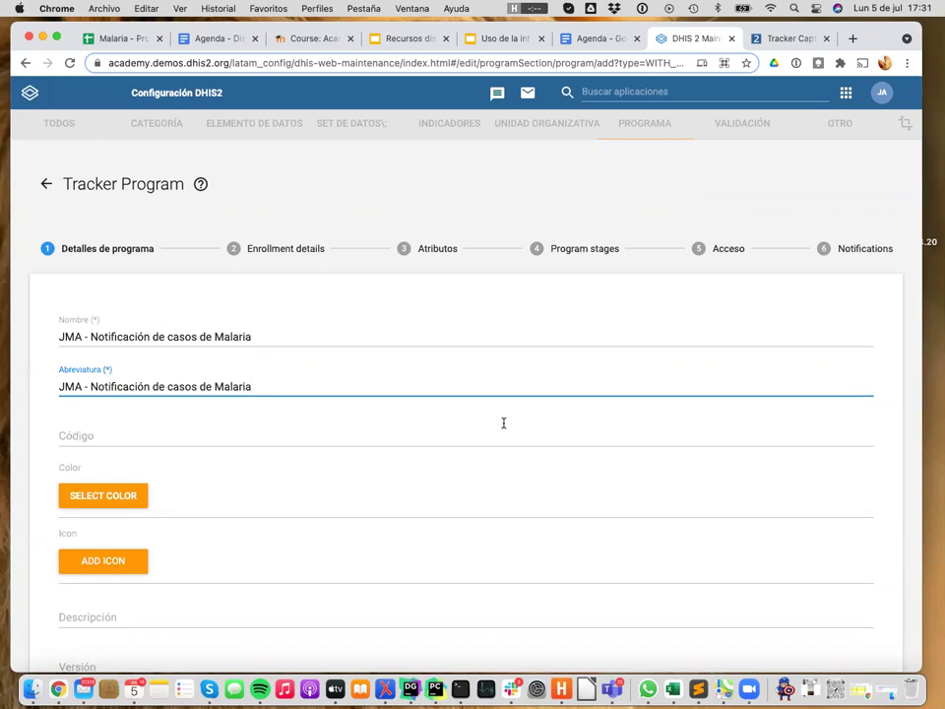
- Set the program color to yellow, #FFFF00
scroll(383, 475, "down", 3)
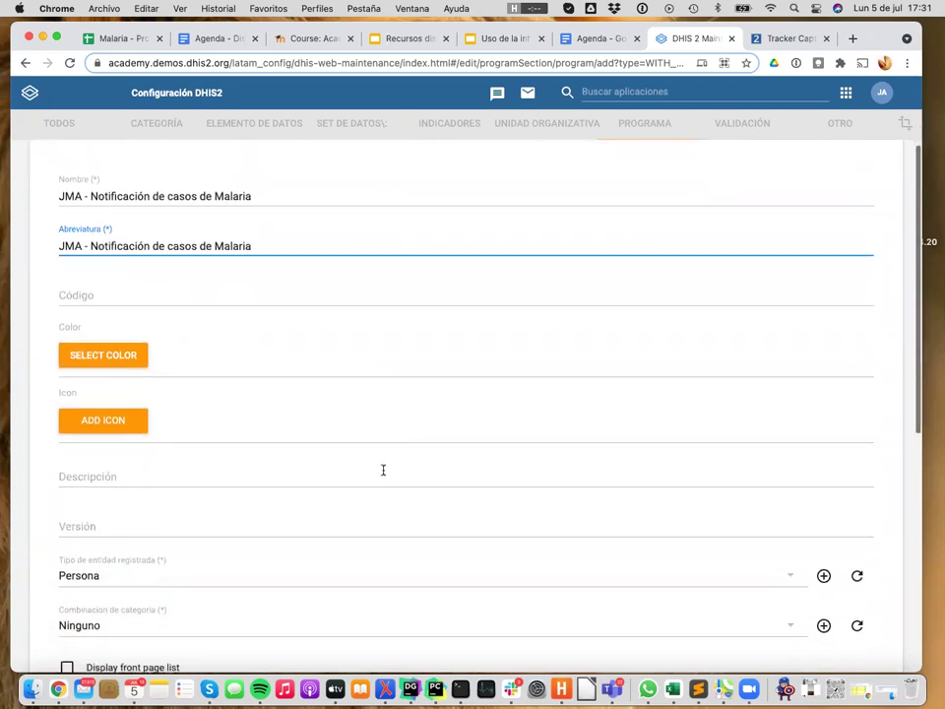
scroll(383, 469, "down", 5)
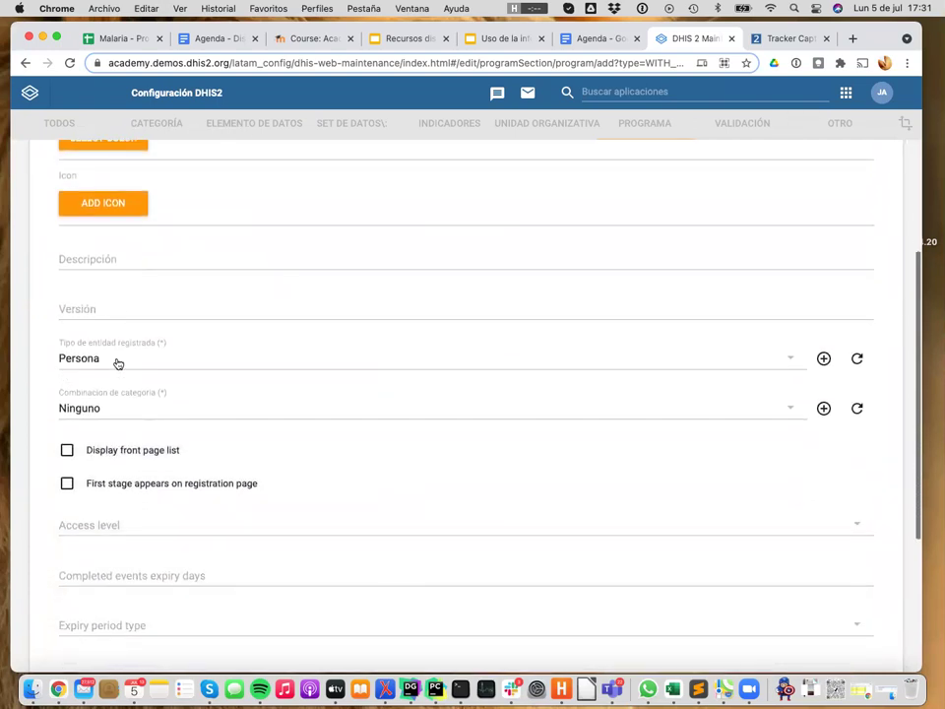
scroll(99, 310, "up", 5)
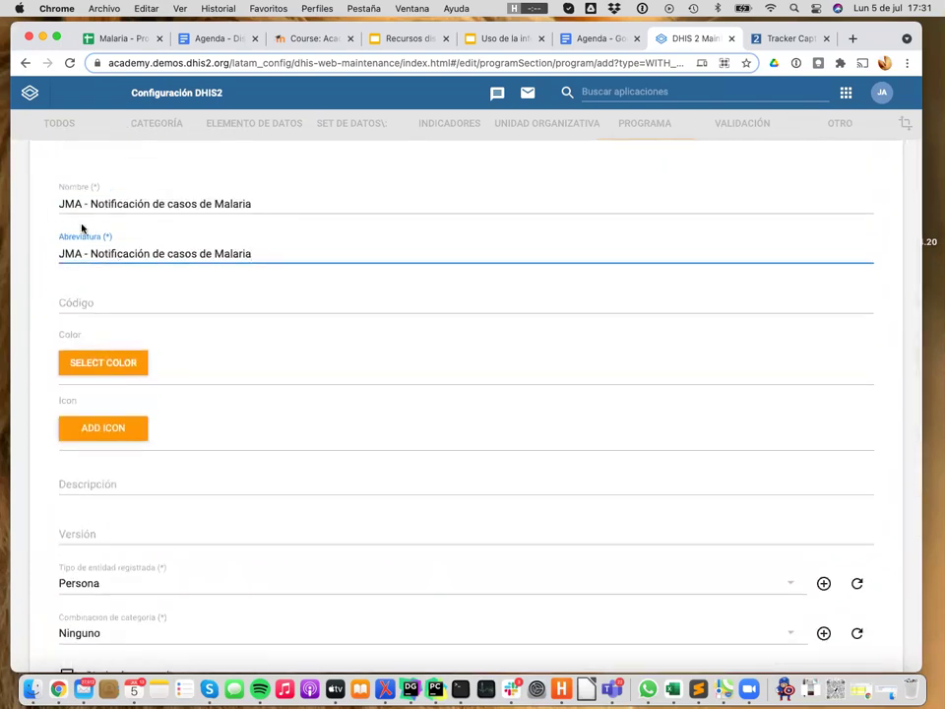
scroll(115, 492, "down", 4)
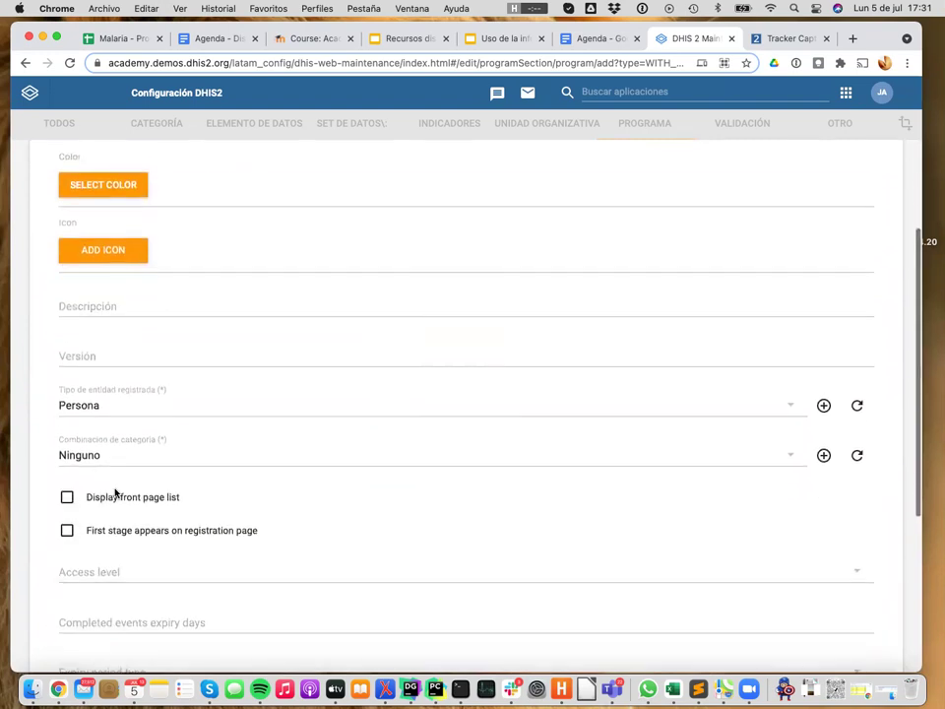
scroll(116, 498, "up", 3)
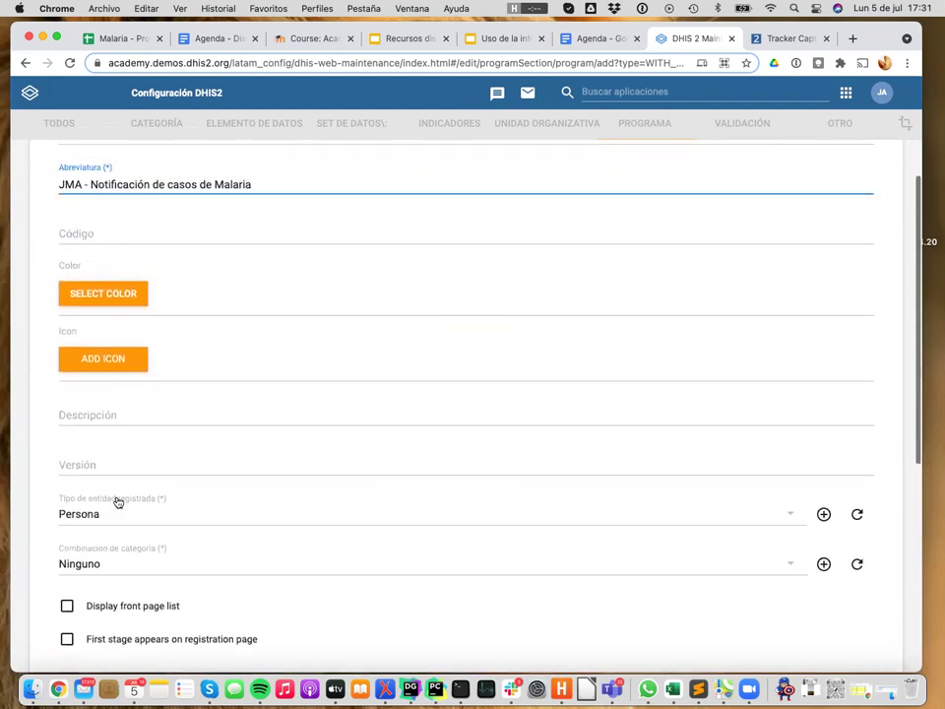
left_click(109, 294)
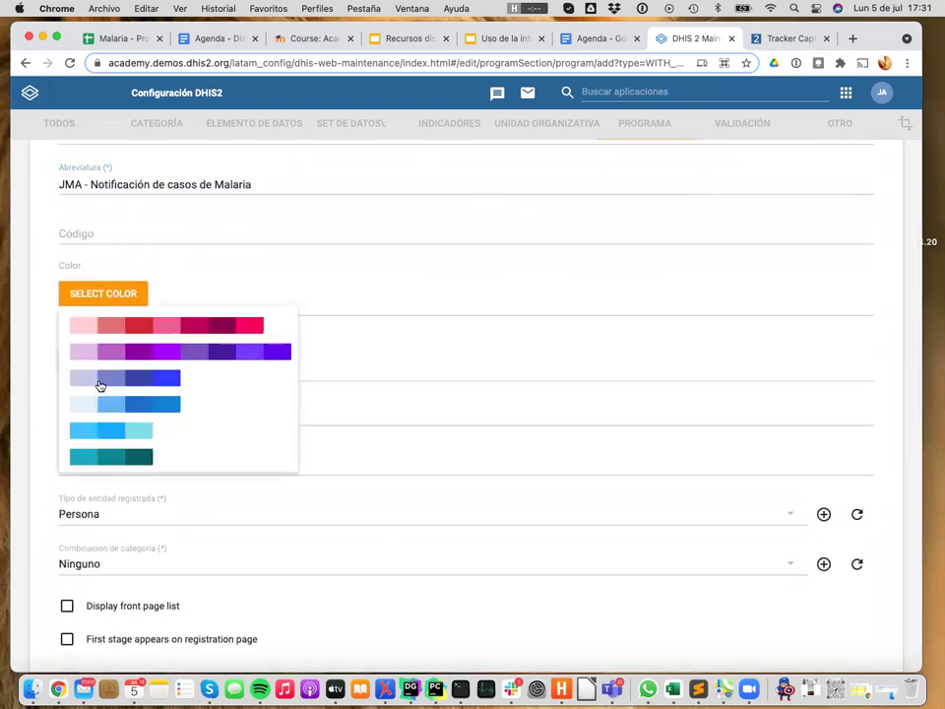
scroll(103, 391, "down", 3)
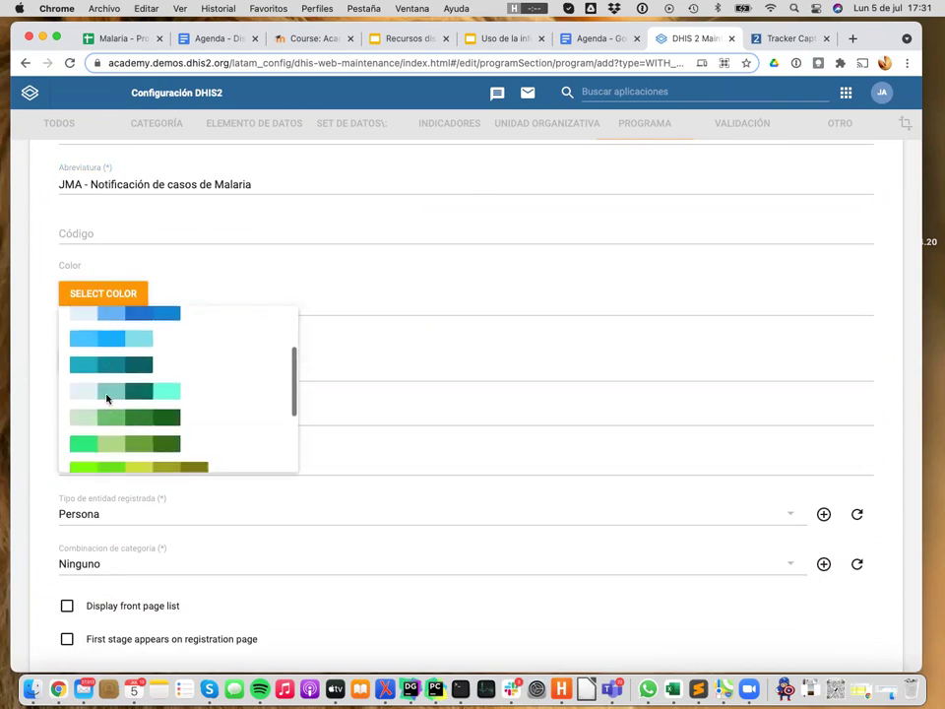
scroll(108, 398, "down", 4)
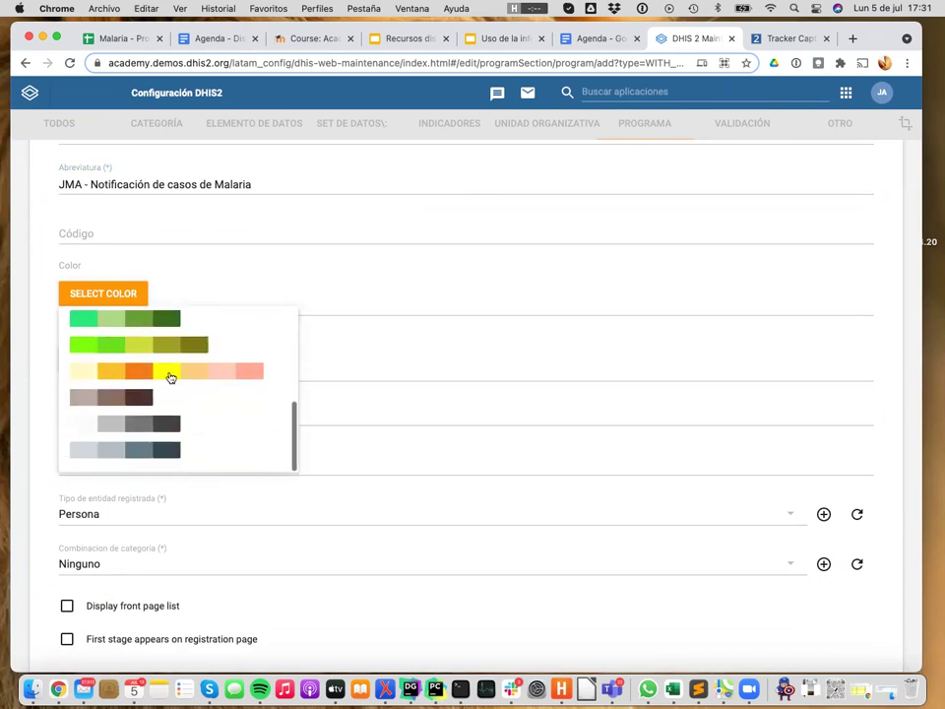
left_click(169, 377)
- Change the program color to bright green, #64DD17
left_click(120, 301)
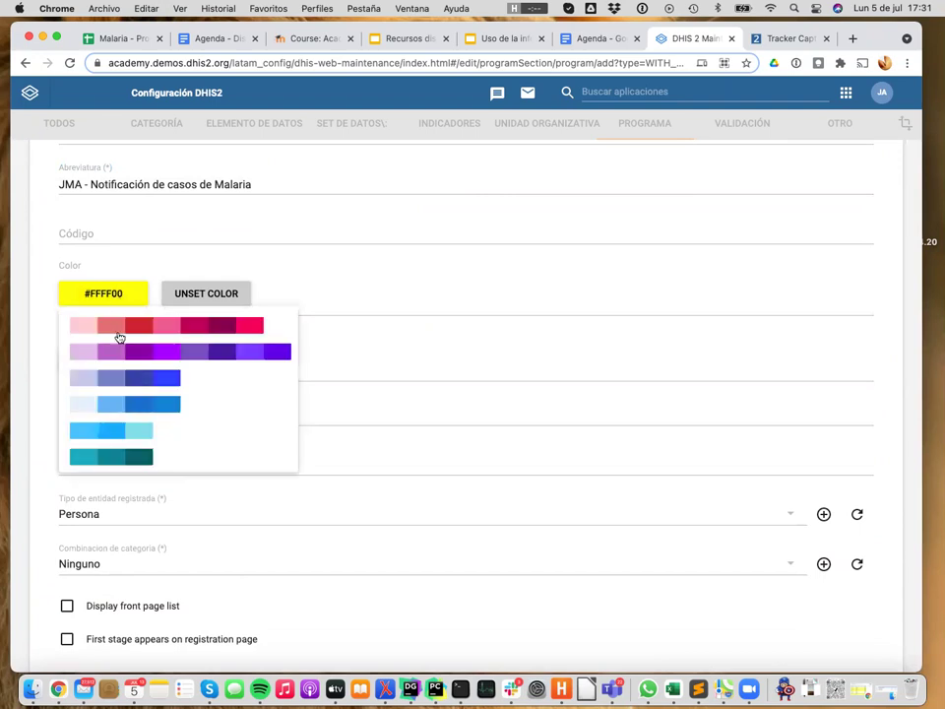
scroll(133, 421, "down", 7)
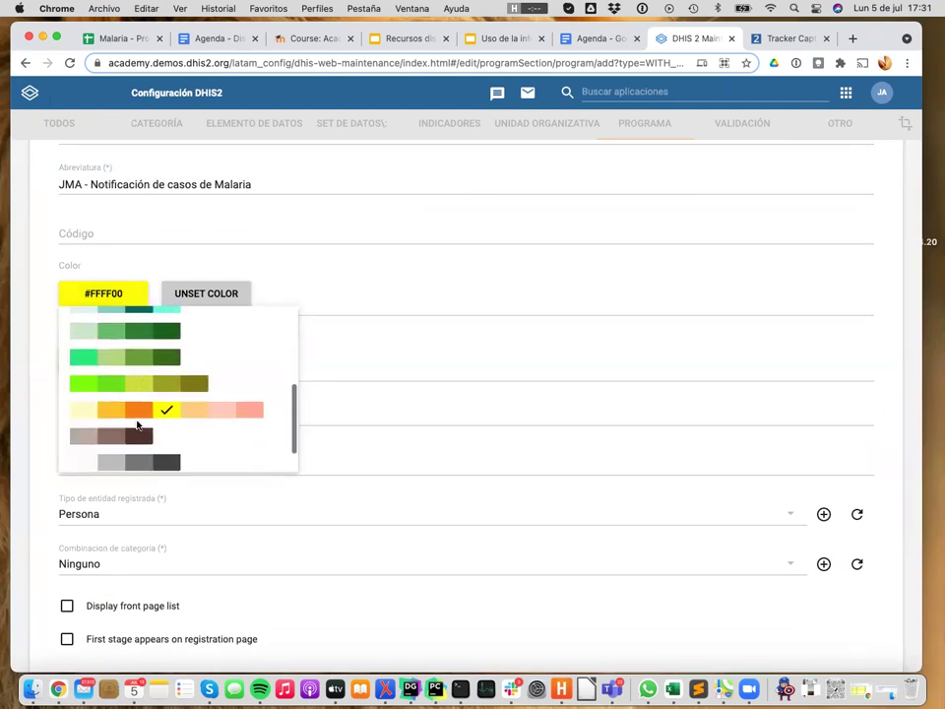
left_click(110, 384)
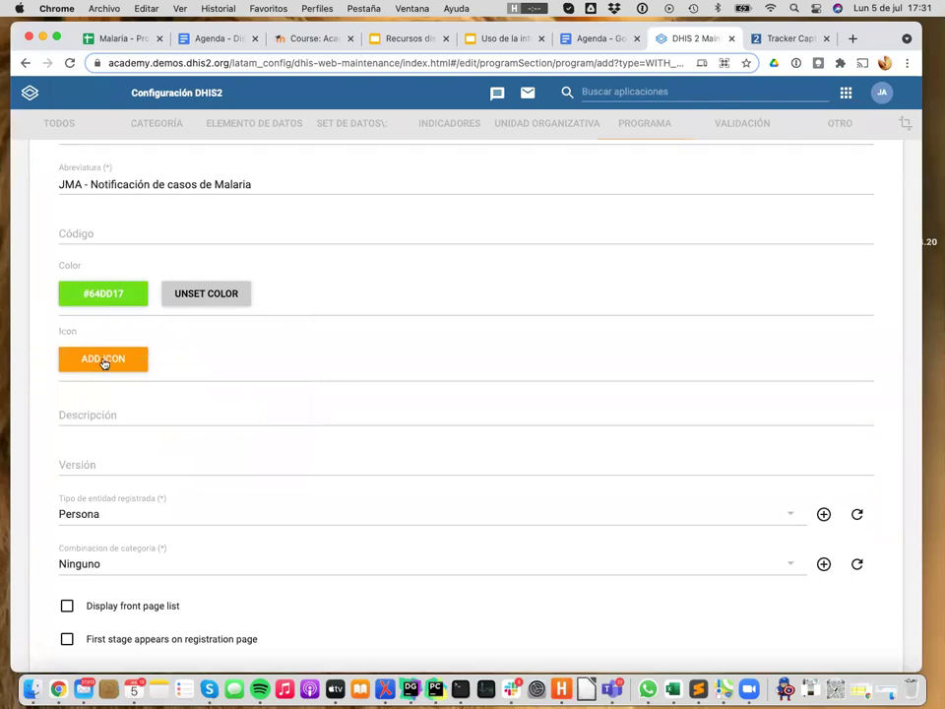
- Open the icon selection for the program and browse the available icons
left_click(103, 361)
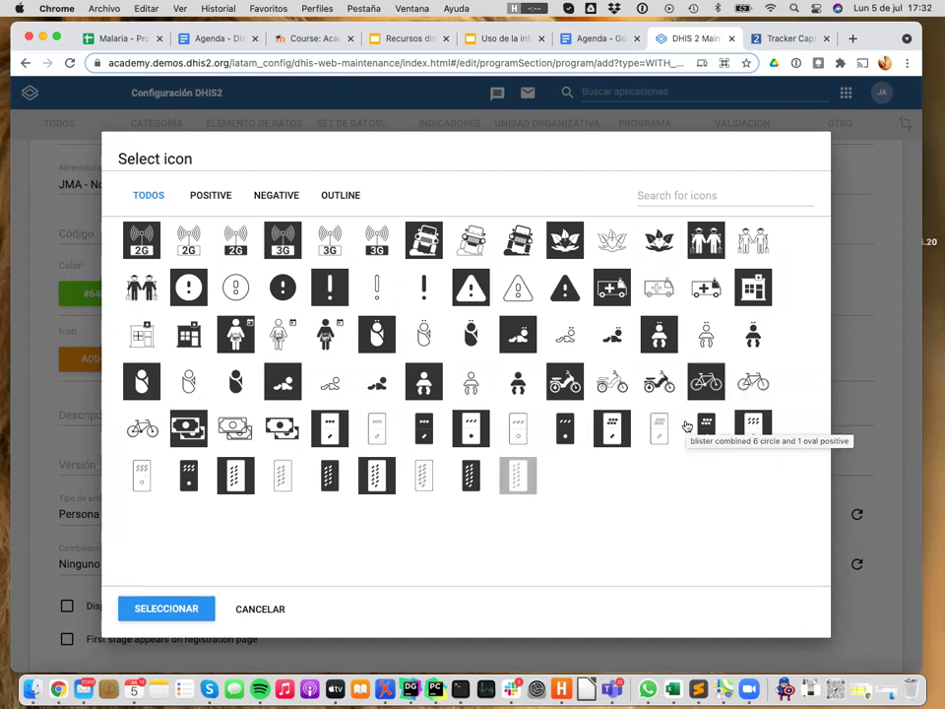
scroll(567, 473, "down", 2)
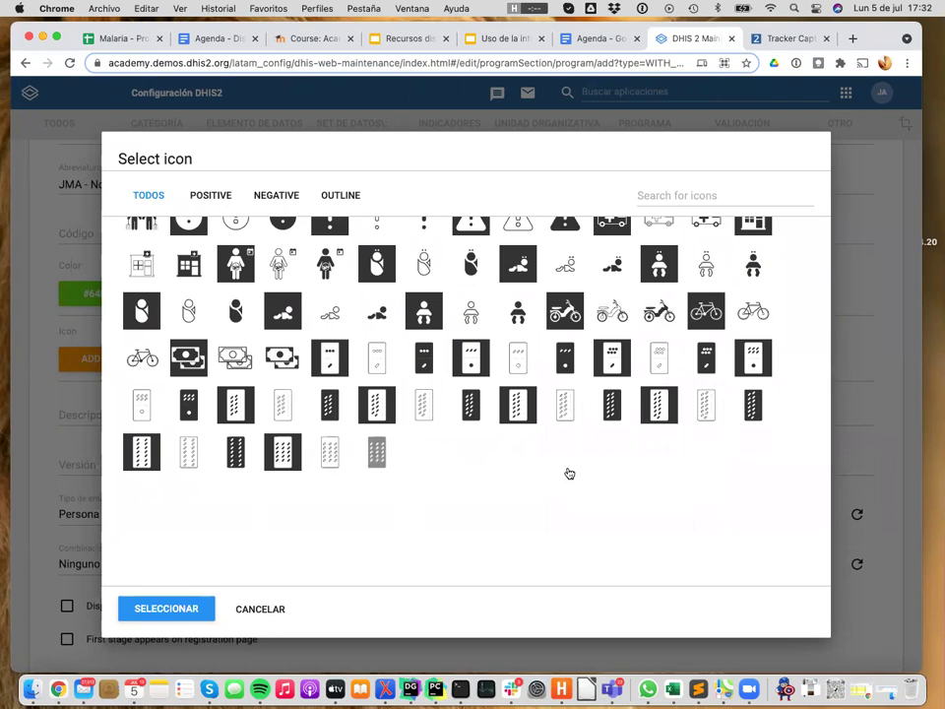
scroll(567, 474, "up", 1)
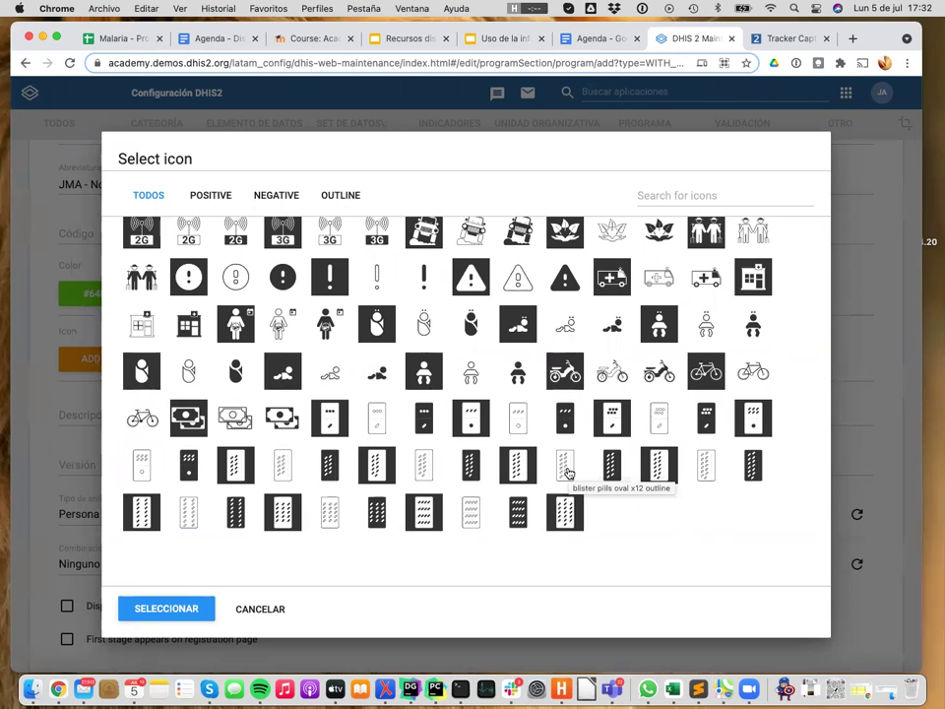
scroll(567, 474, "down", 5)
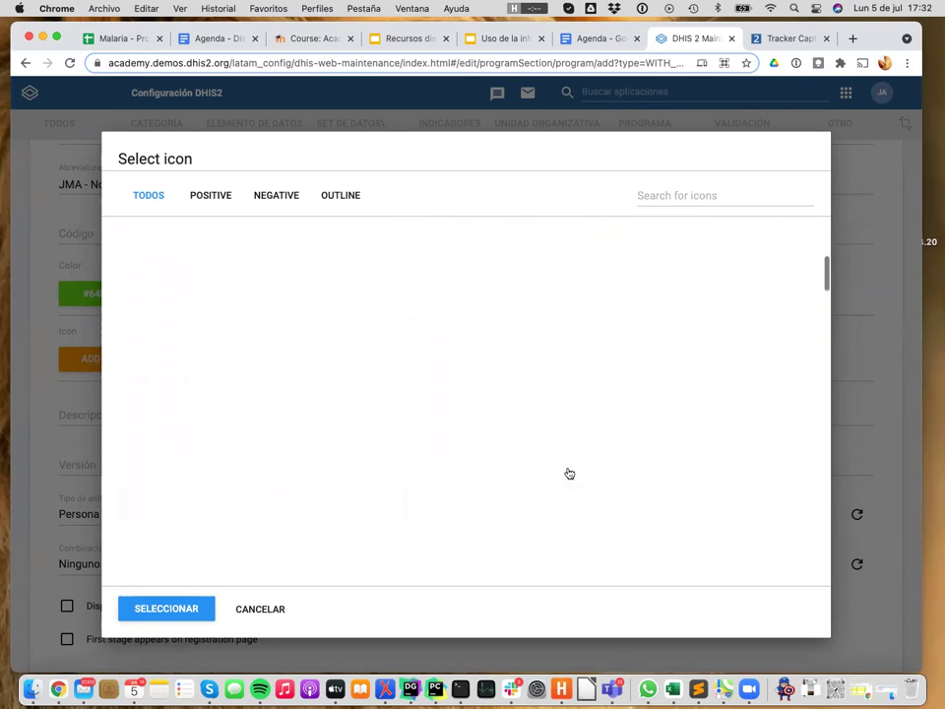
scroll(569, 473, "up", 5)
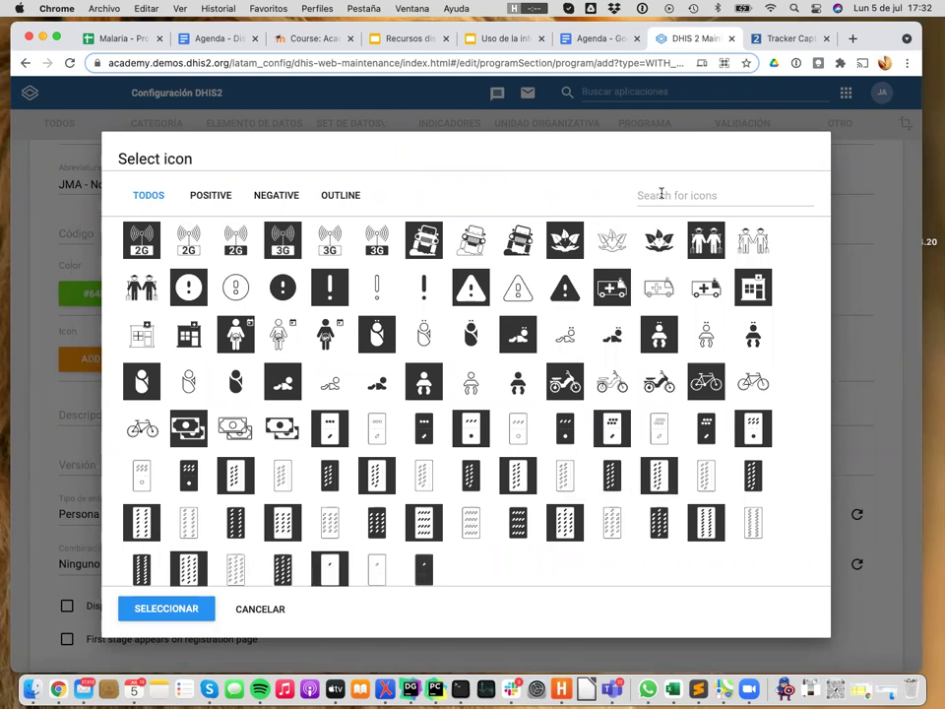
scroll(702, 460, "down", 2)
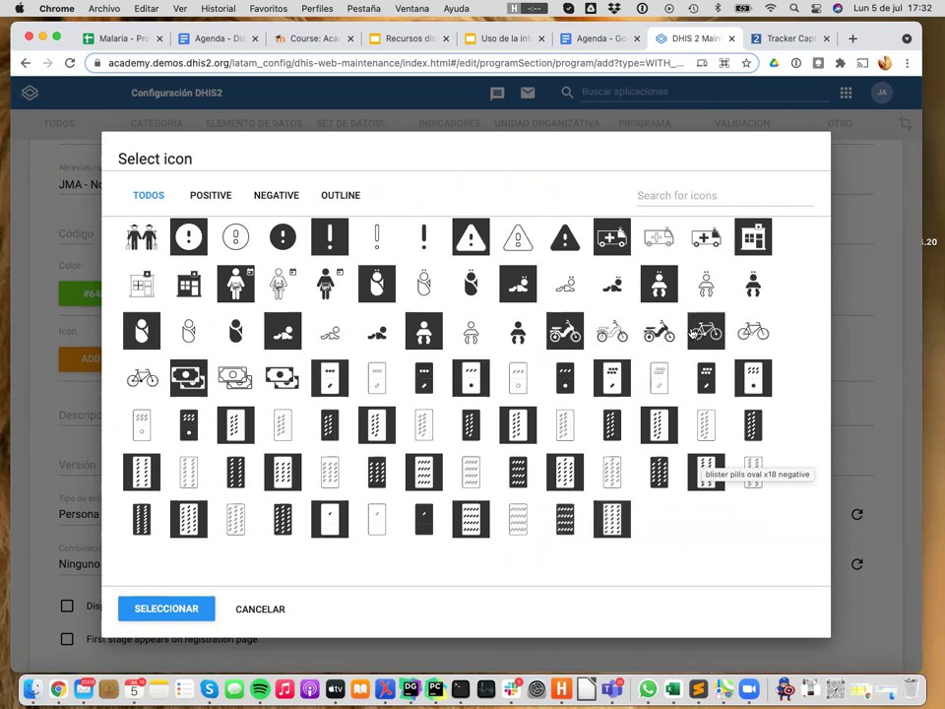
- Search the icons for "mo" and "mal", clear the search, browse the full set again and cancel the icon selection
left_click(703, 198)
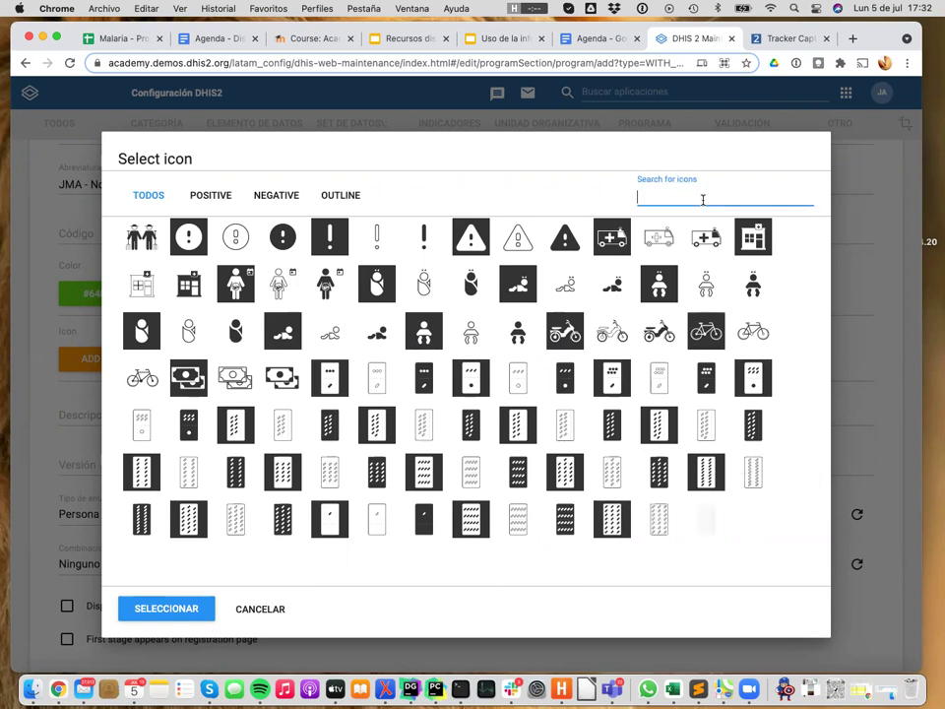
type("mo")
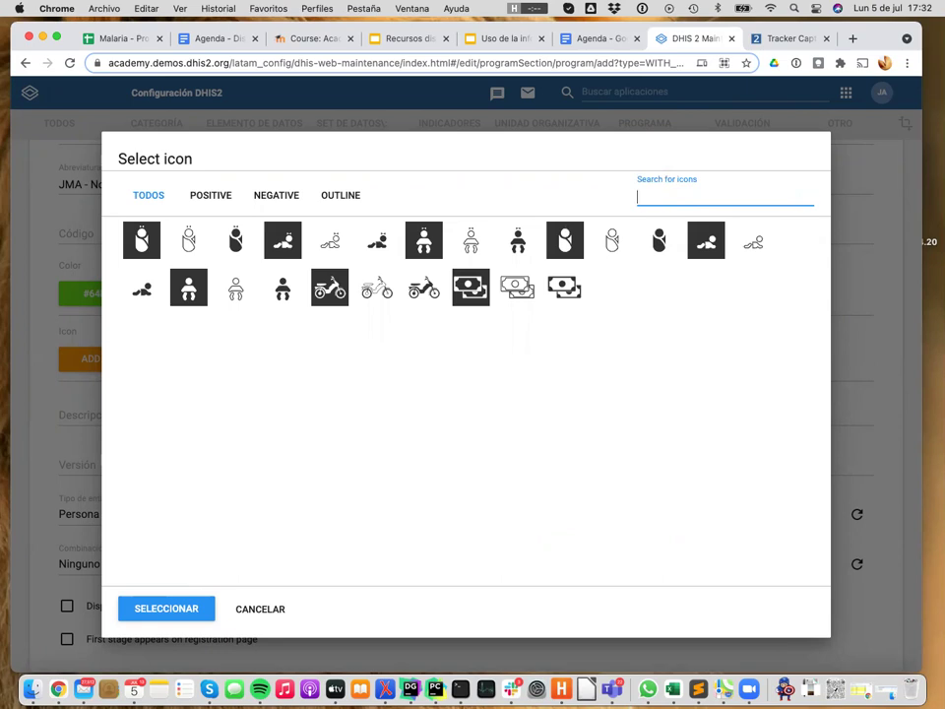
type("mal")
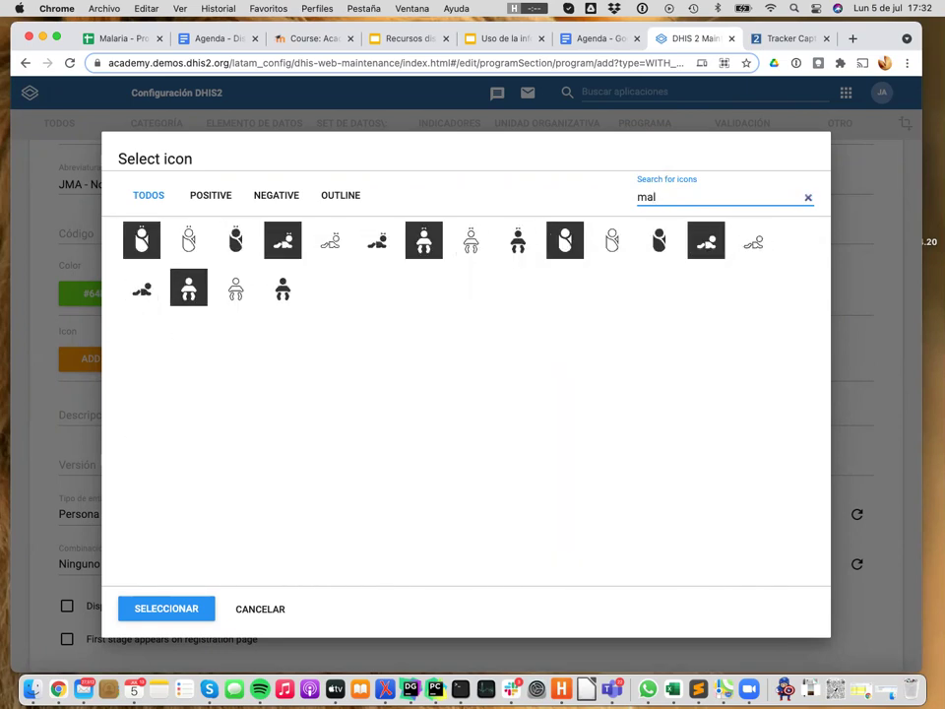
key("BackSpace")
key("BackSpace")
key("BackSpace")
scroll(596, 438, "down", 5)
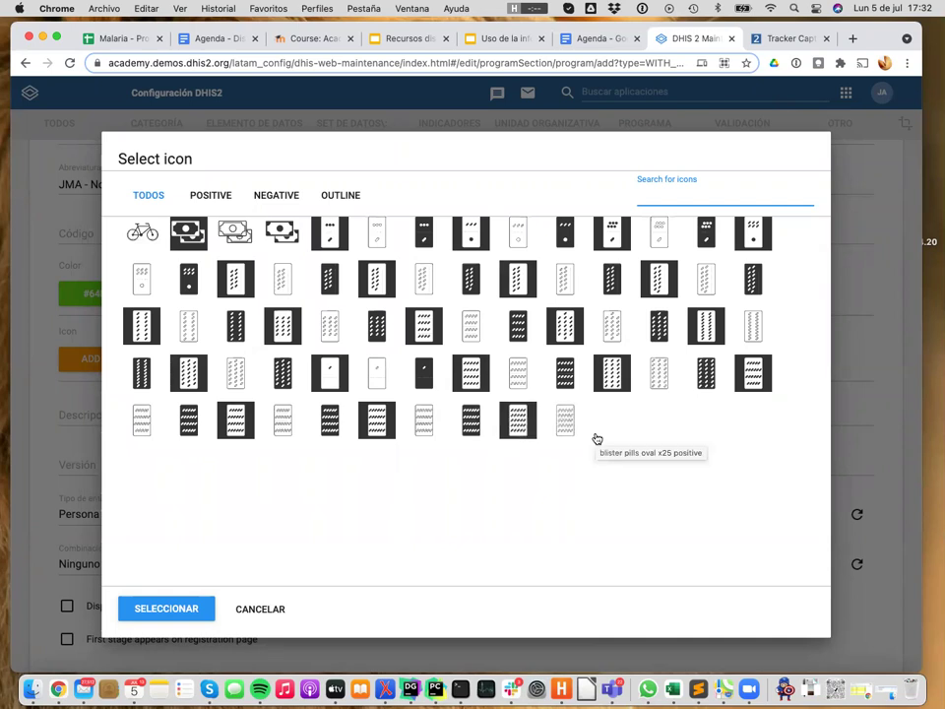
scroll(597, 438, "down", 1)
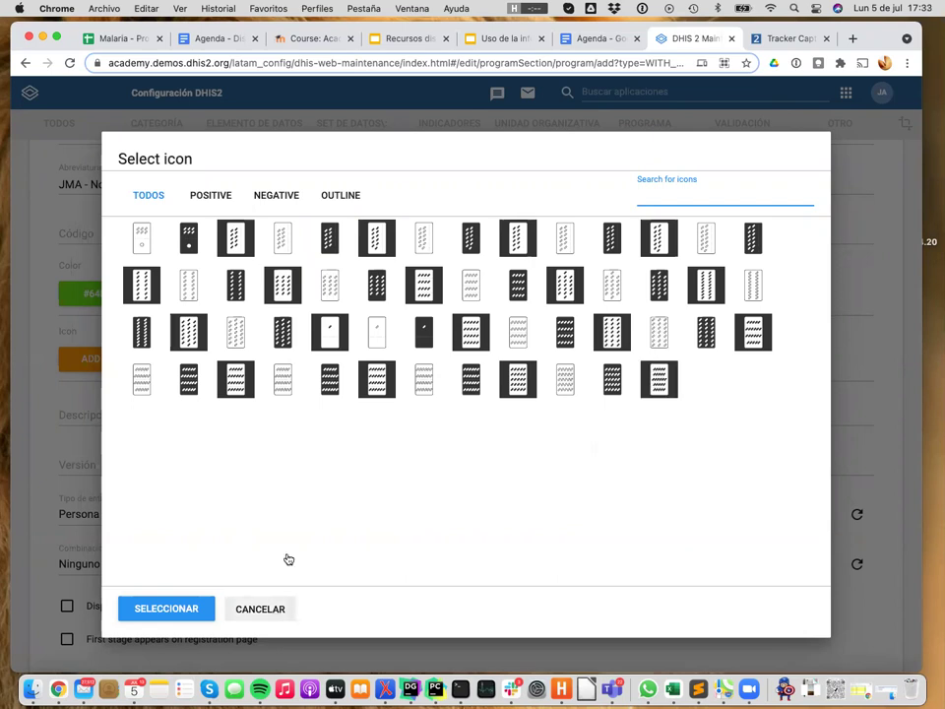
left_click(257, 611)
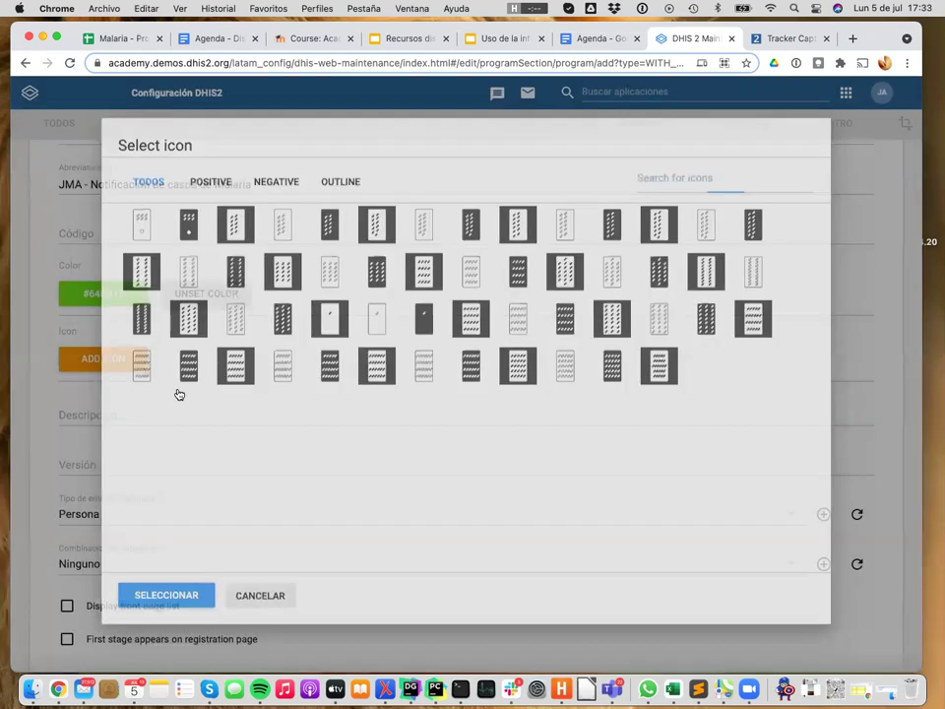
- Enter the program description "Programa para el registro de casos de malaria, tratamiento y resultado"
scroll(177, 321, "down", 2)
left_click(177, 320)
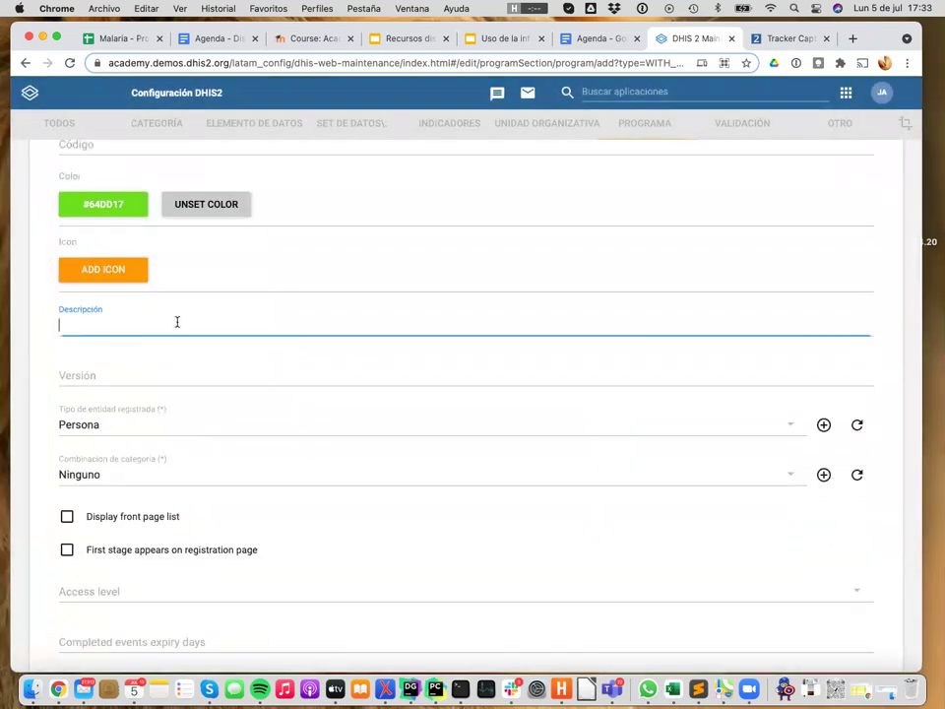
scroll(293, 389, "up", 1)
scroll(294, 389, "up", 2)
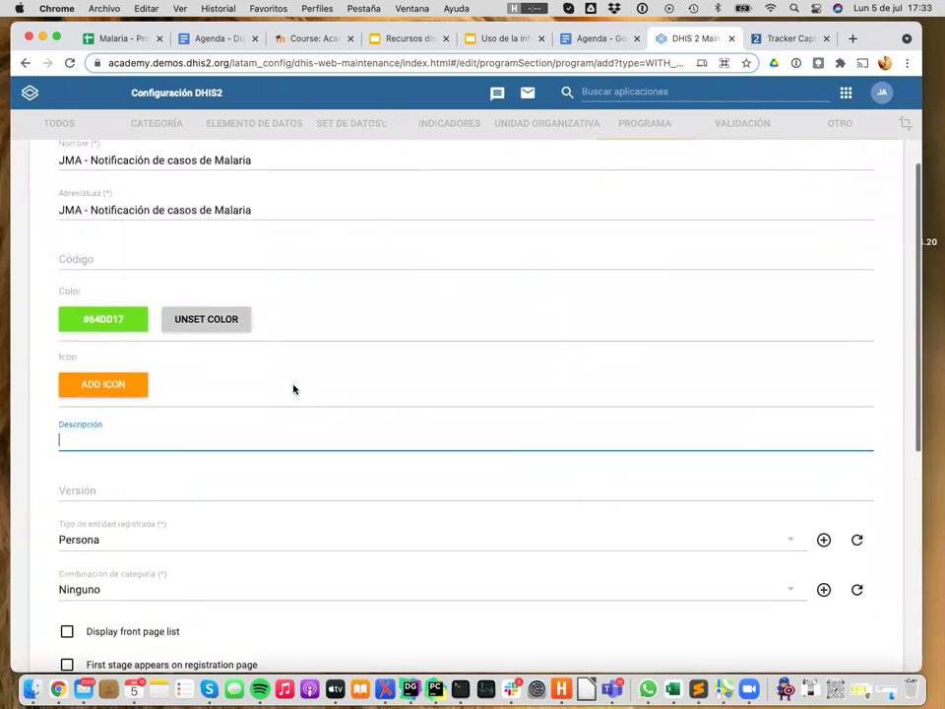
type("Program")
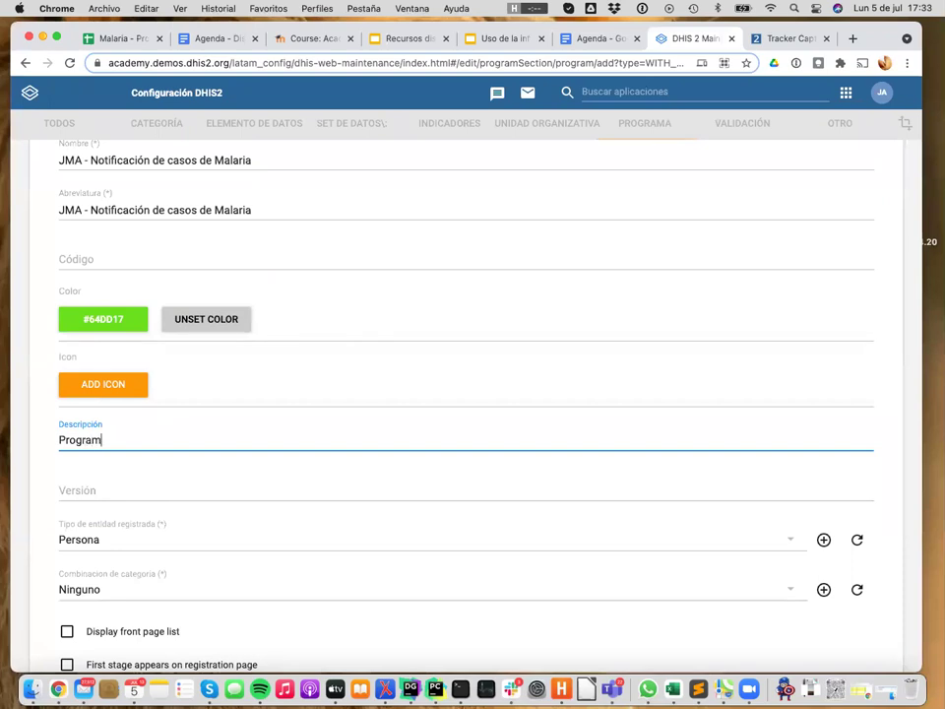
type("a para el registro dee")
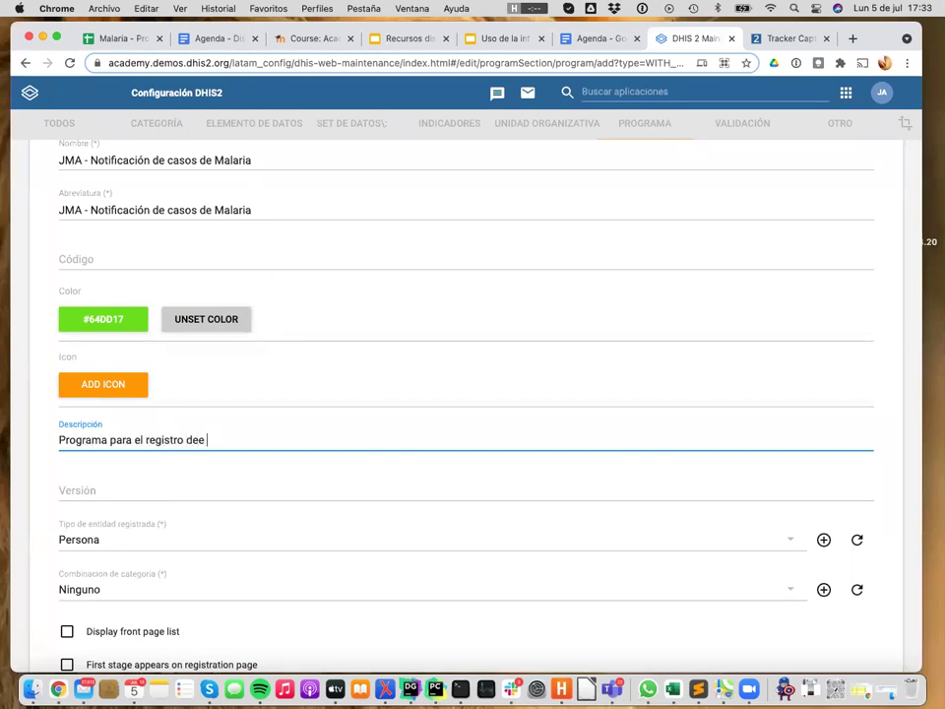
type(" casos de malaria, tratamiento y resultado")
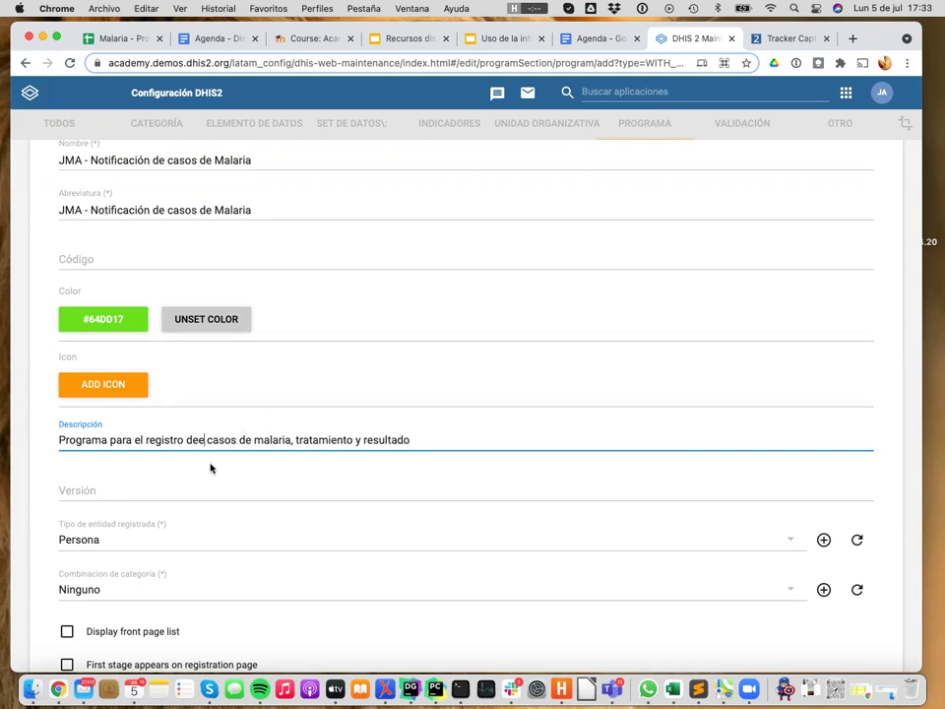
key("BackSpace")
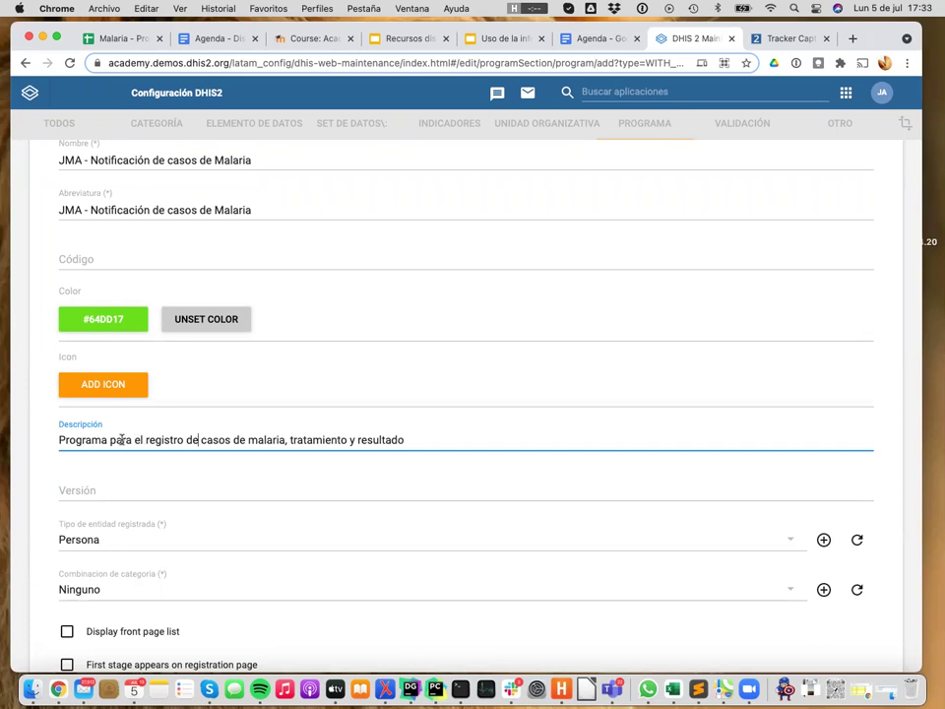
- Replace "el registro" with "la notificación" in the program description
left_click_drag(132, 440, 180, 443)
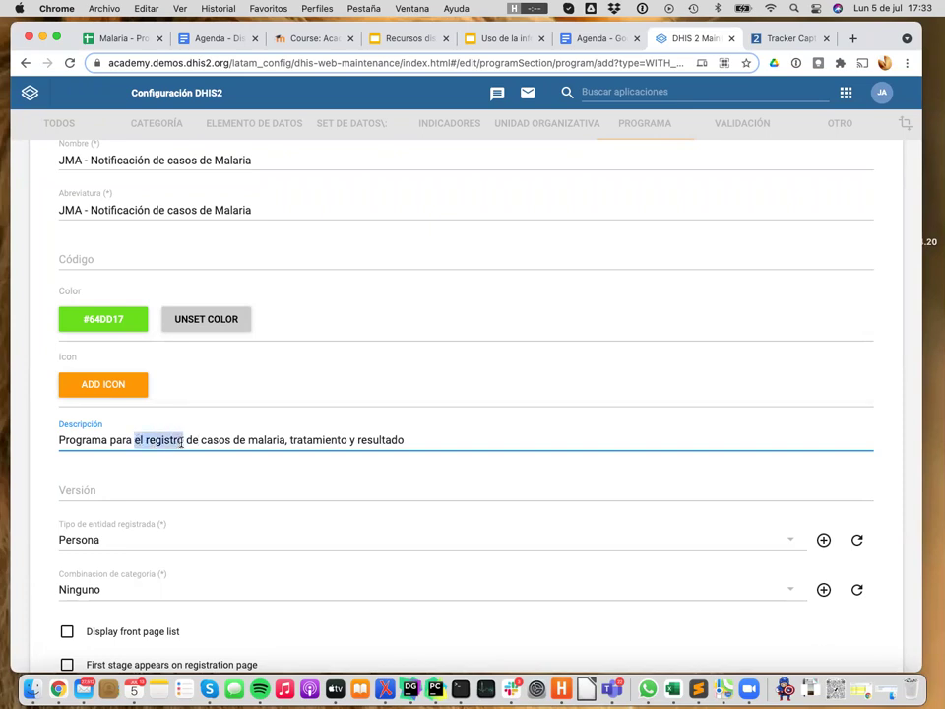
type("la not")
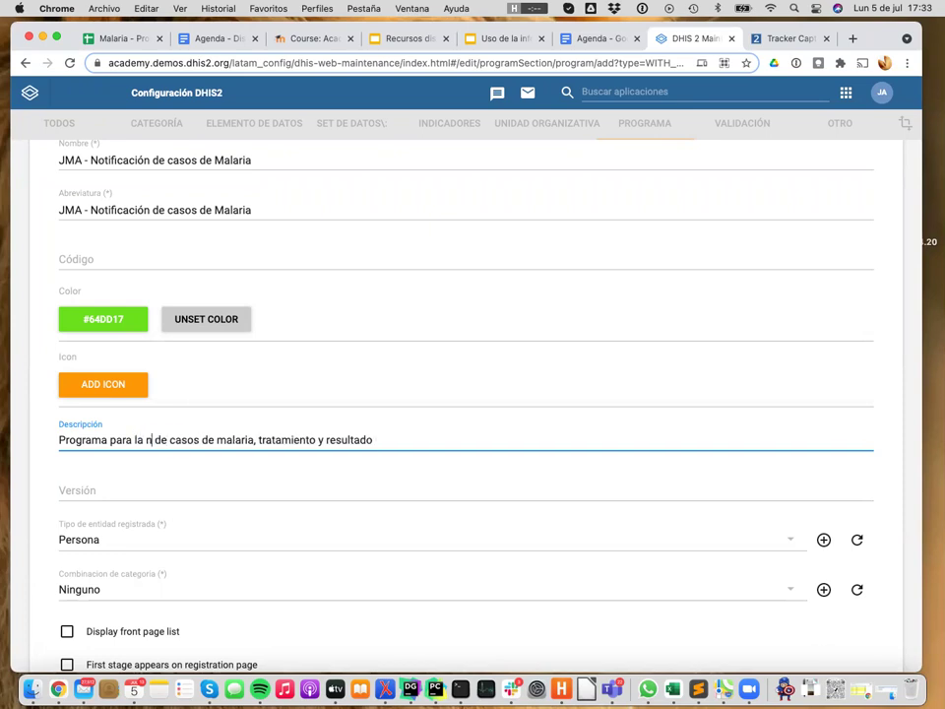
type("ificaci")
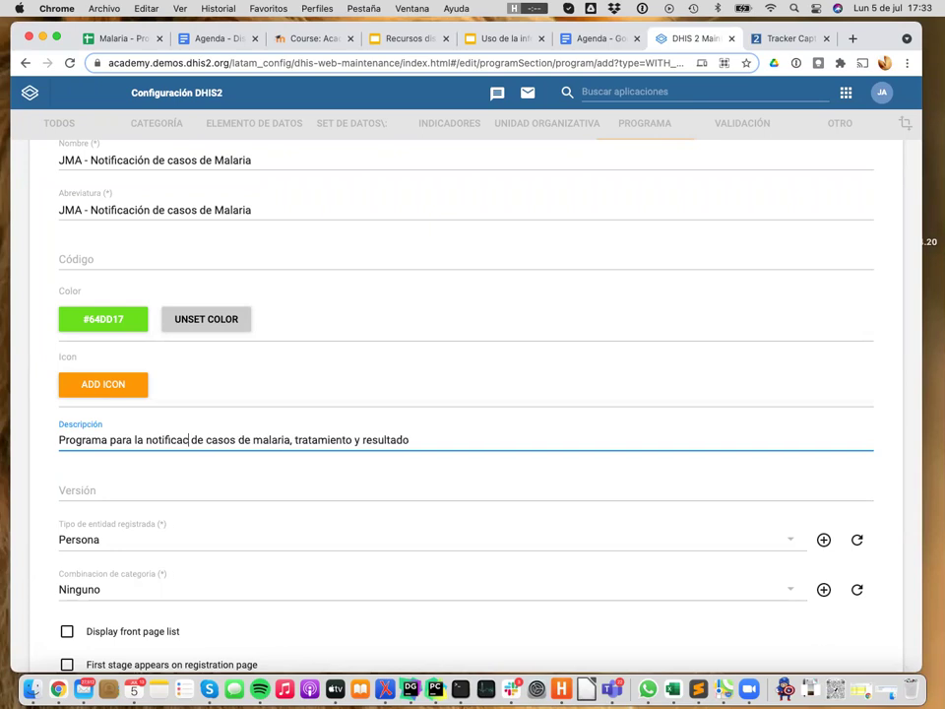
type("ón")
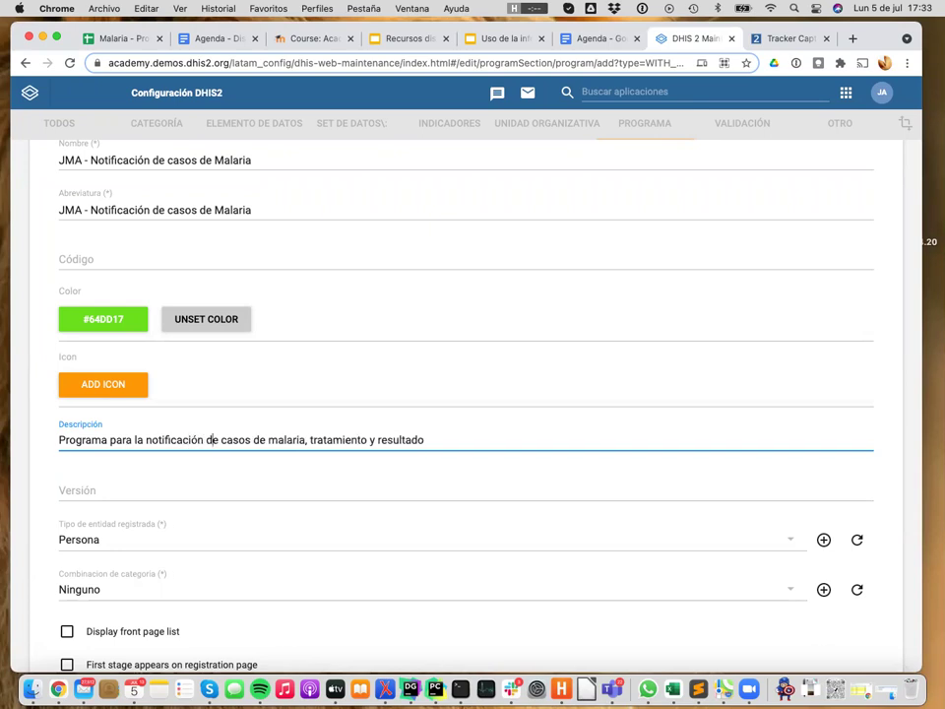
- Enable the Display front page list option for the program
scroll(211, 484, "down", 3)
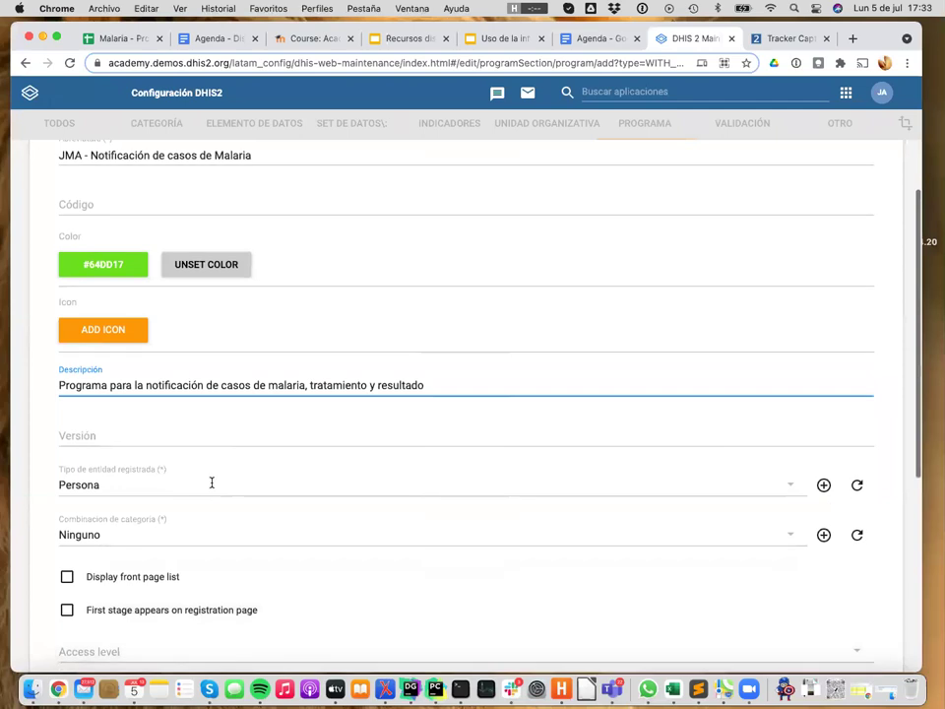
scroll(210, 483, "down", 2)
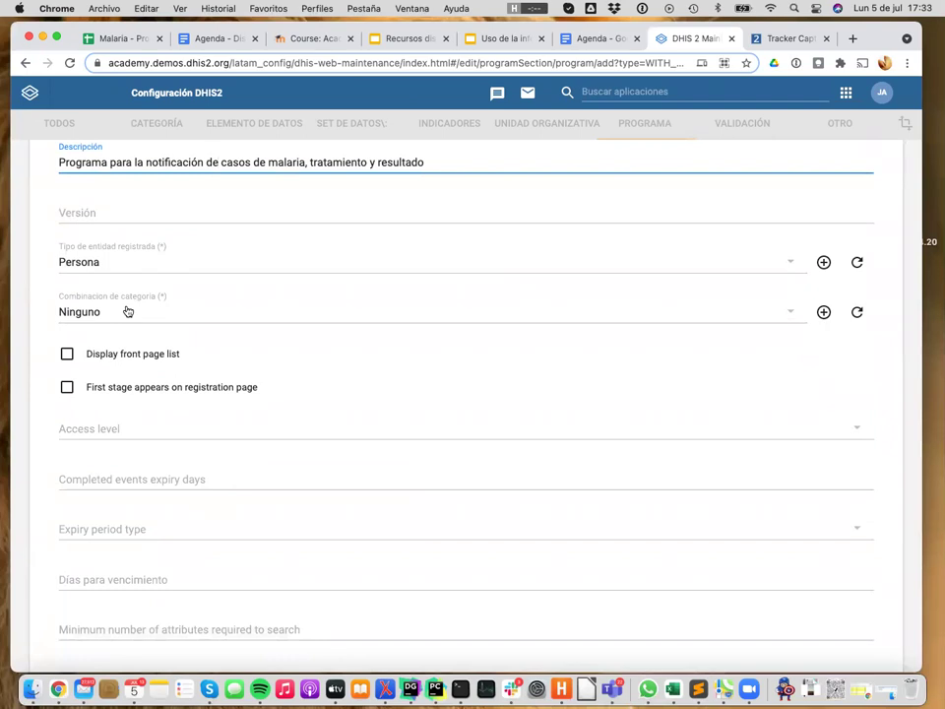
left_click(67, 356)
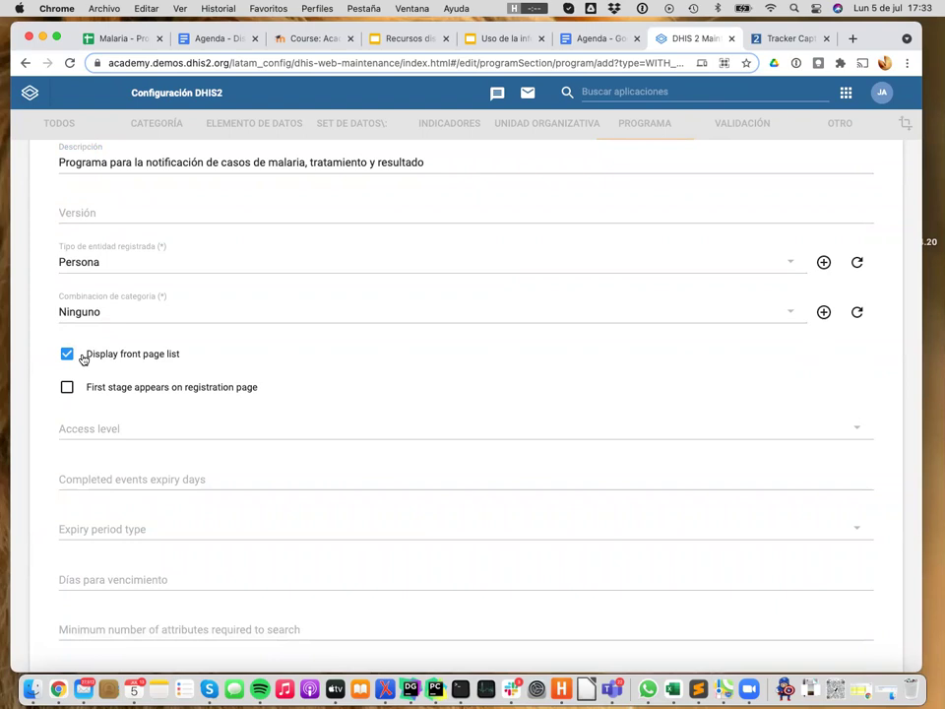
- Switch to Tracker Capture, leave the open case for the malaria program's list page and sign in again with the saved credentials
left_click(777, 39)
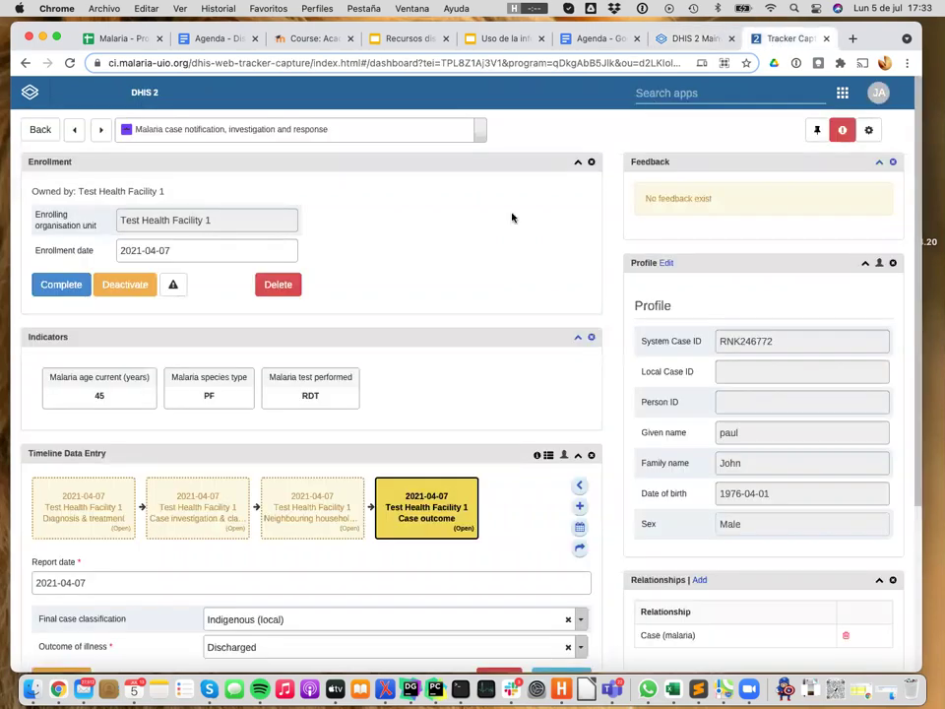
left_click(44, 131)
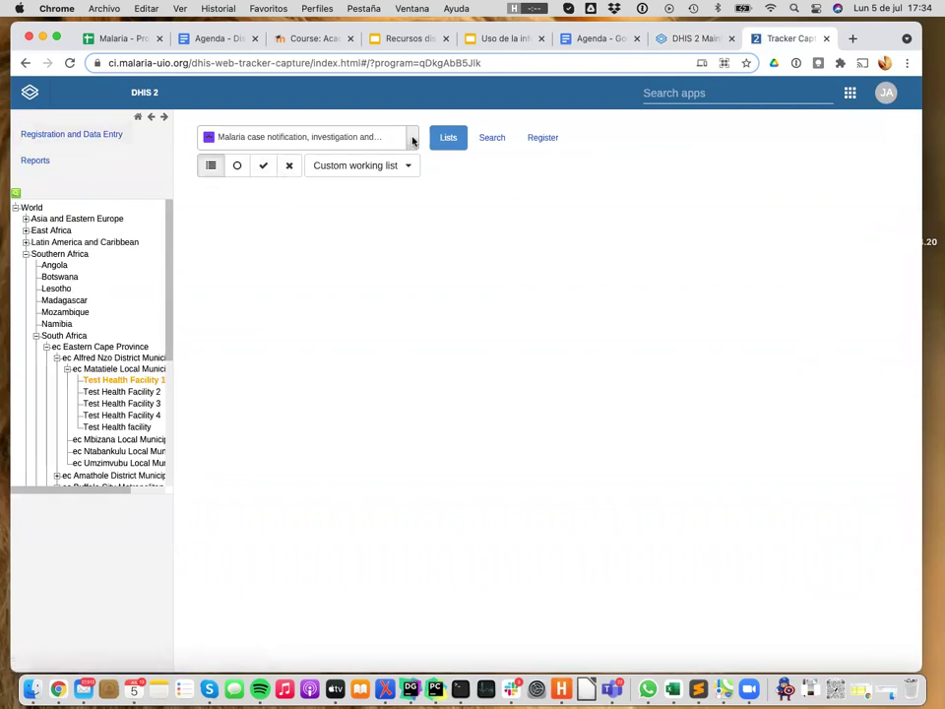
left_click(413, 140)
left_click(371, 190)
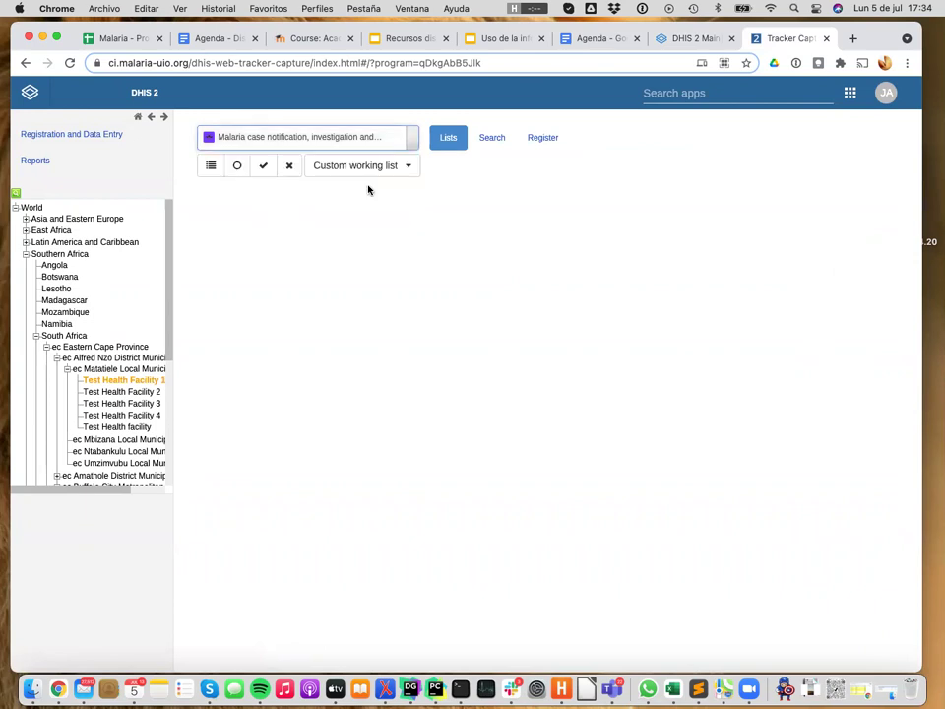
left_click(126, 391)
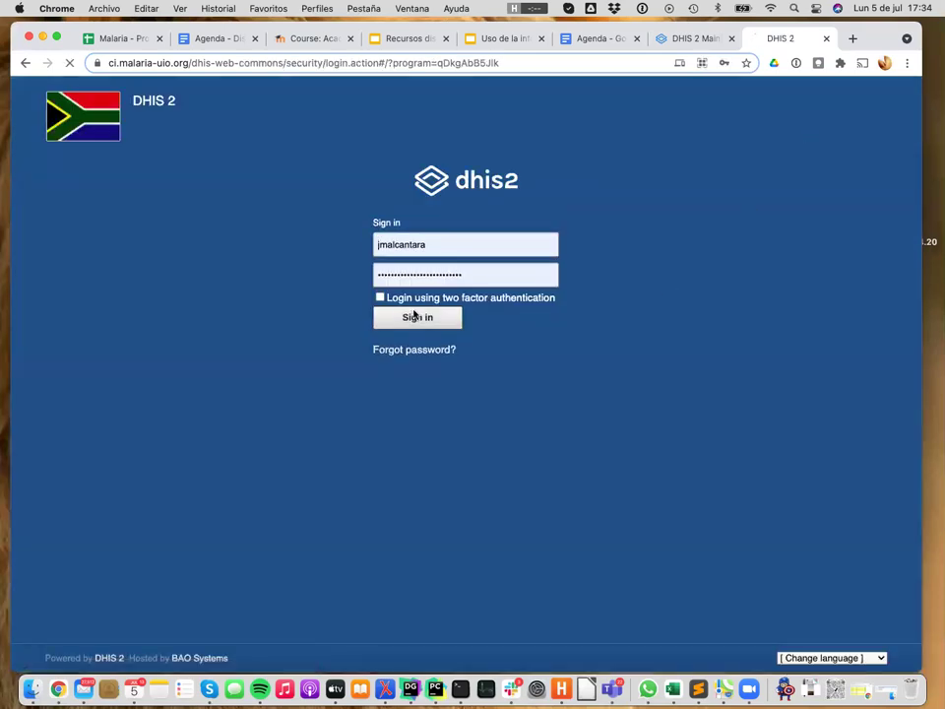
left_click(415, 315)
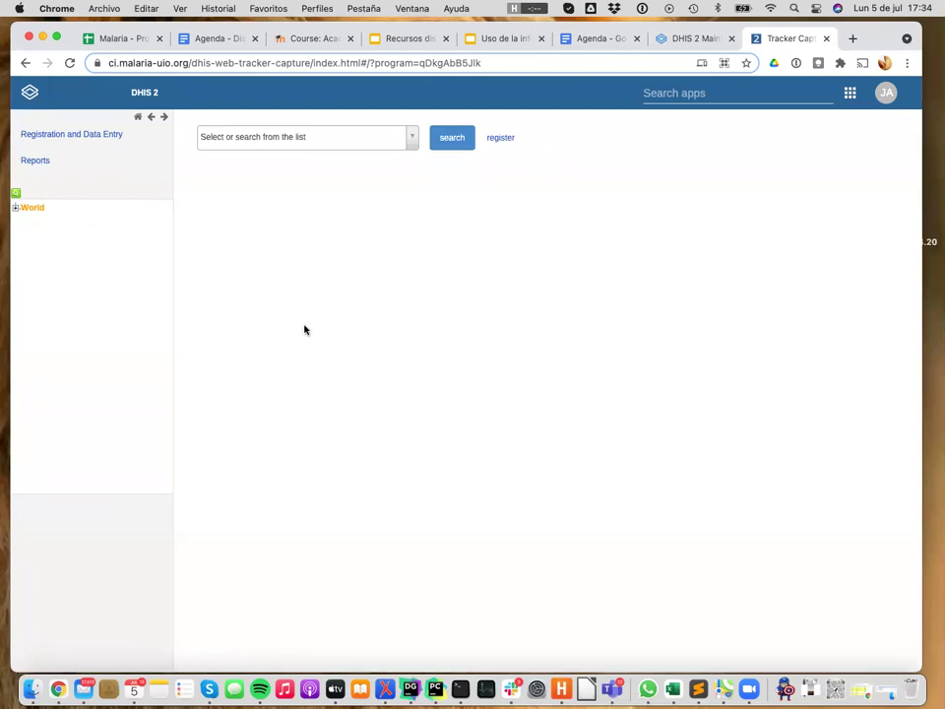
- Expand the organisation units down to Matatiele Local Municipality in Eastern Cape Province, South Africa, and show the malaria case list for Test Health Facility 1
left_click(15, 210)
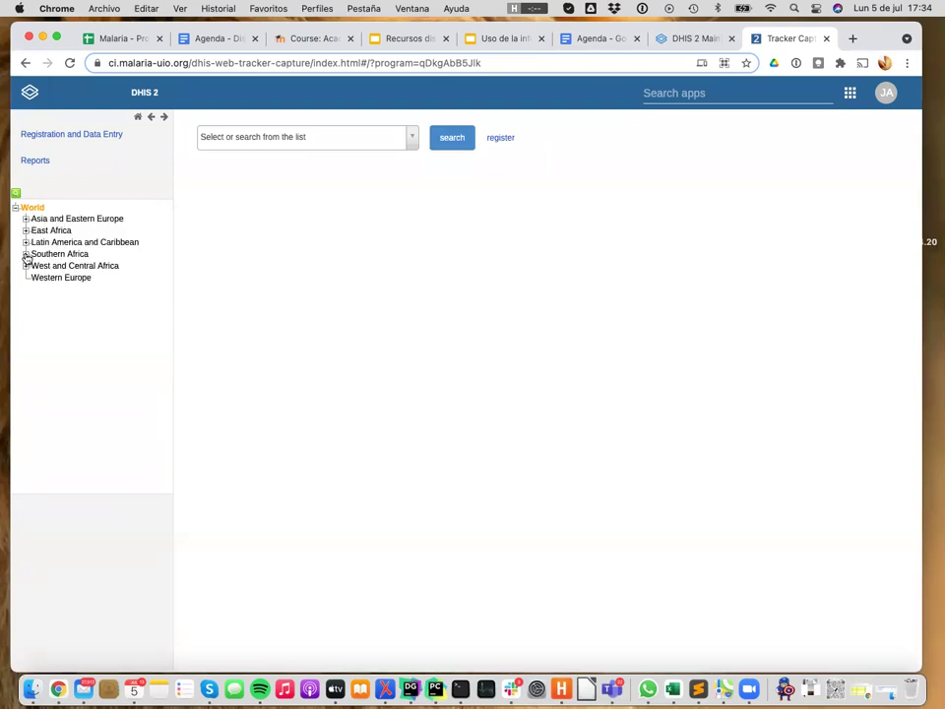
left_click(25, 254)
left_click(35, 336)
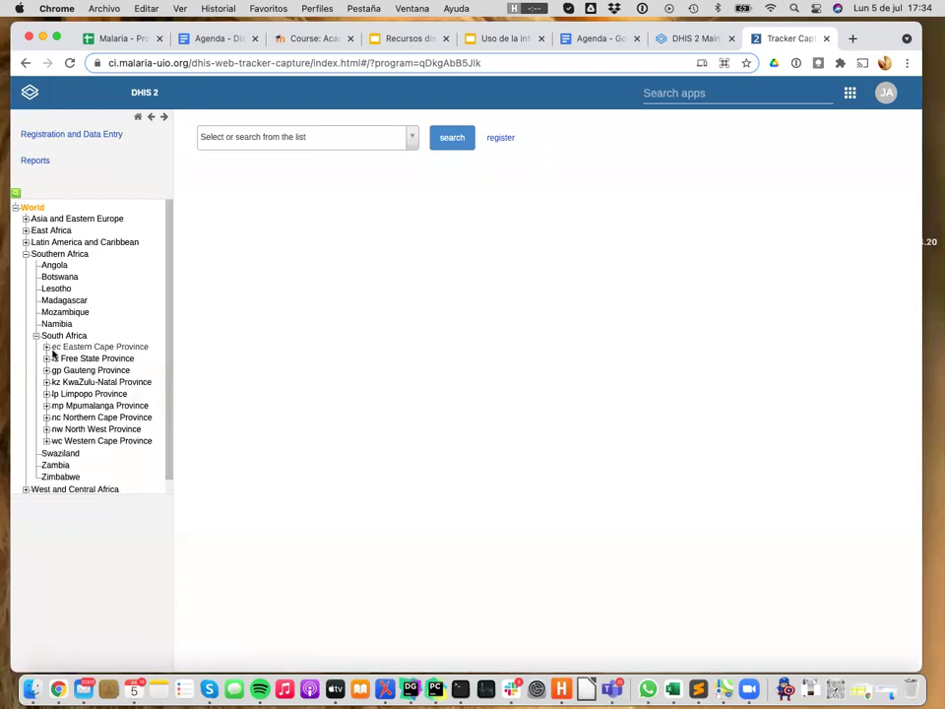
left_click(47, 346)
left_click(56, 359)
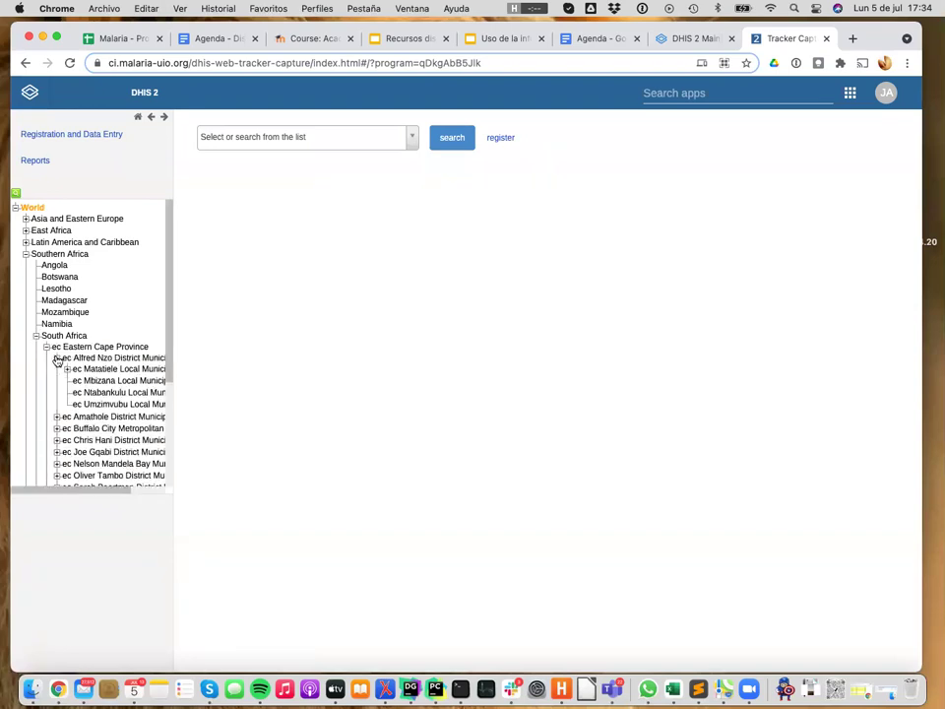
left_click(67, 368)
left_click(99, 381)
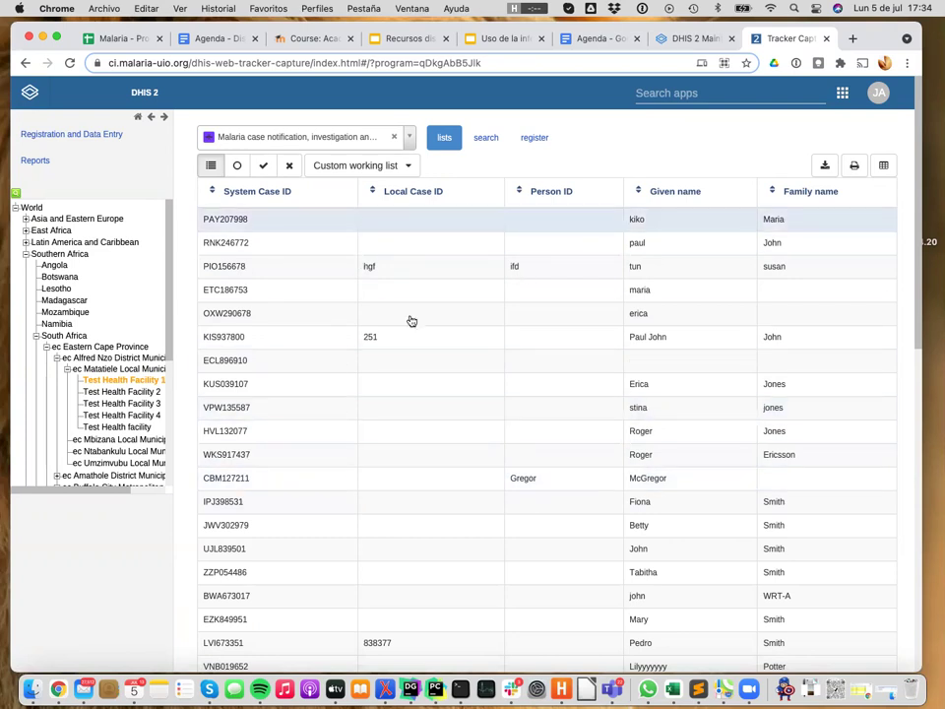
- Return to the program configuration in DHIS2 Maintenance, review the access level options and set the access level to Abierto
left_click(698, 40)
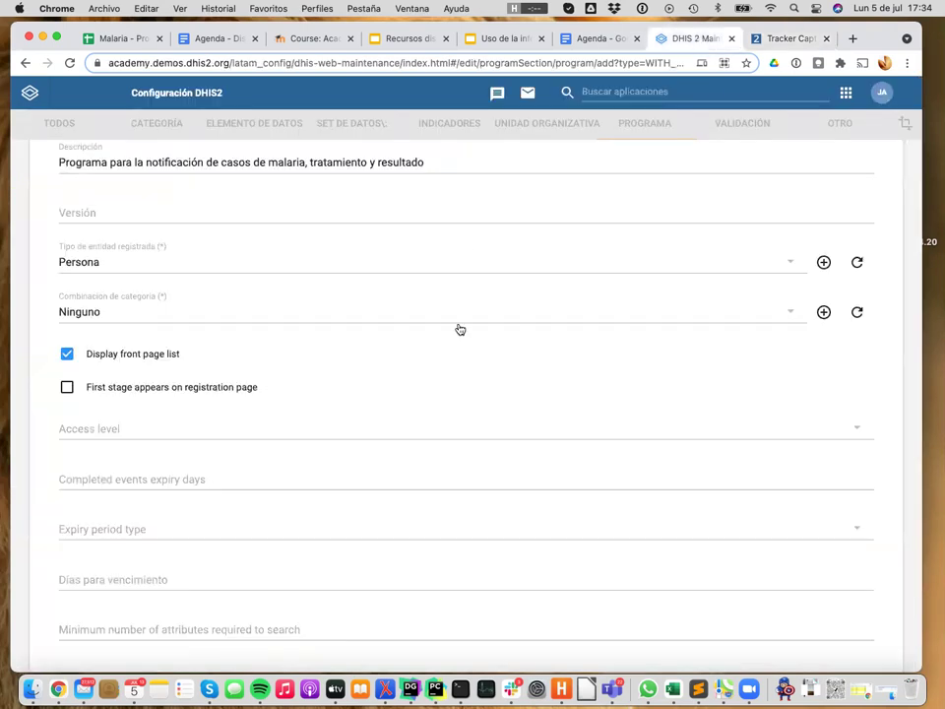
scroll(135, 438, "down", 3)
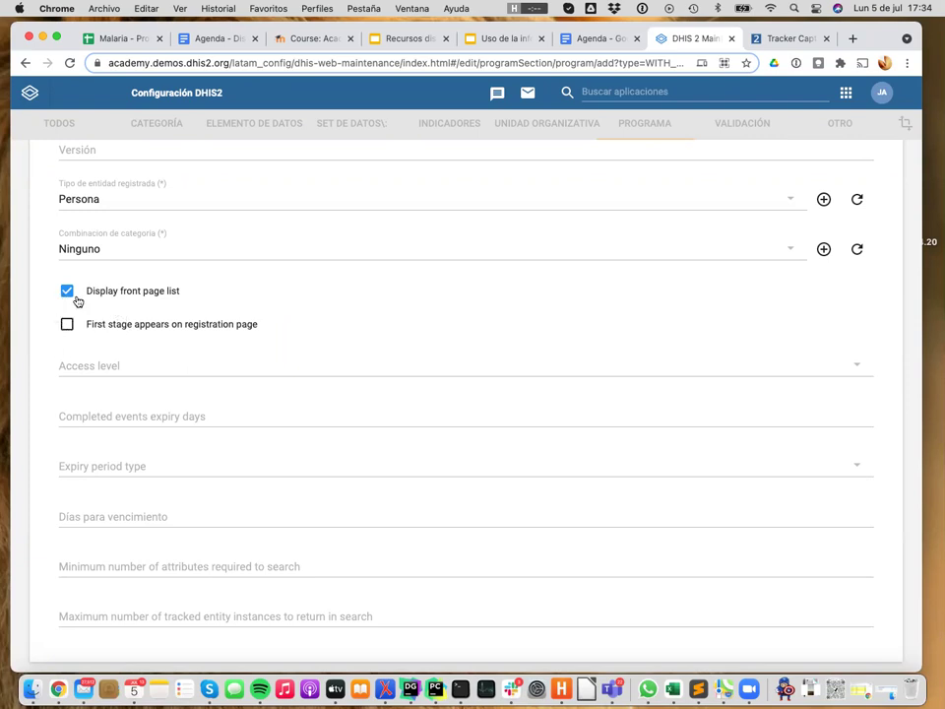
scroll(57, 336, "down", 2)
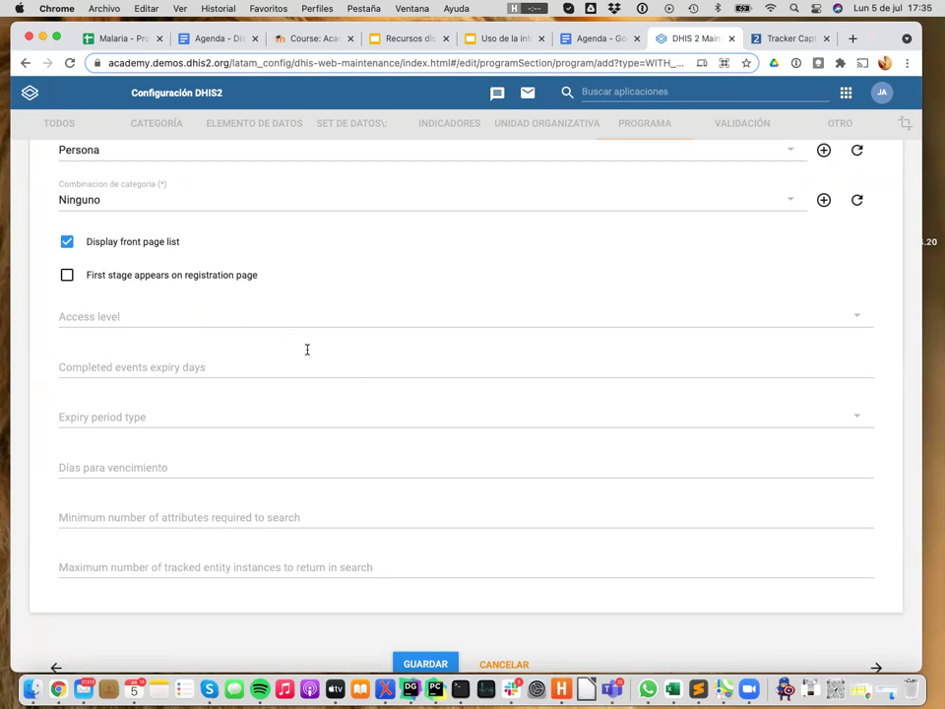
left_click(202, 322)
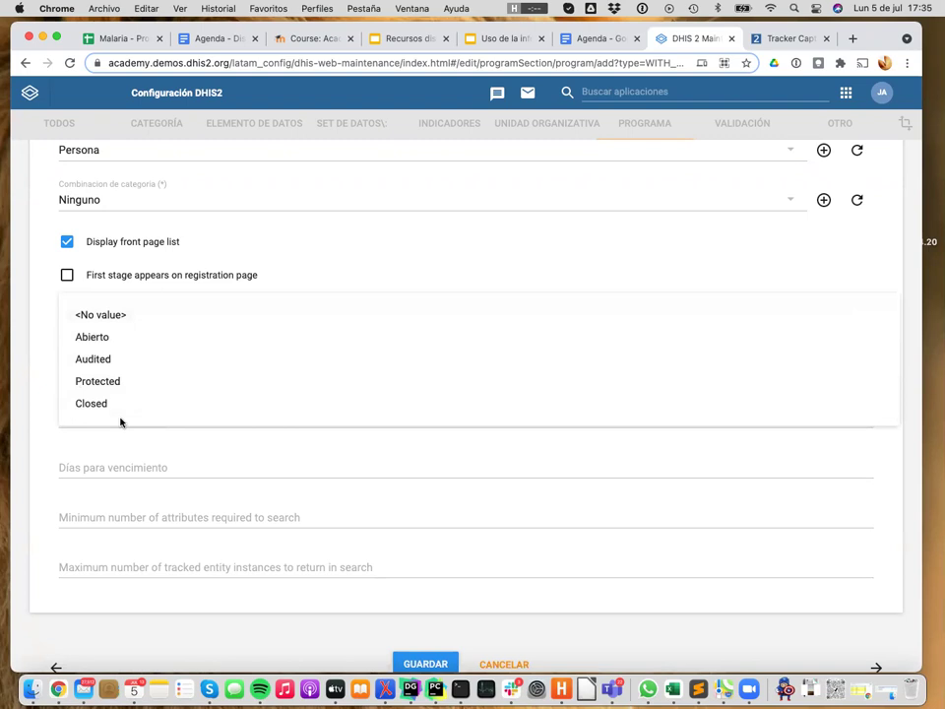
left_click(48, 306)
left_click(86, 320)
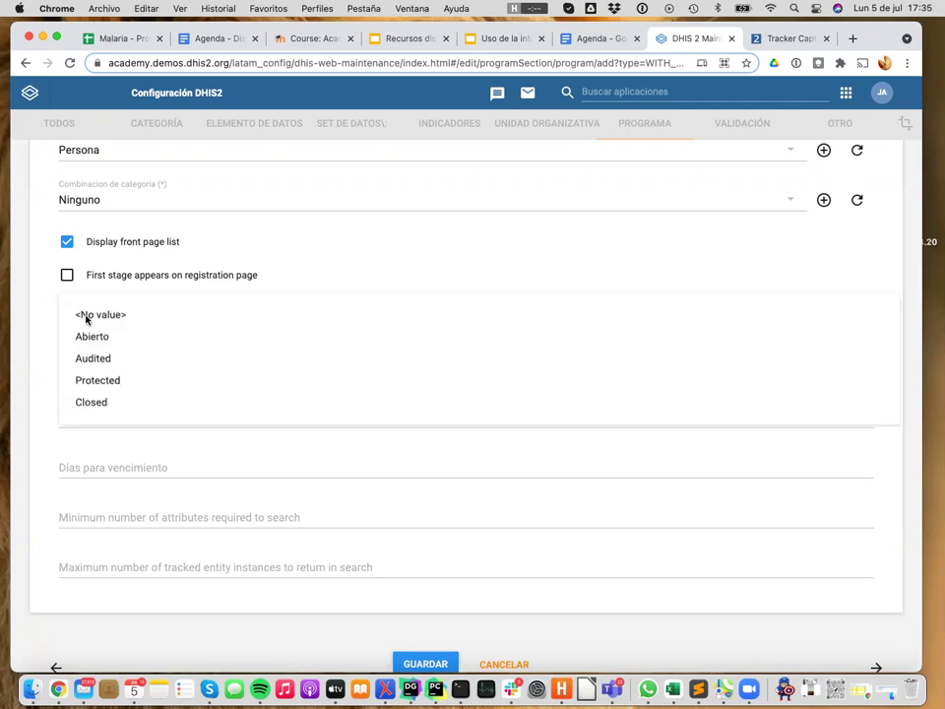
left_click(46, 297)
left_click(71, 322)
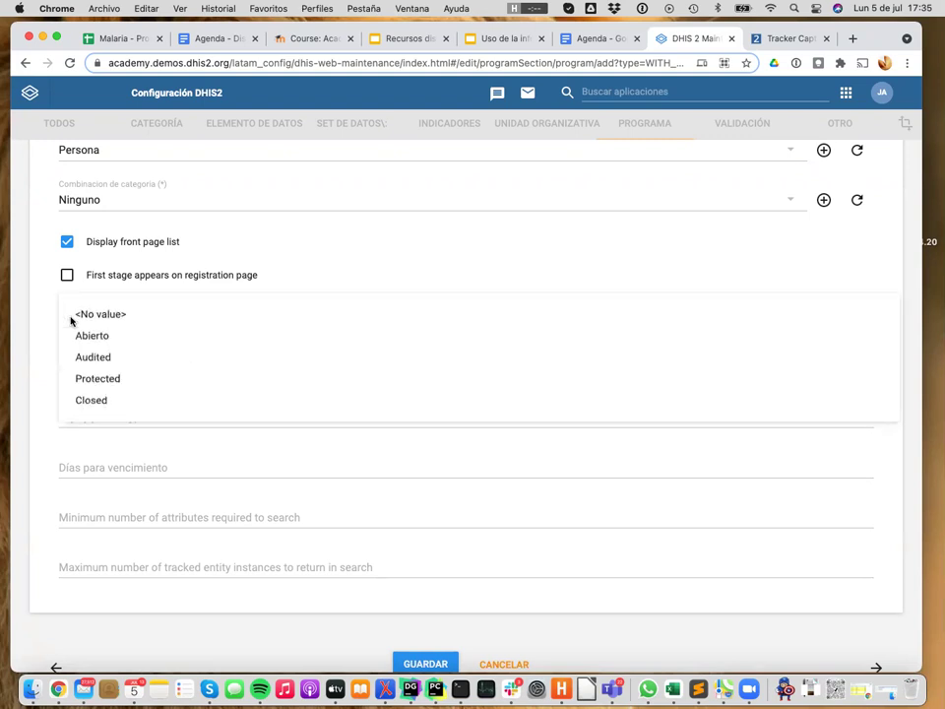
left_click(81, 337)
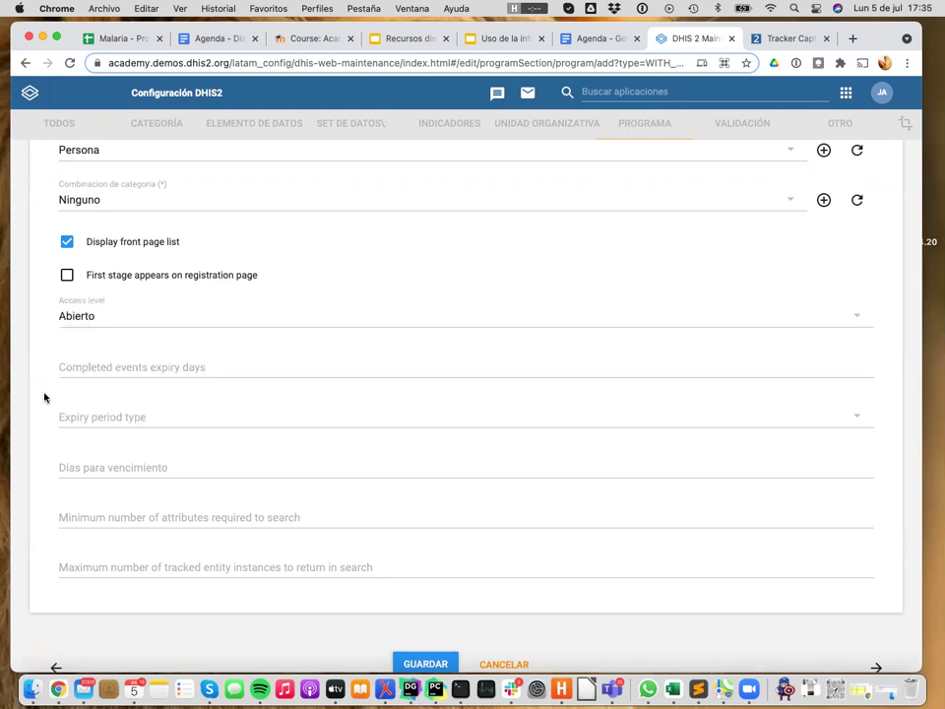
- Review the expiry period type options without choosing one and set Completed events expiry days to 3
scroll(41, 422, "down", 2)
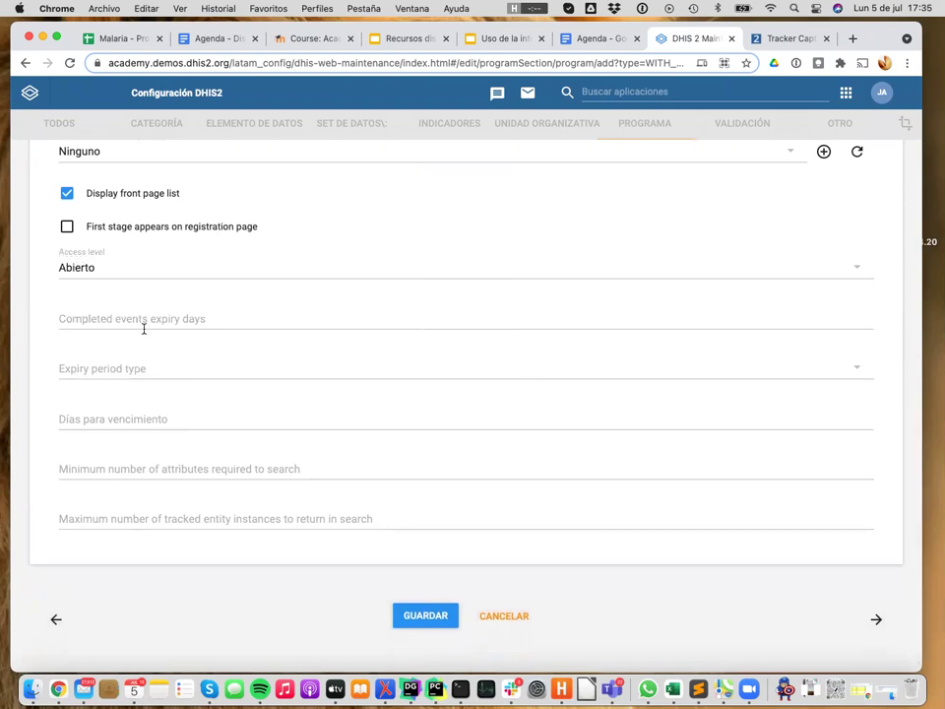
left_click(84, 320)
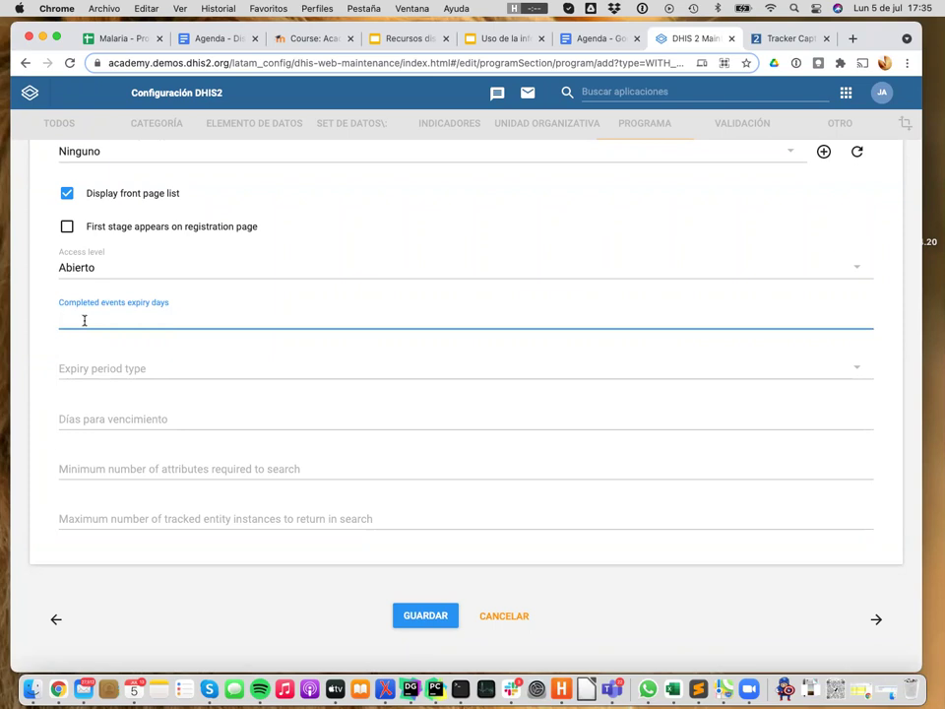
left_click(108, 374)
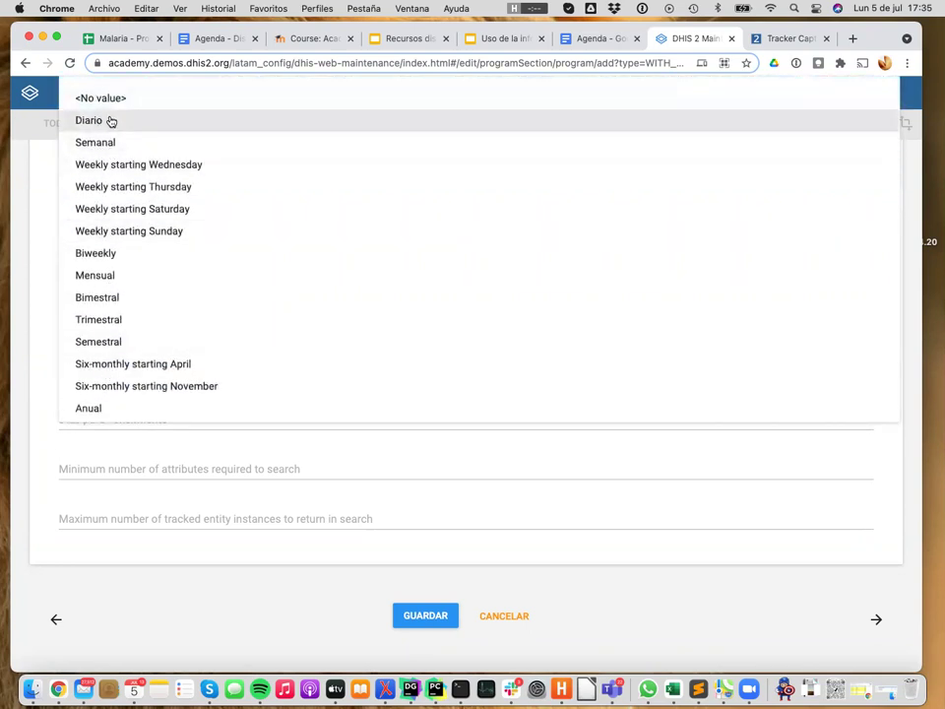
left_click(42, 313)
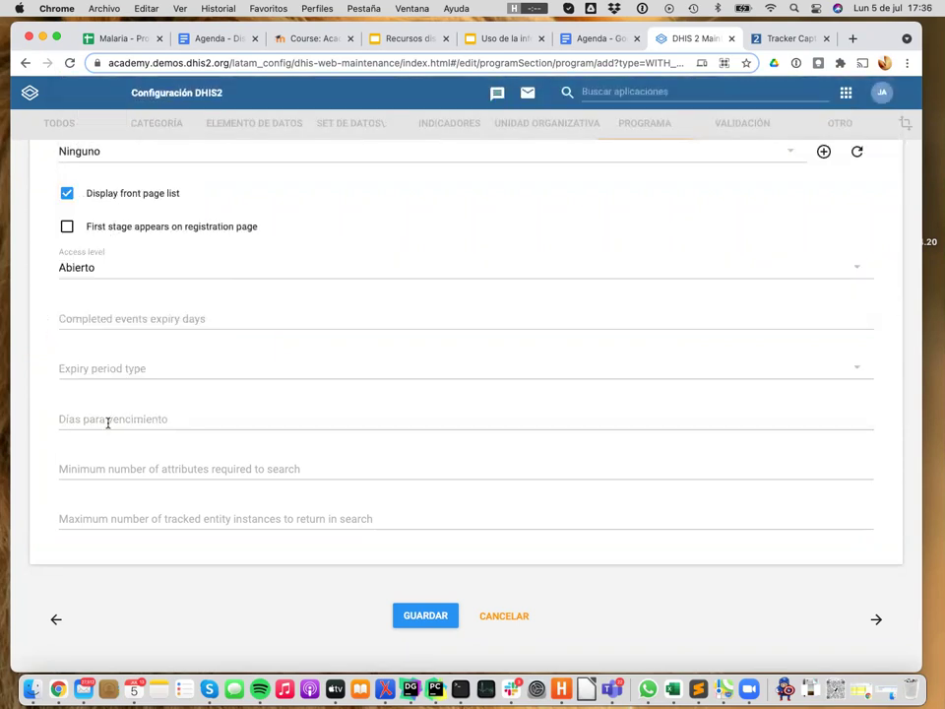
left_click(118, 317)
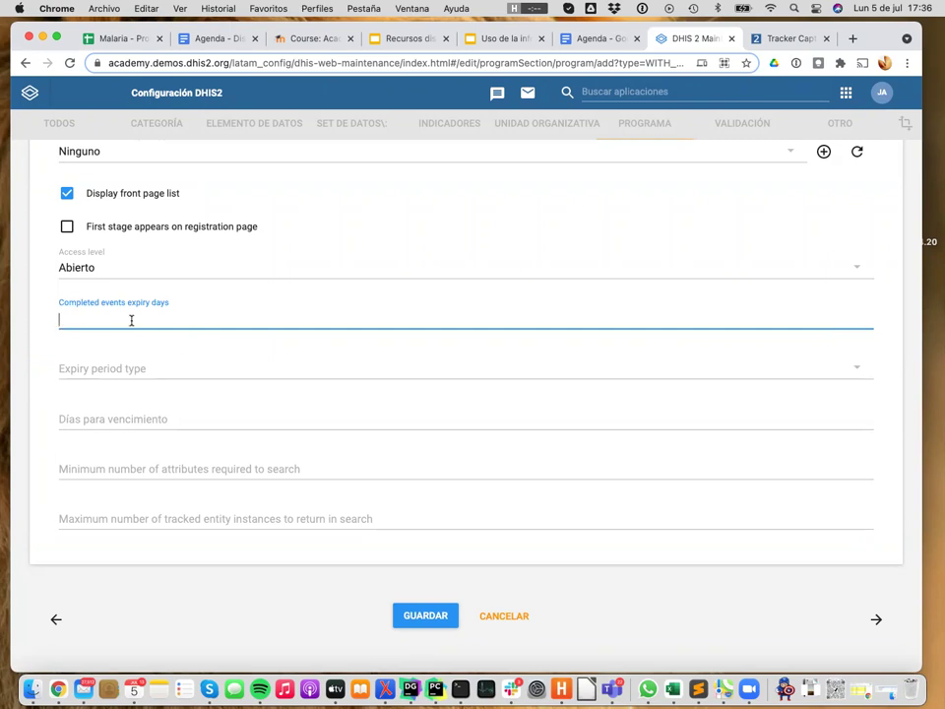
type("3")
left_click(40, 336)
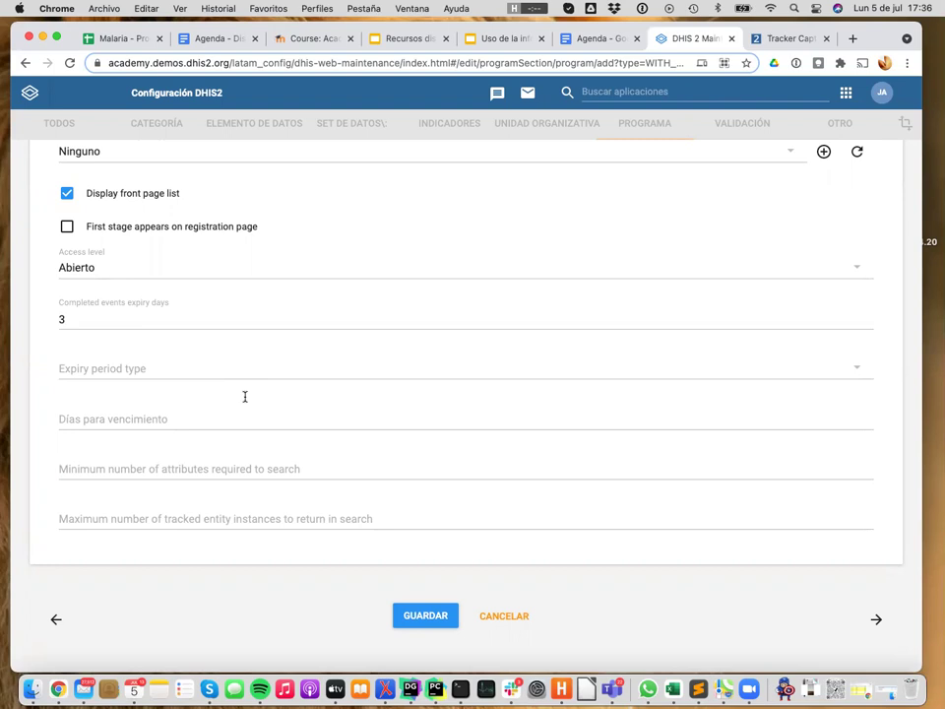
- Set the expiry period type to Mensual and Días para vencimiento to 5
left_click(102, 371)
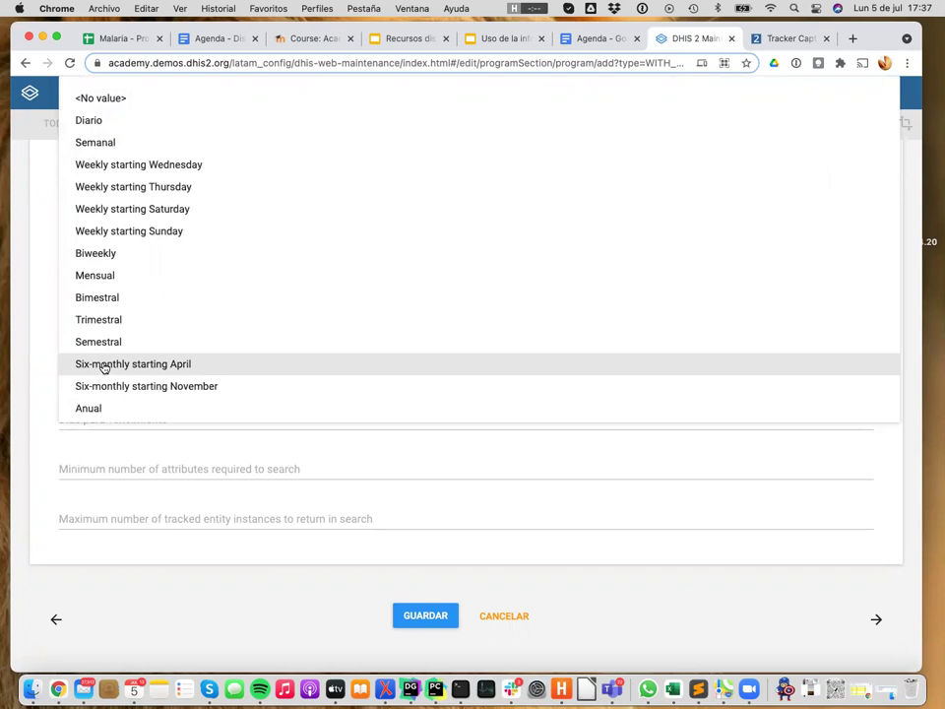
left_click(122, 284)
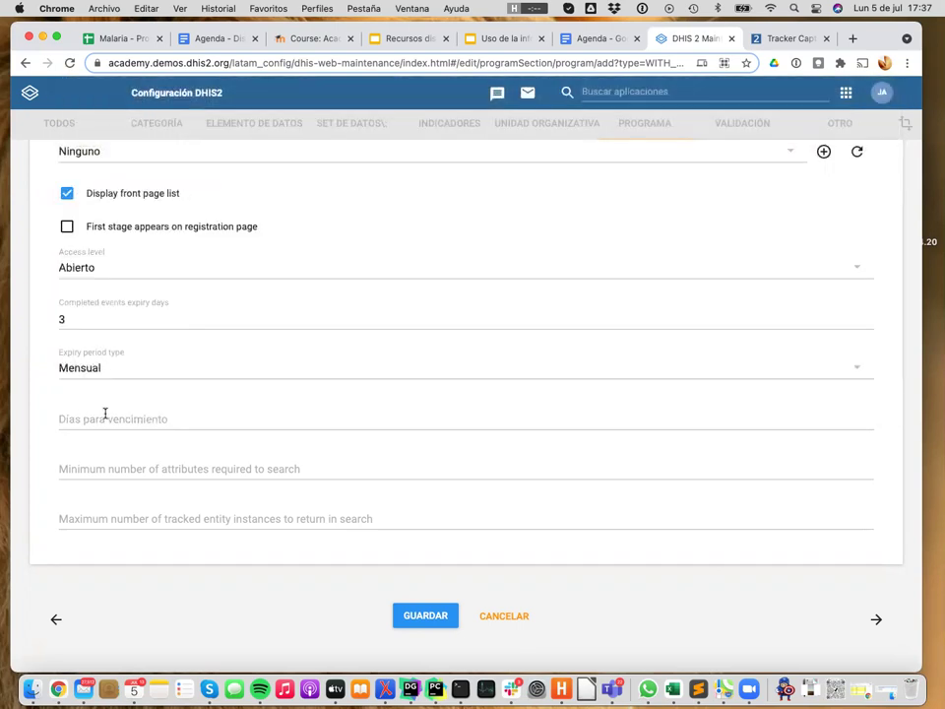
left_click(105, 413)
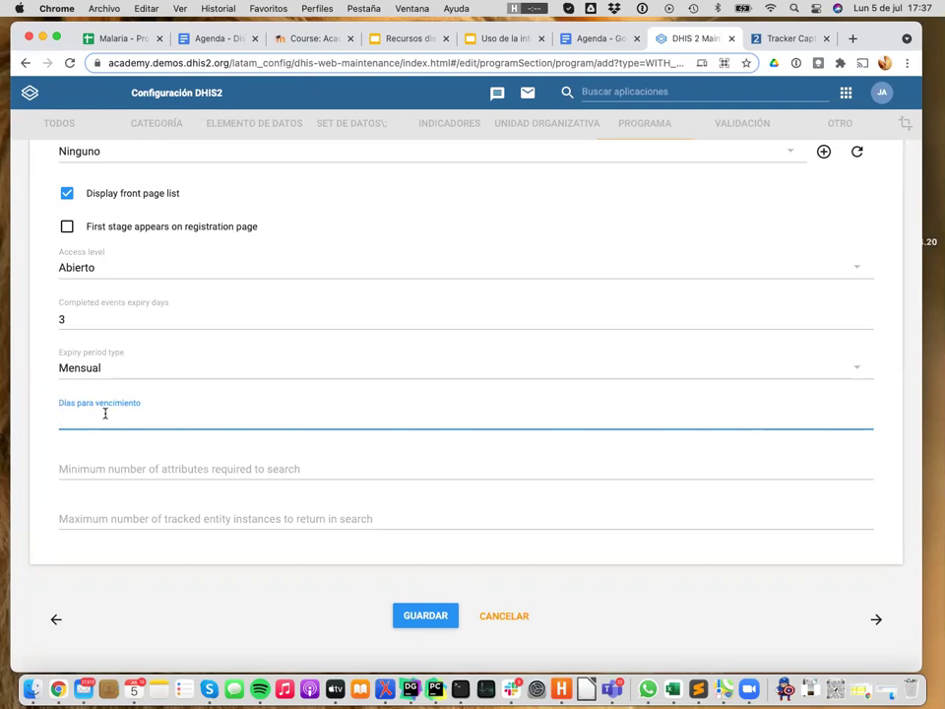
type("5")
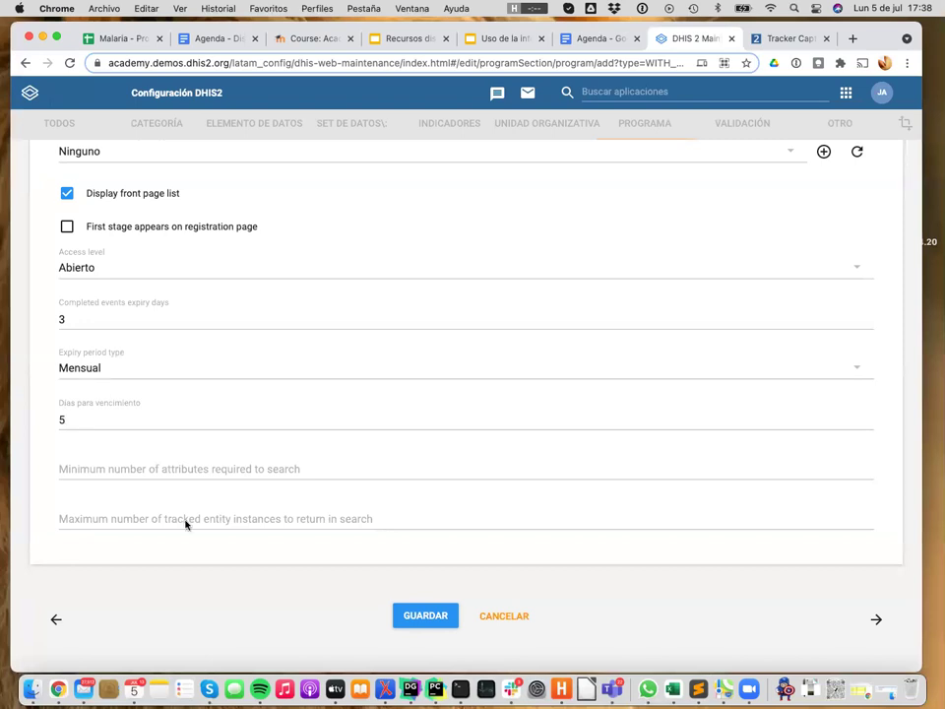
- Set the minimum number of attributes required to search to 2
scroll(185, 524, "up", 1)
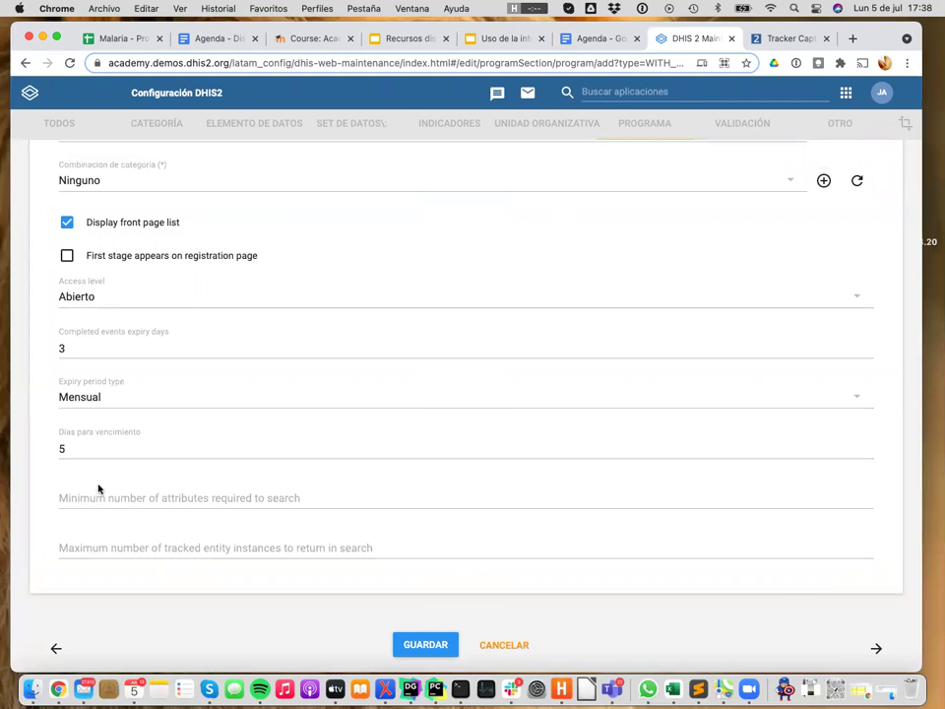
left_click(178, 501)
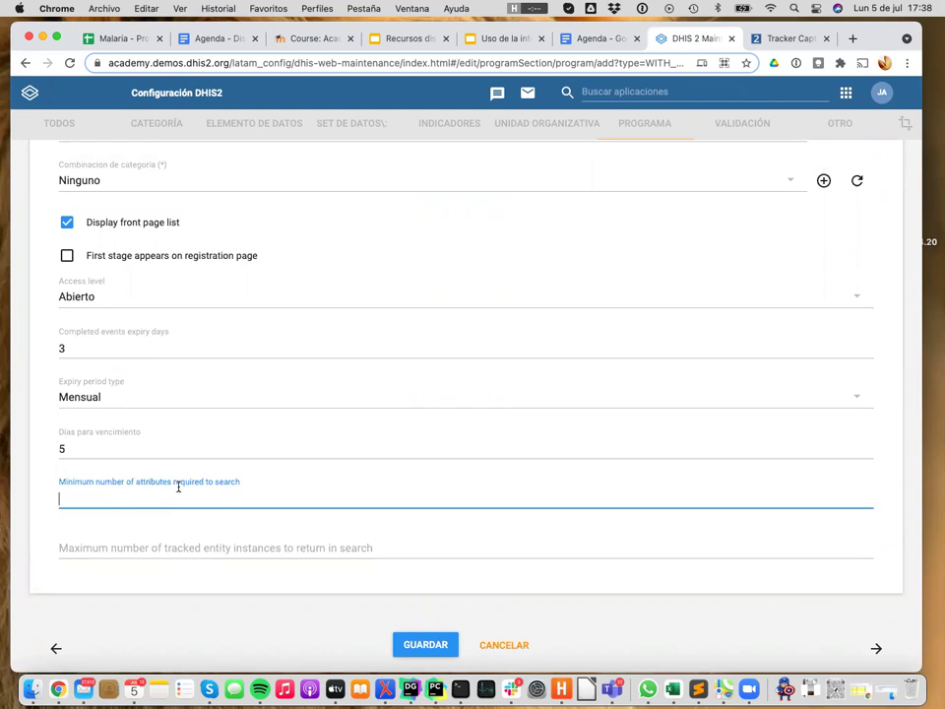
type("22")
key("BackSpace")
left_click(138, 582)
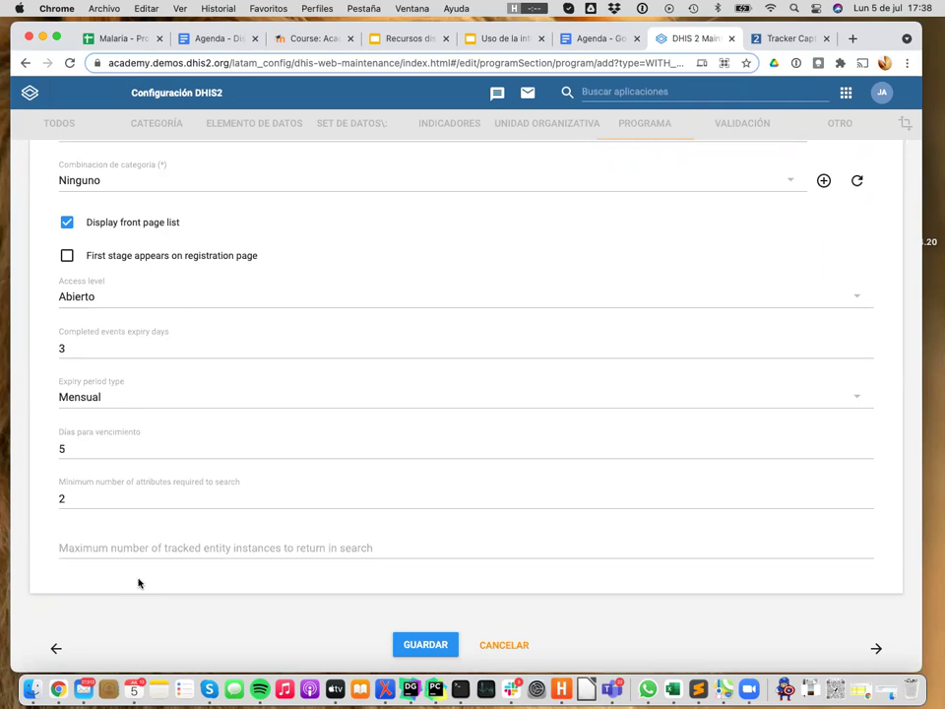
- Change the minimum number of attributes required to search to 1
left_click(102, 497)
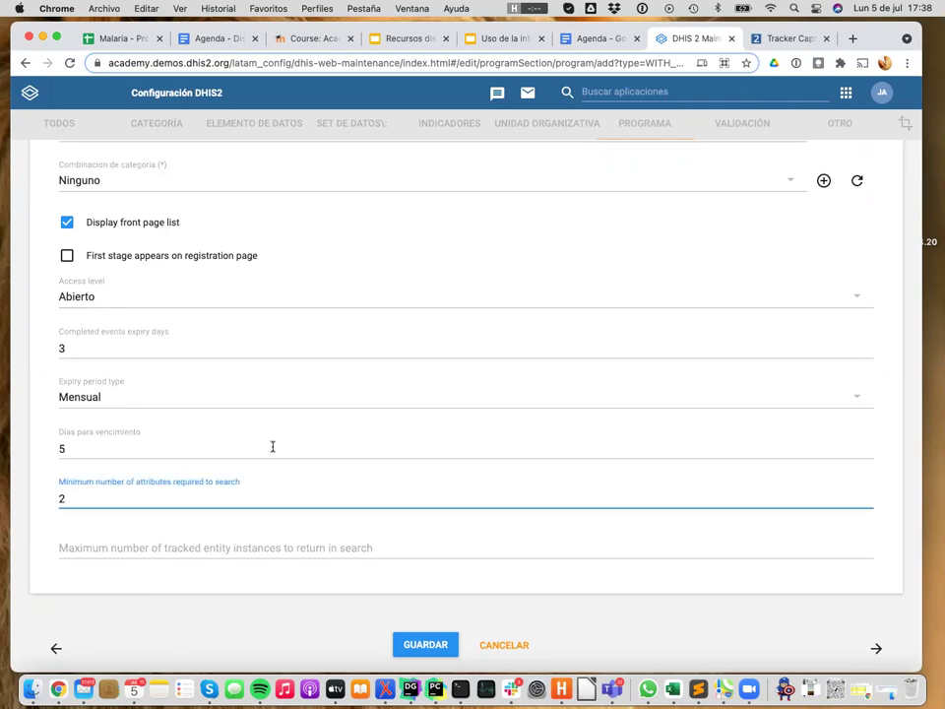
key("BackSpace")
type("1")
scroll(288, 479, "up", 1)
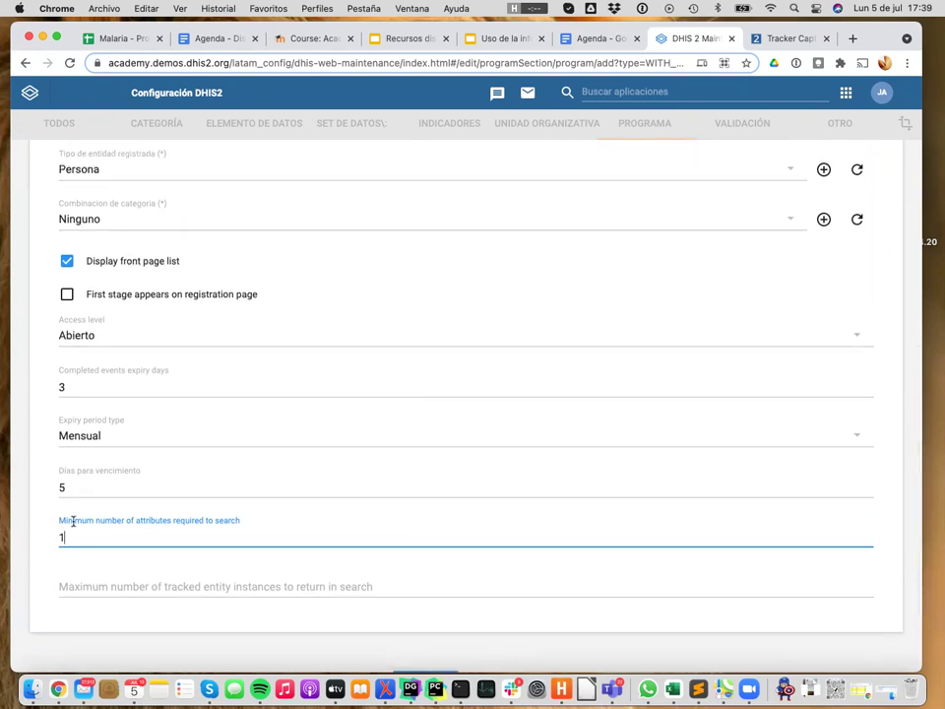
scroll(60, 553, "down", 1)
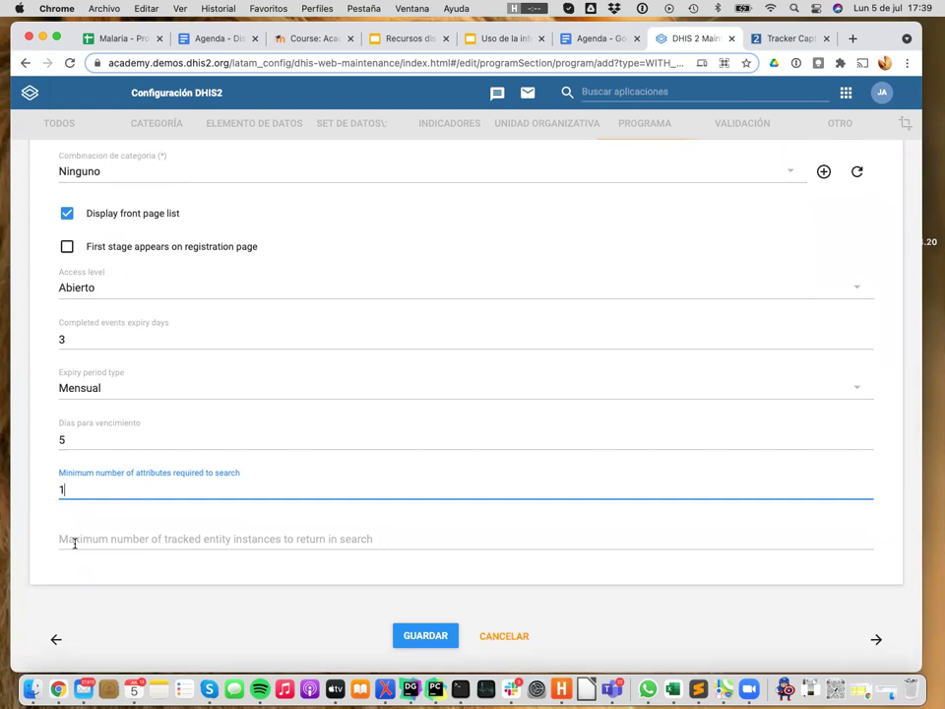
- Set the maximum number of tracked entity instances to return in search to 10
left_click(74, 542)
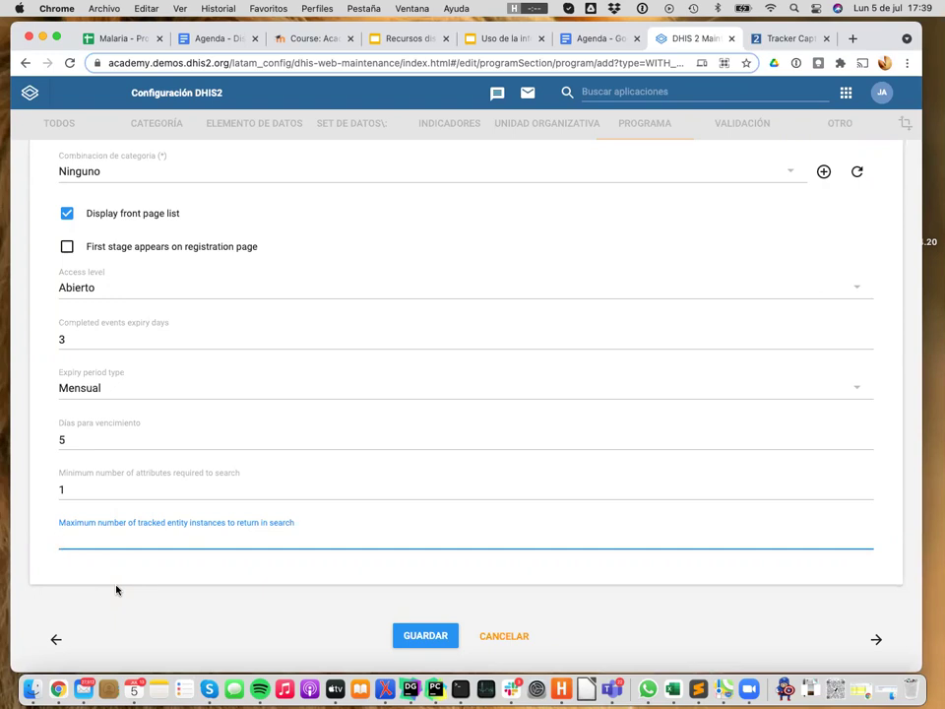
type("10")
left_click(76, 482)
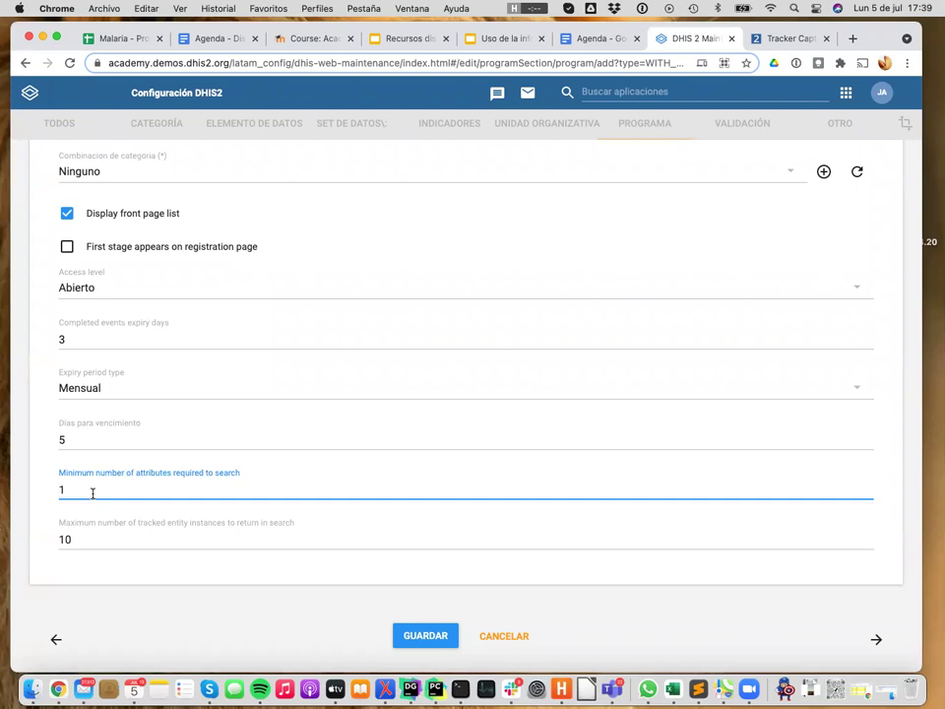
left_click(73, 542)
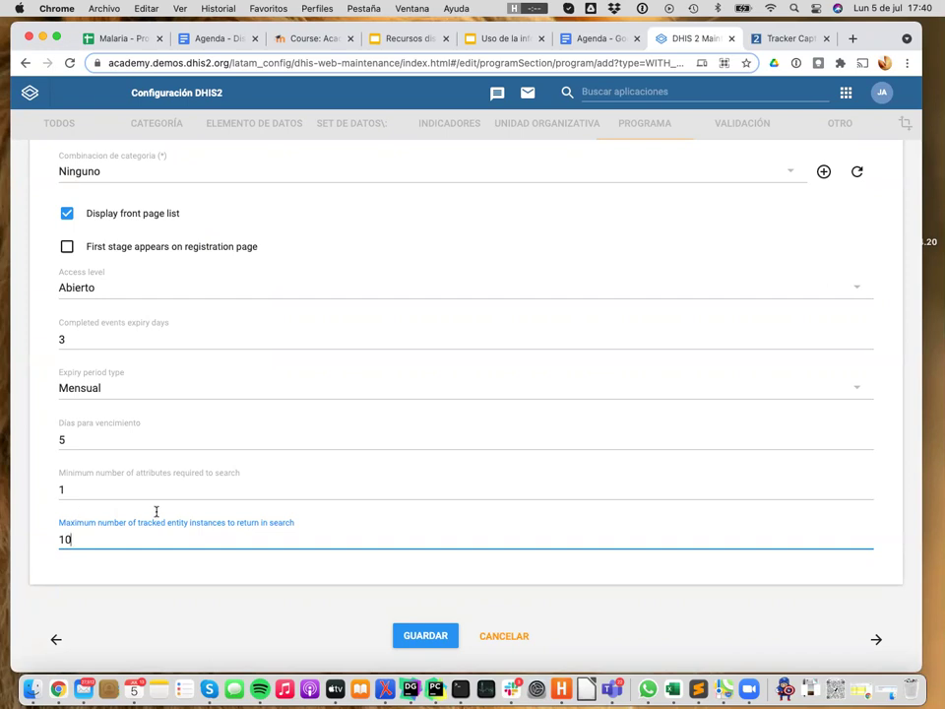
- Go to the Enrollment details stage of the malaria tracker program's configuration
scroll(157, 511, "up", 10)
scroll(172, 522, "up", 2)
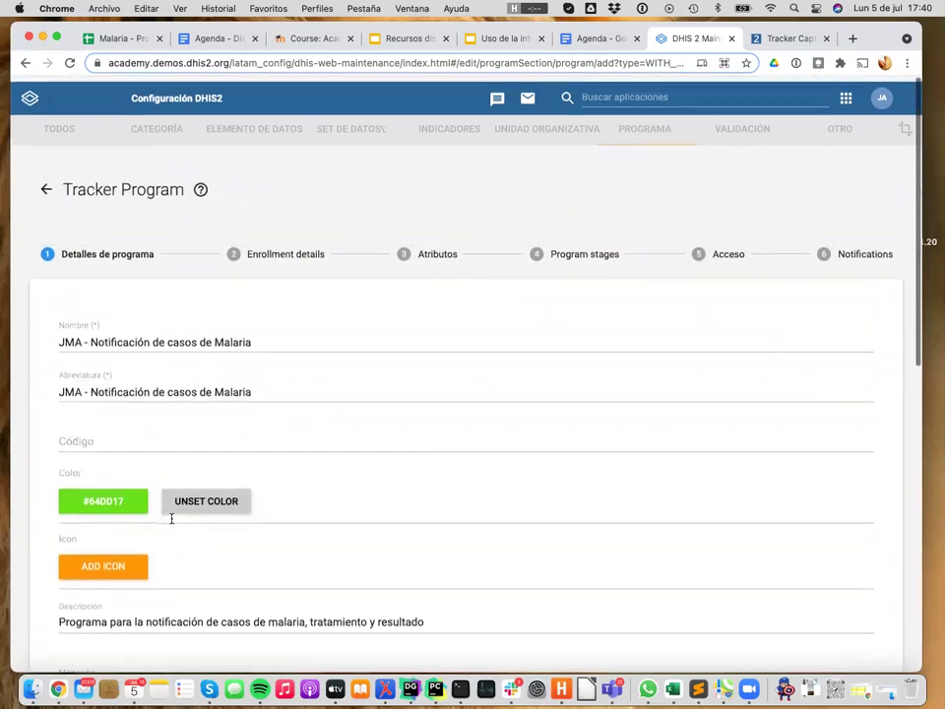
left_click(293, 244)
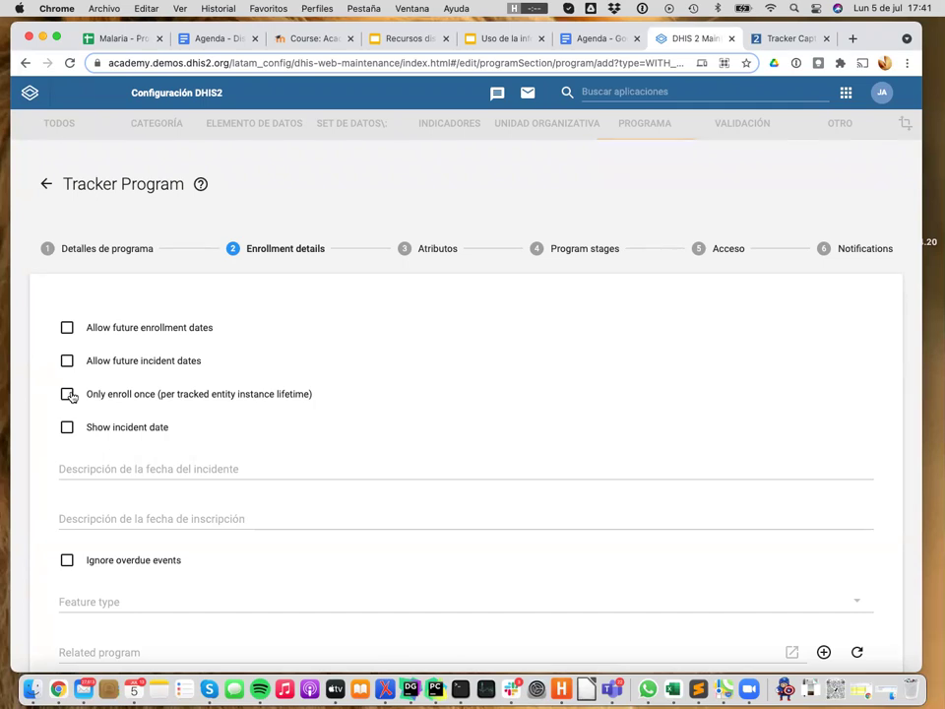
left_click(68, 395)
left_click(69, 396)
scroll(66, 434, "down", 2)
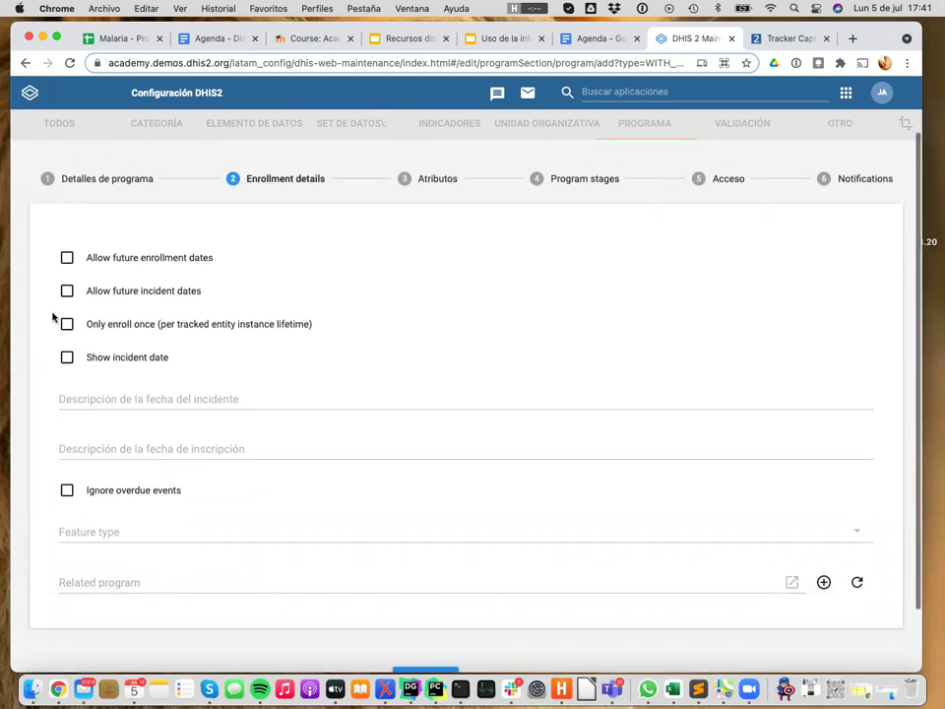
left_click(66, 359)
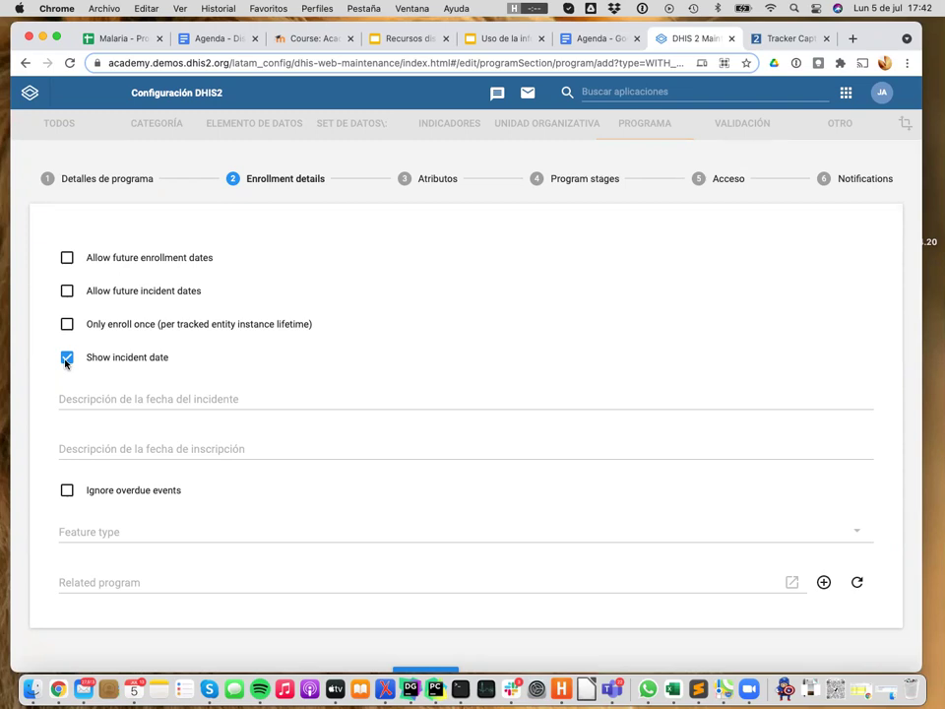
left_click(66, 358)
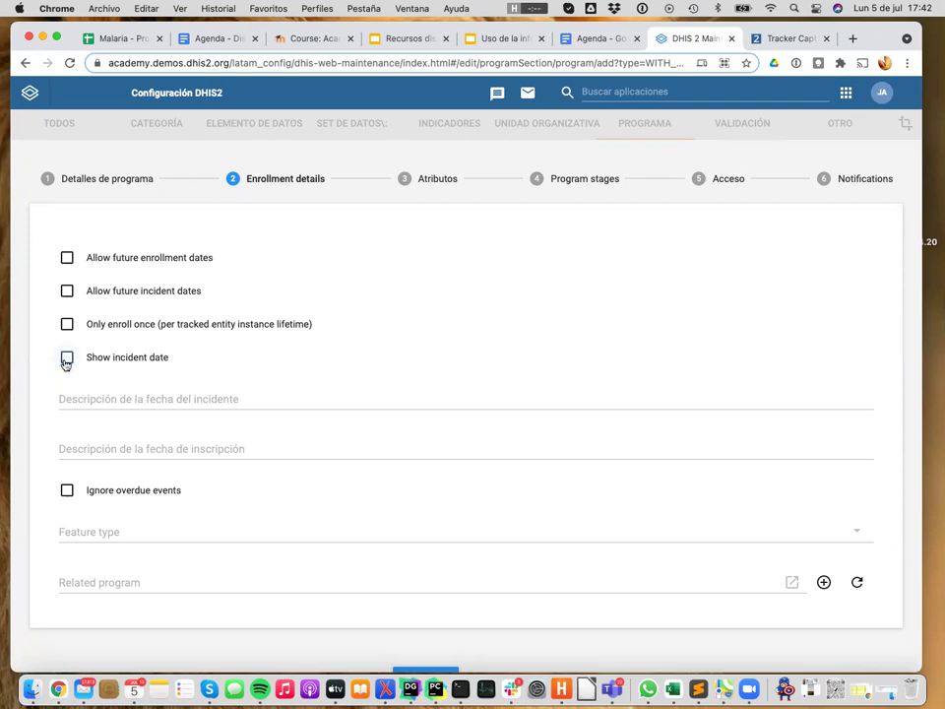
left_click(107, 396)
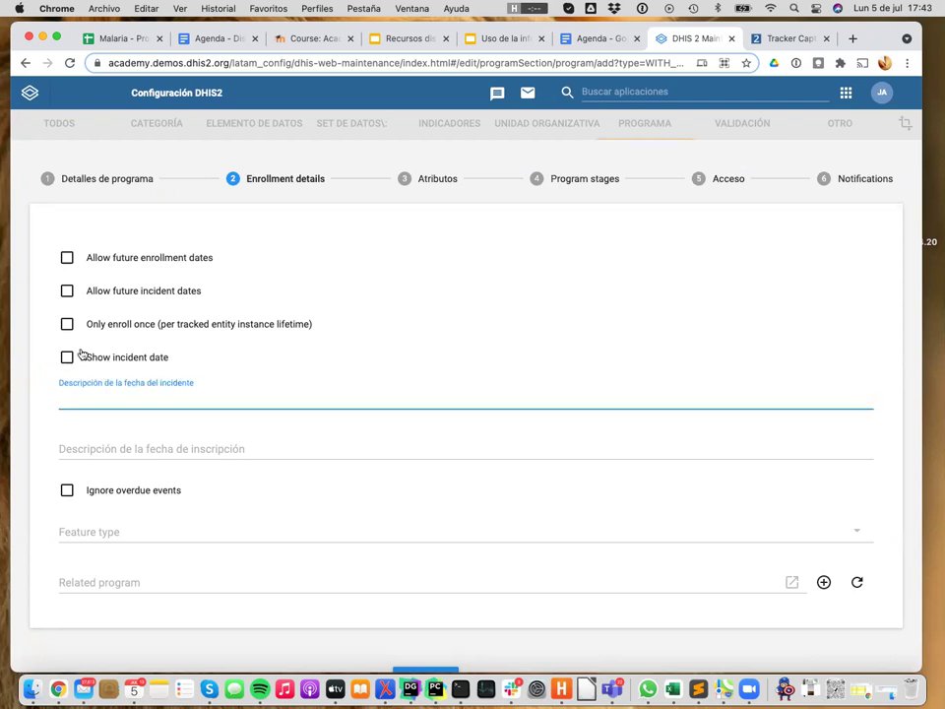
- Check the program plan in Excel, return to DHIS2 Maintenance and set the enrollment date description to "Fecha de notificación"
left_click(97, 448)
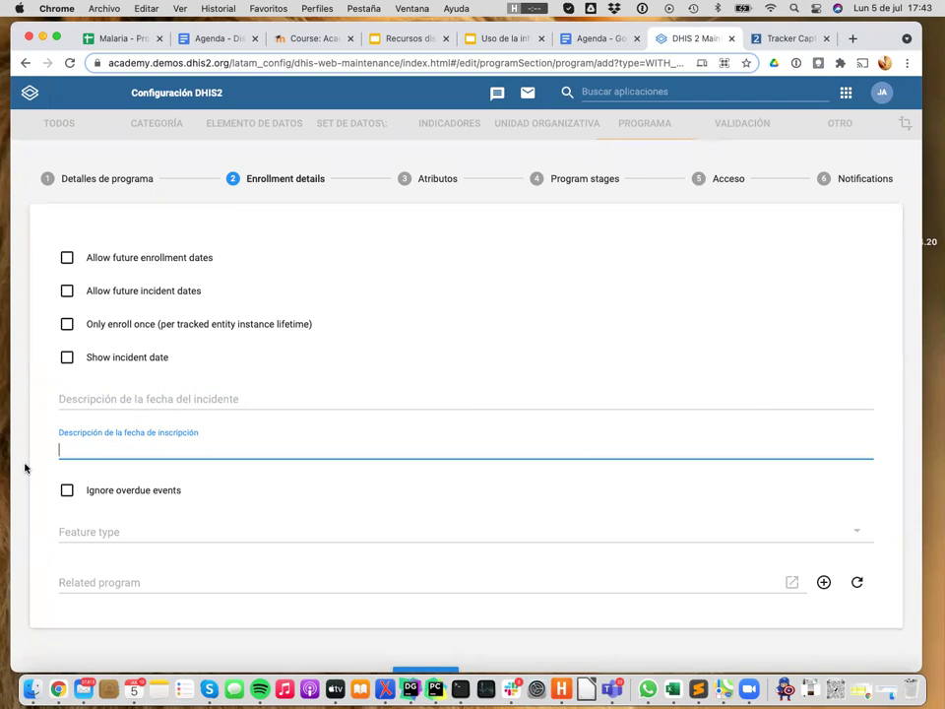
left_click(673, 689)
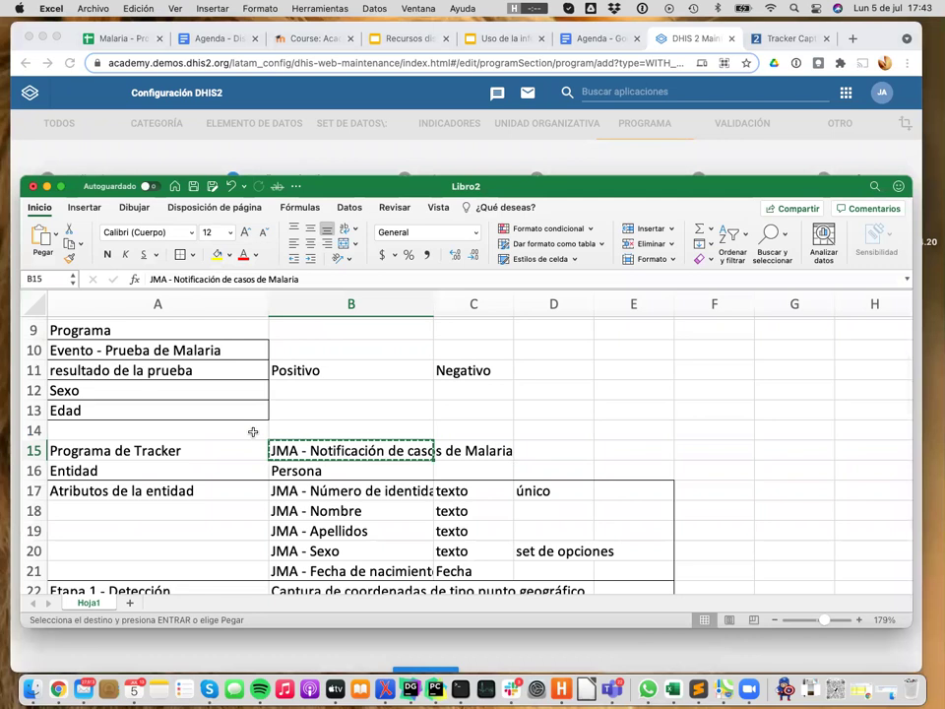
key("Escape")
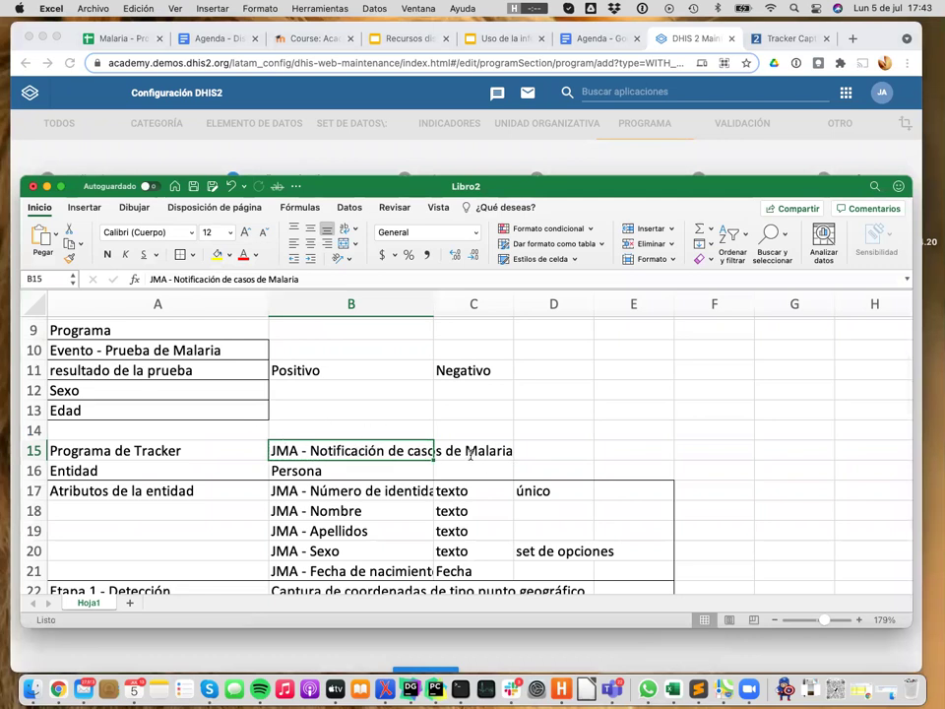
key("super+Tab")
type("Fec")
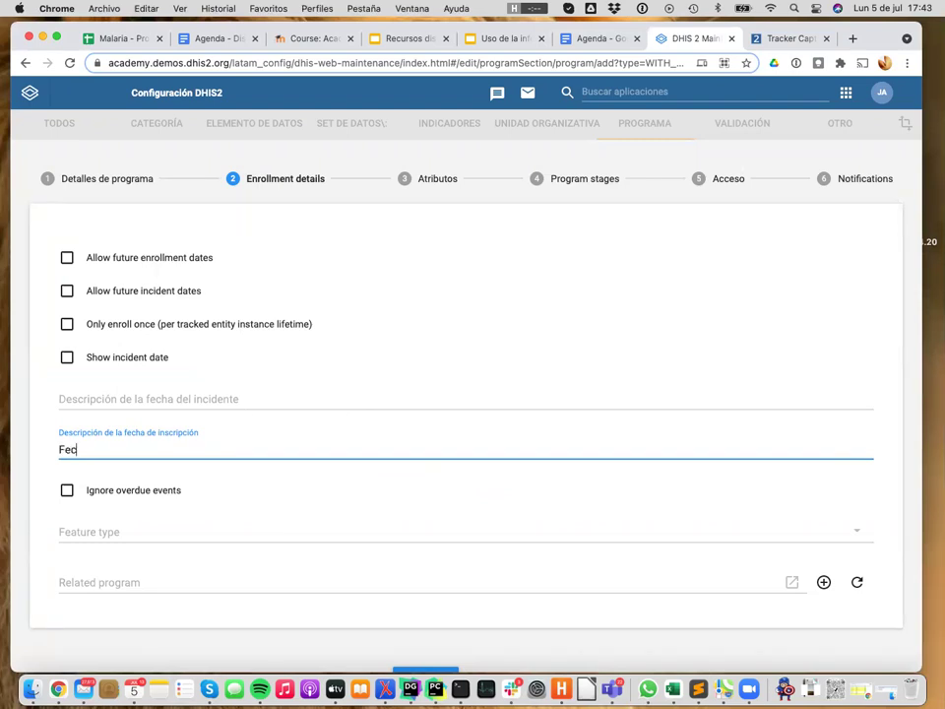
type("ha de notificación")
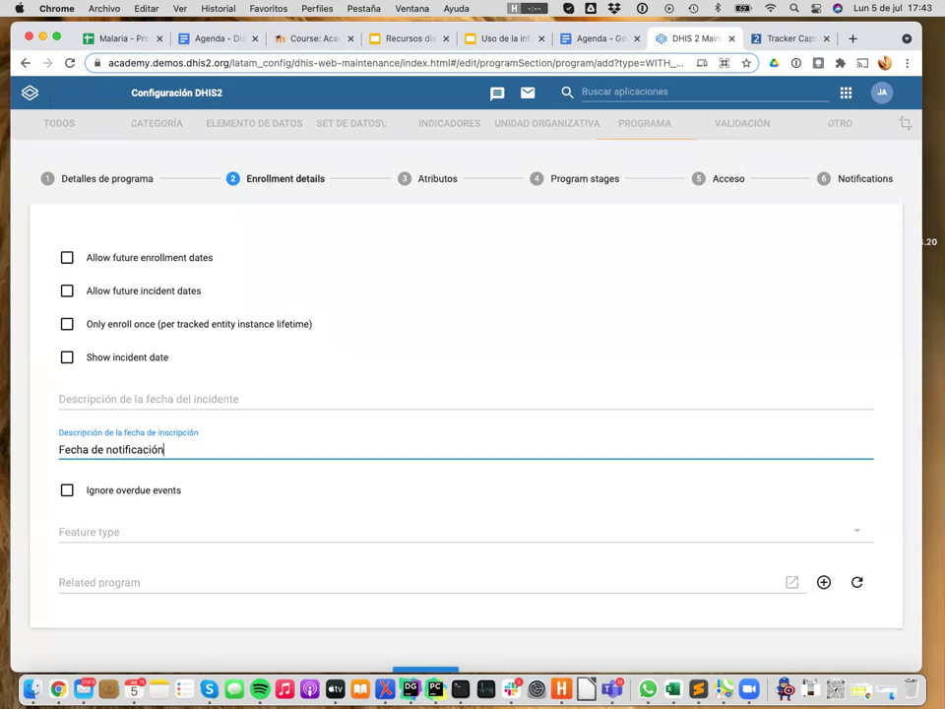
- Set the enrollment feature type to Punto and review the related program options without choosing one
left_click(81, 534)
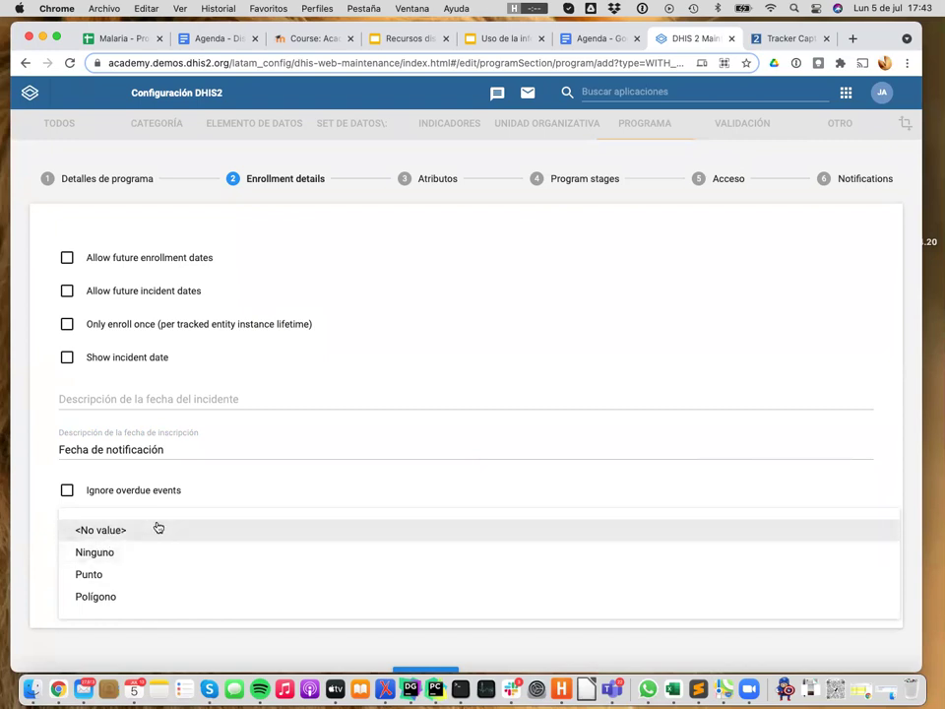
left_click(114, 577)
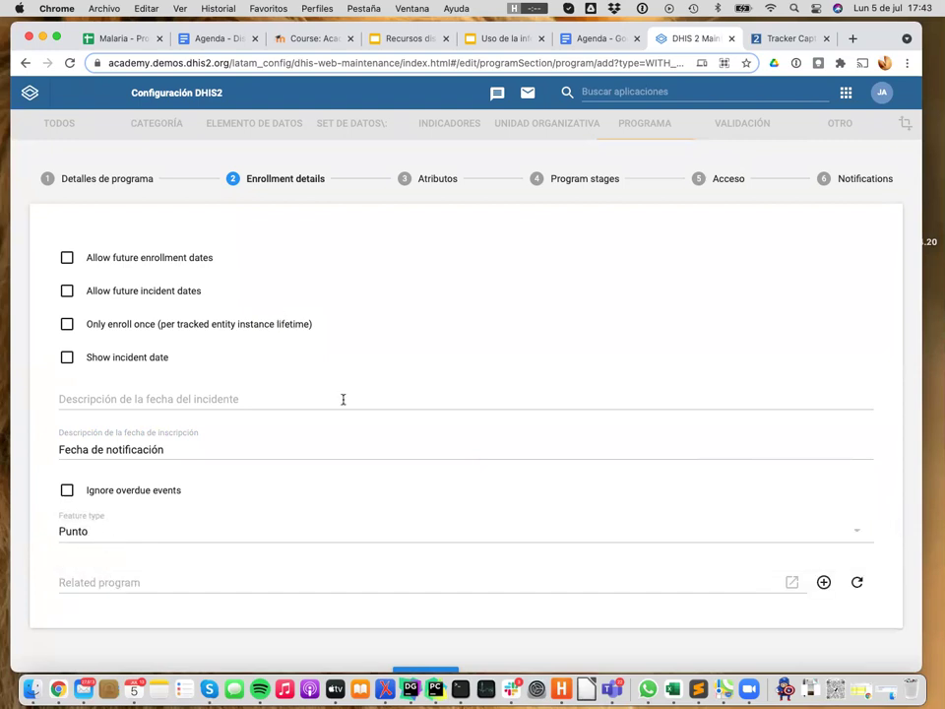
left_click(88, 586)
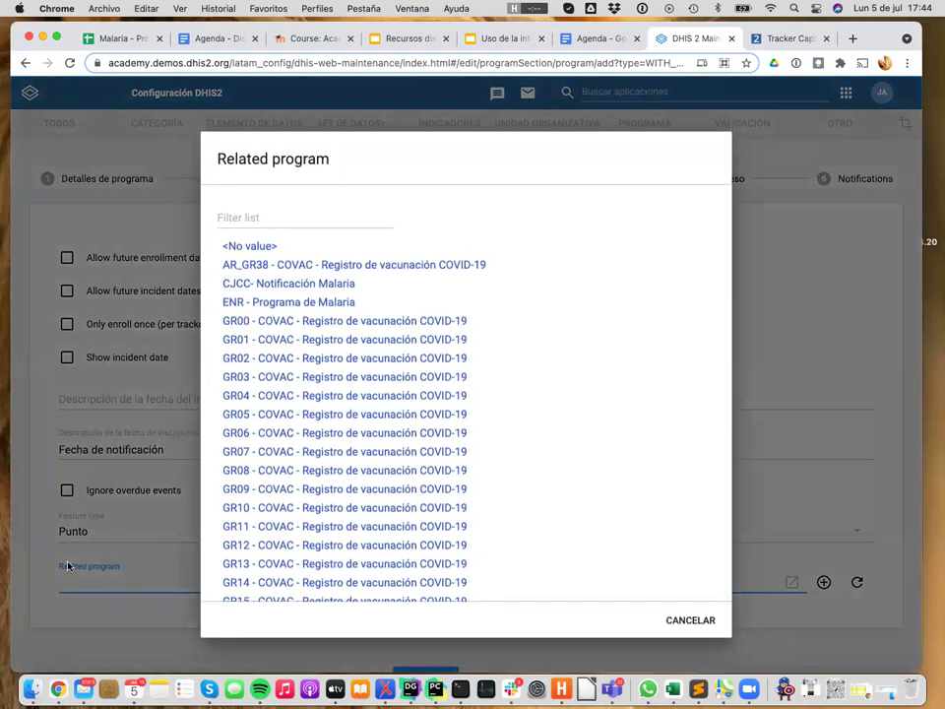
left_click(150, 593)
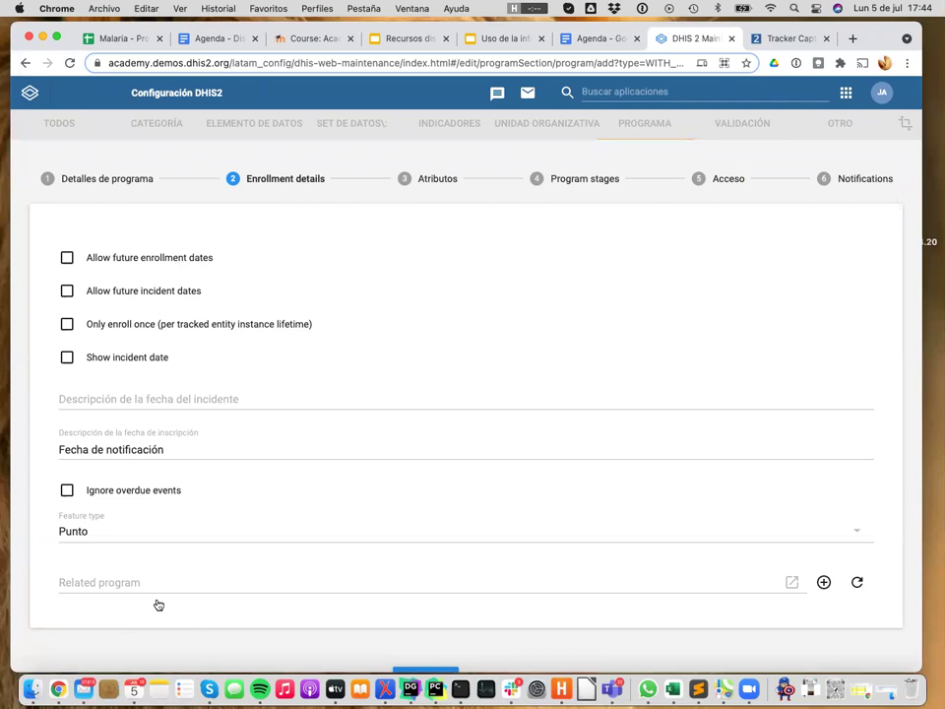
- Go to the Atributos stage and show the attributes assigned to the program with their display and search options
left_click(429, 180)
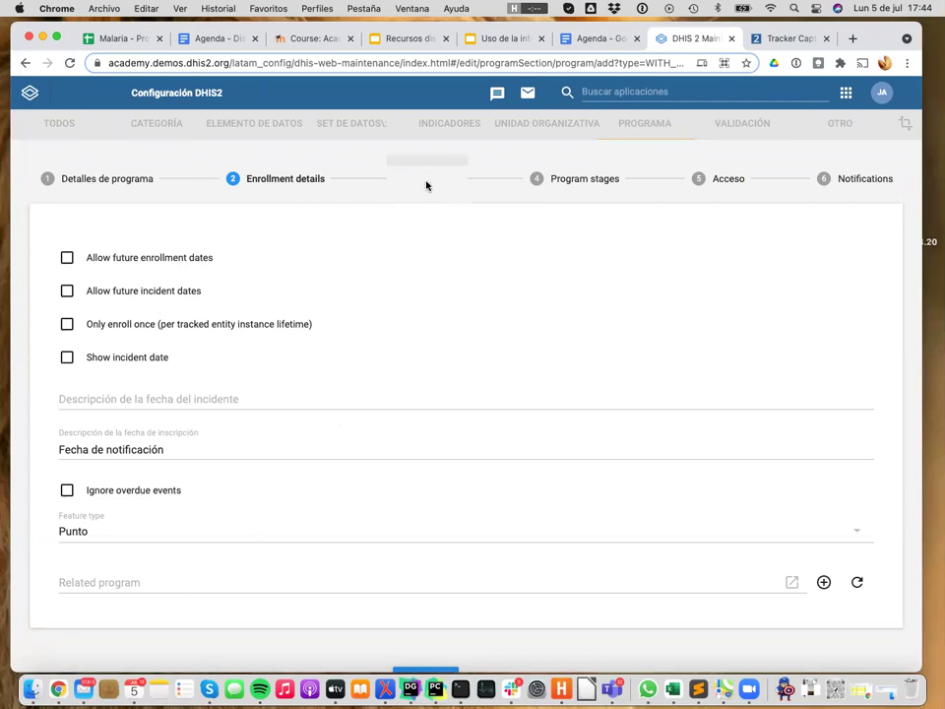
scroll(460, 562, "down", 1)
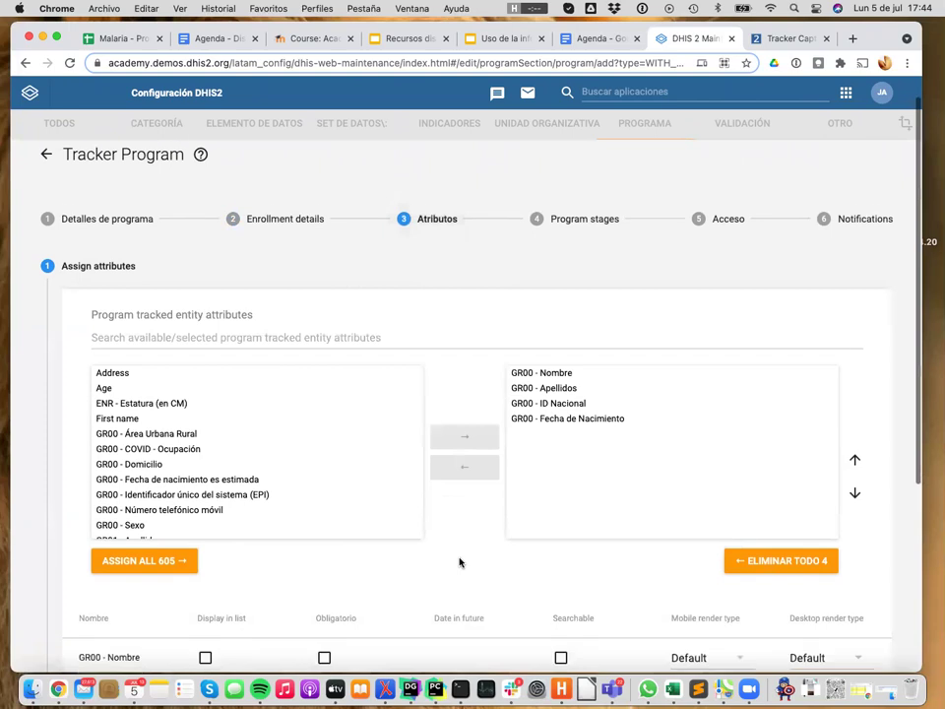
scroll(459, 562, "down", 2)
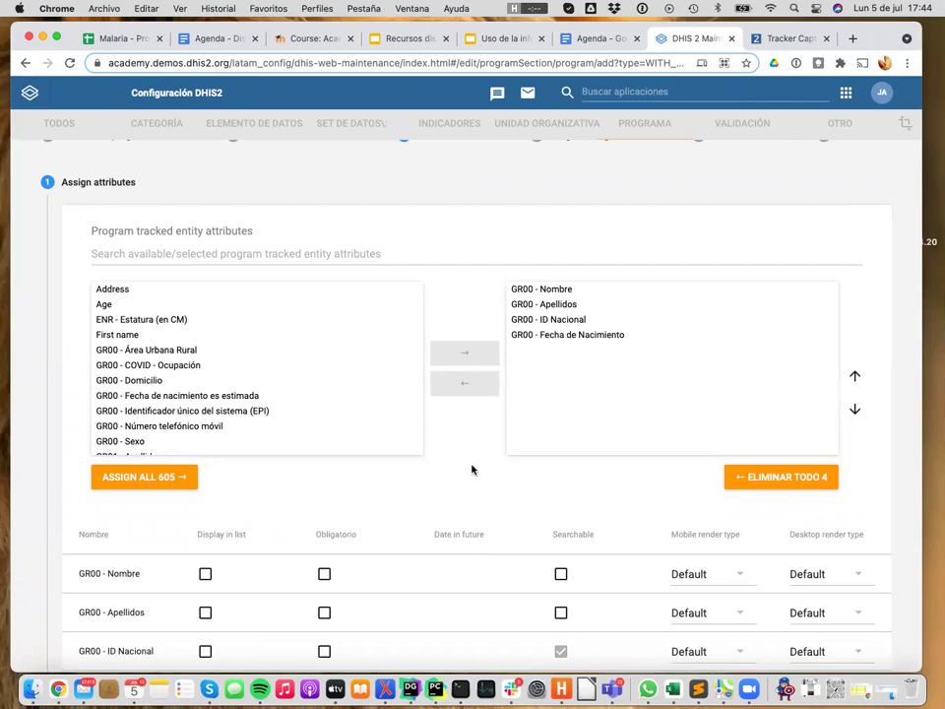
- Make GR00 - Nombre and GR00 - Apellidos searchable and mark all four assigned attributes as mandatory
scroll(473, 469, "down", 5)
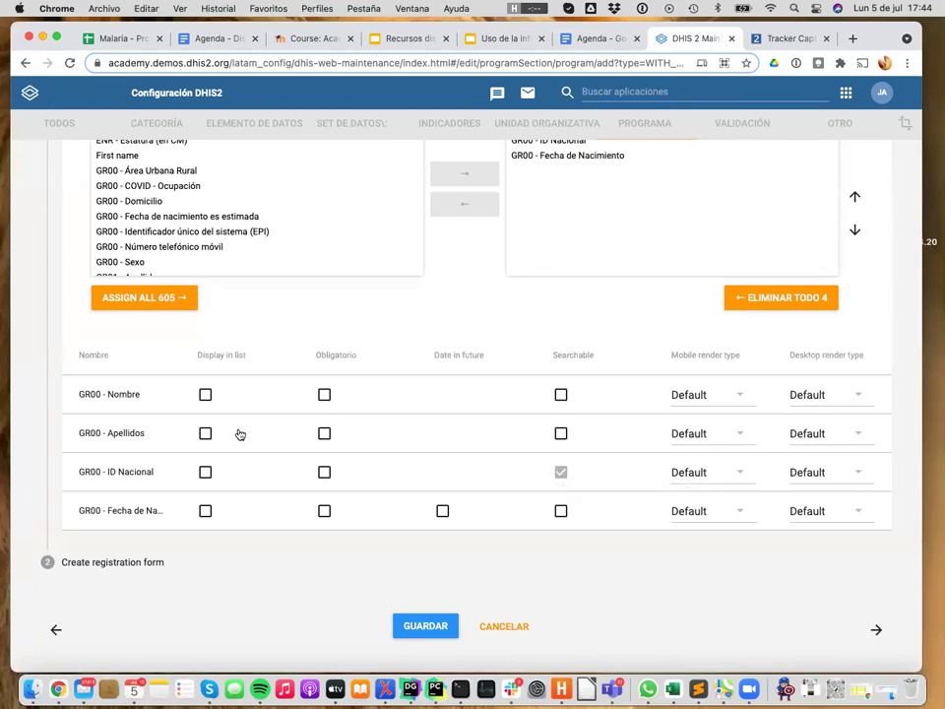
left_click(561, 434)
left_click(560, 396)
left_click(324, 395)
left_click(325, 435)
left_click(325, 475)
left_click(326, 512)
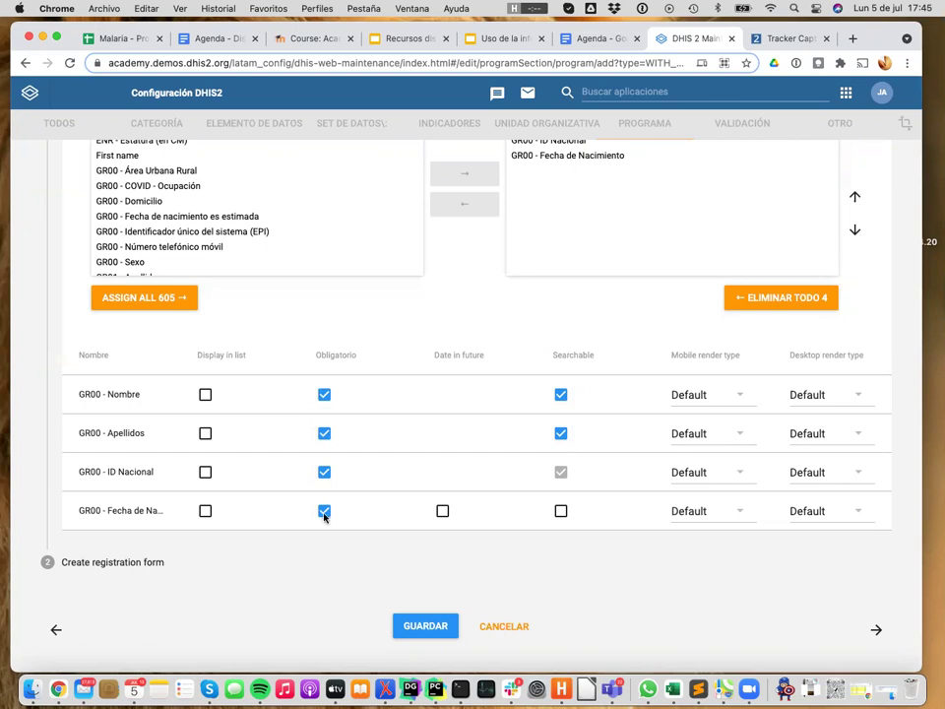
- Set all four assigned attributes, Nombre, Apellidos, ID Nacional and Fecha de Nacimiento, to display in the list
left_click(204, 396)
left_click(205, 434)
left_click(206, 473)
left_click(205, 511)
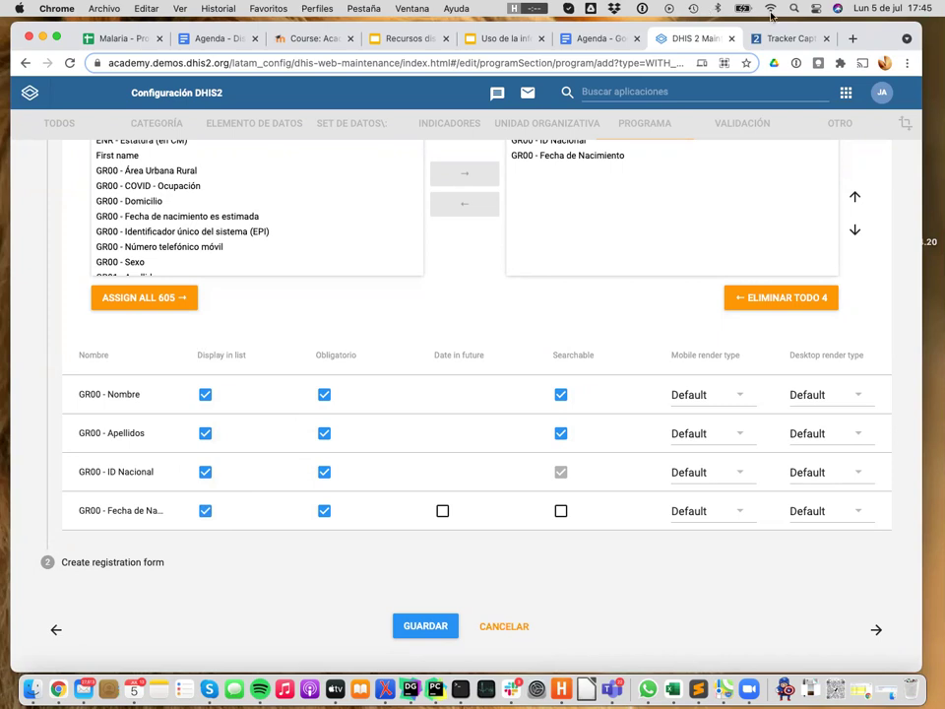
- Switch to Tracker Capture and add the Date of birth and Sex columns to the malaria case list
left_click(780, 39)
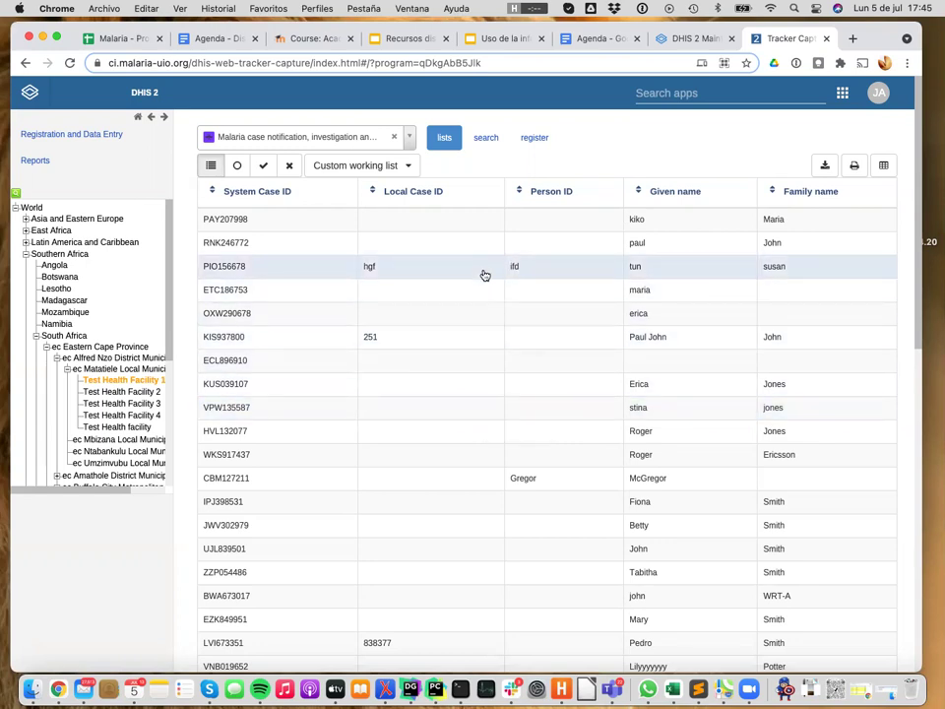
left_click(884, 167)
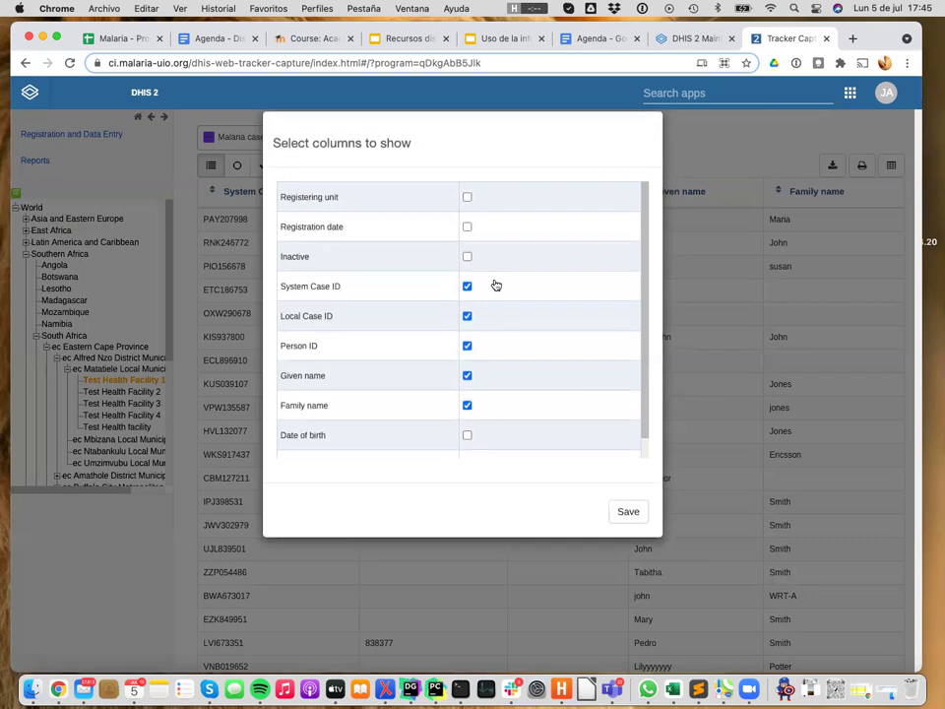
scroll(497, 285, "down", 1)
scroll(496, 285, "up", 1)
scroll(496, 285, "down", 1)
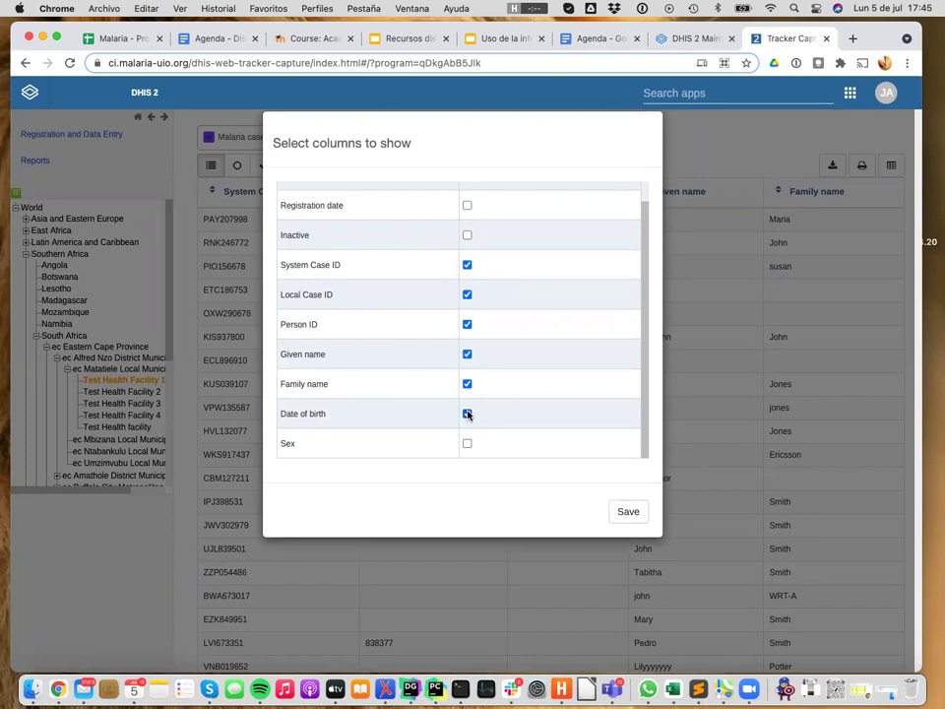
left_click(467, 444)
left_click(626, 511)
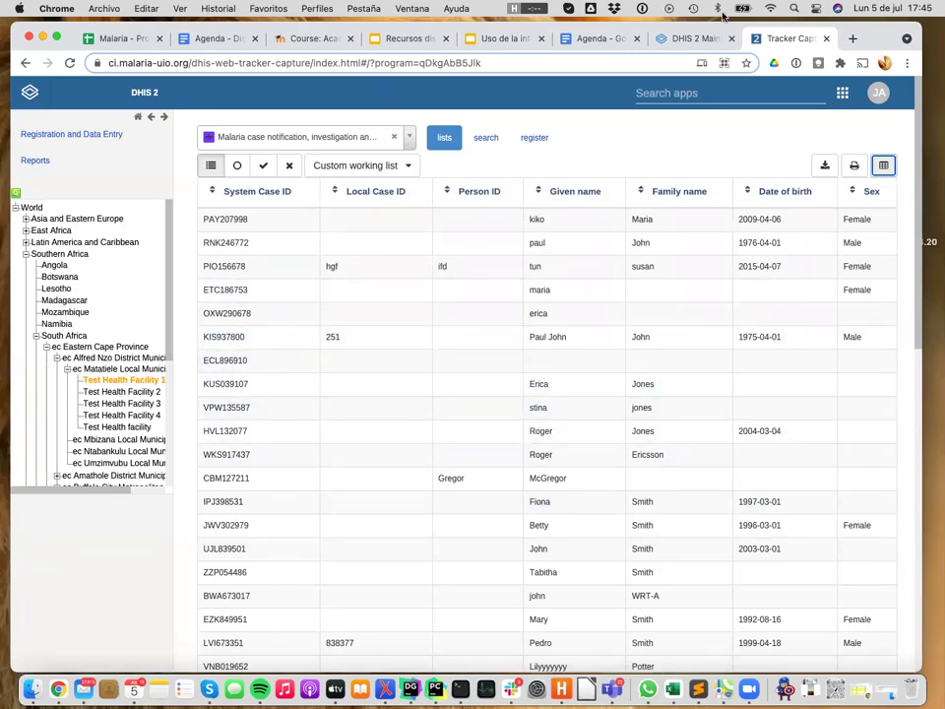
- Return to the DHIS2 Maintenance app and assign the GR00 - Sexo attribute to the tracker program
left_click(696, 38)
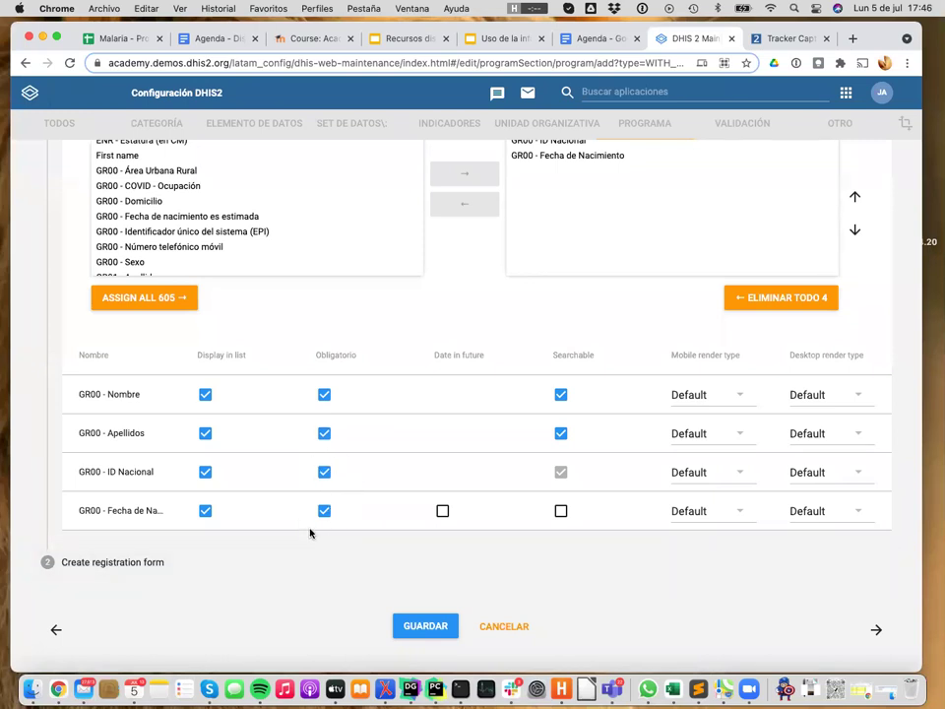
scroll(363, 550, "up", 5)
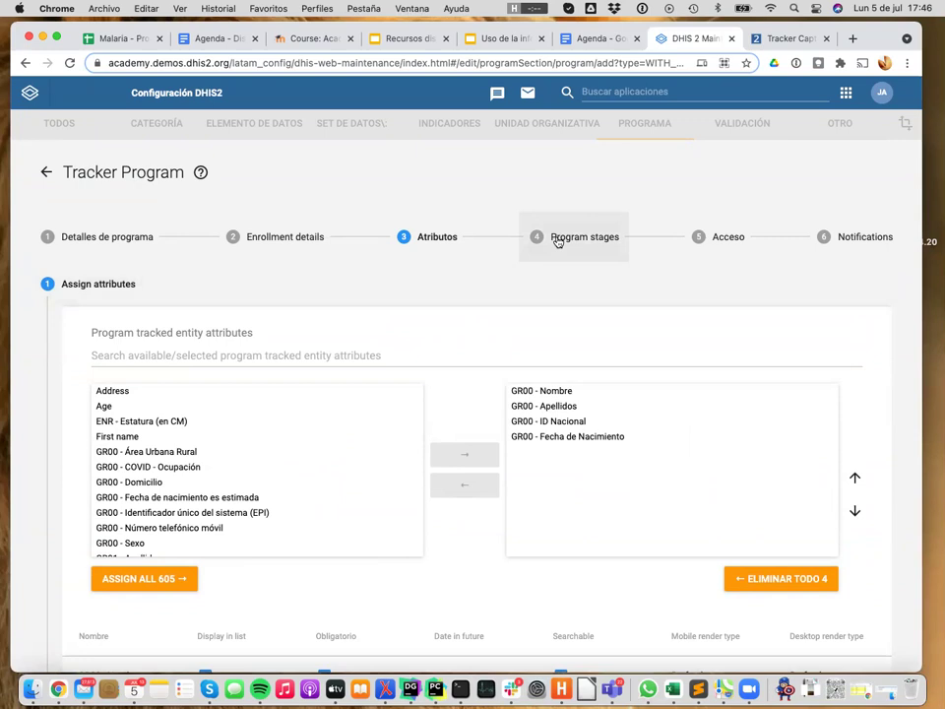
left_click(119, 544)
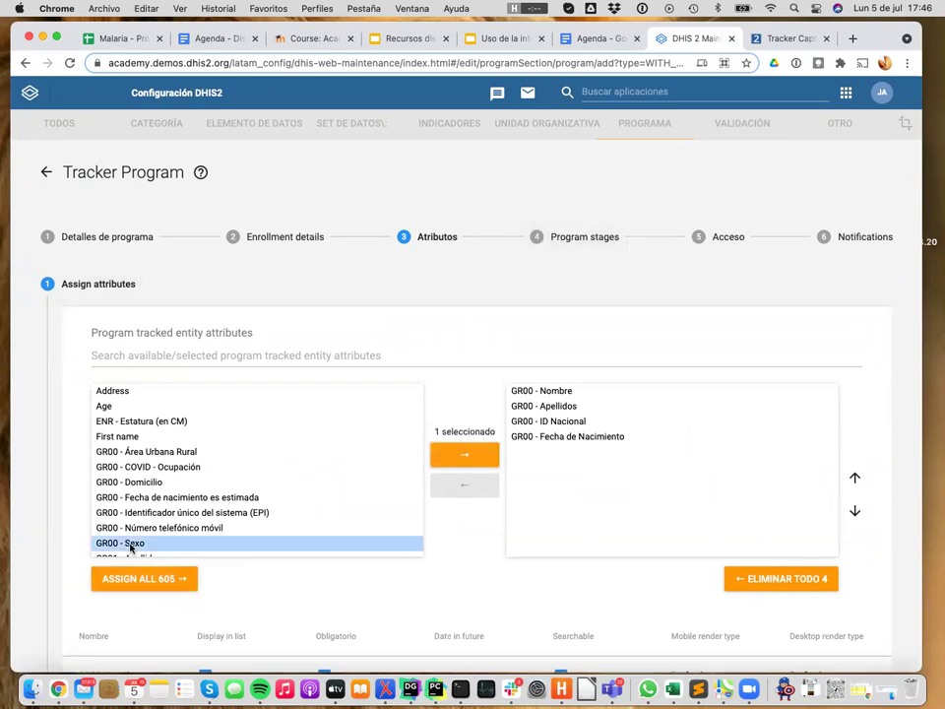
left_click(455, 458)
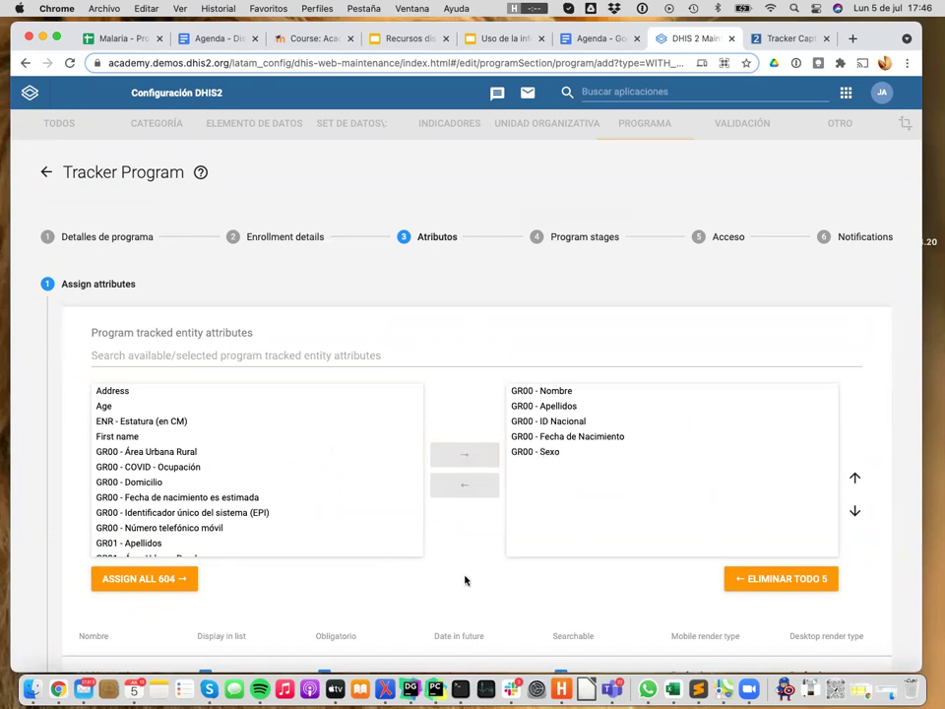
- Switch to Excel and review the planned entity attributes from identity number to date of birth in rows 17 to 21
left_click(672, 689)
scroll(393, 476, "down", 3)
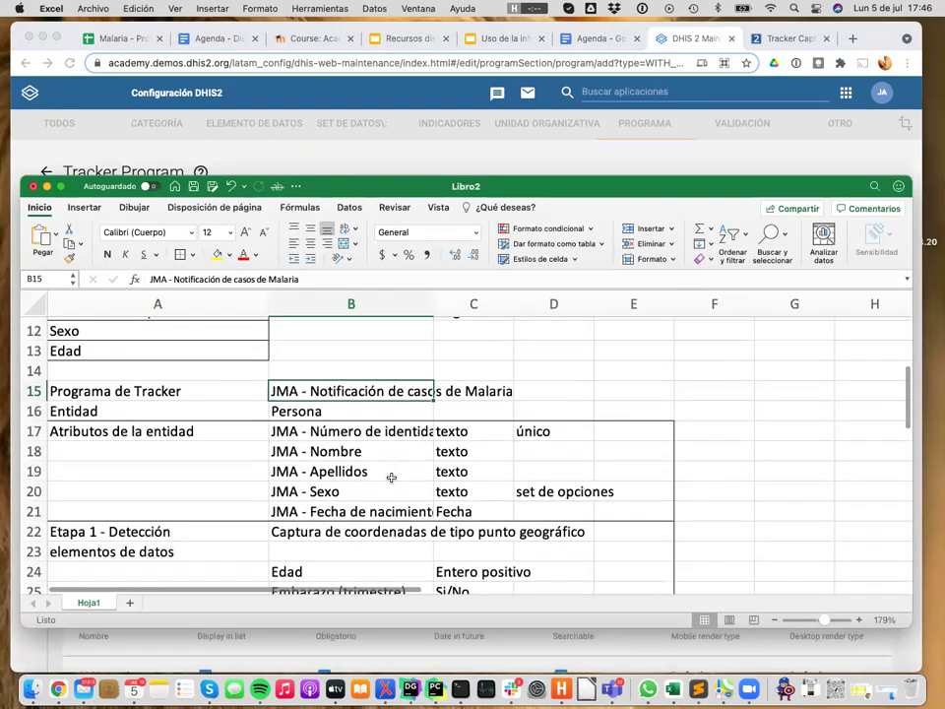
left_click(308, 434)
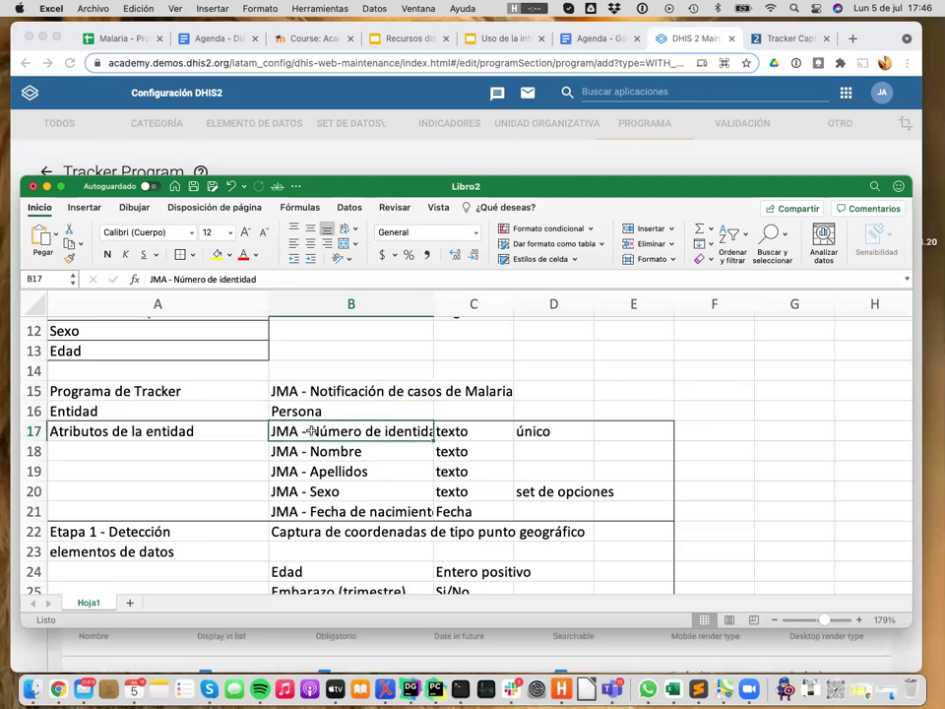
left_click(300, 454)
left_click(311, 474)
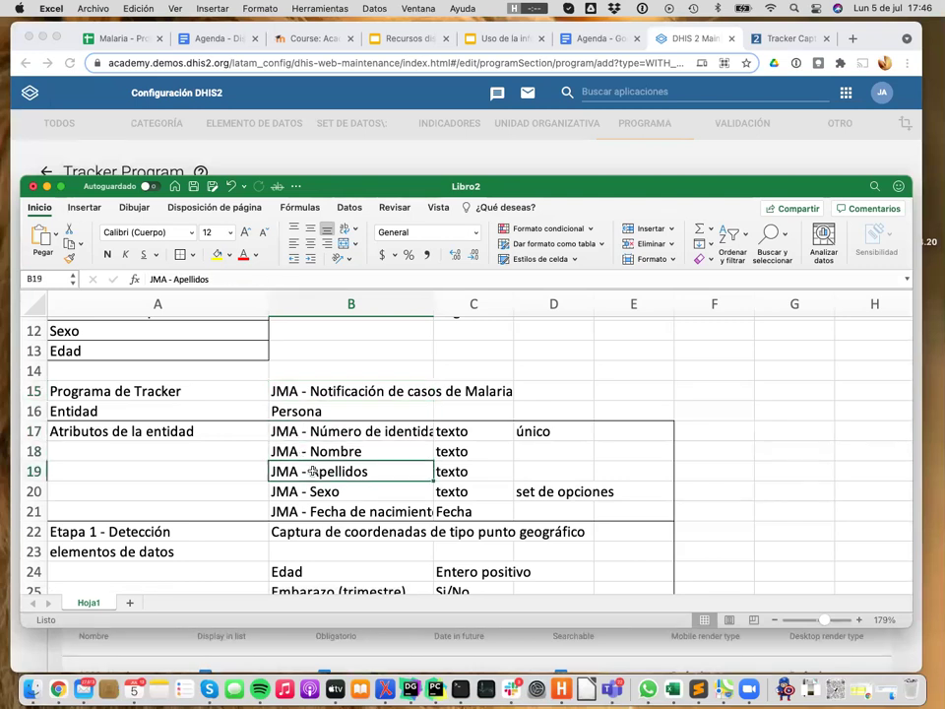
left_click(311, 492)
left_click(313, 511)
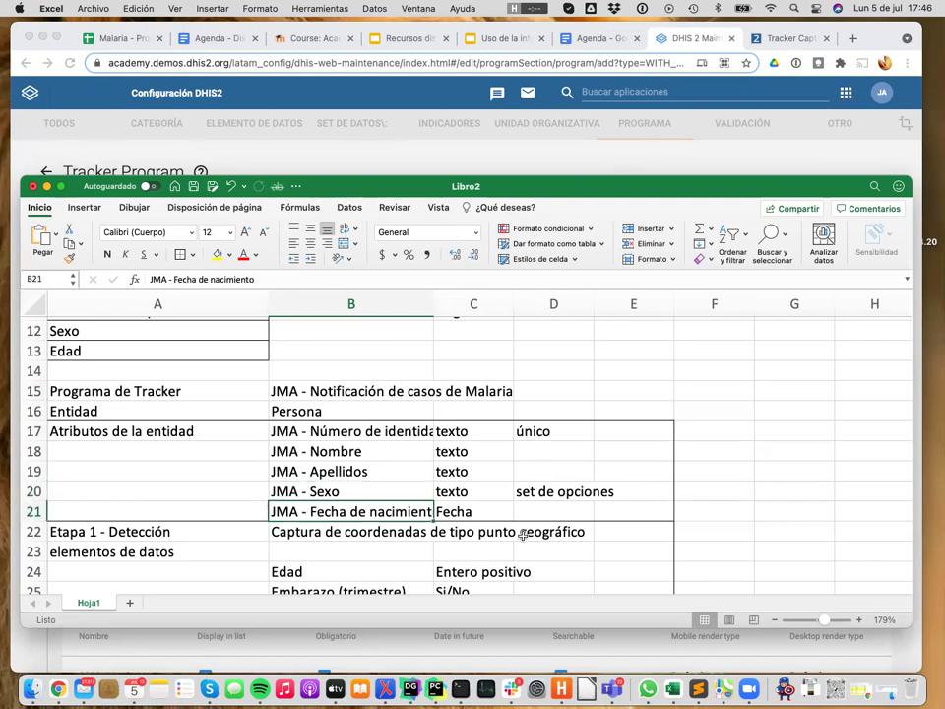
- Return to the tracker program in Chrome and start adding a new program stage
left_click(678, 47)
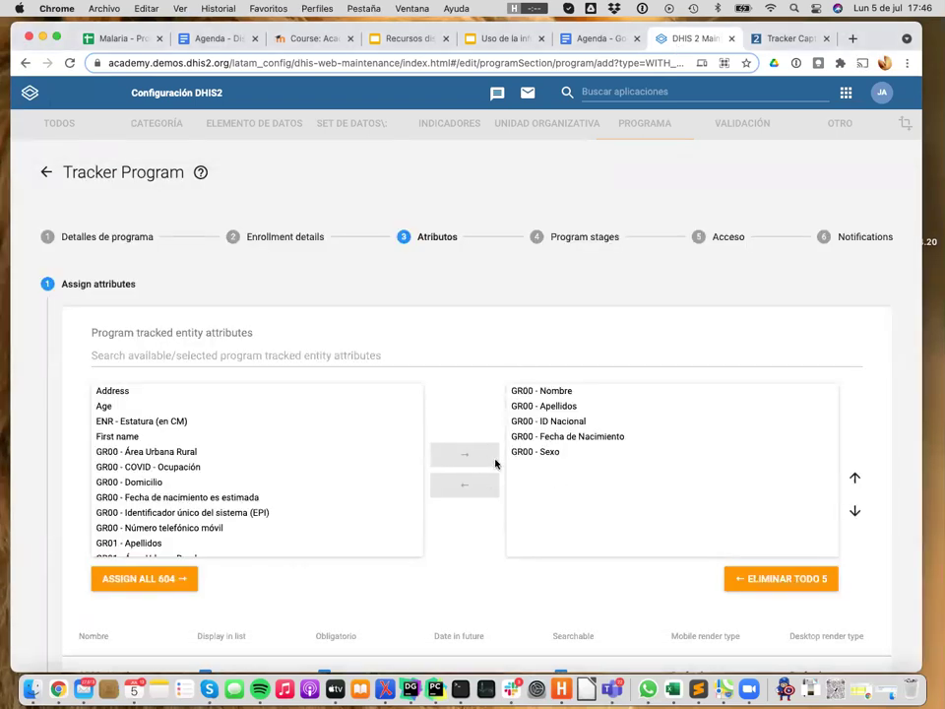
scroll(523, 425, "down", 1)
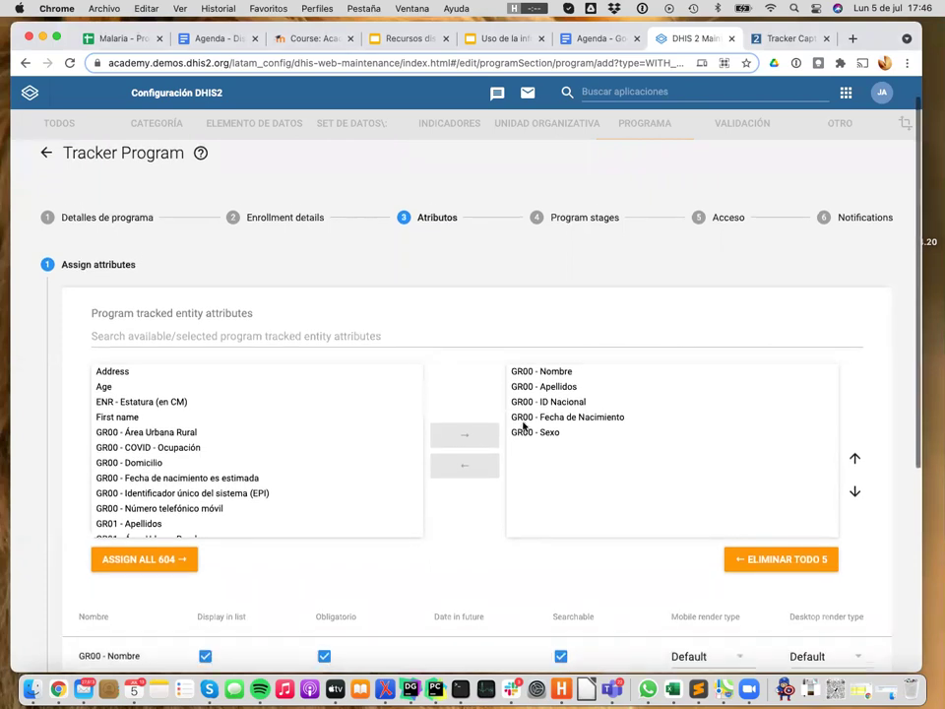
left_click(556, 221)
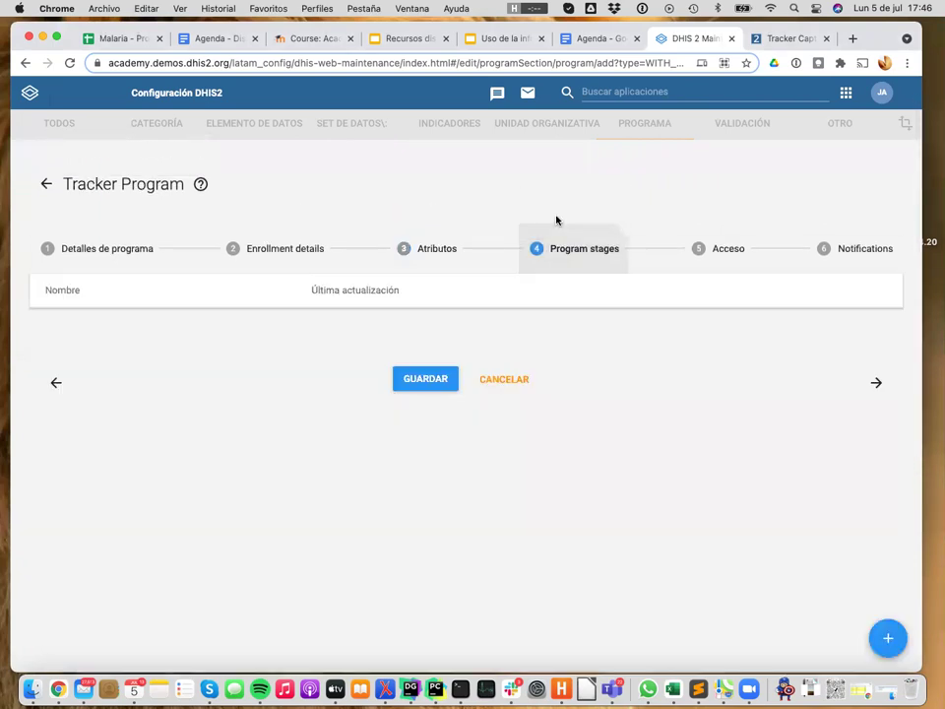
left_click(890, 643)
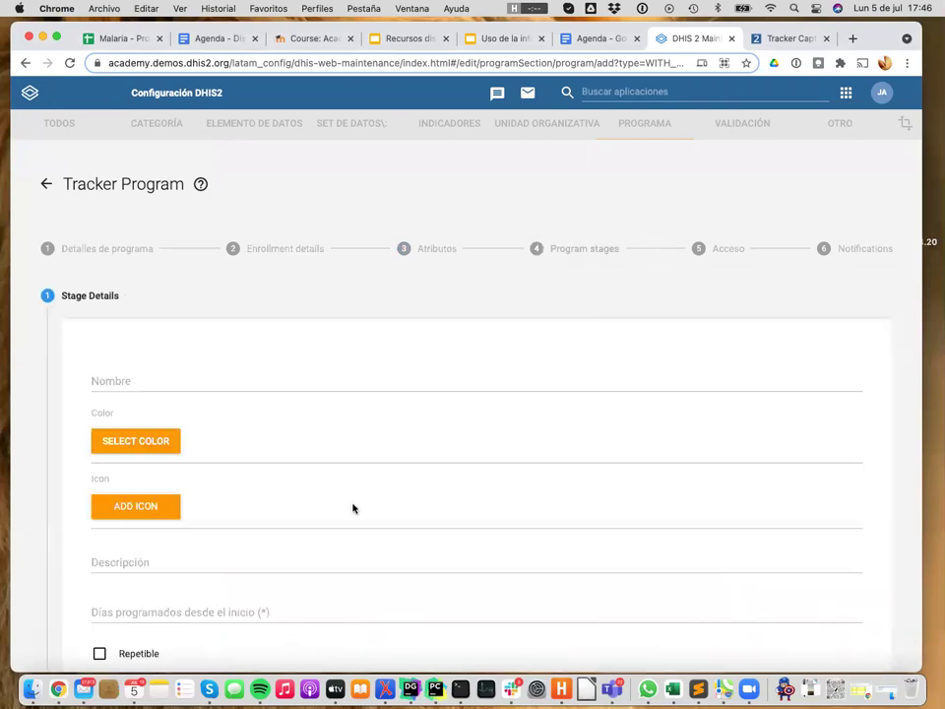
- Look up the first stage in the Excel plan and name the new program stage Detección
left_click(199, 379)
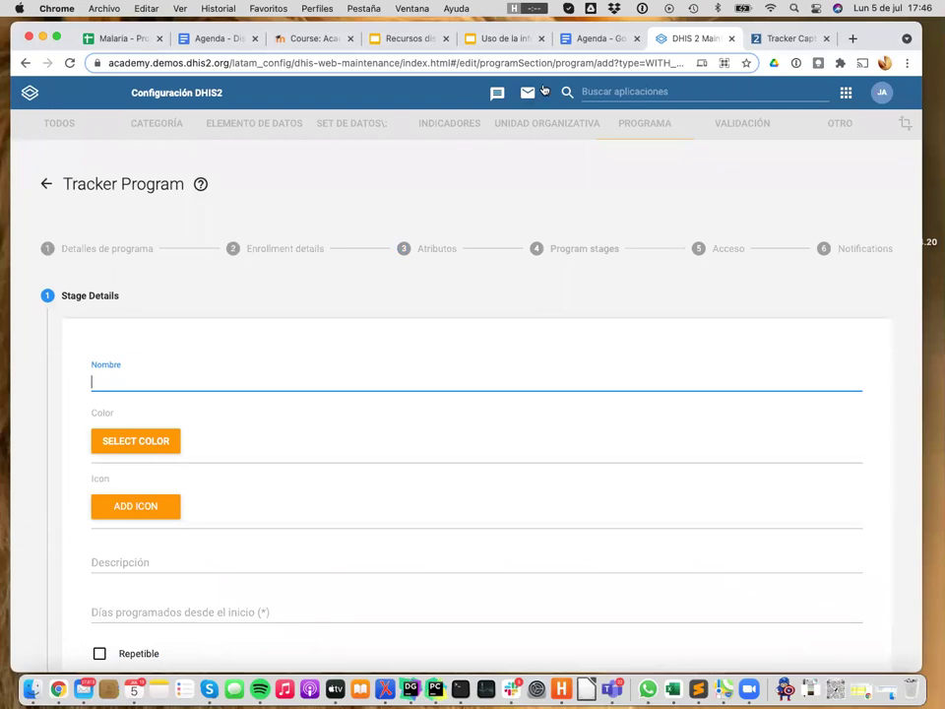
left_click(778, 38)
left_click(701, 40)
left_click(673, 691)
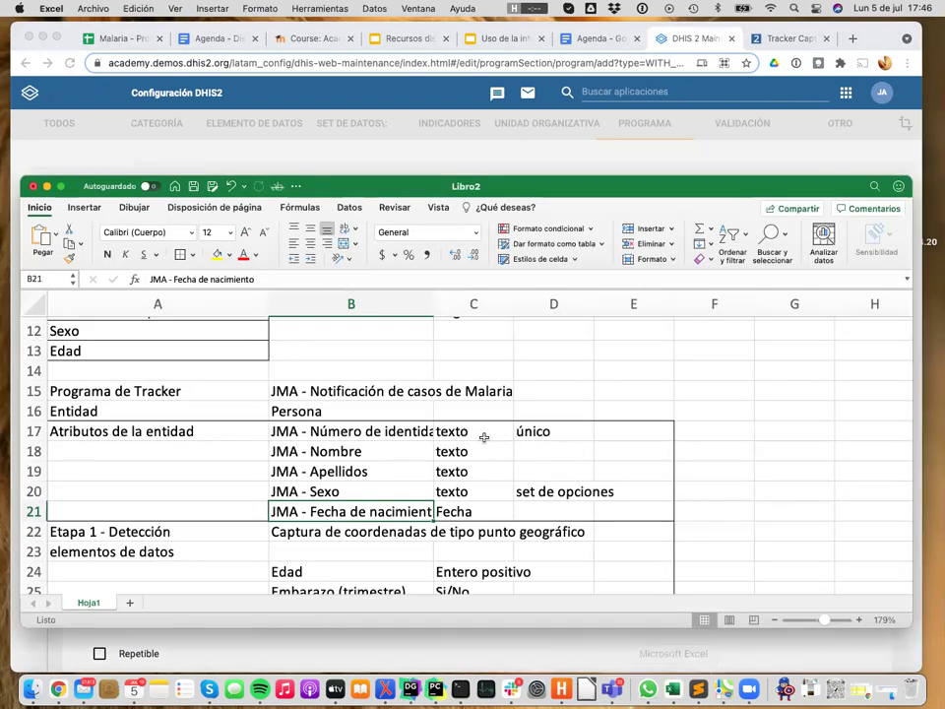
left_click(165, 532)
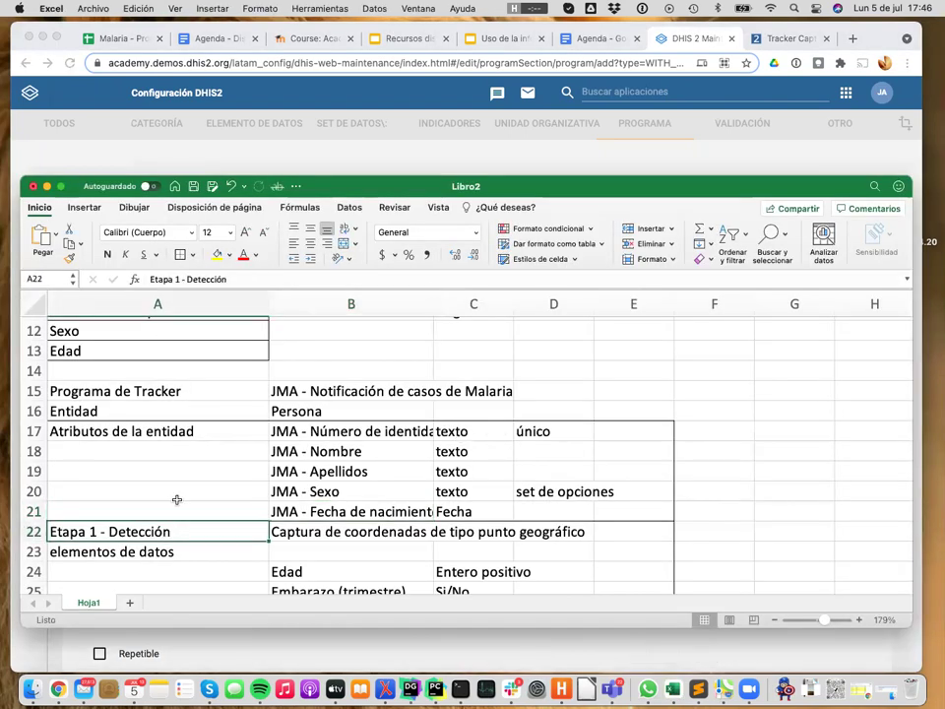
left_click(331, 160)
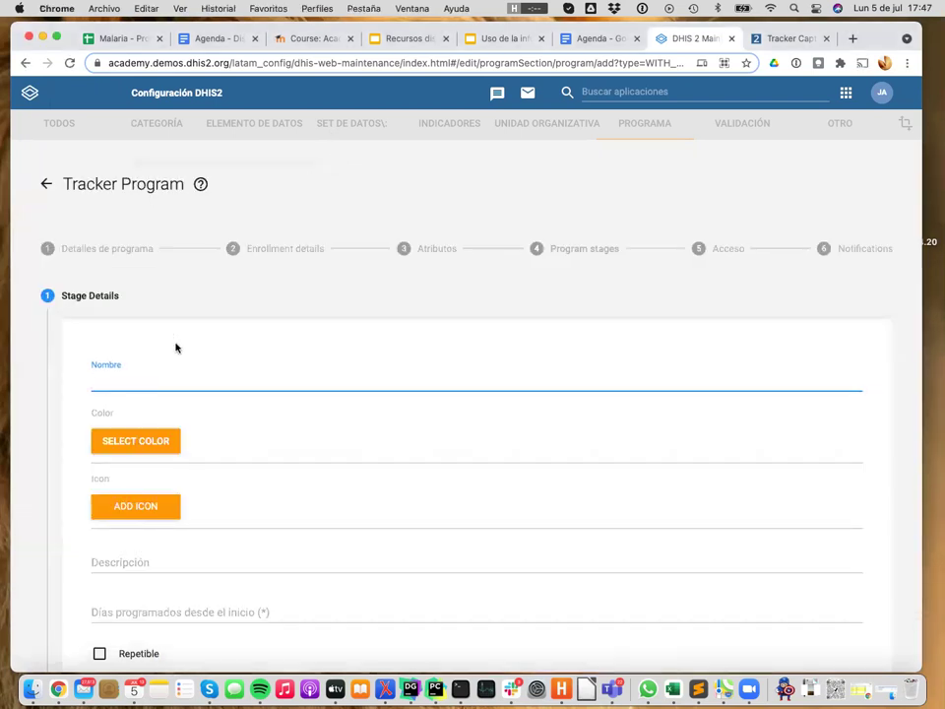
type("Detección")
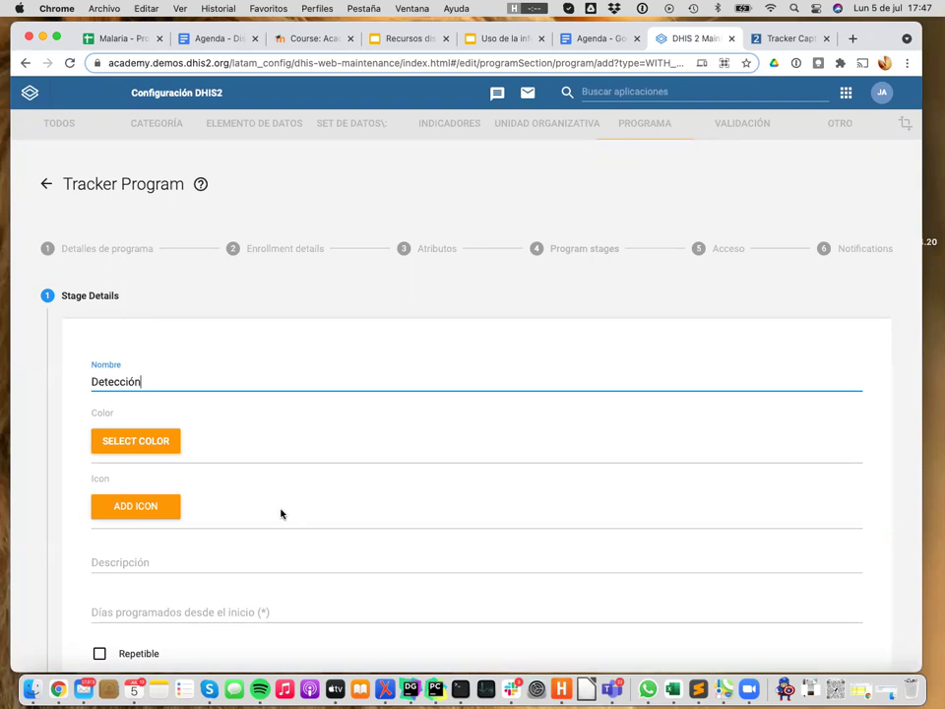
- Enter "Detección de casos de Malaria" as the stage description
scroll(281, 513, "down", 3)
scroll(280, 513, "down", 2)
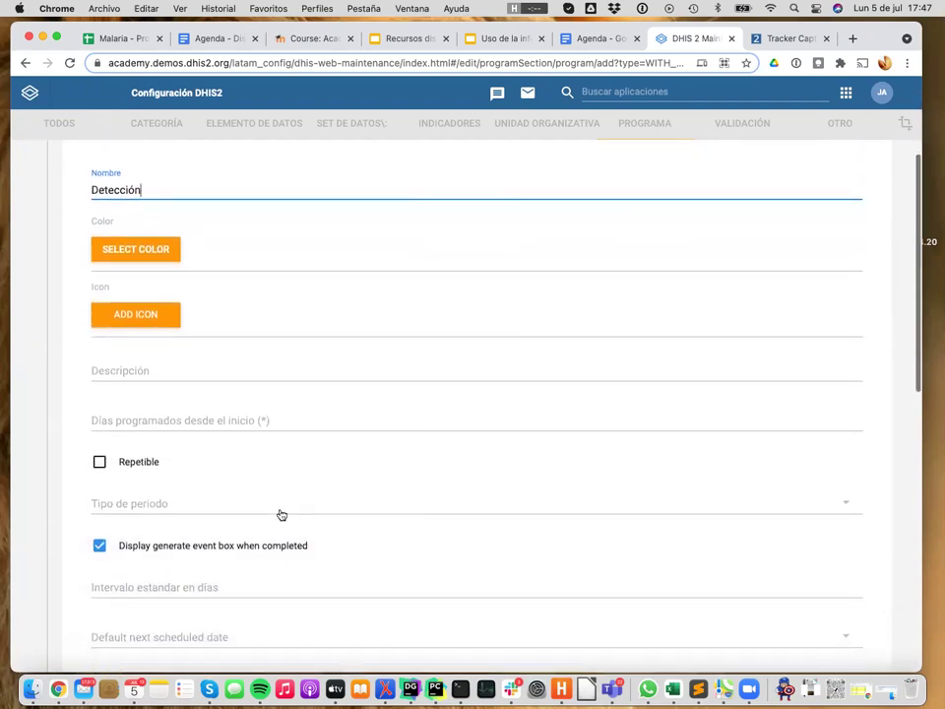
scroll(281, 513, "down", 1)
left_click(233, 338)
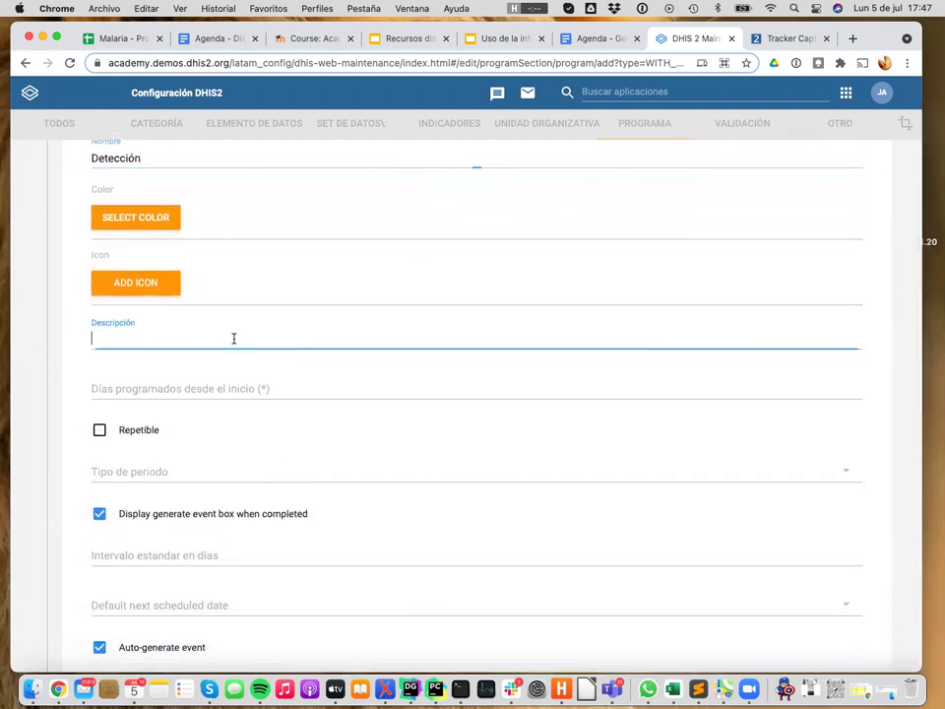
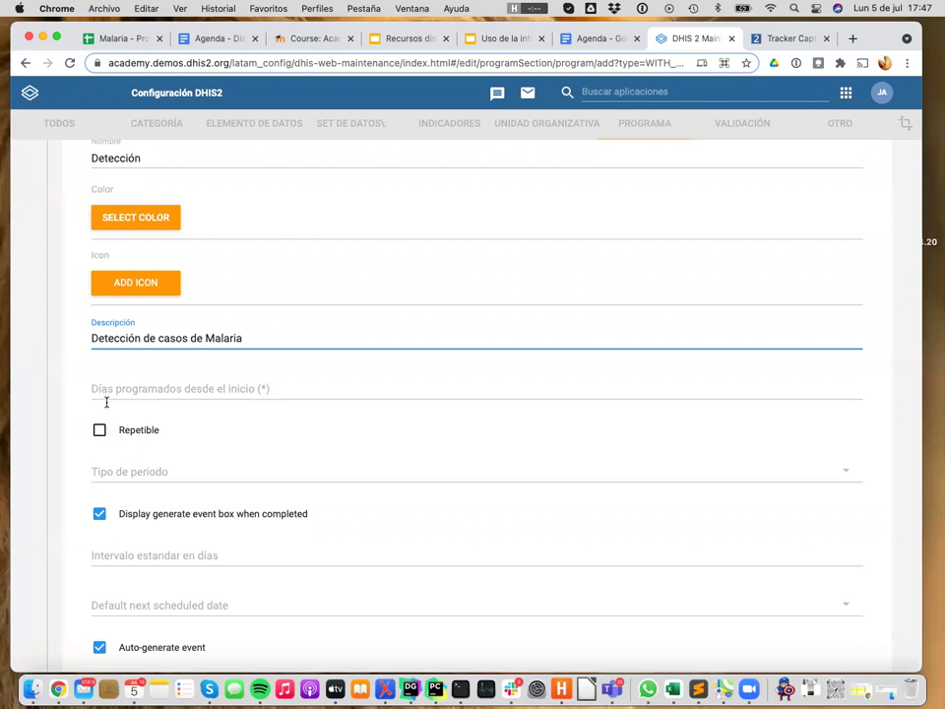
- Enable the Repetible option for the Detección stage and disable it again
scroll(169, 296, "up", 1)
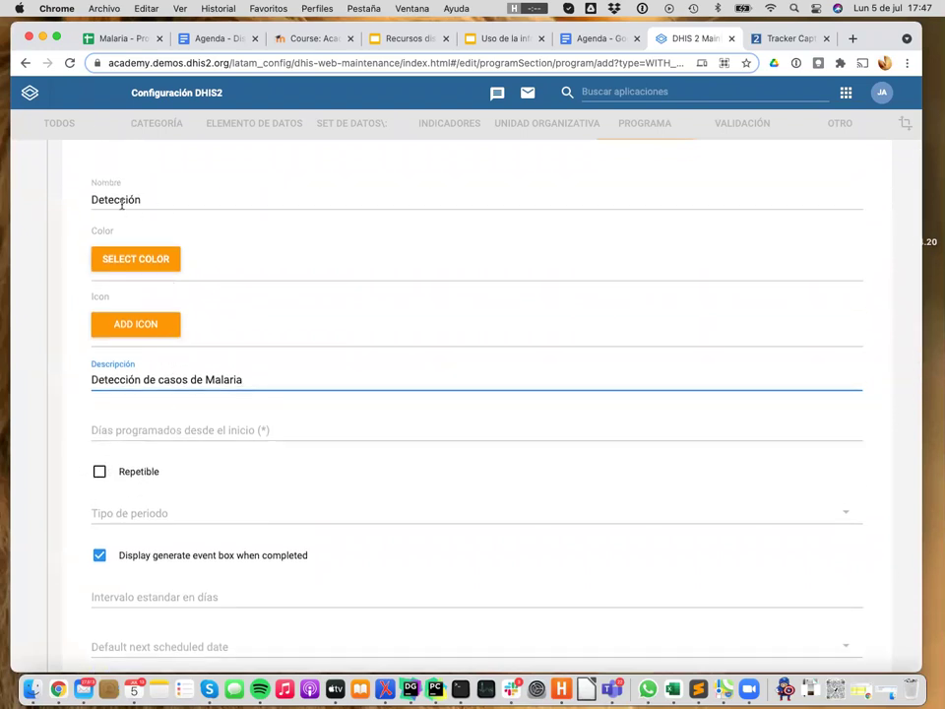
left_click(101, 474)
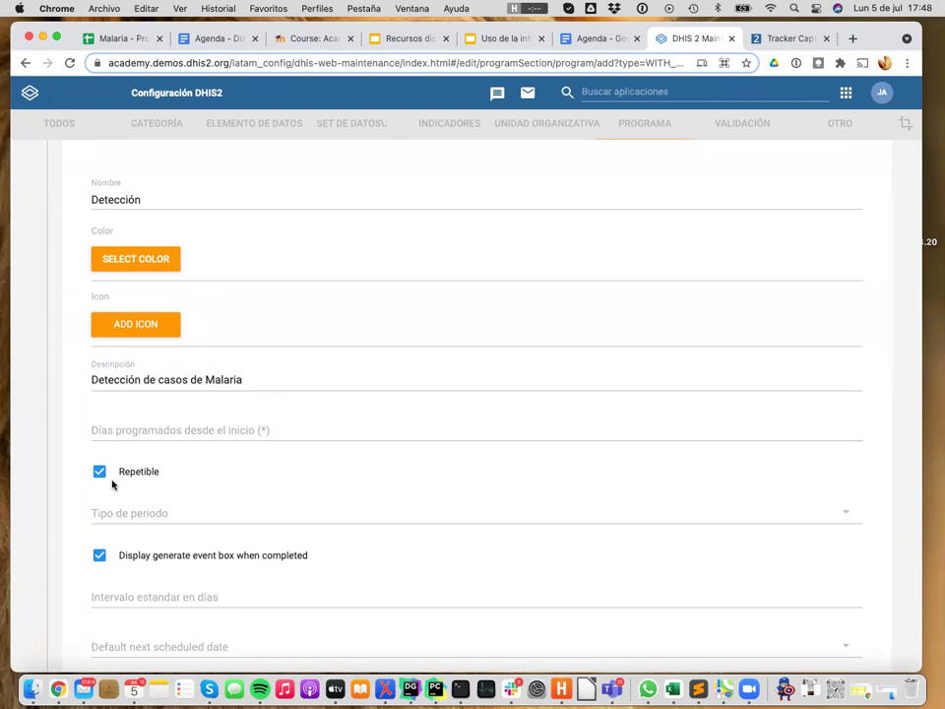
scroll(97, 468, "down", 1)
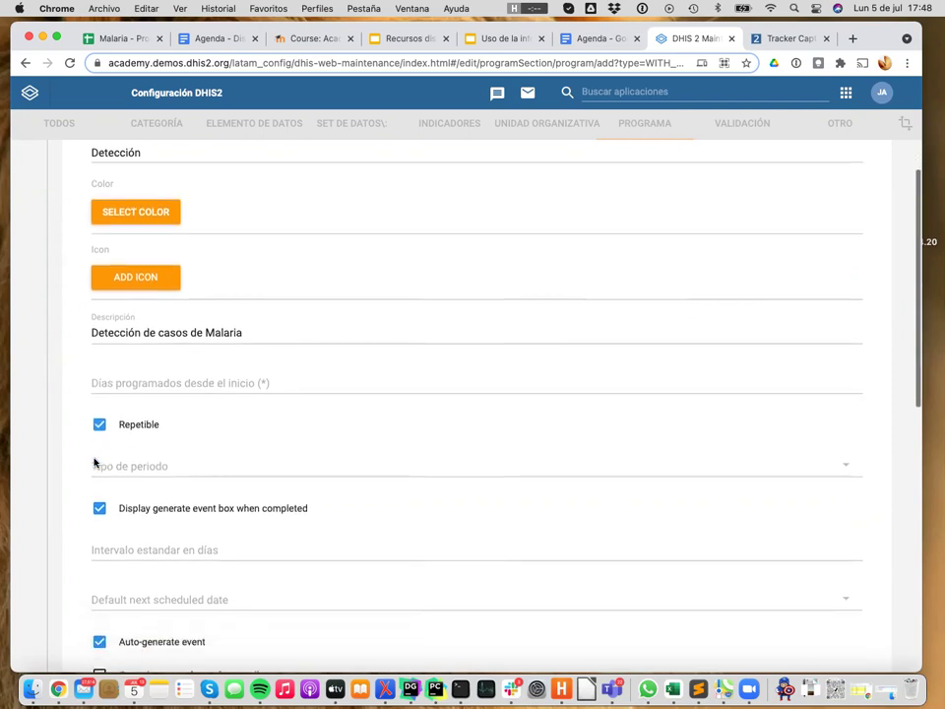
scroll(151, 276, "up", 3)
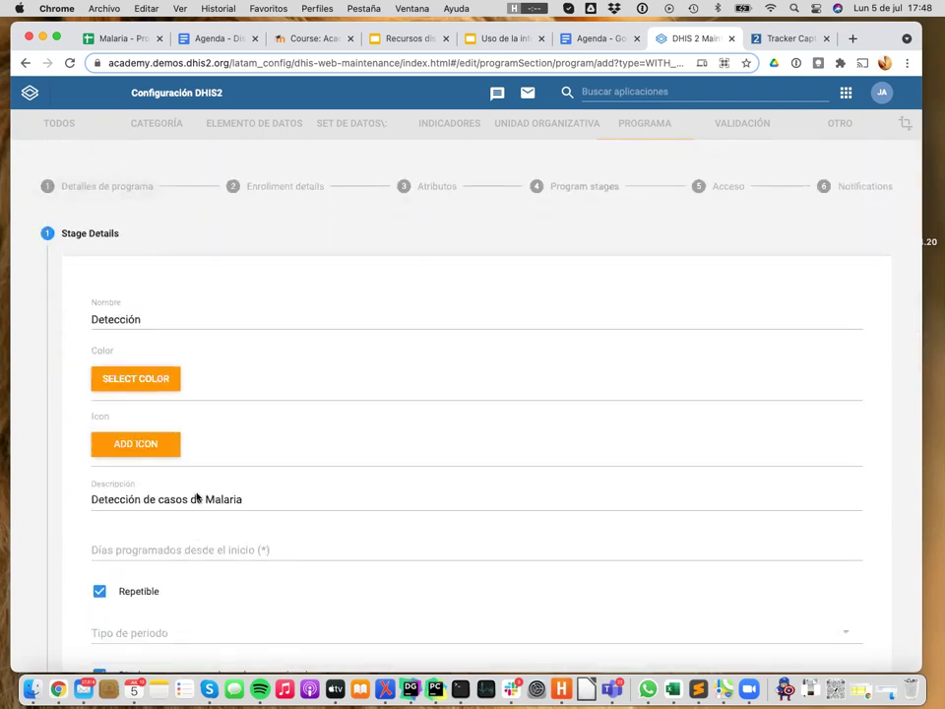
scroll(196, 497, "down", 1)
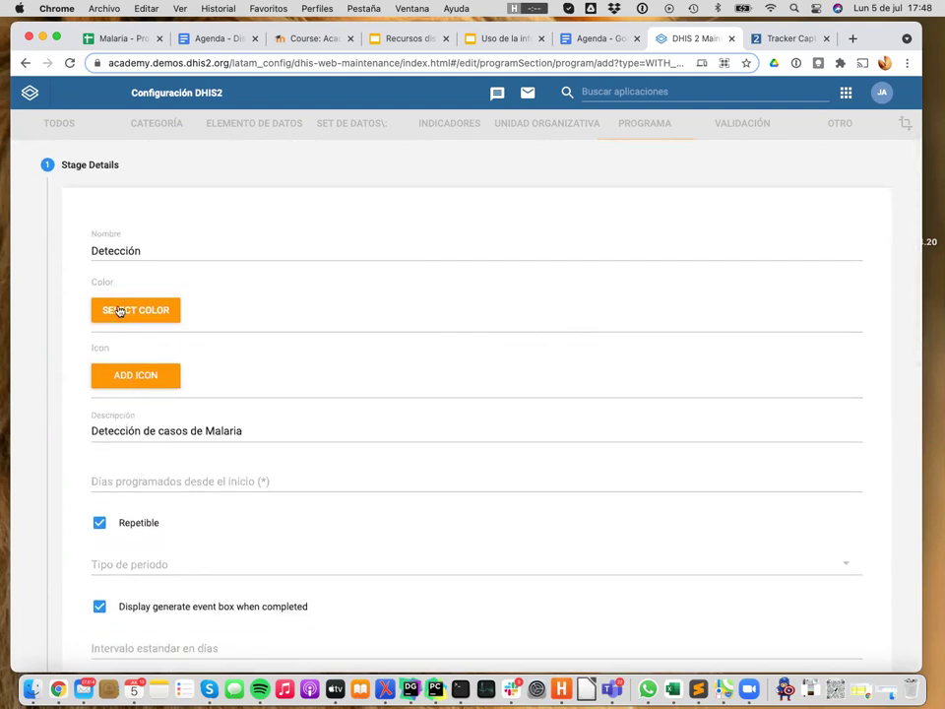
left_click(99, 523)
- Set the period type of the Detección stage to Diario
scroll(97, 551, "down", 2)
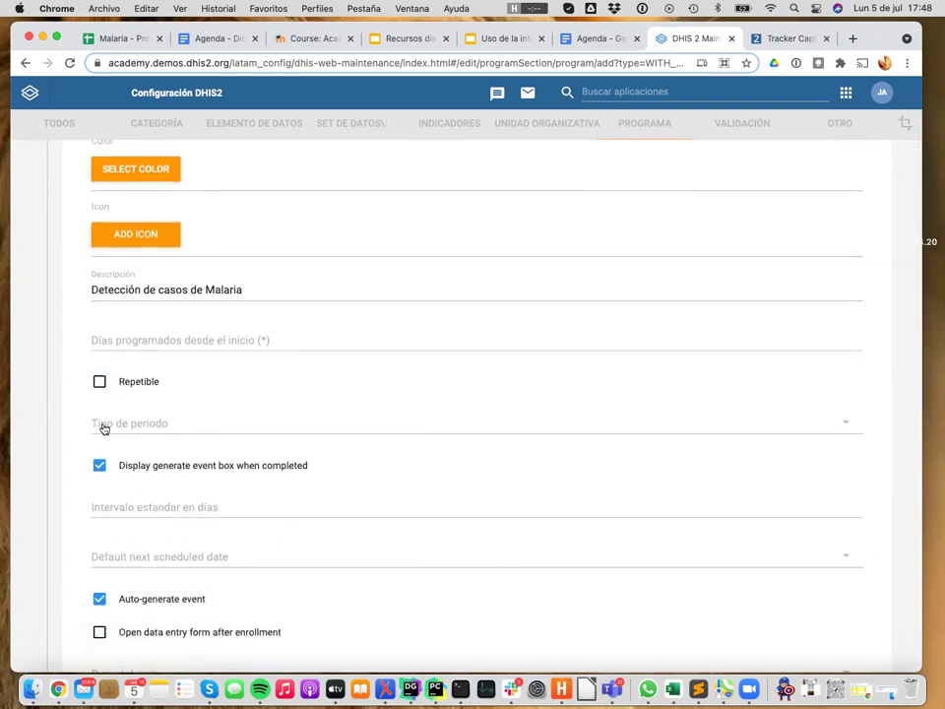
left_click(102, 425)
left_click(76, 427)
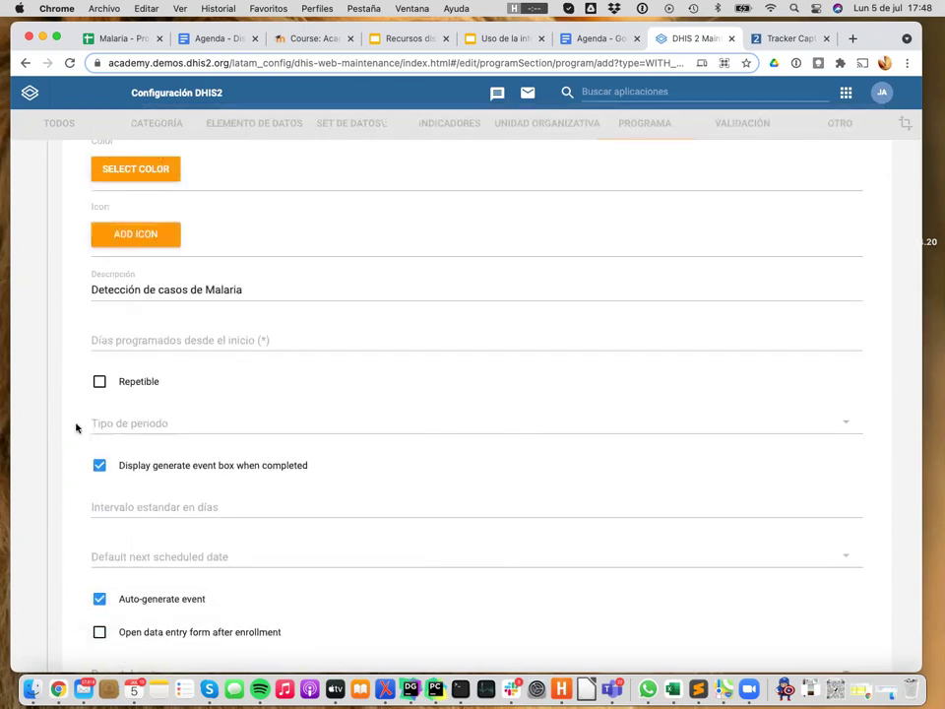
left_click(102, 426)
left_click(128, 149)
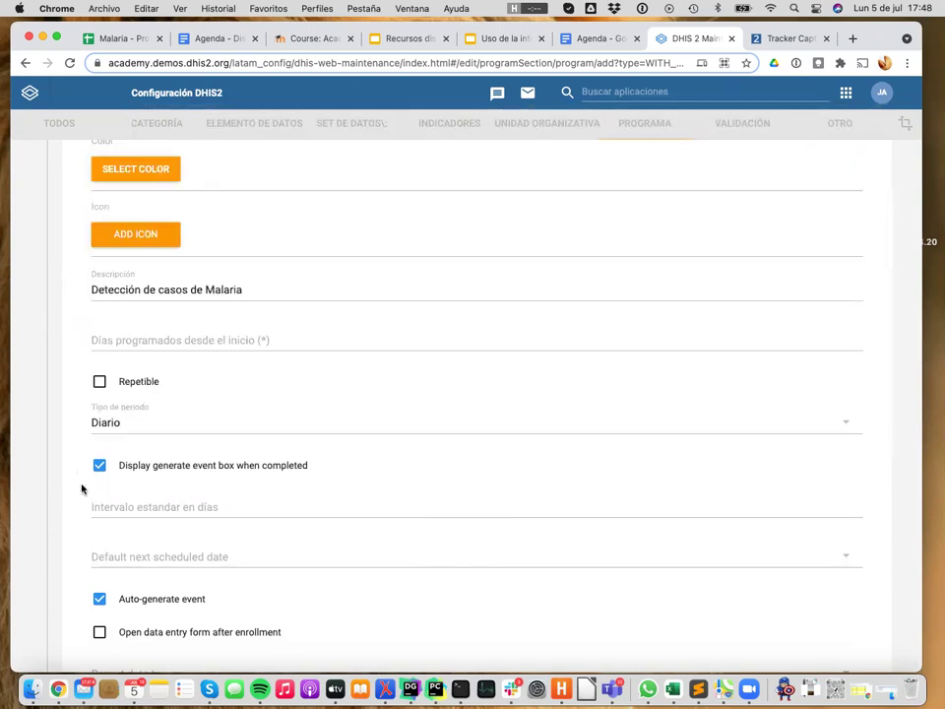
- Disable the option to display the generate event box when the Detección stage is completed
scroll(83, 495, "down", 4)
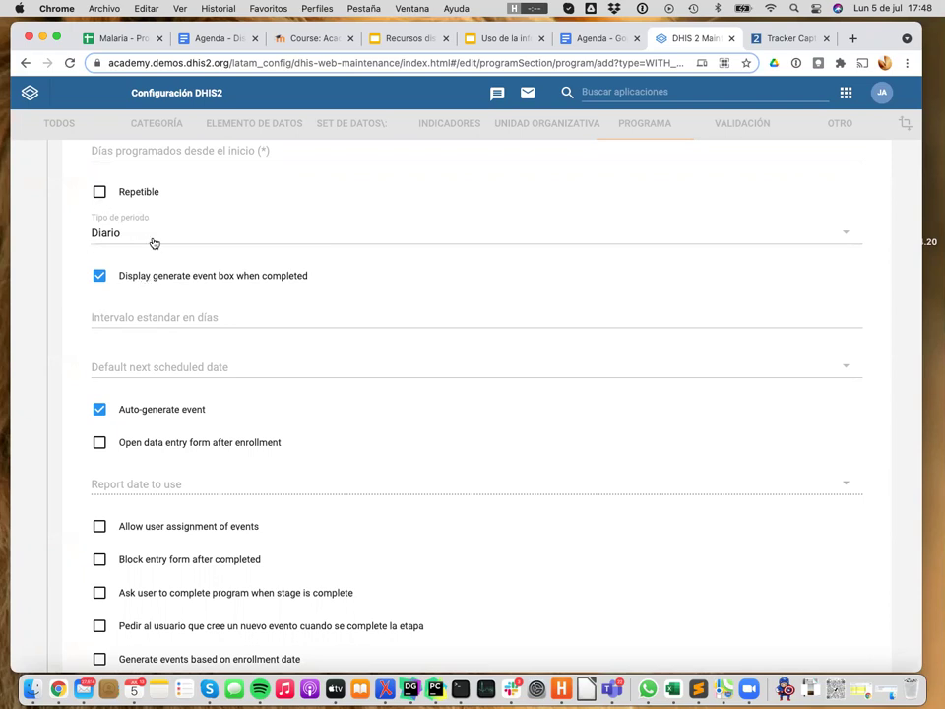
left_click(101, 278)
scroll(78, 373, "down", 1)
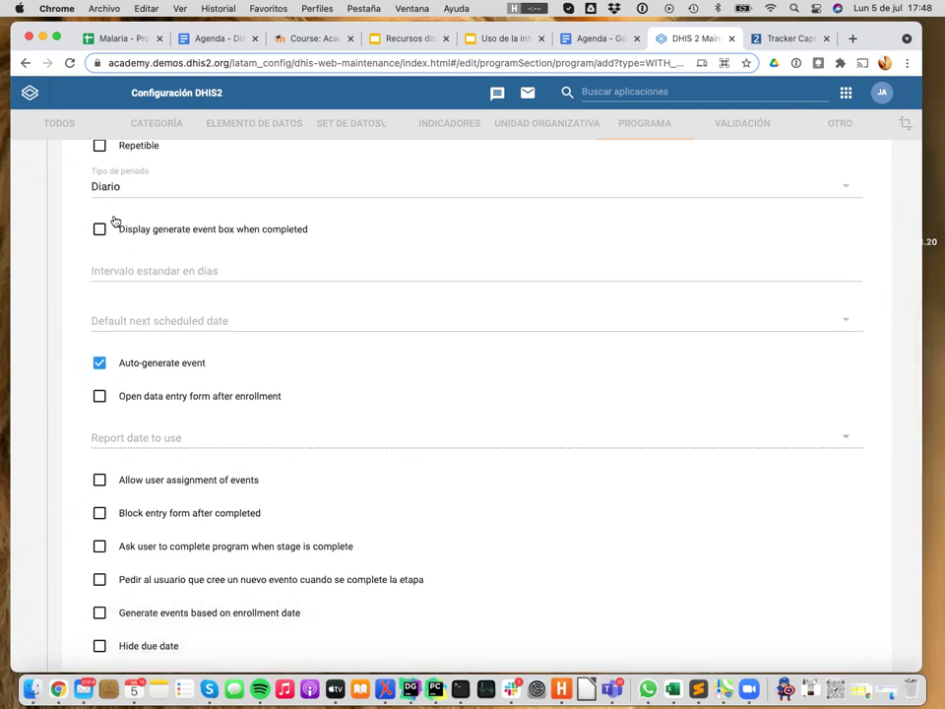
left_click(92, 327)
left_click(70, 317)
scroll(79, 344, "down", 1)
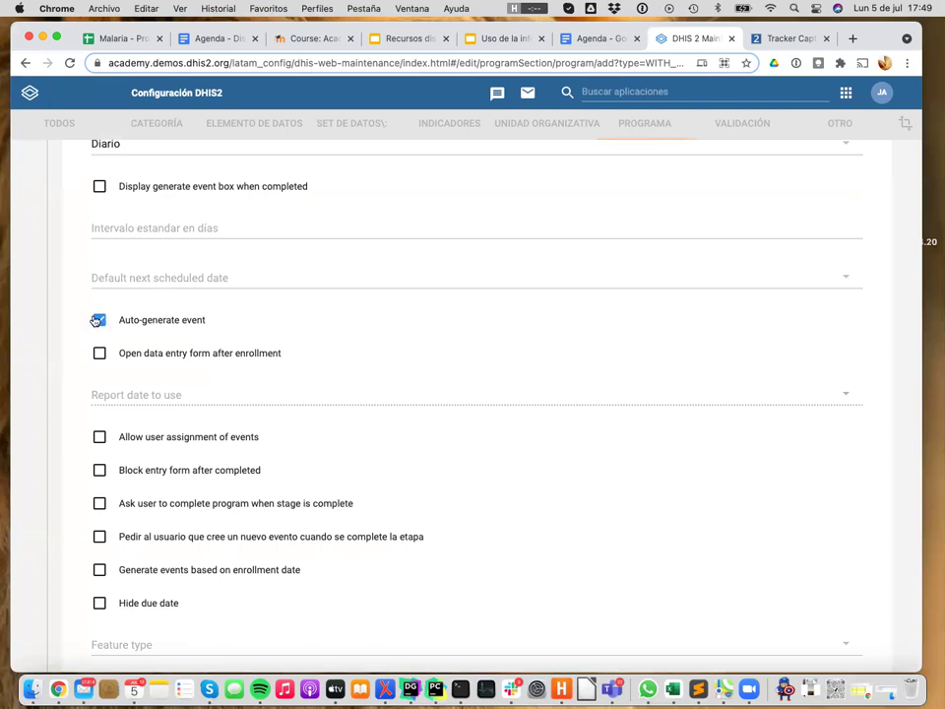
- Enable opening the data entry form after enrollment and use Enrollment Date as the report date
left_click(96, 320)
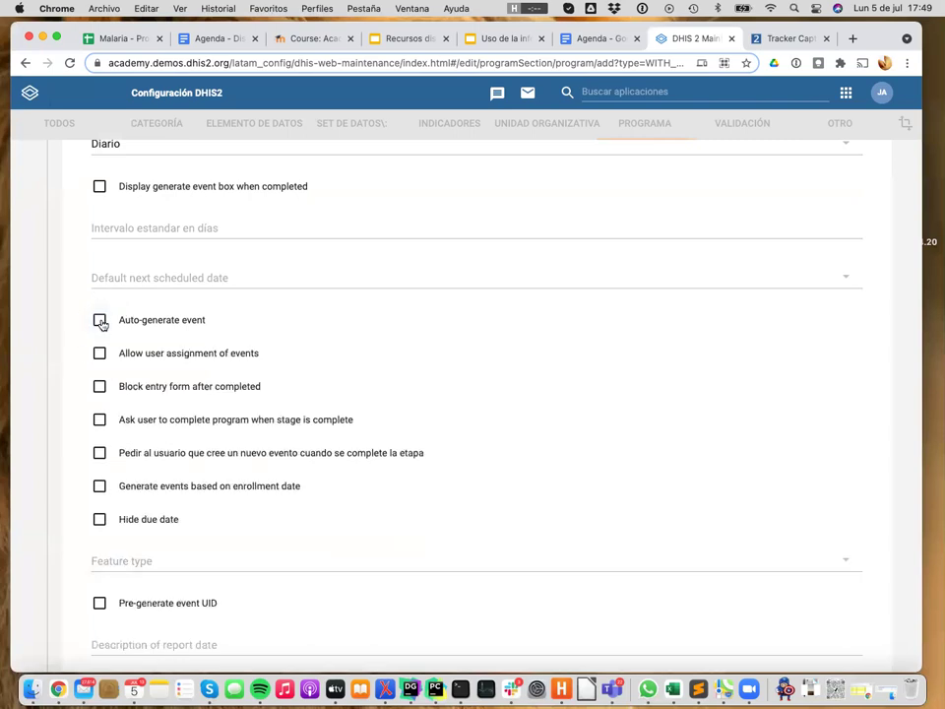
left_click(99, 320)
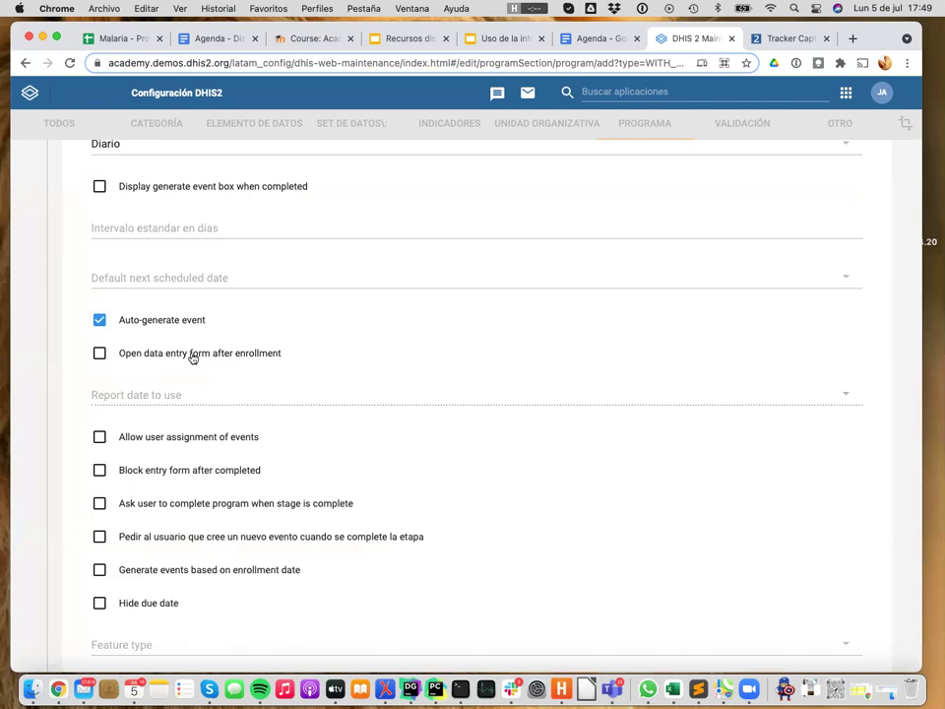
left_click(99, 354)
left_click(154, 394)
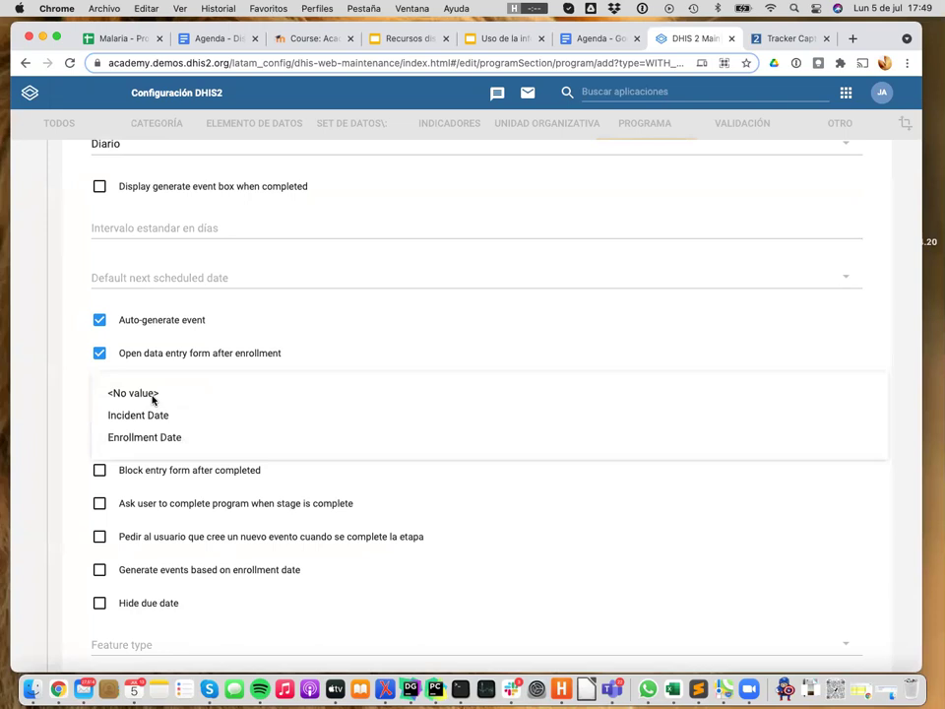
left_click(128, 439)
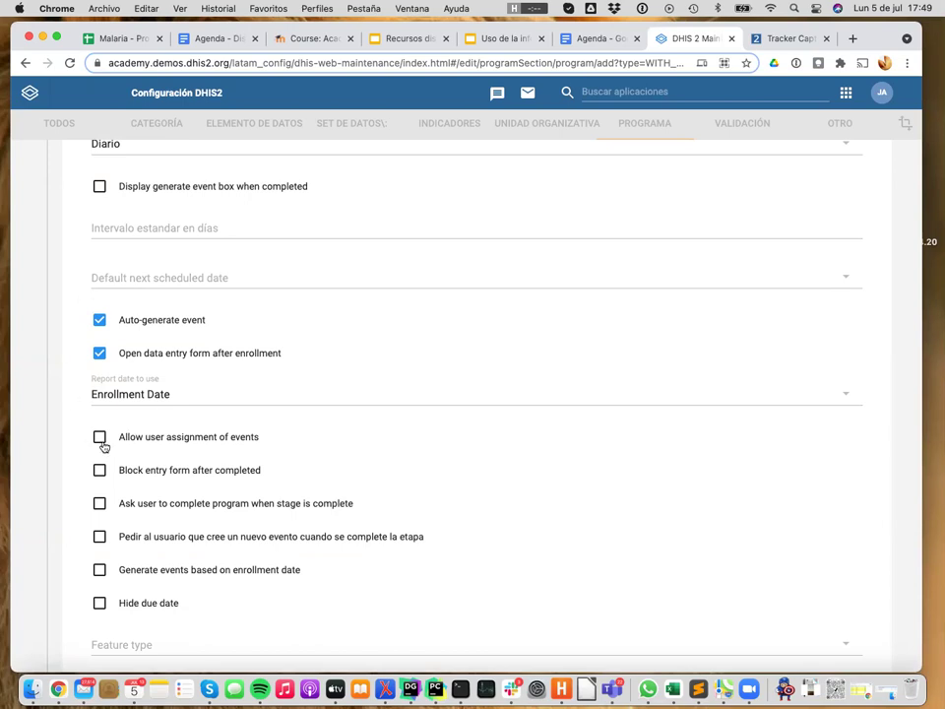
- Disable Auto-generate event and enable Block entry form after completed for the stage
left_click(99, 321)
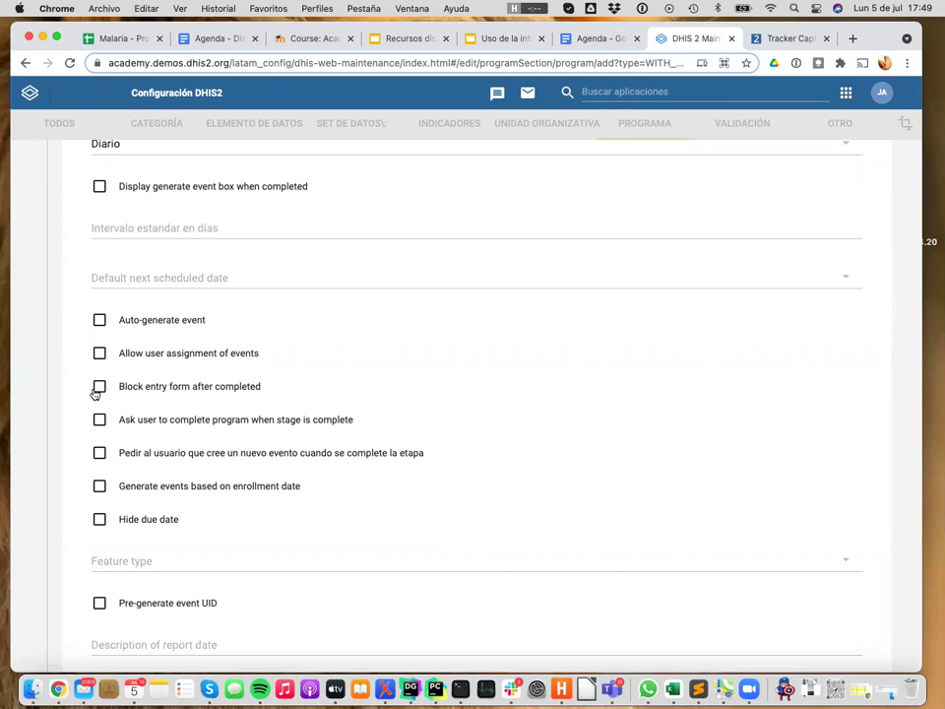
left_click(97, 388)
scroll(40, 454, "down", 2)
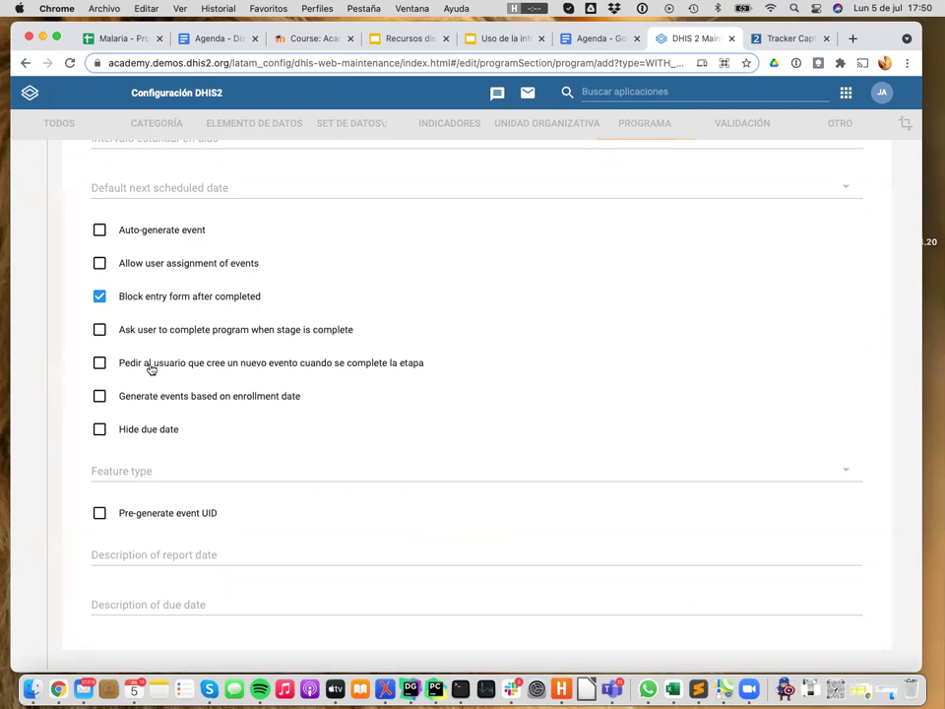
- Review the stage's settings from its name down to the report date and due date descriptions
scroll(151, 370, "up", 5)
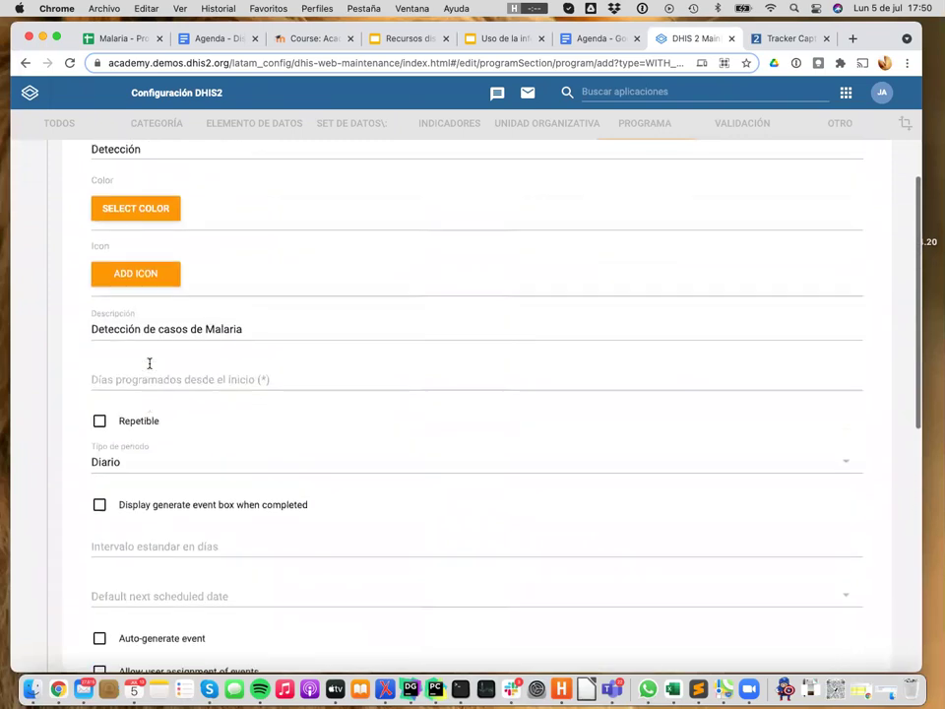
scroll(149, 364, "down", 5)
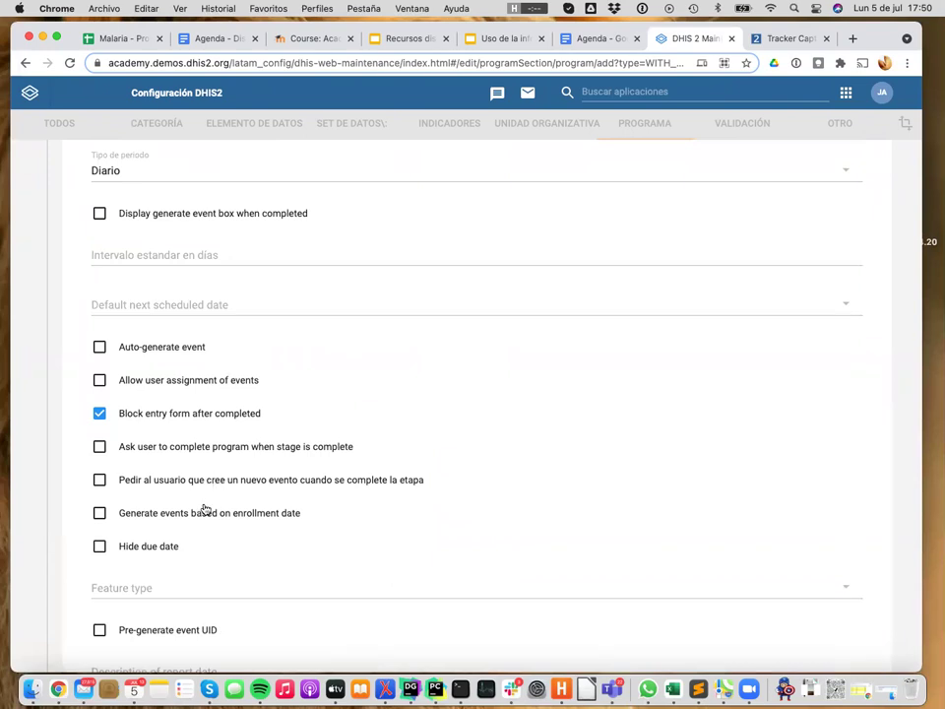
scroll(198, 561, "down", 2)
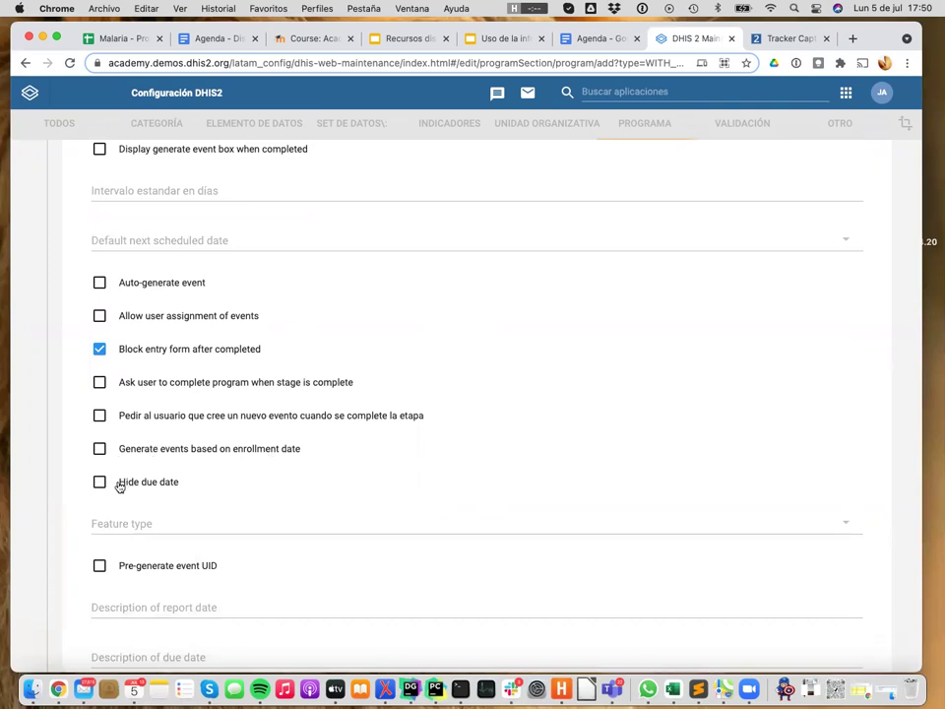
scroll(89, 488, "down", 2)
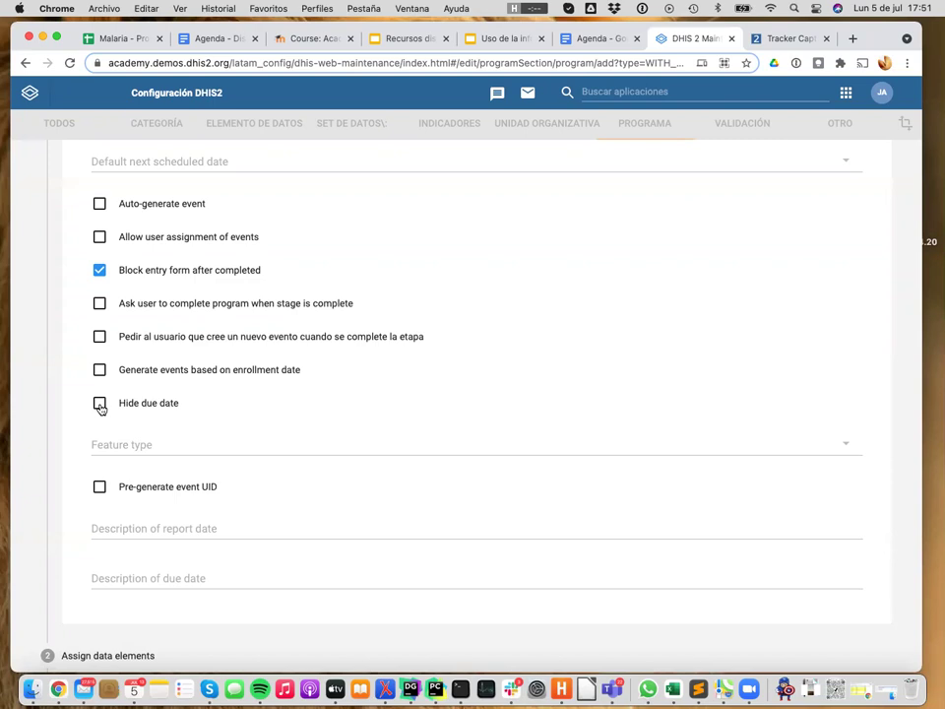
scroll(75, 529, "down", 3)
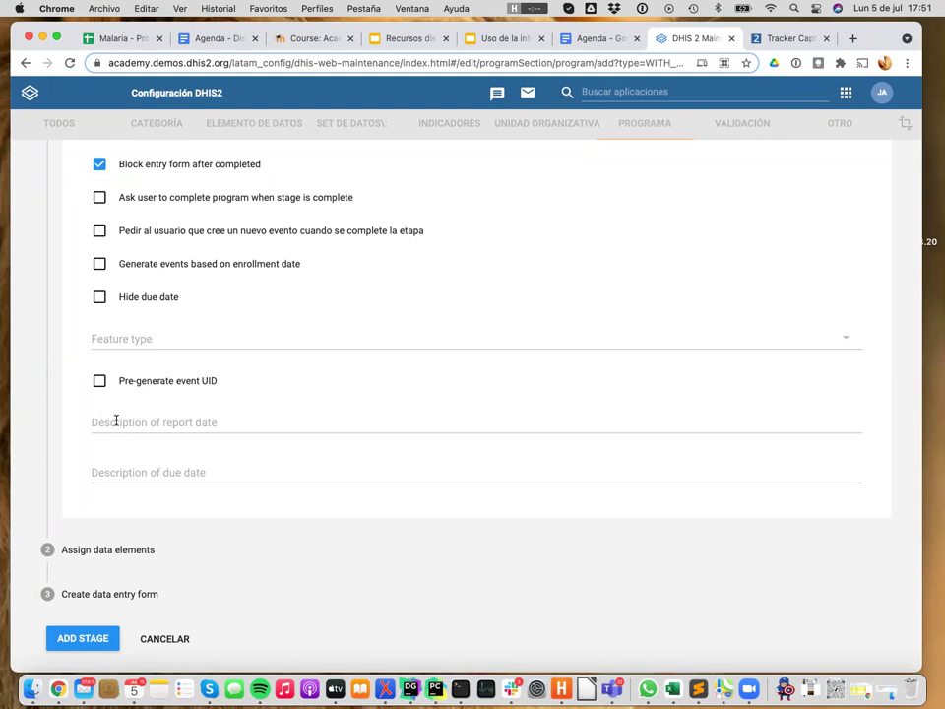
left_click(133, 425)
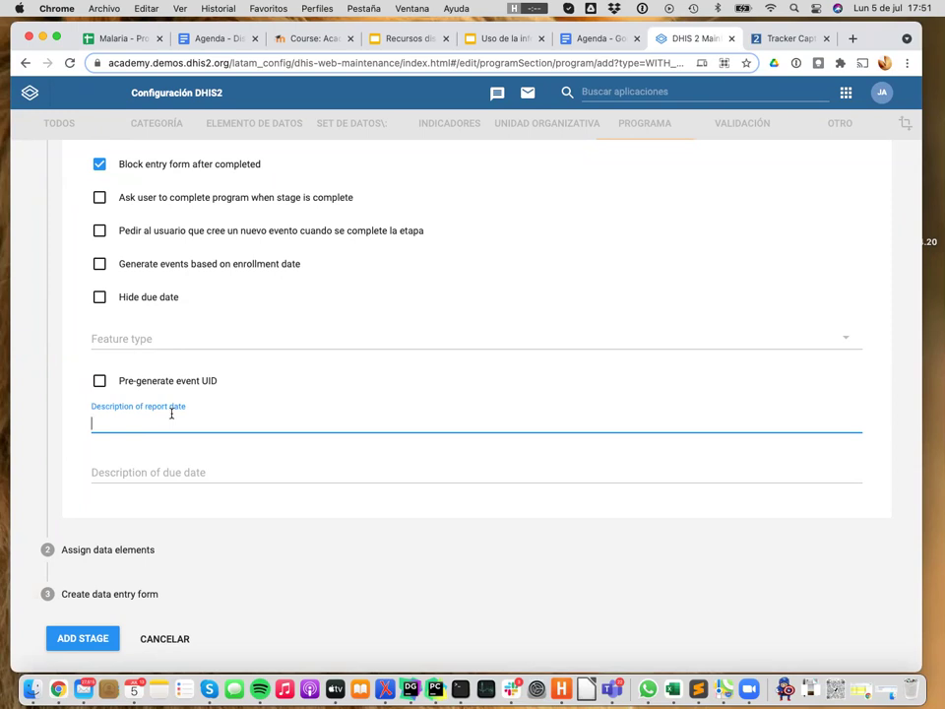
scroll(171, 413, "up", 10)
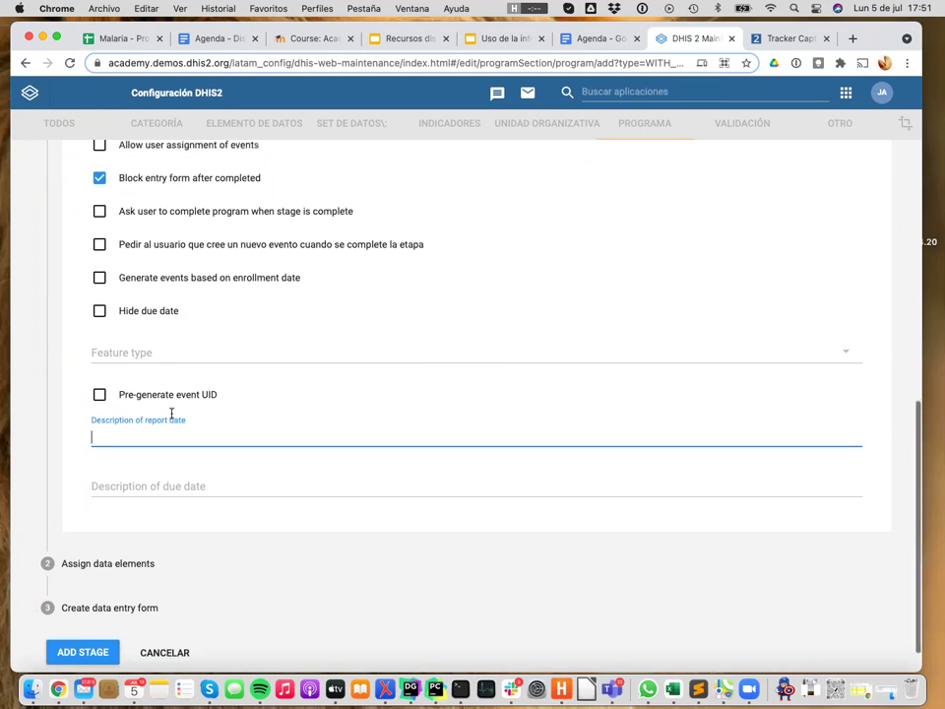
scroll(171, 413, "up", 3)
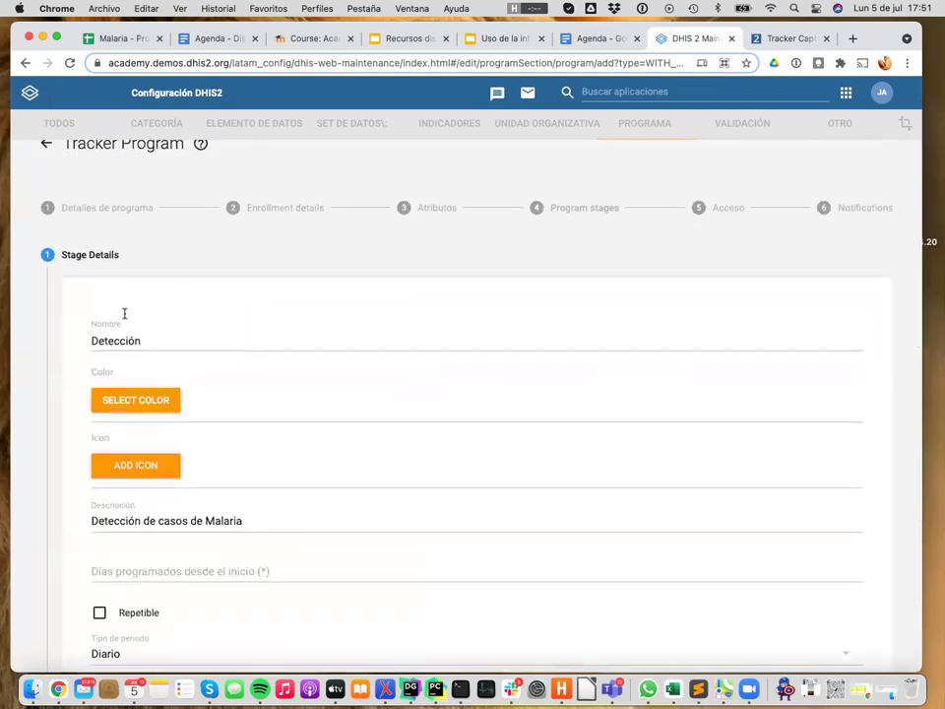
scroll(104, 343, "down", 10)
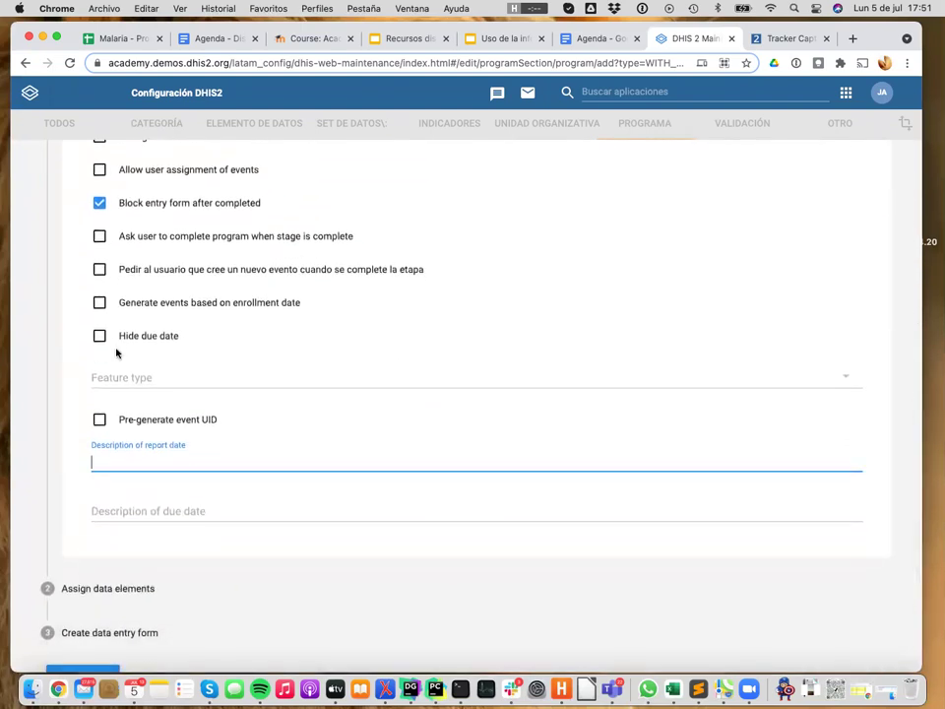
- Switch to Tracker Capture, open a malaria case from the list and examine its Diagnosis & treatment stage form
left_click(783, 39)
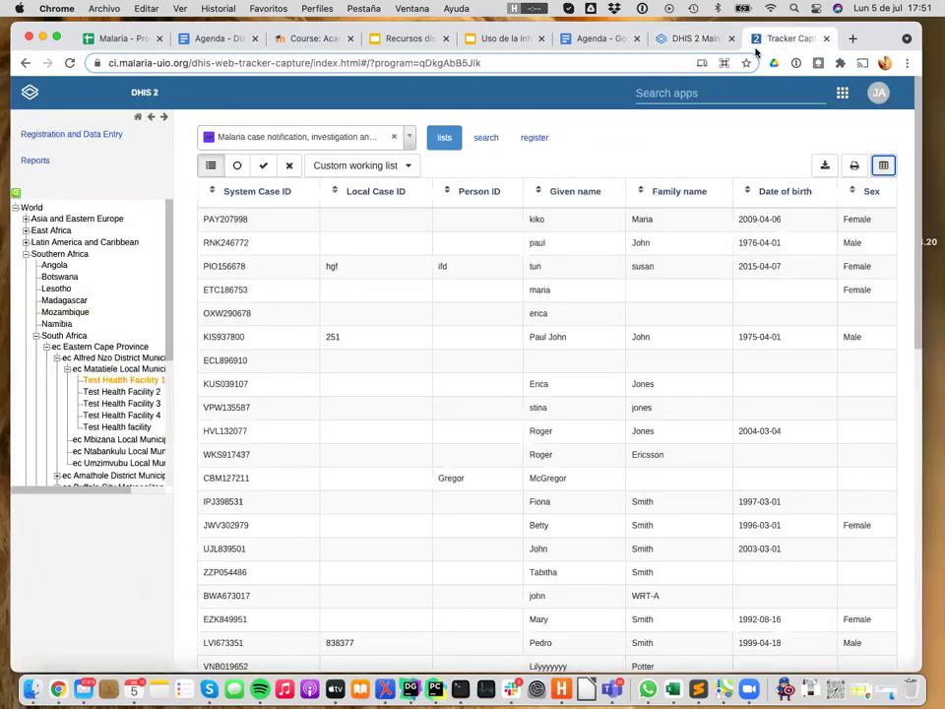
left_click(384, 258)
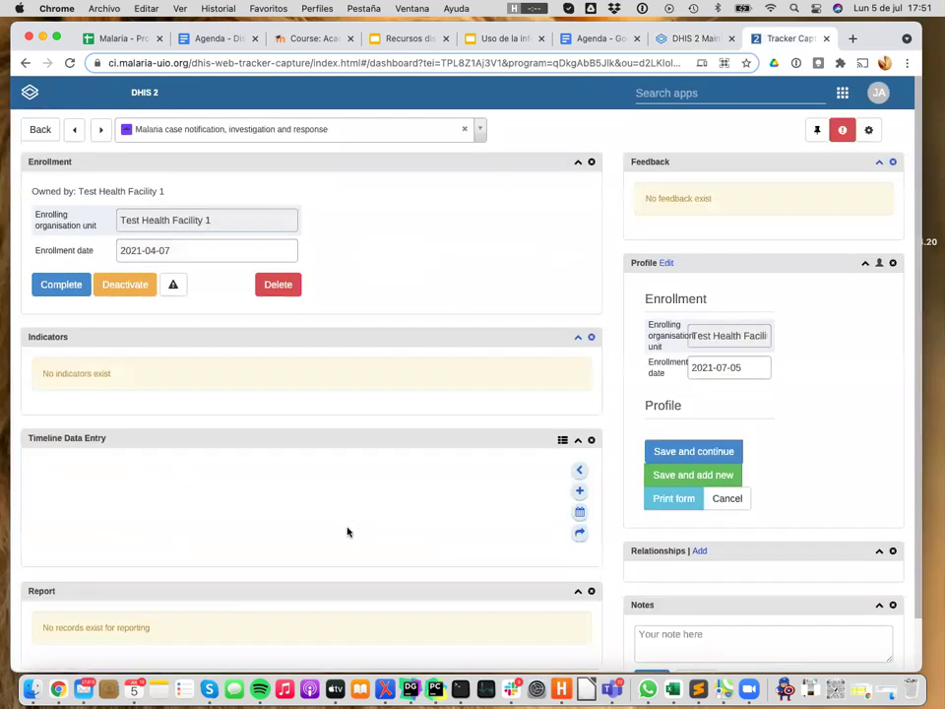
mouse_move(75, 497)
scroll(69, 472, "down", 3)
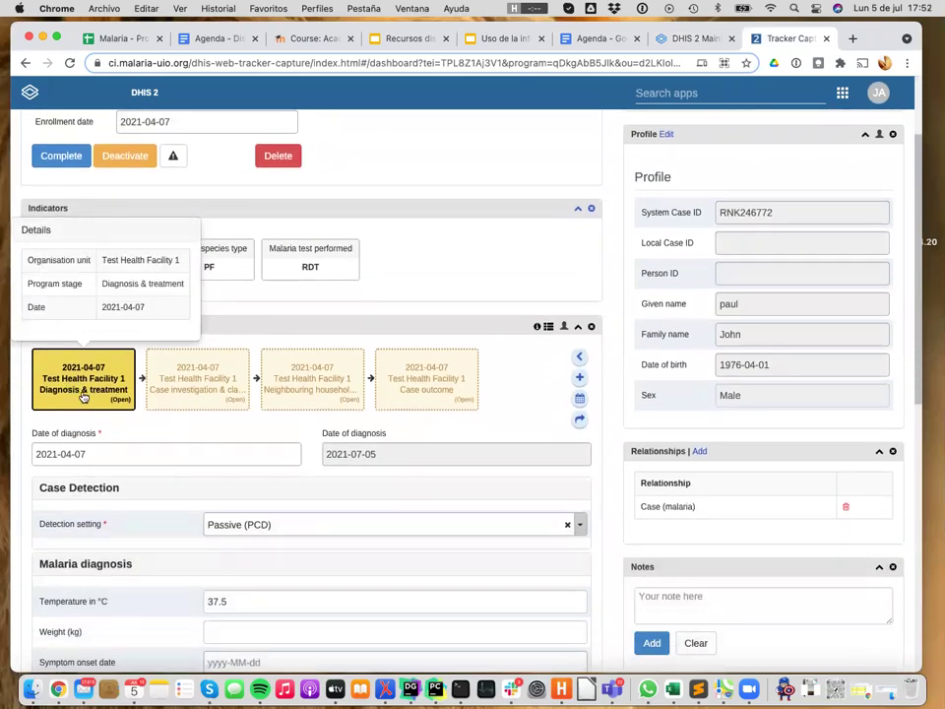
scroll(83, 397, "down", 8)
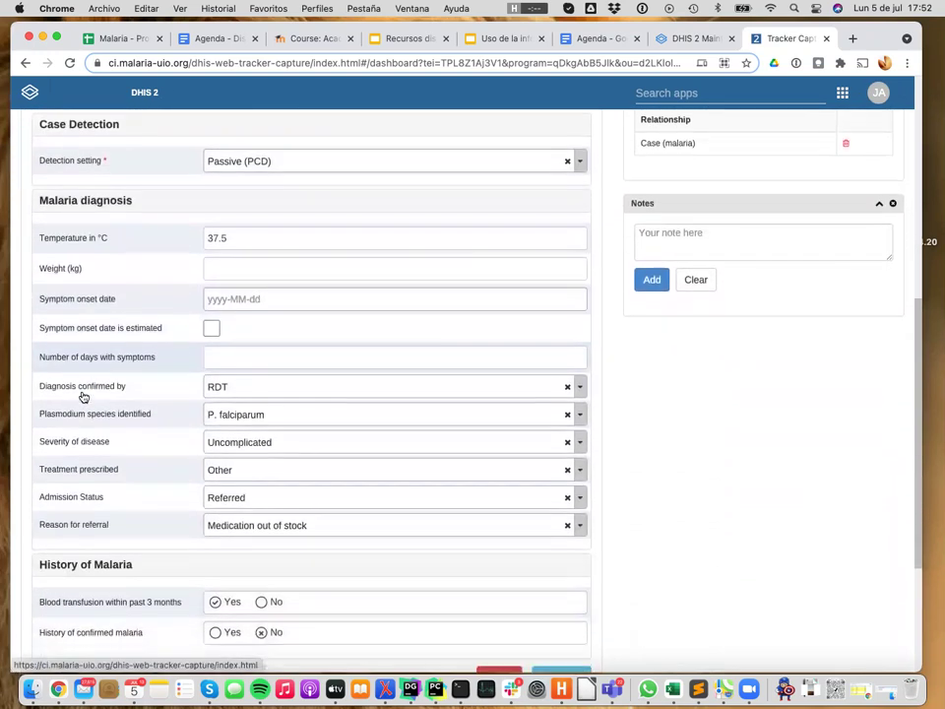
scroll(84, 396, "down", 2)
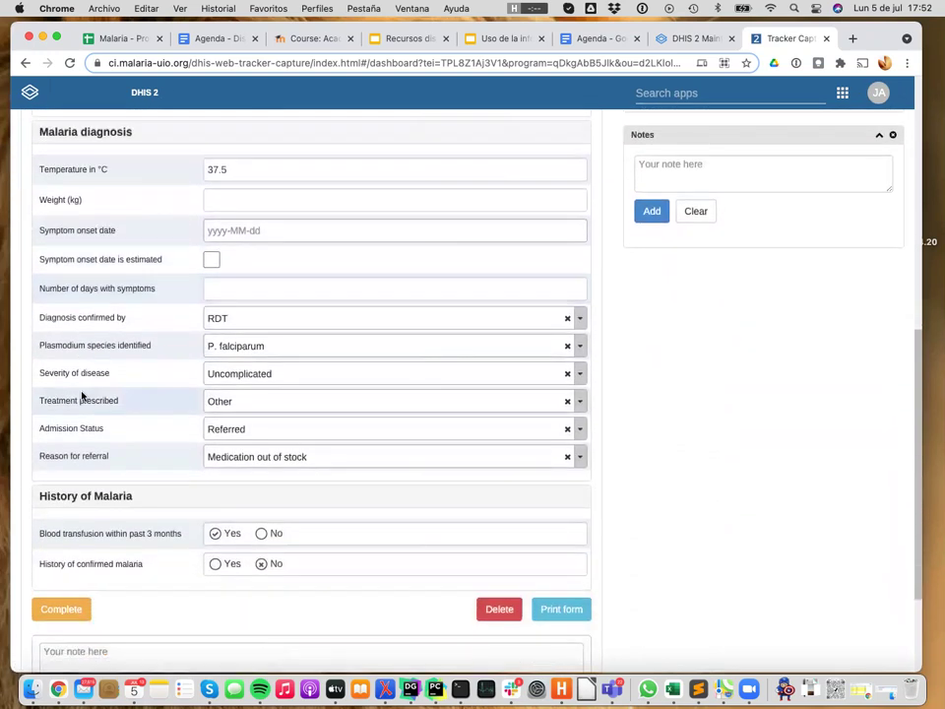
scroll(81, 396, "up", 4)
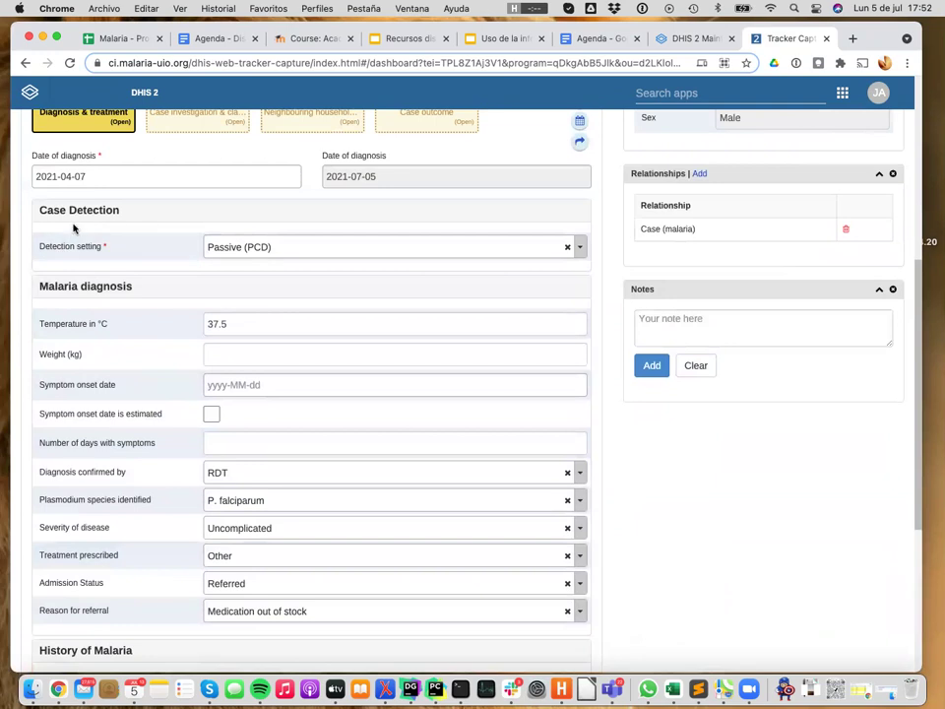
scroll(74, 243, "up", 2)
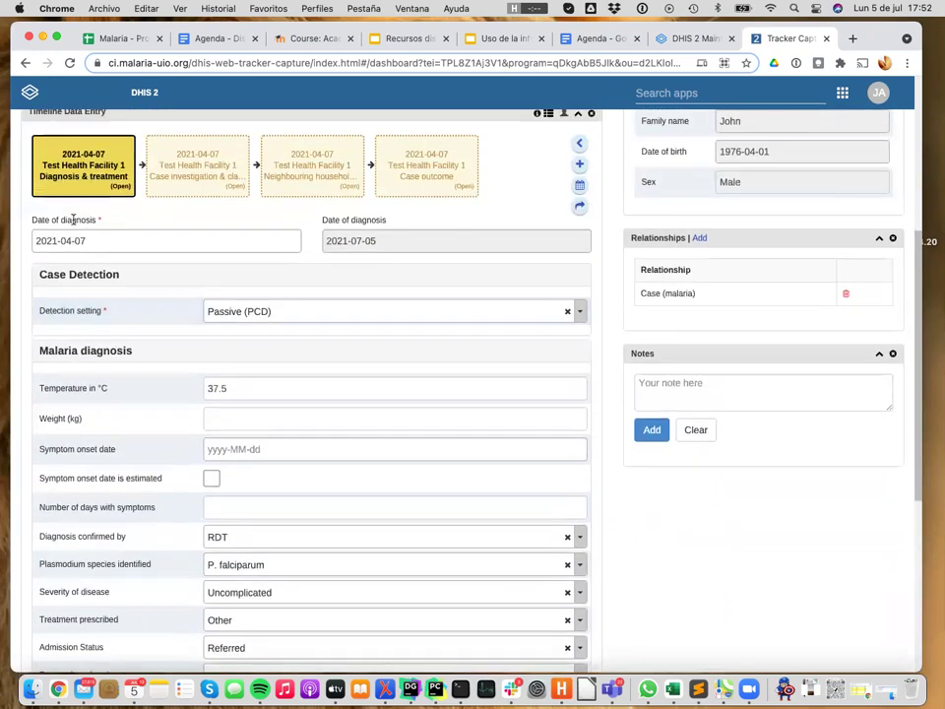
- Return to the DHIS2 Maintenance program form and rename the Detección stage to Diagnóstico y tratamiento
left_click(692, 41)
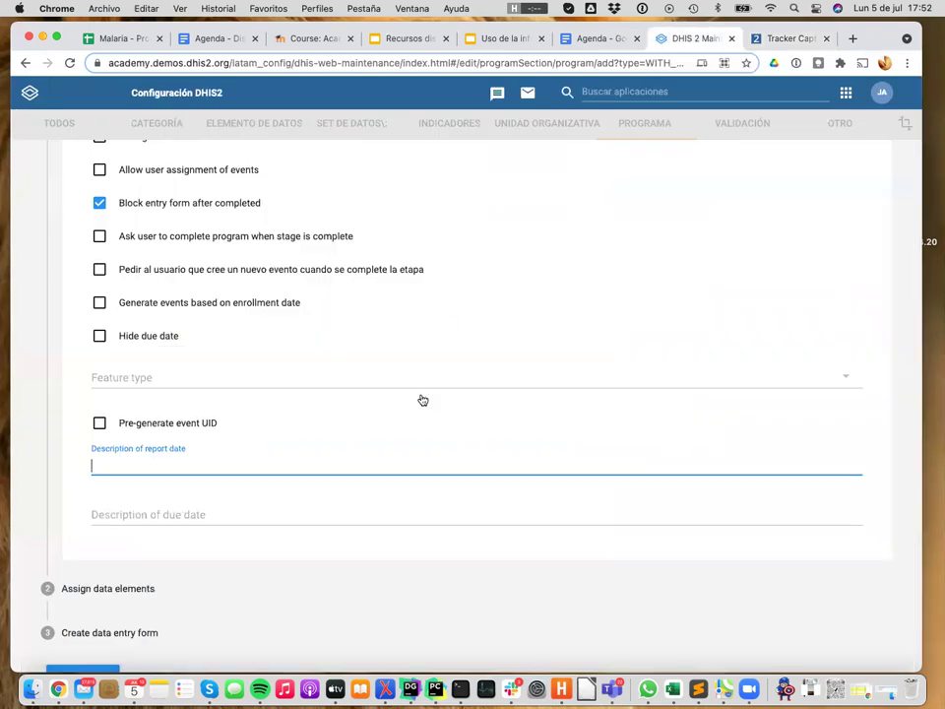
scroll(423, 399, "up", 10)
scroll(423, 400, "up", 1)
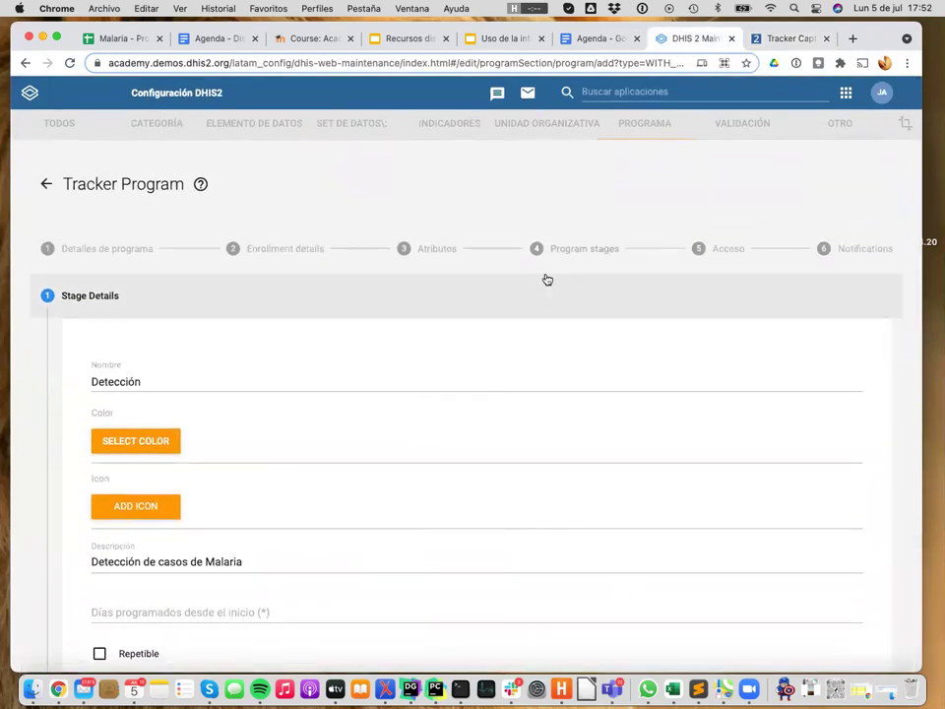
left_click(775, 40)
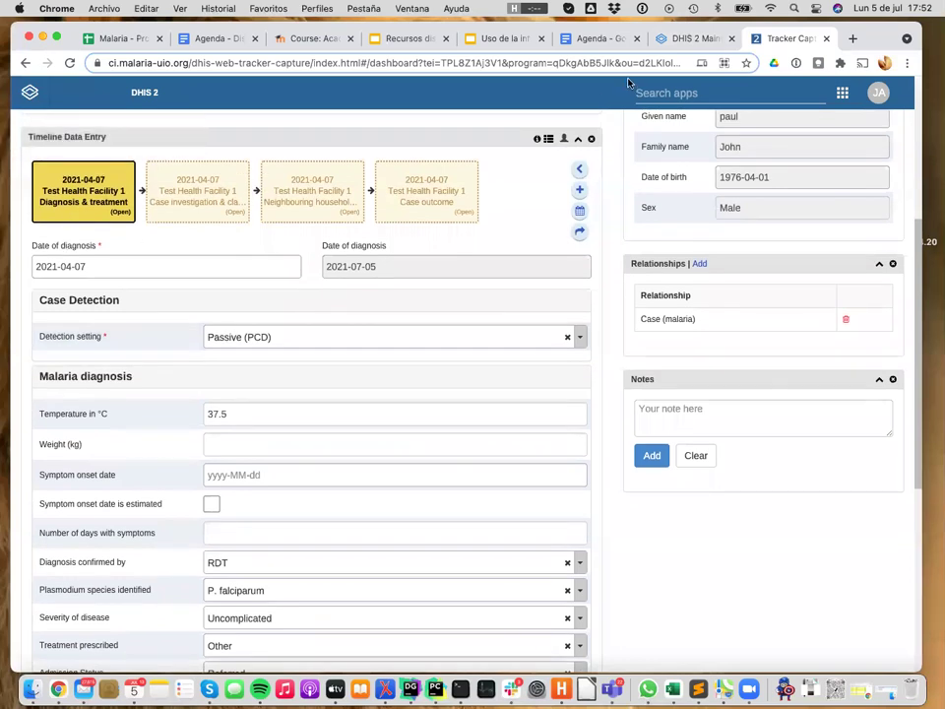
left_click(678, 37)
double_click(121, 383)
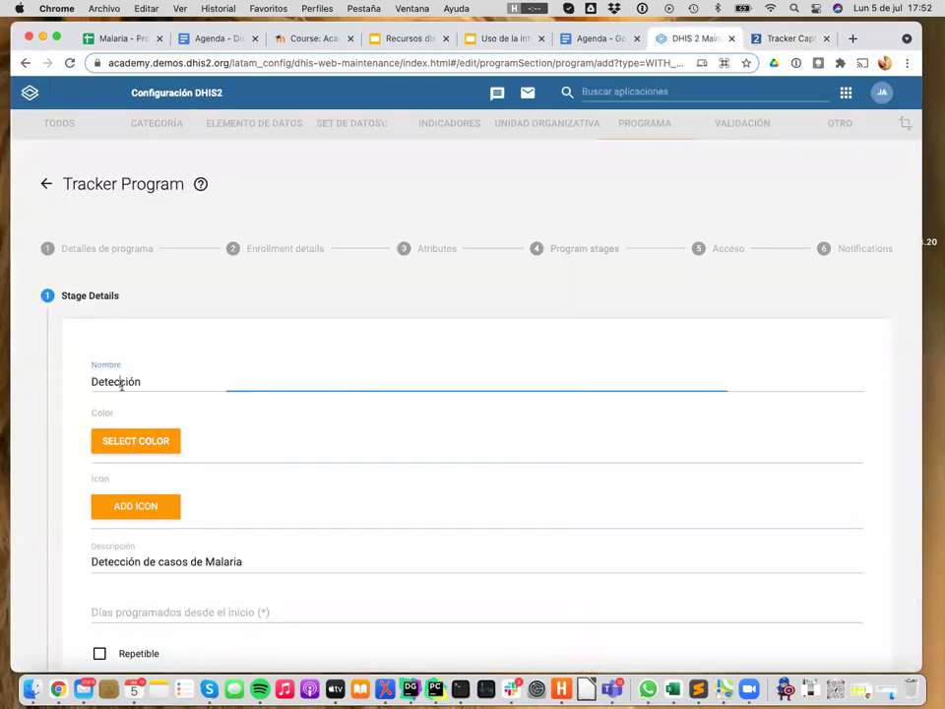
type("Diagn")
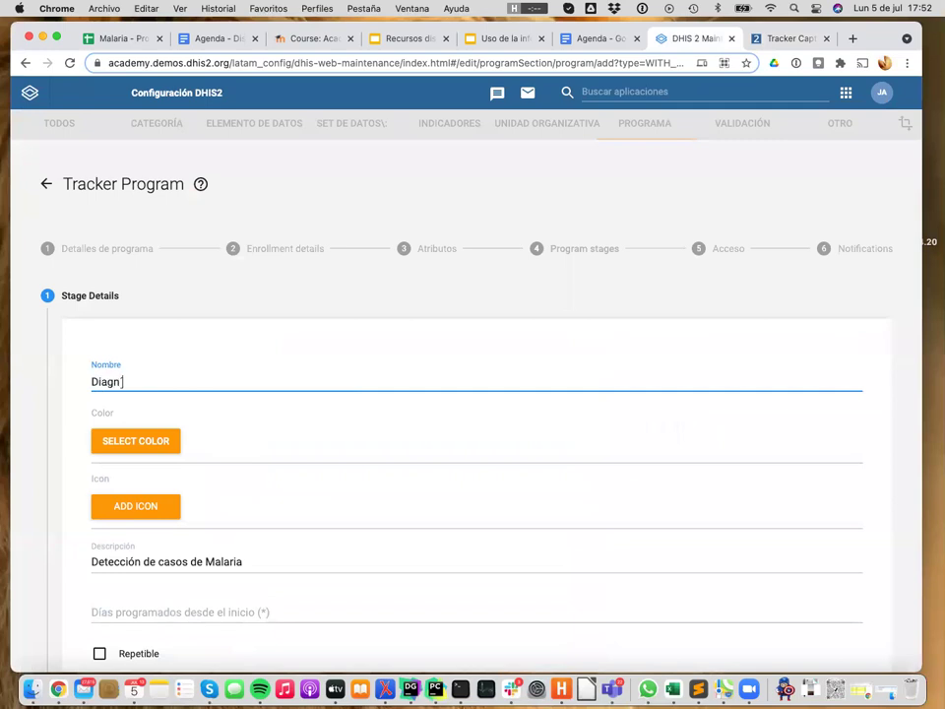
type("óstico y tratamiento")
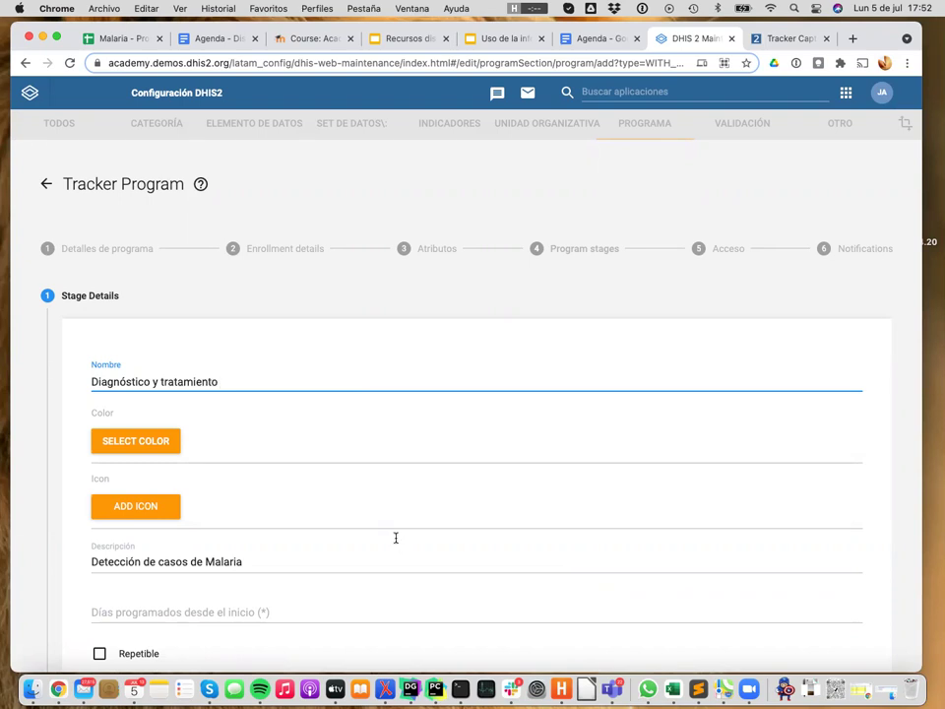
- Switch to the Excel plan and extend the first stage's name in A22 to "Etapa 1 - Detección - Diagnóstico y tratamiento"
left_click(673, 688)
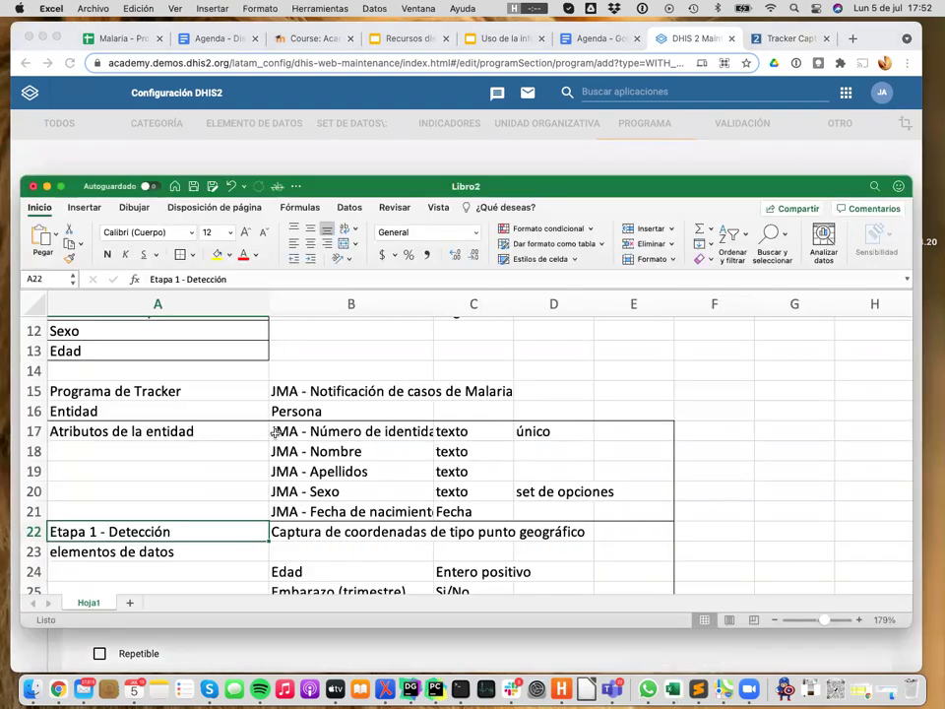
scroll(255, 471, "down", 4)
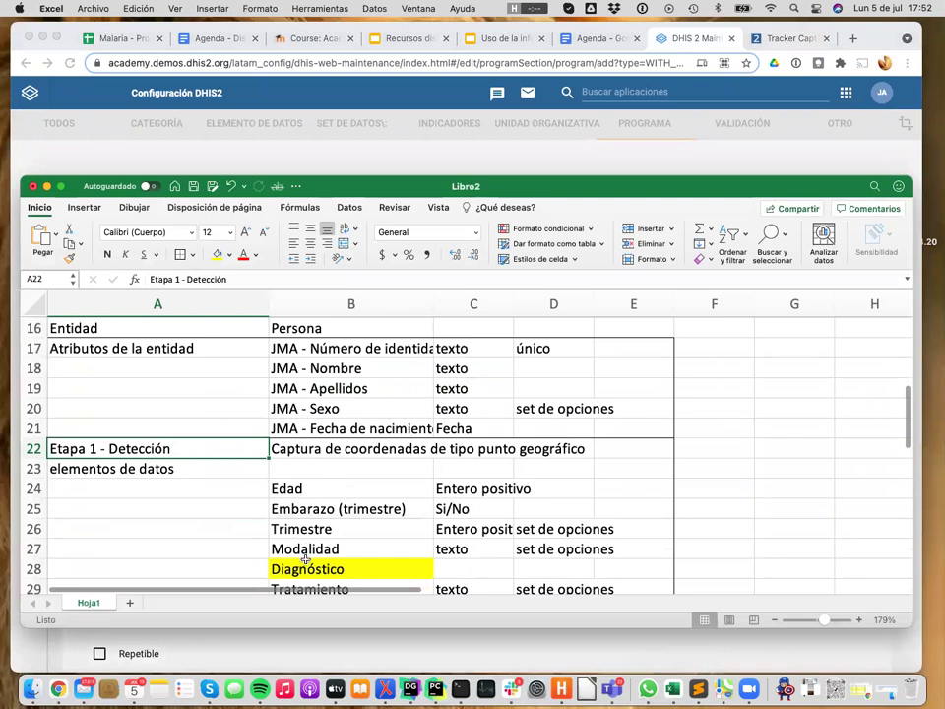
scroll(282, 473, "down", 1)
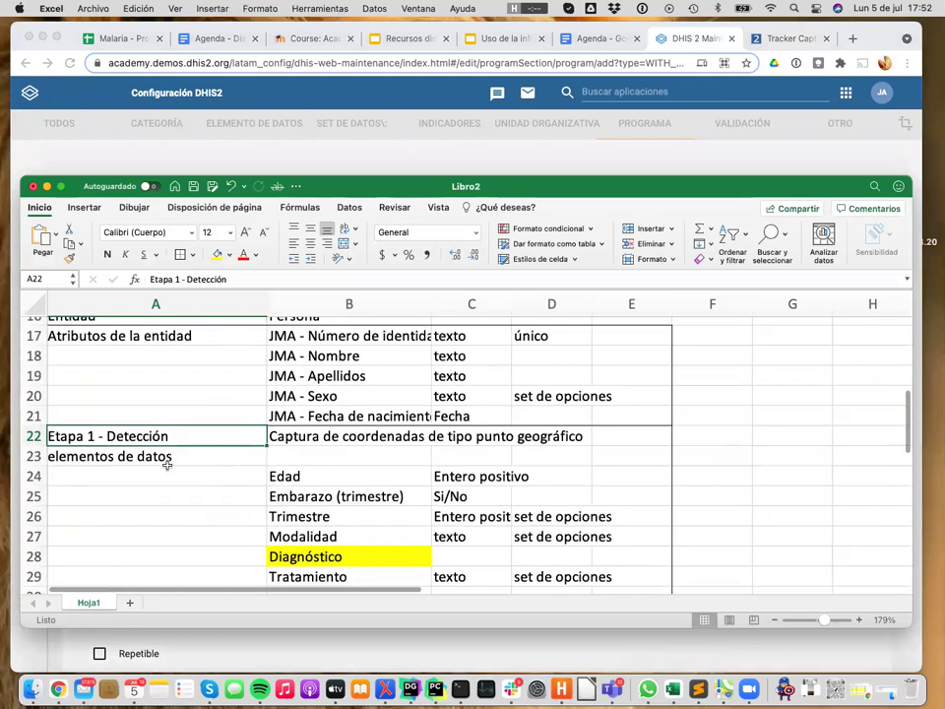
double_click(209, 278)
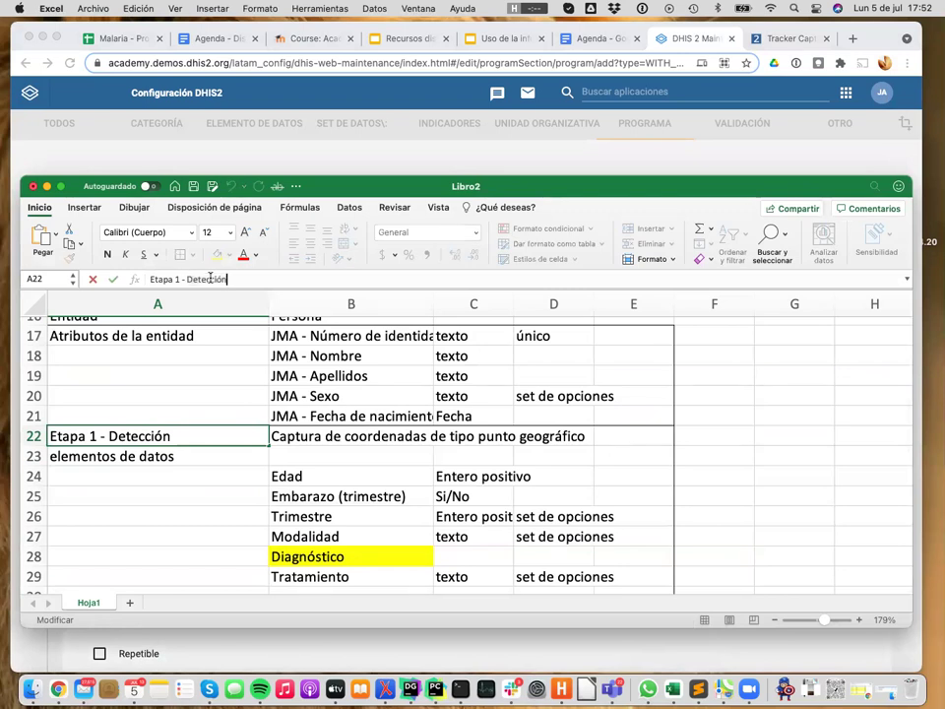
type("Diagnóstico y tratamiento")
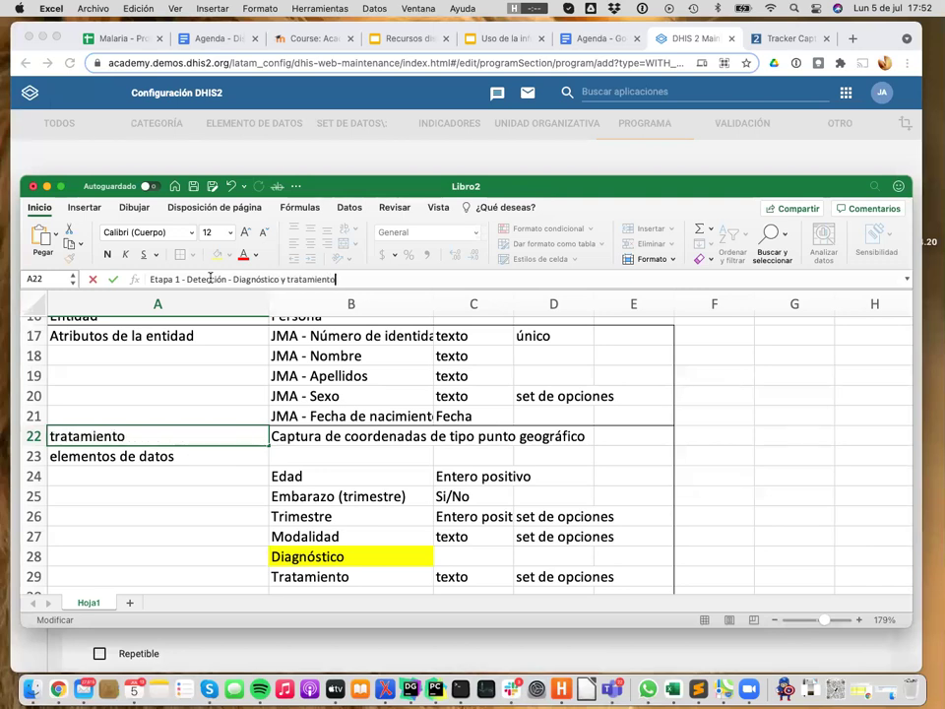
key("Return")
scroll(218, 479, "down", 5)
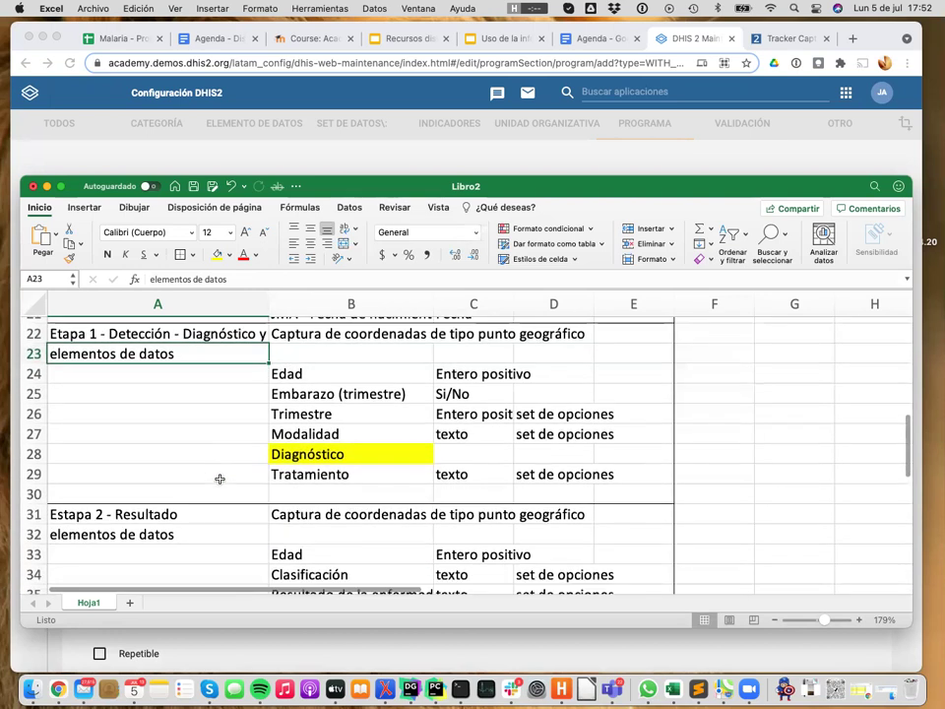
- Return to the DHIS2 Maintenance stage form and change its description to "Detección y tratamiento de casos de Malaria"
left_click(702, 41)
scroll(295, 430, "down", 3)
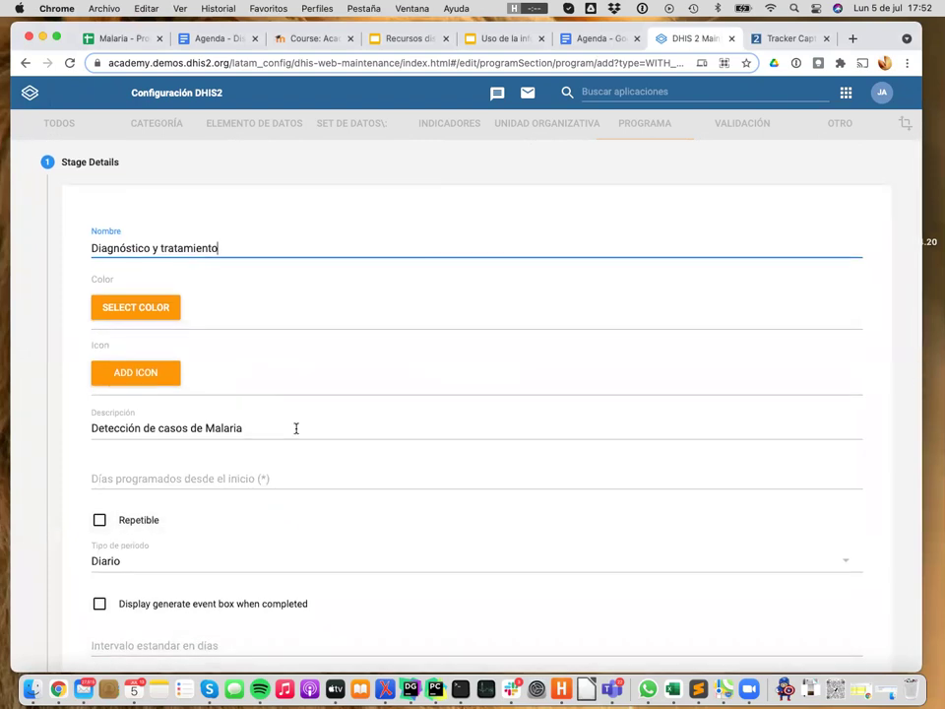
scroll(296, 428, "down", 2)
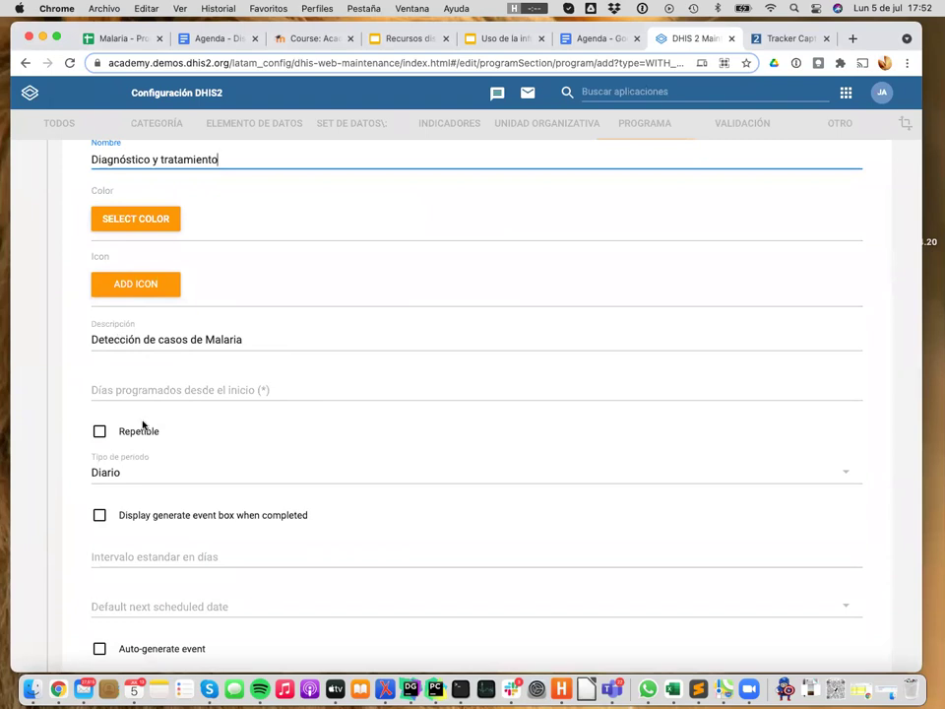
scroll(141, 425, "down", 1)
left_click(144, 313)
type("y tratamiento")
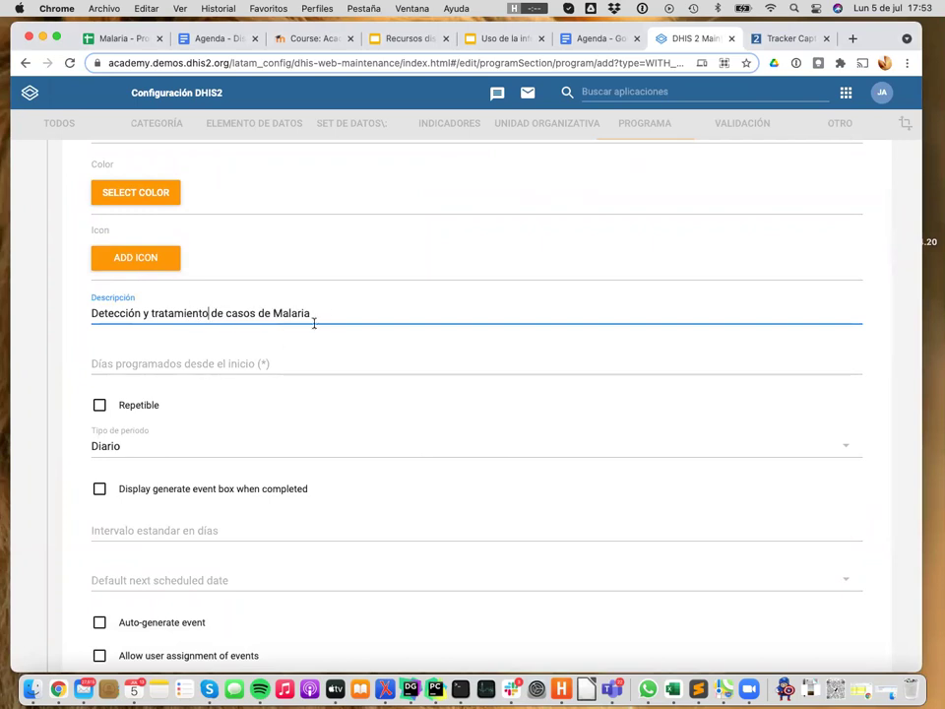
- Set the stage's description of report date to "Fecha de diagnóstico"
scroll(328, 428, "down", 3)
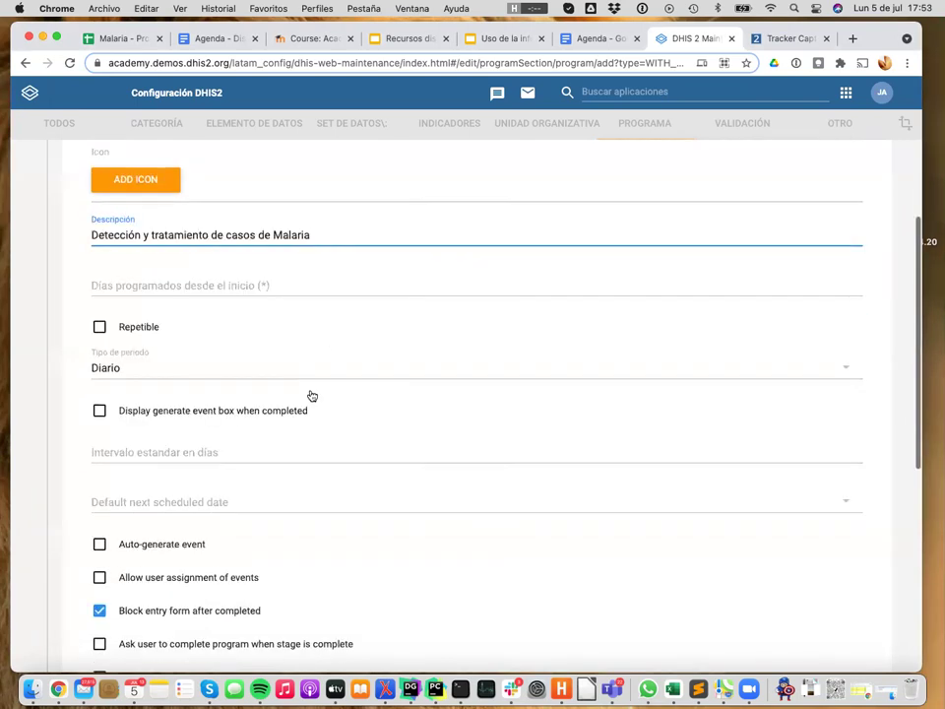
scroll(190, 515, "down", 10)
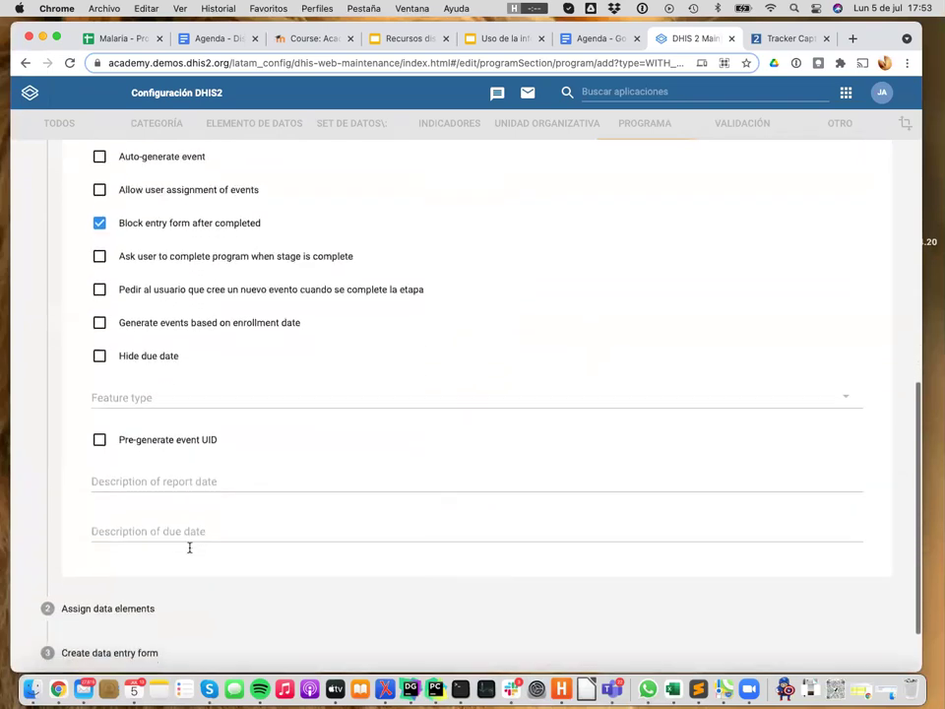
scroll(190, 547, "down", 2)
left_click(160, 424)
type("Feecha dee")
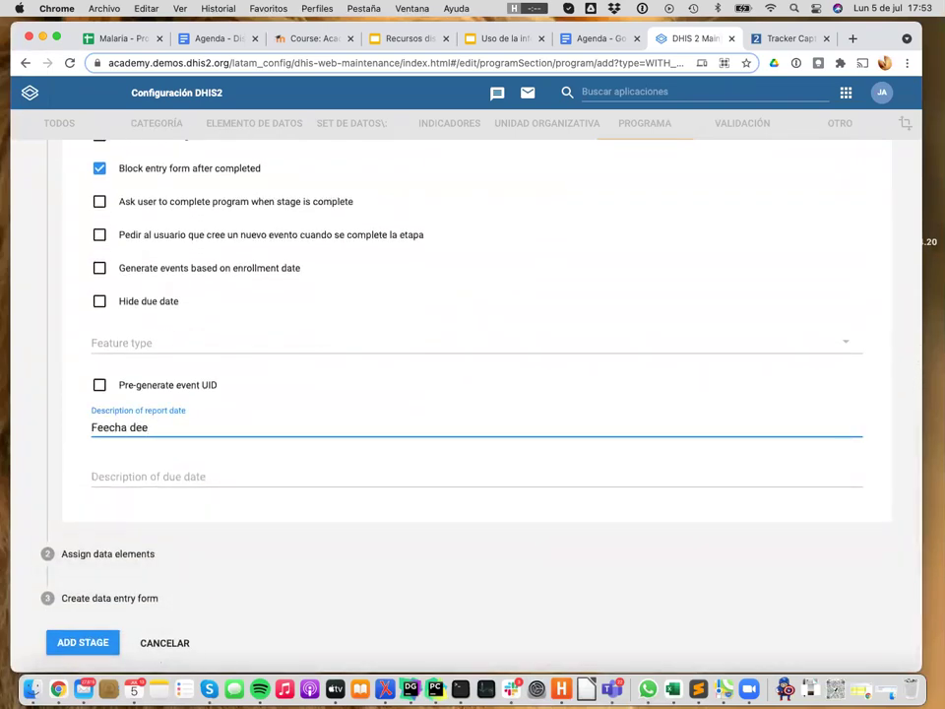
key("BackSpace")
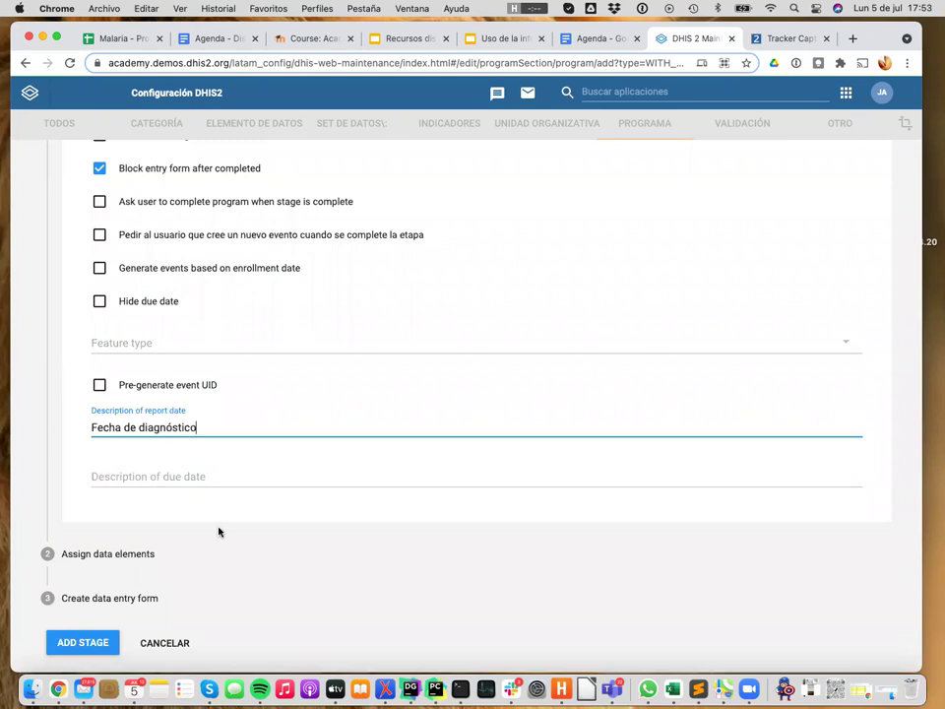
- Open the stage's data element assignment, search the available elements for "edad", look through the list and clear the search
left_click(167, 557)
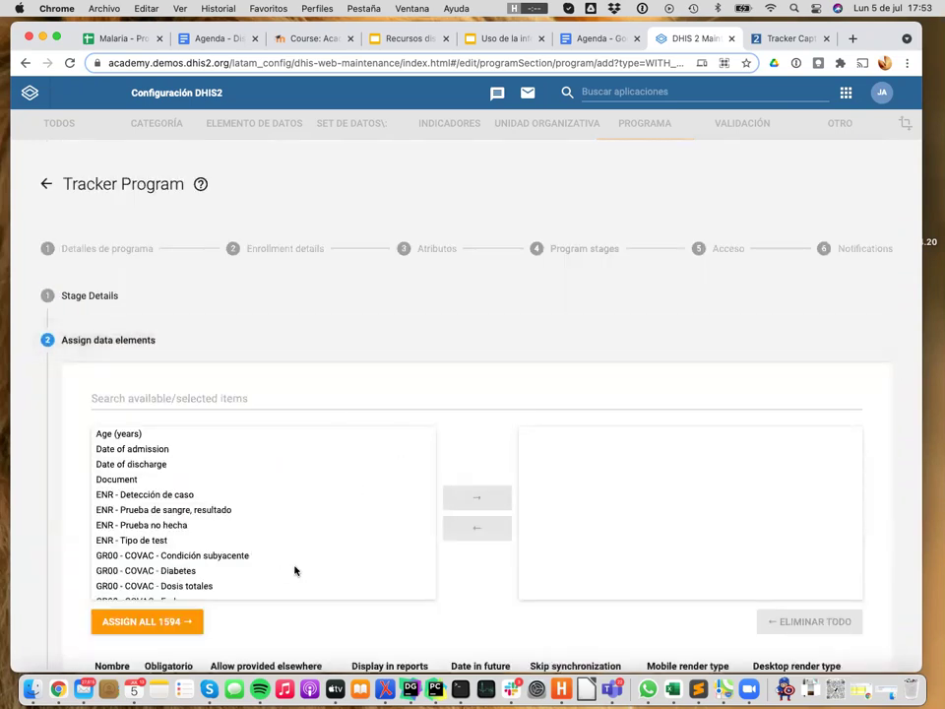
scroll(293, 570, "down", 1)
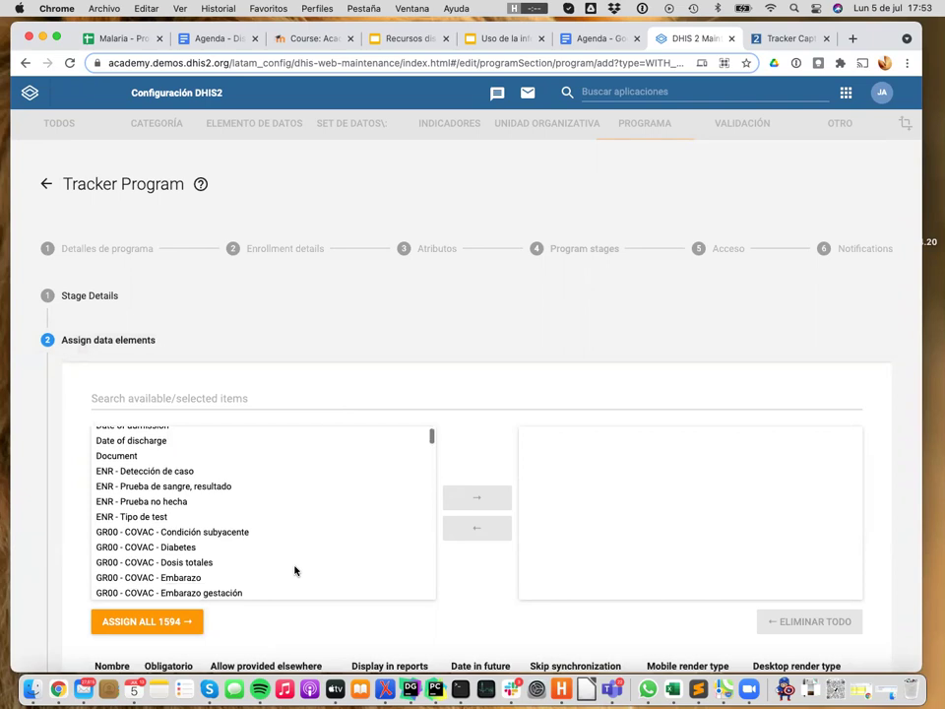
scroll(276, 546, "up", 1)
left_click(150, 389)
type("edad")
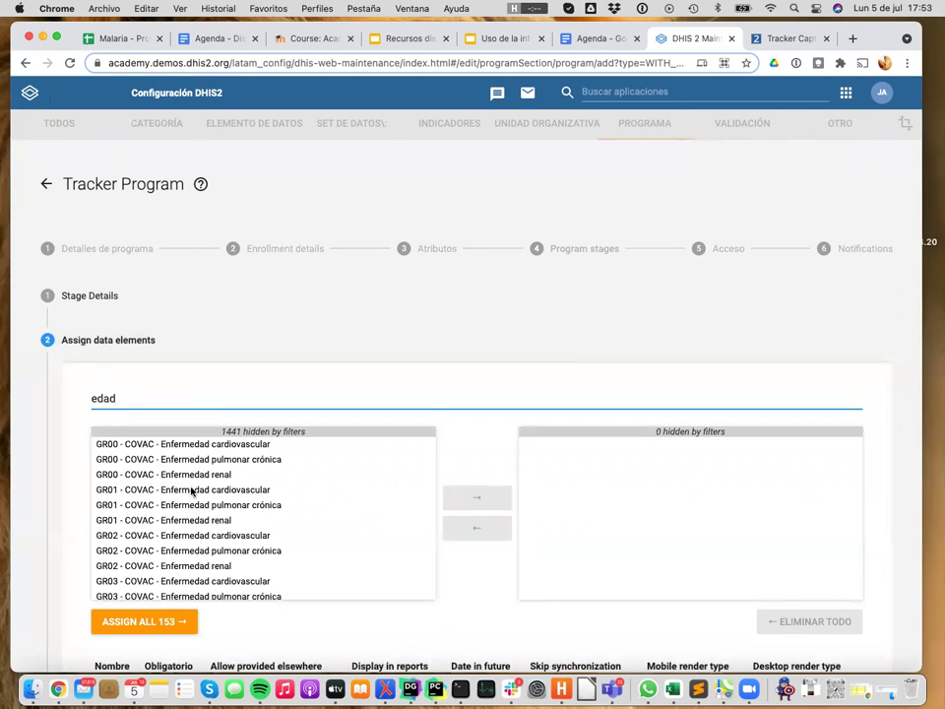
scroll(226, 510, "down", 5)
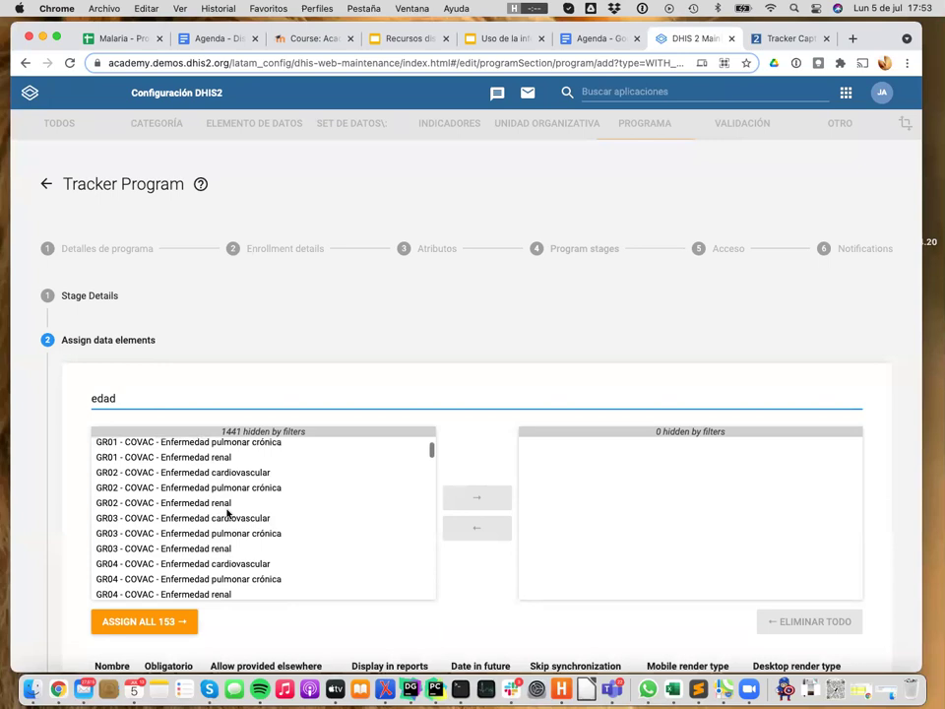
scroll(225, 510, "down", 7)
scroll(219, 543, "down", 2)
scroll(218, 543, "down", 16)
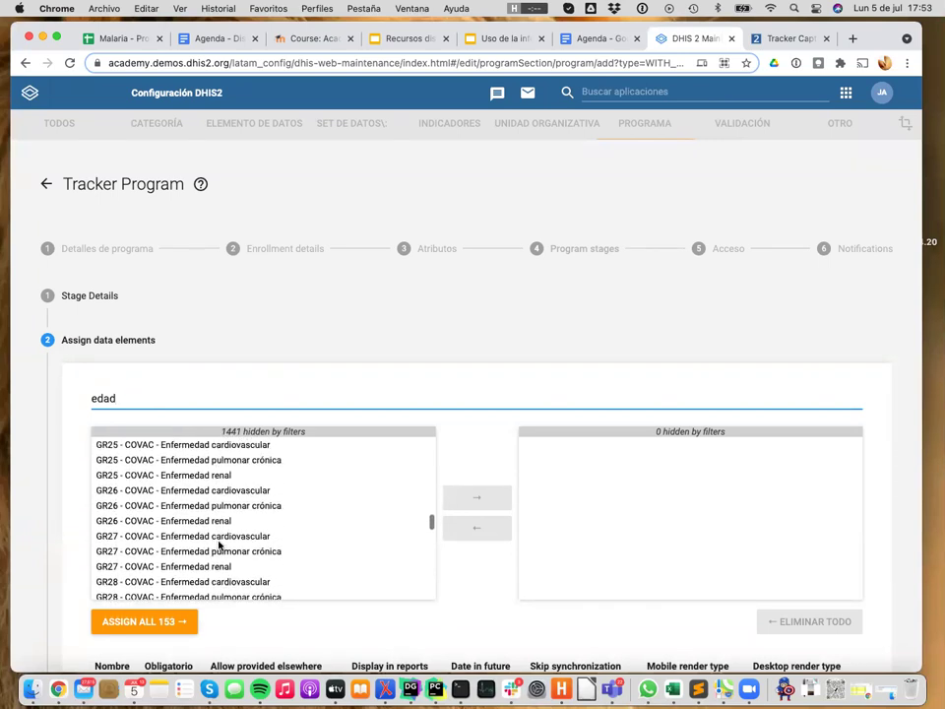
scroll(219, 543, "up", 20)
double_click(108, 395)
key("BackSpace")
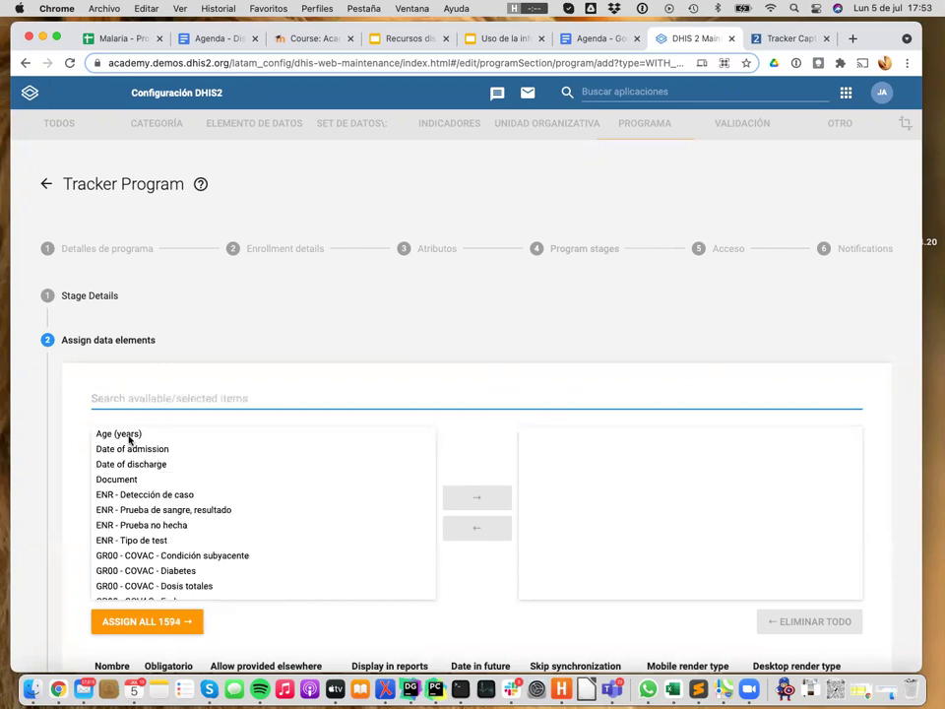
- Assign the Age (years) data element to the stage
left_click(123, 435)
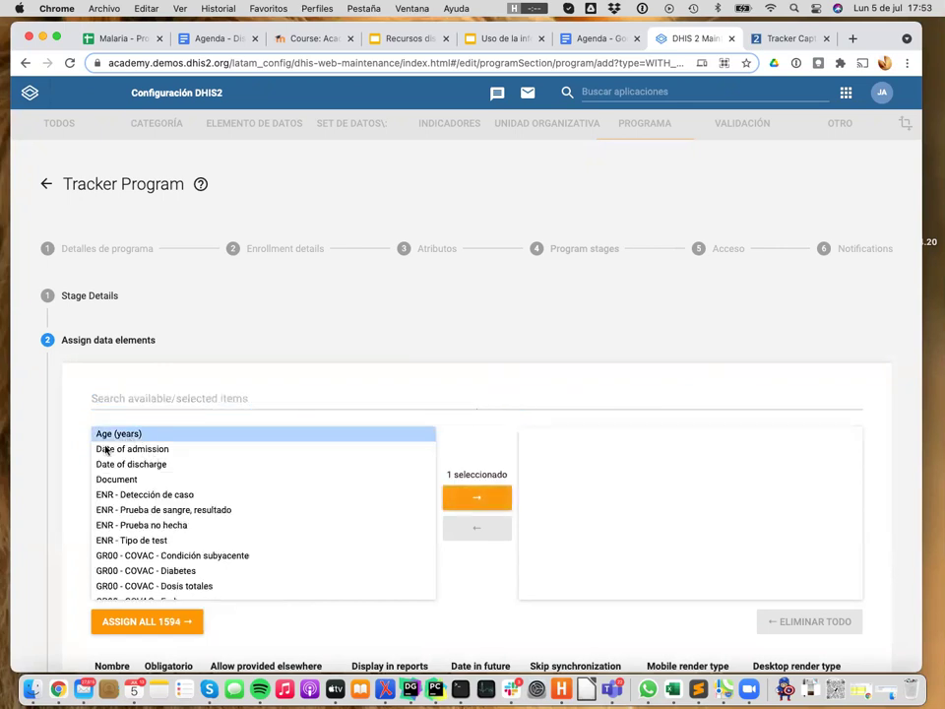
left_click(454, 500)
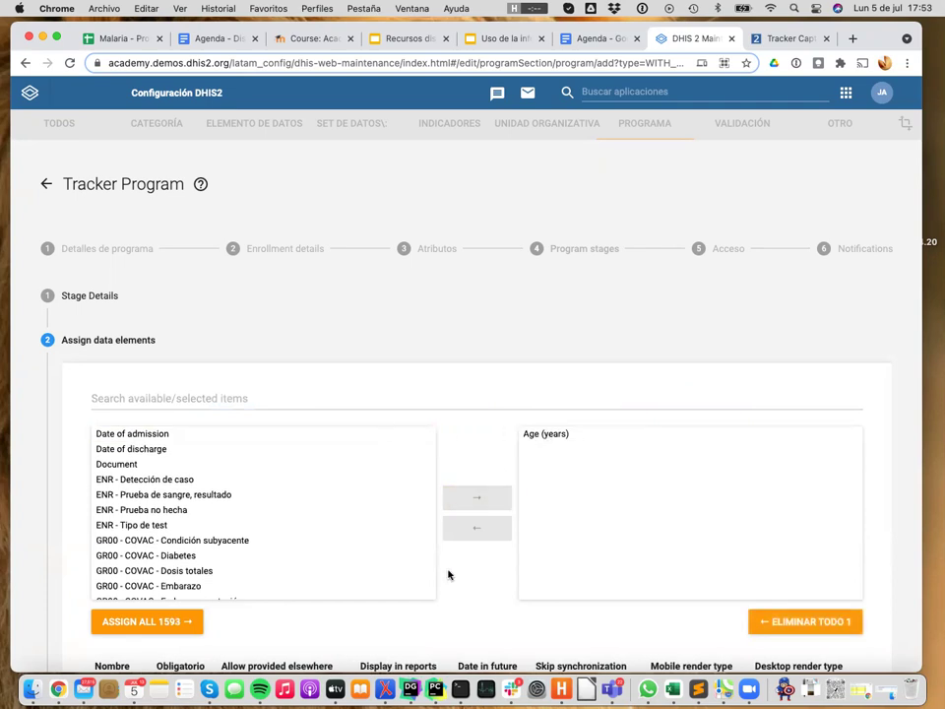
scroll(462, 605, "down", 5)
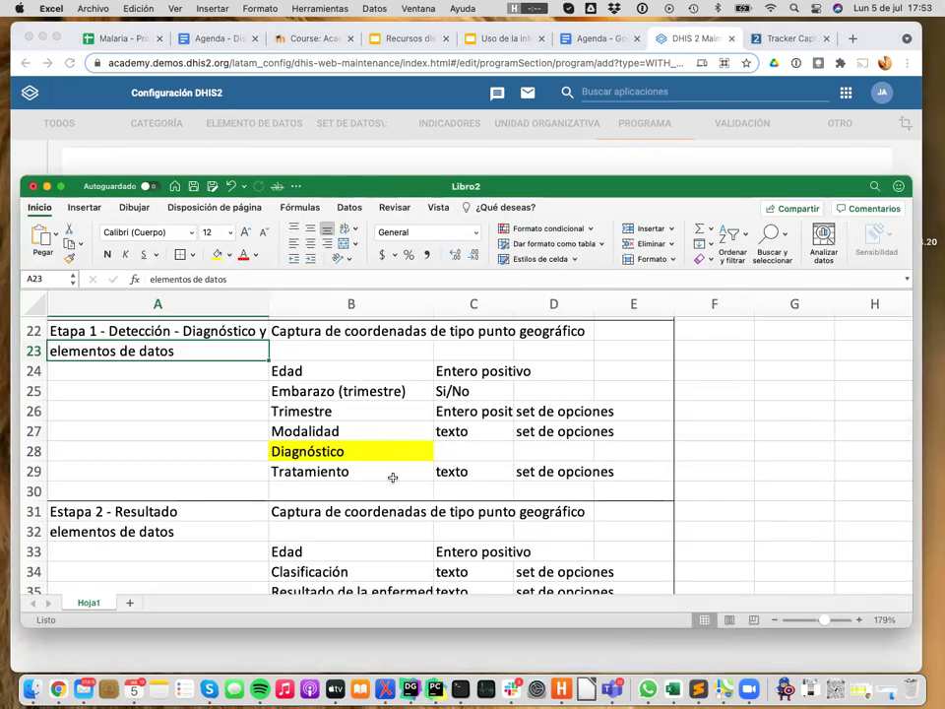
- Check the Etapa 1 data elements in the Excel plan, then in Maintenance make Age (years) mandatory and display it in reports
left_click(297, 371)
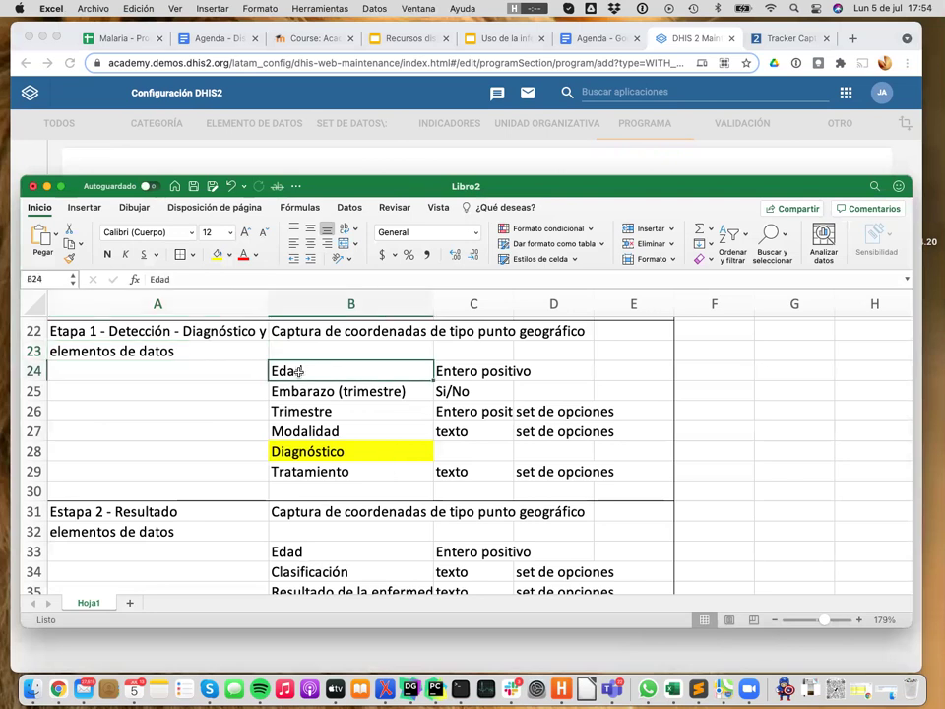
scroll(206, 521, "down", 3)
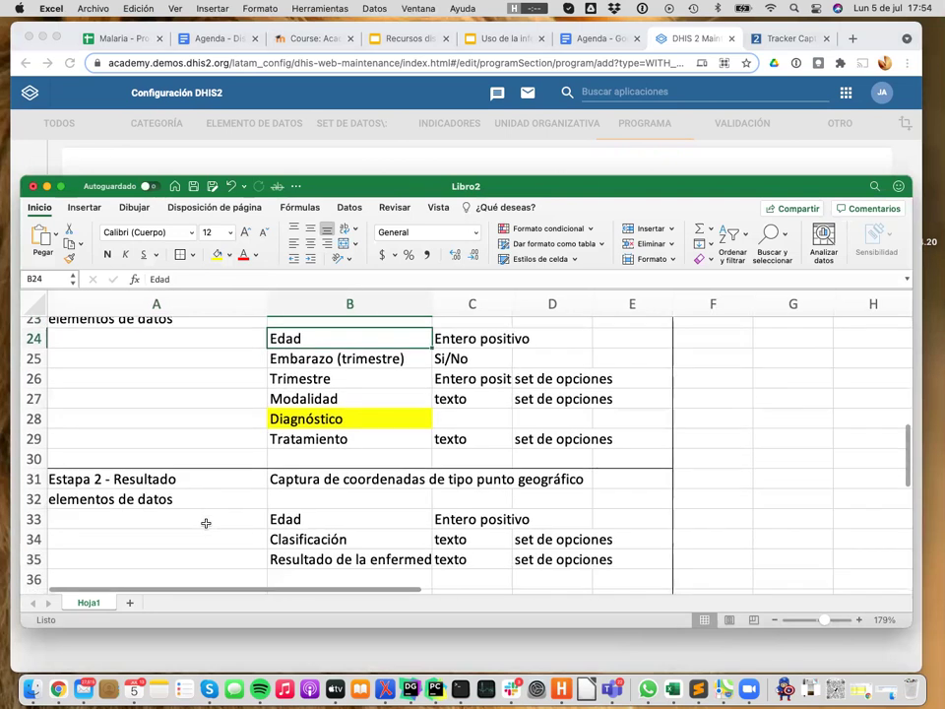
scroll(206, 522, "up", 2)
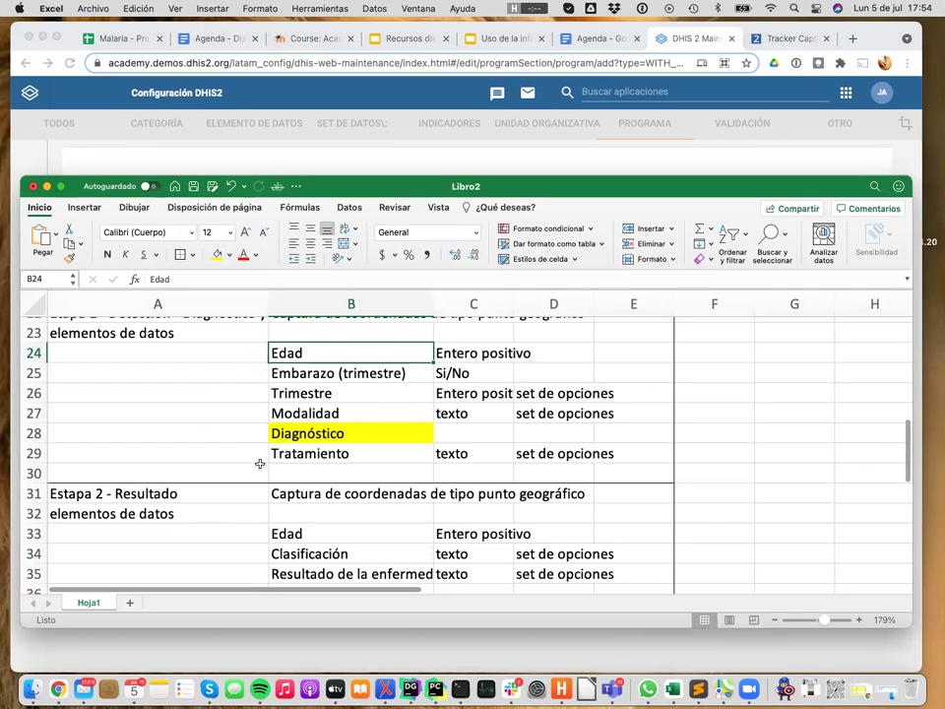
key("super+Tab")
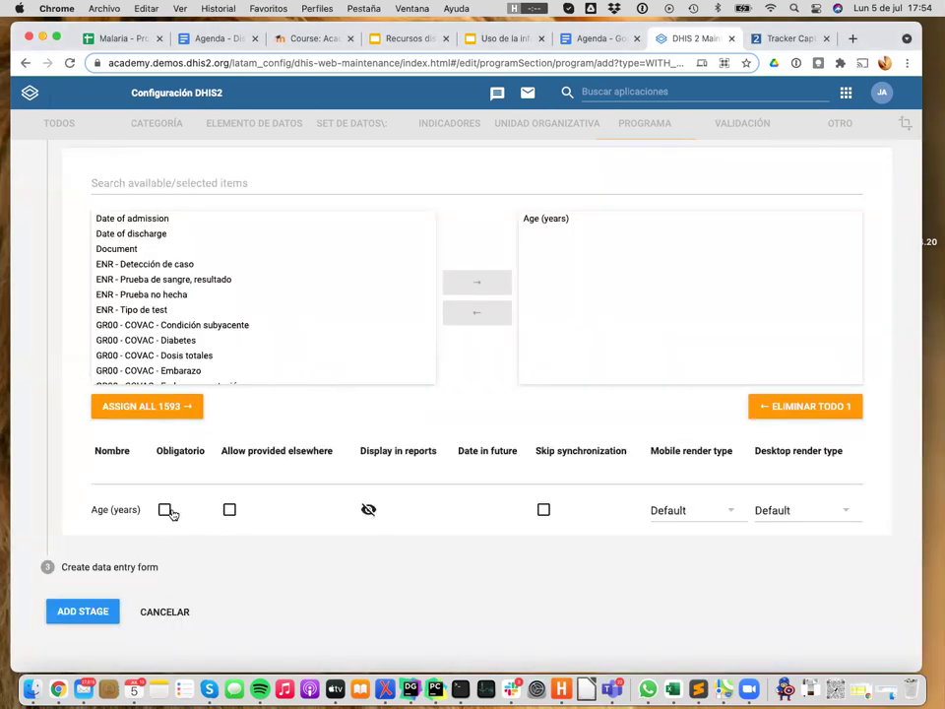
left_click(369, 511)
left_click(164, 511)
- Switch Allow provided elsewhere and Skip synchronization on and back off for Age (years)
left_click(228, 510)
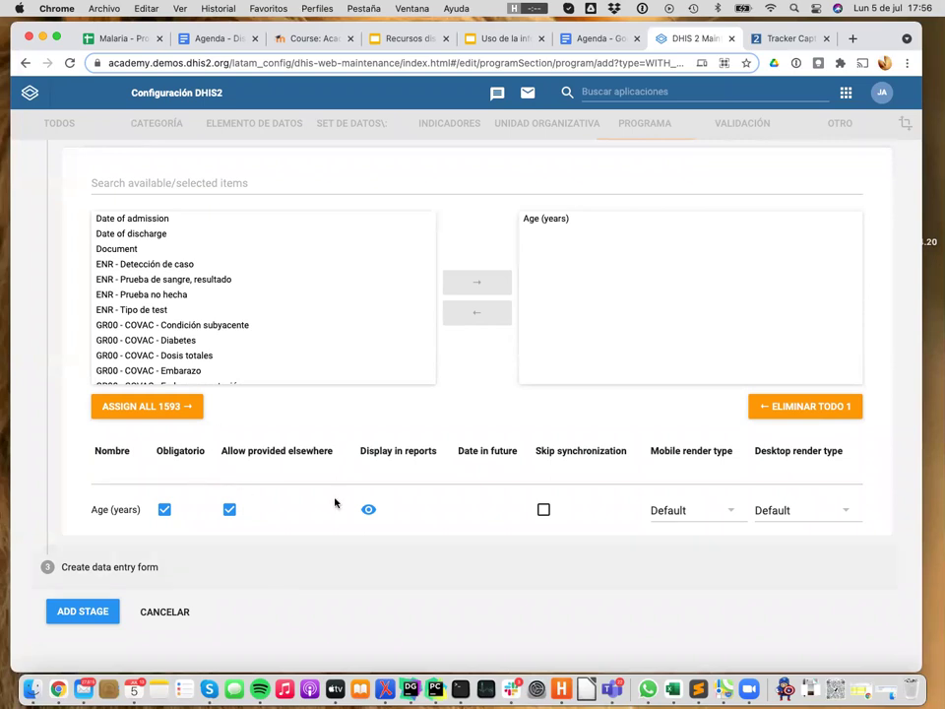
left_click(229, 509)
left_click(545, 512)
left_click(545, 511)
- Examine the mobile and desktop render type options for Age (years) without changing either one
left_click(696, 517)
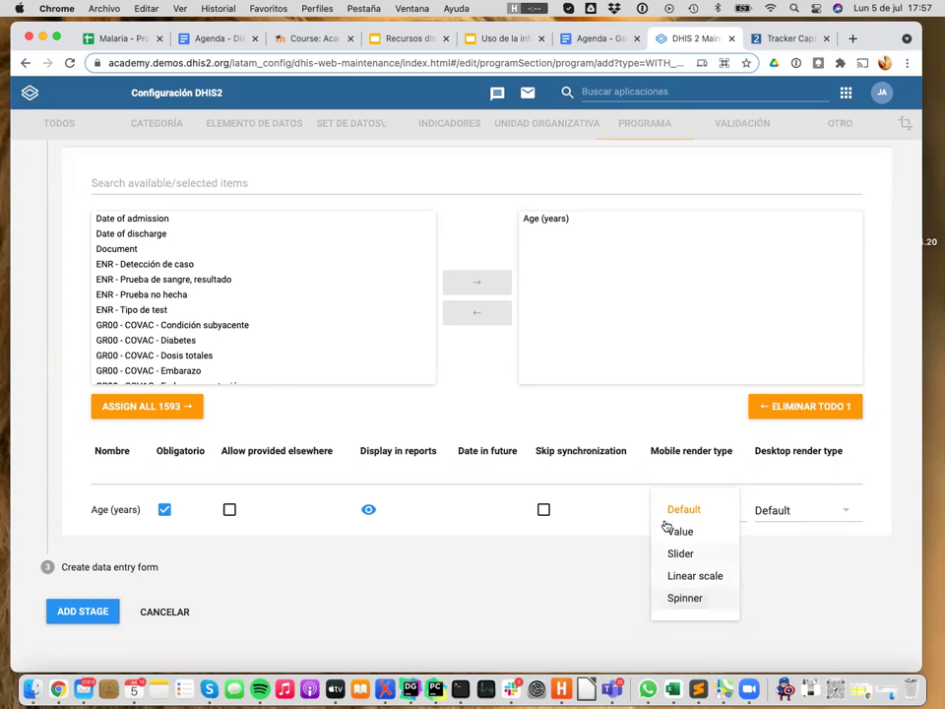
left_click(784, 565)
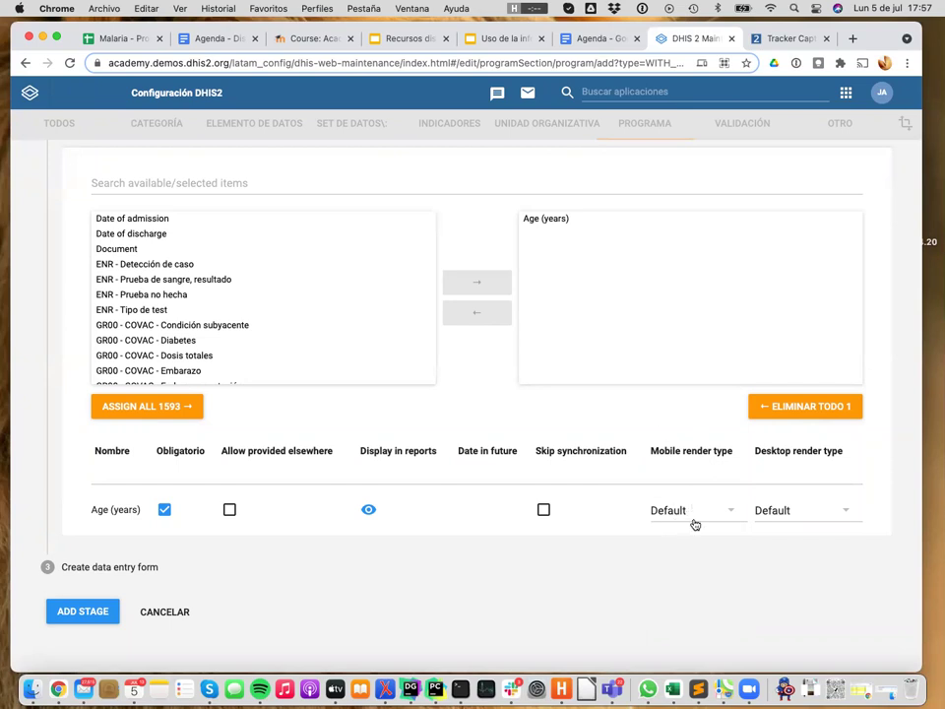
left_click(791, 515)
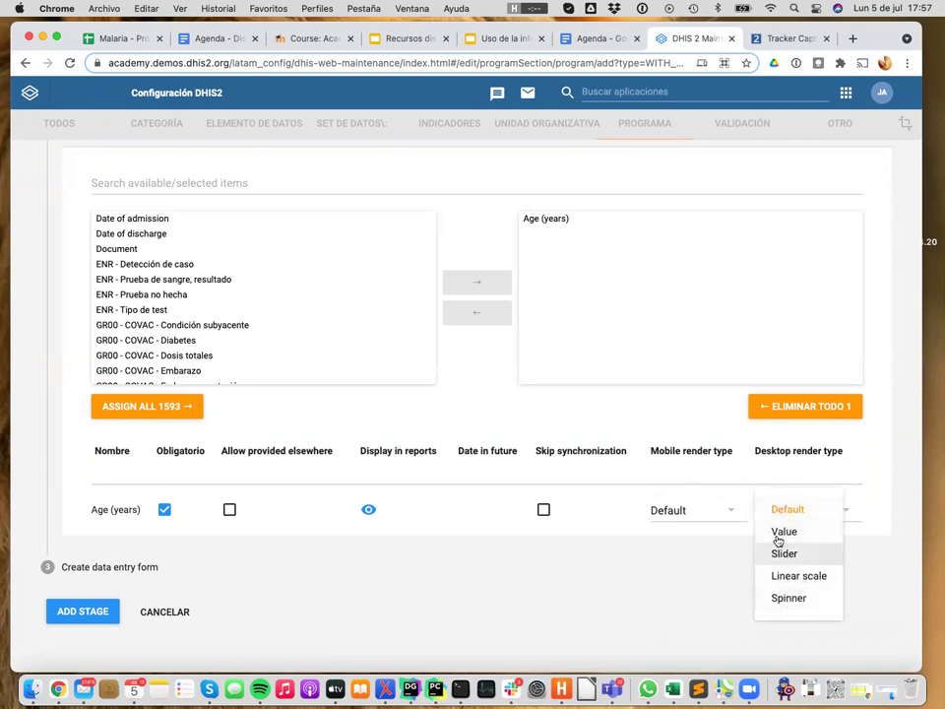
left_click(736, 479)
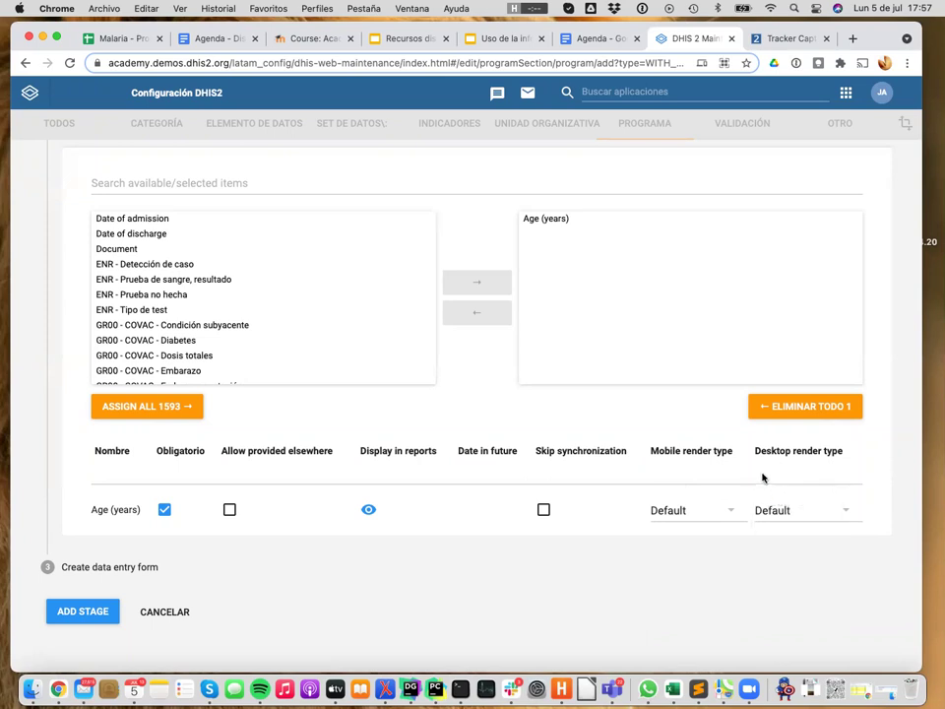
left_click(792, 508)
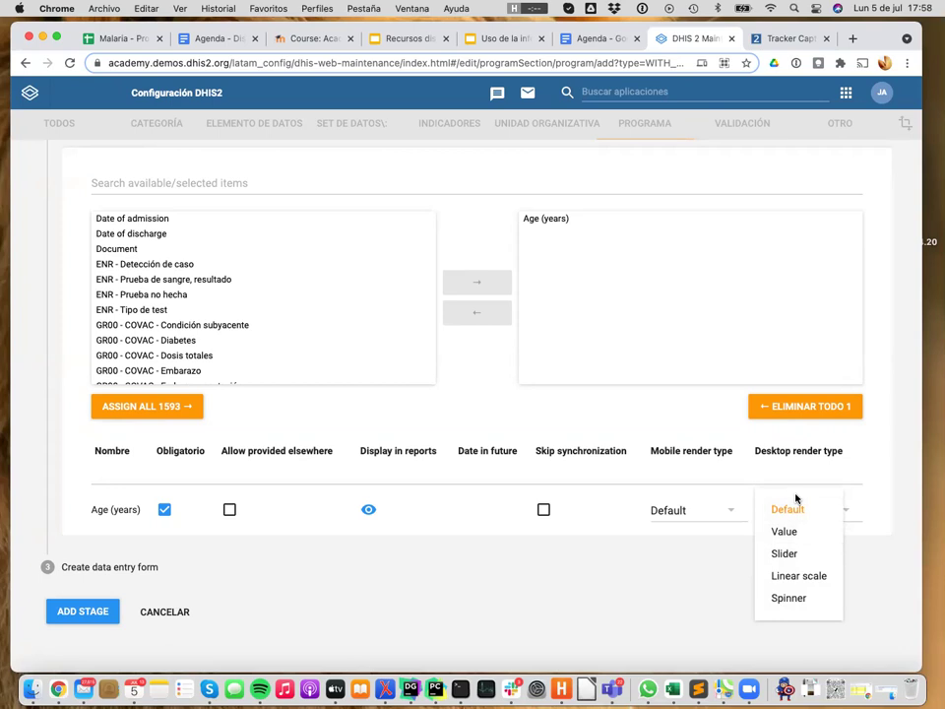
left_click(633, 578)
- Open the stage's data entry form setup, then switch to Tracker Capture to view the sections of the Diagnosis & treatment form
left_click(136, 570)
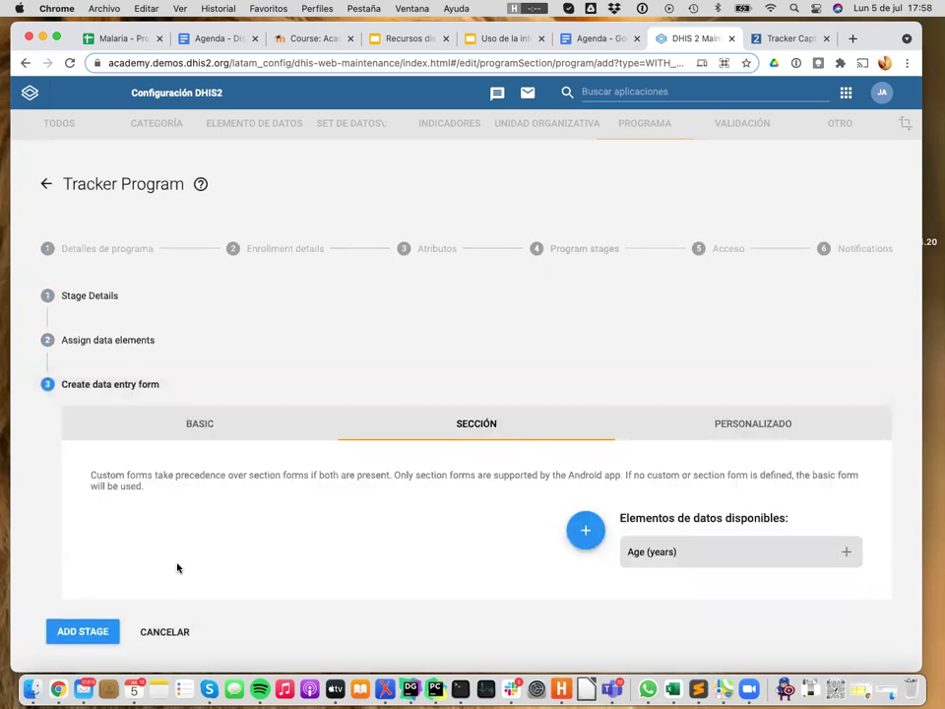
scroll(177, 567, "down", 1)
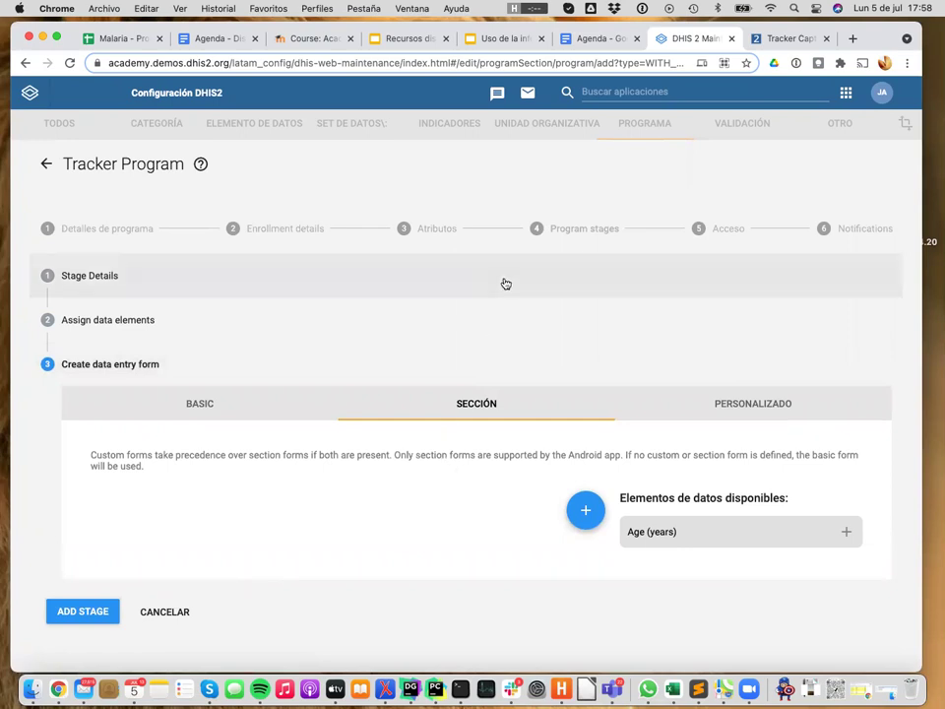
left_click(782, 40)
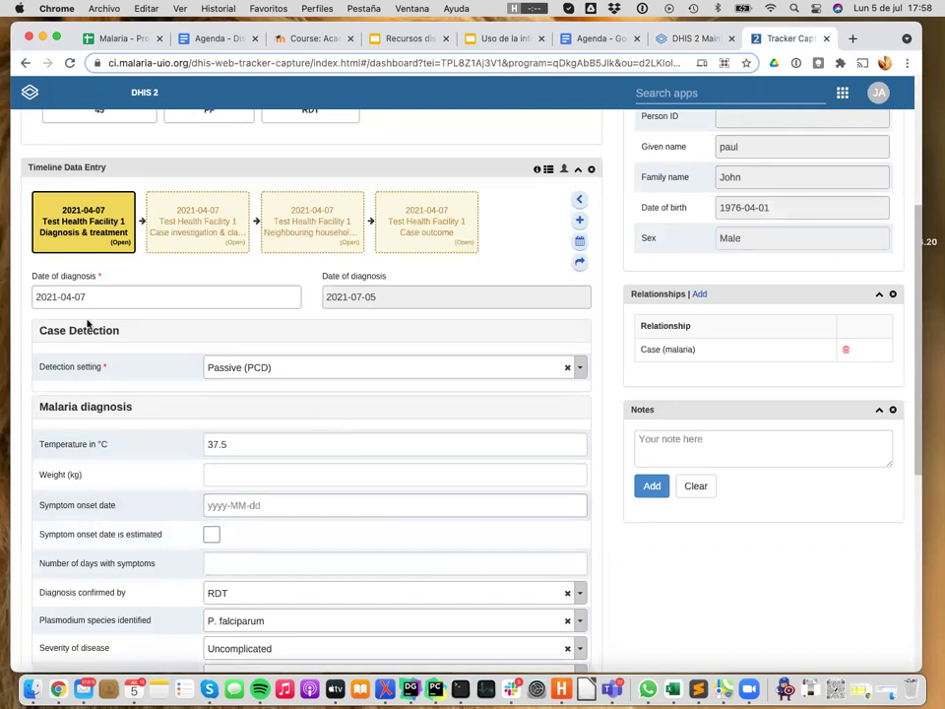
- Review the Case Detection, Malaria diagnosis and History of Malaria sections of the Diagnosis & treatment form, then return to Maintenance
scroll(102, 401, "down", 2)
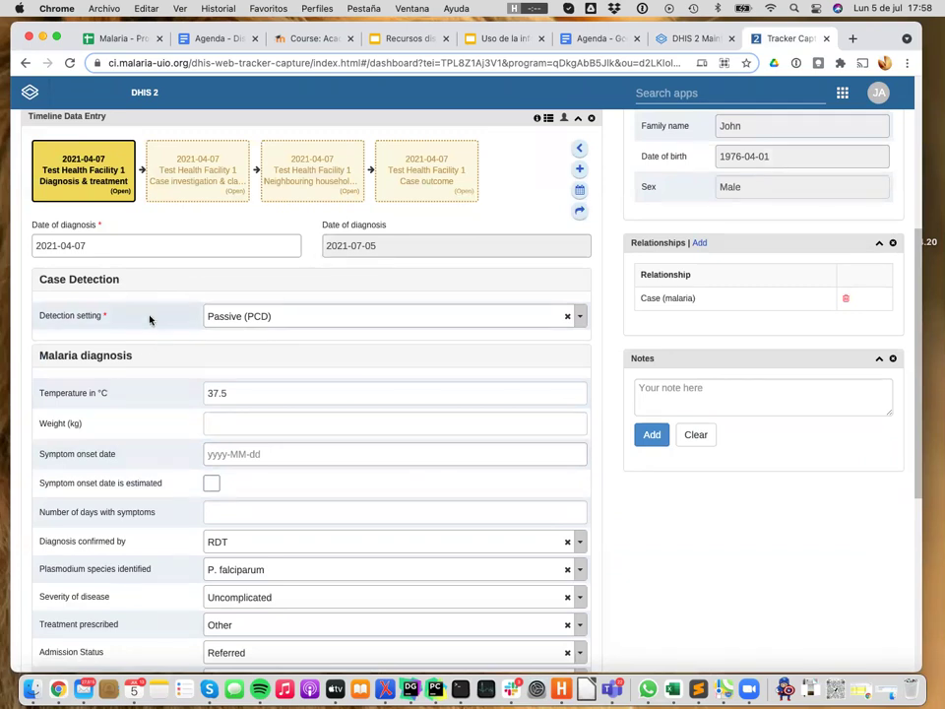
scroll(197, 409, "down", 2)
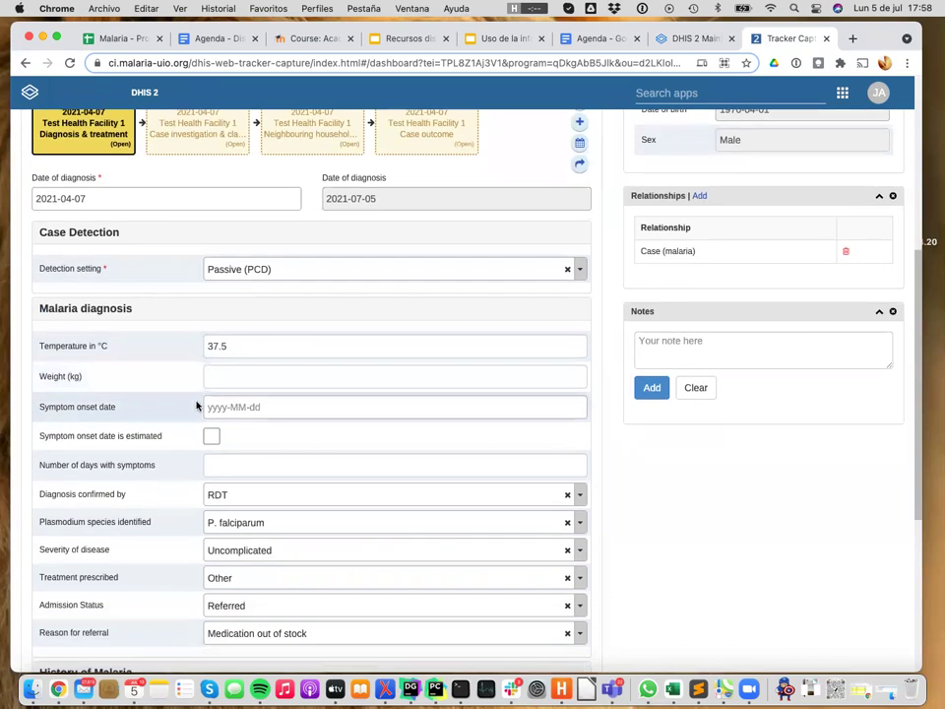
scroll(177, 508, "down", 5)
scroll(179, 506, "up", 3)
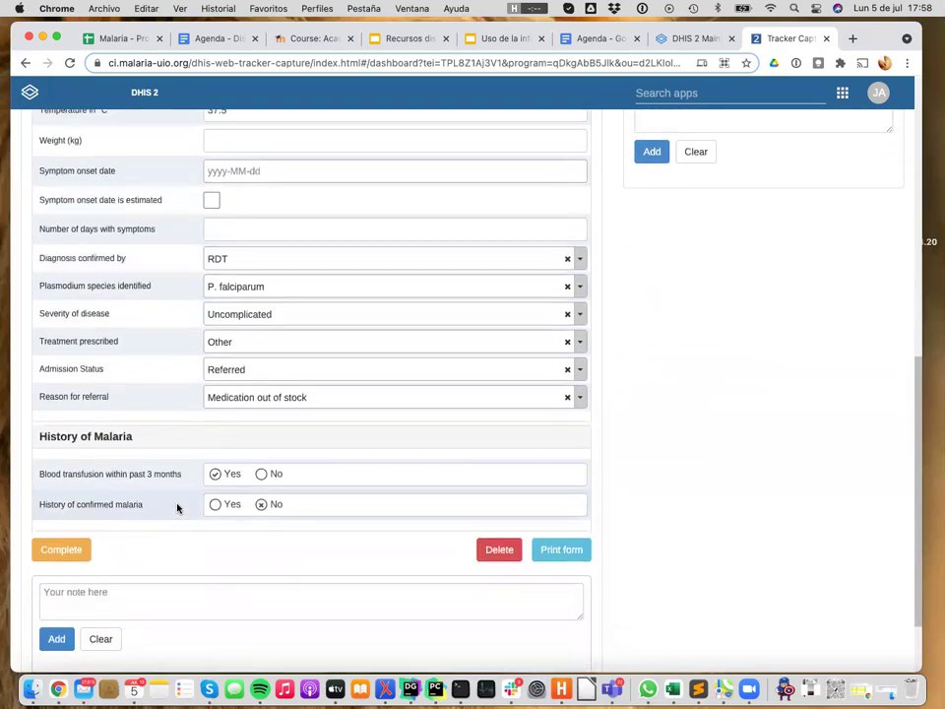
scroll(172, 403, "up", 3)
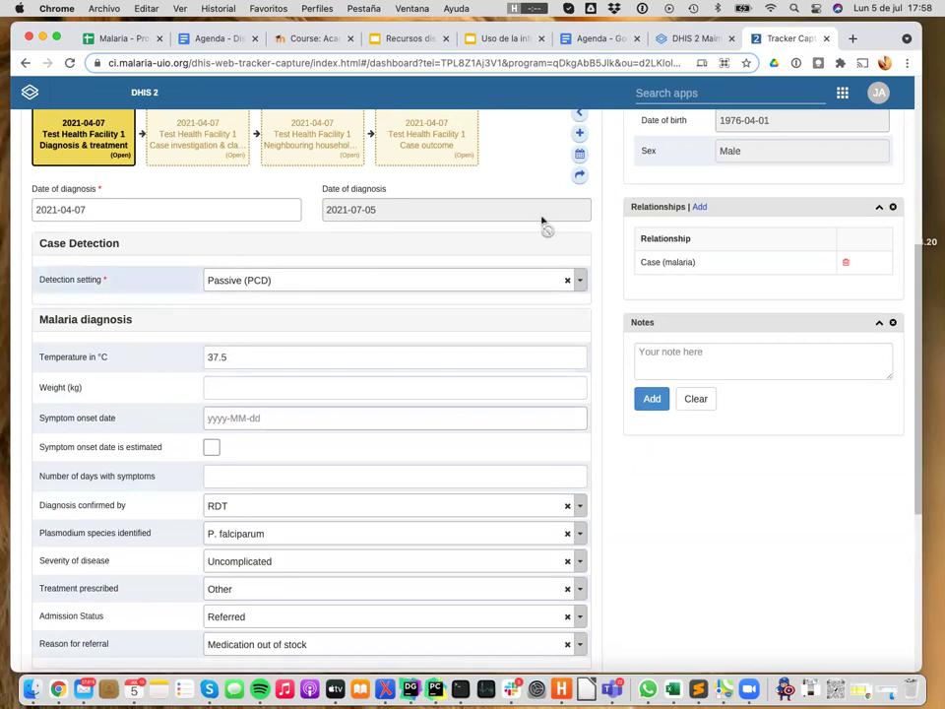
left_click(679, 39)
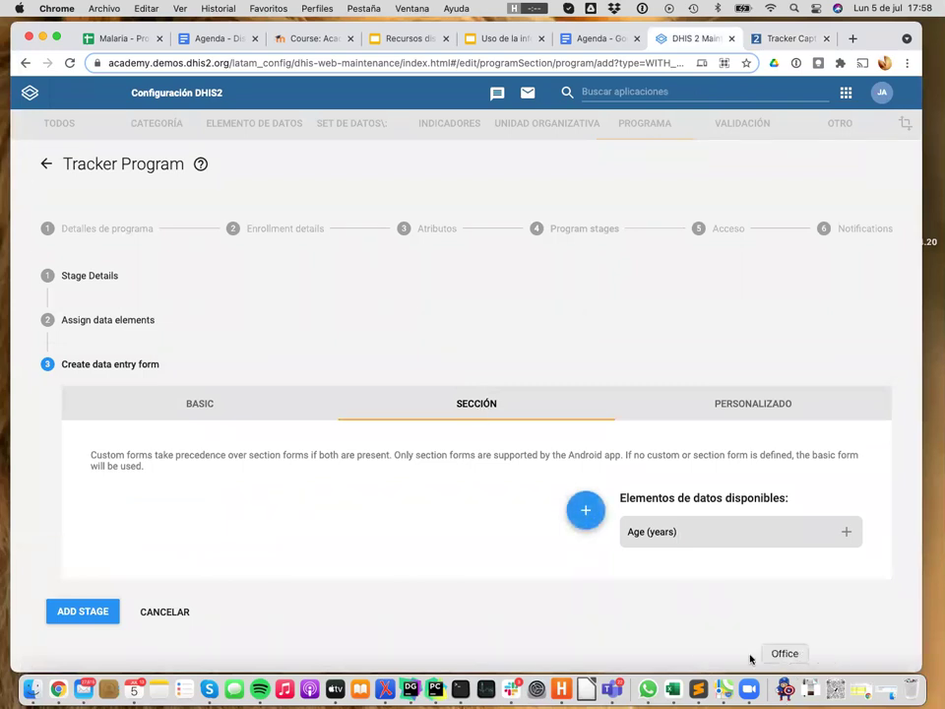
- Switch to the Excel plan and put outside borders around rows 24 to 26 of Etapa 1, columns A to E
left_click(672, 689)
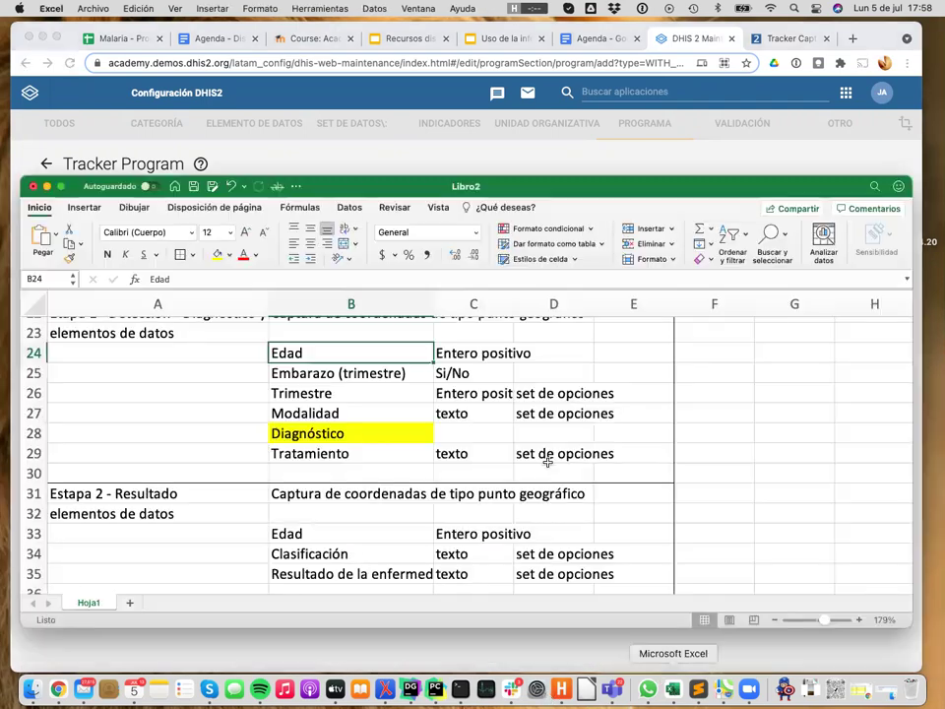
scroll(273, 466, "up", 2)
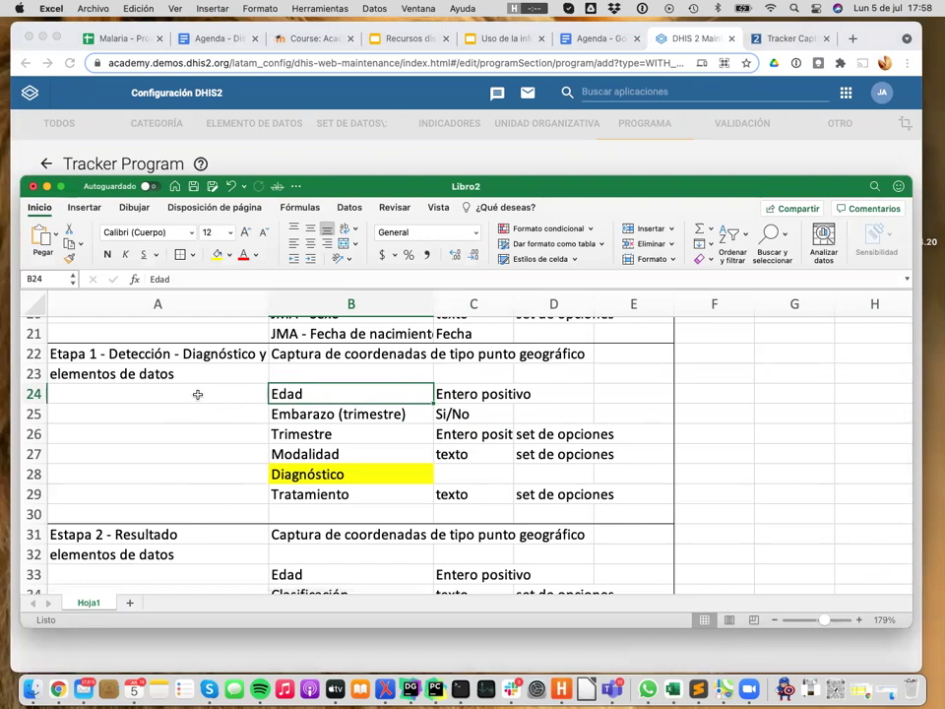
left_click_drag(113, 395, 639, 428)
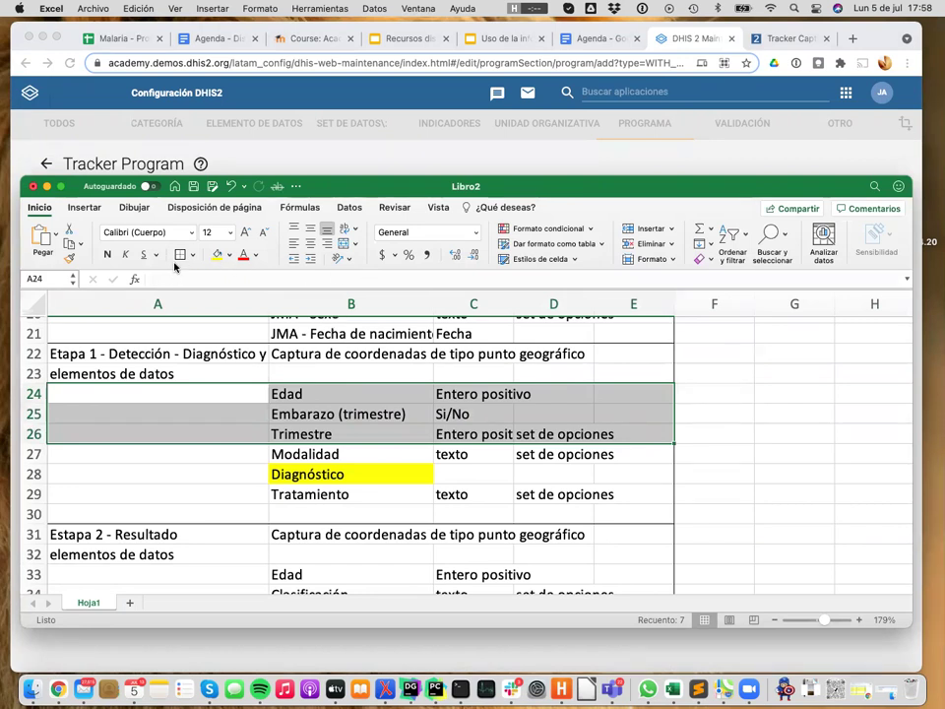
left_click(232, 466)
left_click_drag(226, 396, 640, 436)
left_click(192, 255)
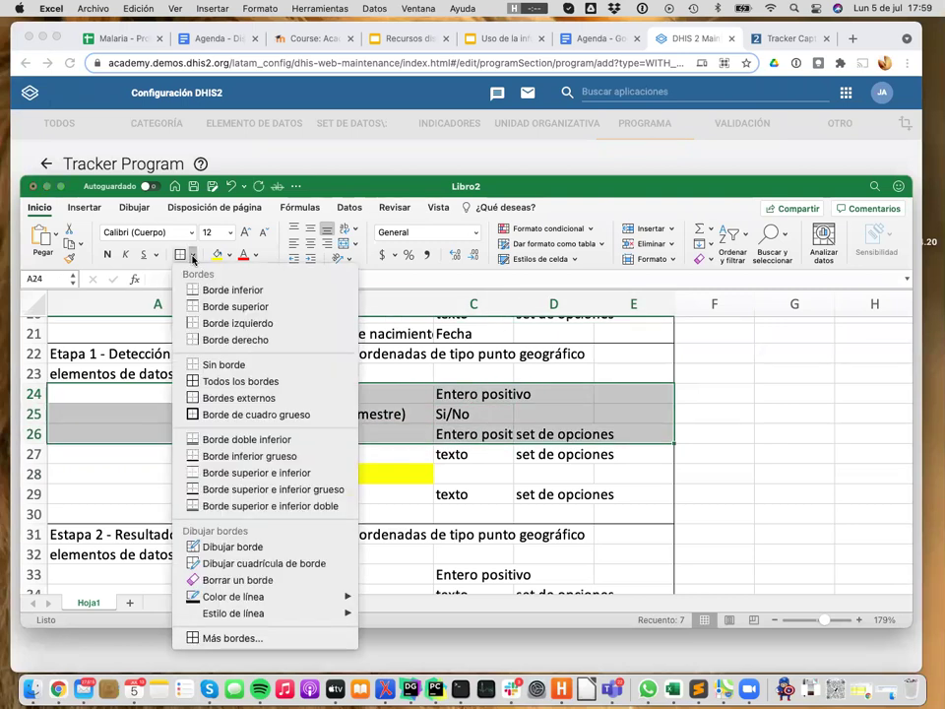
left_click(221, 398)
left_click(228, 472)
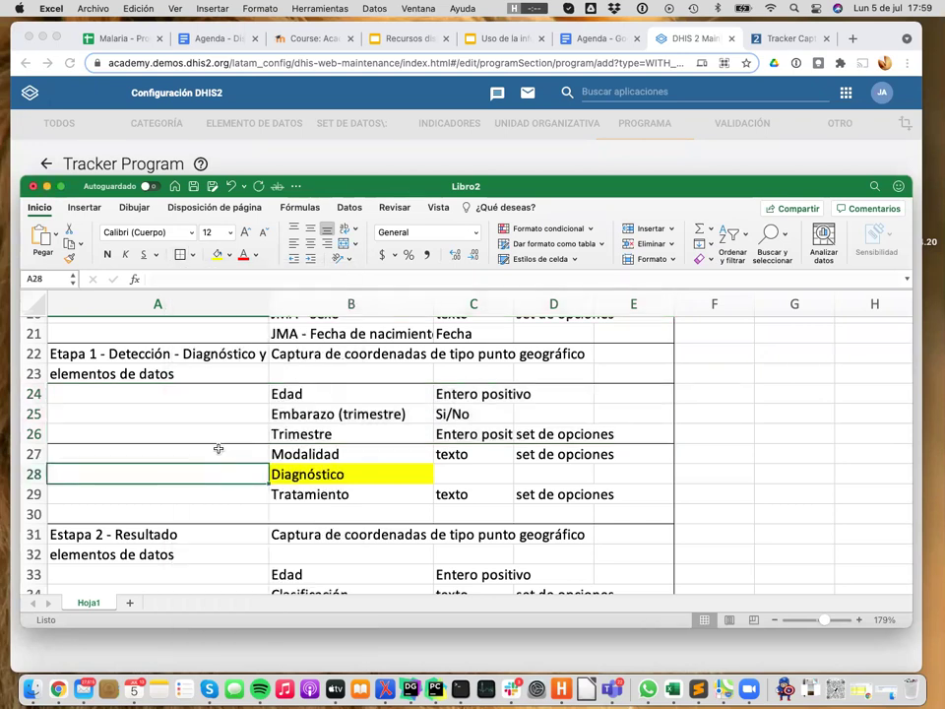
- Put outside borders around the Modalidad and Diagnóstico rows, 27 and 28, across columns A to E
left_click_drag(218, 449, 608, 461)
left_click(195, 258)
left_click(179, 256)
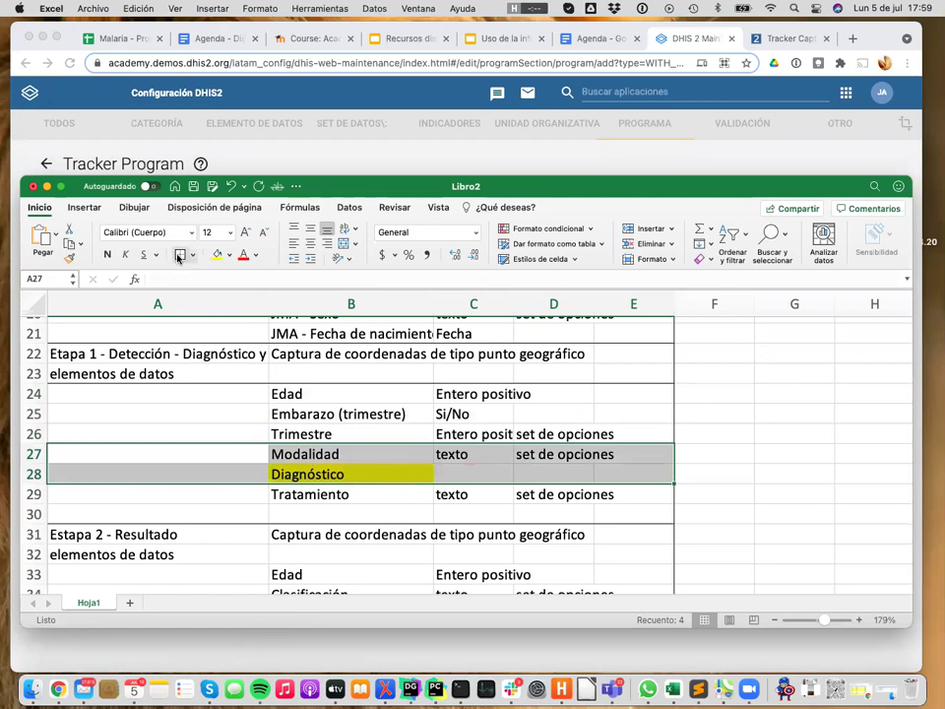
left_click(247, 471)
left_click(243, 506)
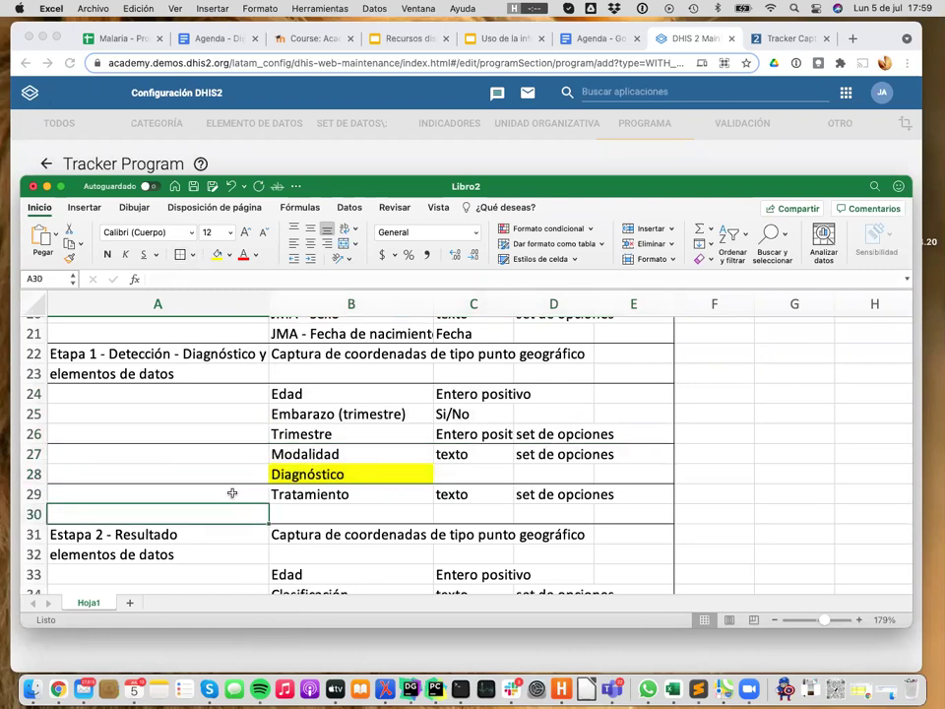
left_click(151, 394)
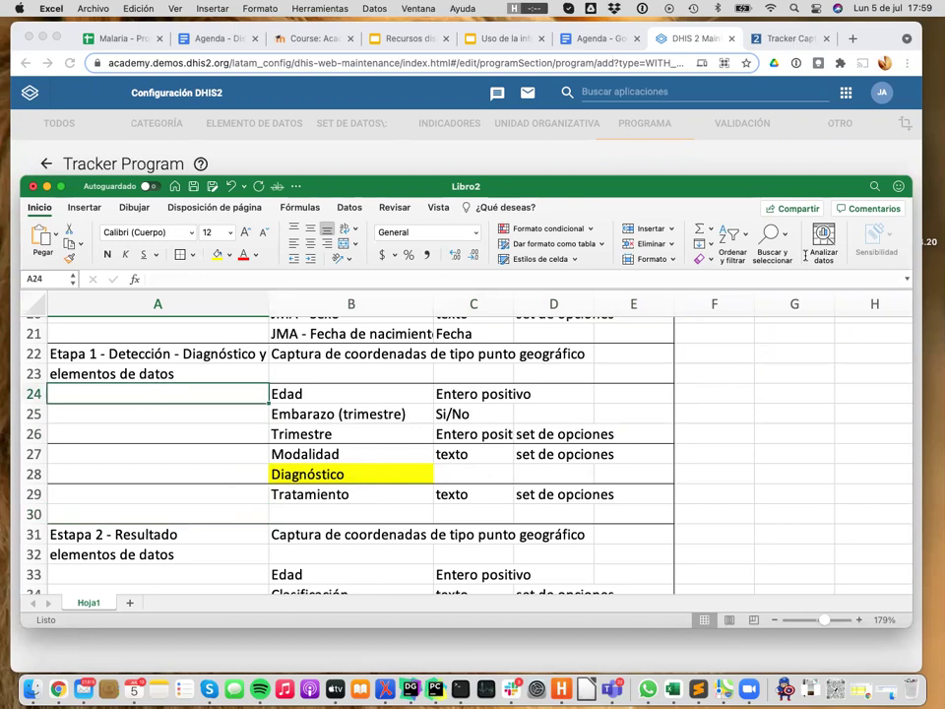
- Glance at the Tracker Capture form again, then in Maintenance add a form section named Diagnóstico
left_click(802, 38)
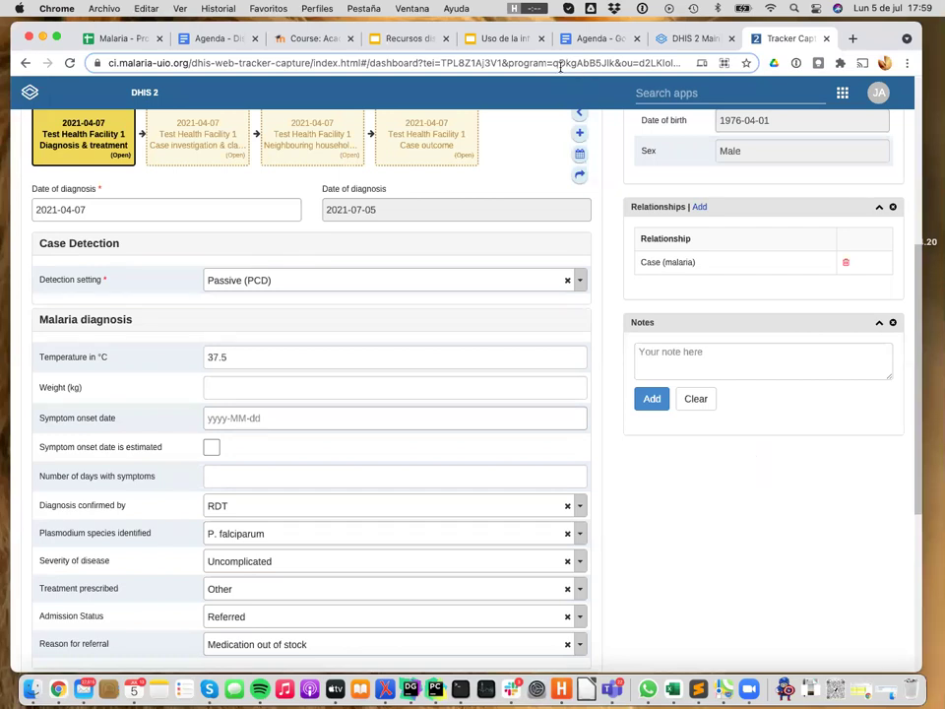
left_click(660, 40)
left_click(587, 513)
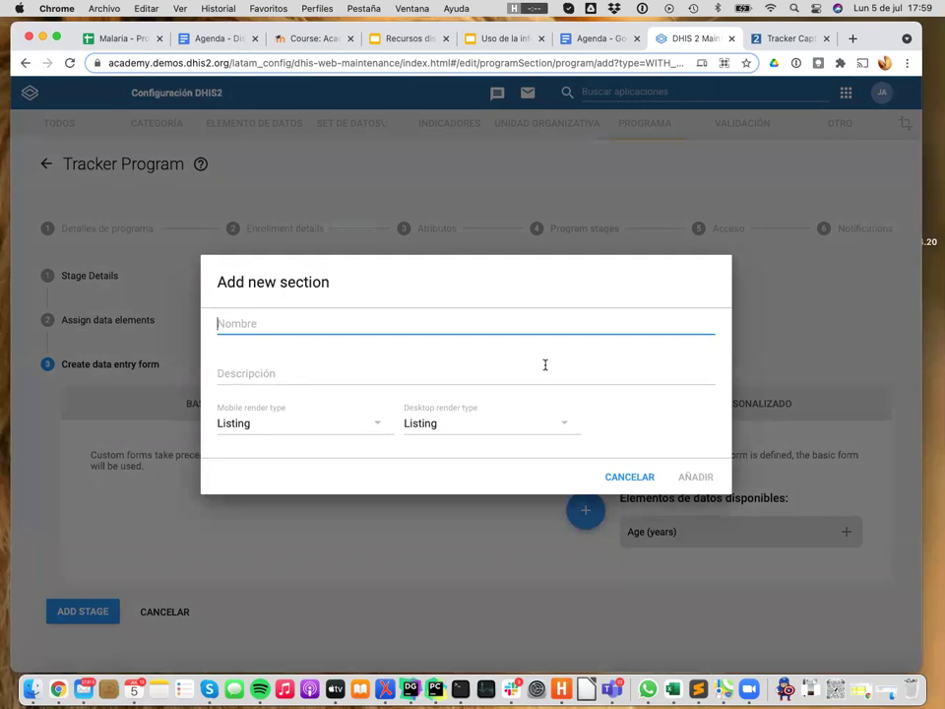
type("Dat")
key("BackSpace")
key("BackSpace")
type("Diagmnóstico")
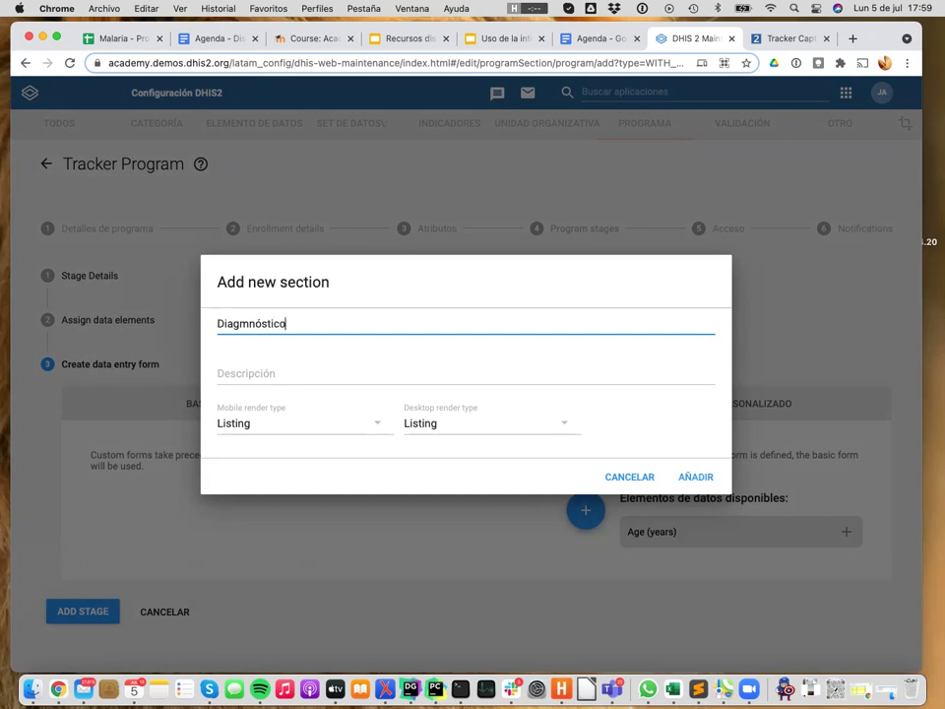
key("BackSpace")
left_click(696, 478)
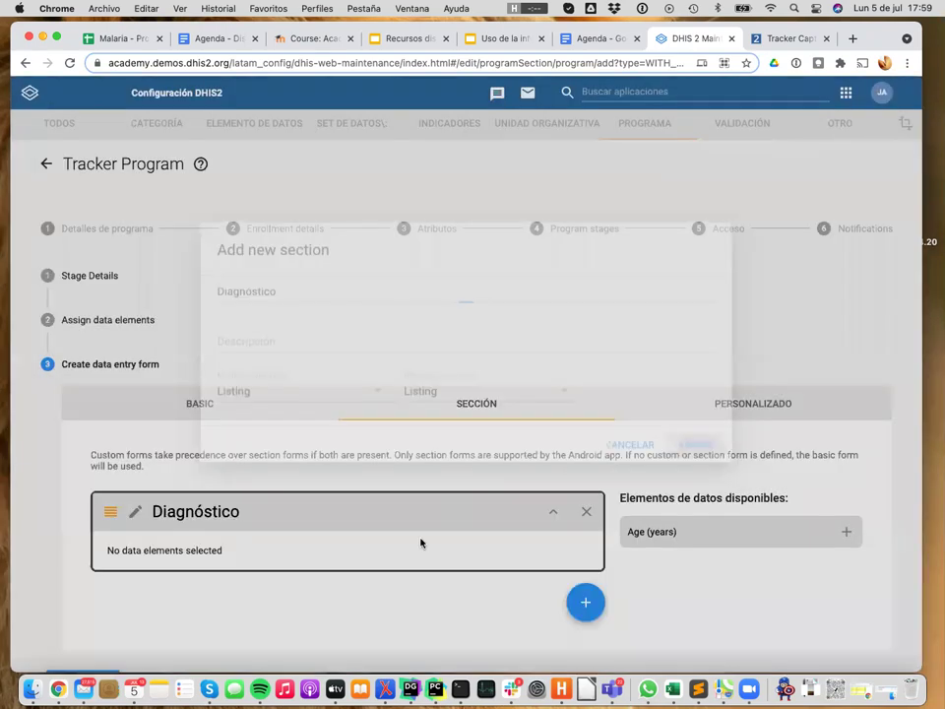
- Add a second section named Tratamiento to the stage's data entry form, keeping the Listing render types
scroll(479, 591, "down", 1)
left_click(584, 533)
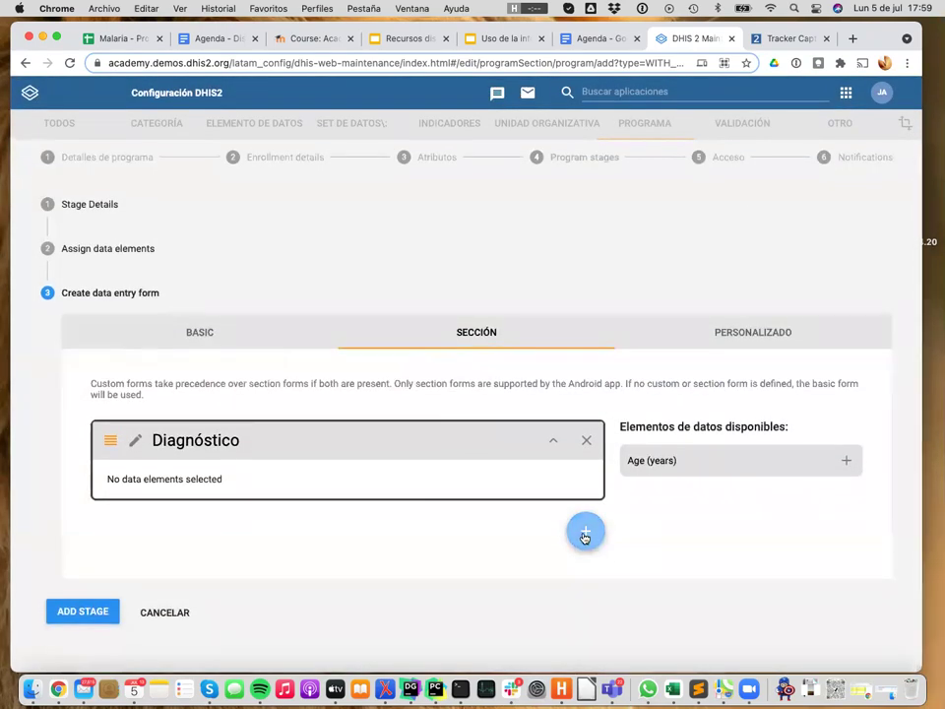
type("Tratamiento")
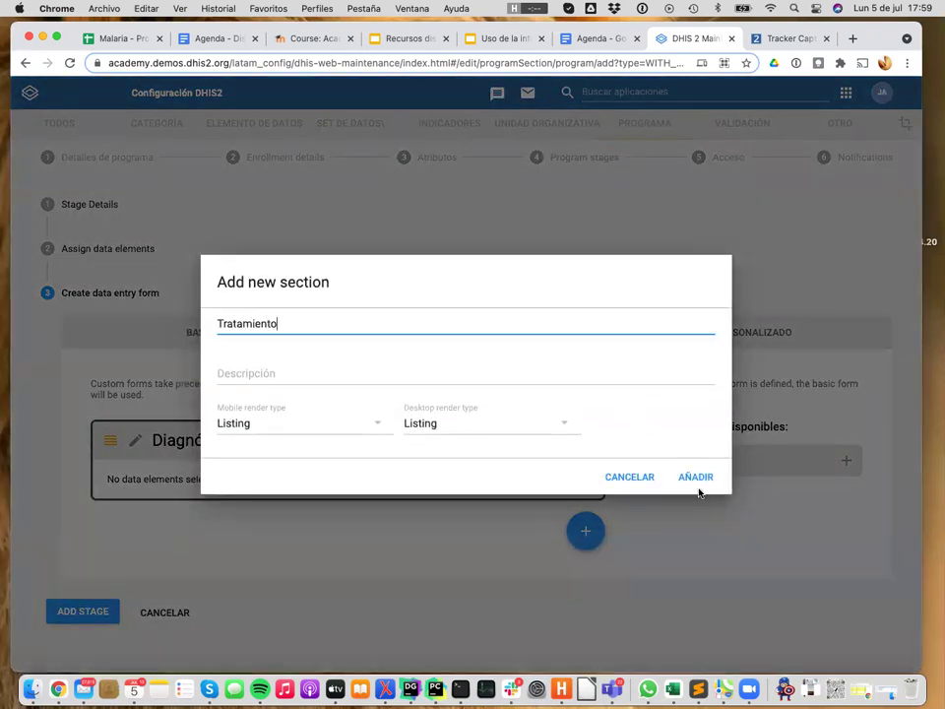
left_click(696, 478)
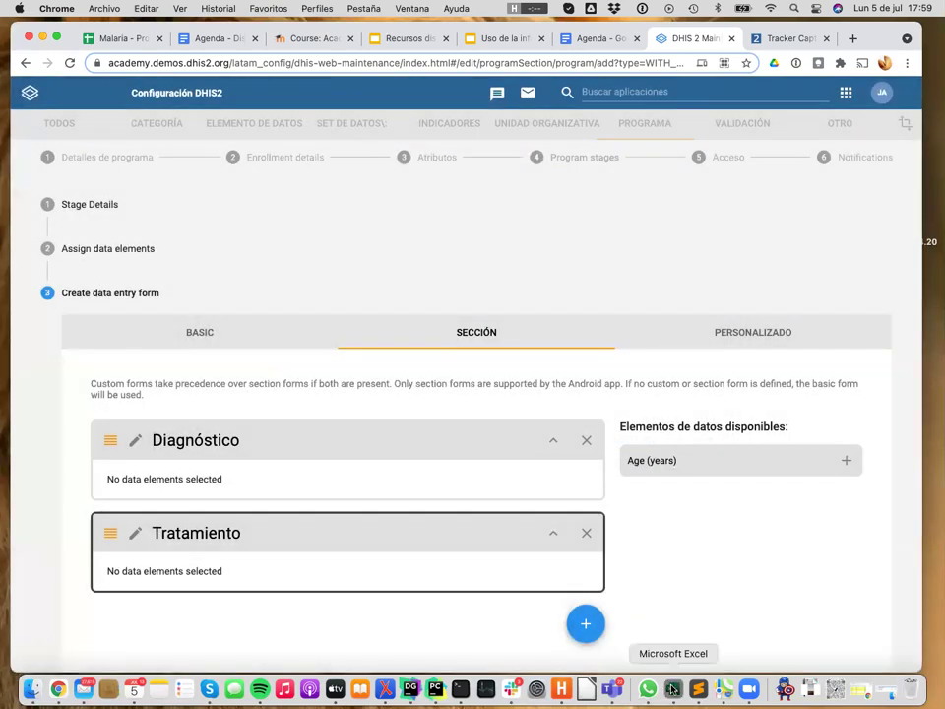
- Check the Etapa 1 groups in the Excel plan, then in Maintenance assign Age (years) to the Diagnóstico section instead of Tratamiento
left_click(673, 689)
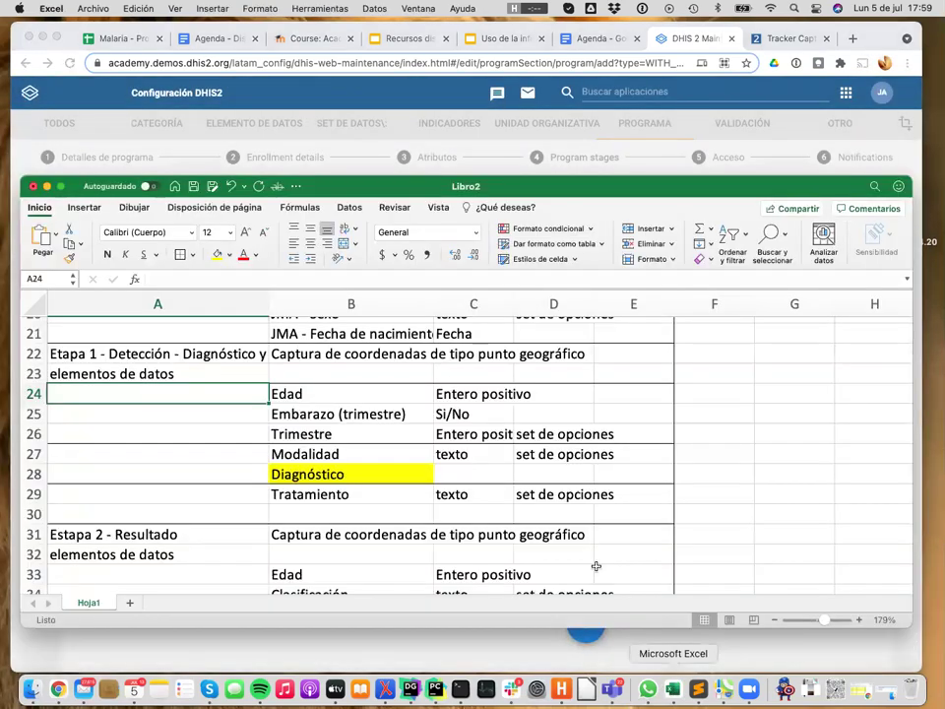
scroll(541, 535, "down", 1)
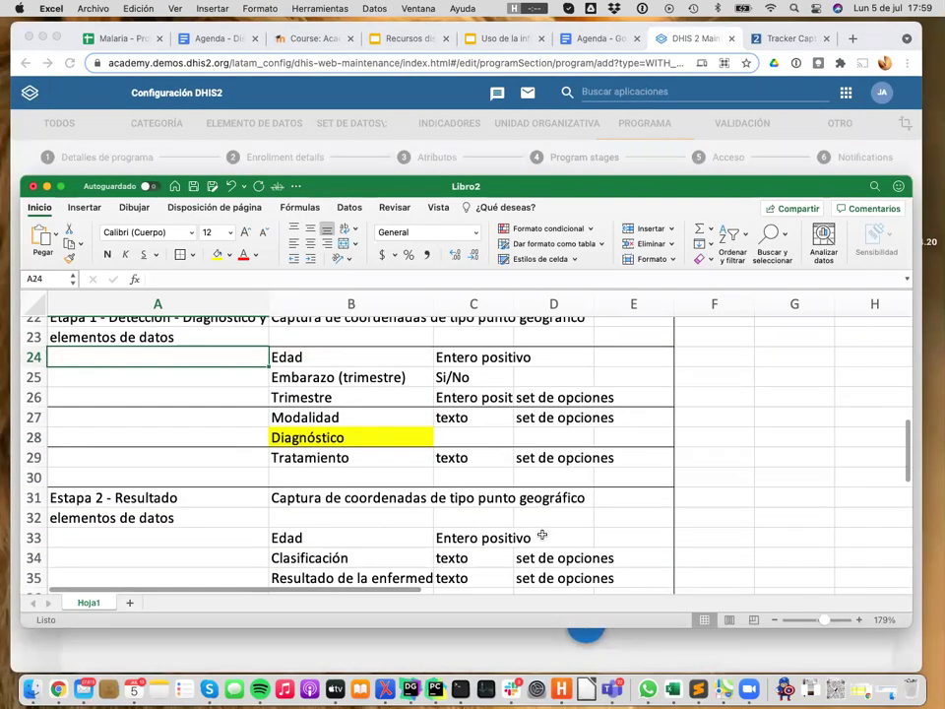
key("super+Tab")
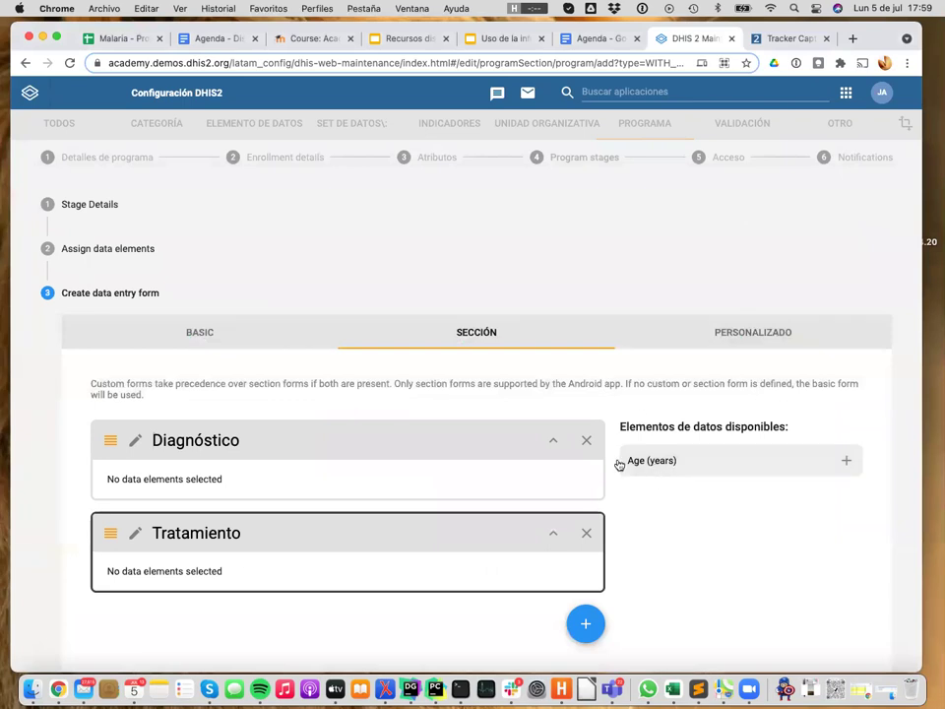
left_click(677, 460)
left_click(363, 428)
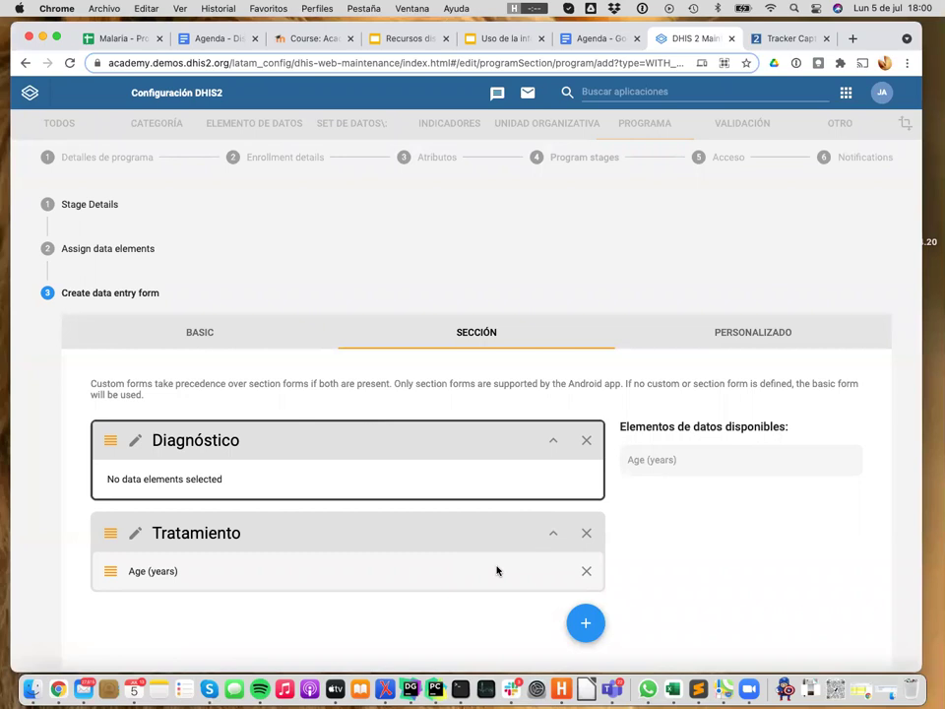
left_click(586, 571)
left_click(660, 461)
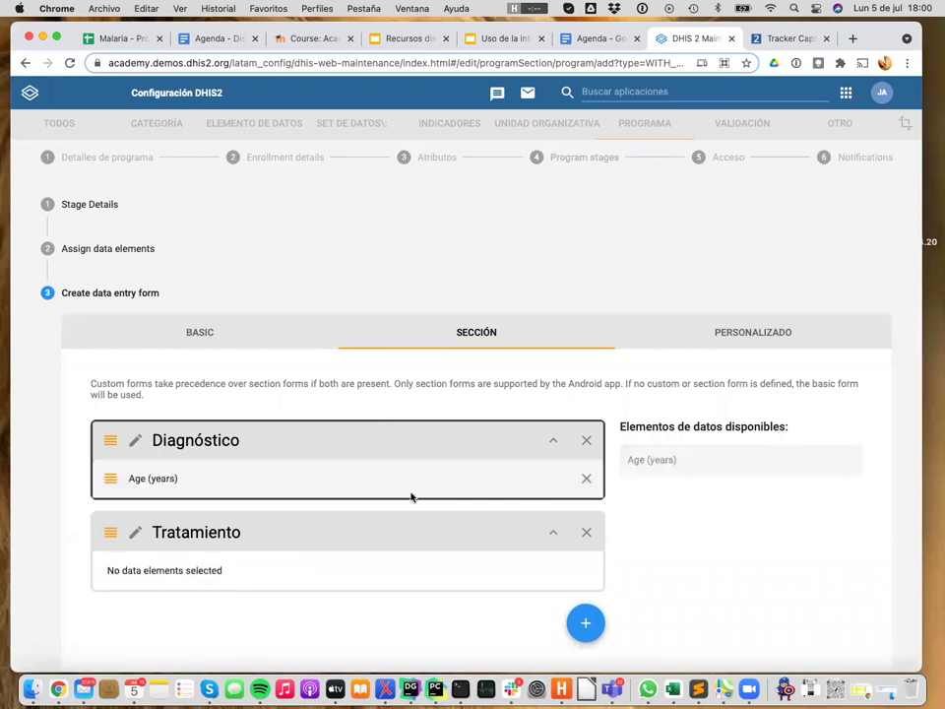
- Add the finished stage to the program and start a new program stage named Resultado y clasificación
scroll(429, 544, "down", 3)
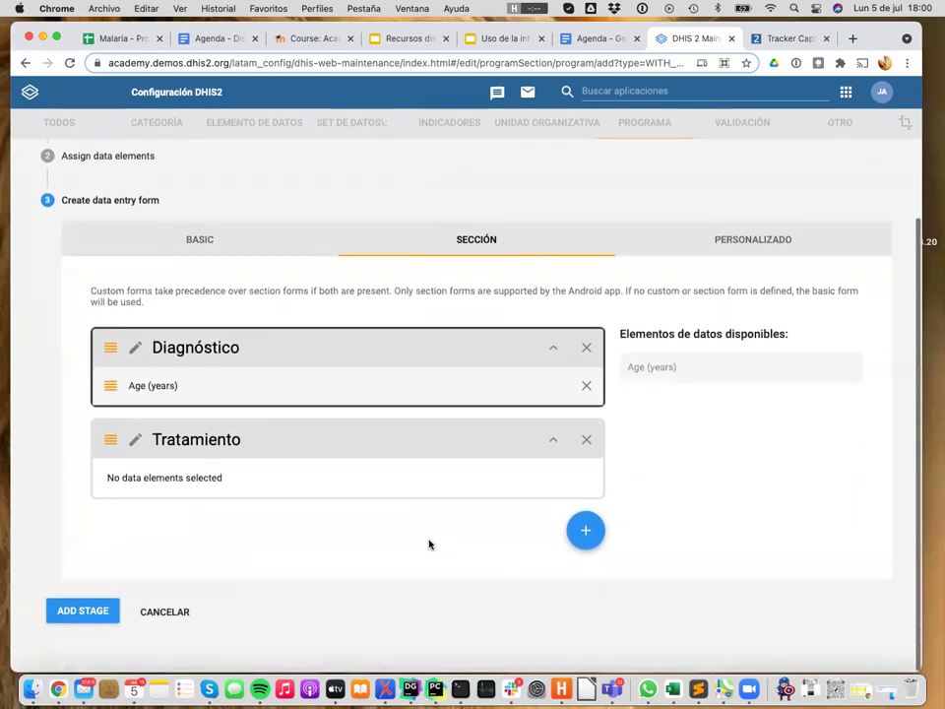
left_click(101, 615)
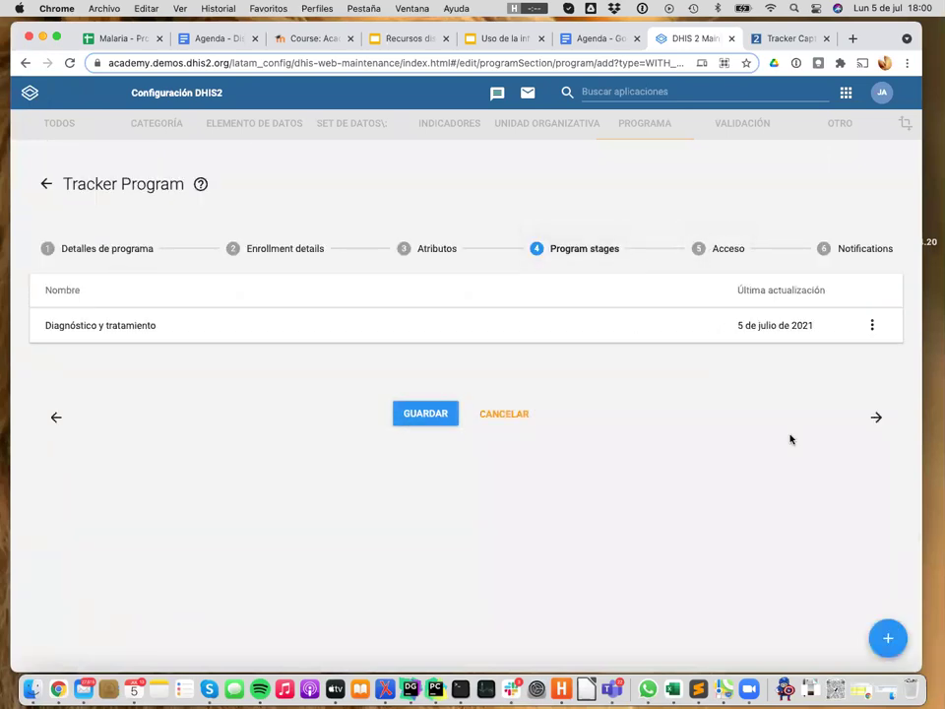
left_click(889, 642)
left_click(318, 380)
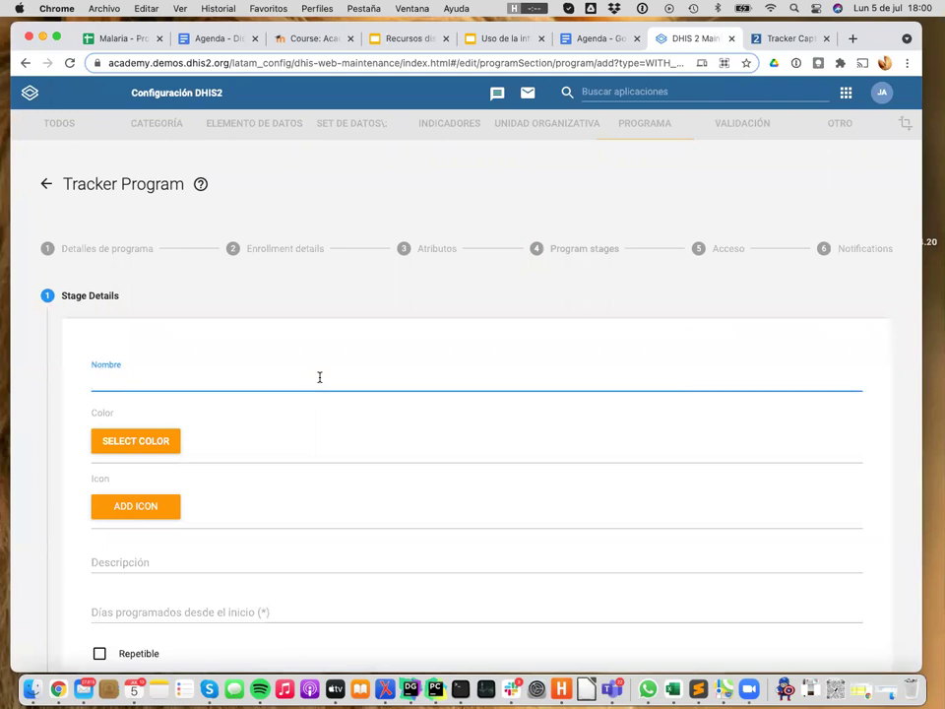
type("Re")
type("sultado dee")
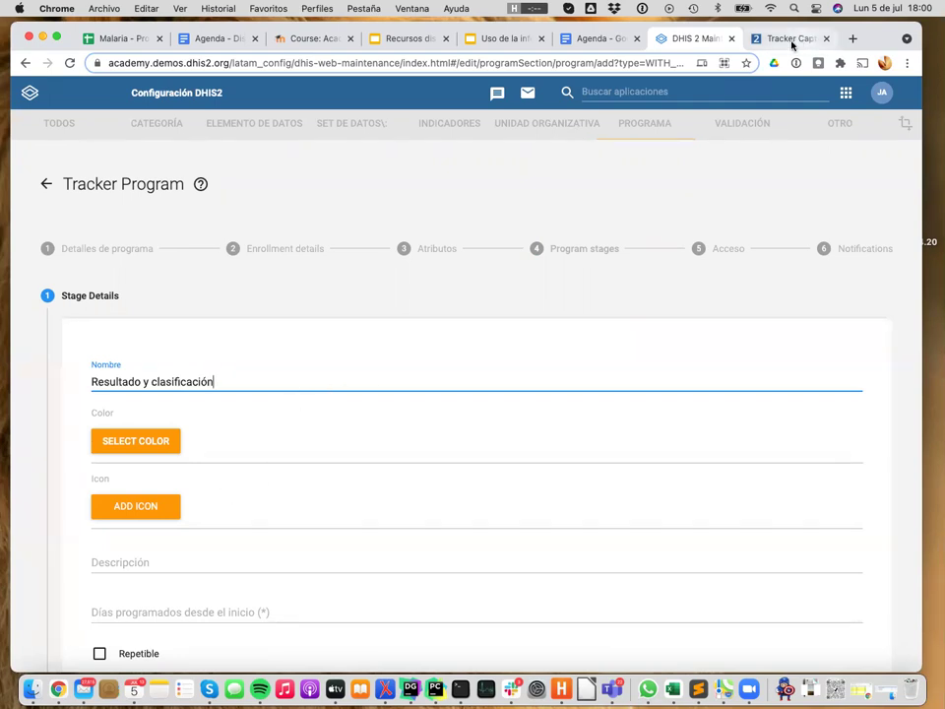
- In the Excel plan, extend the stage 2 heading in cell A31 to read "Estapa 2 - Resultado y clasificación"
left_click(673, 689)
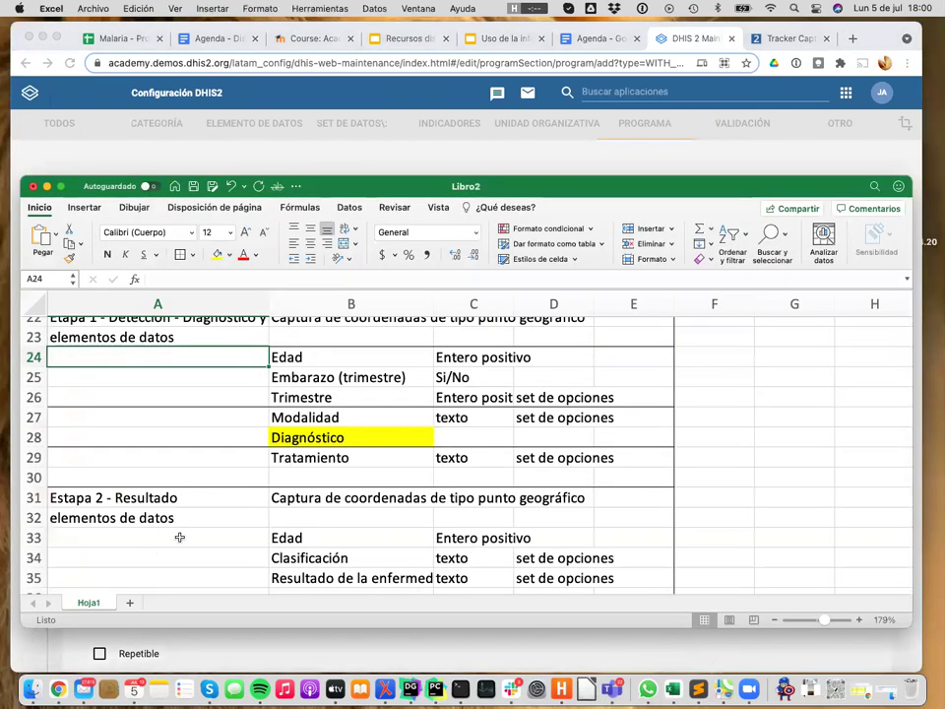
scroll(194, 534, "down", 5)
left_click(191, 402)
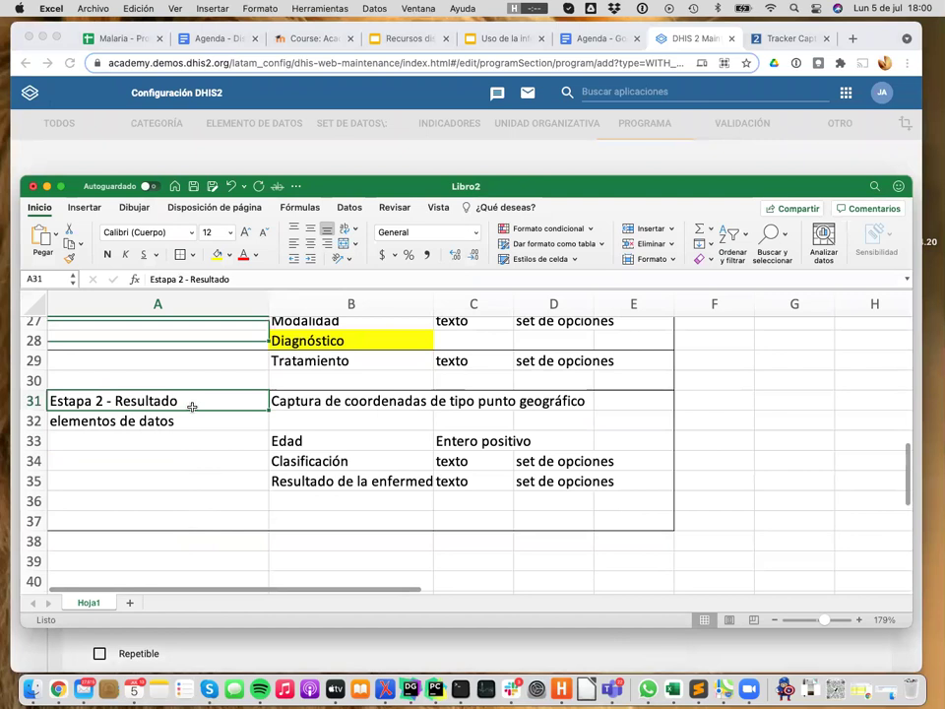
left_click(253, 279)
type(".")
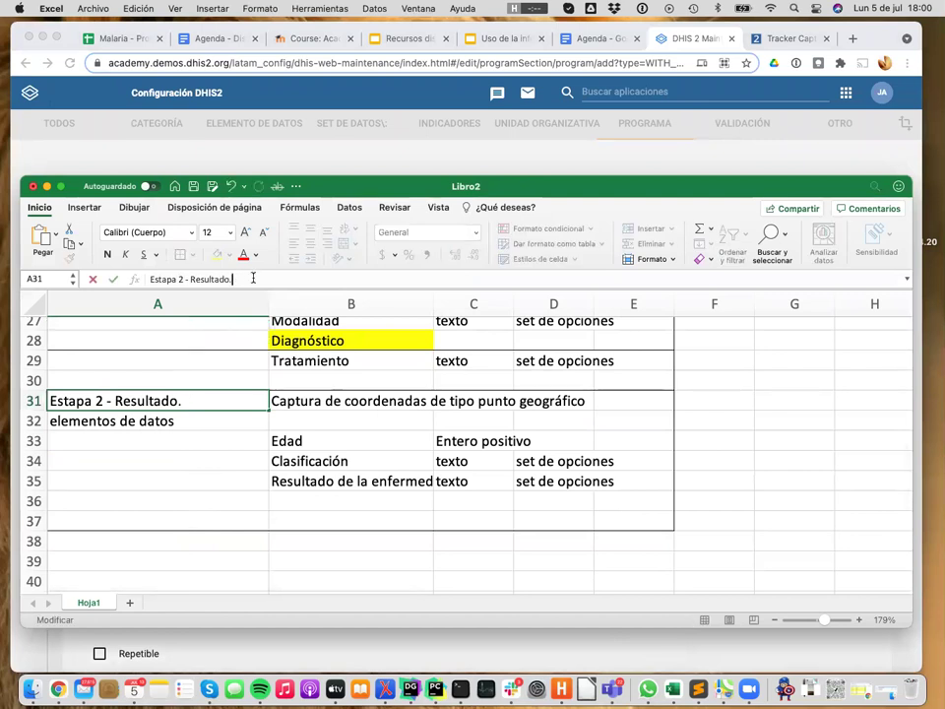
key("BackSpace")
type(" y clasificaci")
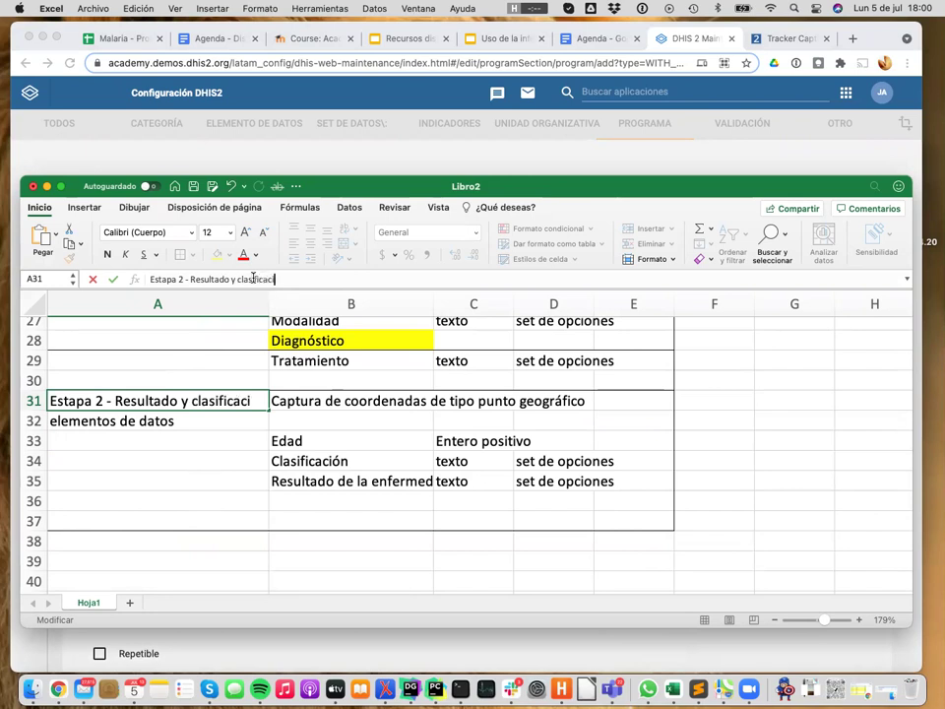
key("BackSpace")
key("BackSpace")
key("Return")
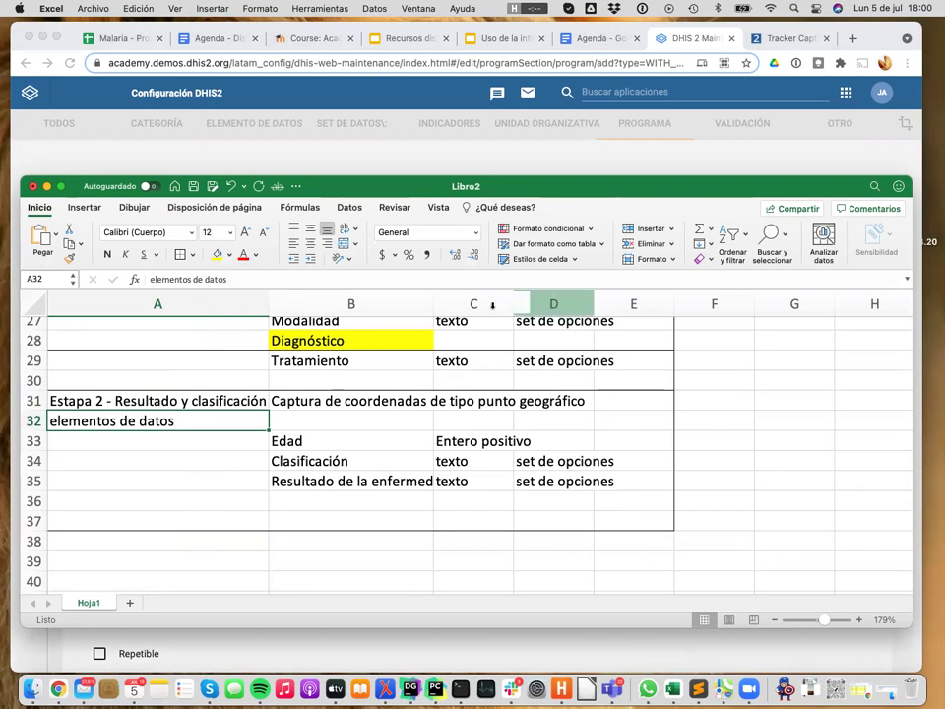
left_click(351, 439)
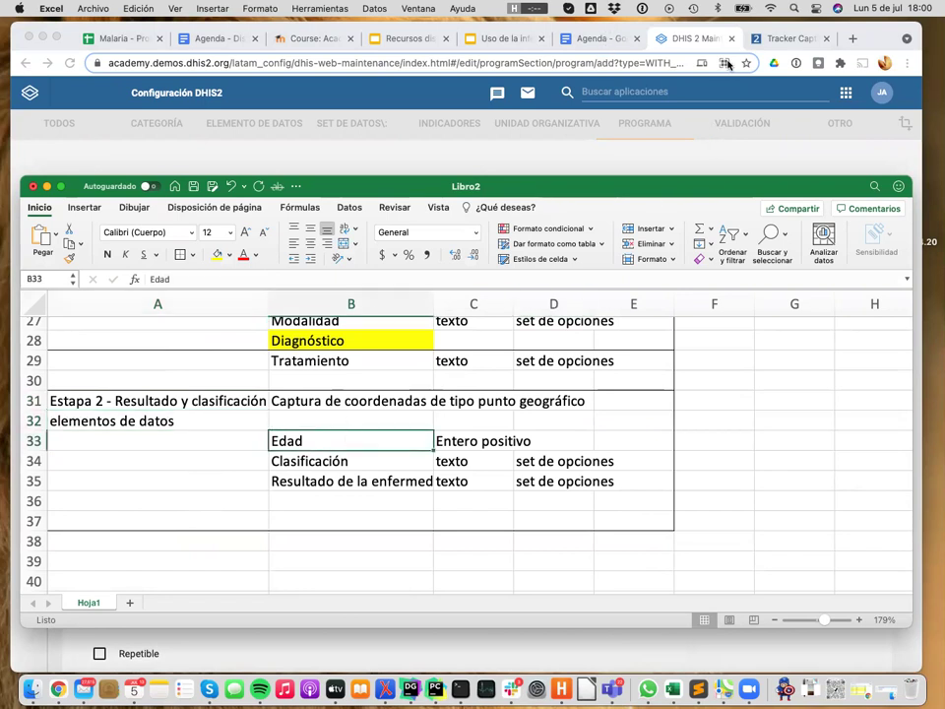
- In DHIS2 Maintenance, disable Display generate event box when completed and Auto-generate event for the Resultado y clasificación stage
left_click(678, 44)
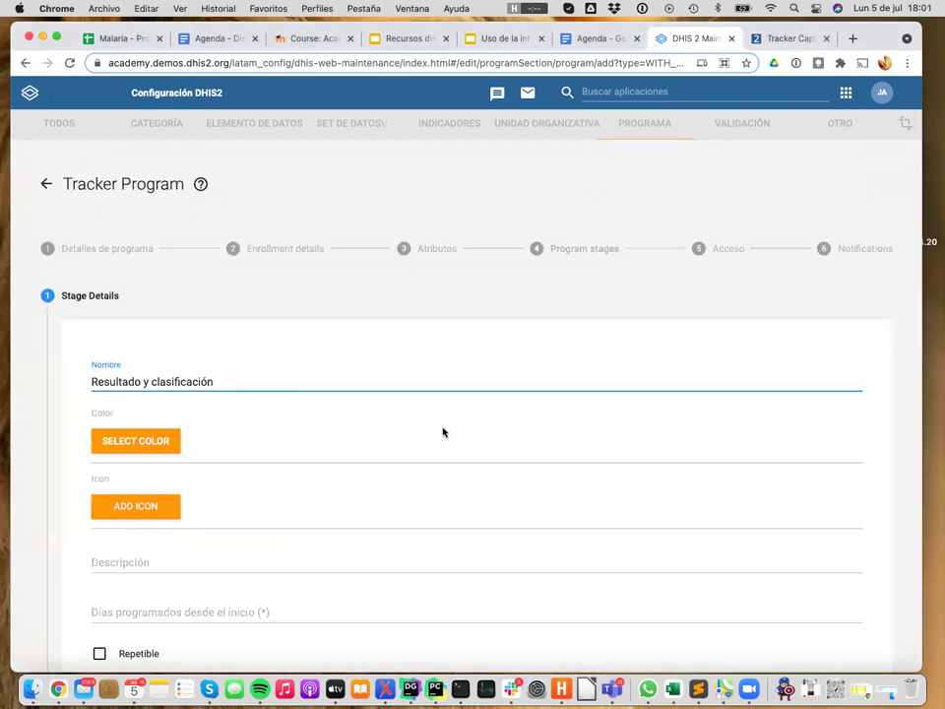
scroll(440, 428, "down", 5)
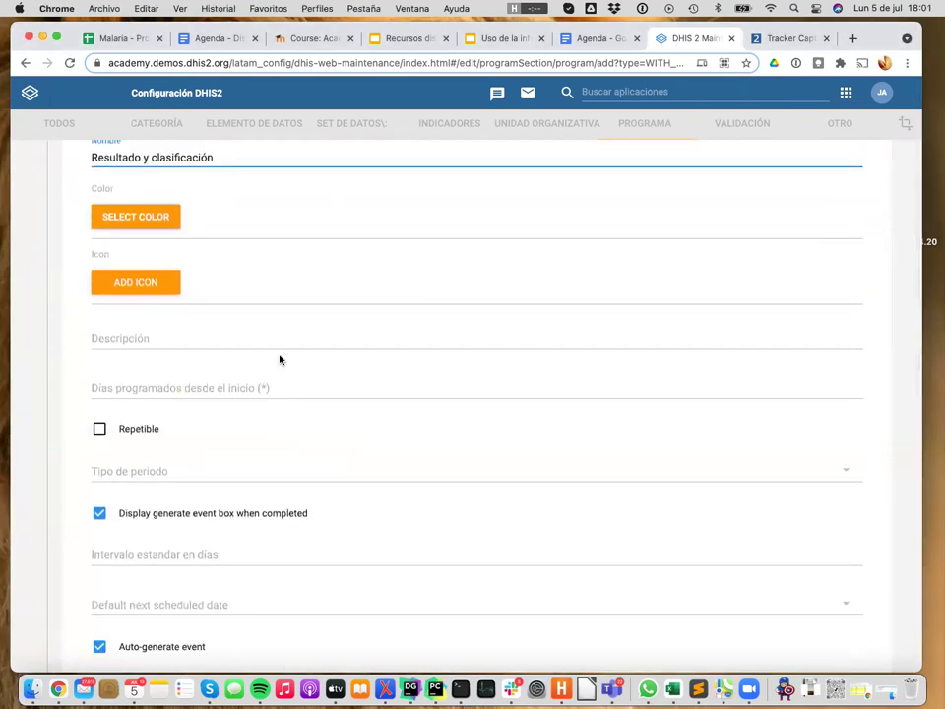
scroll(133, 293, "down", 2)
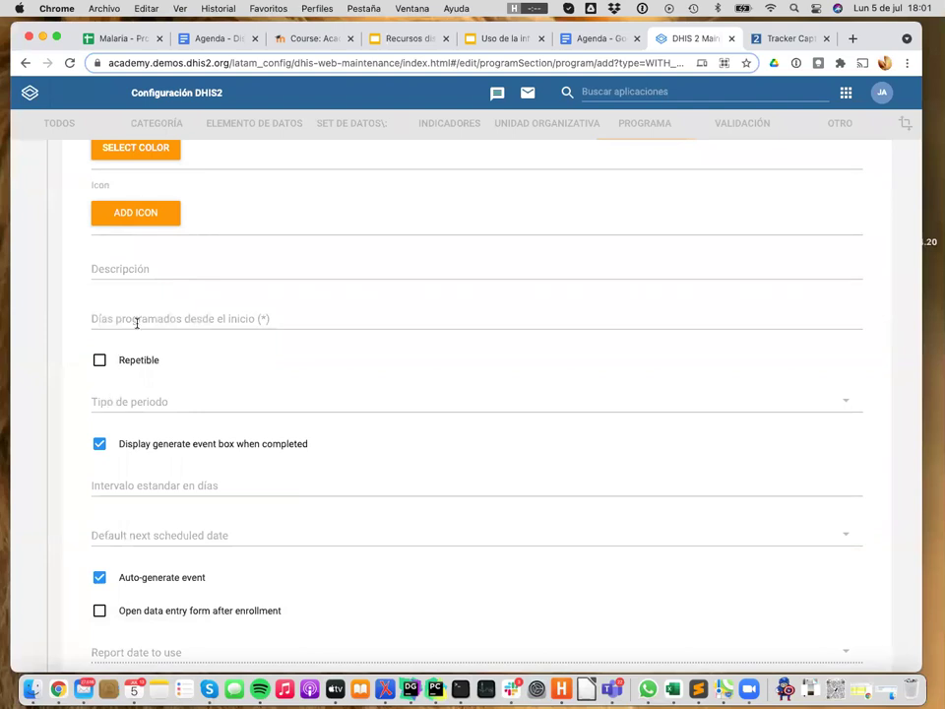
scroll(103, 454, "down", 4)
scroll(102, 463, "down", 2)
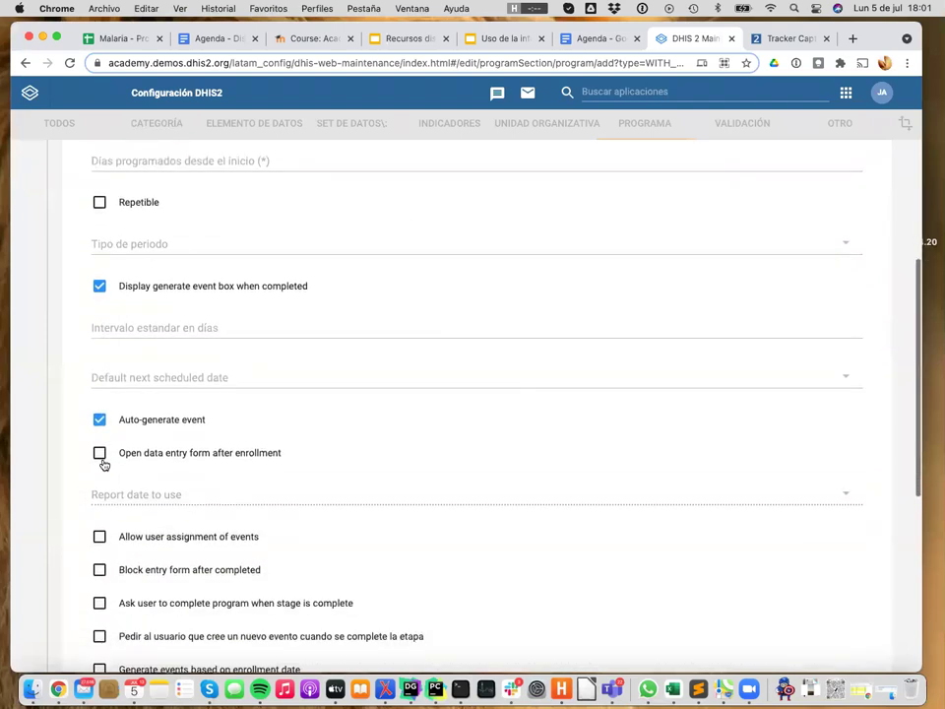
left_click(100, 236)
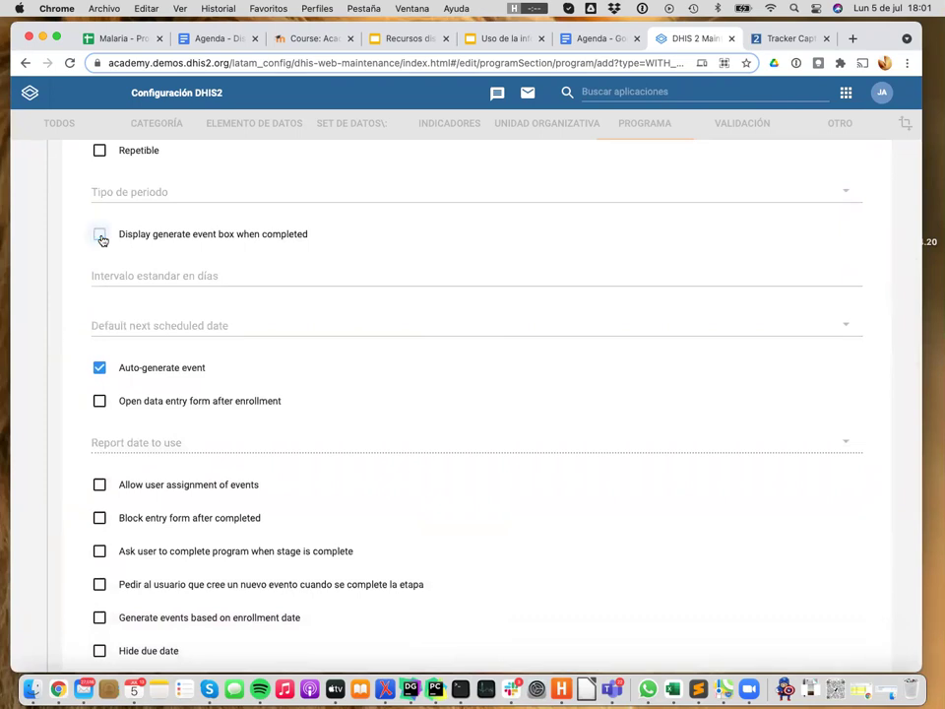
left_click(98, 369)
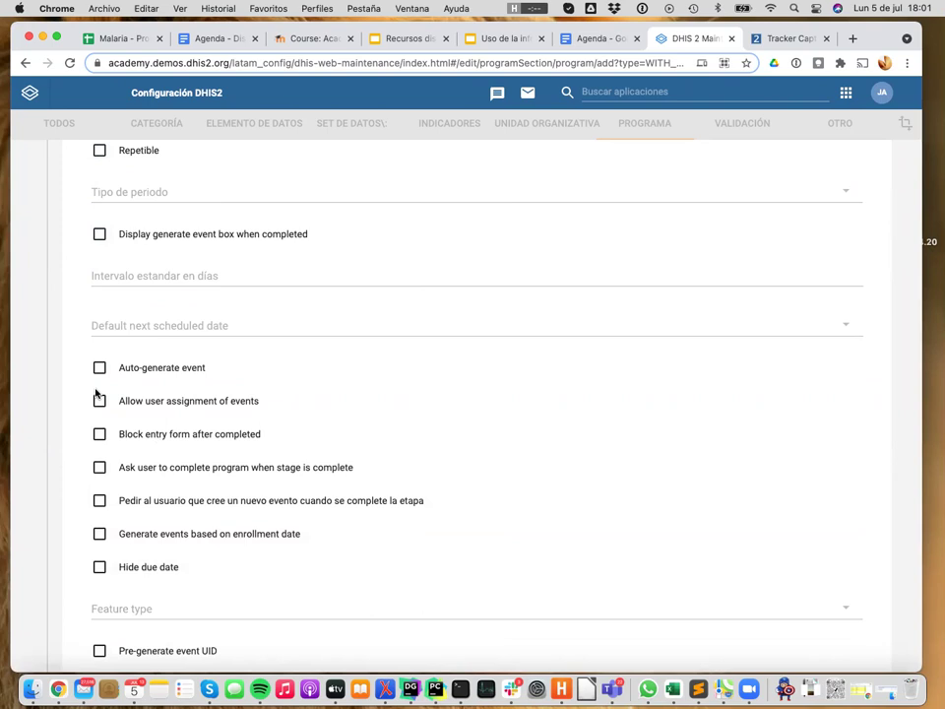
- Enable Block entry form after completed, Ask user to complete program when stage is complete, and Hide due date for the stage
scroll(96, 393, "up", 7)
scroll(95, 390, "down", 3)
scroll(95, 390, "down", 6)
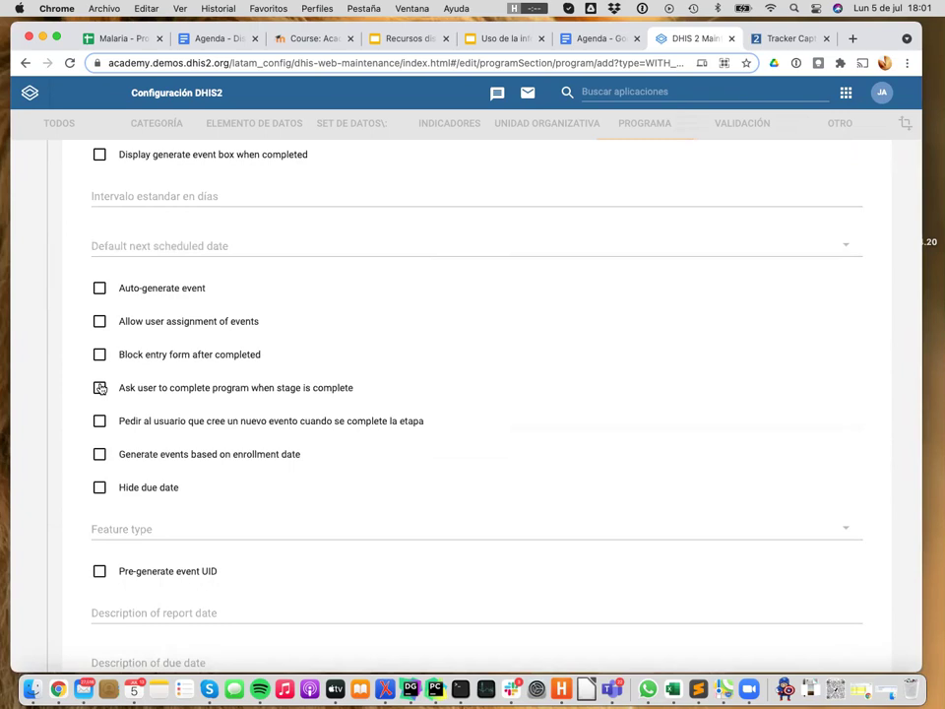
left_click(100, 389)
left_click(100, 357)
scroll(132, 473, "down", 2)
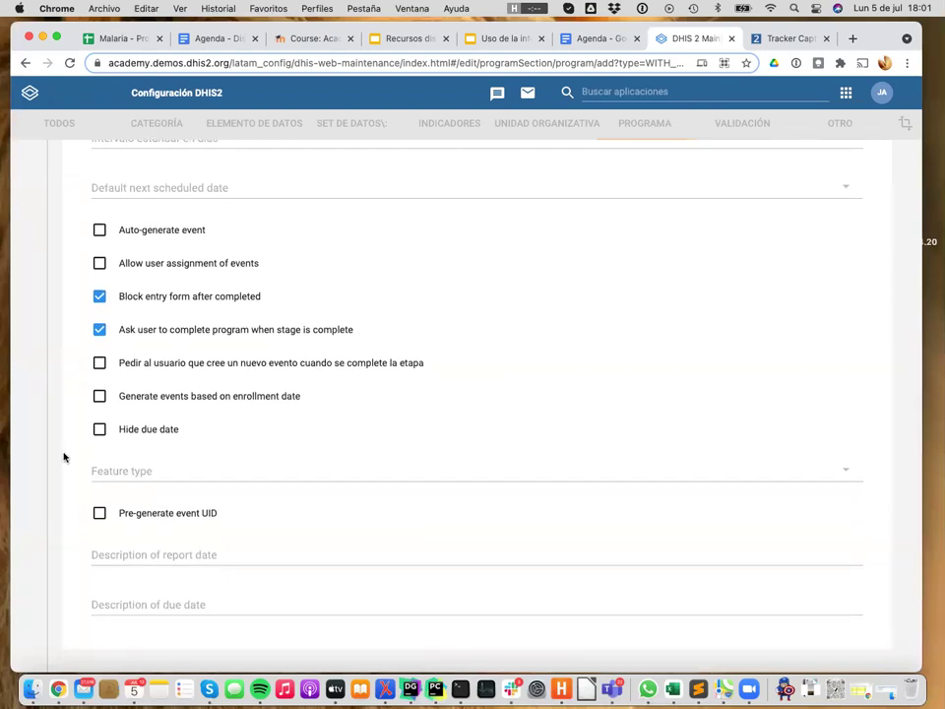
scroll(63, 454, "down", 2)
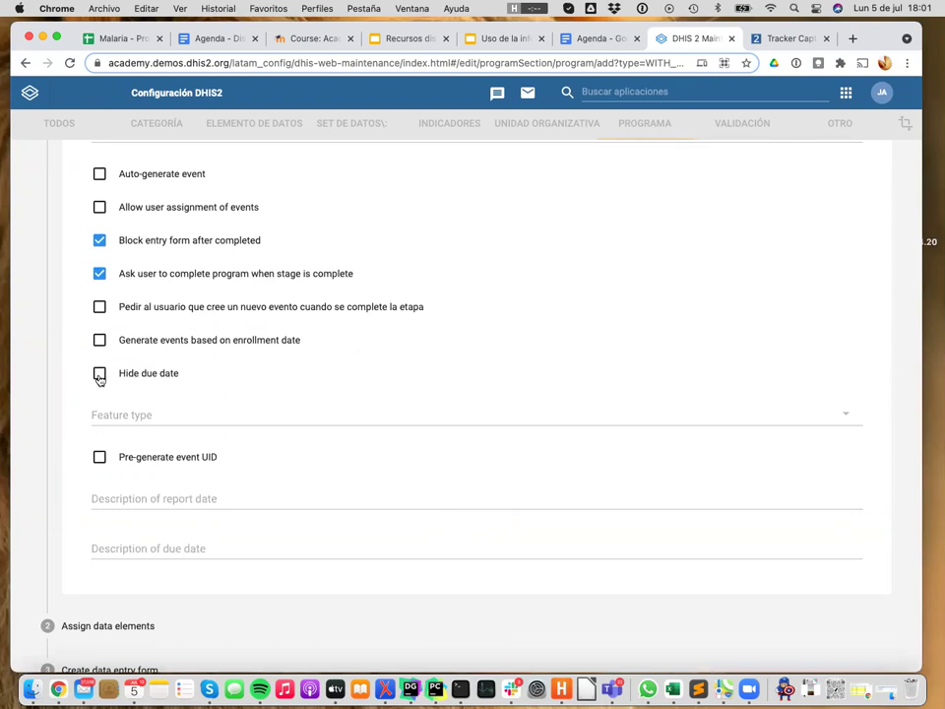
left_click(99, 374)
scroll(97, 476, "down", 3)
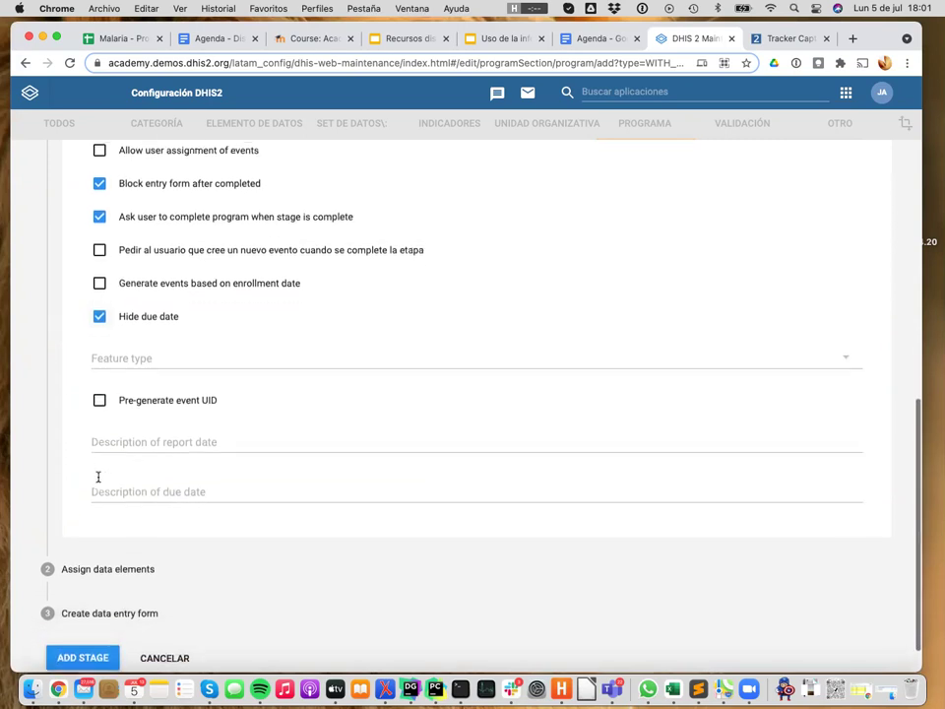
- Switch to the Tracker Capture example case and view its Case outcome stage as a reference for the new stage
left_click(138, 414)
scroll(263, 422, "up", 1)
scroll(263, 421, "up", 10)
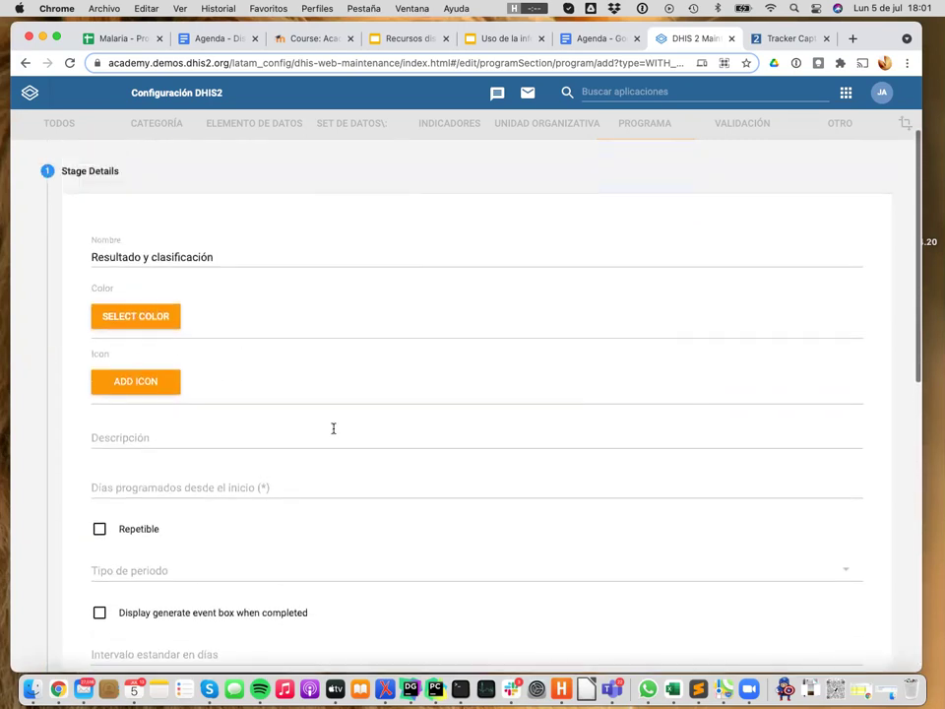
left_click(766, 41)
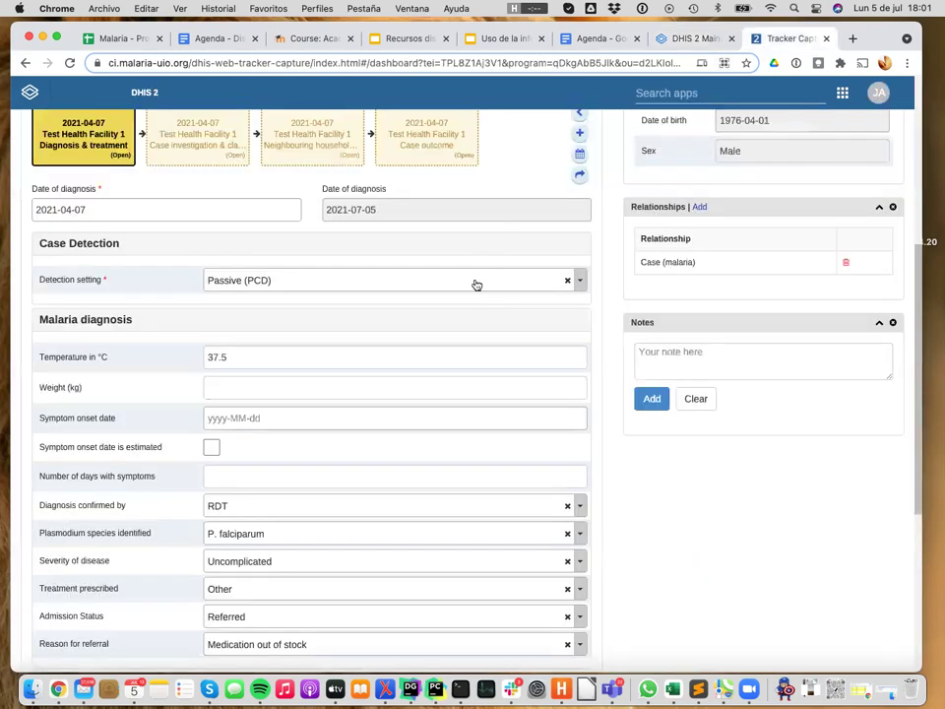
scroll(477, 296, "up", 2)
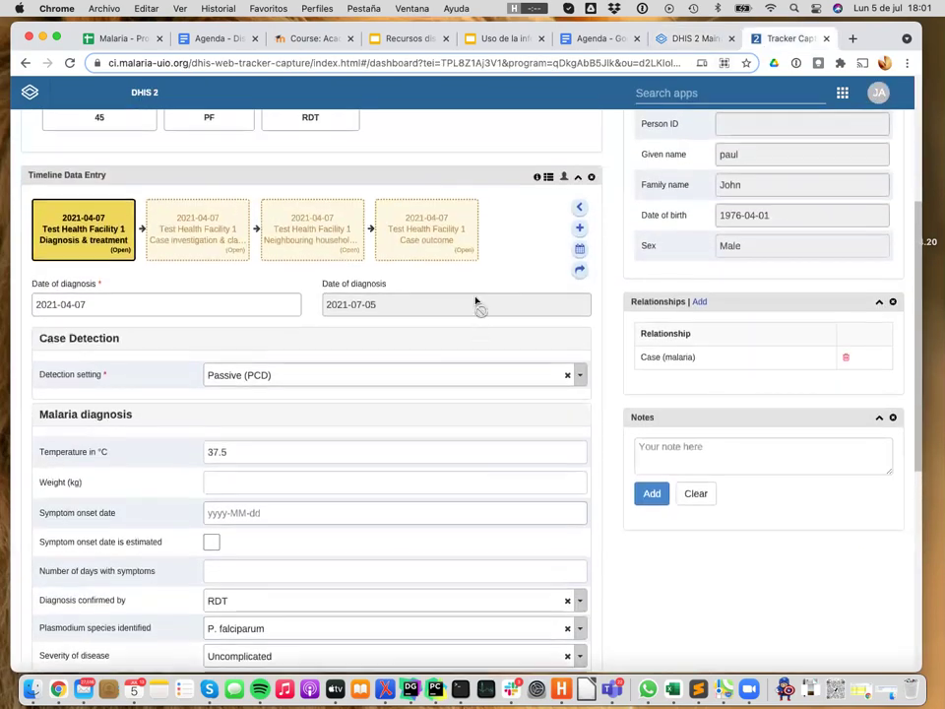
left_click(441, 239)
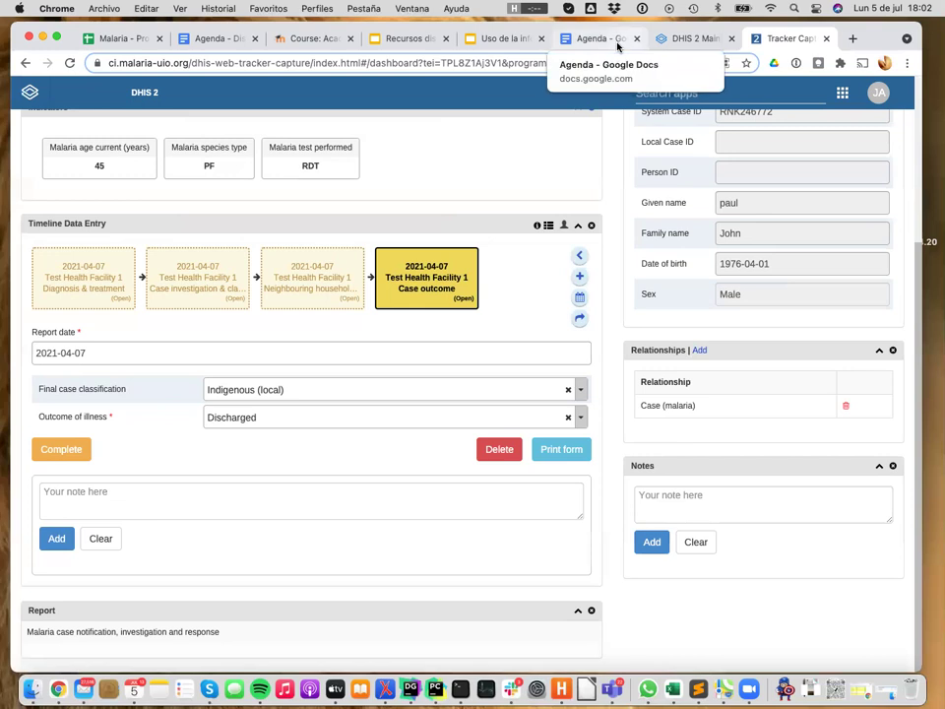
- Return to the stage in DHIS2 Maintenance and assign the Age (years) data element to it
left_click(701, 39)
scroll(297, 449, "down", 5)
scroll(298, 450, "down", 6)
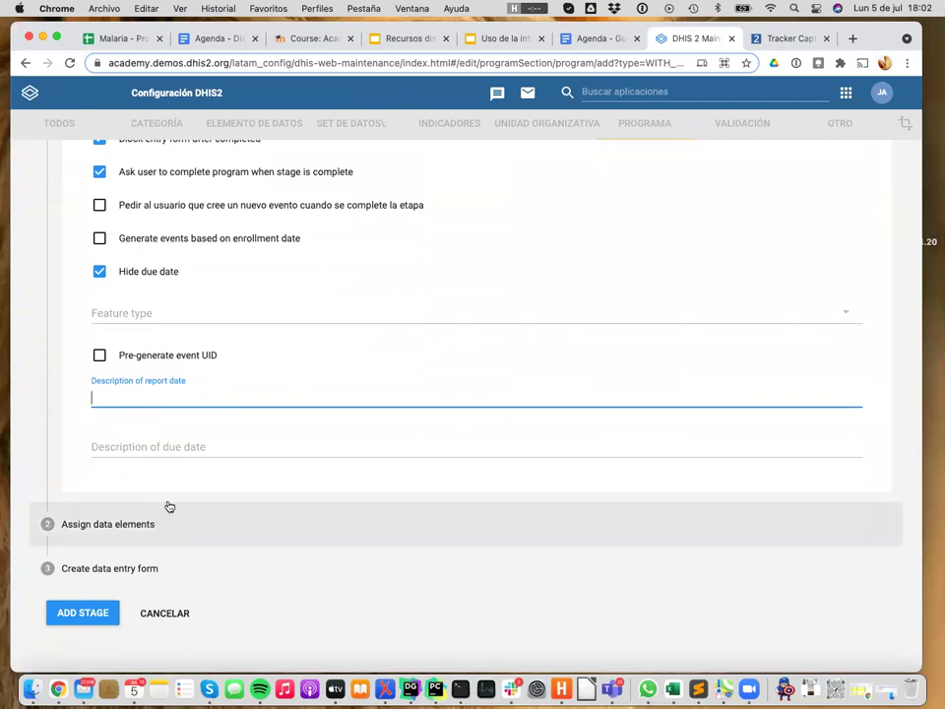
scroll(179, 467, "down", 1)
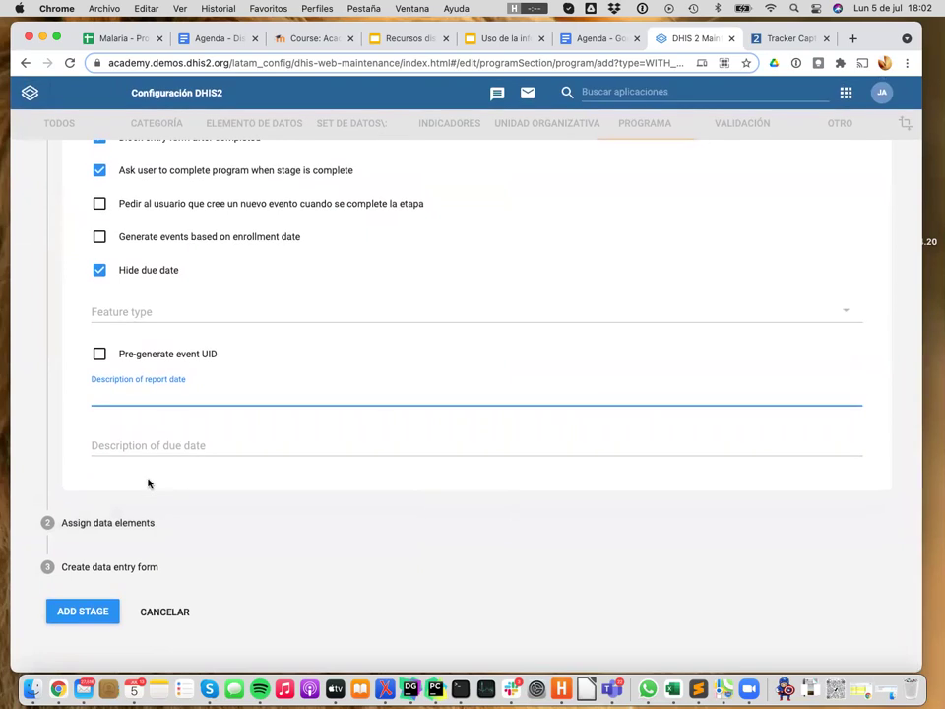
left_click(83, 524)
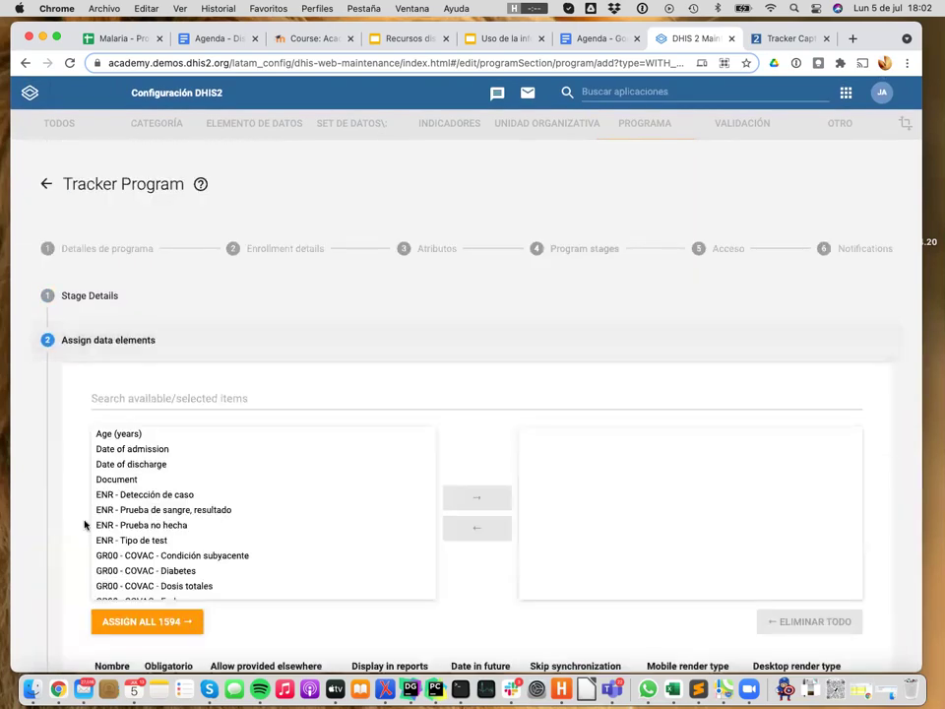
left_click(131, 437)
left_click(449, 496)
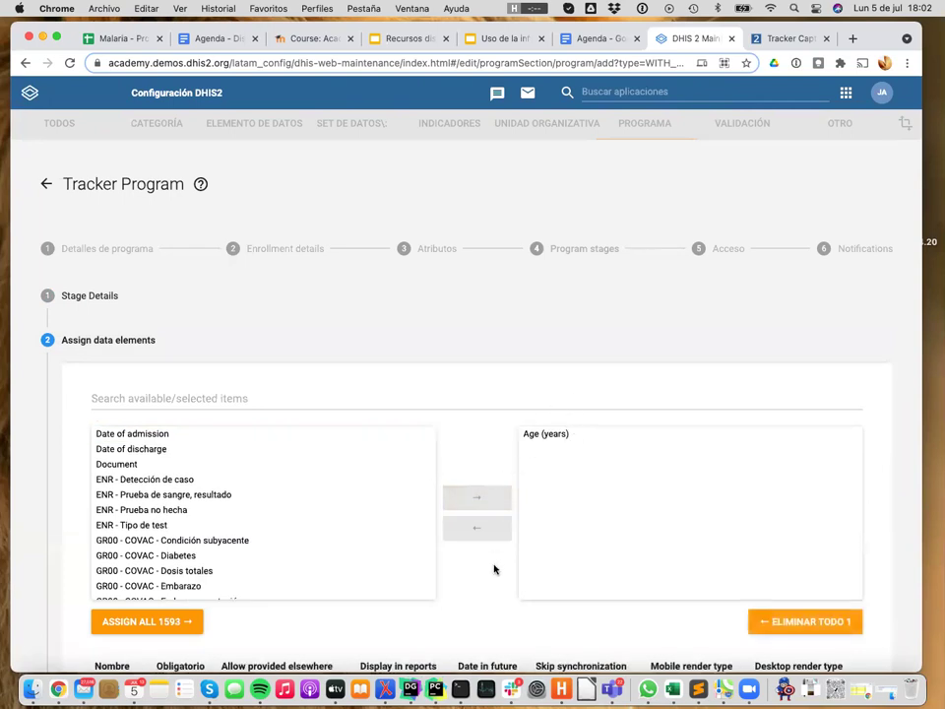
scroll(493, 568, "down", 2)
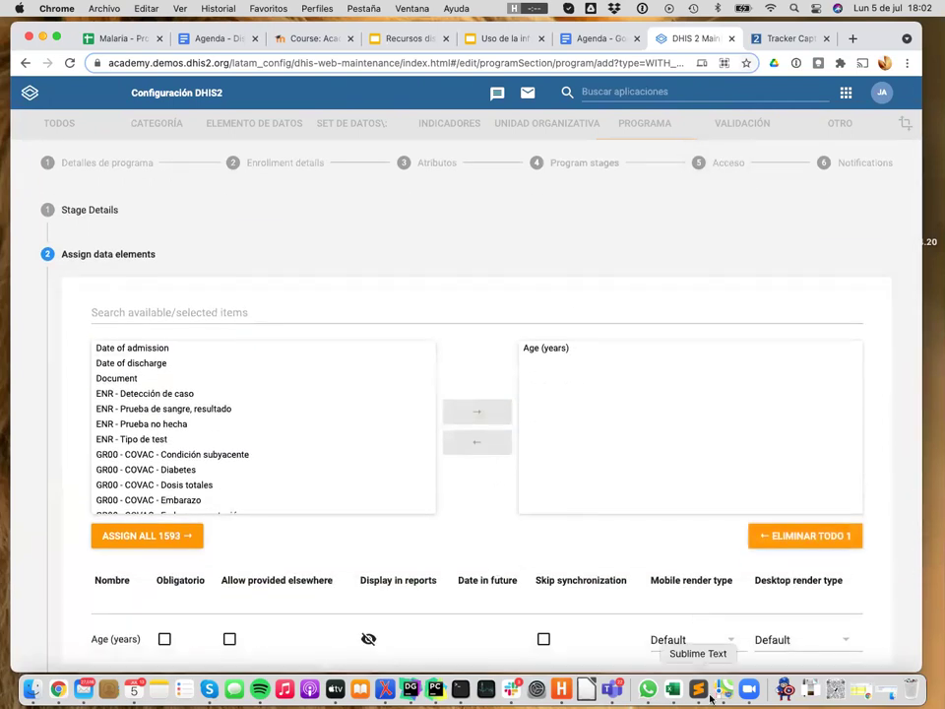
- Check the Clasificación and Resultado de la enfermedad data elements planned for stage 2 in the Excel plan
left_click(672, 689)
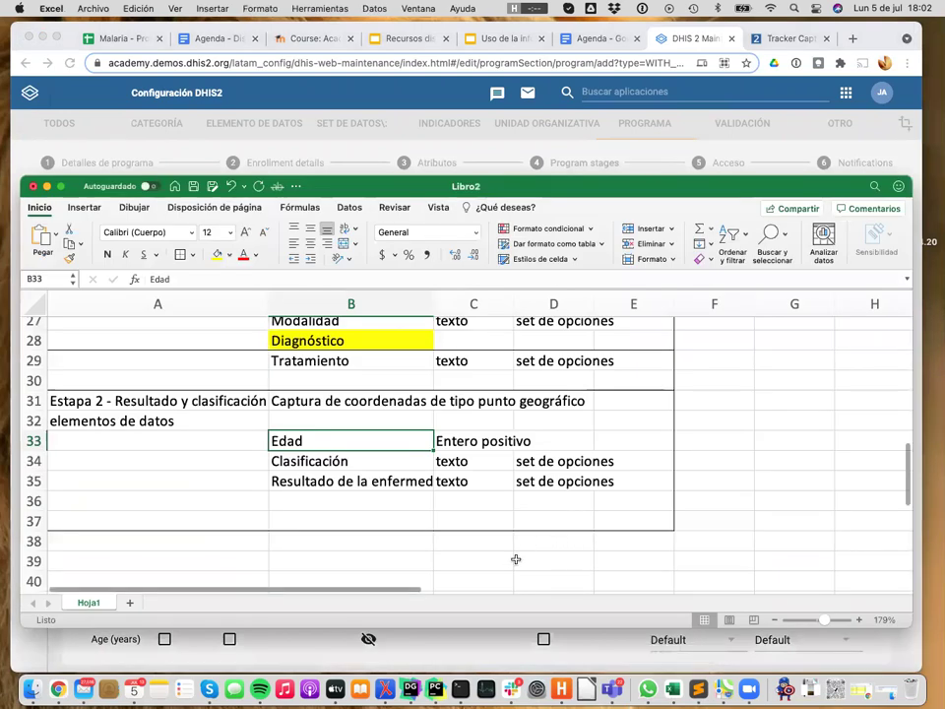
left_click(369, 460)
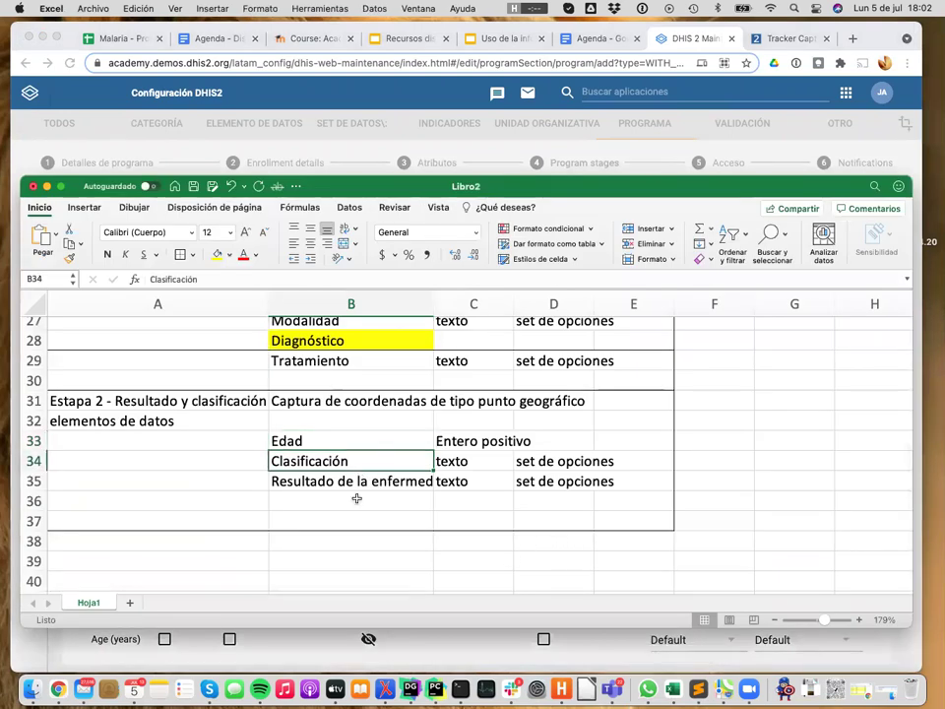
left_click(345, 481)
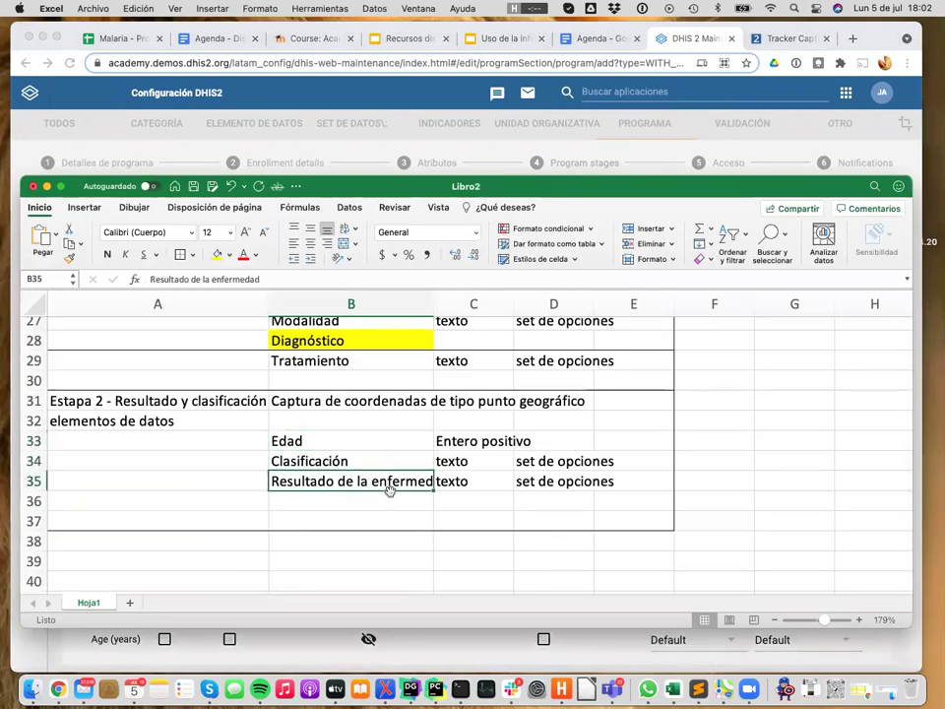
- In Maintenance, make Age (years) mandatory for the stage and display it in reports
left_click(699, 41)
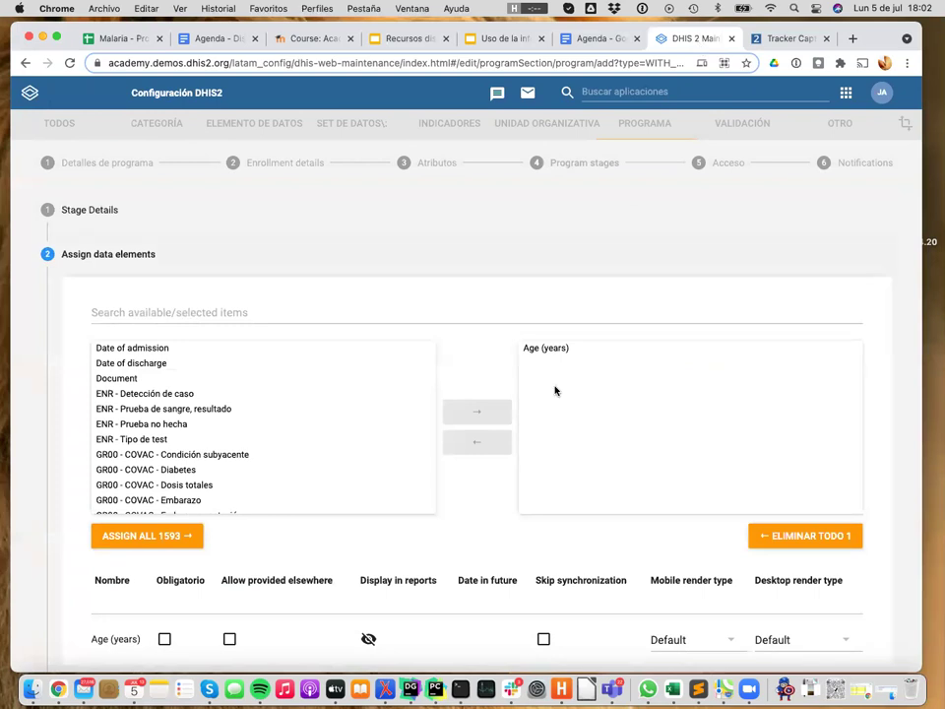
scroll(506, 511, "down", 3)
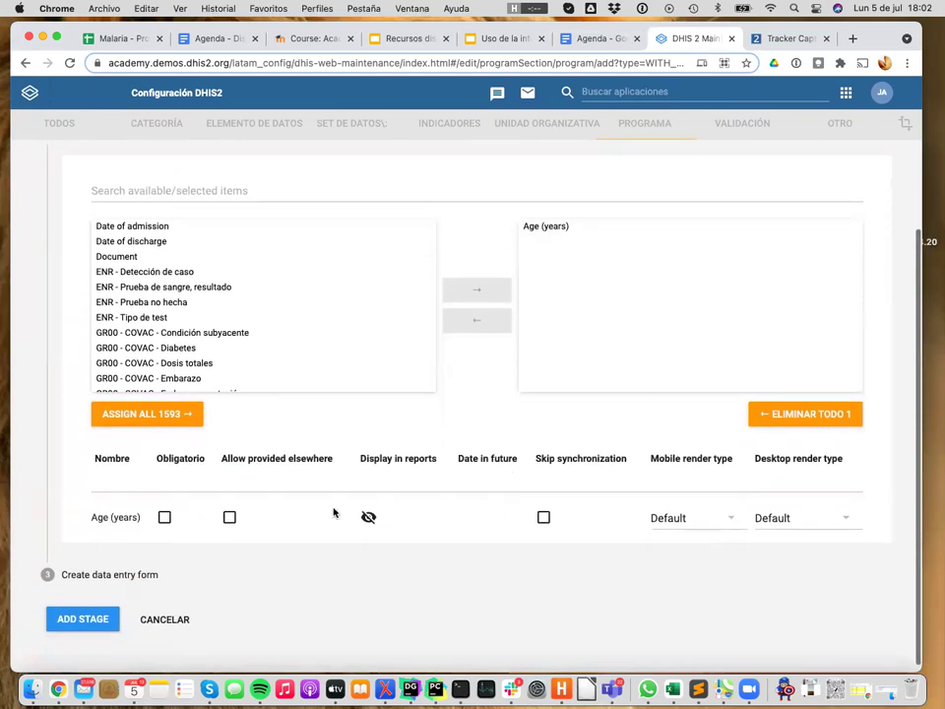
left_click(164, 518)
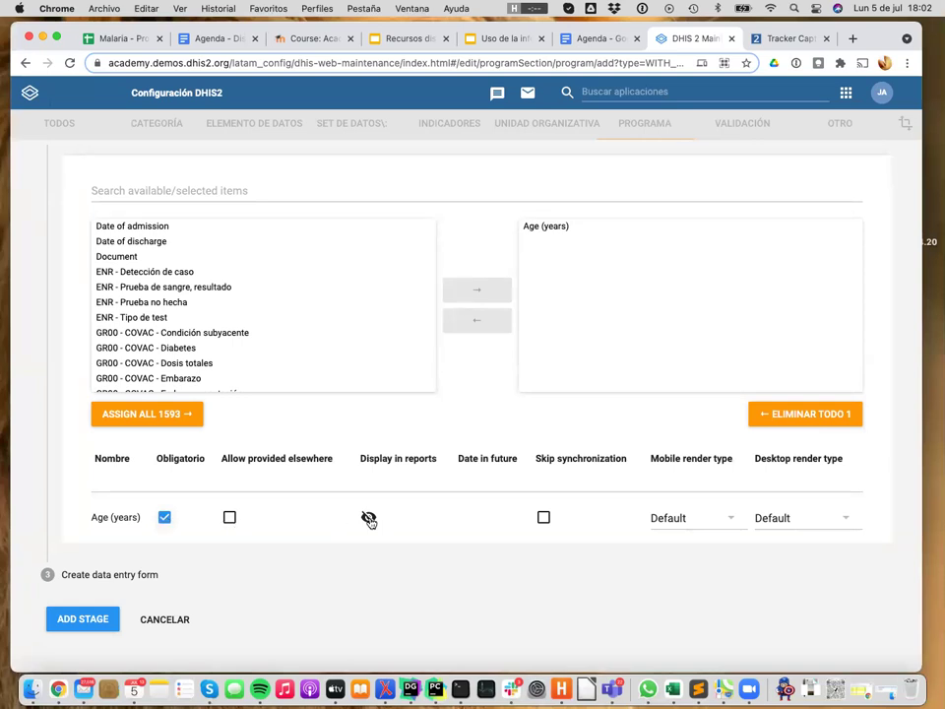
left_click(369, 519)
scroll(523, 531, "down", 1)
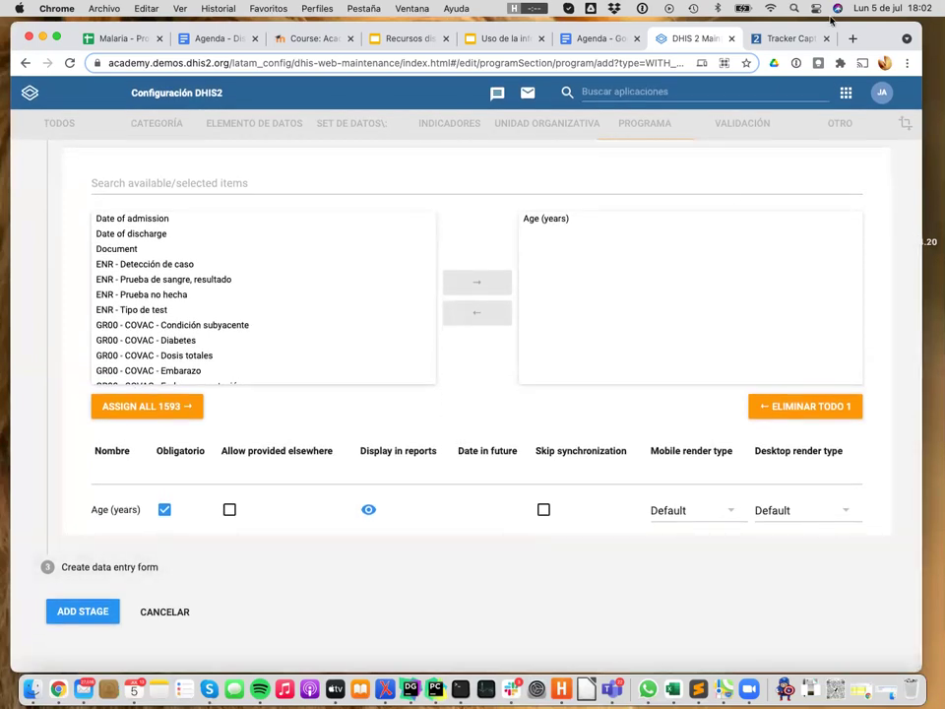
- Compare the stage 2 data elements in the Excel plan with the Case outcome form in Tracker Capture
left_click(676, 694)
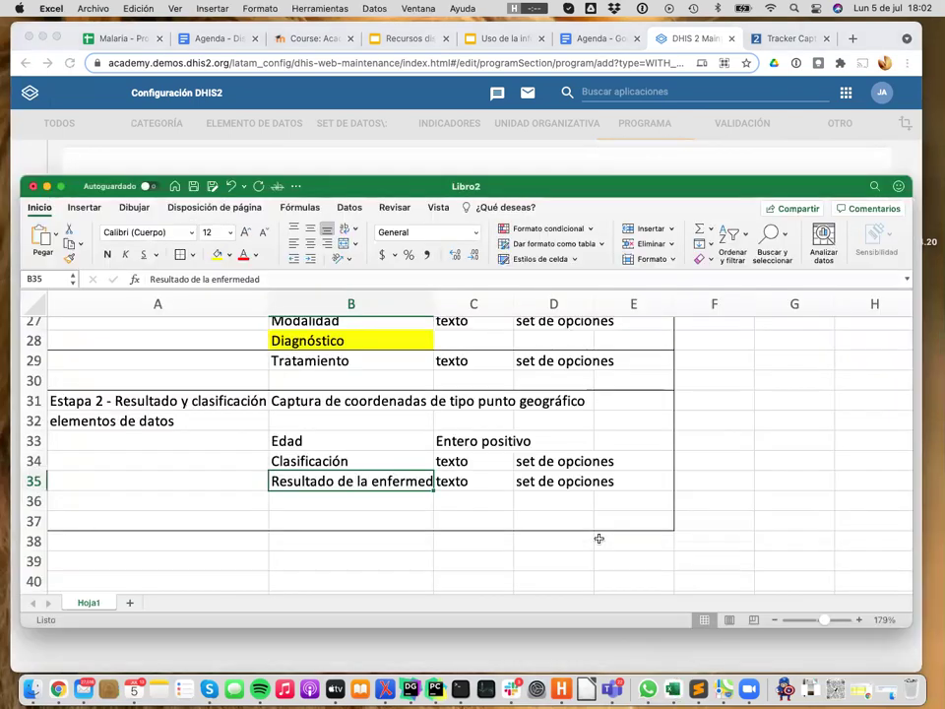
scroll(600, 537, "down", 2)
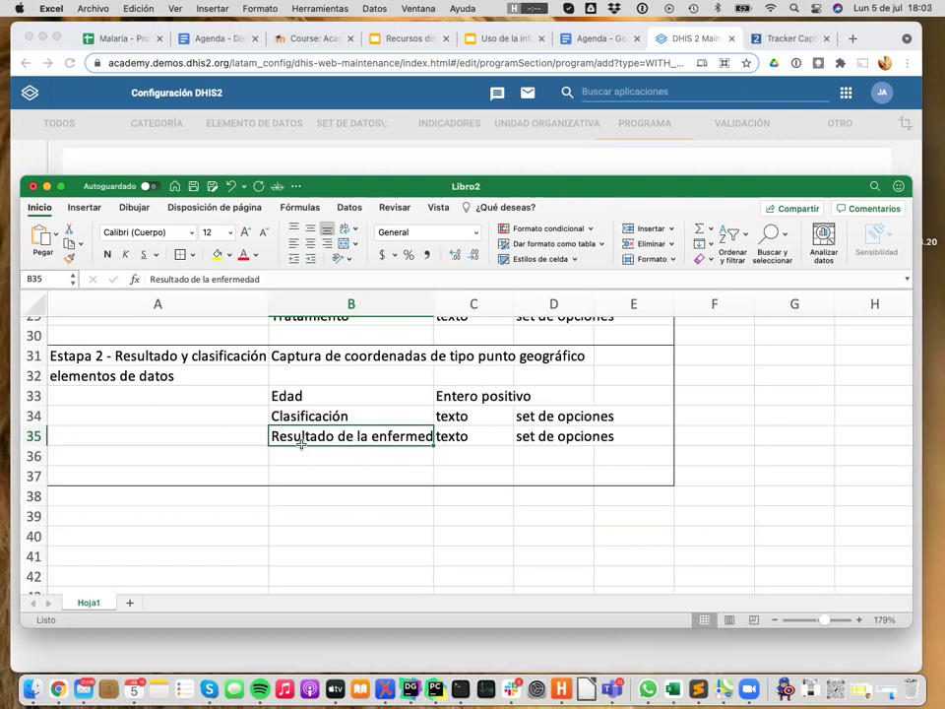
left_click(796, 41)
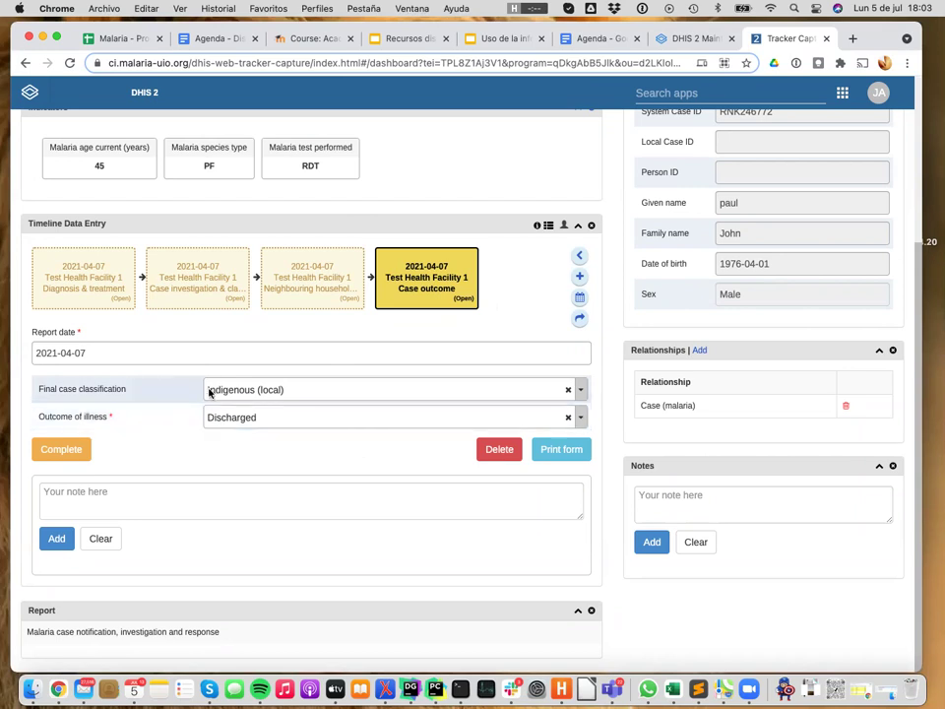
left_click(696, 41)
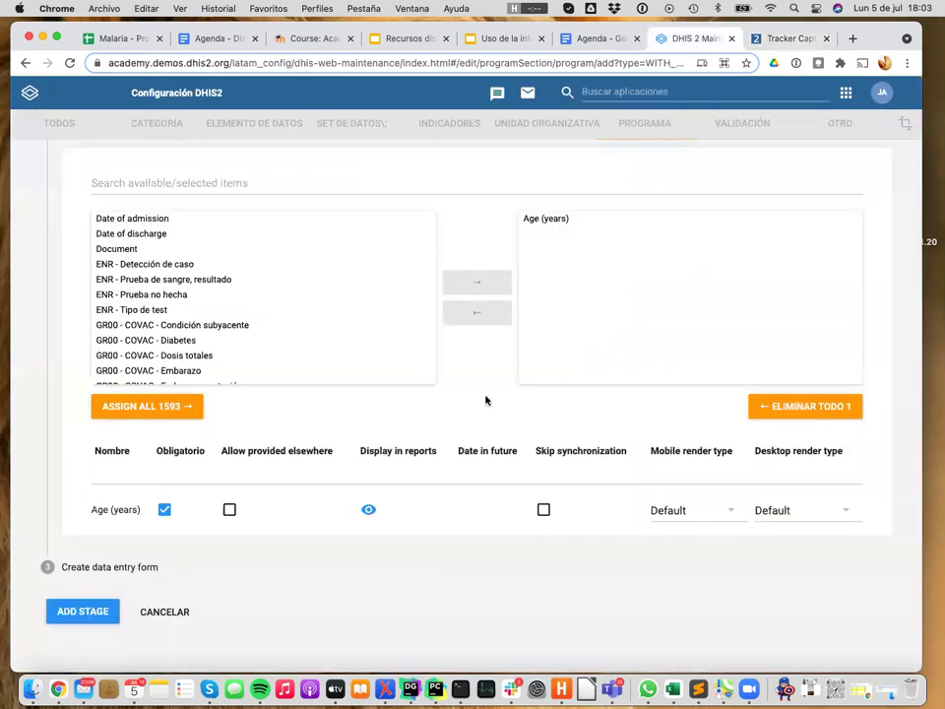
- Add the Resultado y clasificación stage to the program with a Basic data entry form and open the program's Acceso settings
left_click(131, 571)
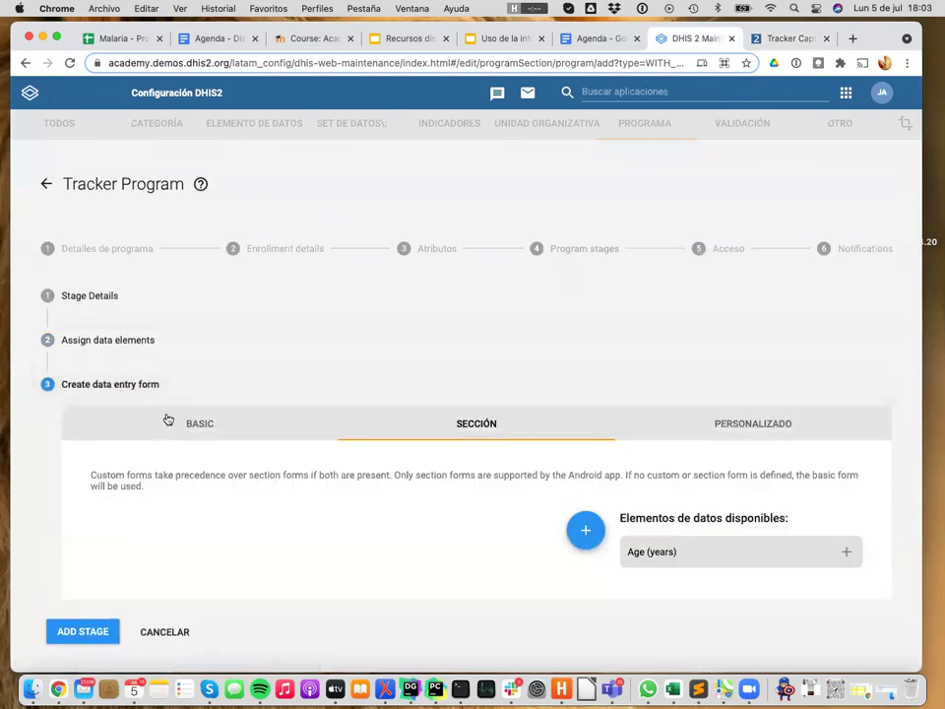
left_click(183, 425)
left_click(463, 422)
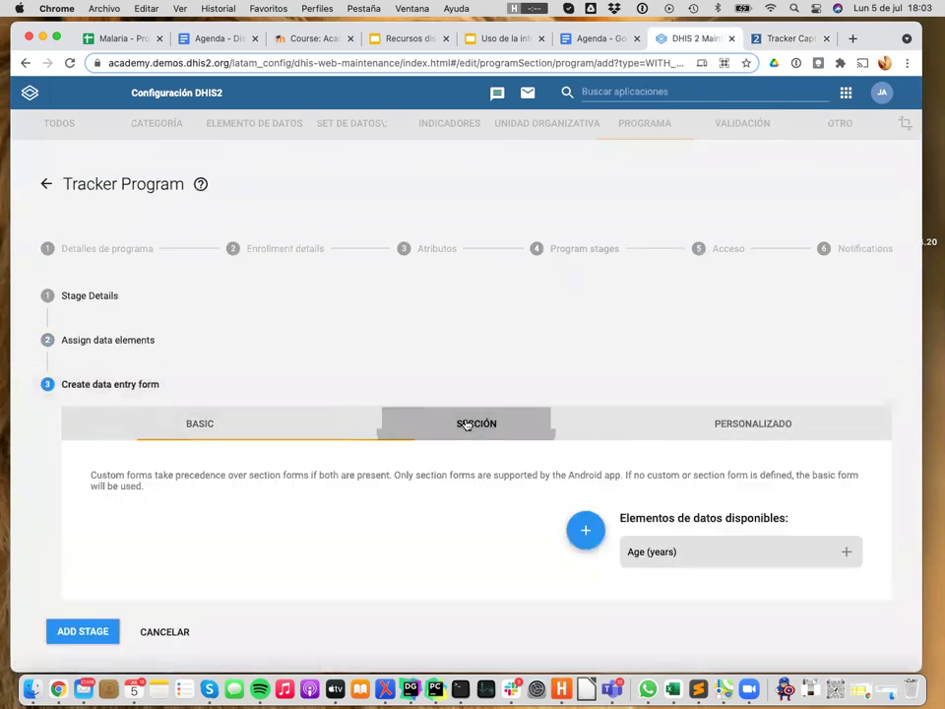
left_click(194, 426)
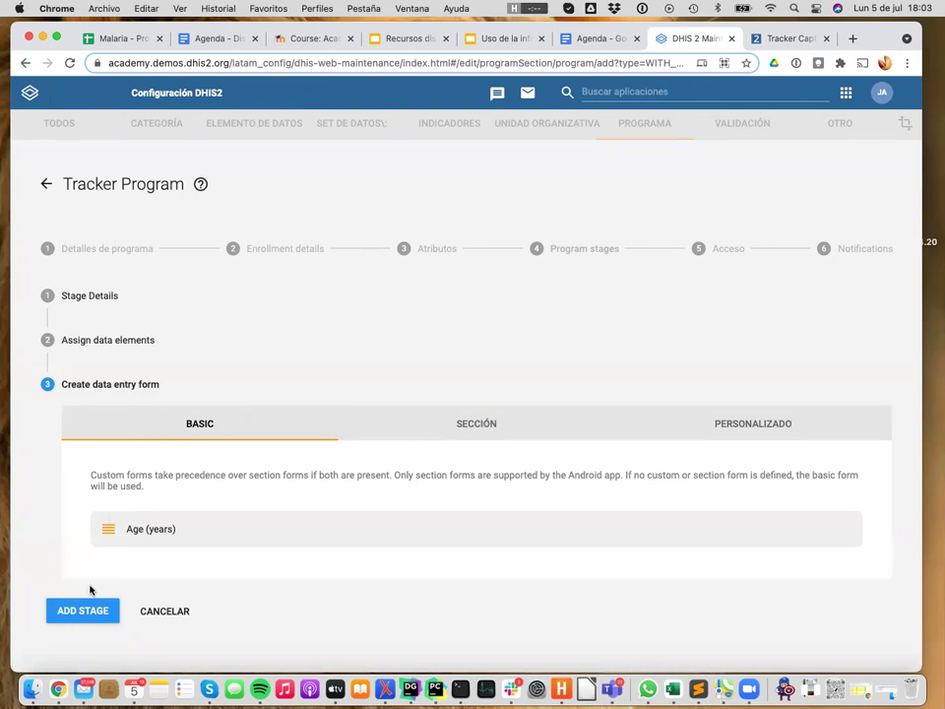
scroll(266, 611, "down", 1)
left_click(85, 610)
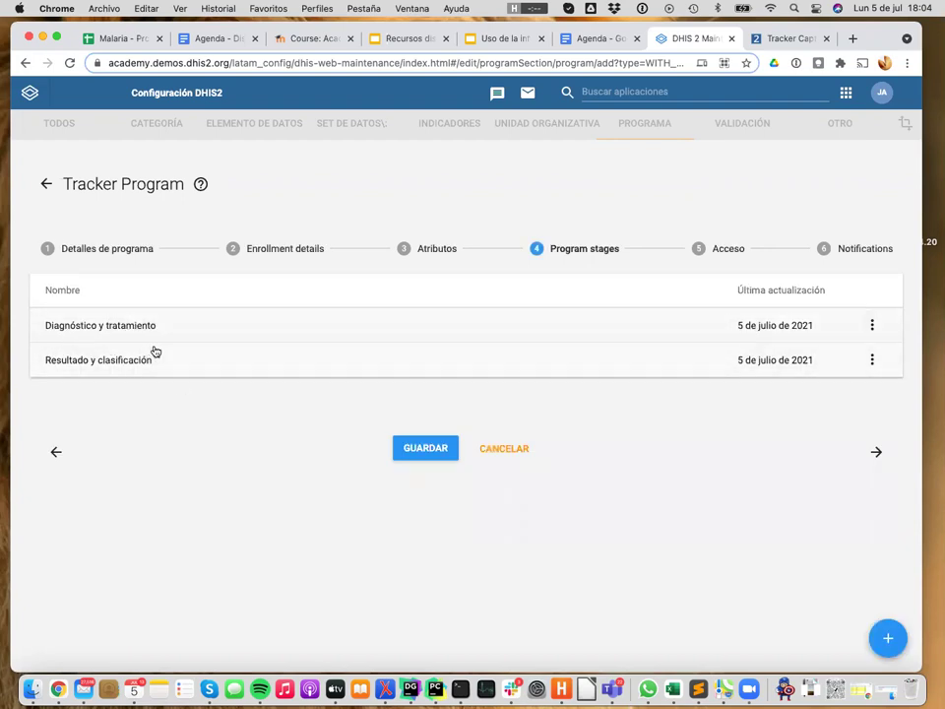
left_click(714, 249)
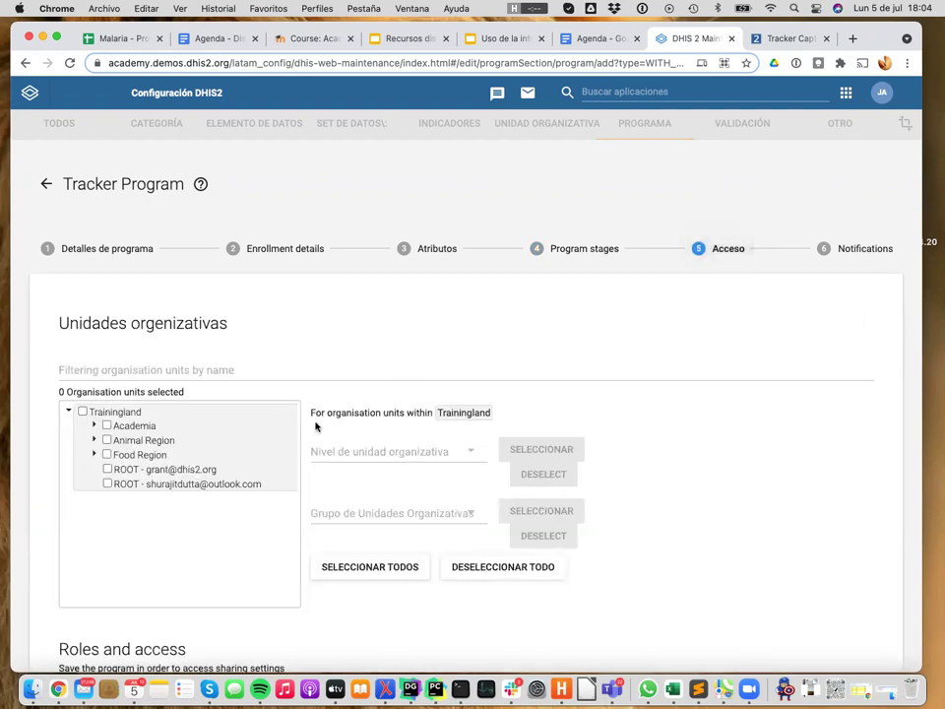
- Assign the program to Cardinal Hospital Gateway PHC, Crow Health Centre, Hawk Primary Health Centre and Ostrich Health Centre in Animal Region's Bird District
left_click(94, 440)
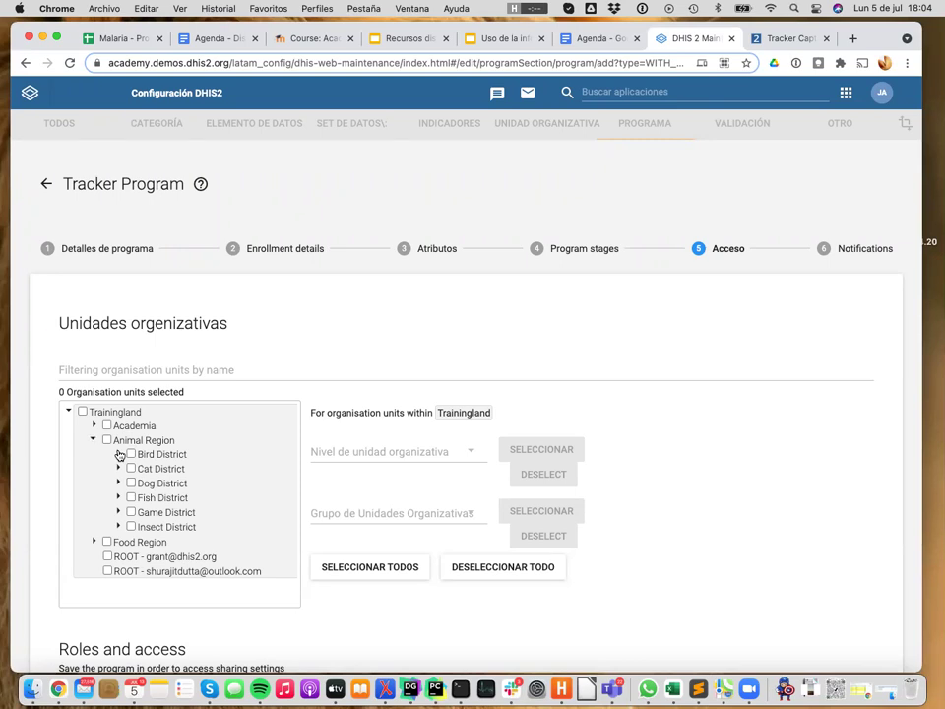
left_click(118, 454)
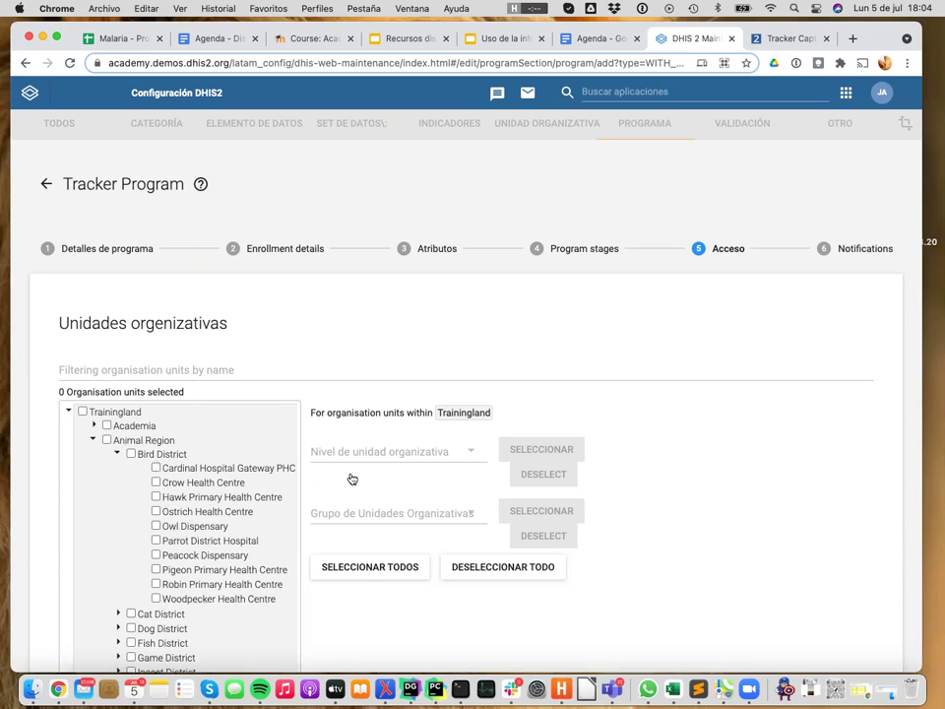
left_click(156, 469)
left_click(156, 483)
left_click(155, 497)
left_click(156, 512)
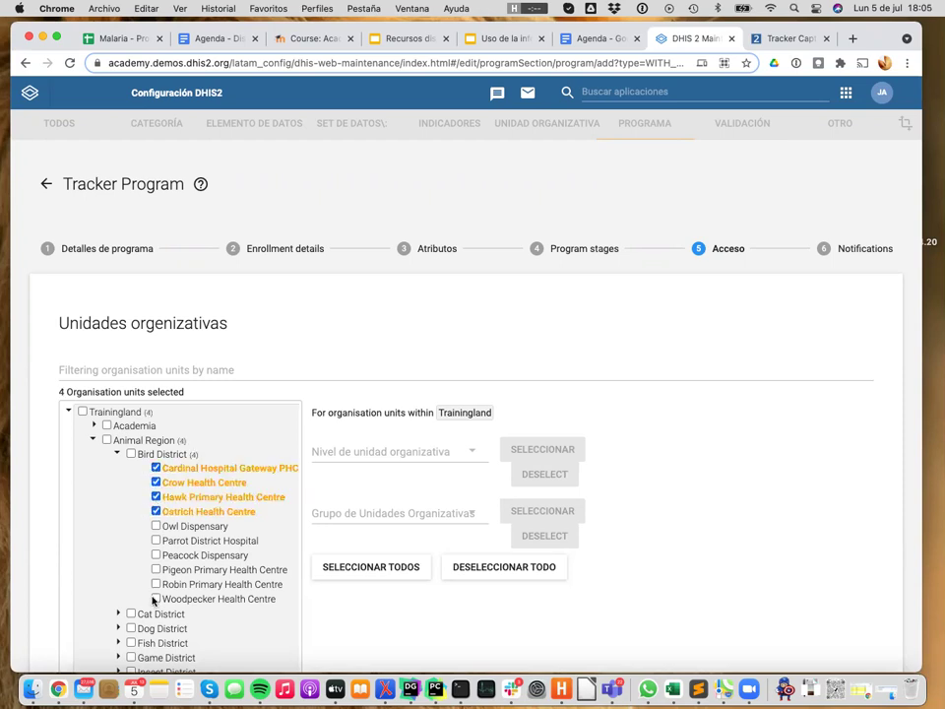
- Select all organisation units at the Facility level within Animal Region for the program
left_click(374, 454)
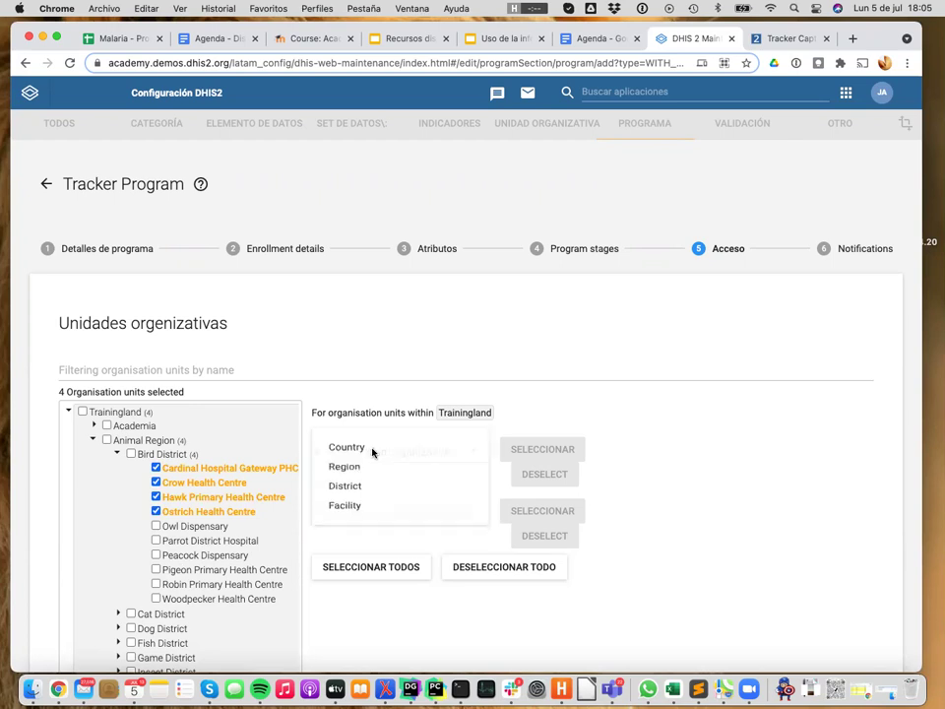
left_click(345, 516)
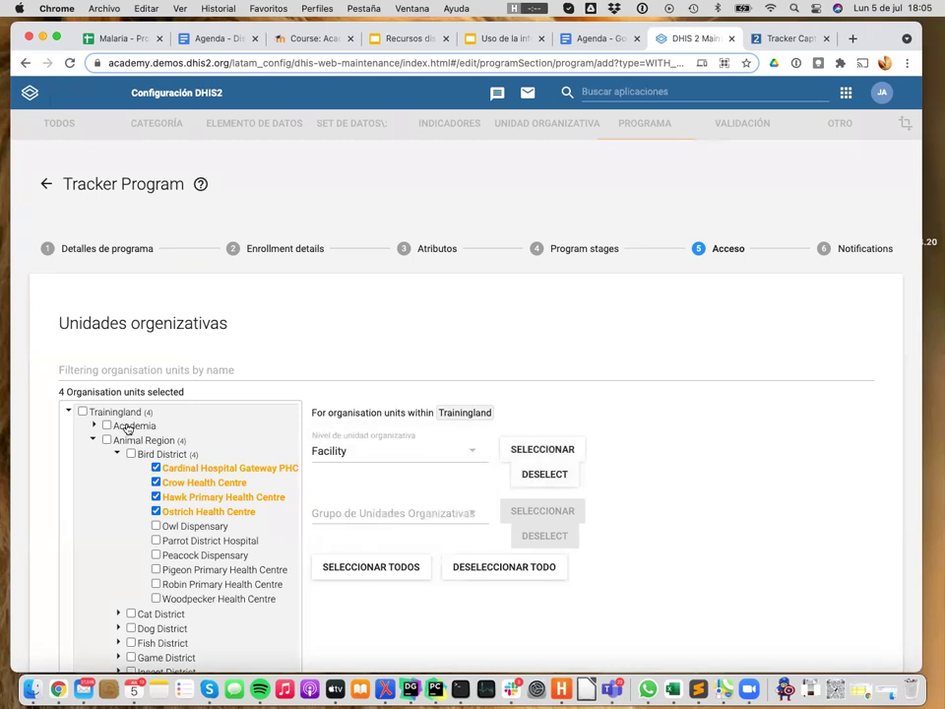
left_click(140, 441)
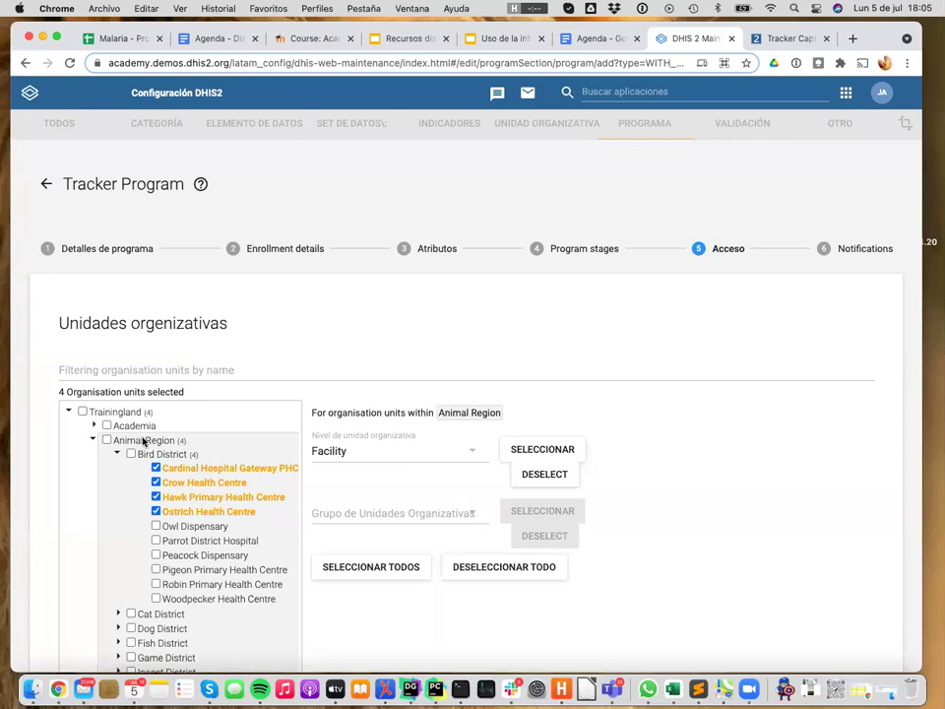
scroll(143, 442, "down", 1)
scroll(112, 565, "down", 5)
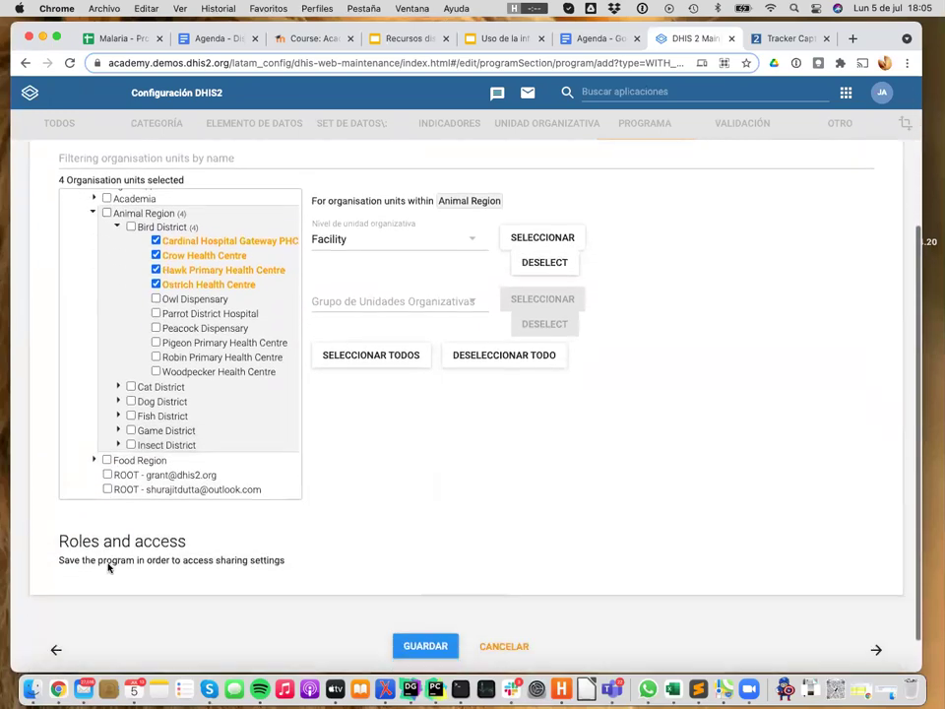
scroll(126, 352, "up", 1)
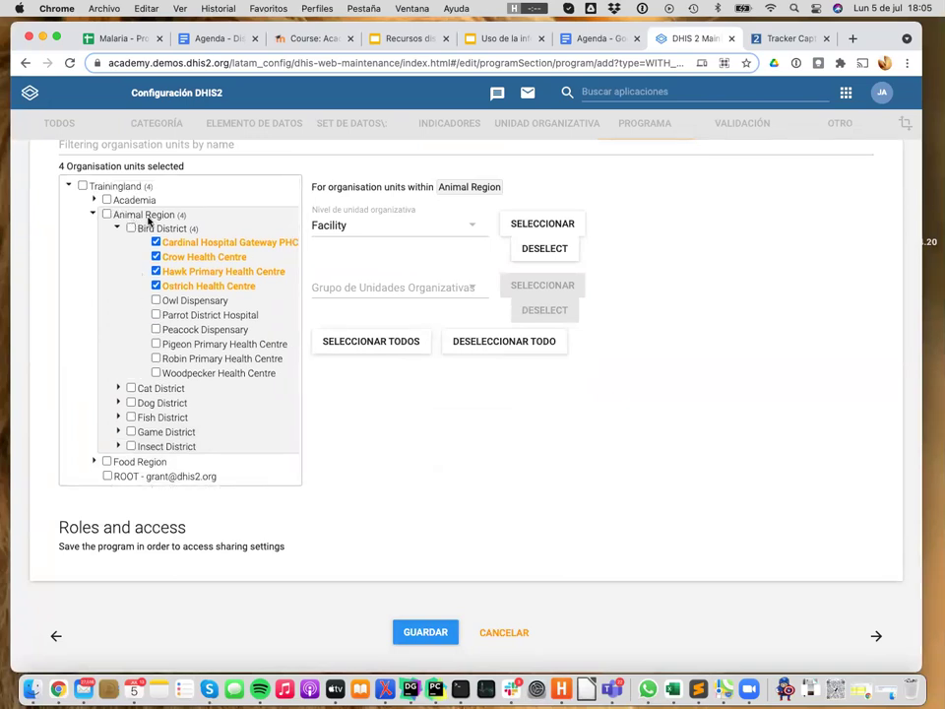
left_click(369, 224)
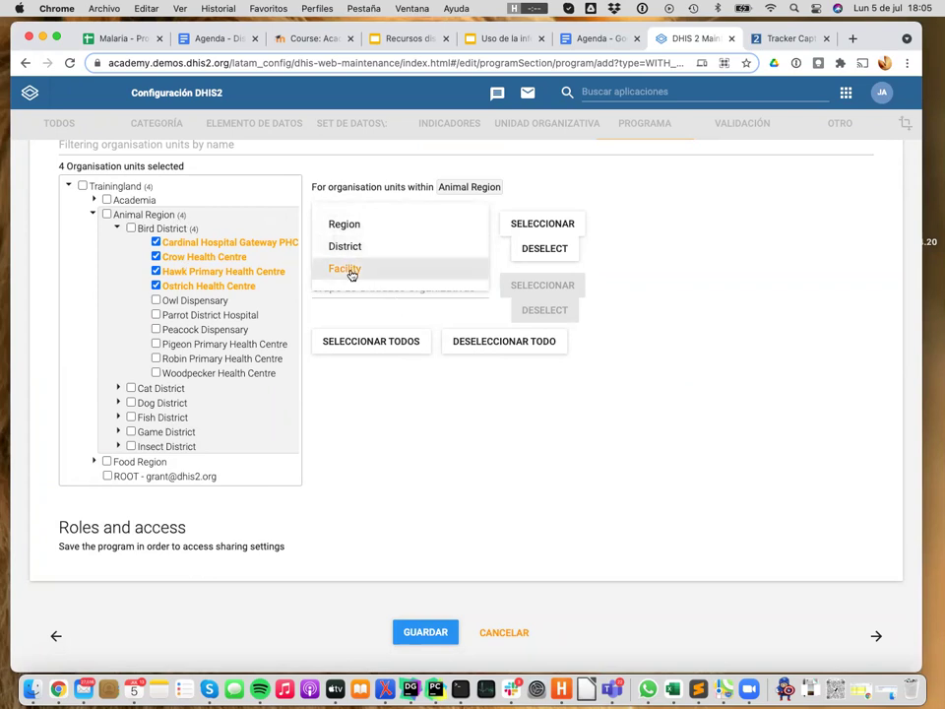
left_click(346, 269)
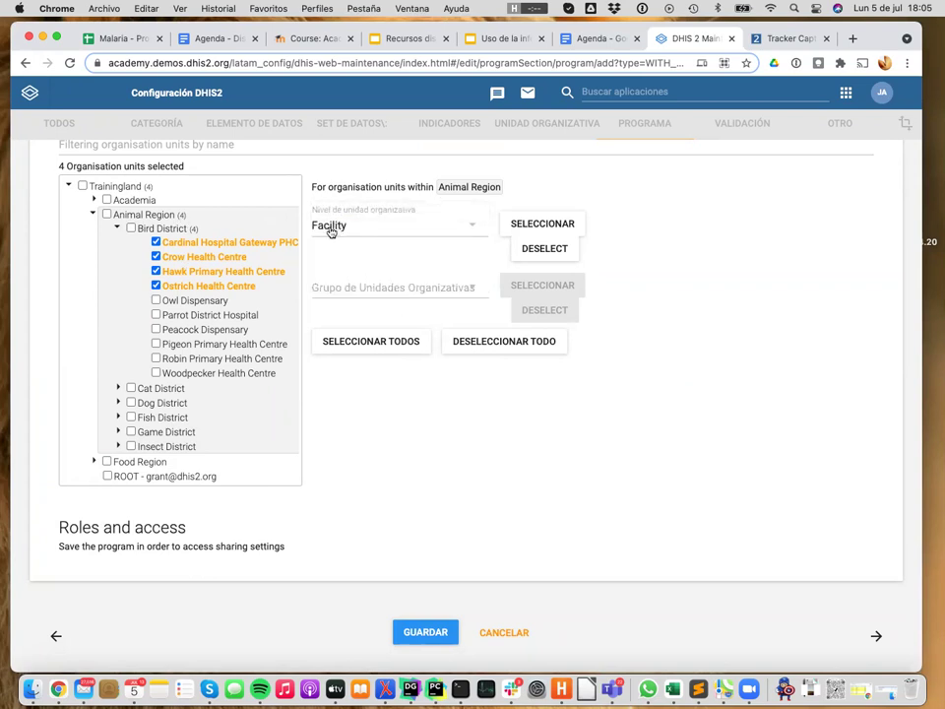
left_click(543, 225)
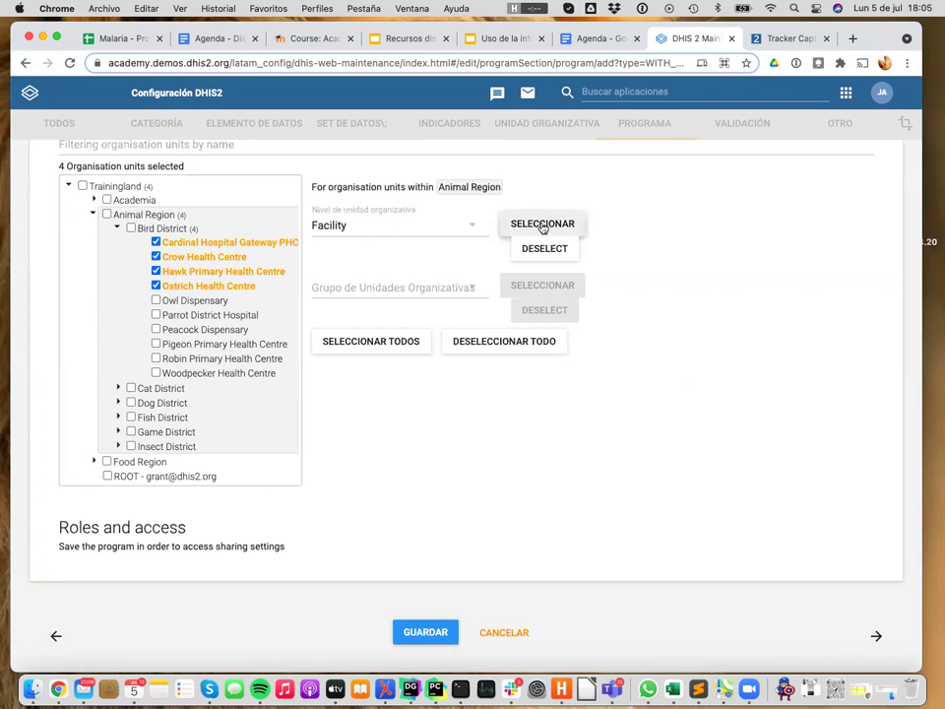
- Examine which facilities are selected across the Animal Region districts and compare them with the districts of Food Region
left_click(117, 389)
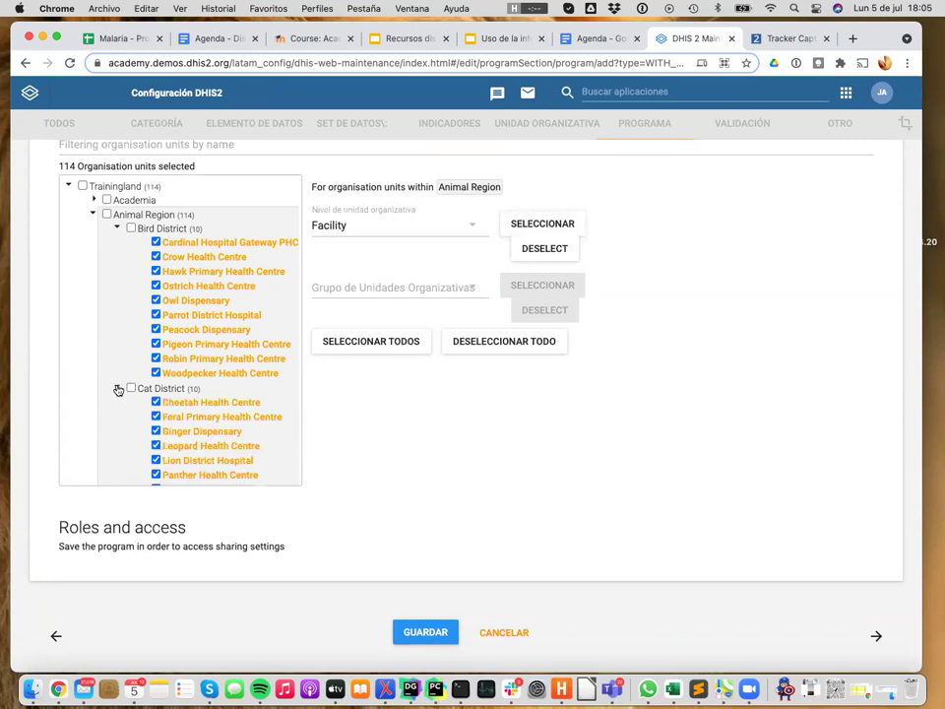
scroll(118, 390, "down", 3)
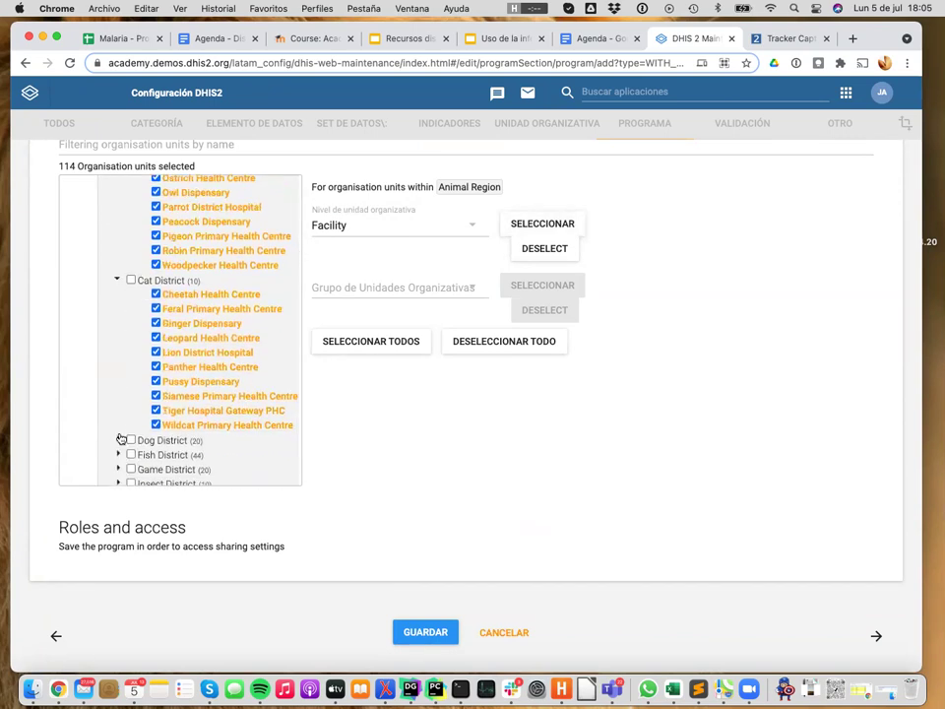
left_click(118, 439)
scroll(128, 448, "down", 5)
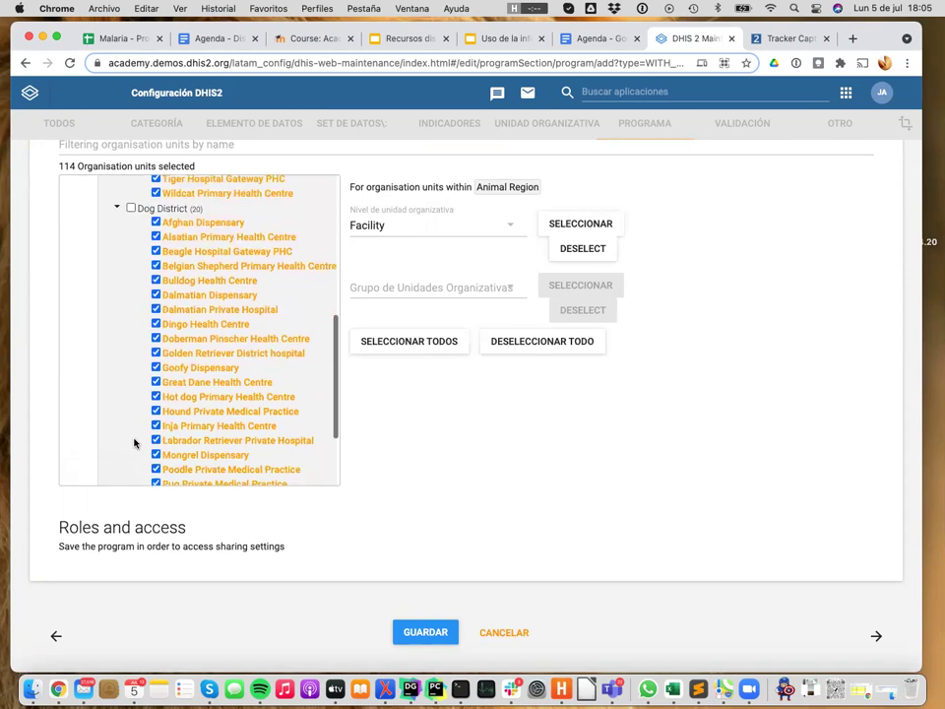
scroll(126, 457, "down", 2)
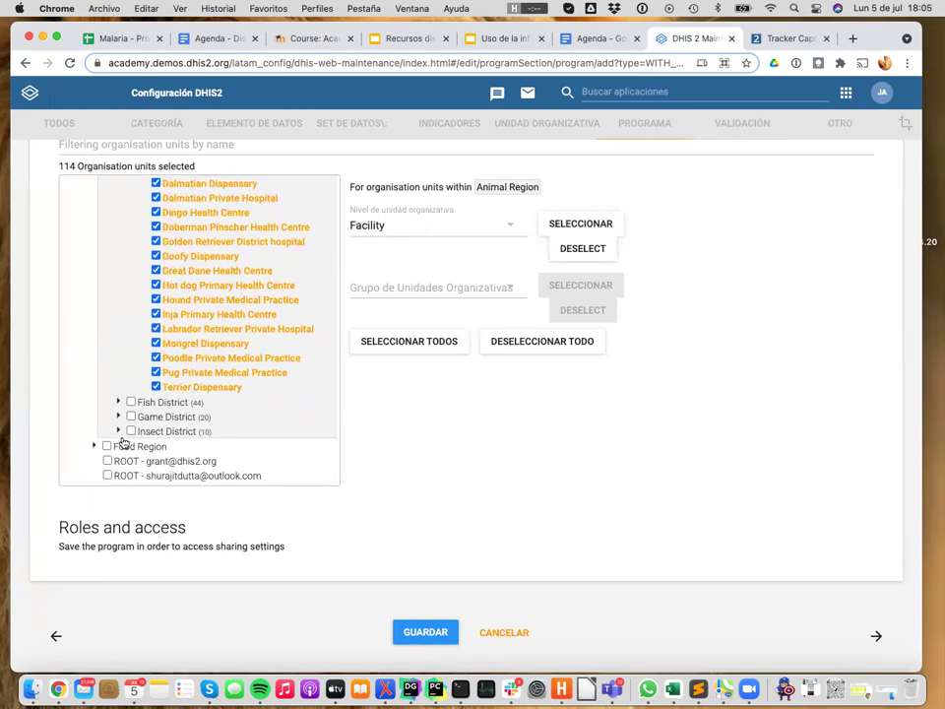
scroll(164, 453, "up", 12)
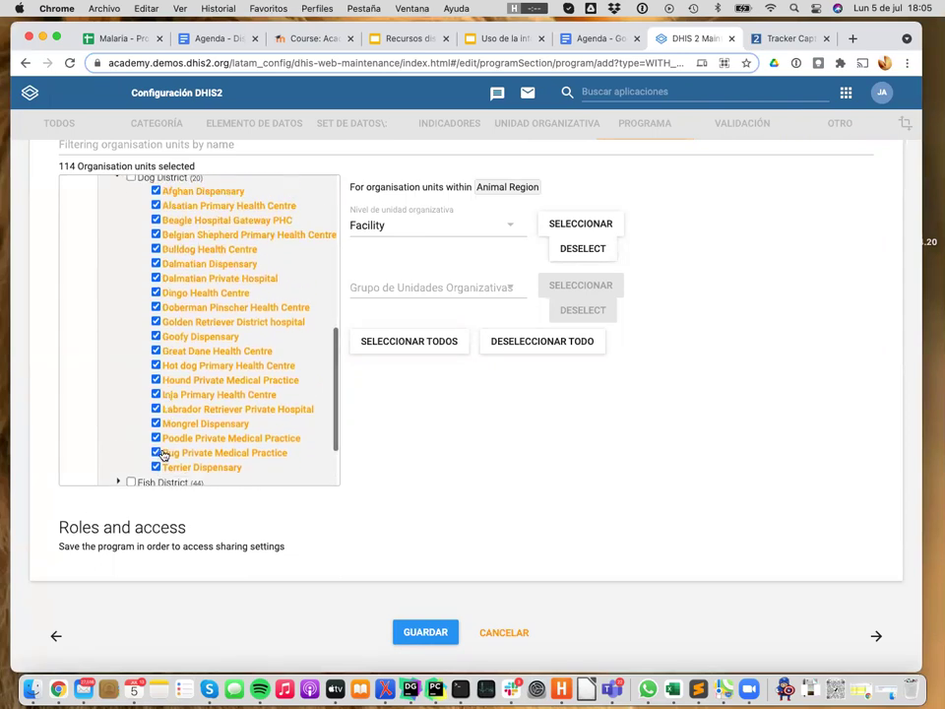
scroll(163, 453, "up", 2)
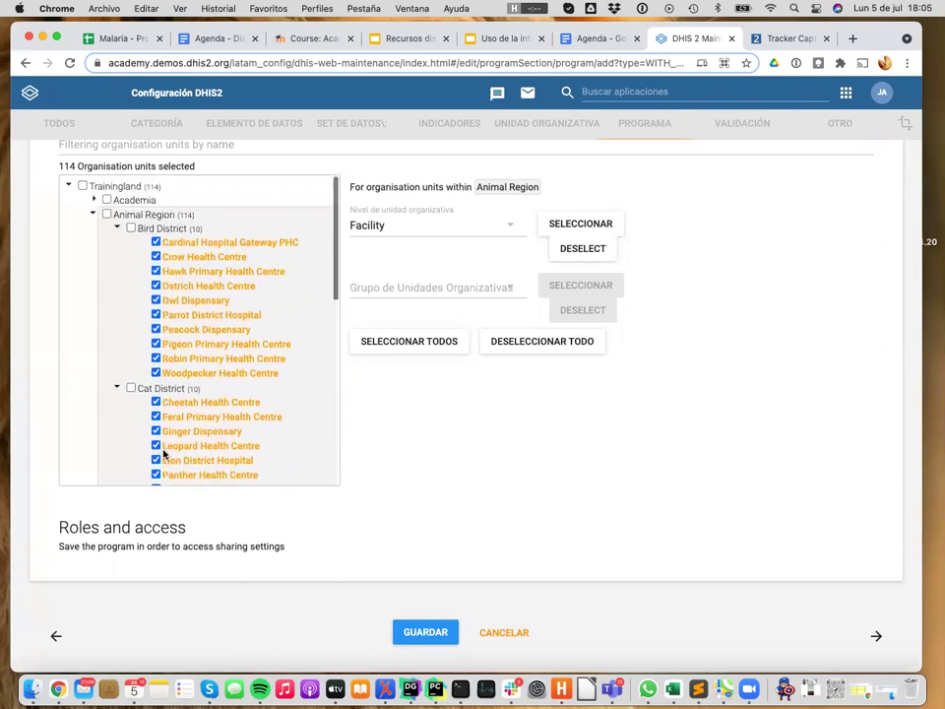
left_click(116, 228)
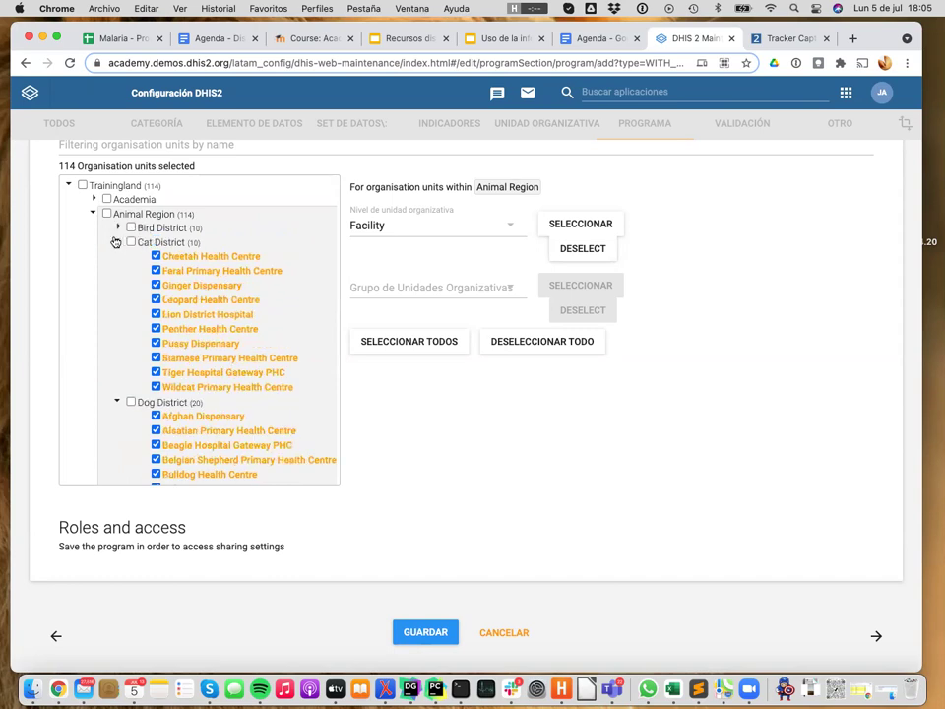
left_click(116, 242)
left_click(118, 256)
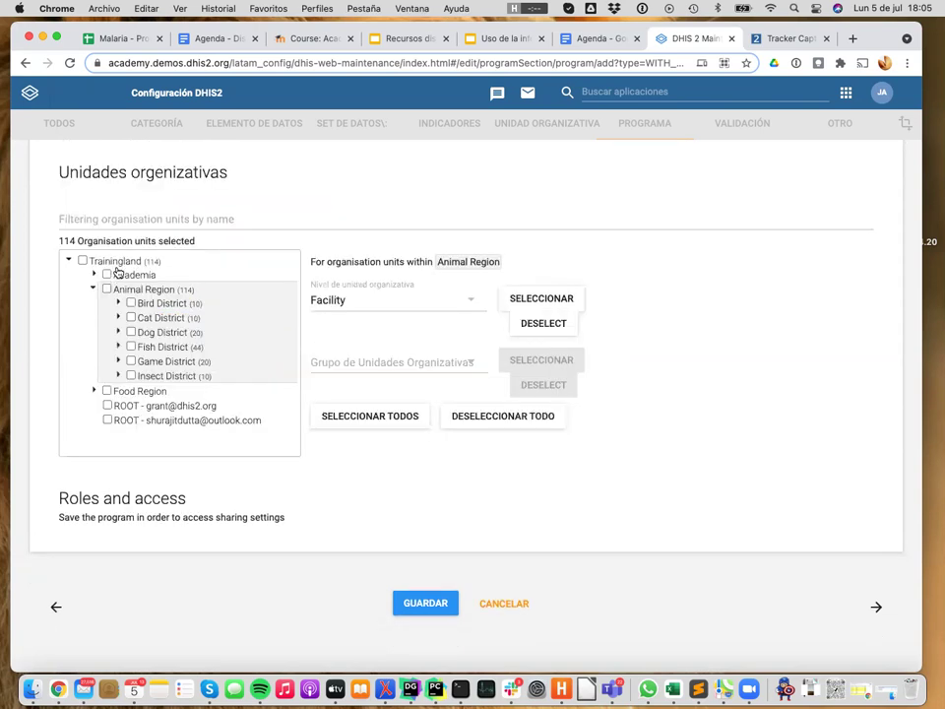
left_click(94, 393)
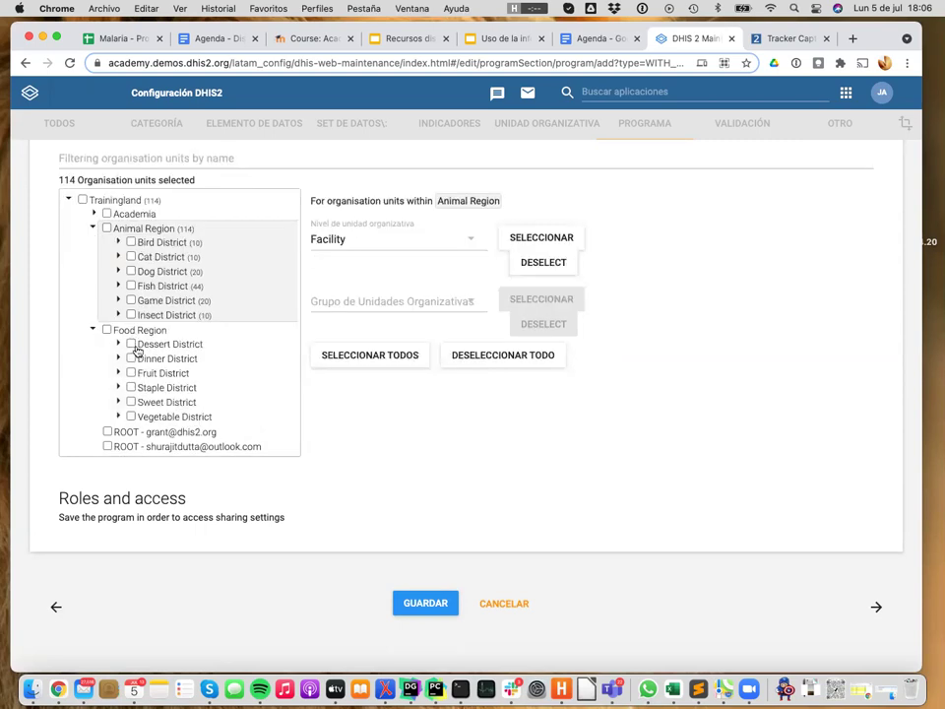
scroll(197, 271, "up", 5)
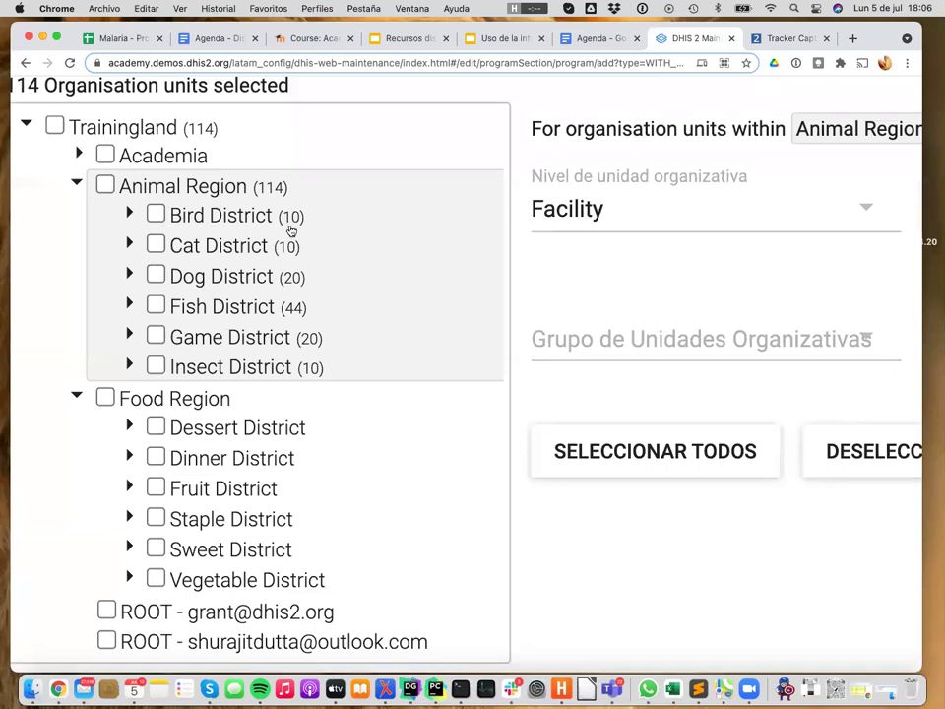
left_click(128, 215)
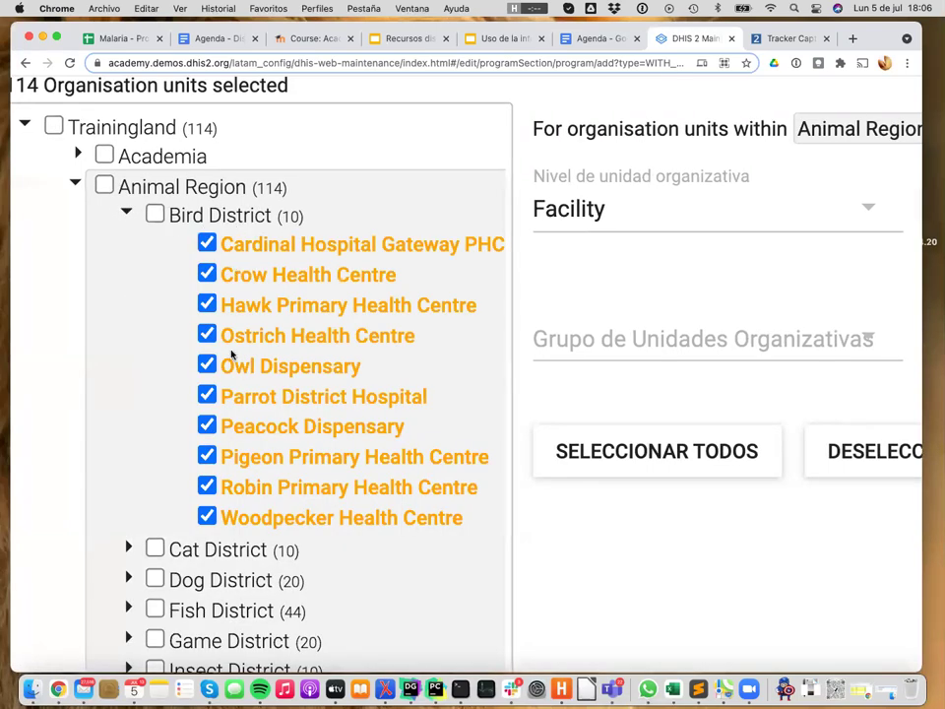
left_click(122, 215)
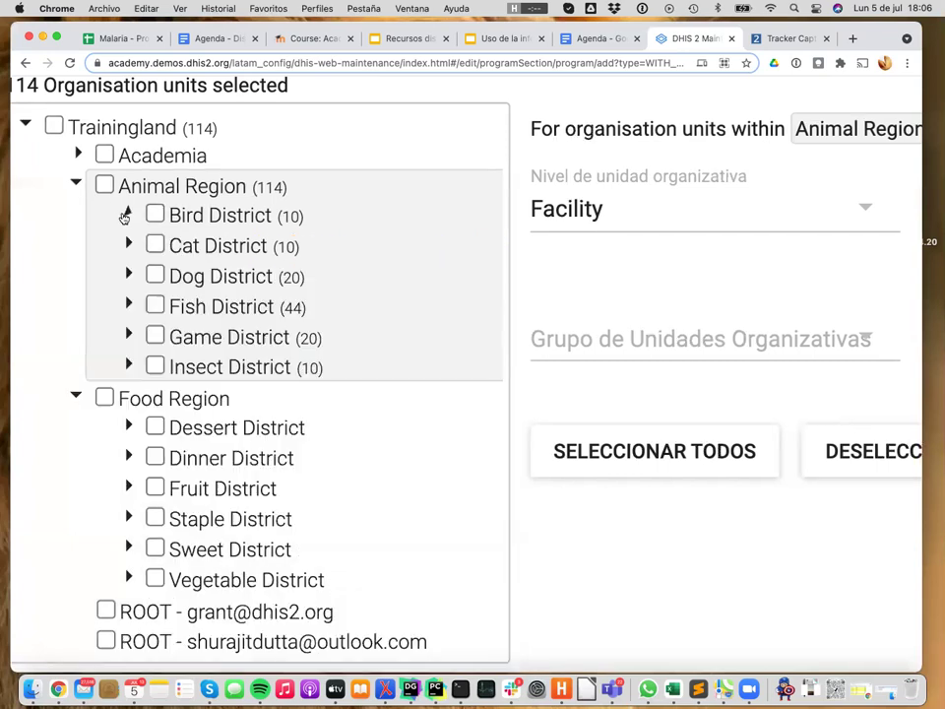
scroll(379, 327, "down", 5)
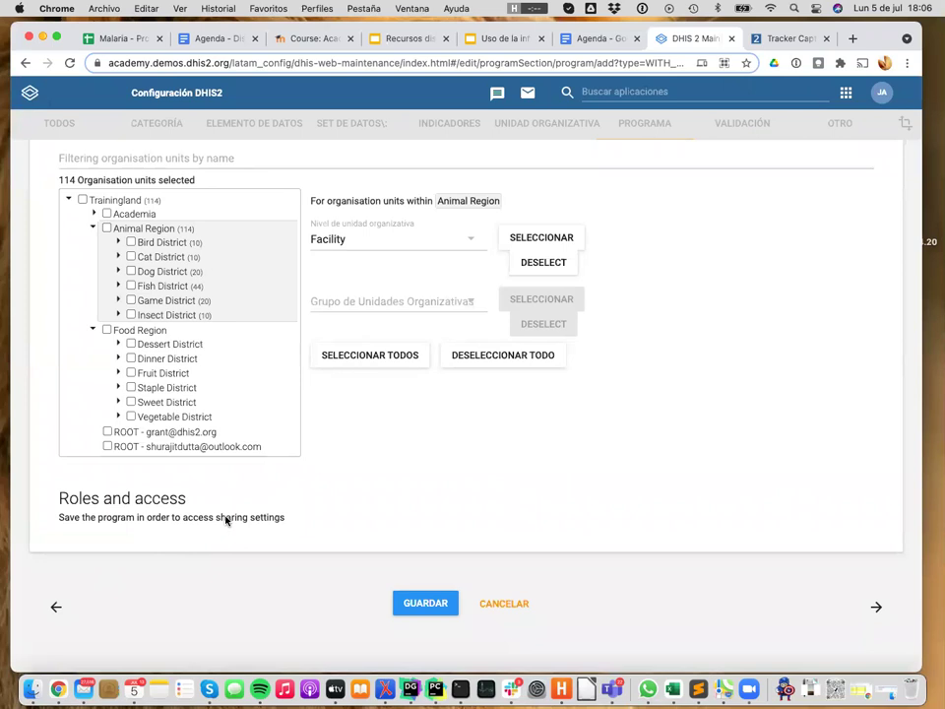
- Save the program, find it in the program list by searching for JM and reopen JMA - Notificación de casos de Malaria
left_click(428, 602)
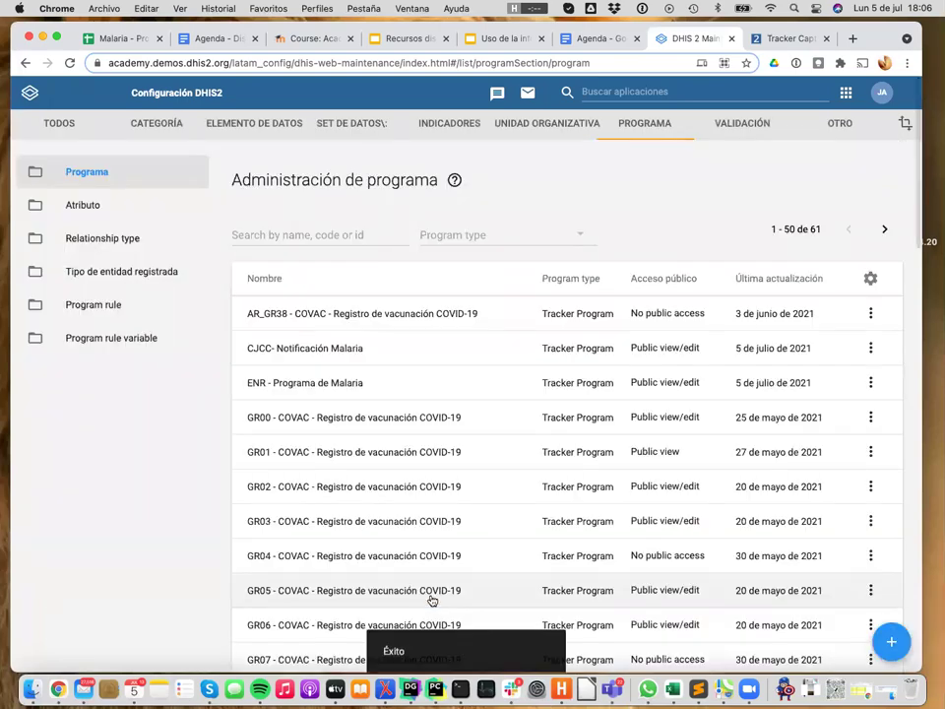
scroll(425, 361, "down", 10)
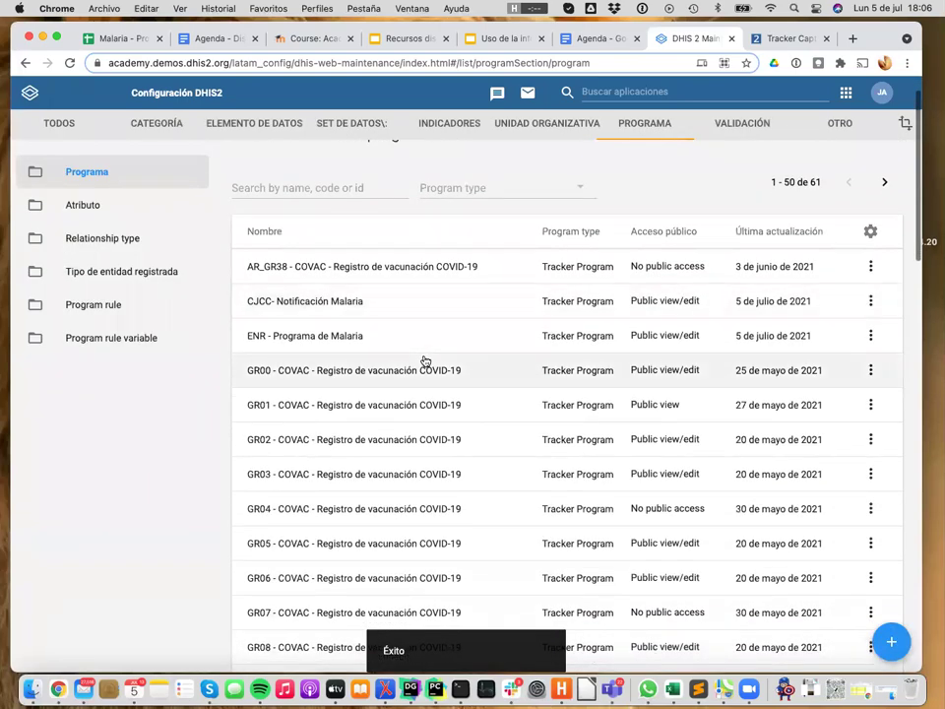
scroll(423, 360, "down", 7)
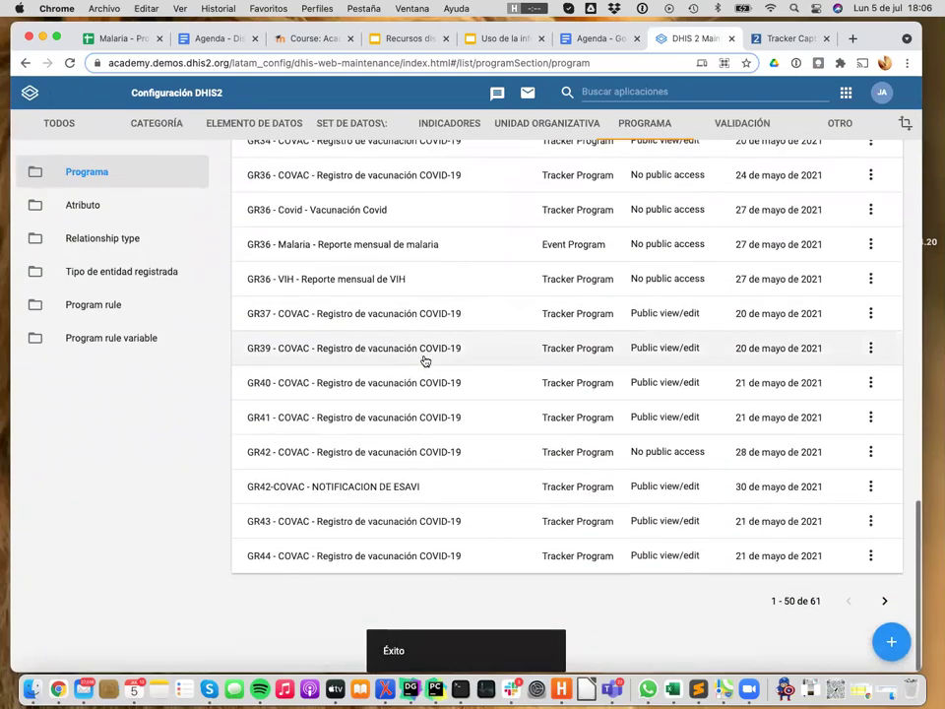
scroll(331, 200, "up", 12)
scroll(330, 201, "up", 3)
left_click(308, 224)
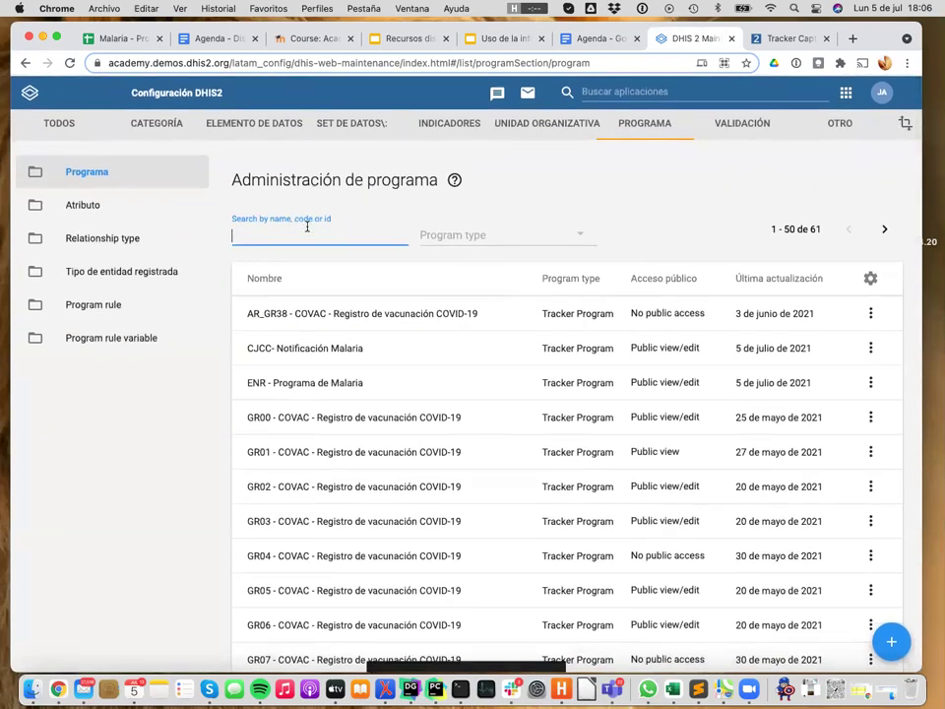
type("JM")
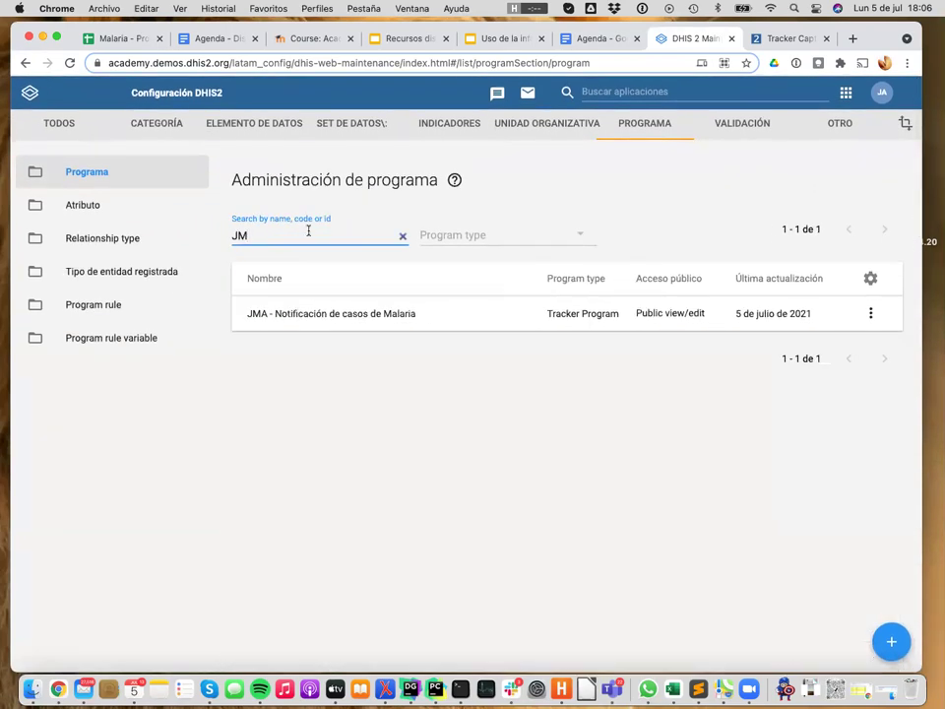
left_click(356, 313)
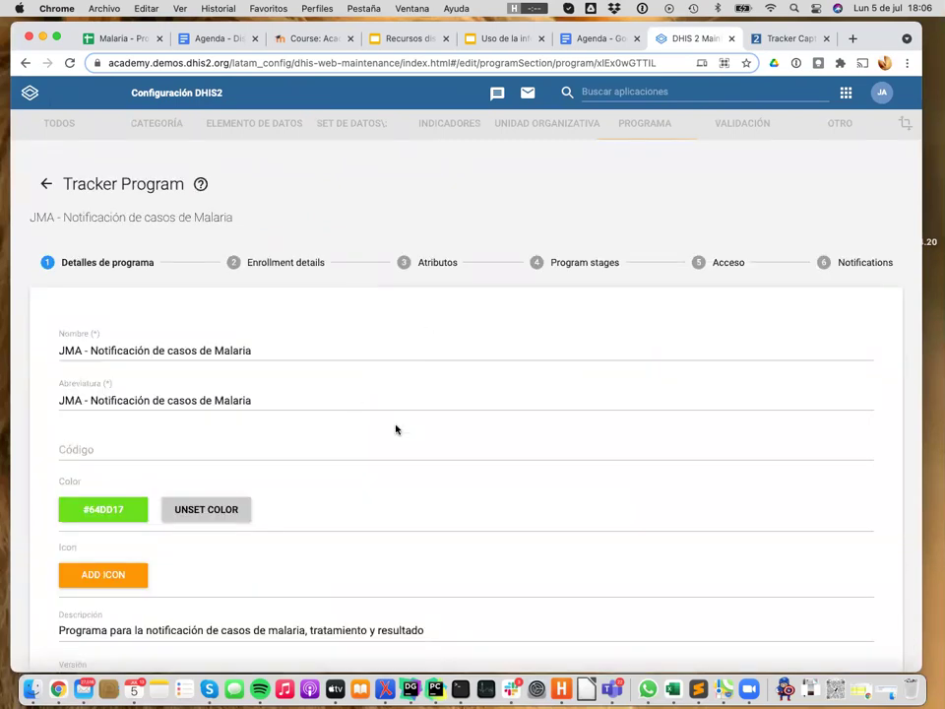
- Set the malaria program's public access to "Solo lectura" for metadata and "Puede guardar y visualizar" for data, and apply the sharing settings
left_click(710, 266)
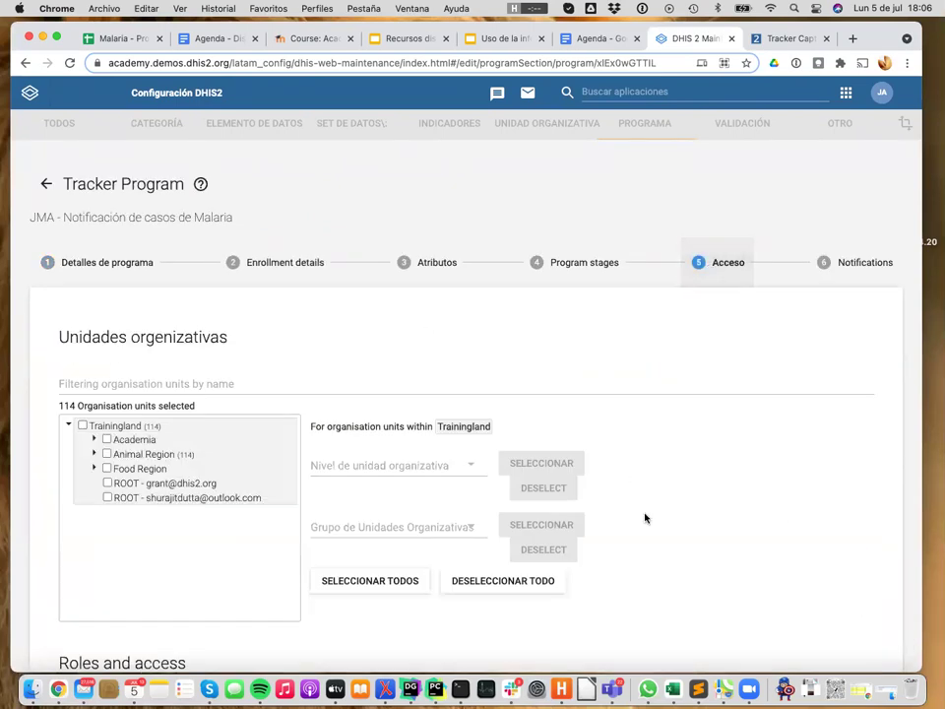
scroll(645, 517, "down", 2)
scroll(645, 518, "down", 4)
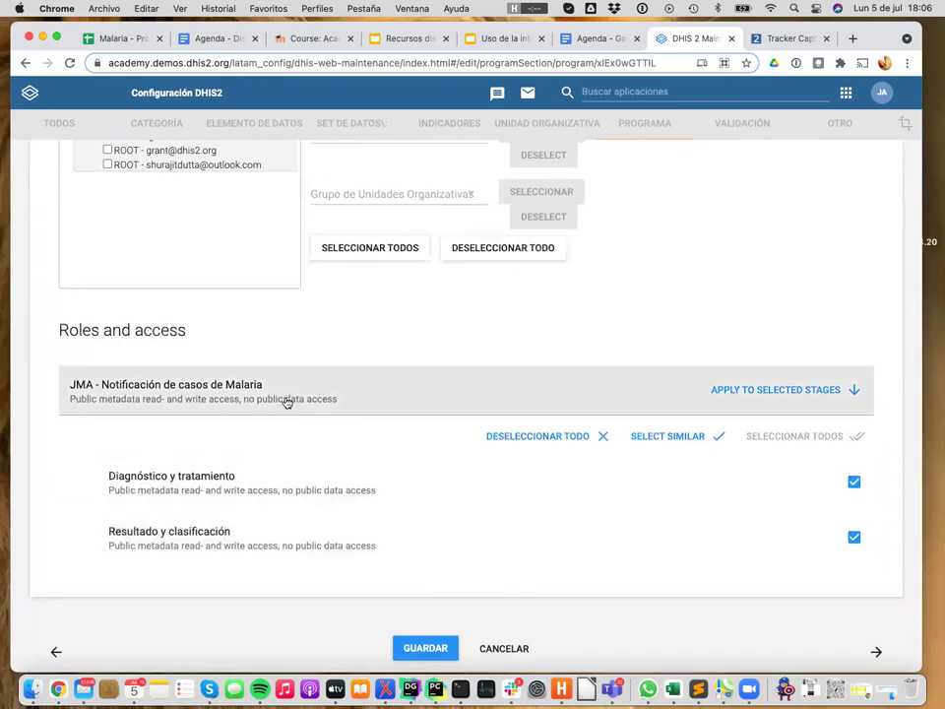
left_click(277, 398)
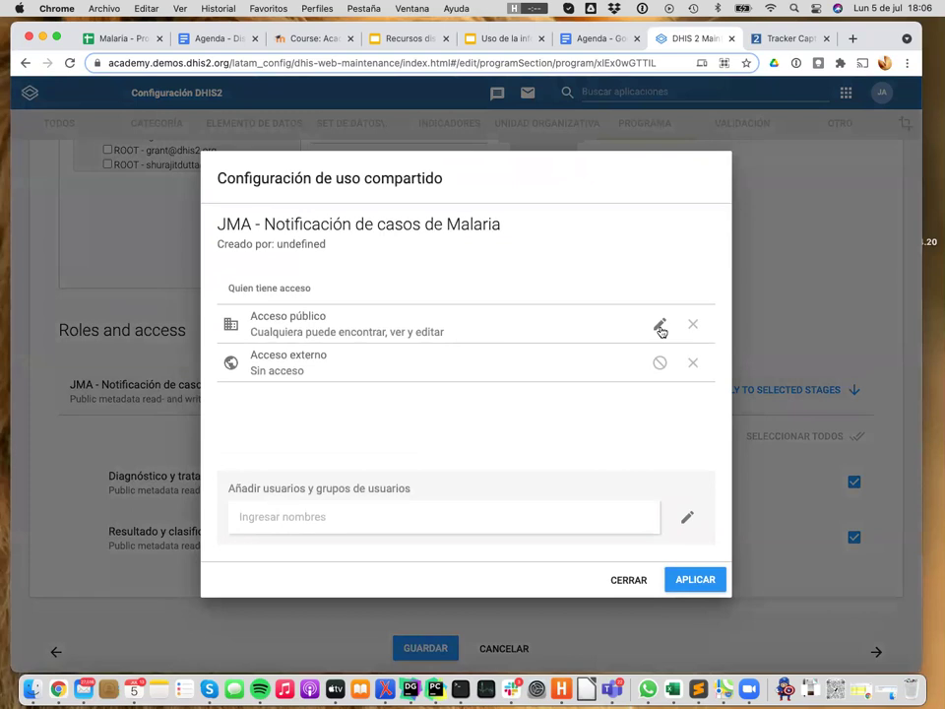
left_click(660, 327)
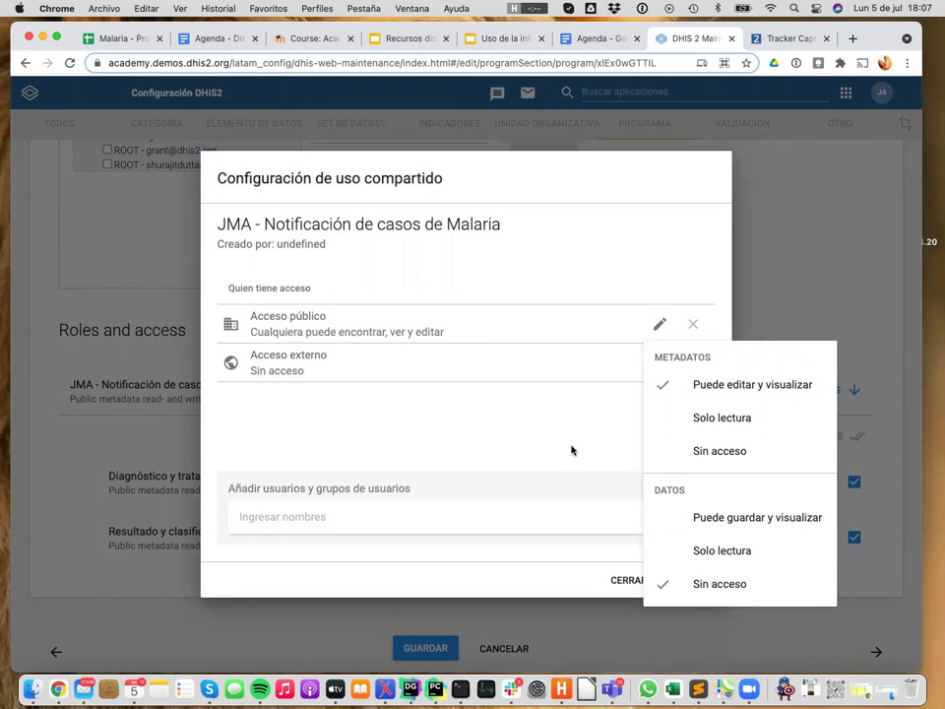
left_click(705, 421)
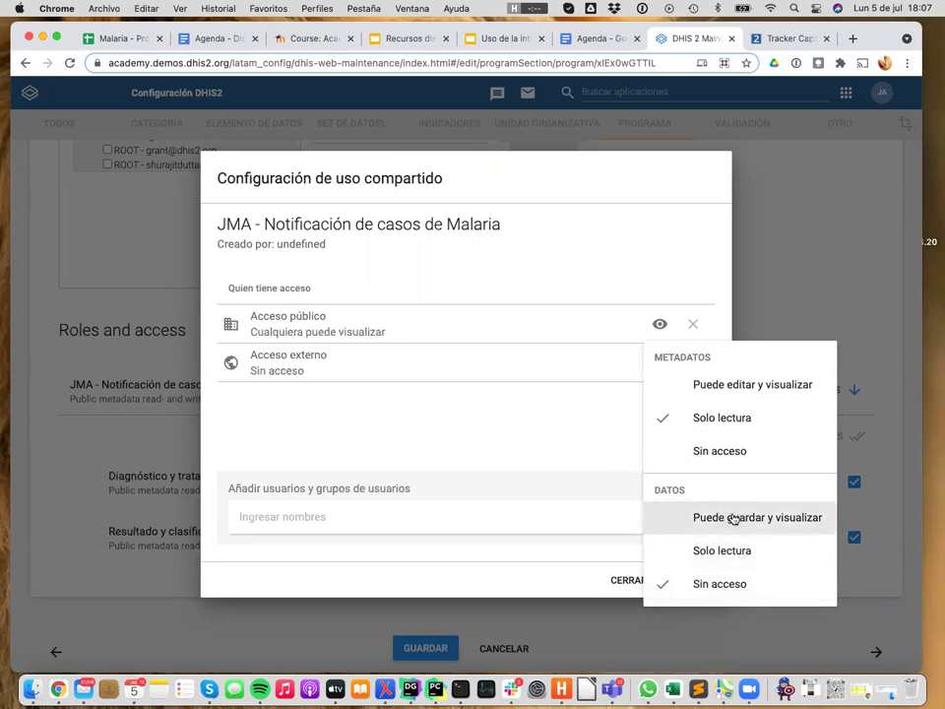
left_click(516, 380)
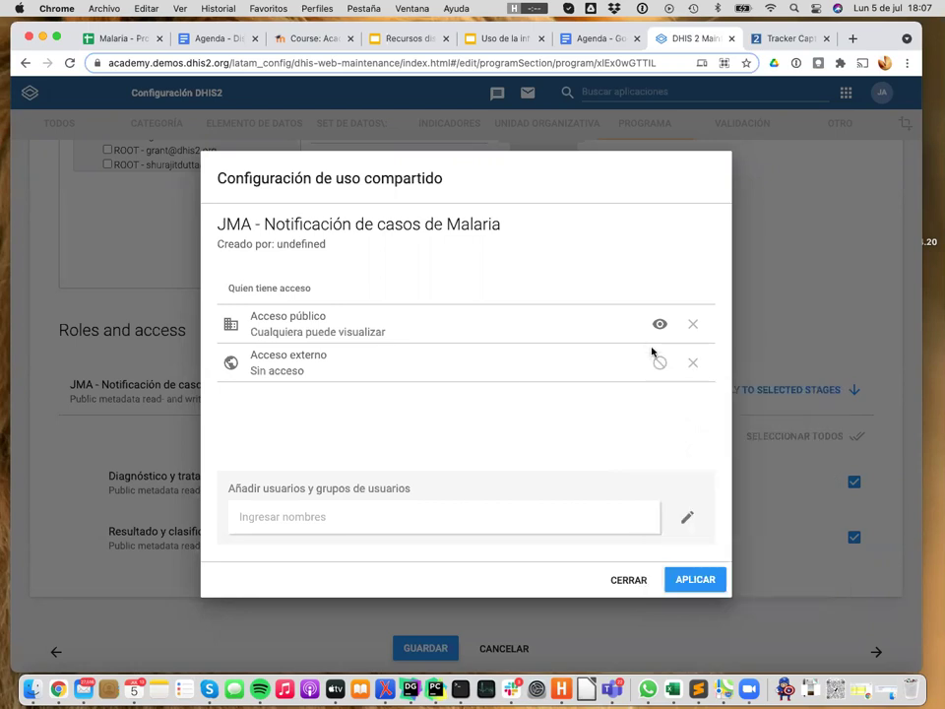
left_click(695, 579)
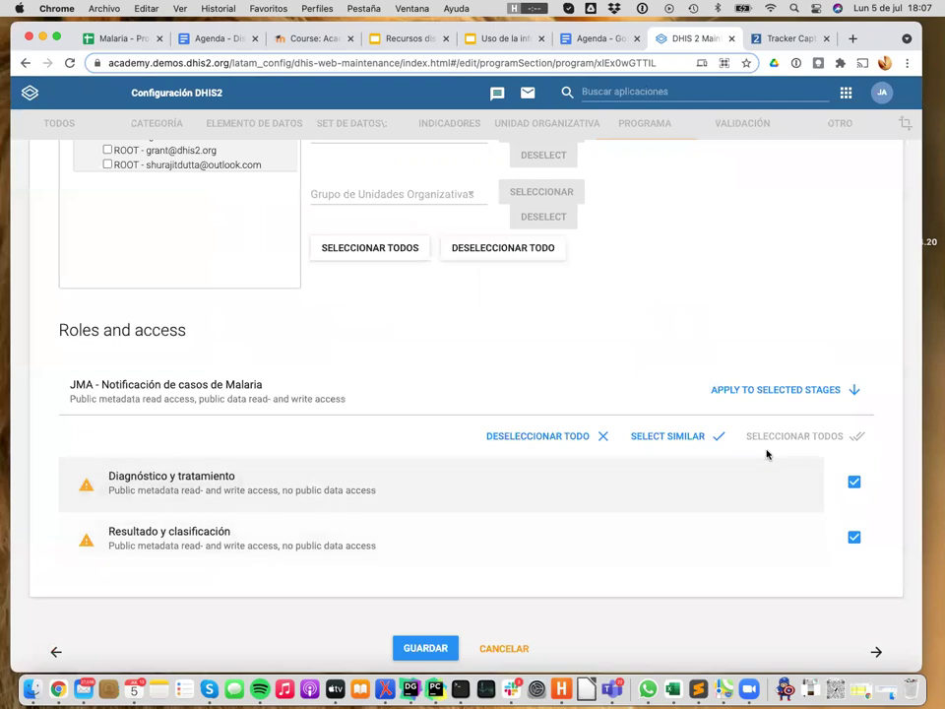
- Apply the program's access settings to the Diagnóstico y tratamiento and Resultado y clasificación stages, and save the program
left_click(855, 482)
left_click(854, 483)
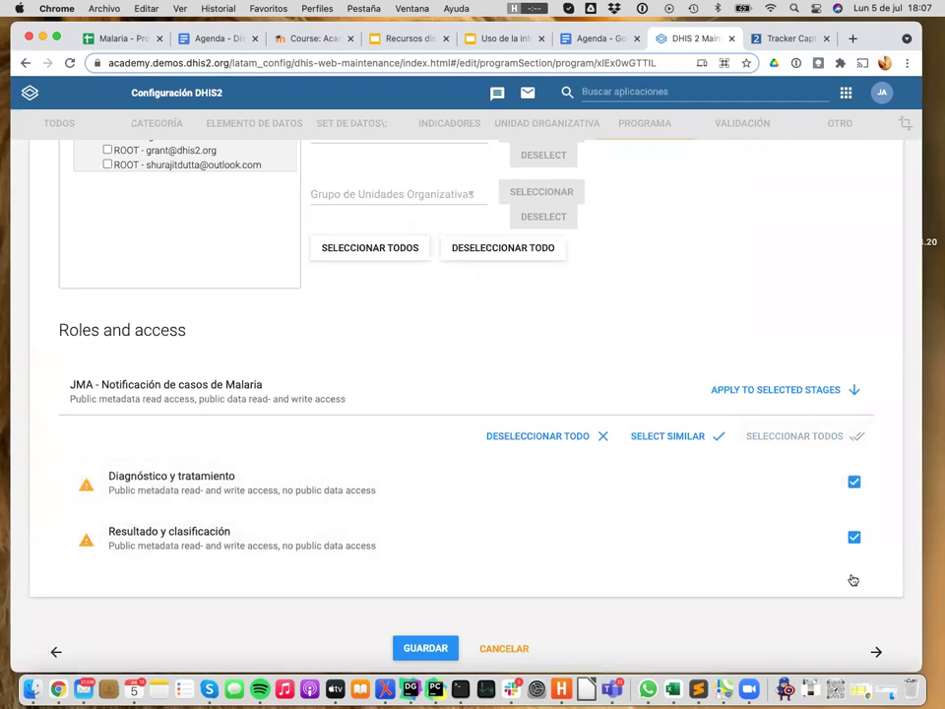
left_click(751, 390)
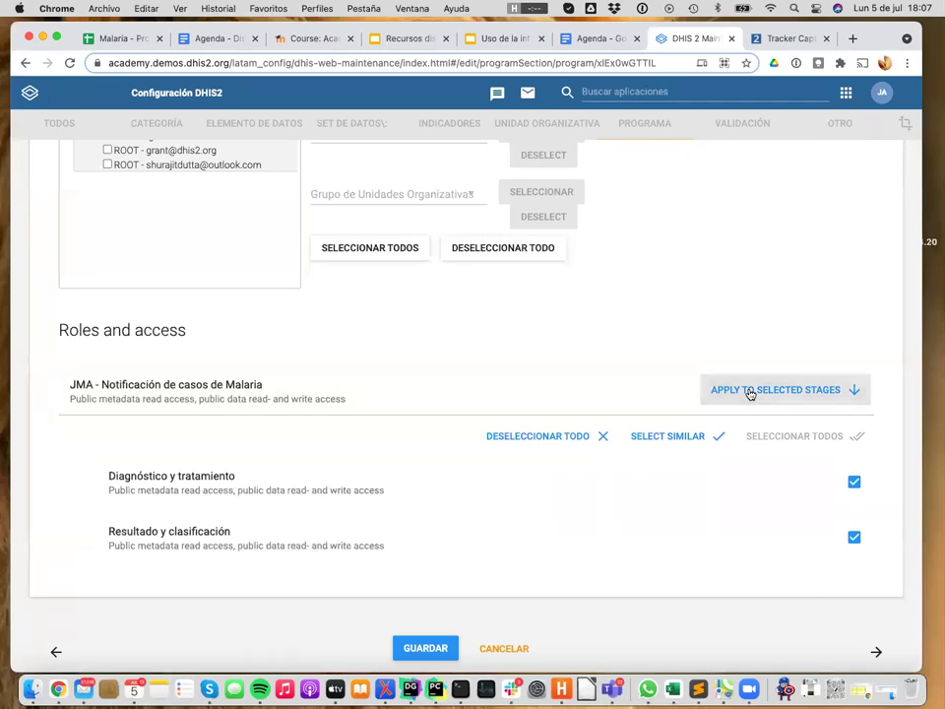
left_click(441, 652)
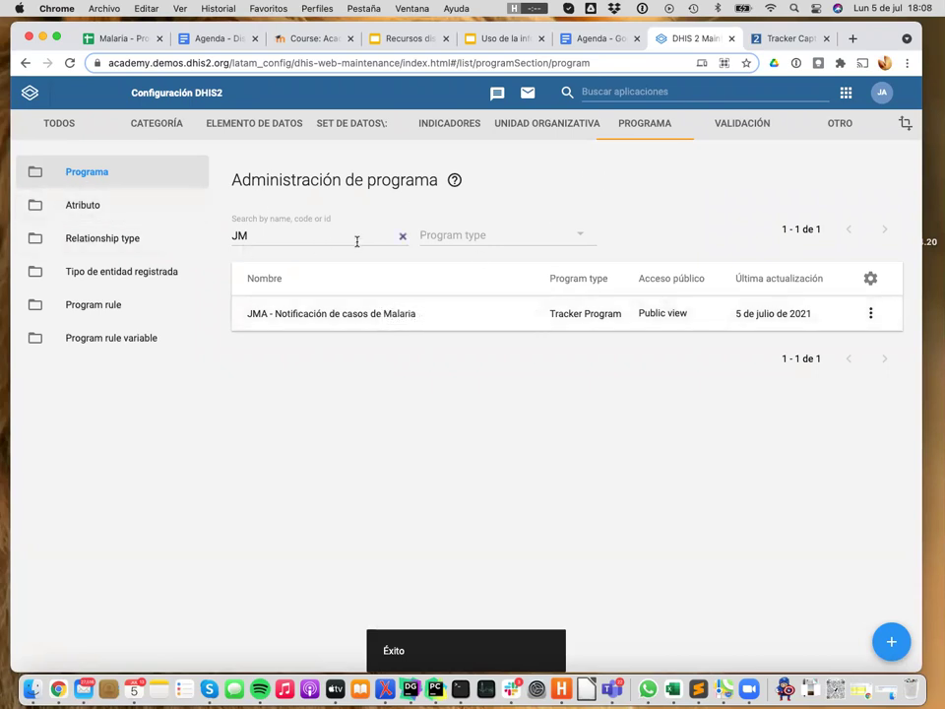
- Clear the program list search, open CJCC- Notificación Malaria and review all of its program details
left_click(405, 235)
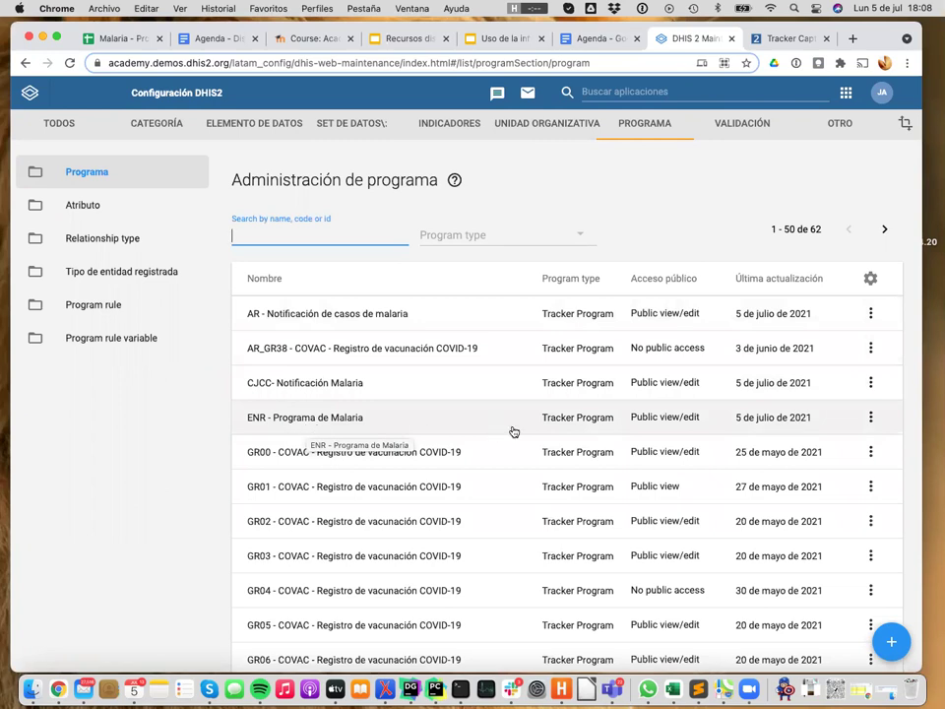
scroll(323, 361, "down", 1)
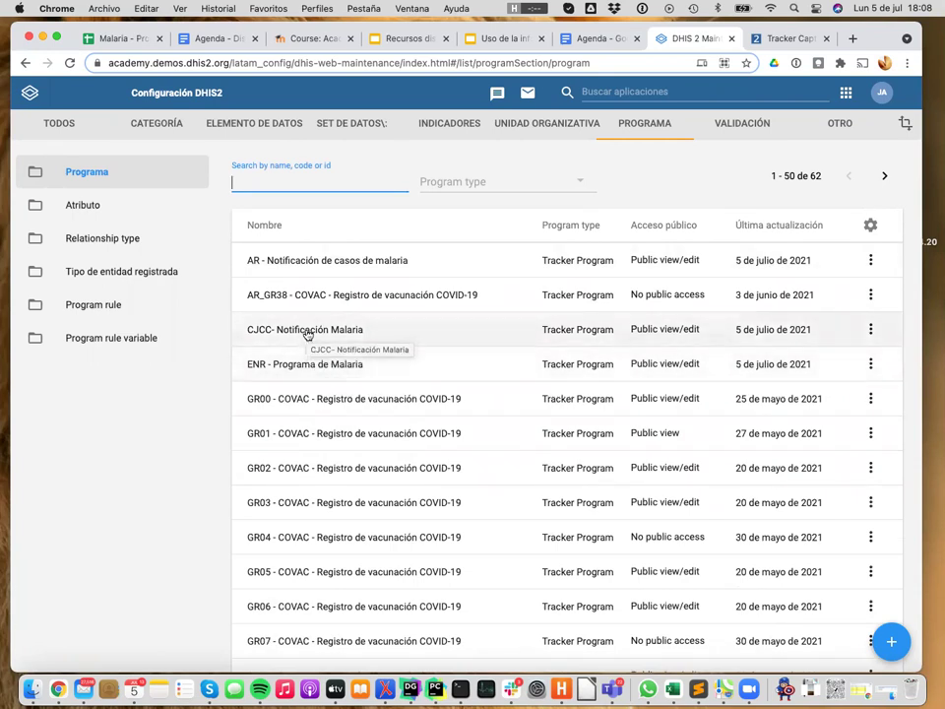
left_click(307, 335)
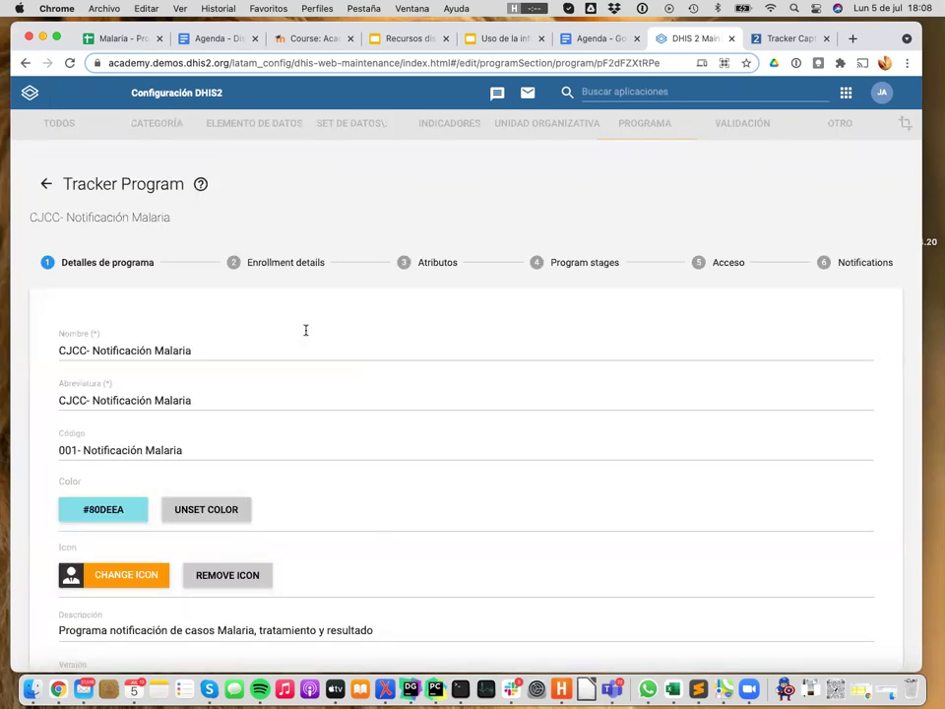
scroll(305, 330, "down", 5)
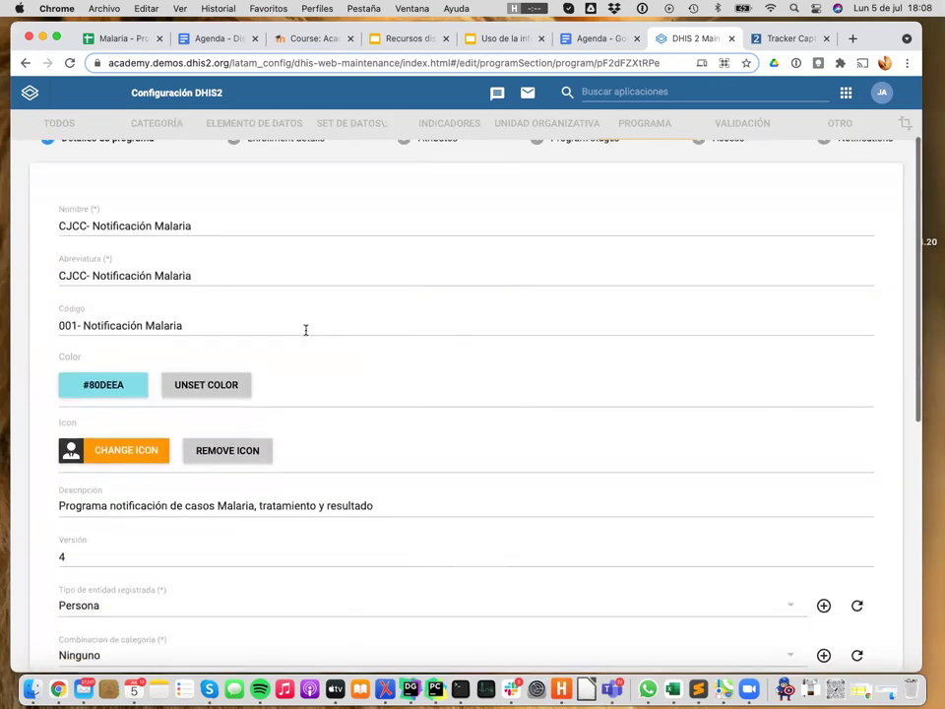
scroll(375, 356, "down", 2)
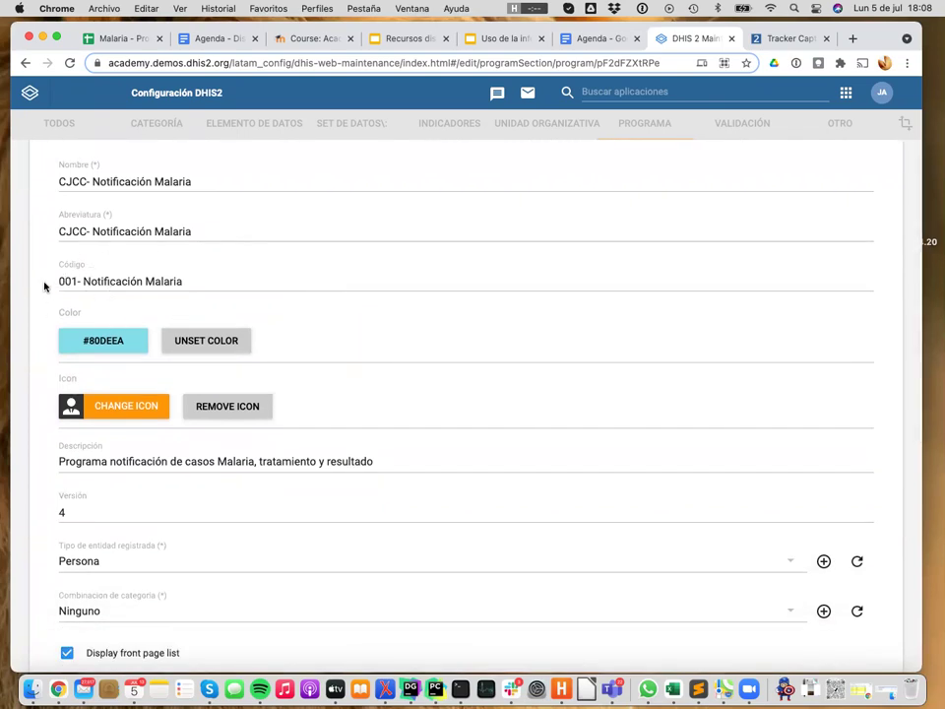
scroll(45, 287, "up", 1)
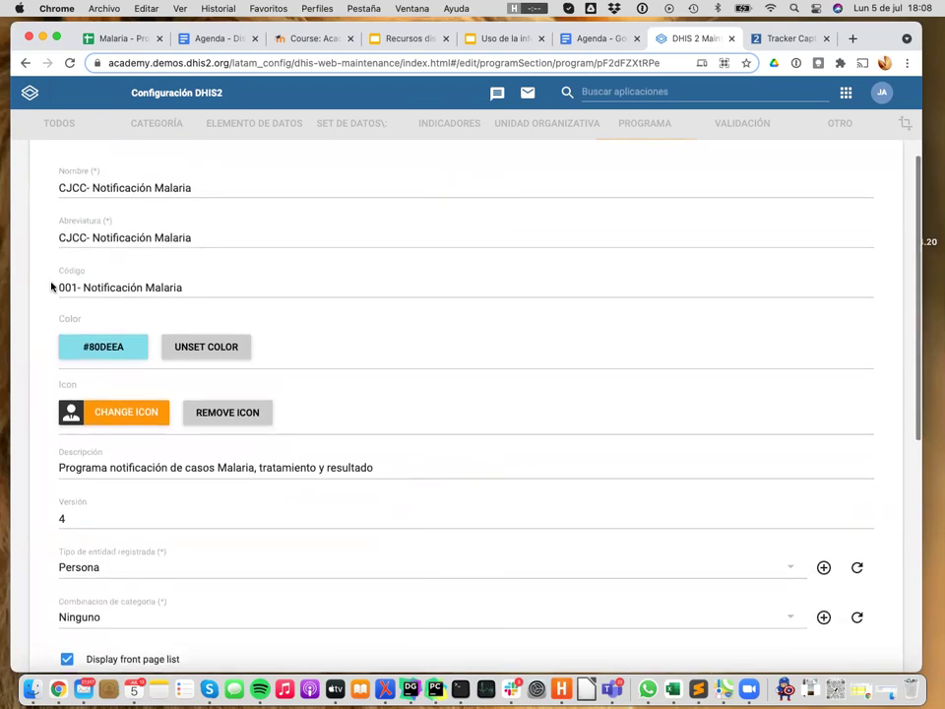
scroll(51, 294, "down", 2)
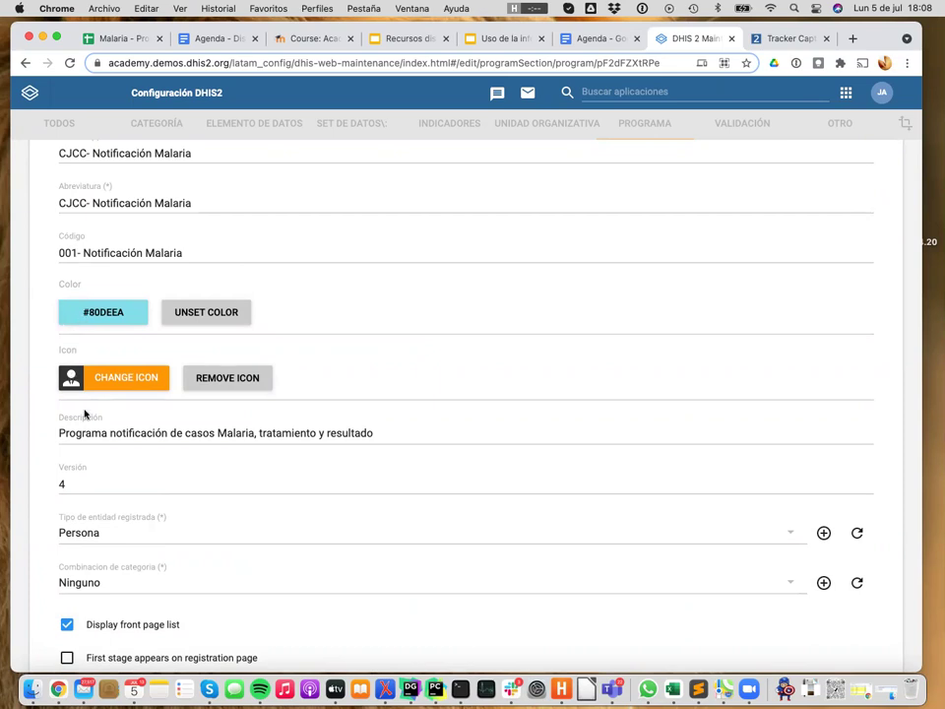
scroll(150, 506, "down", 2)
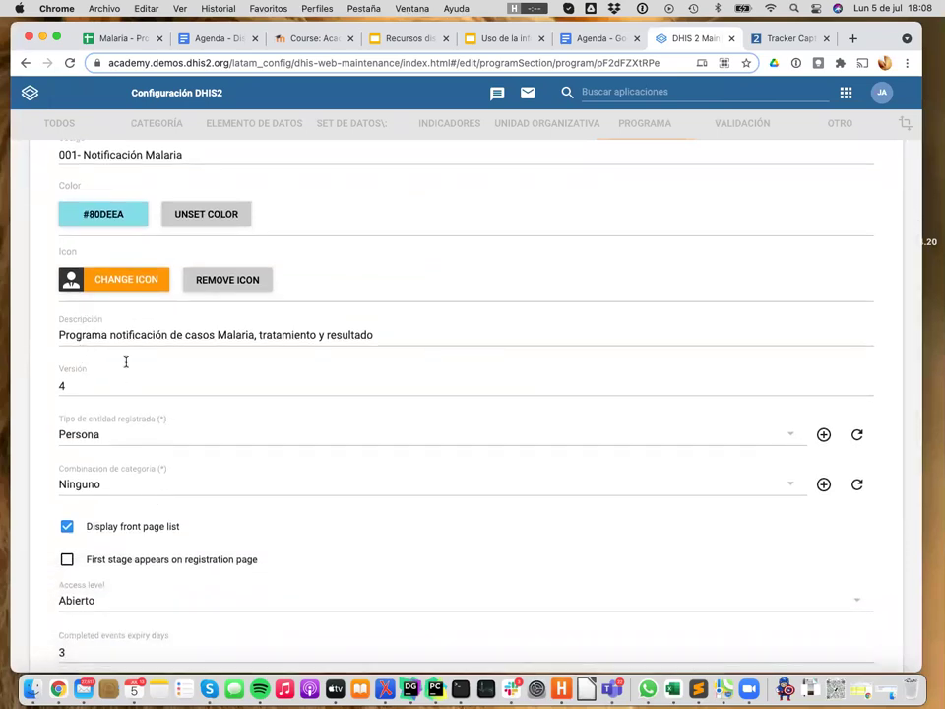
scroll(135, 429, "down", 1)
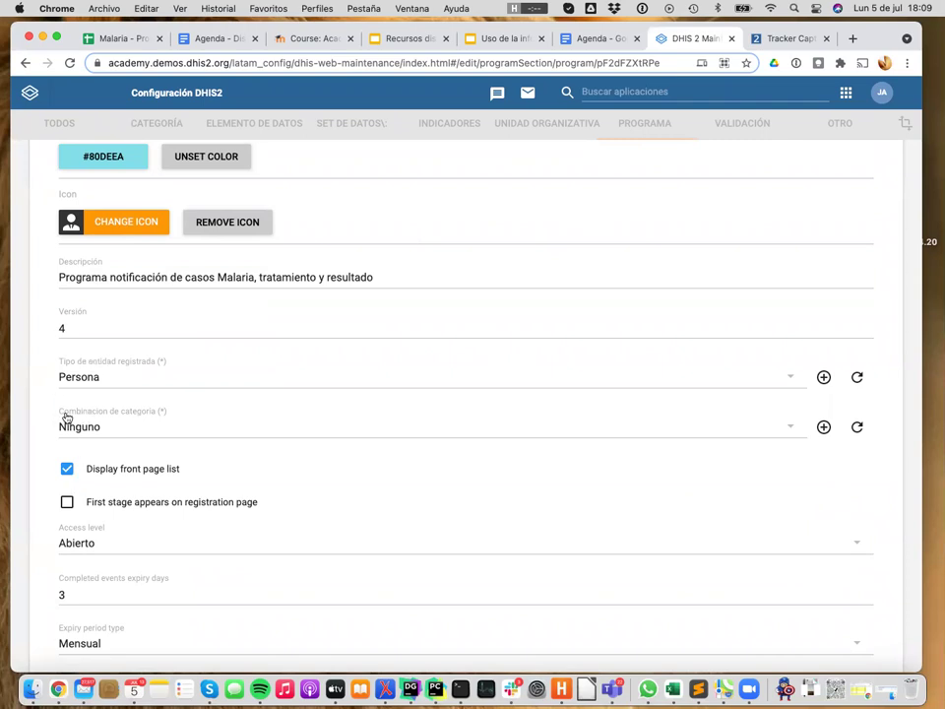
scroll(48, 470, "down", 3)
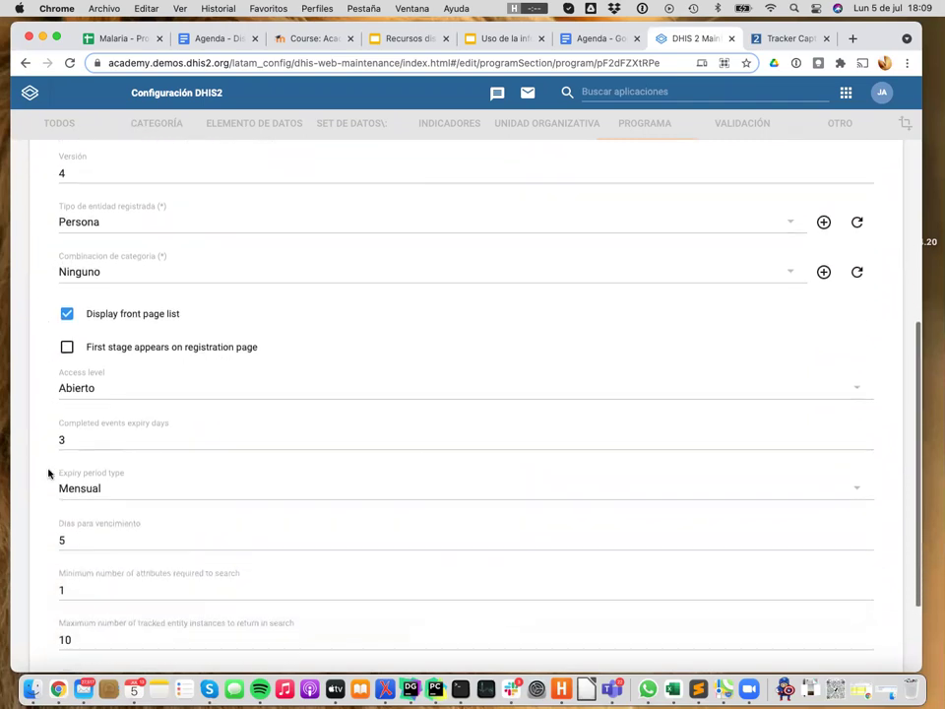
scroll(48, 474, "down", 3)
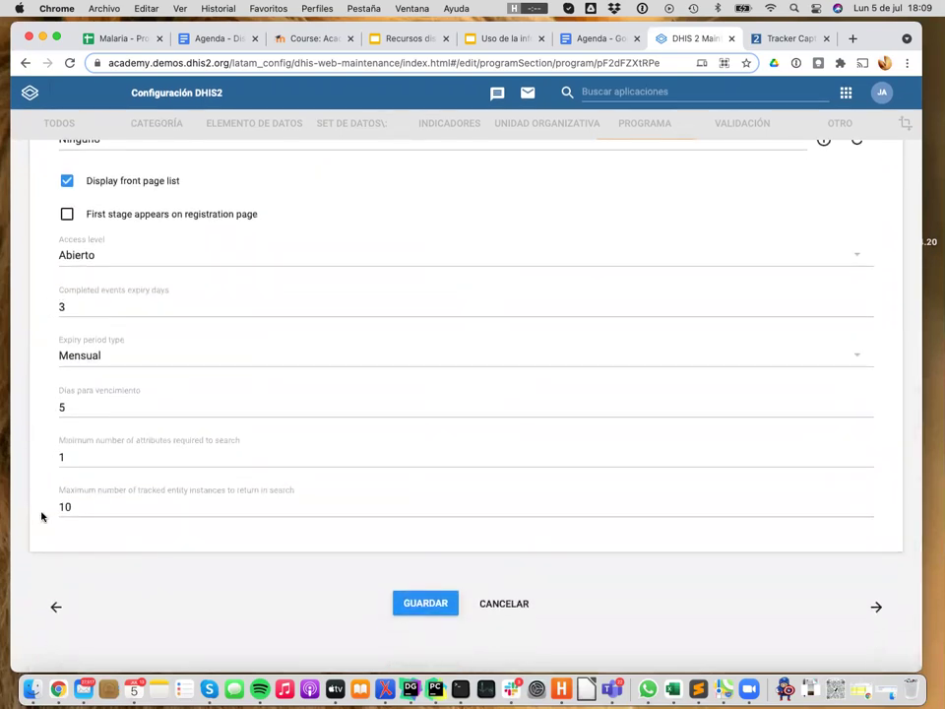
scroll(41, 516, "up", 10)
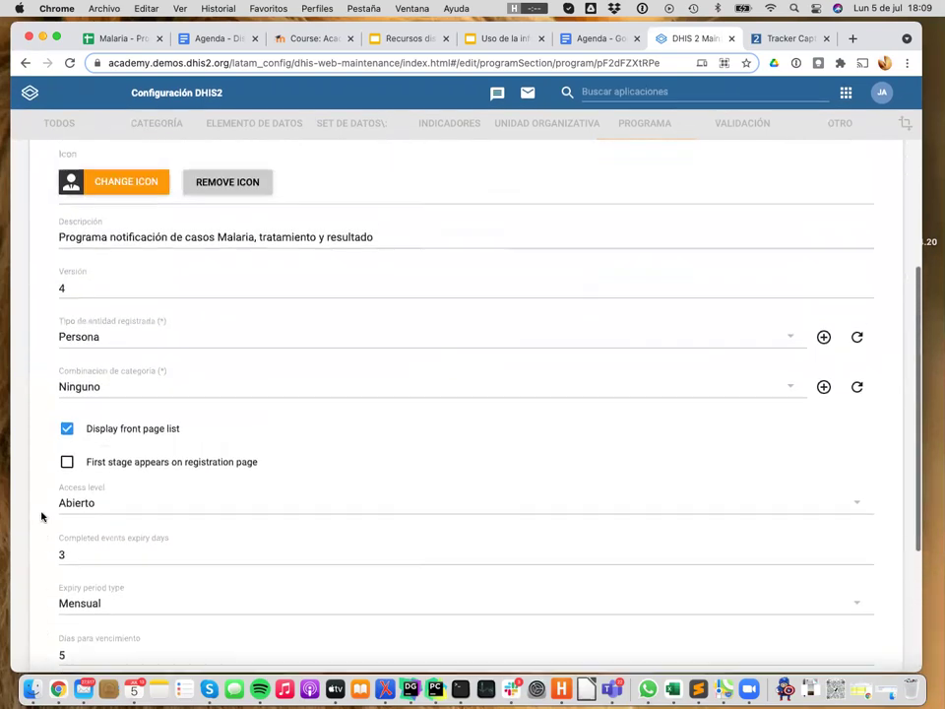
- Review the enrollment details and assigned attributes of CJCC- Notificación Malaria, including their list, mandatory and searchable options, and return to the program list
left_click(298, 263)
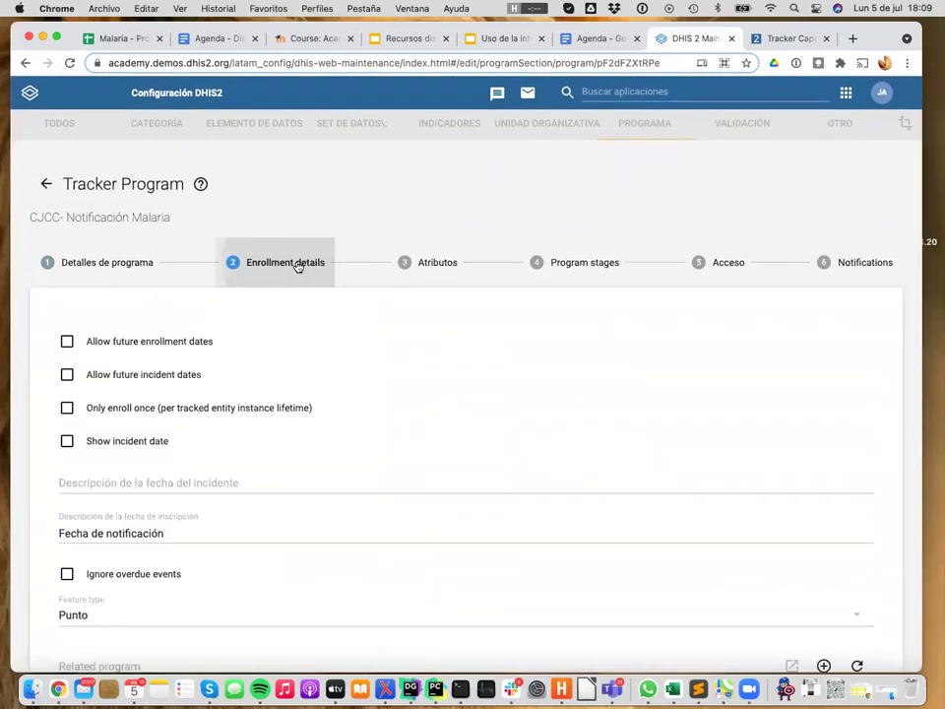
scroll(451, 449, "down", 3)
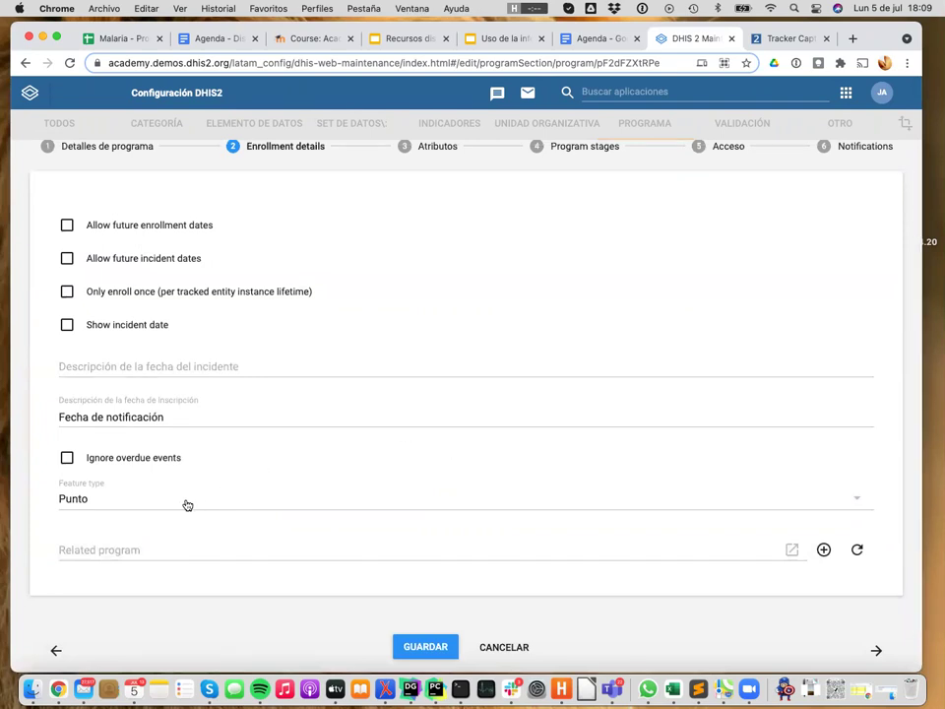
scroll(303, 416, "up", 3)
left_click(437, 262)
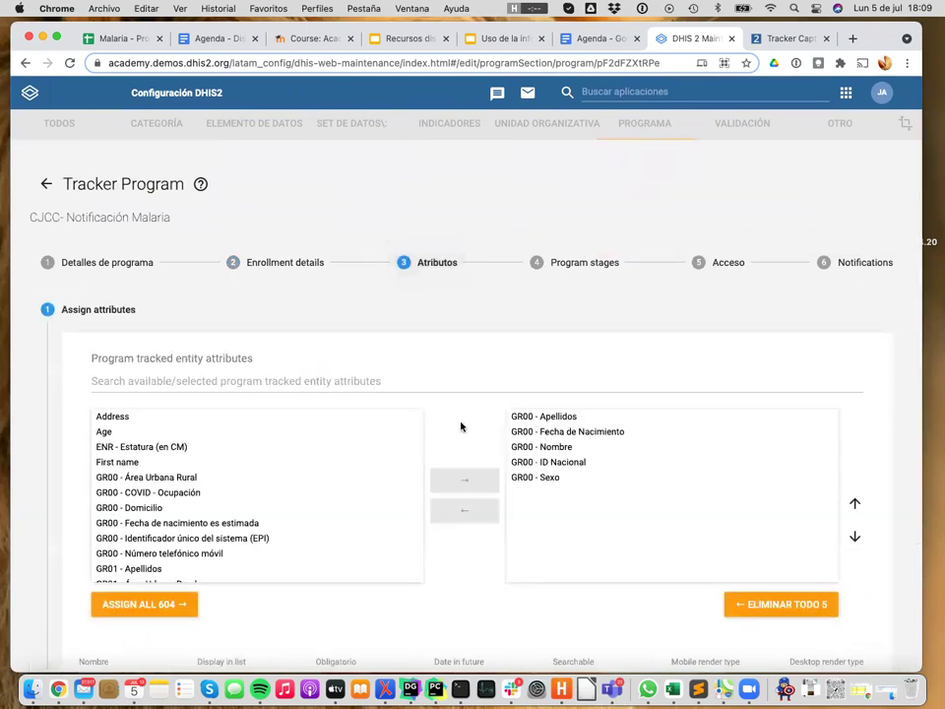
scroll(461, 426, "down", 2)
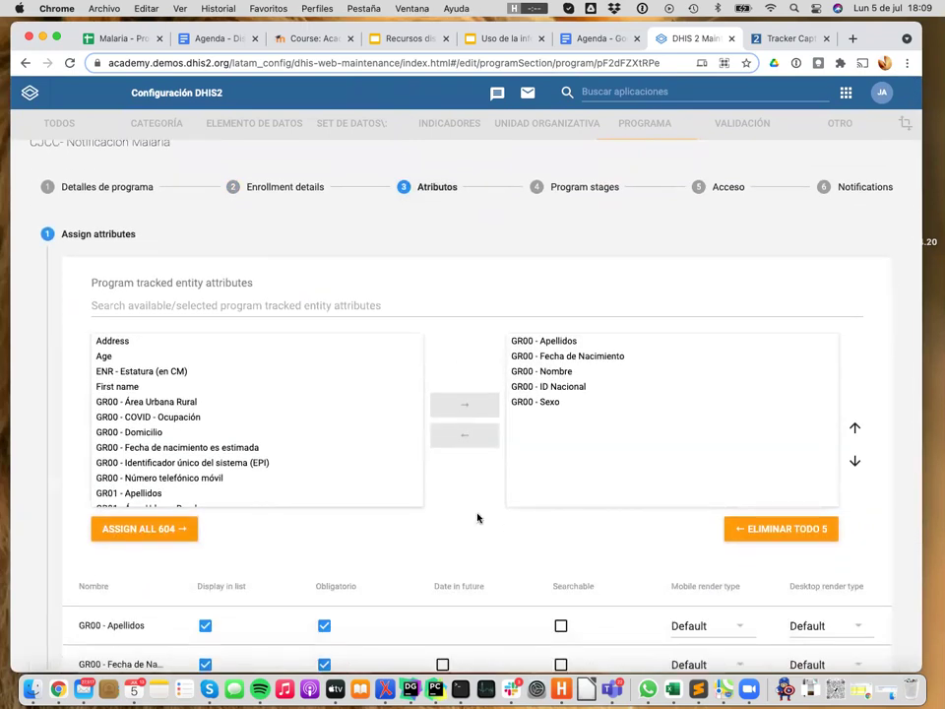
scroll(477, 507, "down", 2)
scroll(478, 516, "down", 3)
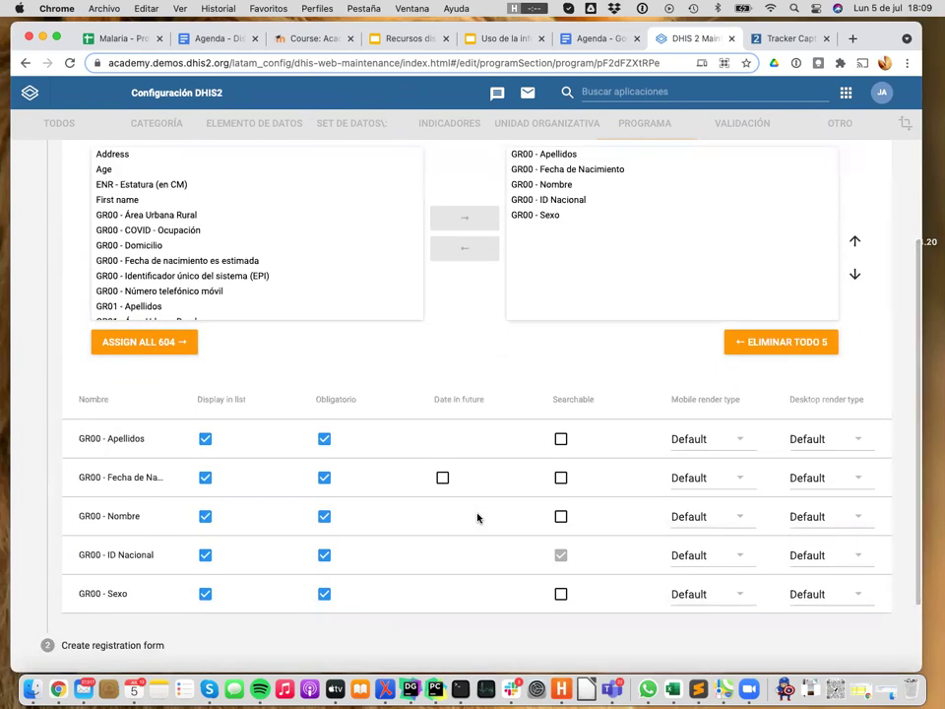
scroll(477, 518, "up", 1)
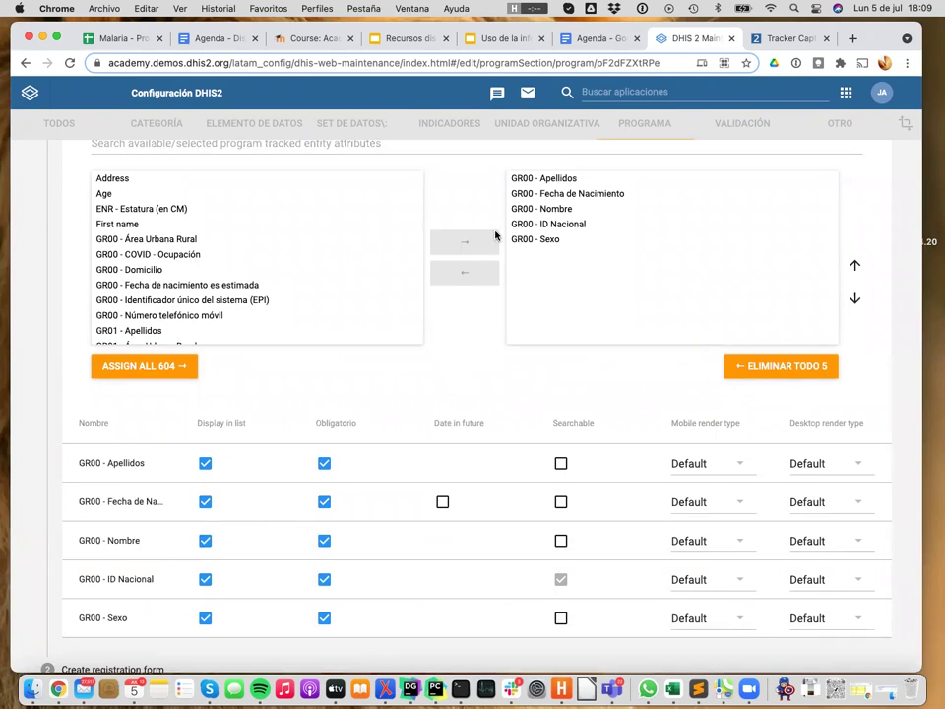
scroll(495, 236, "up", 5)
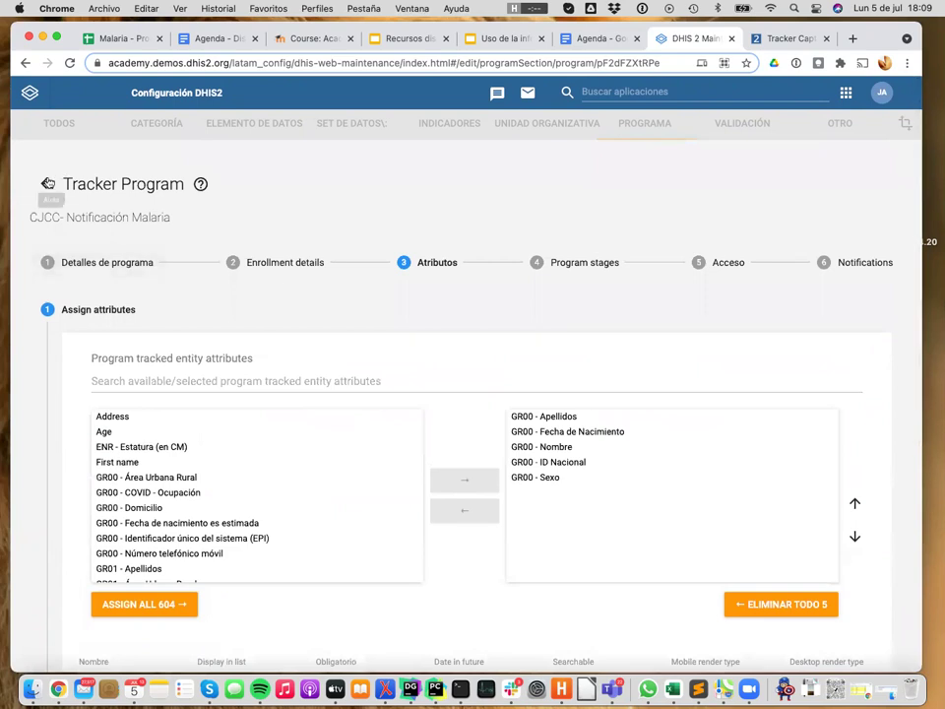
left_click(47, 184)
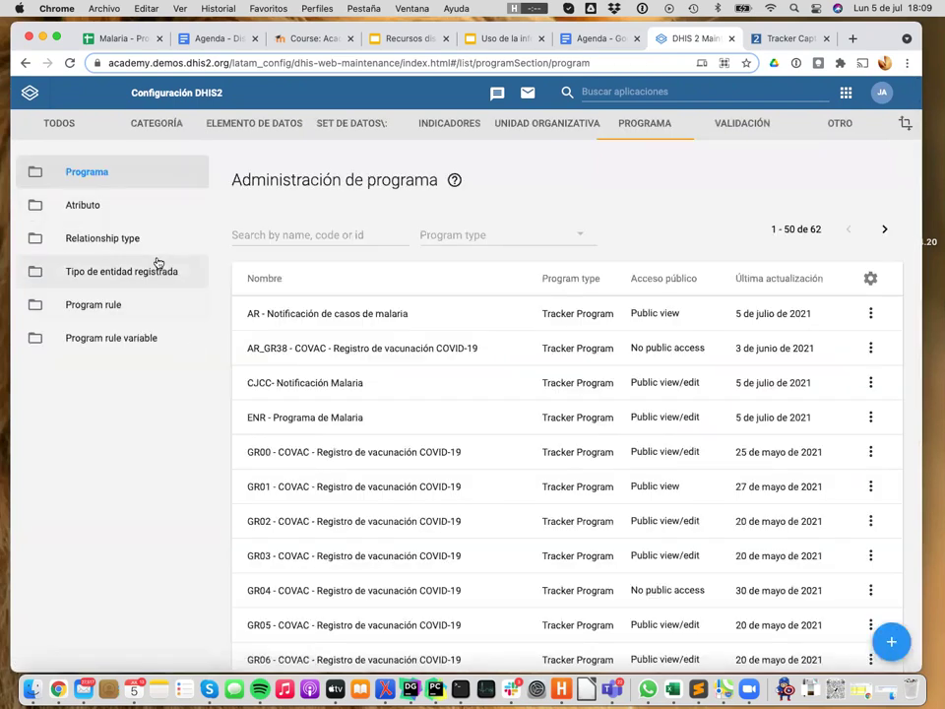
- Look through the tracked entity attribute list and return to the program list
left_click(128, 213)
scroll(275, 557, "down", 10)
scroll(274, 557, "down", 2)
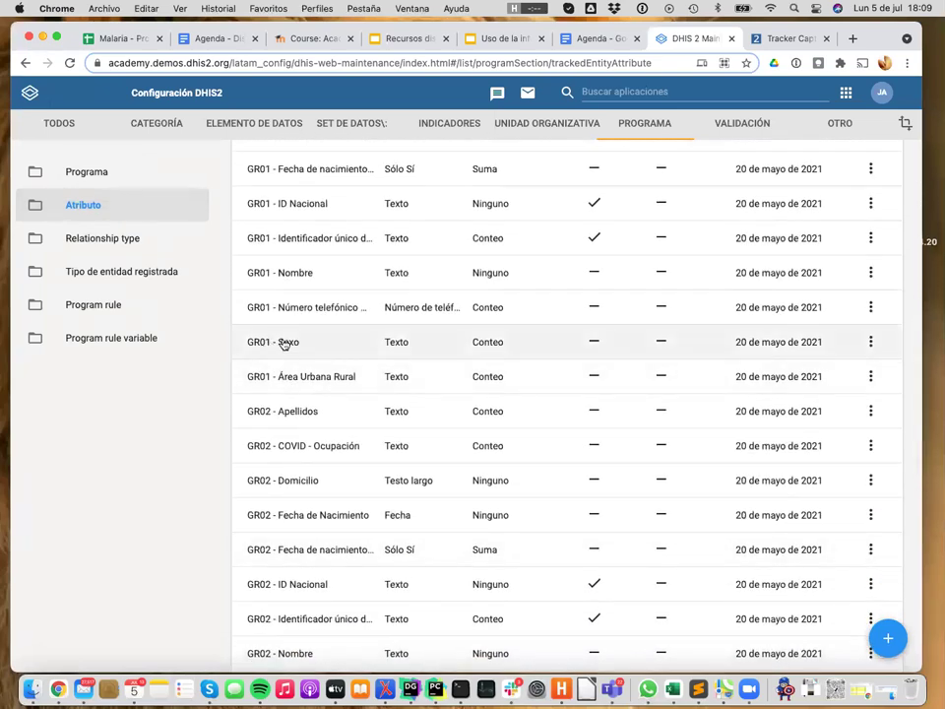
scroll(281, 342, "up", 3)
left_click(106, 177)
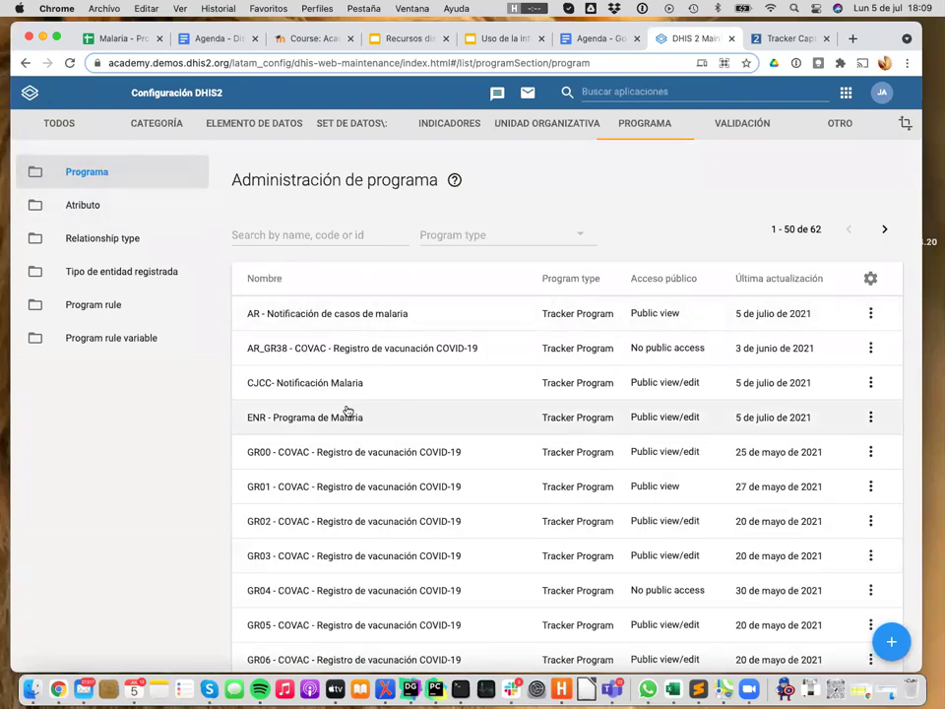
left_click(333, 237)
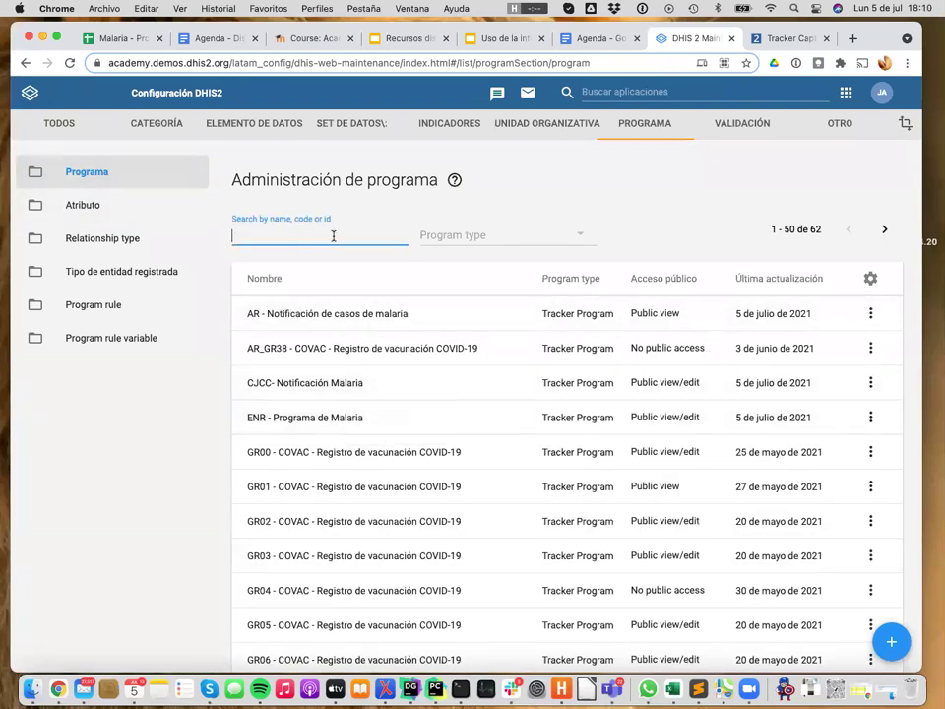
- Open the Persona tracked entity type and examine its assigned attributes and their list, mandatory and searchable options
left_click(128, 281)
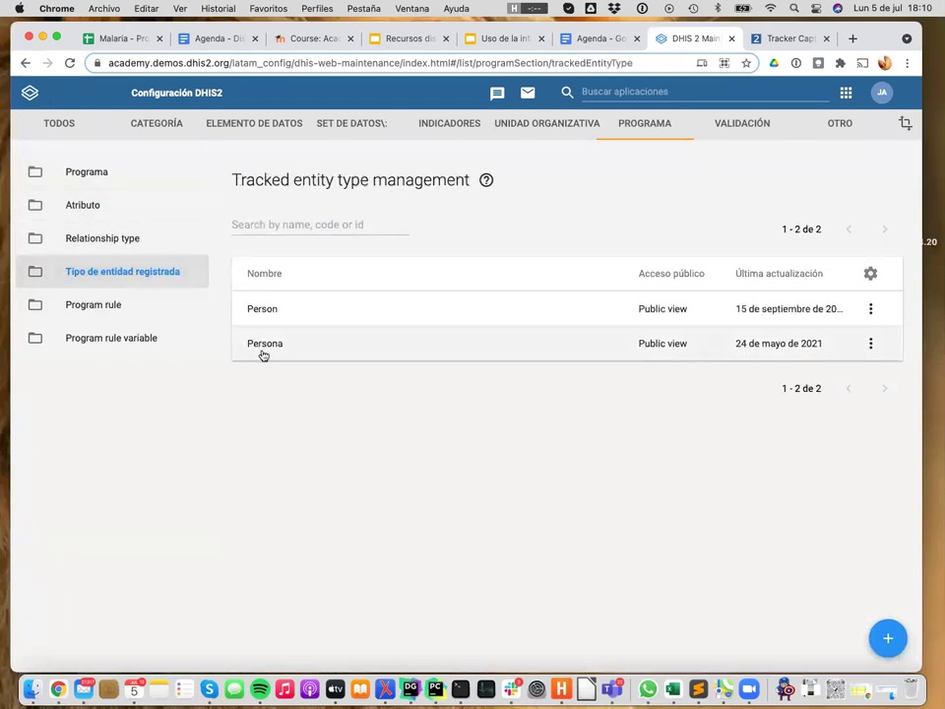
left_click(276, 345)
scroll(462, 483, "down", 10)
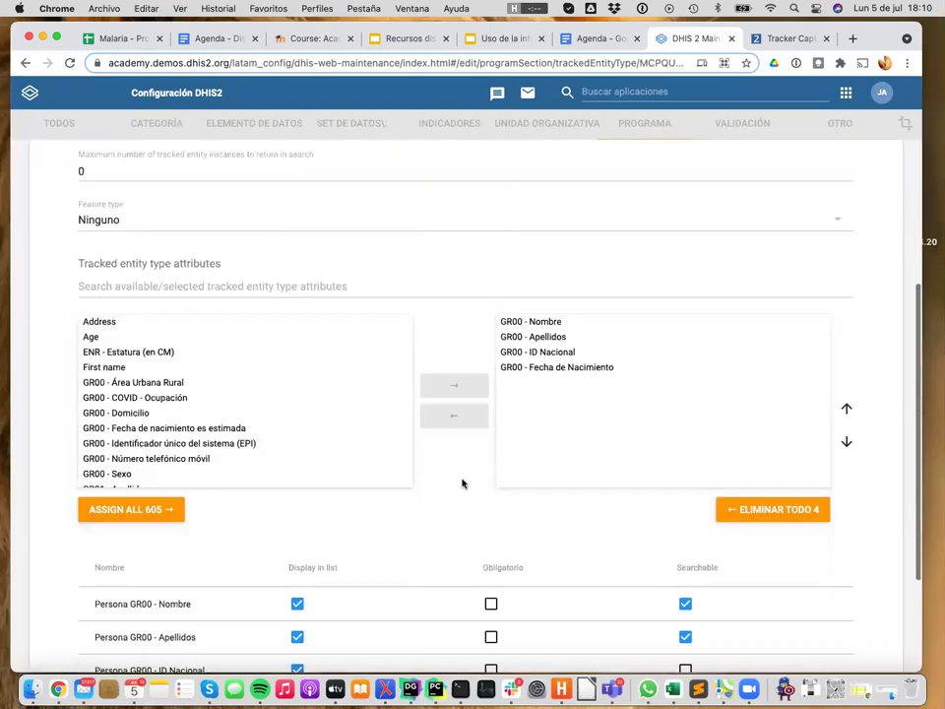
- Leave the Persona tracked entity type without editing it and open the list of tracked entity attributes
scroll(462, 483, "up", 3)
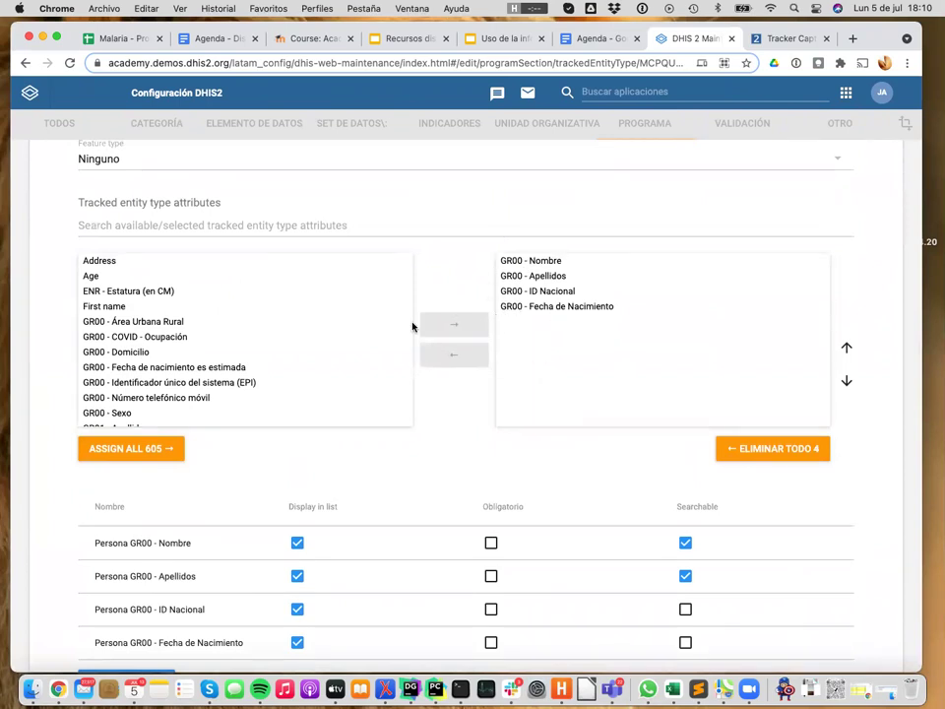
scroll(57, 196, "up", 10)
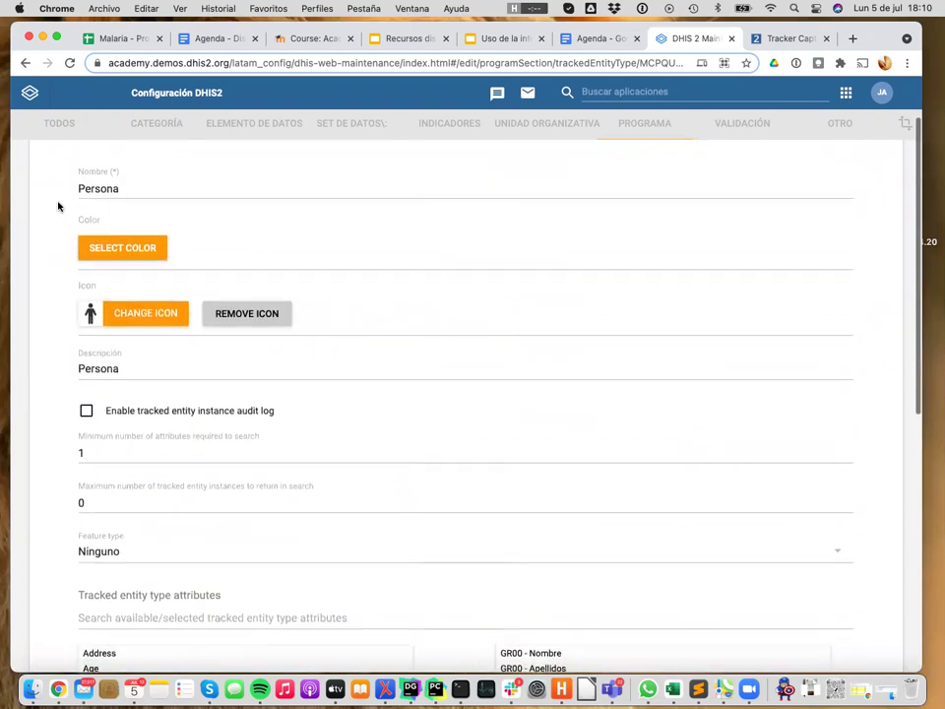
left_click(46, 186)
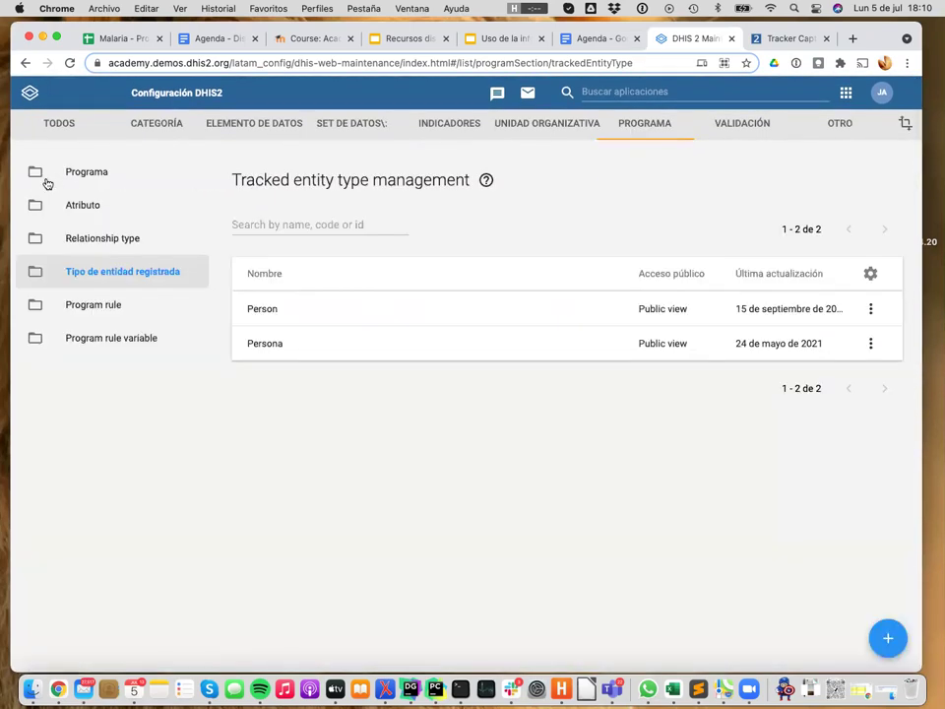
left_click(90, 207)
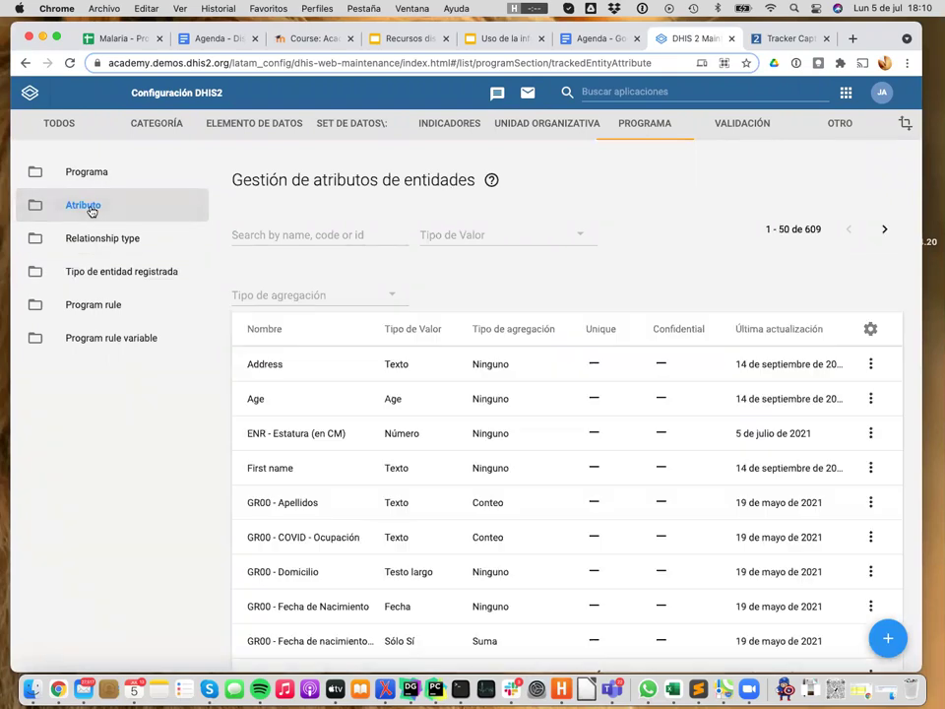
scroll(326, 355, "down", 2)
scroll(326, 355, "down", 1)
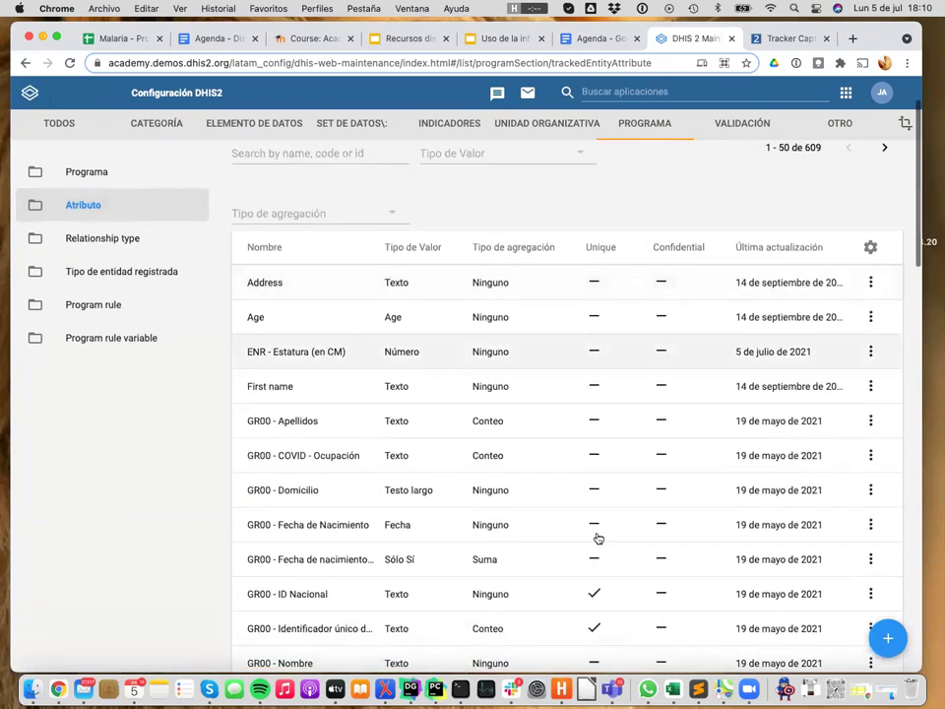
- Start a new tracked entity attribute and enter JMA - Sexo as both its name and its abbreviation
left_click(888, 638)
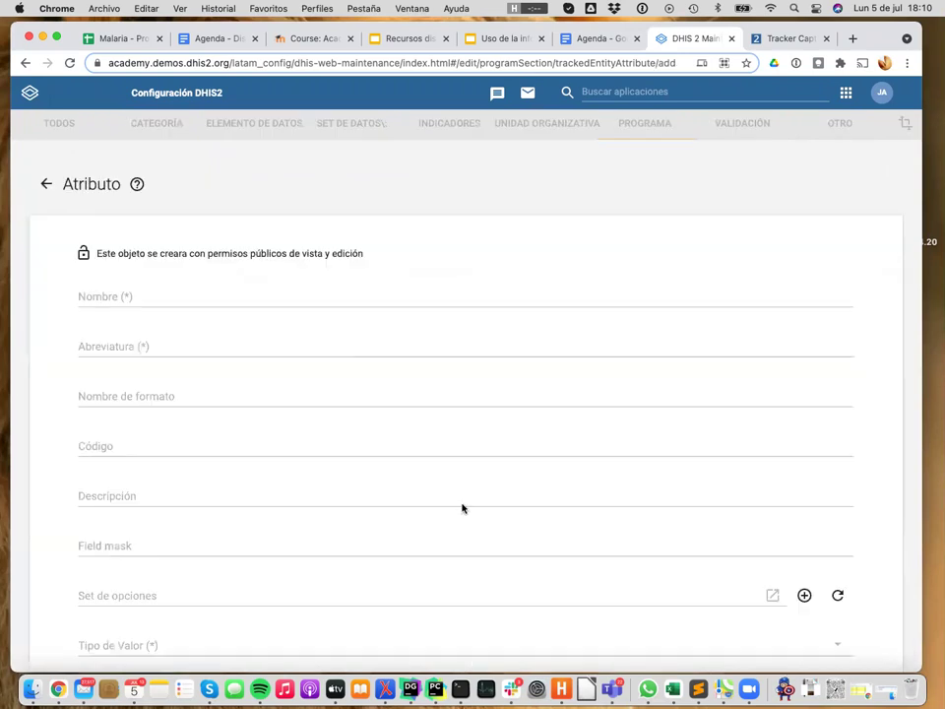
left_click(141, 303)
type("JMA - Sexo")
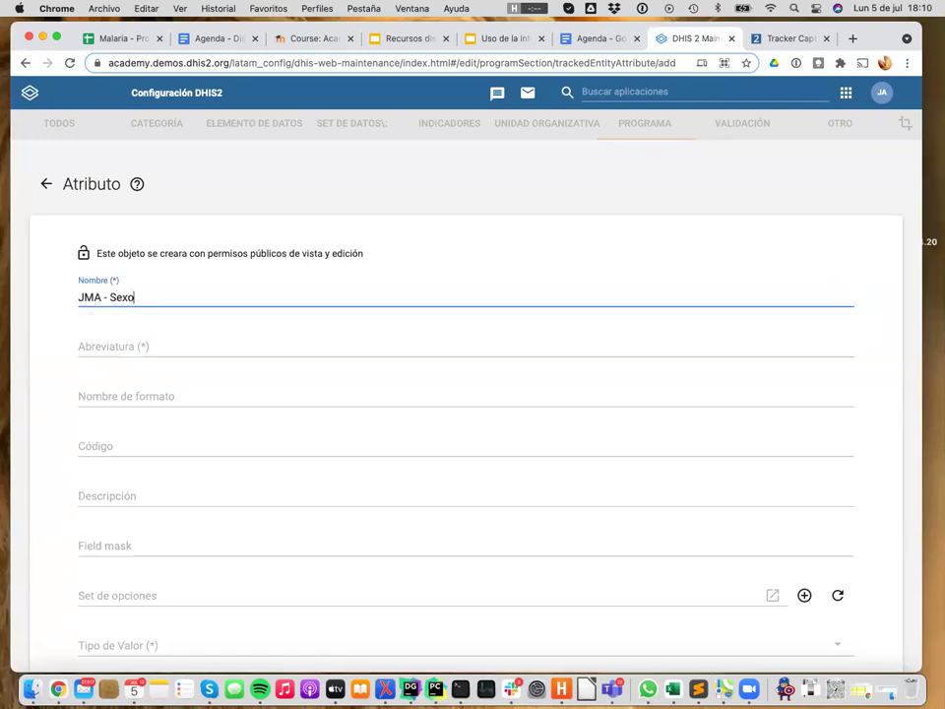
triple_click(148, 296)
key("super+c")
left_click(140, 357)
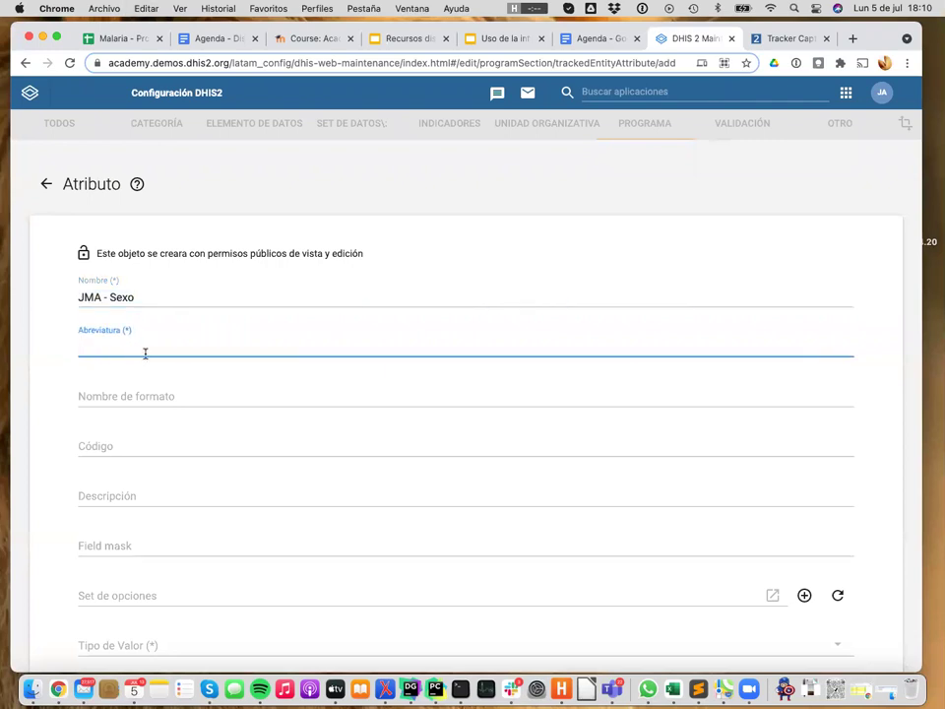
key("super+v")
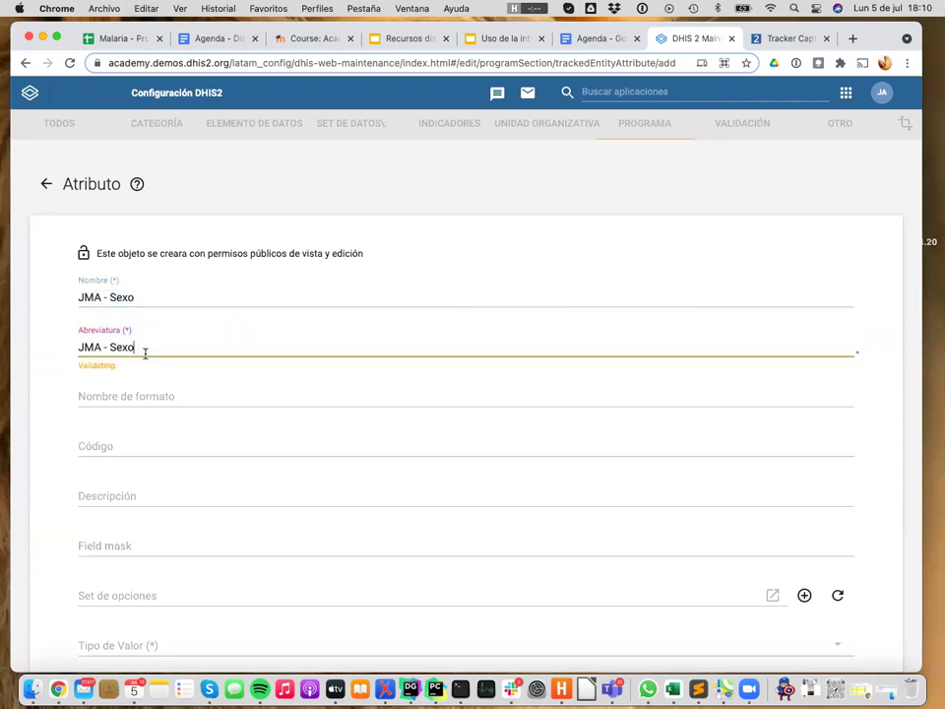
- Give the new attribute the form name Sexo and the description "Sexo al nacer"
left_click(147, 394)
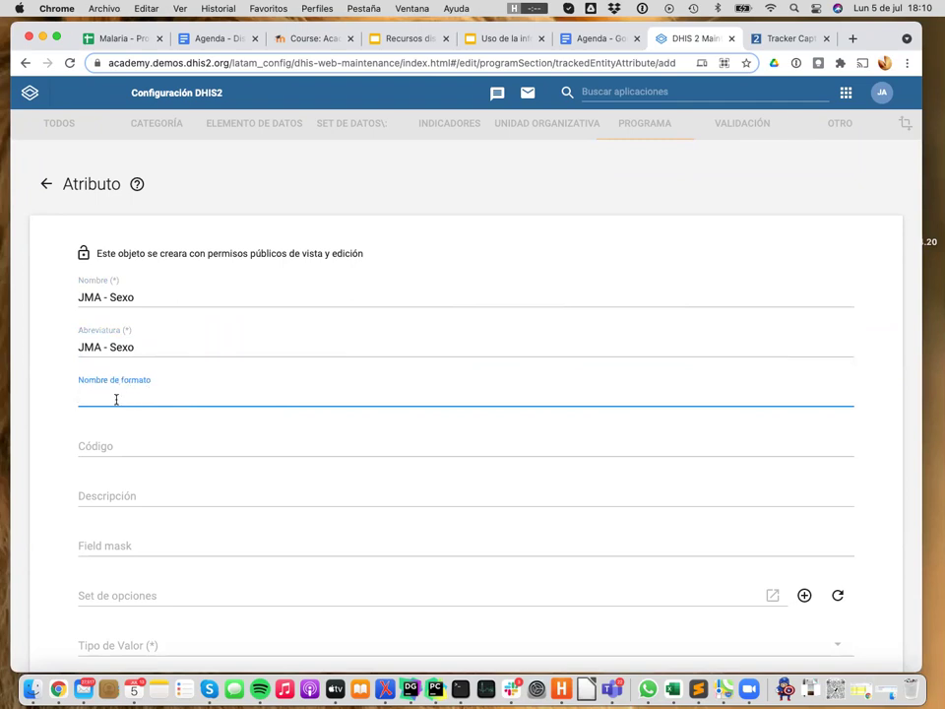
type("Sexo")
left_click(70, 459)
scroll(70, 460, "down", 2)
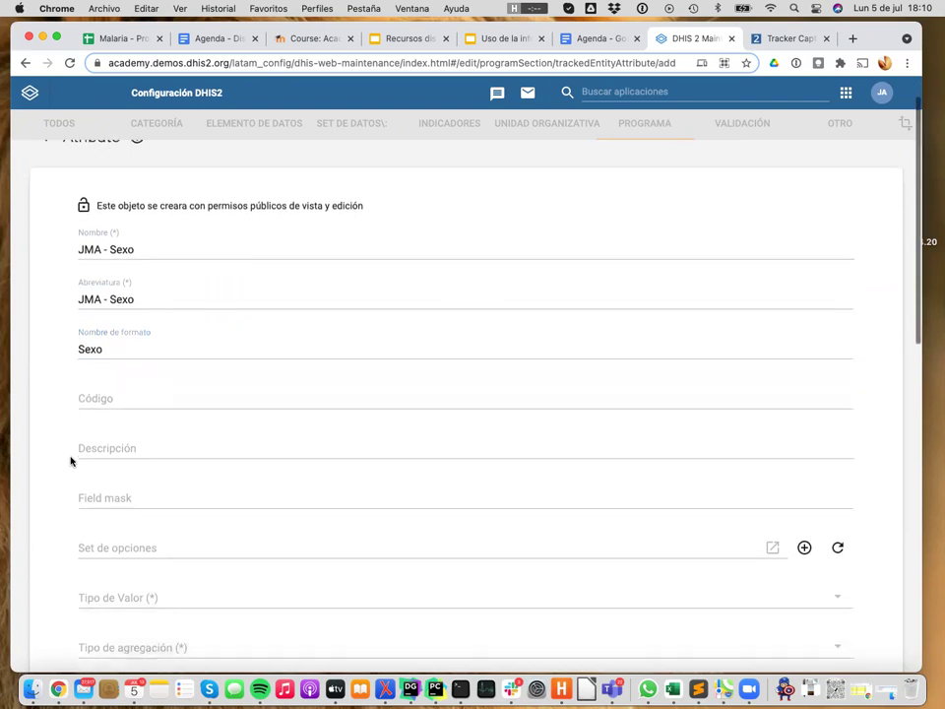
left_click(109, 405)
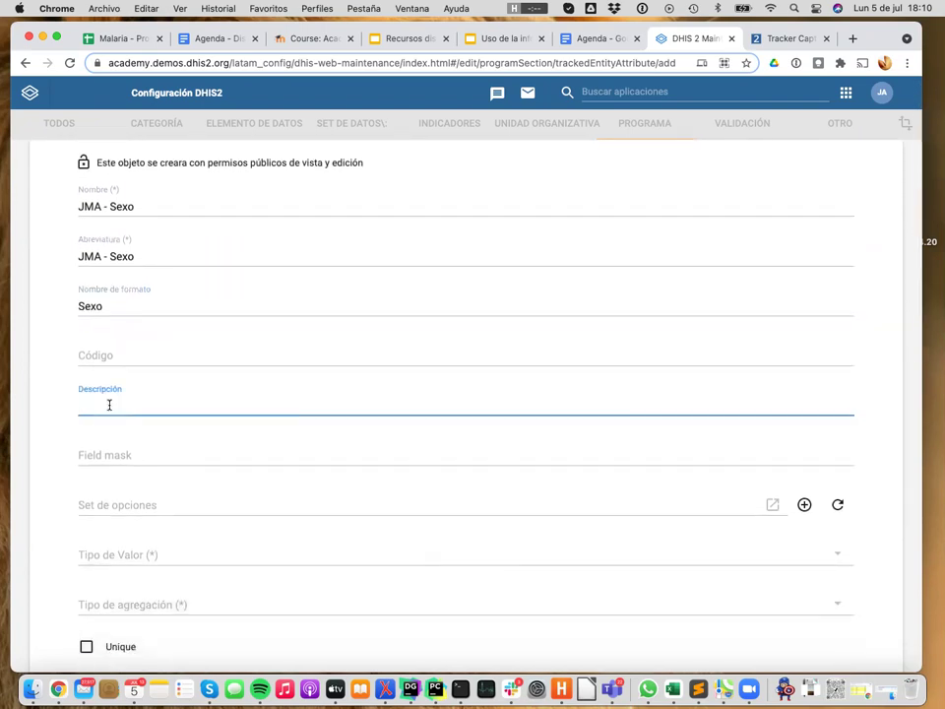
type("Sex")
left_click(59, 473)
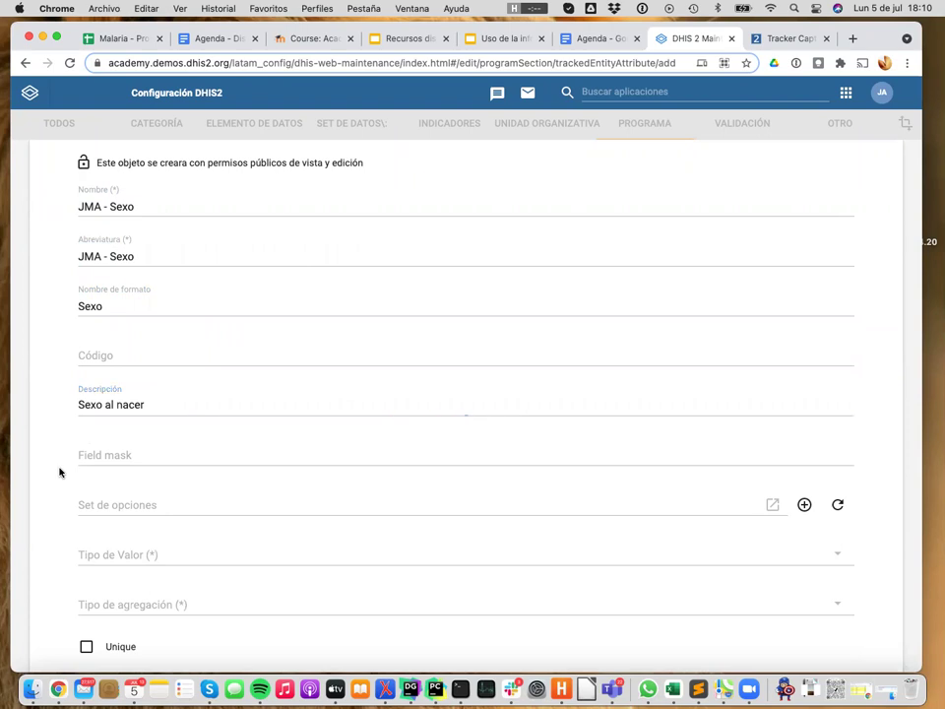
- Assign the option set GR00 - Sexo to the attribute and set its aggregation type to Conteo
scroll(59, 473, "down", 2)
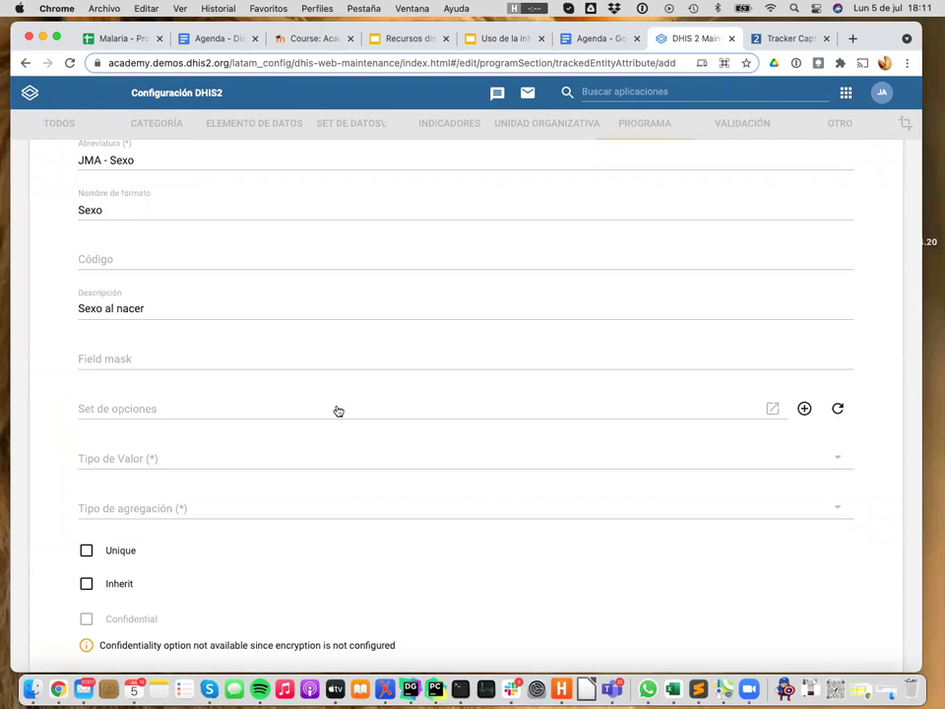
left_click(544, 414)
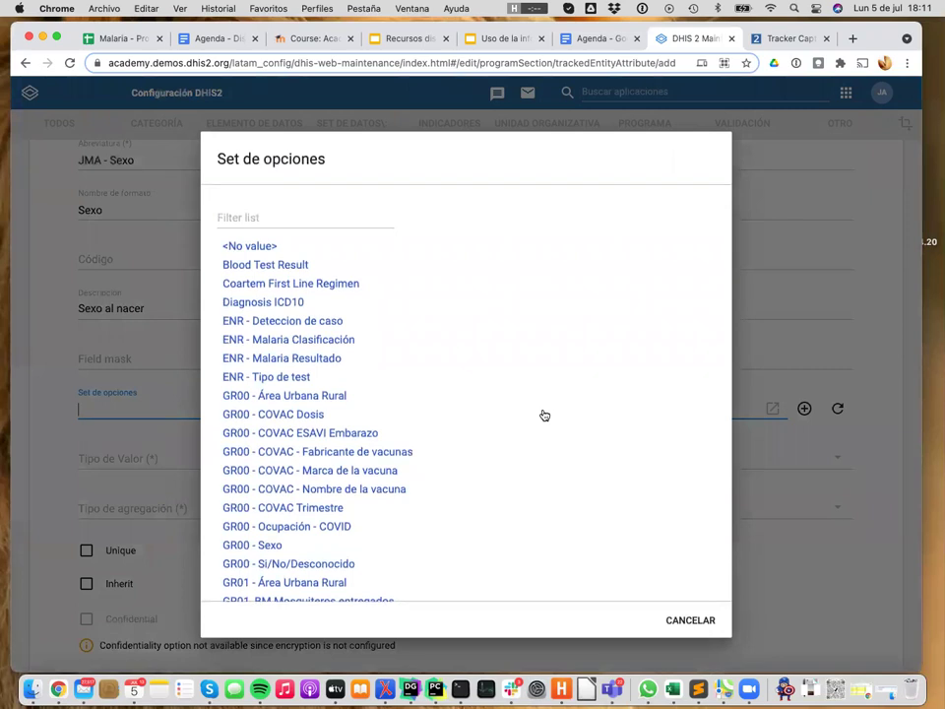
scroll(545, 414, "down", 3)
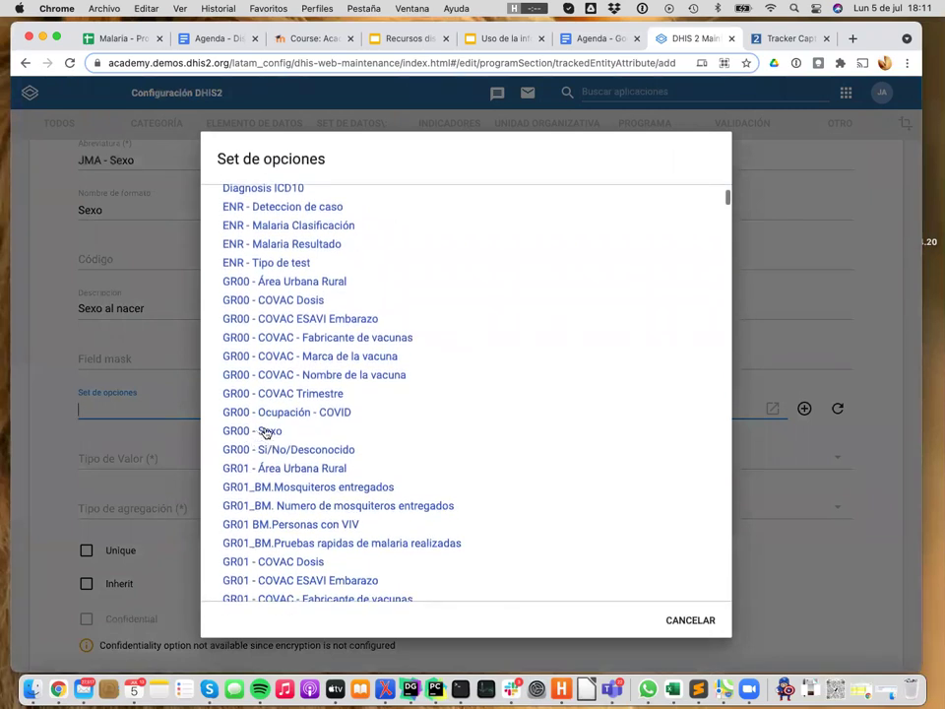
left_click(258, 431)
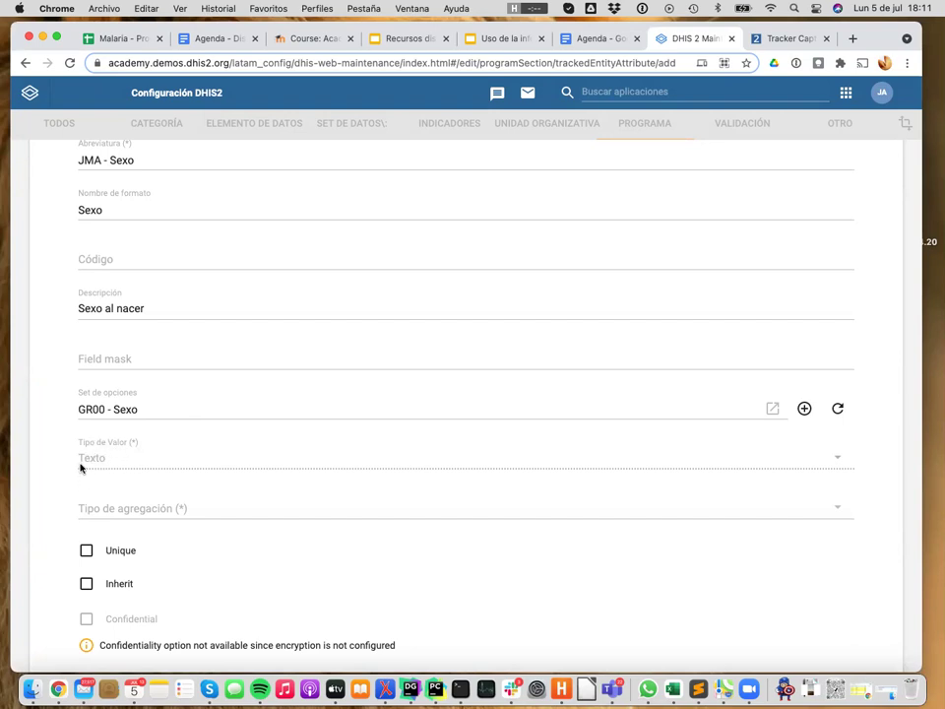
scroll(76, 507, "down", 3)
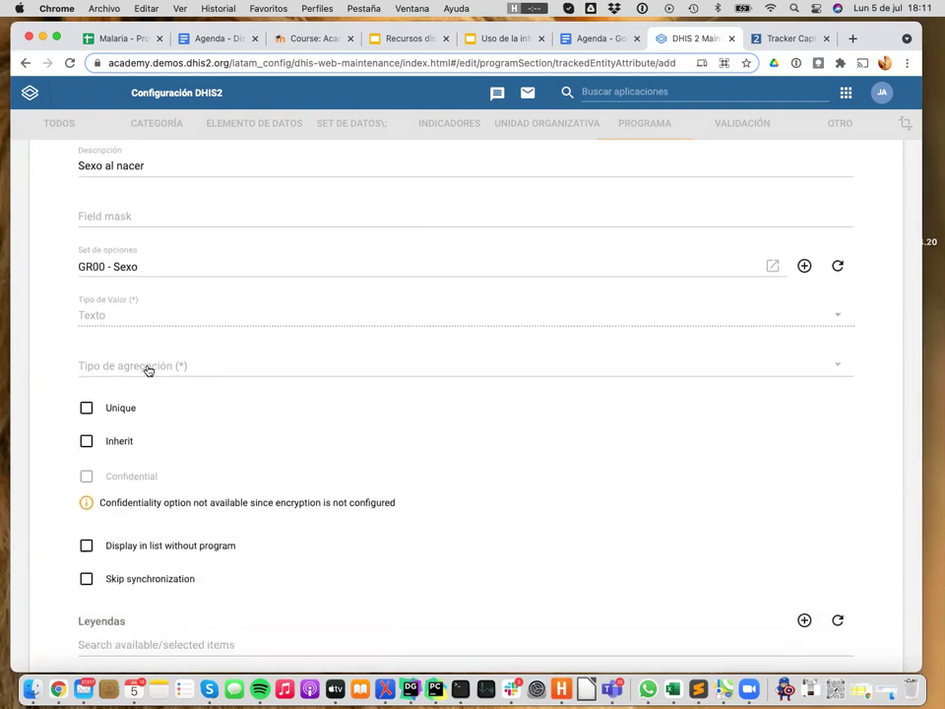
left_click(147, 370)
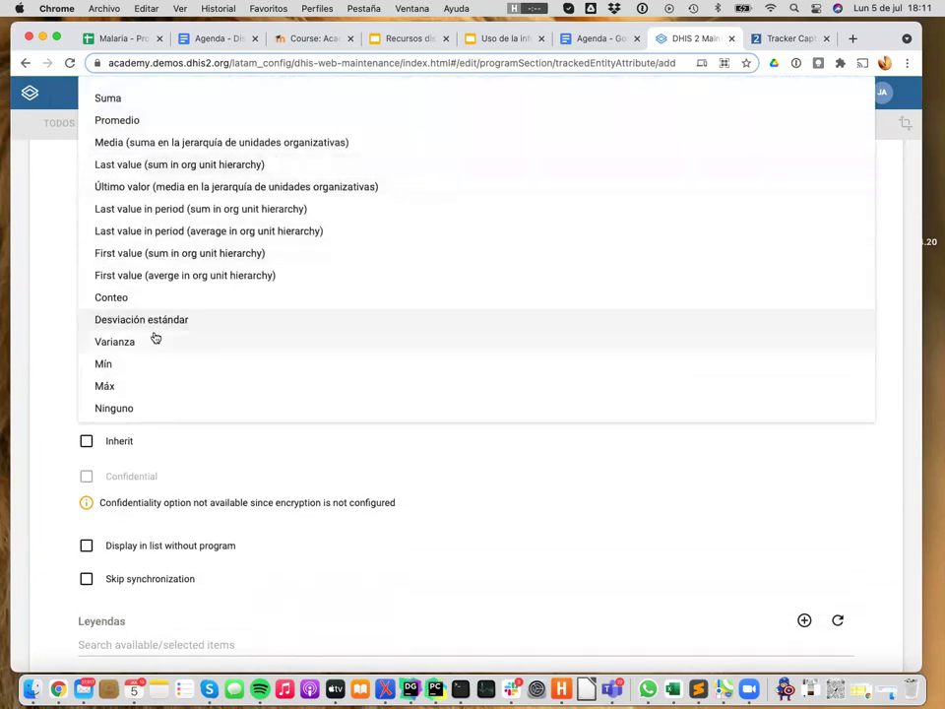
left_click(148, 299)
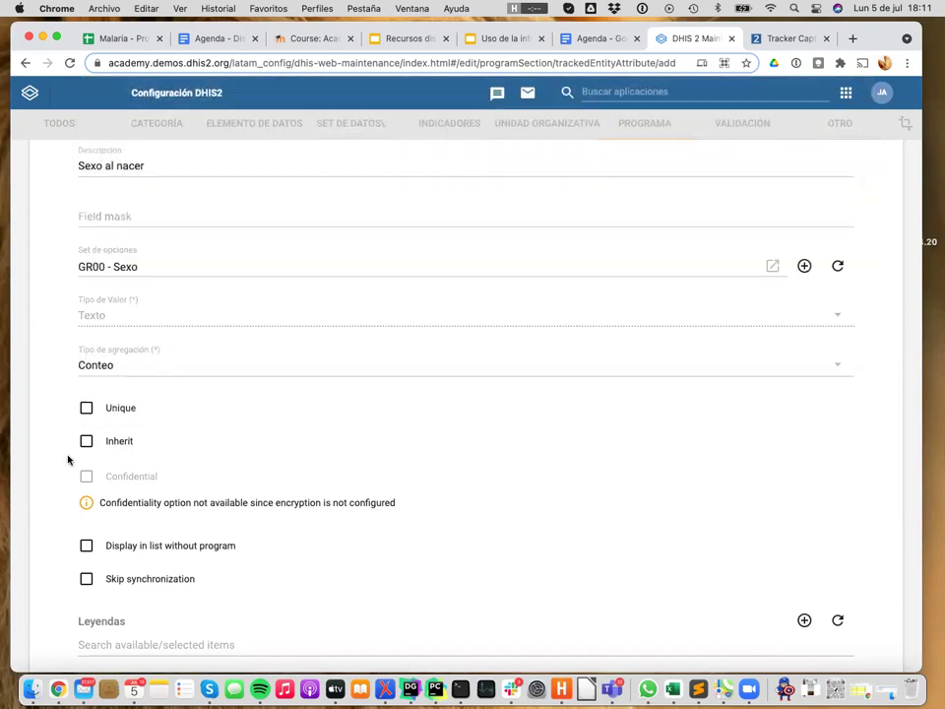
- Go through the attribute's remaining options and legends and save the new JMA - Sexo attribute
scroll(69, 459, "down", 2)
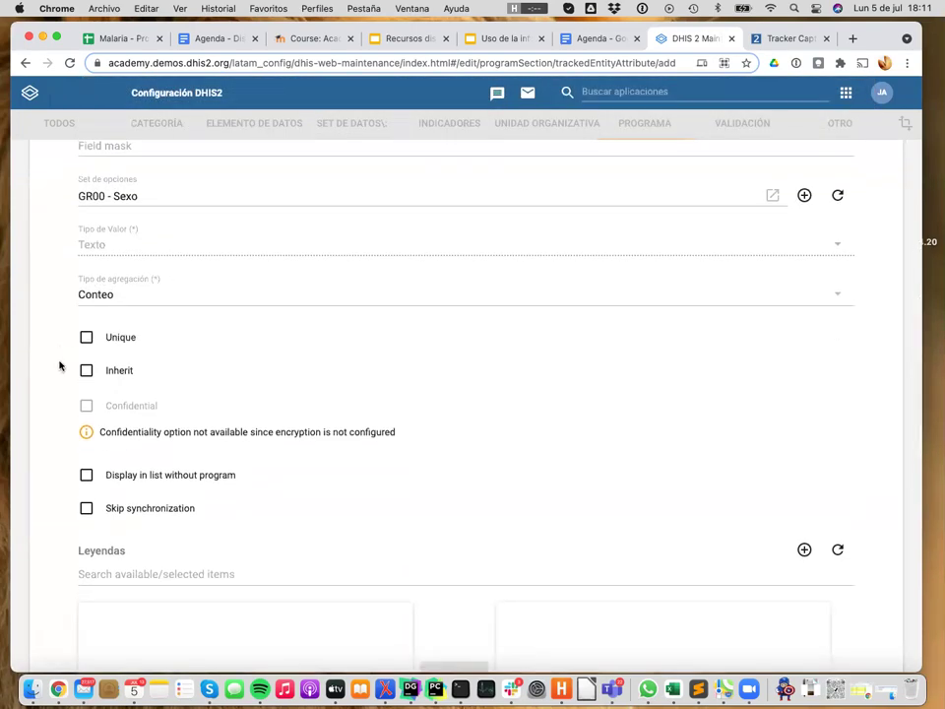
scroll(65, 497, "down", 2)
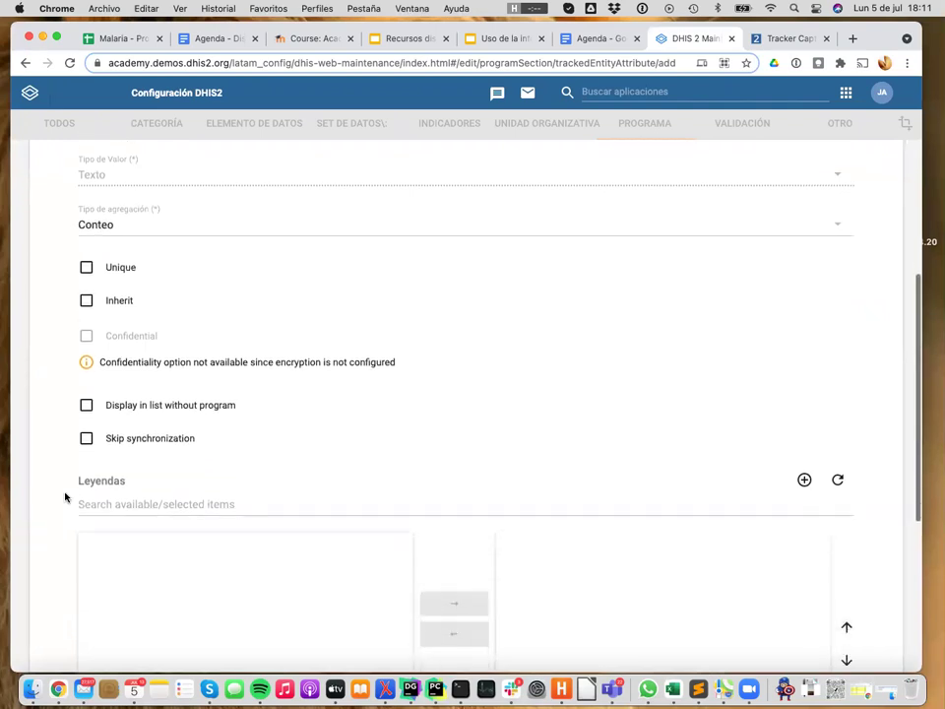
scroll(65, 498, "down", 2)
scroll(65, 497, "down", 1)
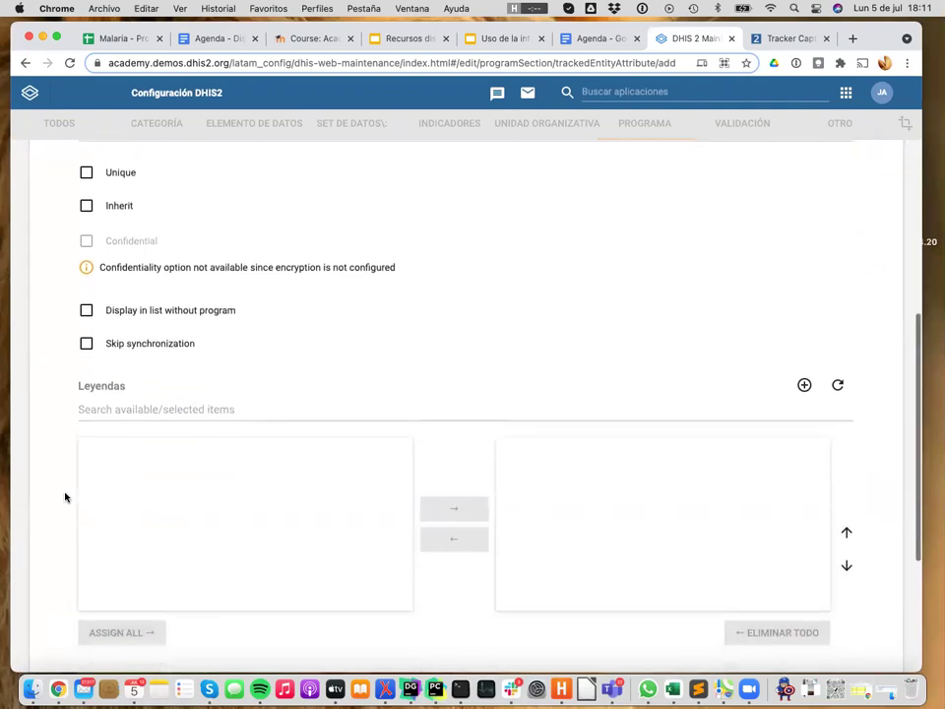
scroll(65, 497, "down", 6)
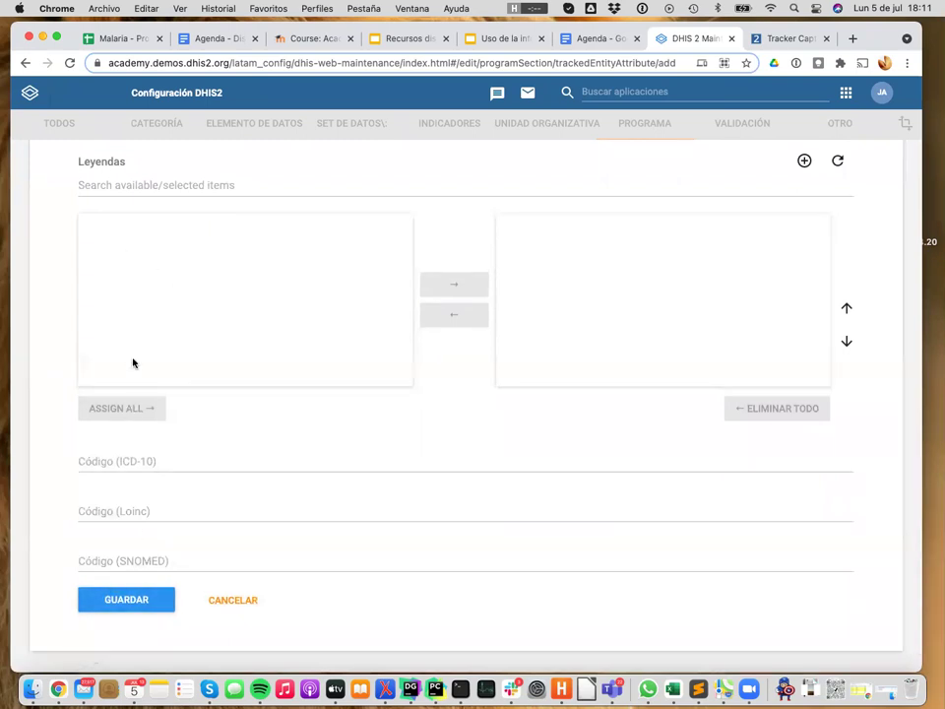
left_click(125, 604)
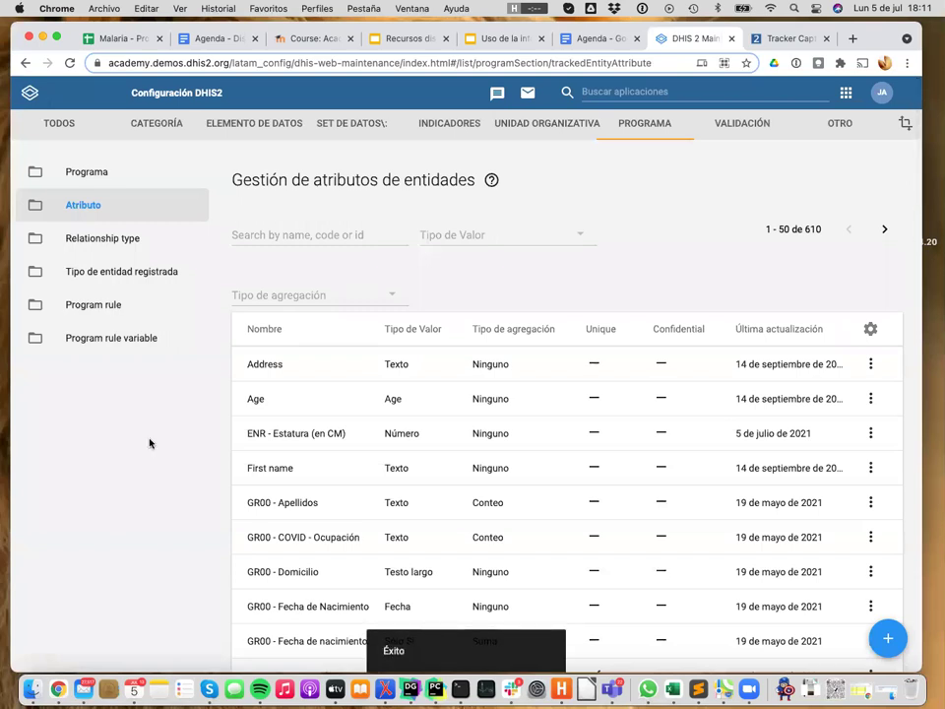
- Search the program list for JM and open the attribute assignment of JMA - Notificación de casos de Malaria
left_click(89, 177)
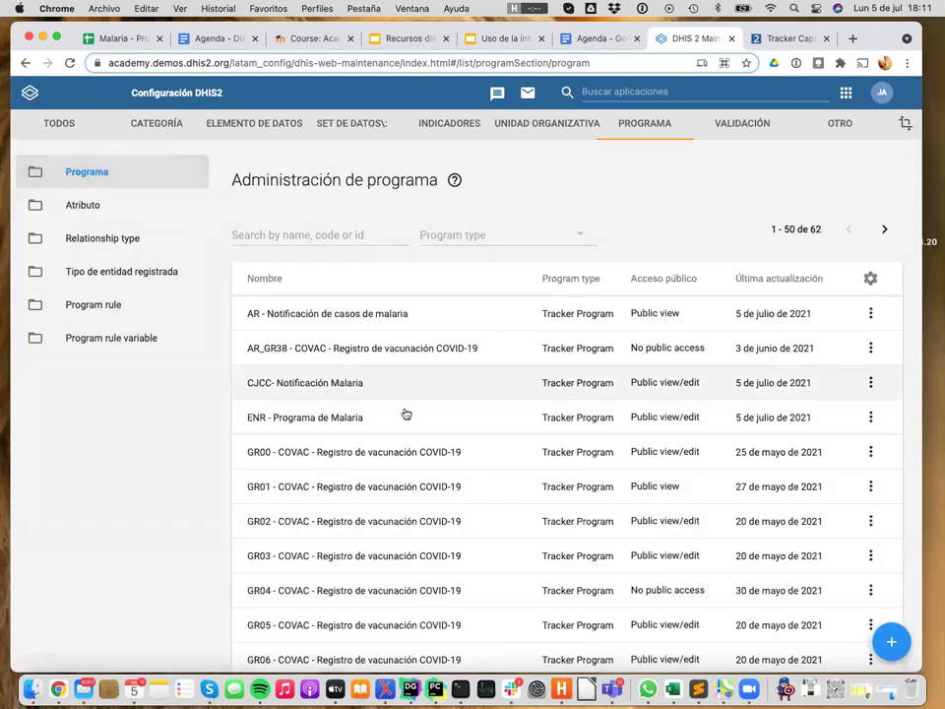
left_click(378, 237)
type("JM")
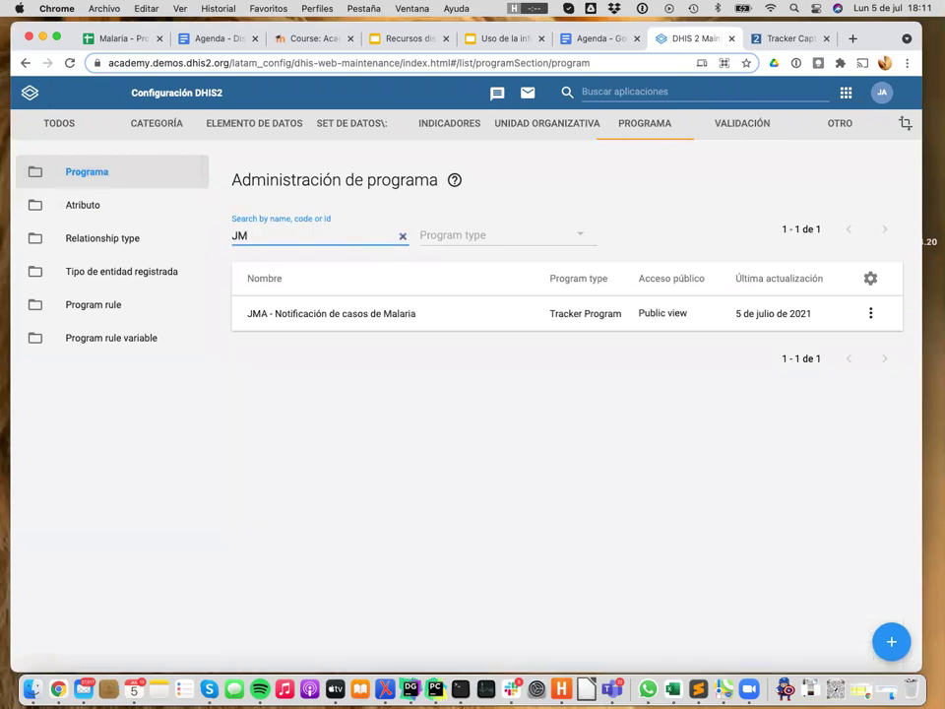
left_click(438, 324)
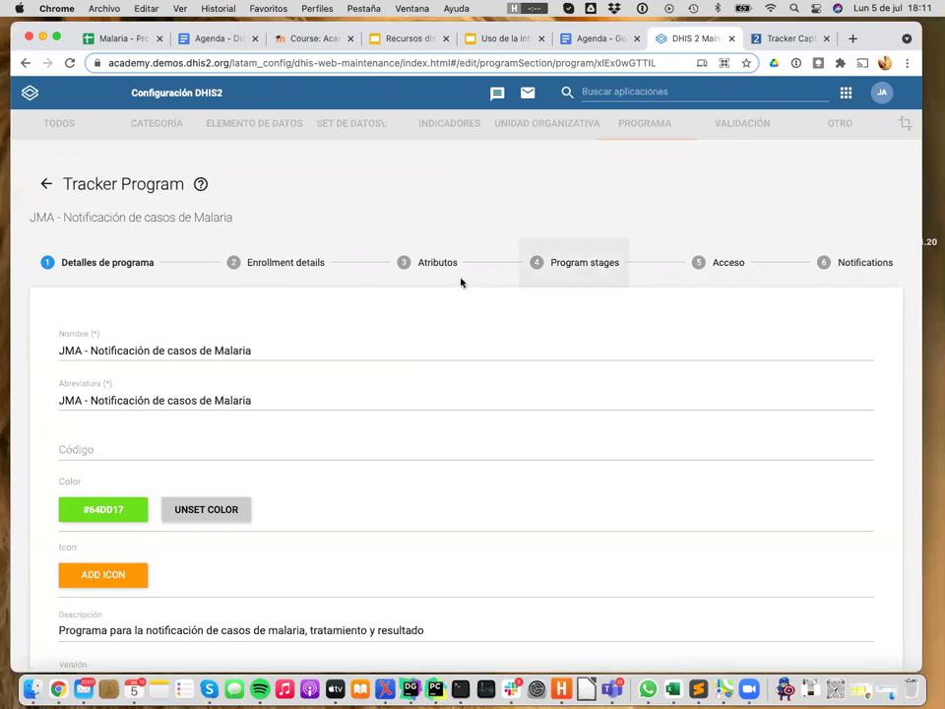
left_click(439, 273)
- Remove GR00 - Sexo from the program's assigned tracked entity attributes
left_click(544, 477)
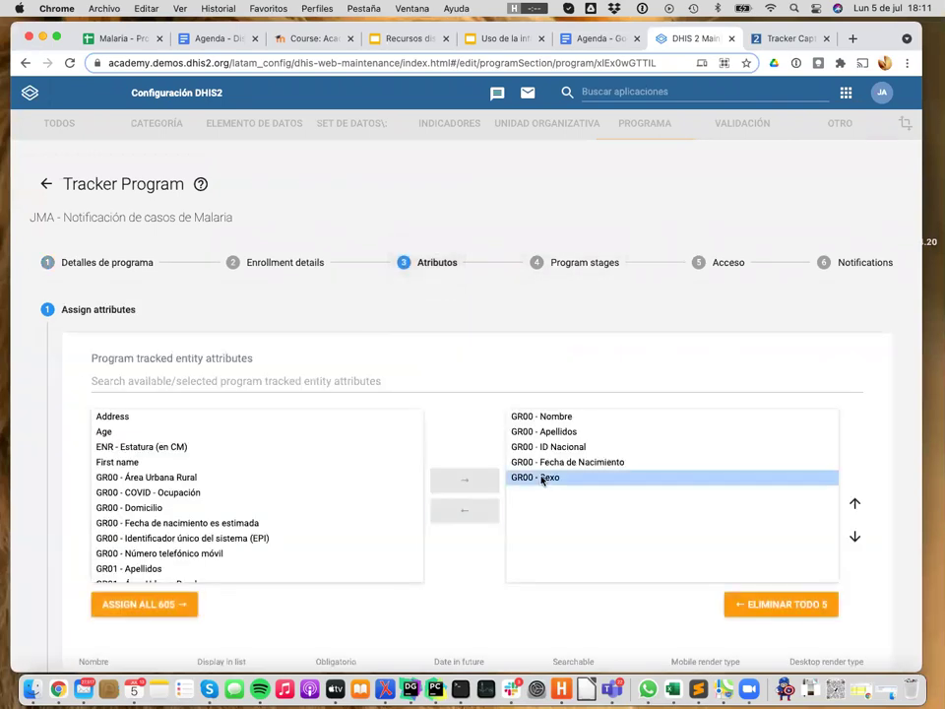
left_click(489, 520)
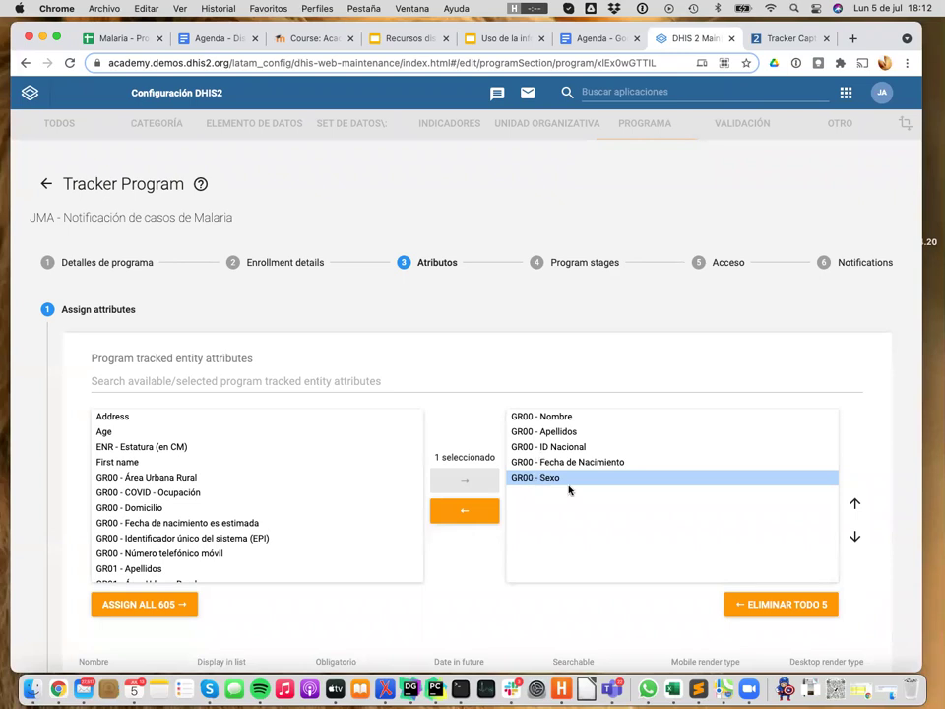
double_click(534, 479)
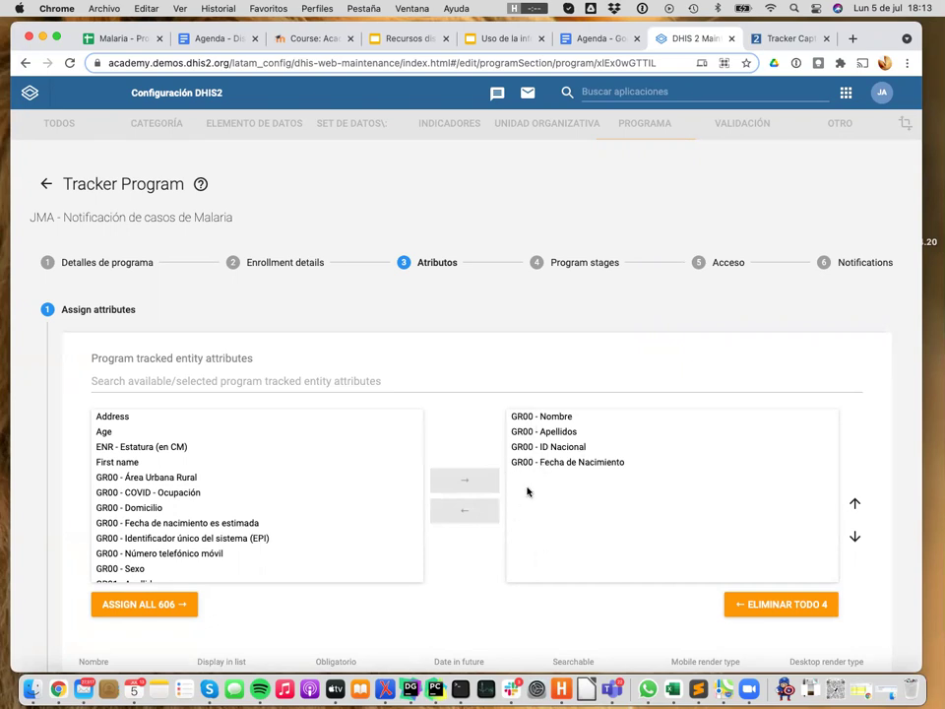
- Filter the program's tracked entity attributes by JM and assign JMA - Sexo to the program
left_click(171, 382)
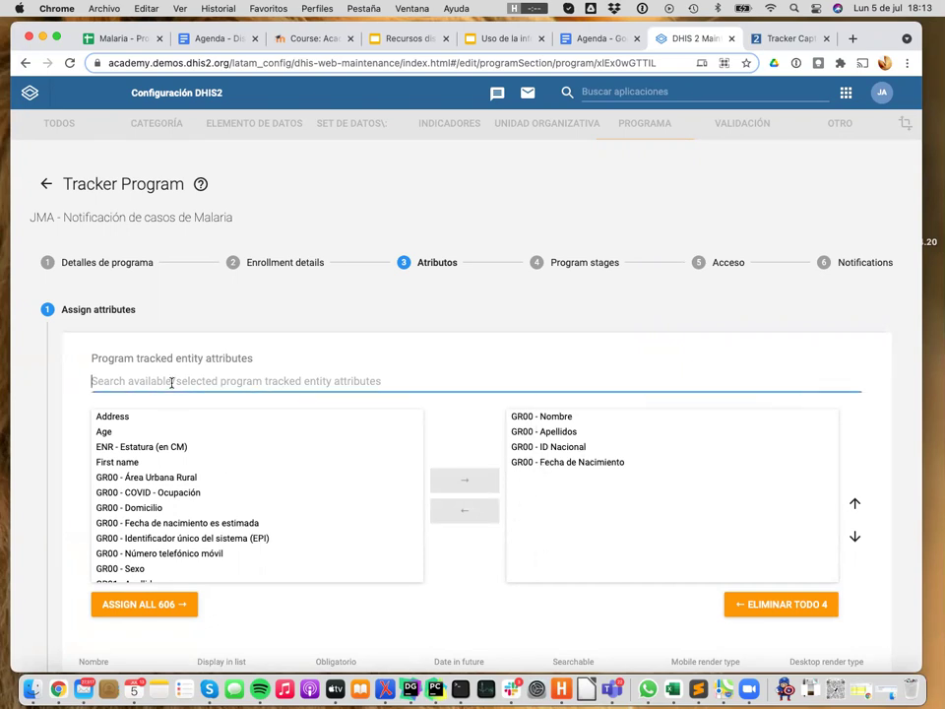
type("JM")
left_click(131, 427)
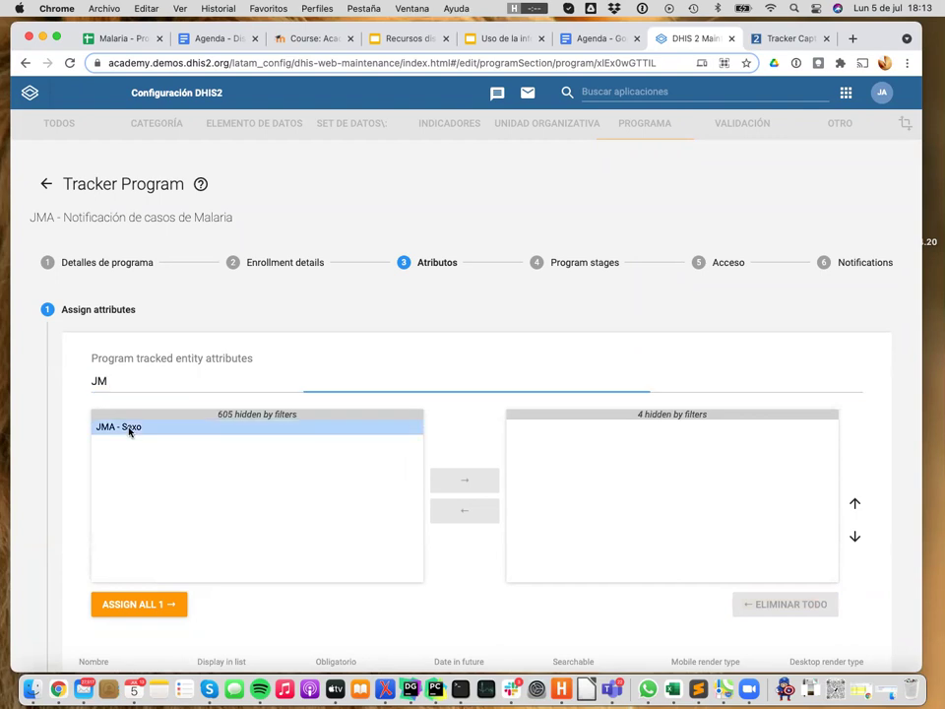
left_click(466, 479)
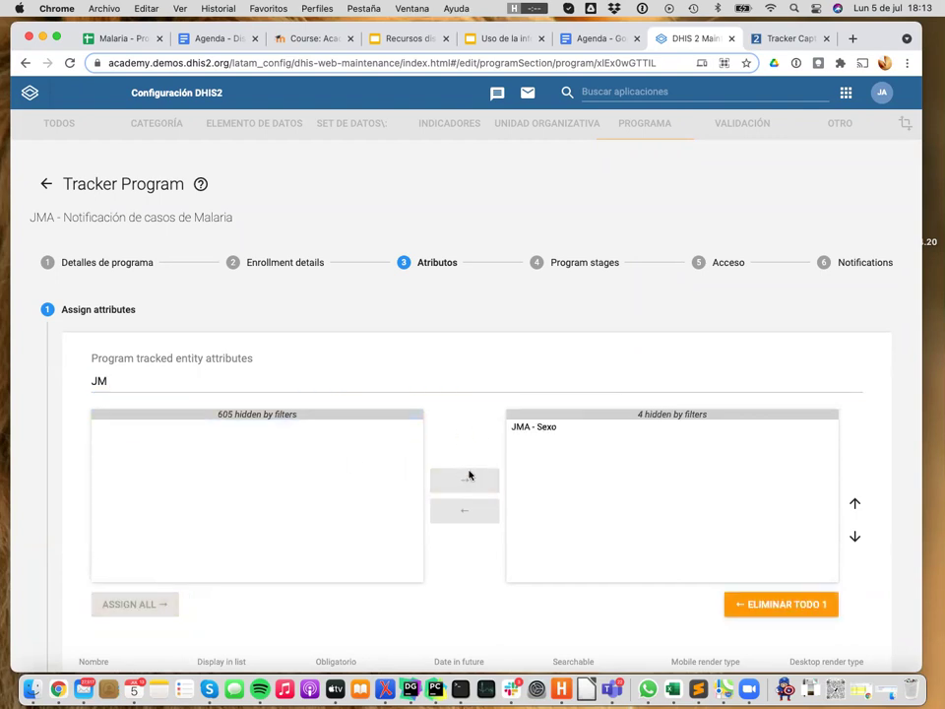
left_click(235, 393)
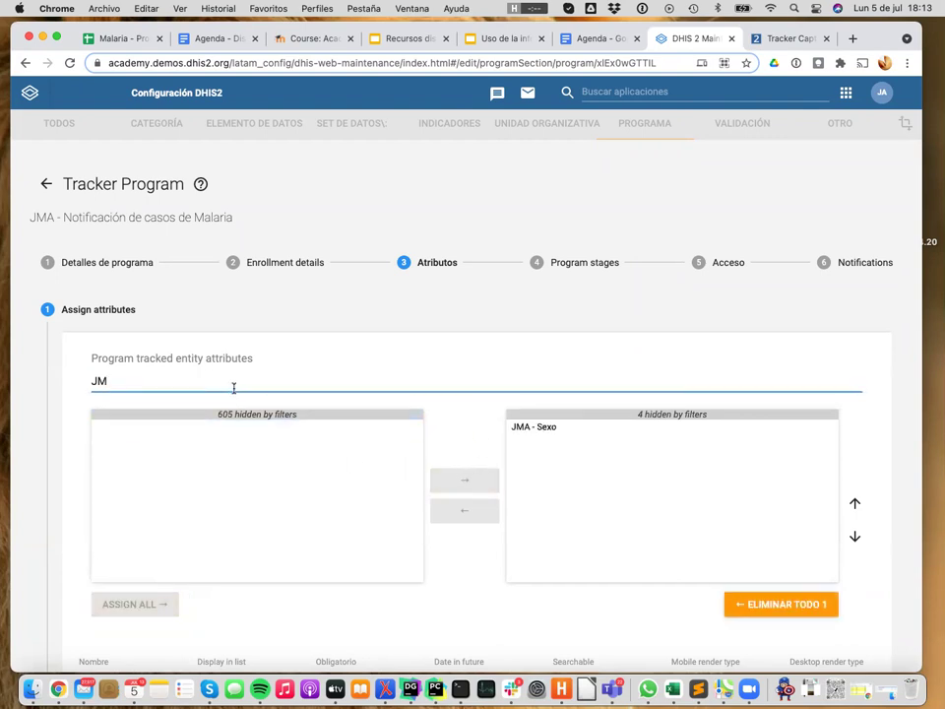
- Clear the attribute filter and review the program's assigned attributes with their list, mandatory and searchable settings
key("BackSpace")
key("BackSpace")
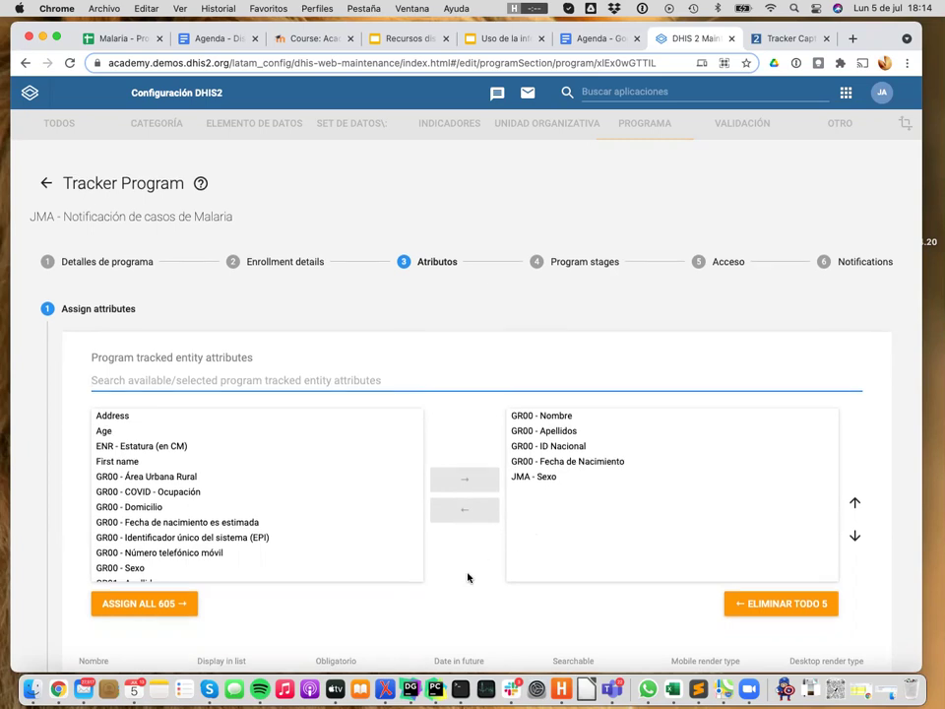
scroll(468, 574, "down", 3)
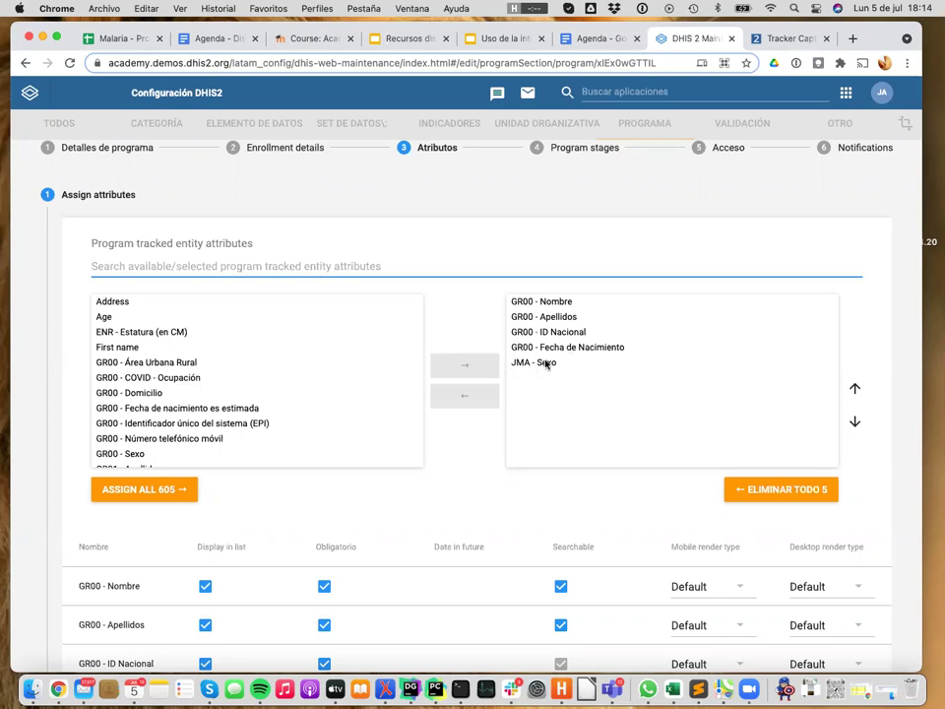
scroll(478, 482, "down", 5)
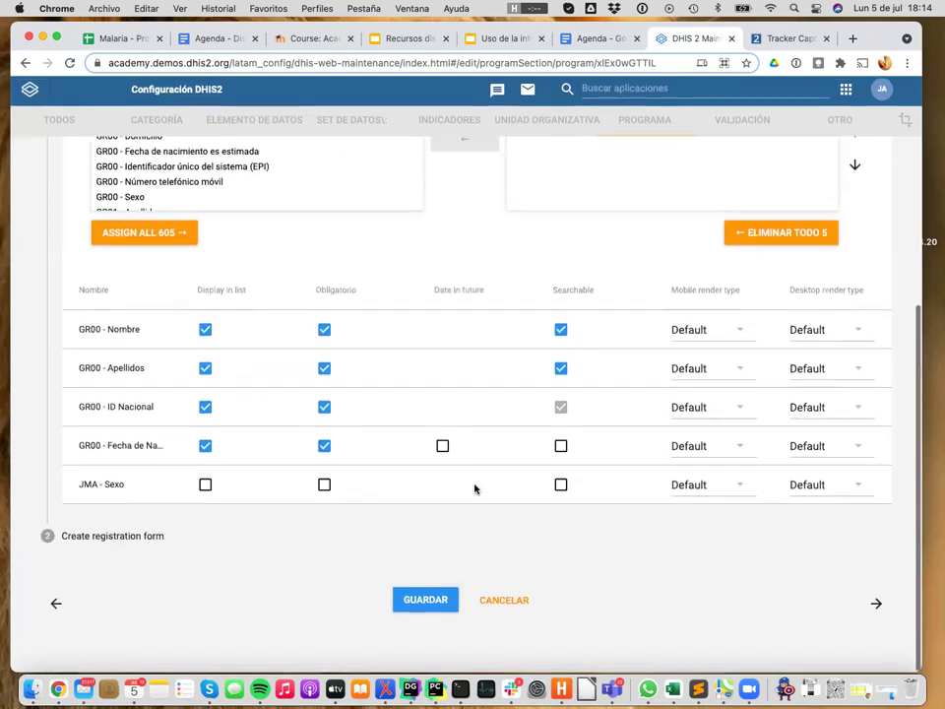
scroll(507, 212, "up", 2)
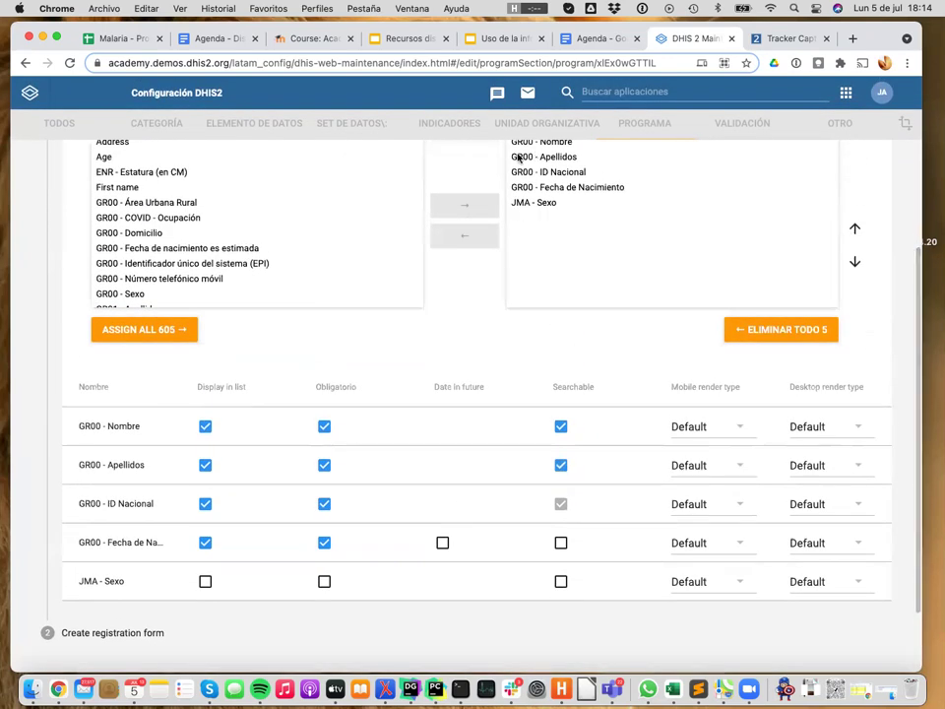
scroll(521, 168, "up", 2)
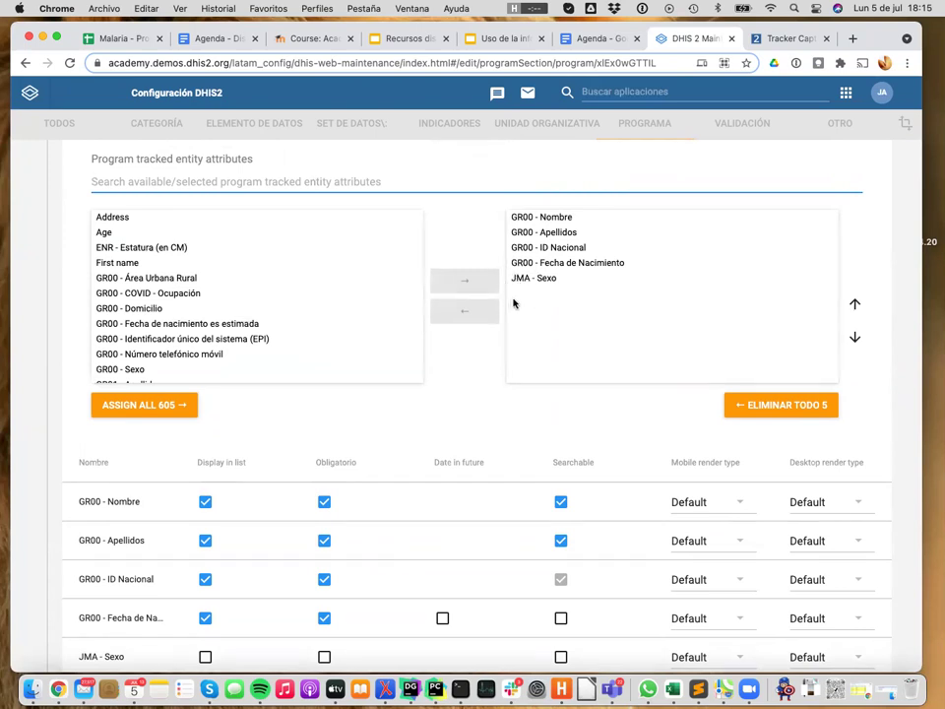
- Consult the information analysis slide in Uso de la información - día 1 and the Moodle course page for the academy
left_click(481, 38)
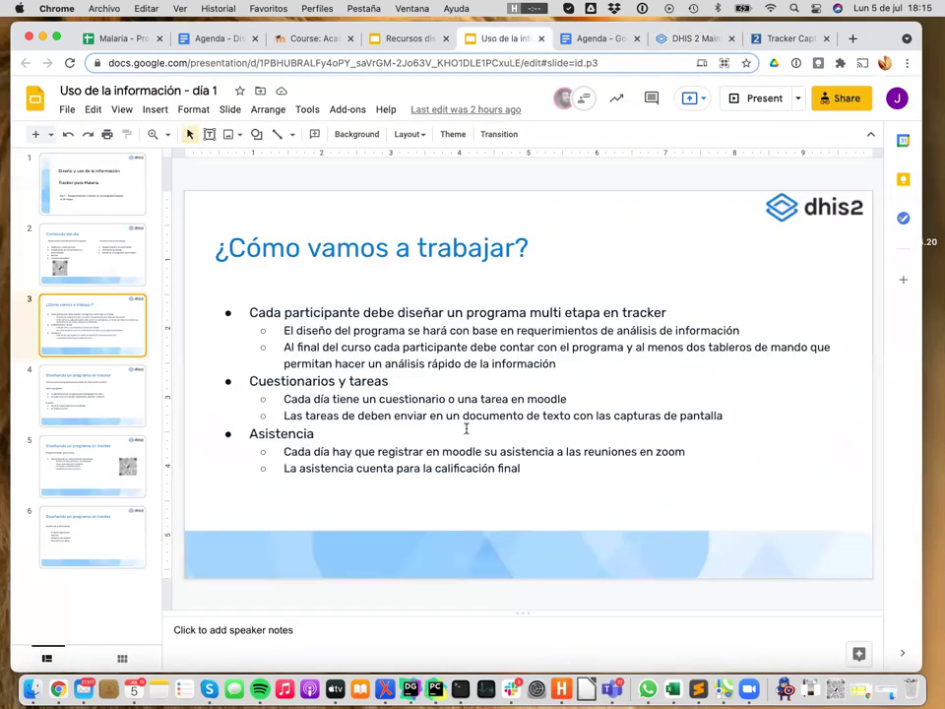
left_click(91, 541)
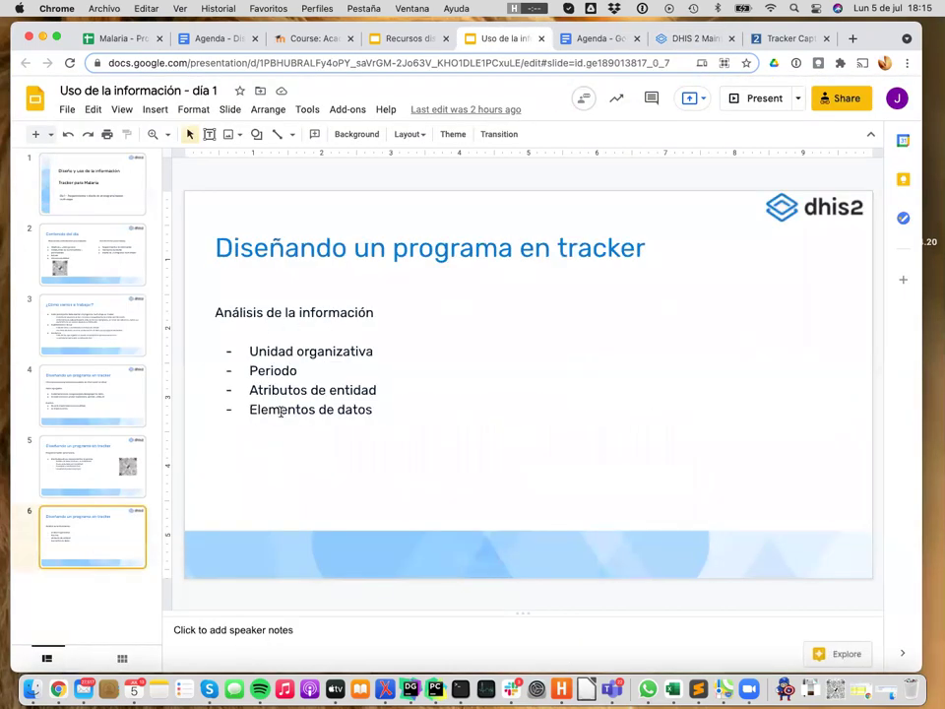
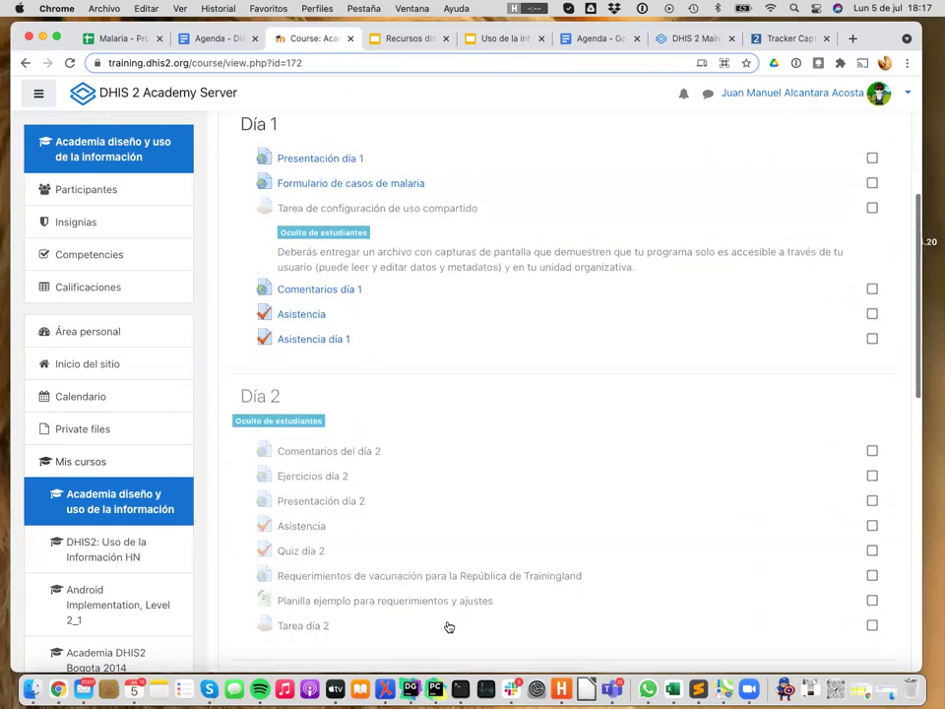
scroll(414, 508, "up", 8)
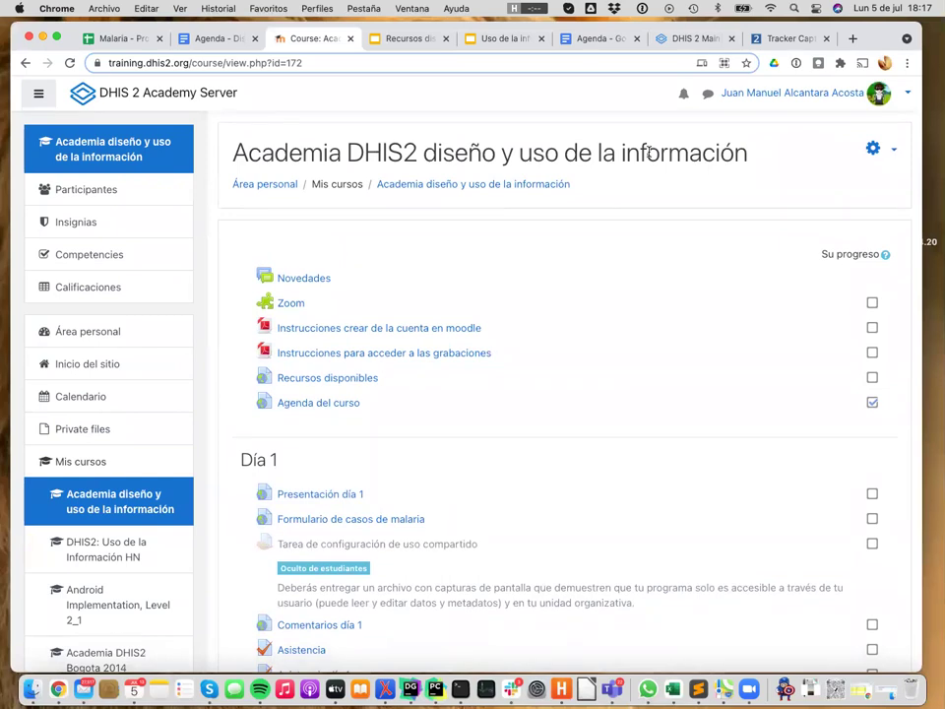
- Return to the DHIS2 maintenance app and save the JMA - Notificación de casos de Malaria program
left_click(701, 38)
scroll(459, 474, "down", 3)
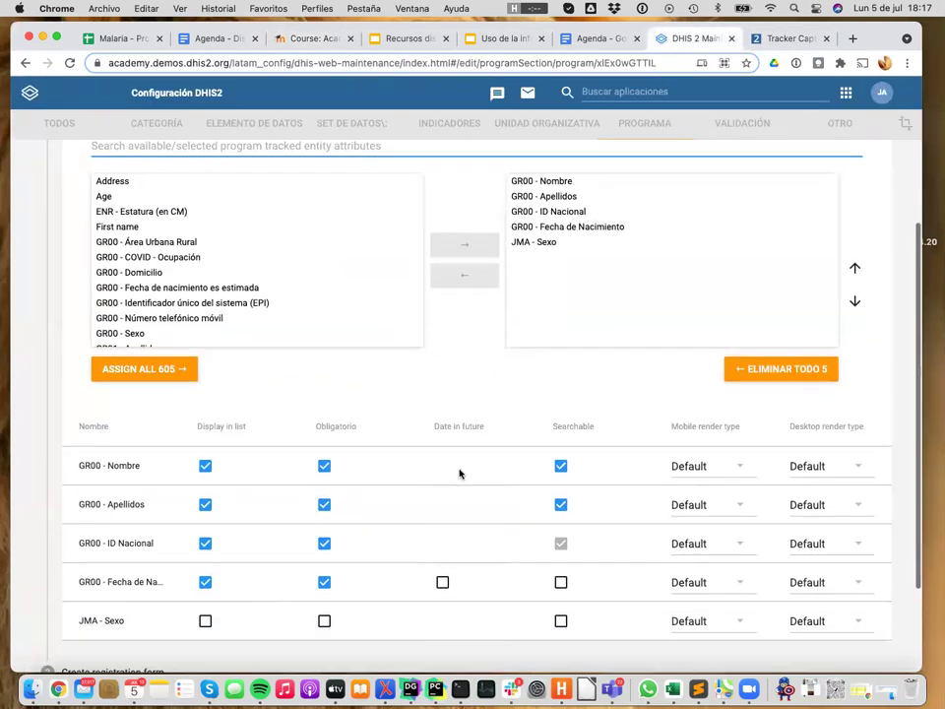
scroll(460, 474, "down", 1)
left_click(432, 608)
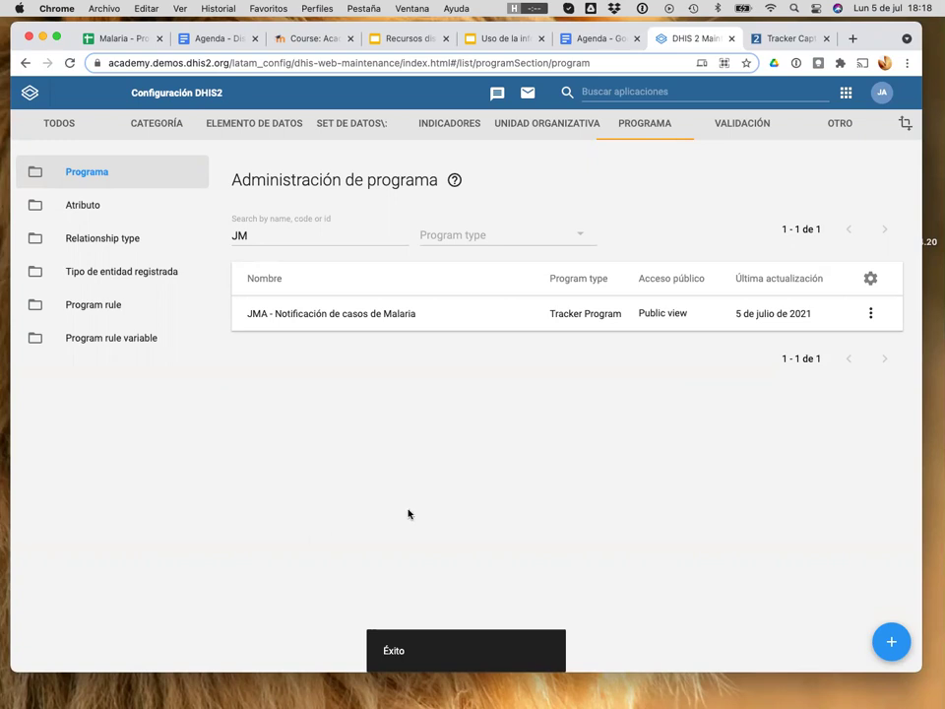
- Switch to the DHIS2 user administration app and search the user list by the participant's first name
left_click(780, 89)
scroll(734, 263, "down", 5)
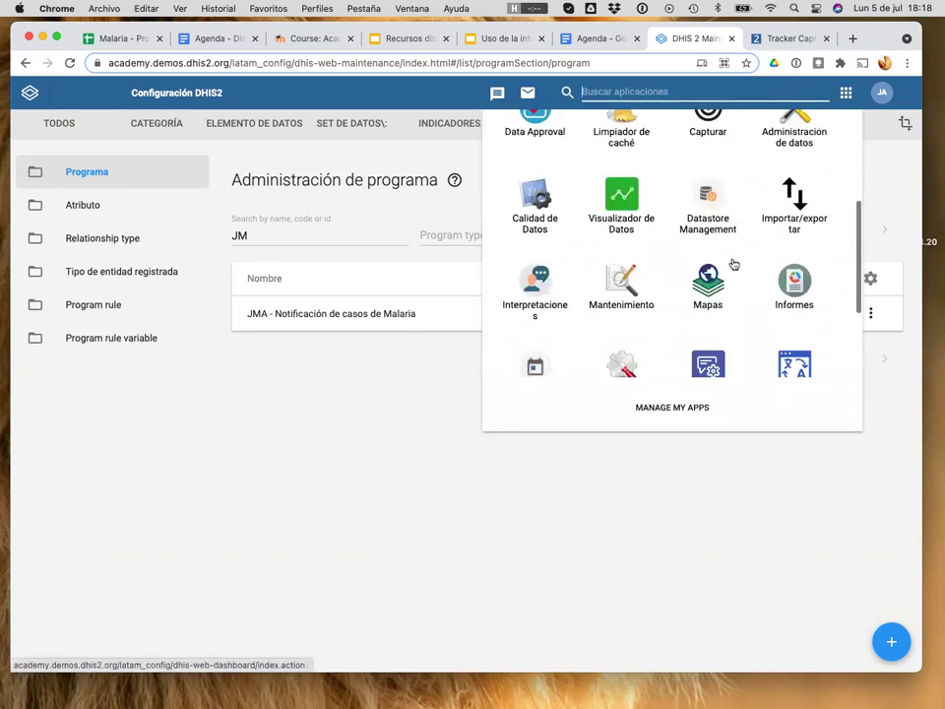
left_click(604, 339)
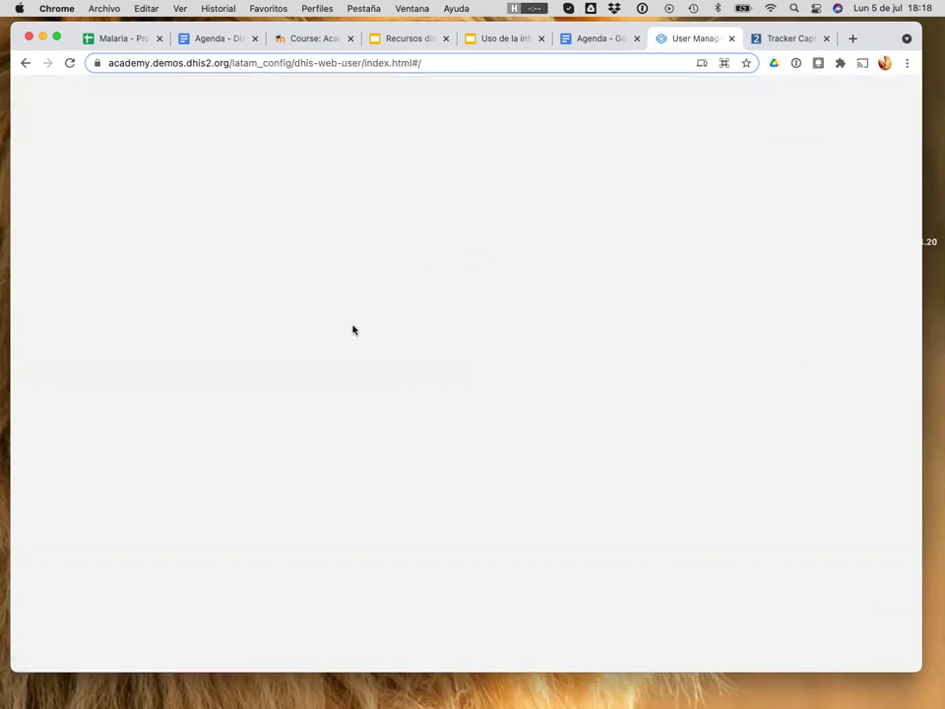
left_click(267, 157)
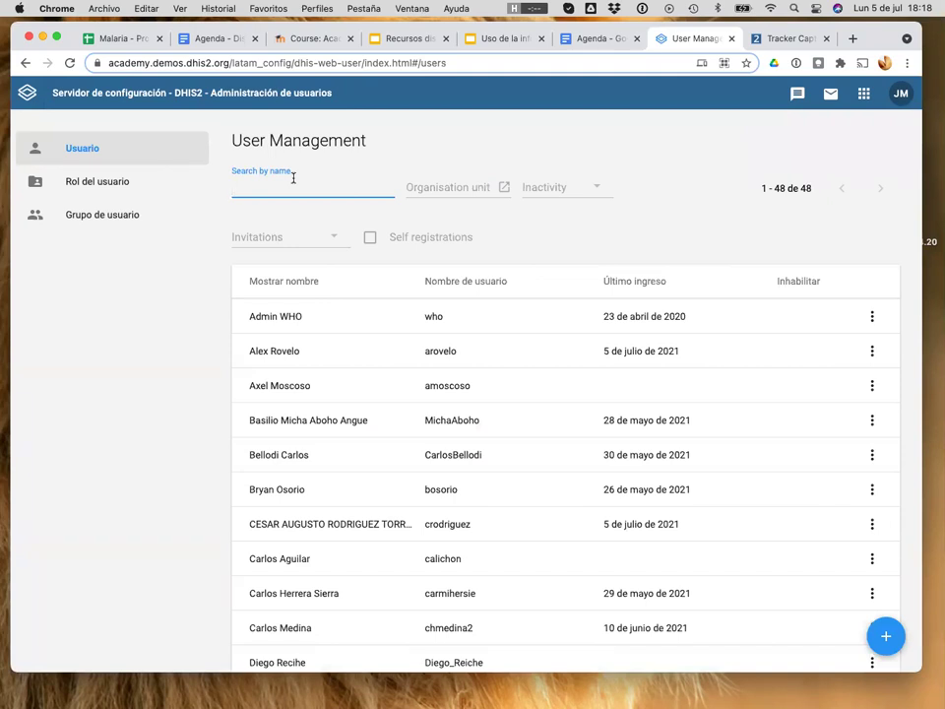
type("Janet")
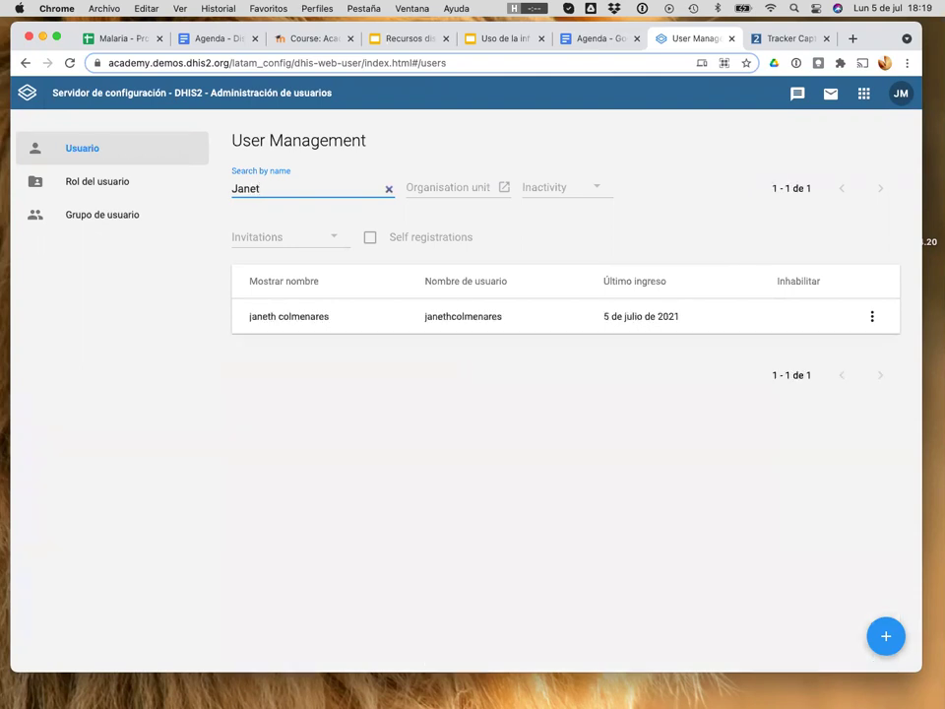
- Add Animal Region and Food Region to the found user's data capture and data output organisation units and save the user
left_click(310, 319)
scroll(228, 441, "down", 10)
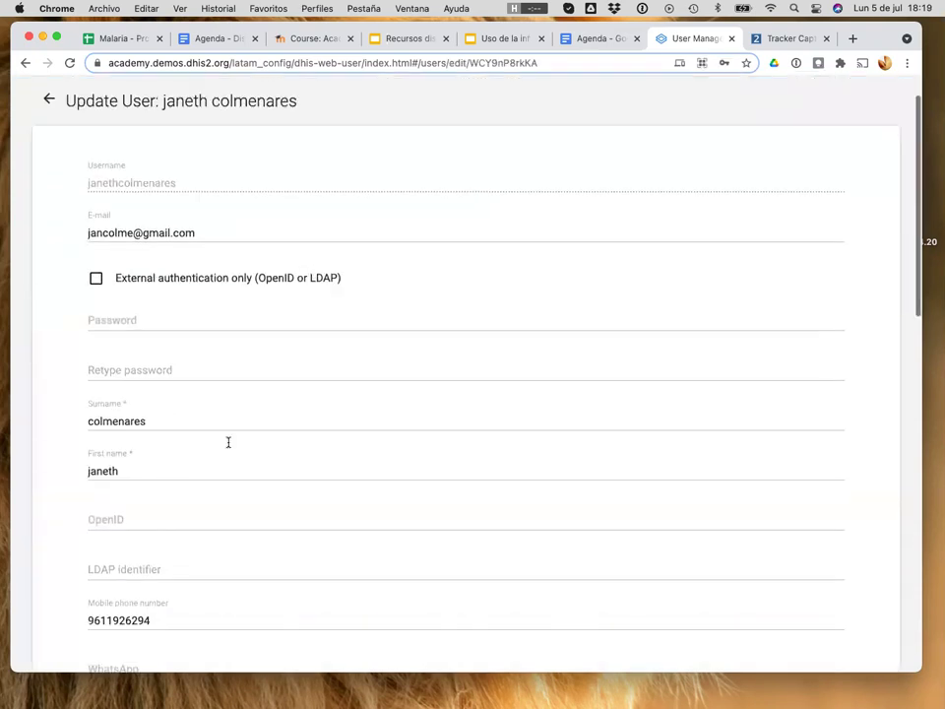
scroll(227, 451, "down", 5)
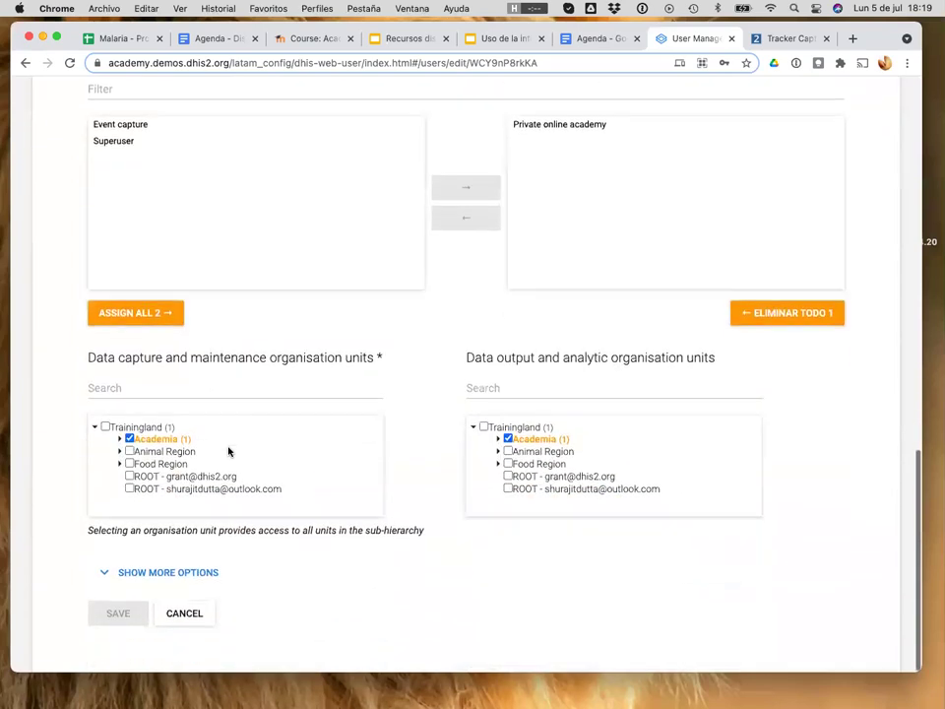
left_click(130, 453)
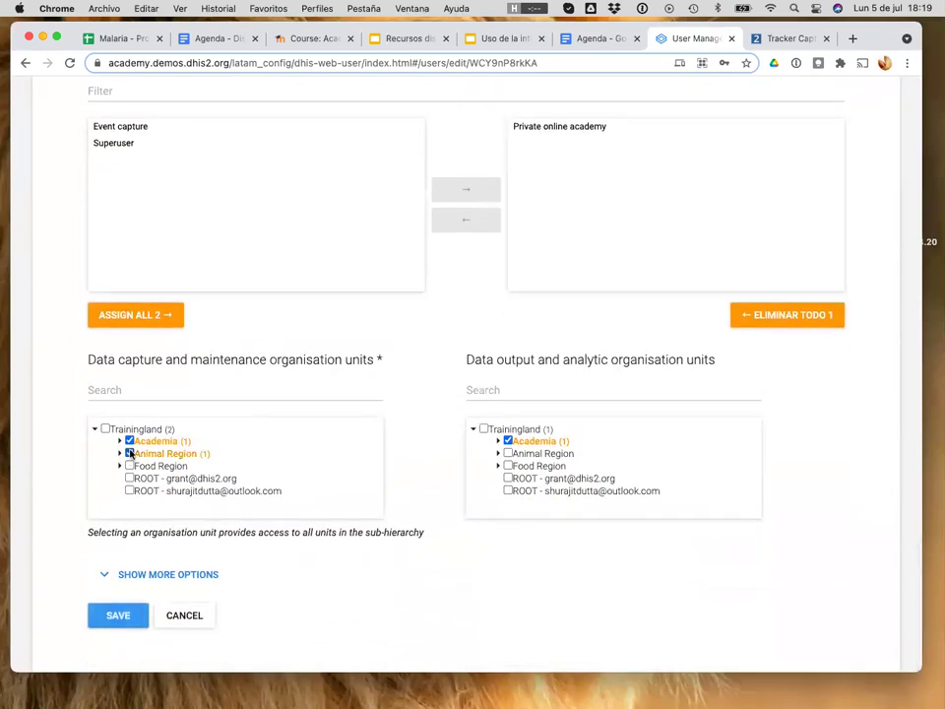
left_click(128, 466)
left_click(508, 454)
left_click(508, 466)
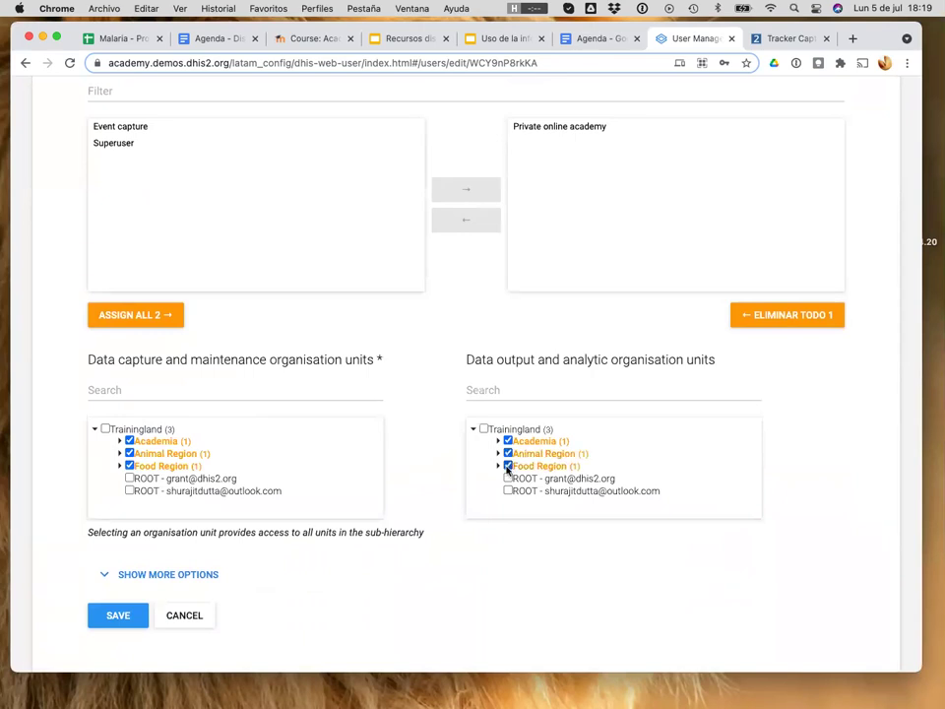
left_click(123, 618)
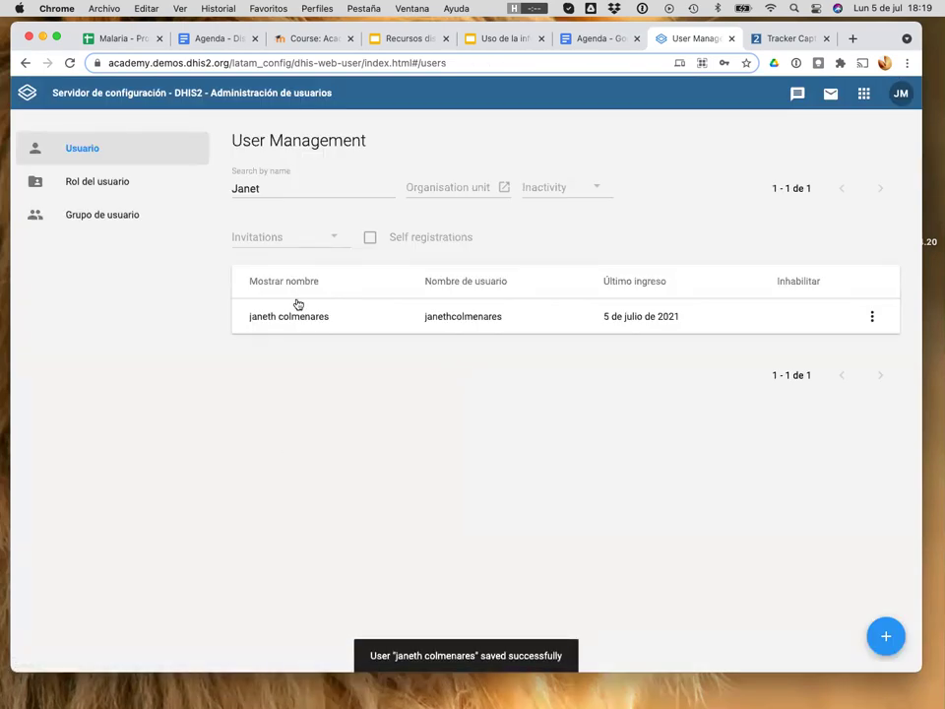
- Reopen the same user and check the selected roles and assigned organisation units, including the units under Academia
mouse_move(384, 190)
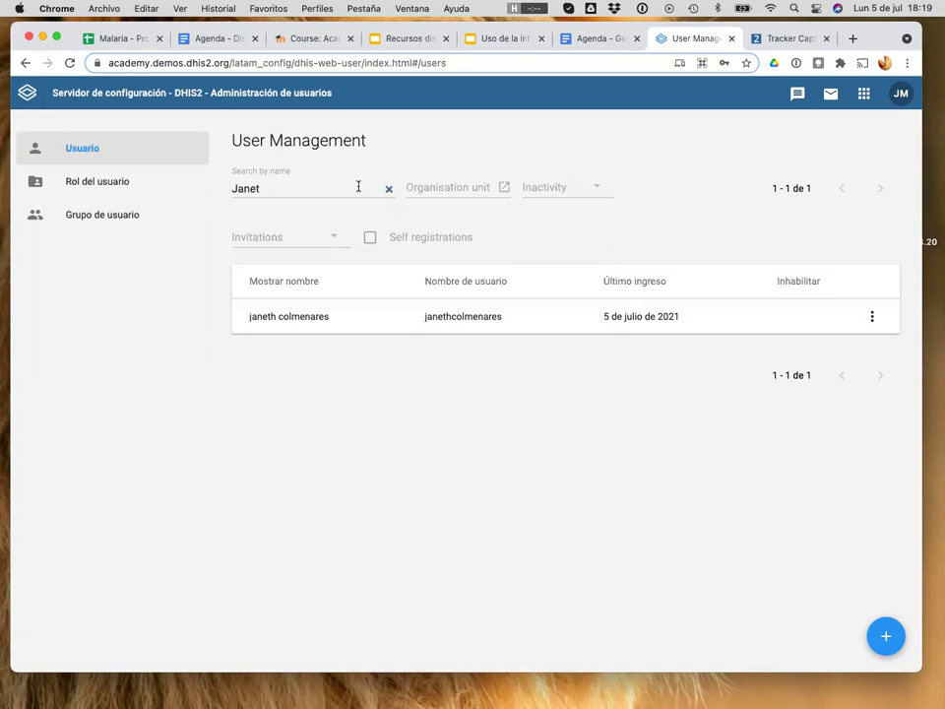
left_click(358, 186)
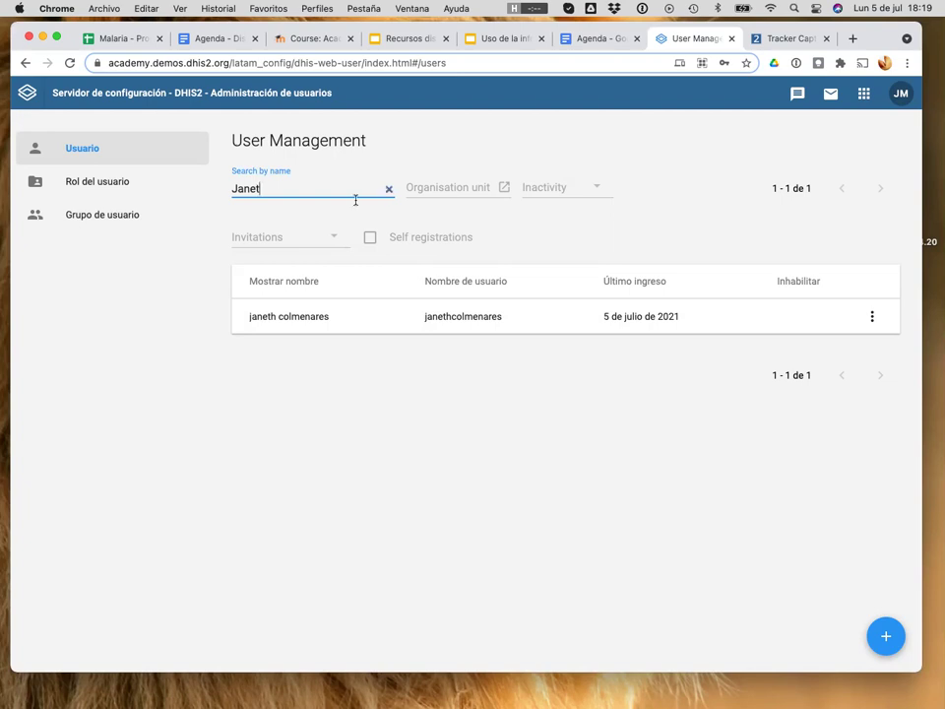
left_click(290, 323)
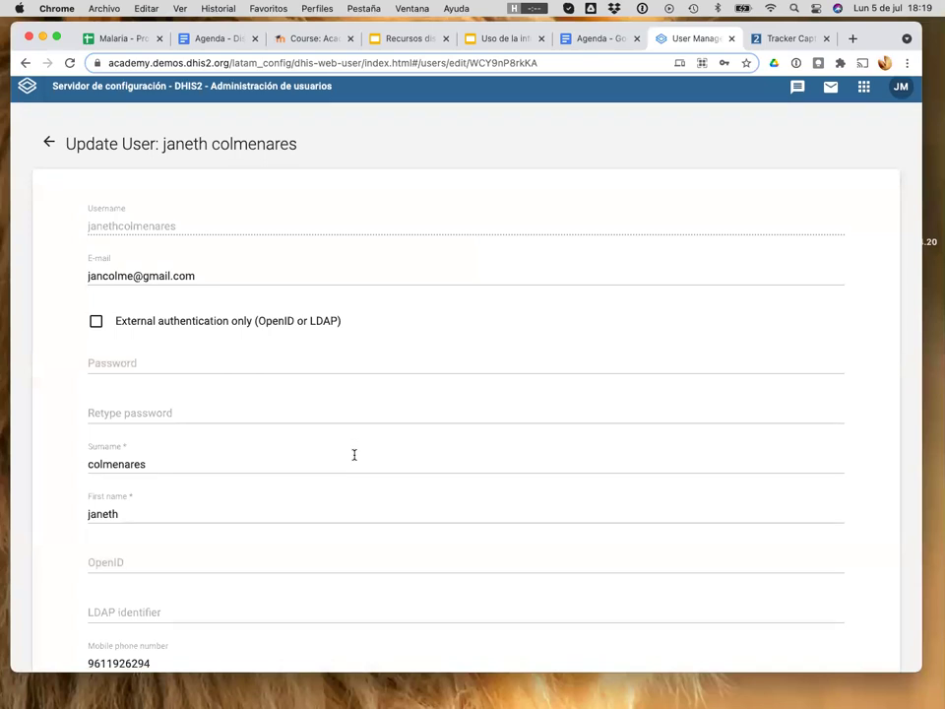
scroll(354, 454, "down", 15)
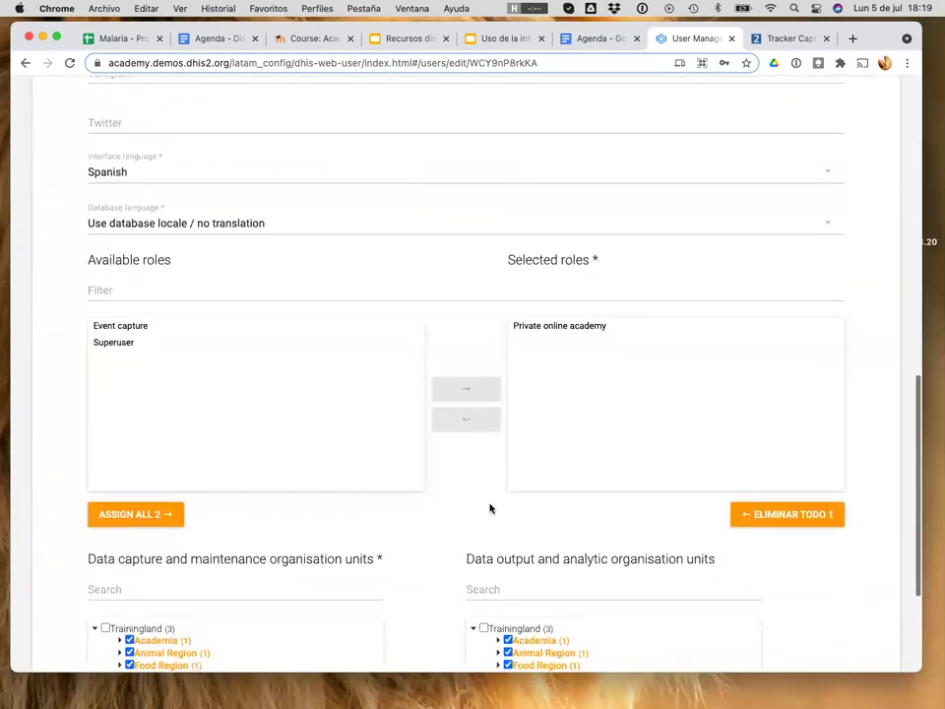
scroll(489, 508, "down", 2)
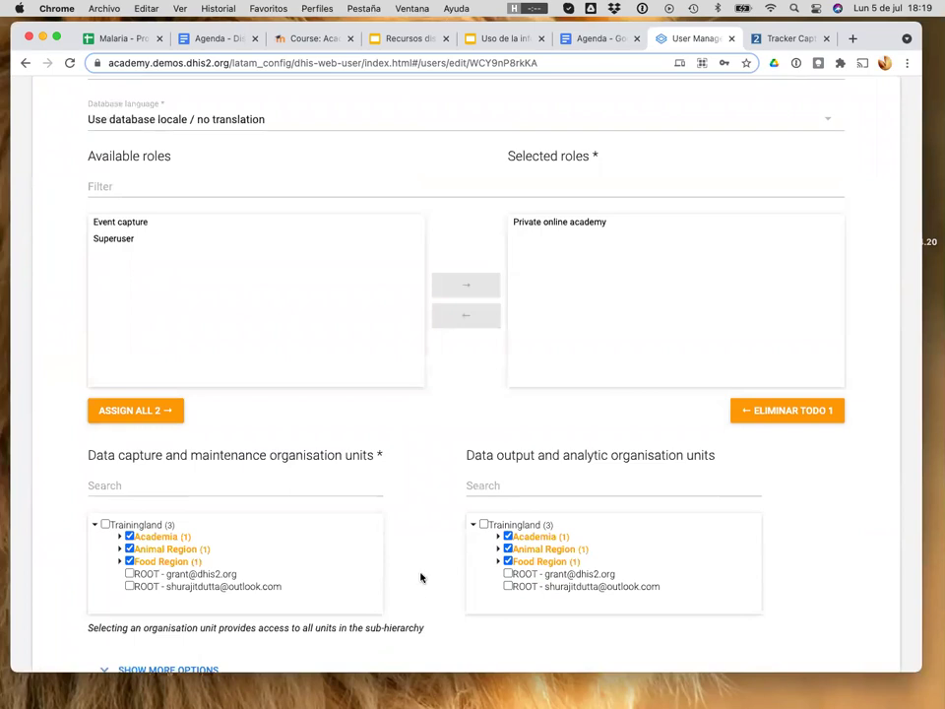
left_click(119, 536)
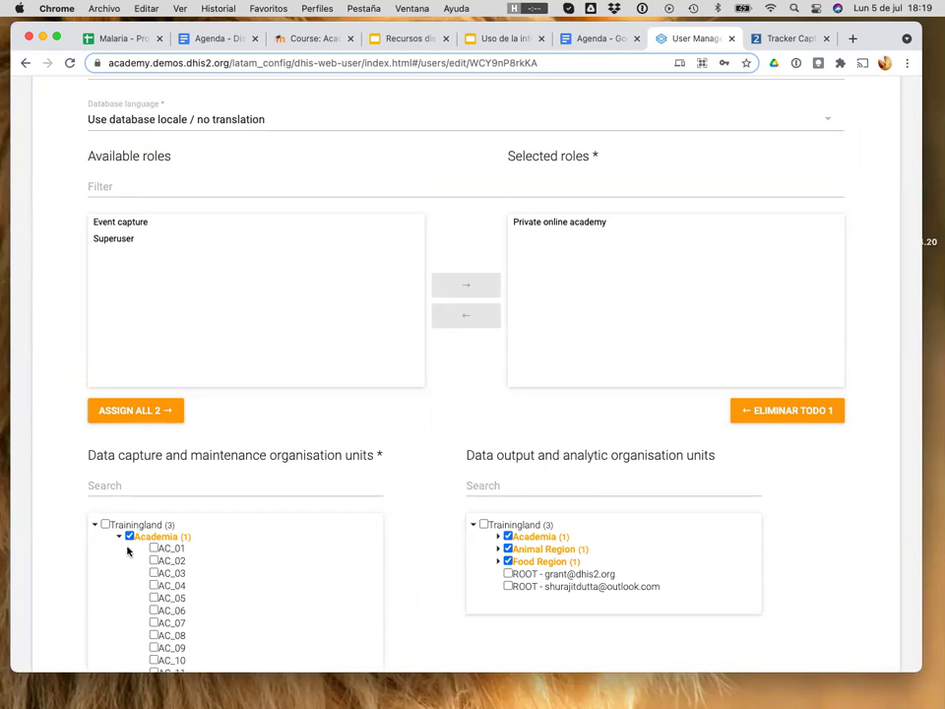
left_click(119, 536)
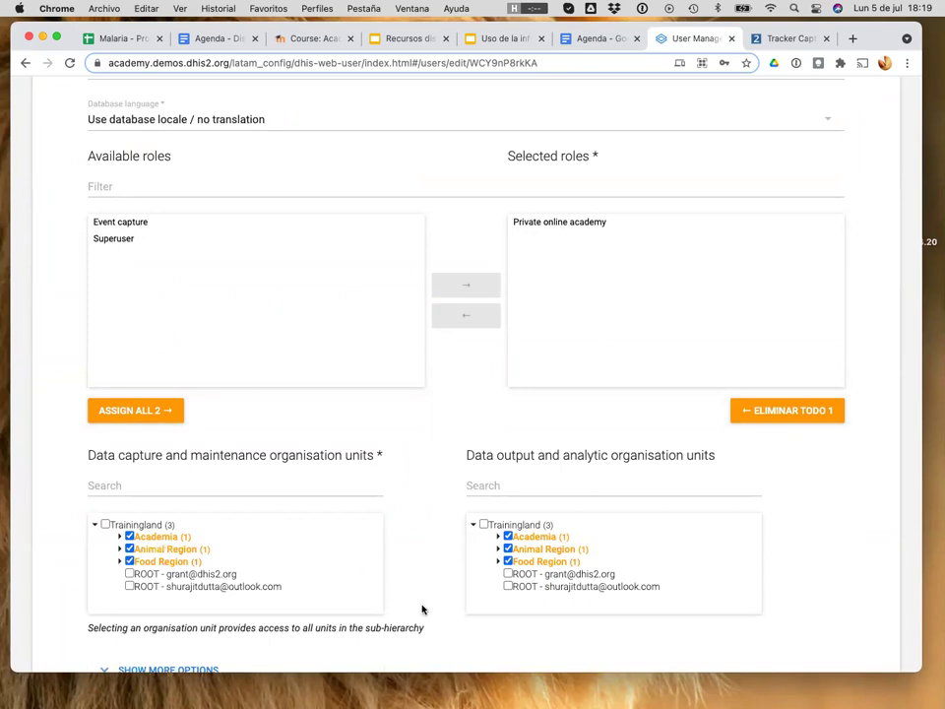
scroll(422, 612, "down", 3)
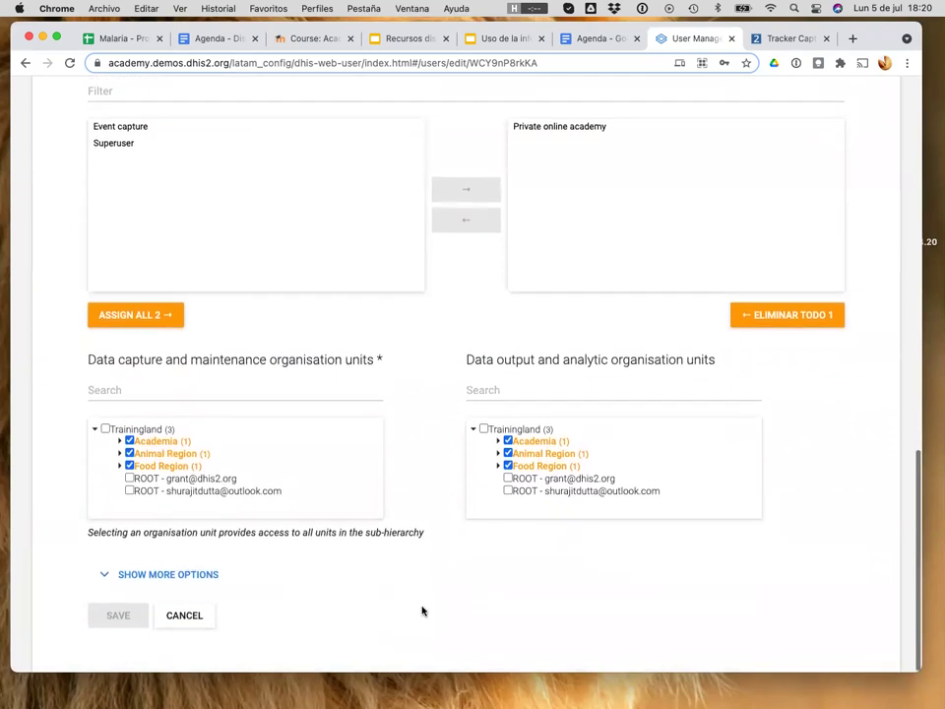
- Show the user's additional options, add the user to the Academy Participants group and save
left_click(182, 578)
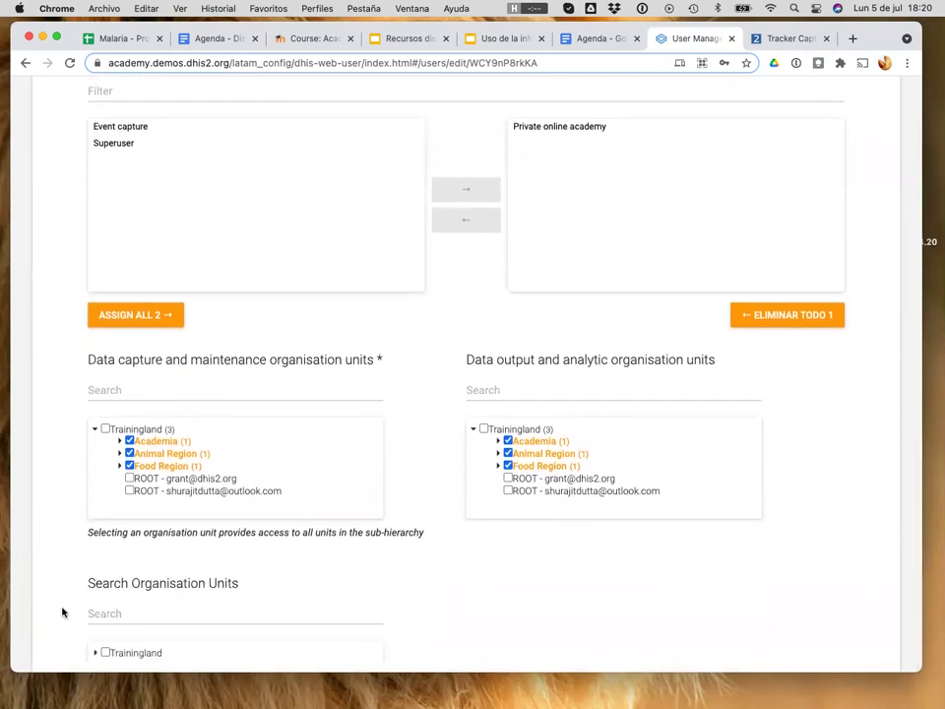
scroll(63, 612, "down", 5)
scroll(62, 613, "down", 10)
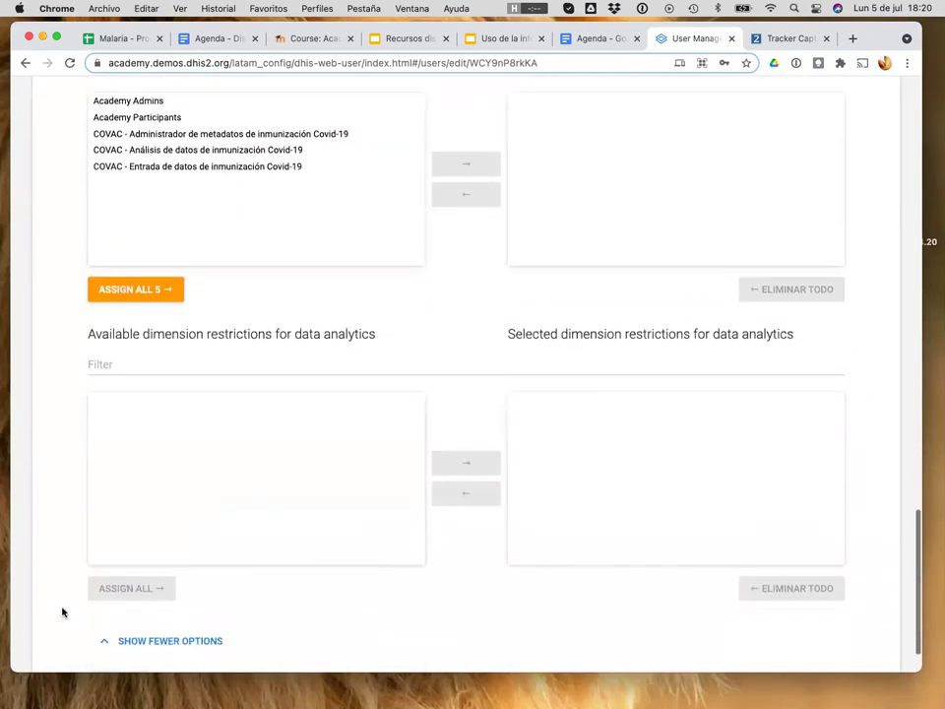
scroll(131, 599, "up", 10)
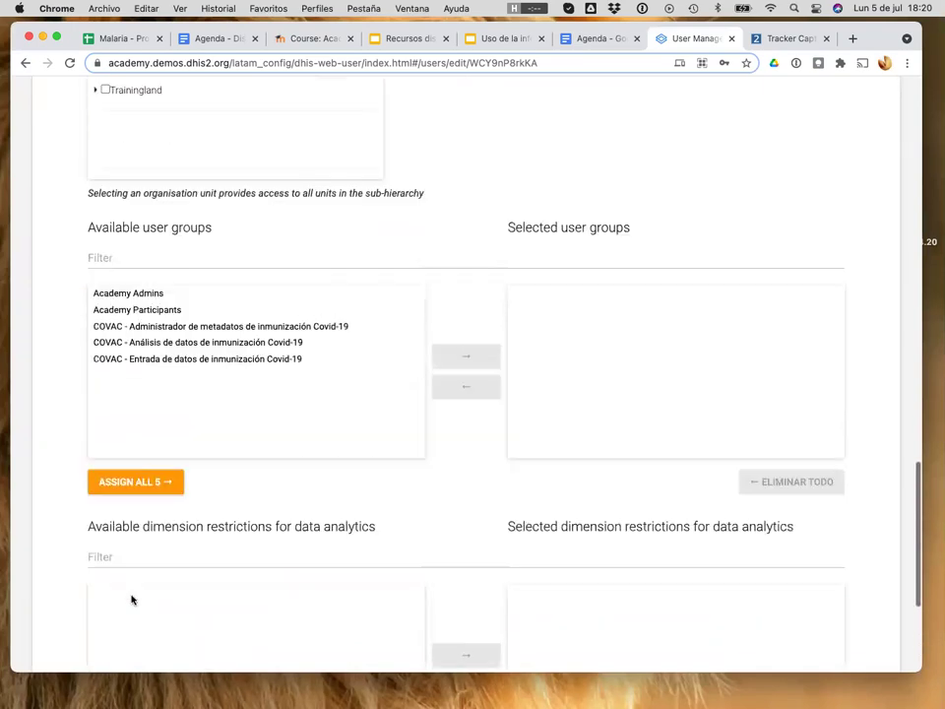
left_click(120, 448)
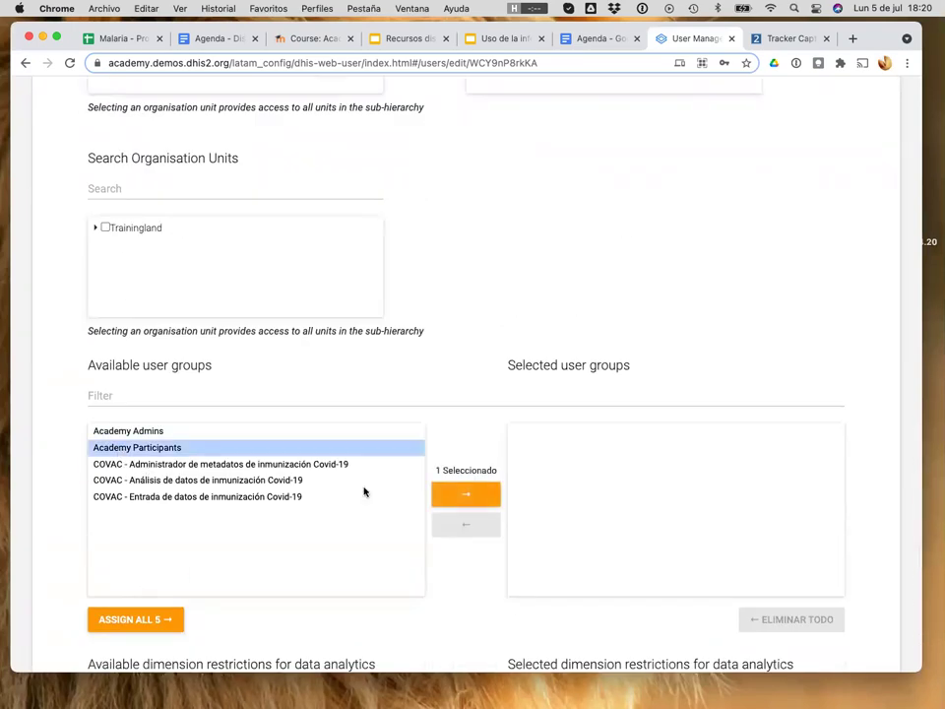
left_click(459, 498)
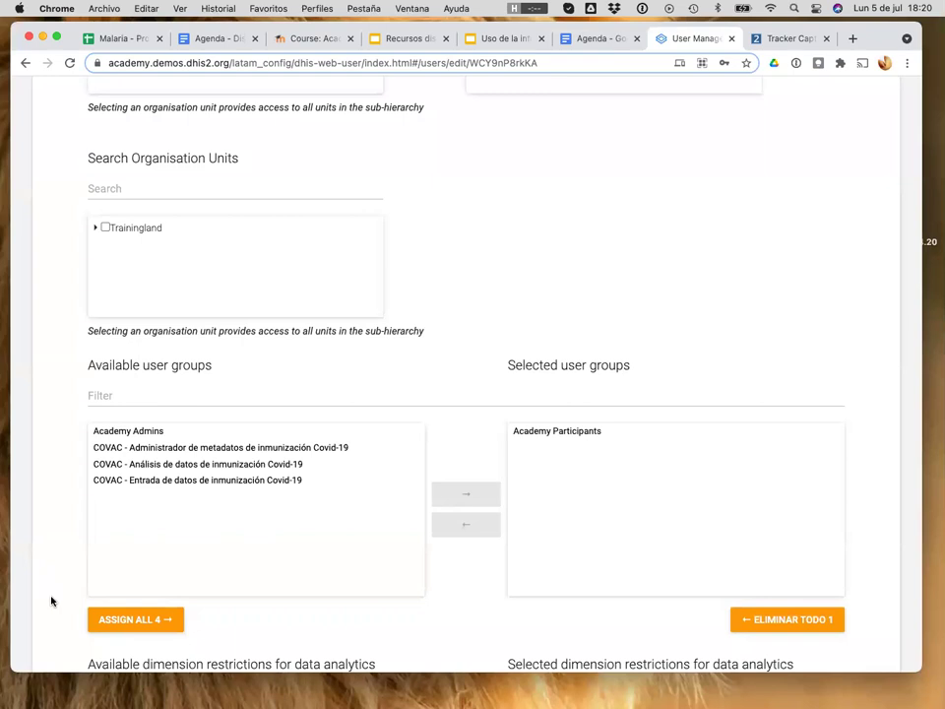
scroll(50, 601, "down", 12)
left_click(105, 619)
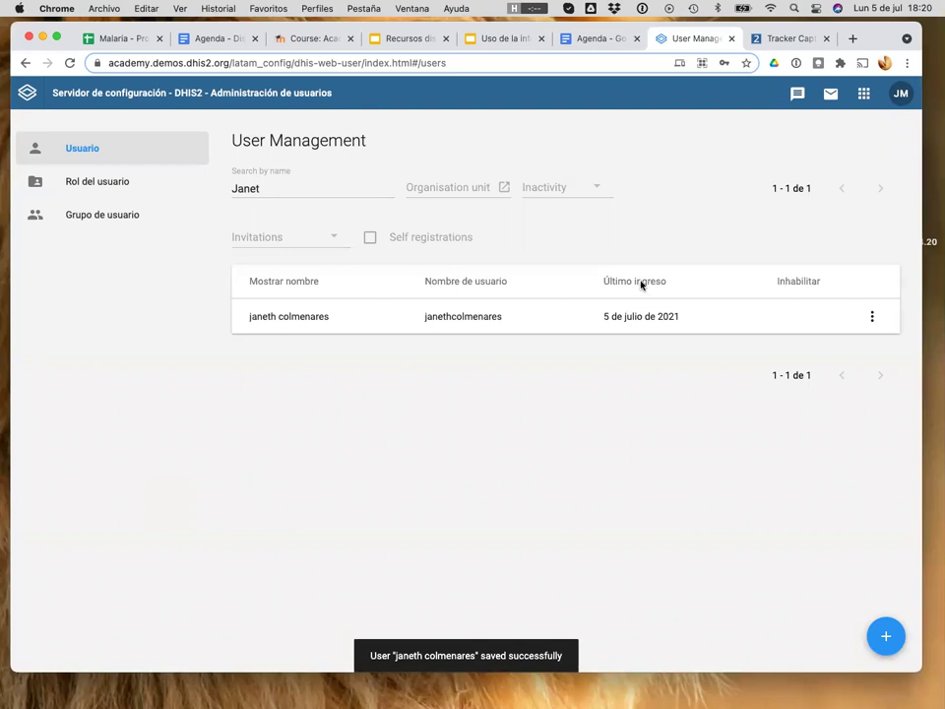
- Clear the name filter so the user list covers all users
left_click(314, 189)
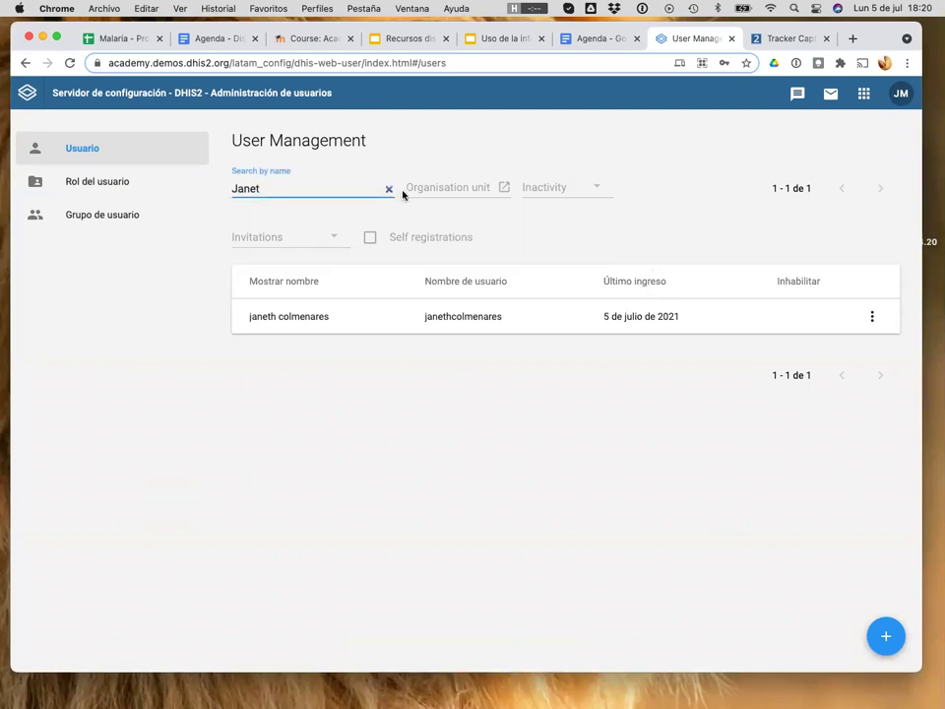
key("BackSpace")
key("BackSpace")
key("BackSpace")
key("BackSpace")
key("BackSpace")
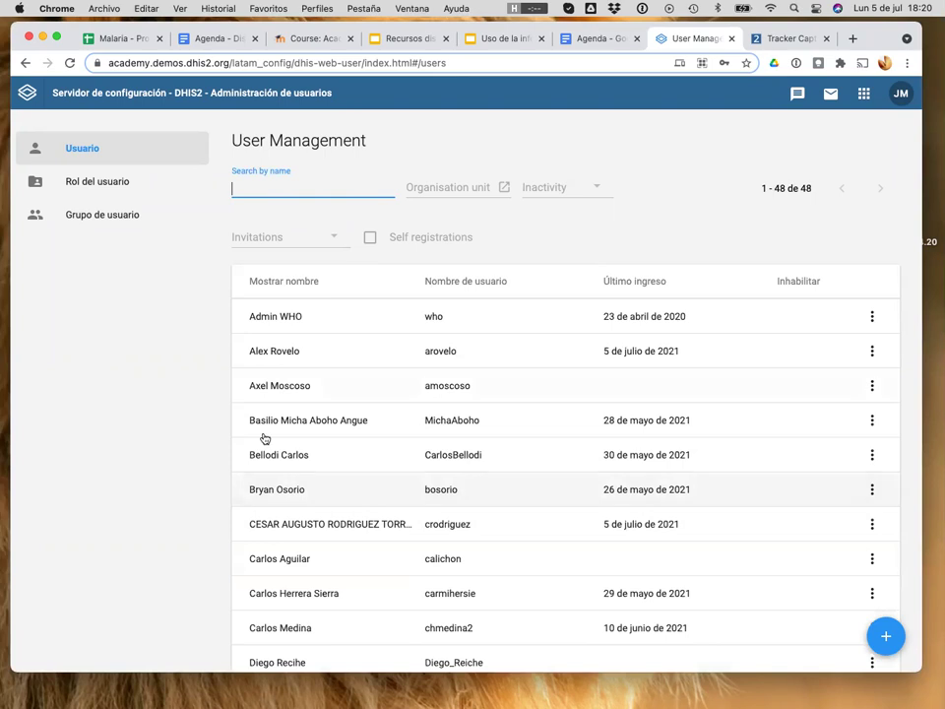
left_click(164, 460)
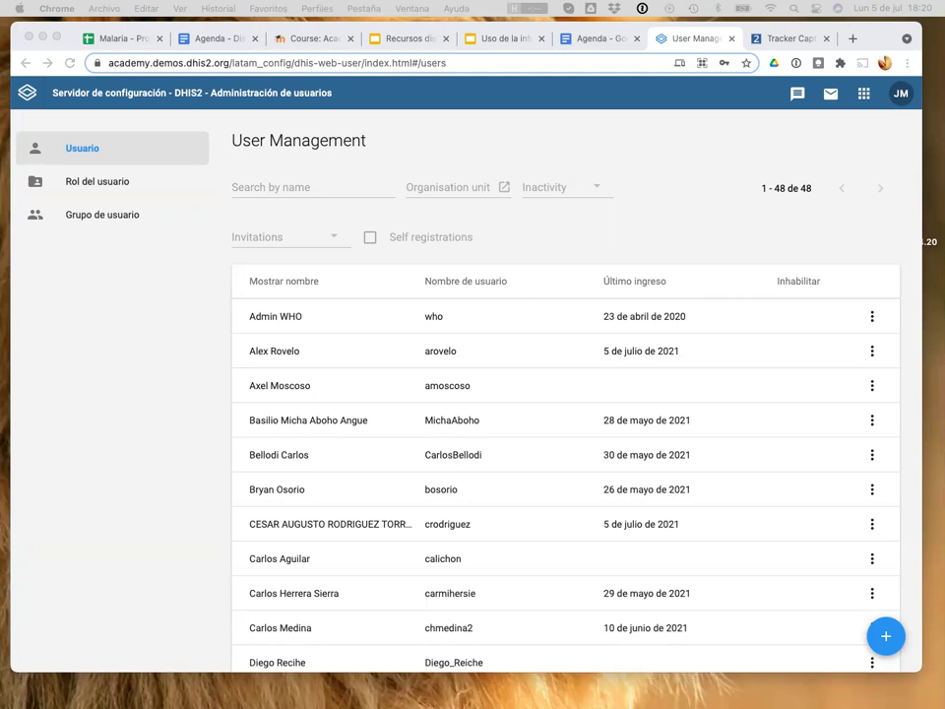
- Add Animal Region and Food Region to the data capture and data output organisation units of the second listed user and save
left_click(270, 353)
left_click(271, 354)
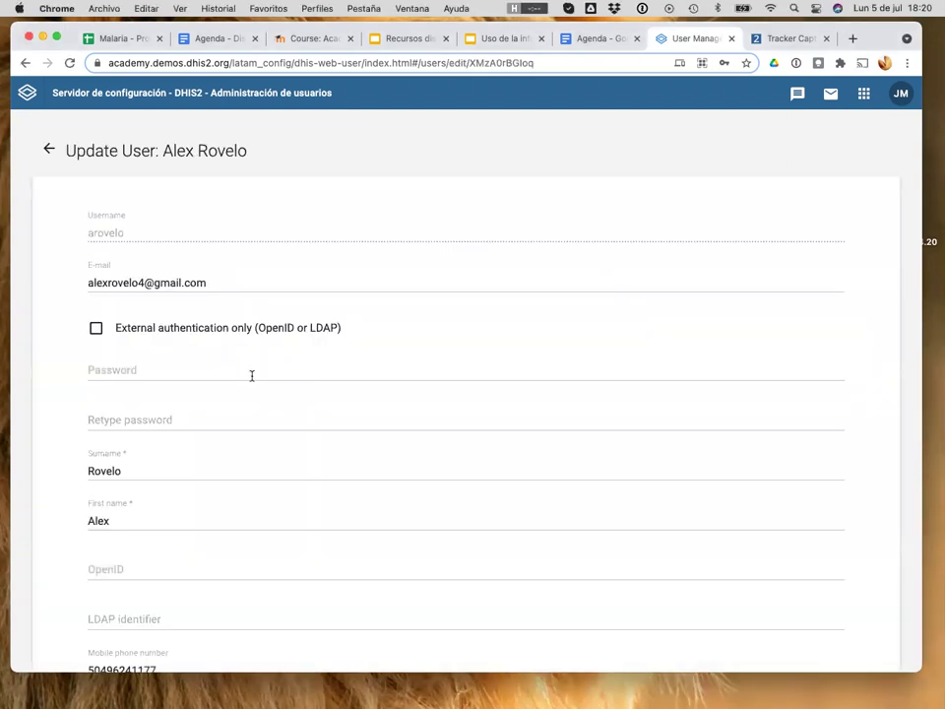
scroll(251, 375, "down", 10)
scroll(221, 506, "down", 8)
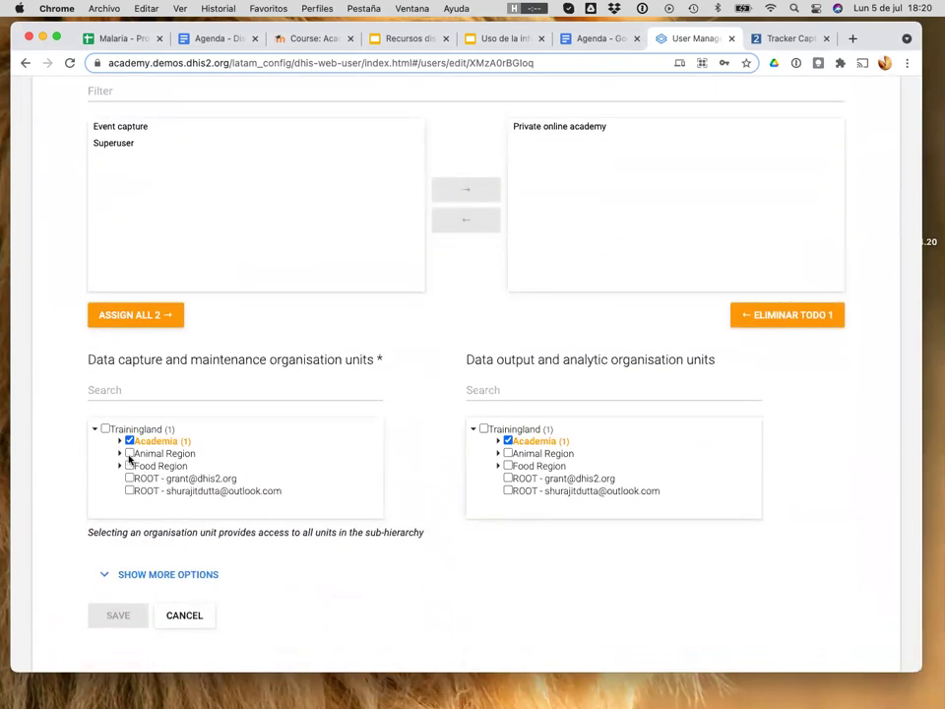
left_click(129, 453)
left_click(129, 466)
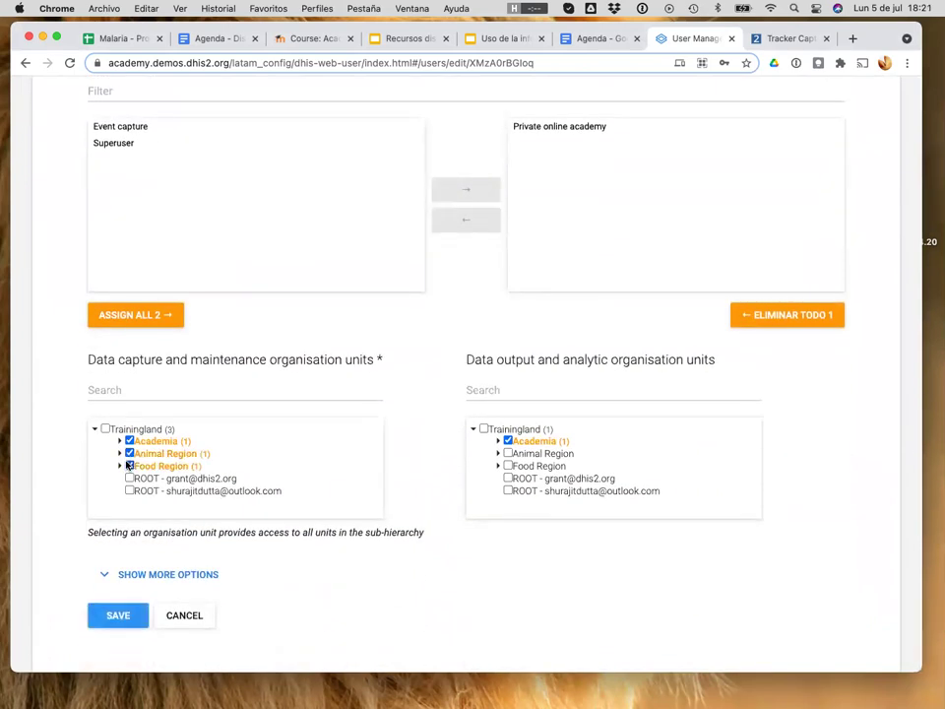
left_click(508, 454)
left_click(508, 466)
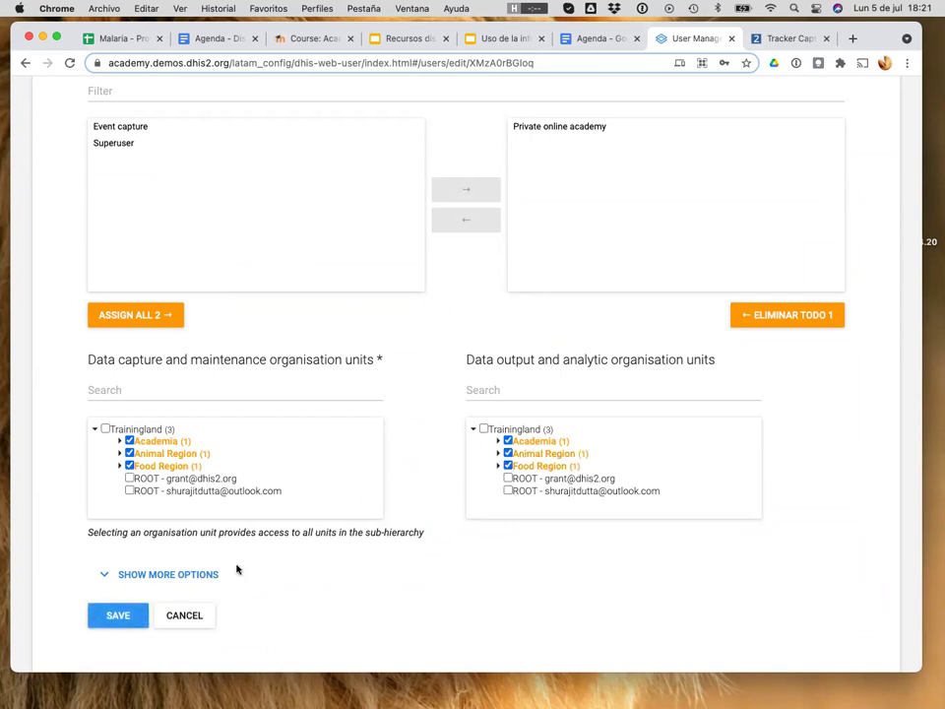
left_click(115, 616)
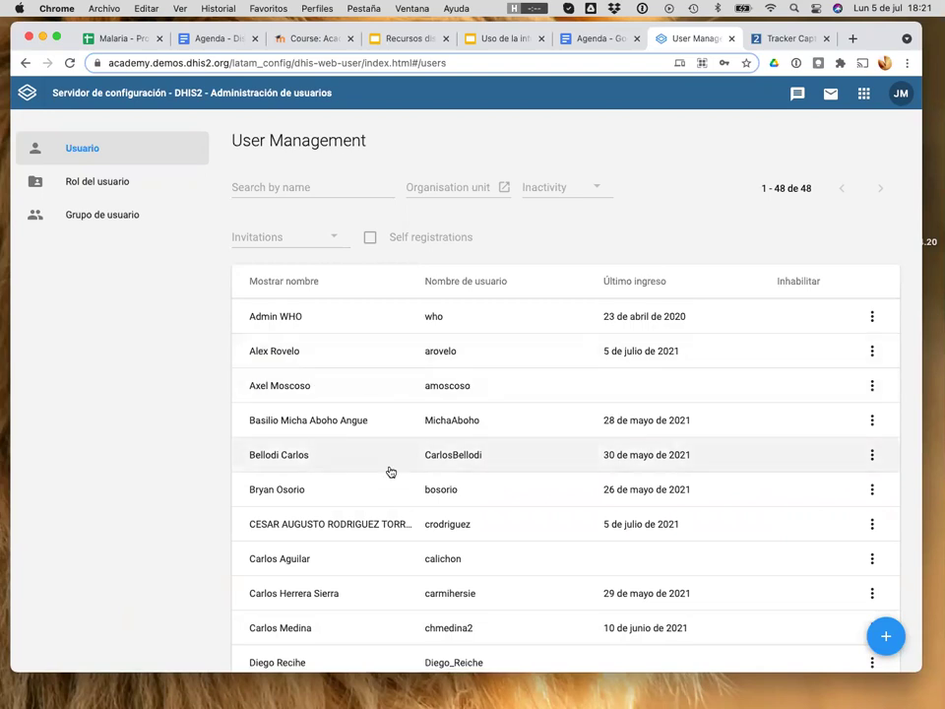
- Assign Animal Region and Food Region to the seventh listed user for both data capture and data output, and save
scroll(389, 472, "down", 2)
left_click(325, 424)
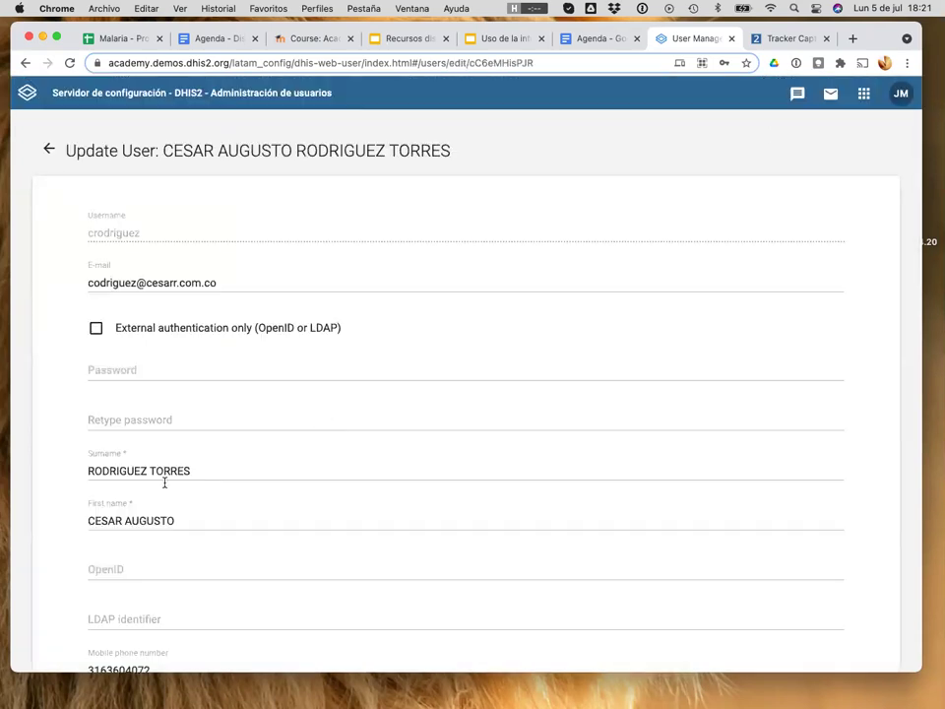
scroll(164, 483, "down", 10)
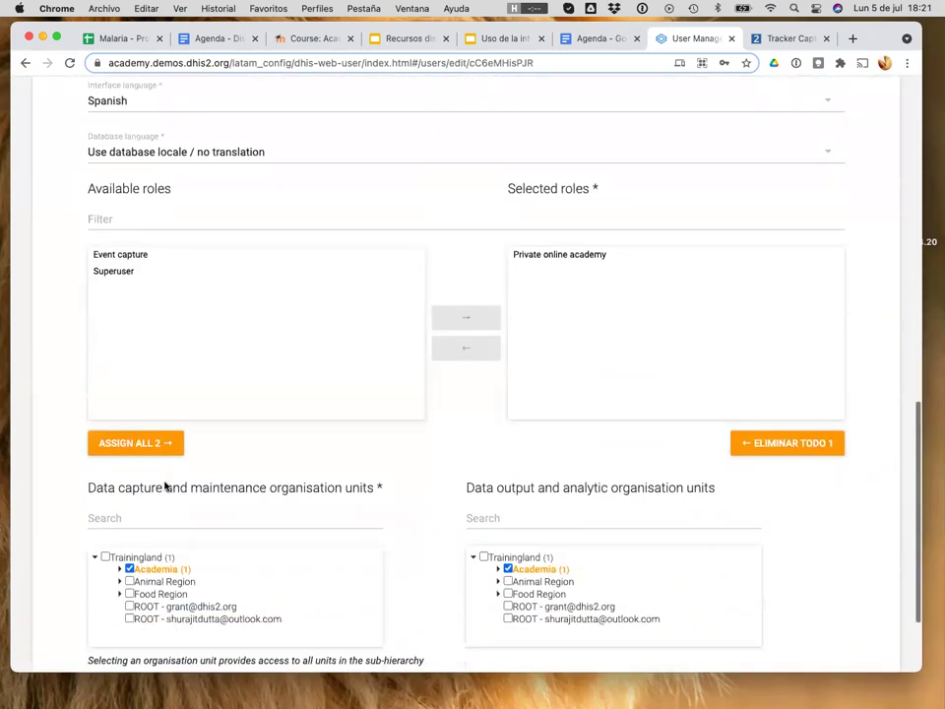
scroll(165, 485, "down", 2)
left_click(129, 478)
left_click(129, 489)
left_click(508, 477)
left_click(508, 501)
left_click(508, 489)
left_click(508, 501)
left_click(126, 640)
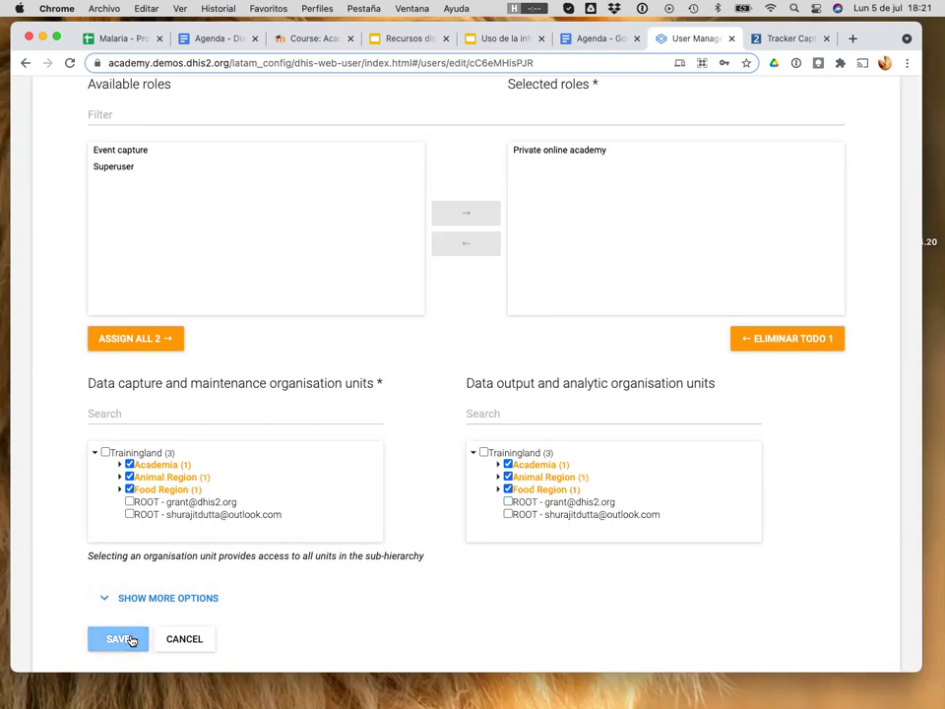
- Give the twelfth listed user Animal Region and Food Region in both organisation unit trees, and save the user
scroll(386, 599, "down", 4)
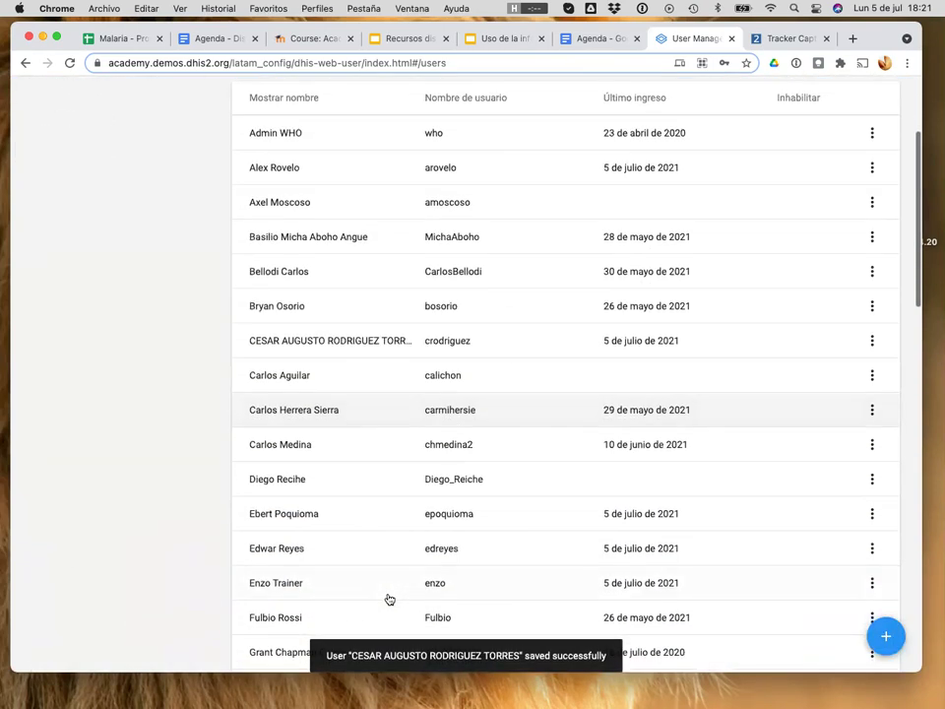
scroll(386, 598, "down", 5)
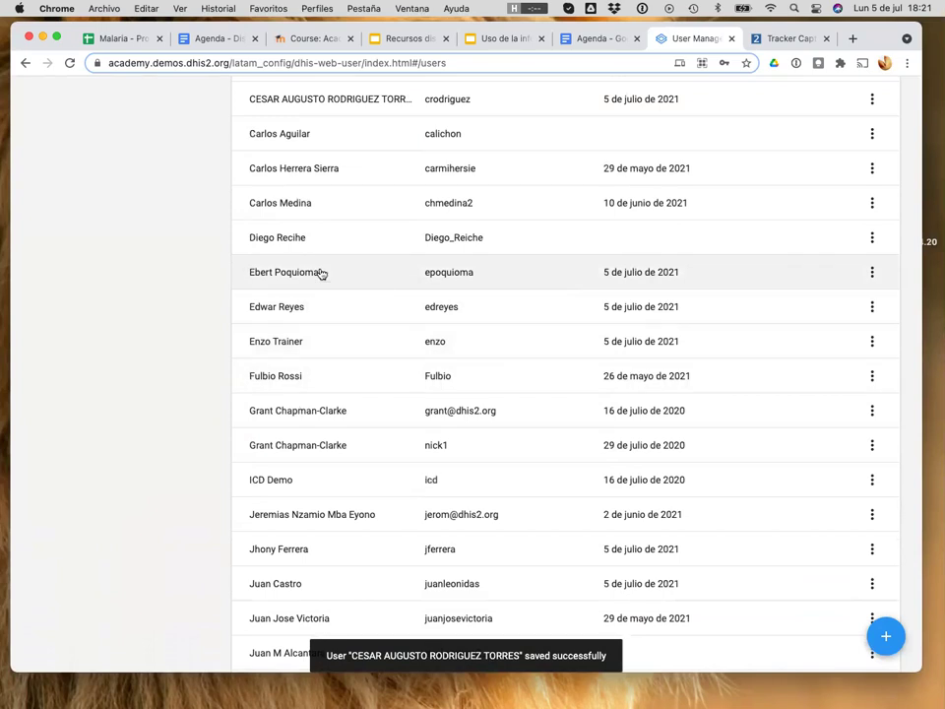
left_click(321, 271)
scroll(188, 476, "down", 10)
scroll(188, 477, "down", 10)
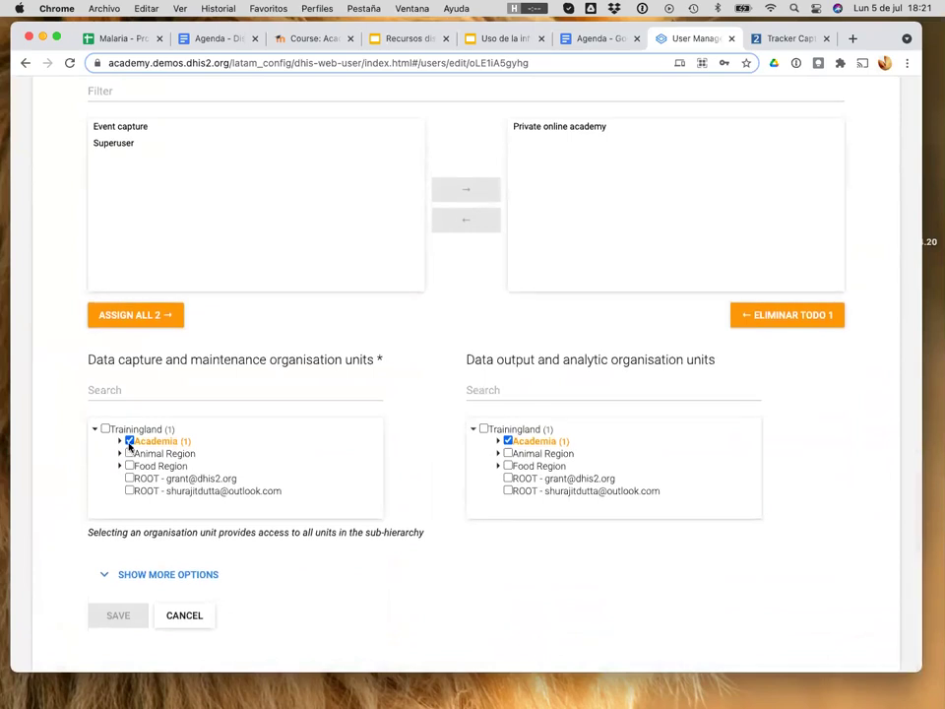
left_click(129, 453)
left_click(129, 465)
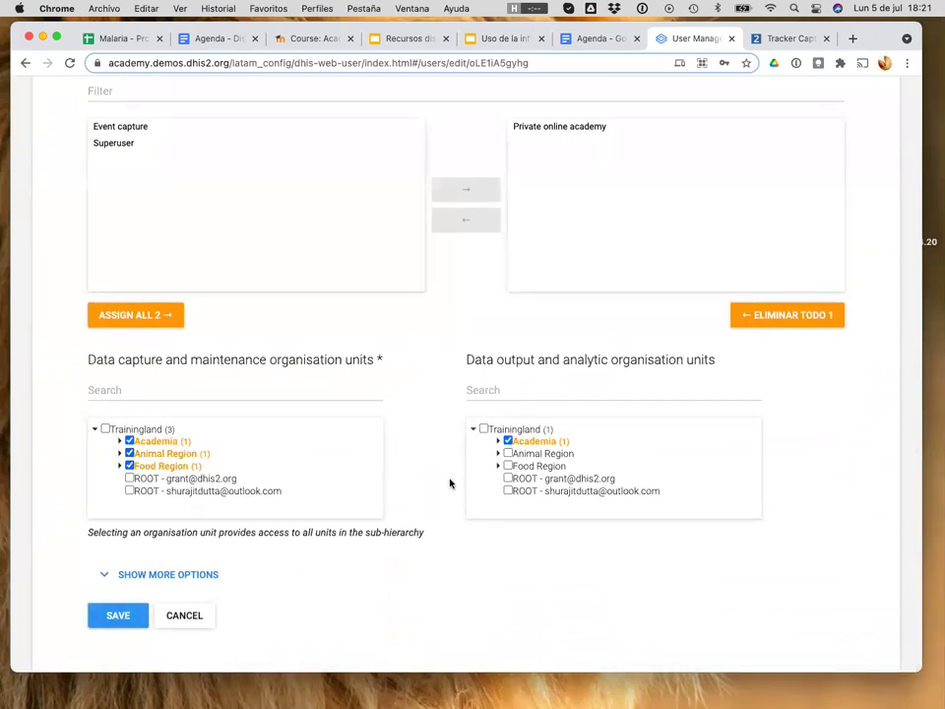
left_click(507, 453)
left_click(507, 466)
left_click(117, 615)
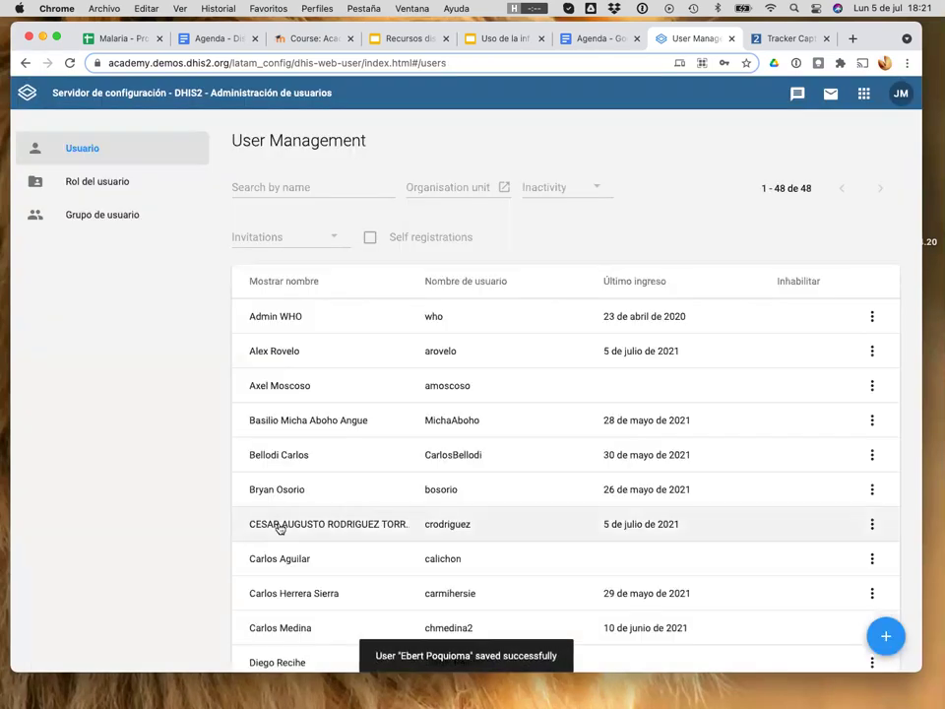
- Look through the full user list for the remaining participants, briefly consulting the DHIS2 Academy course page
scroll(281, 525, "down", 5)
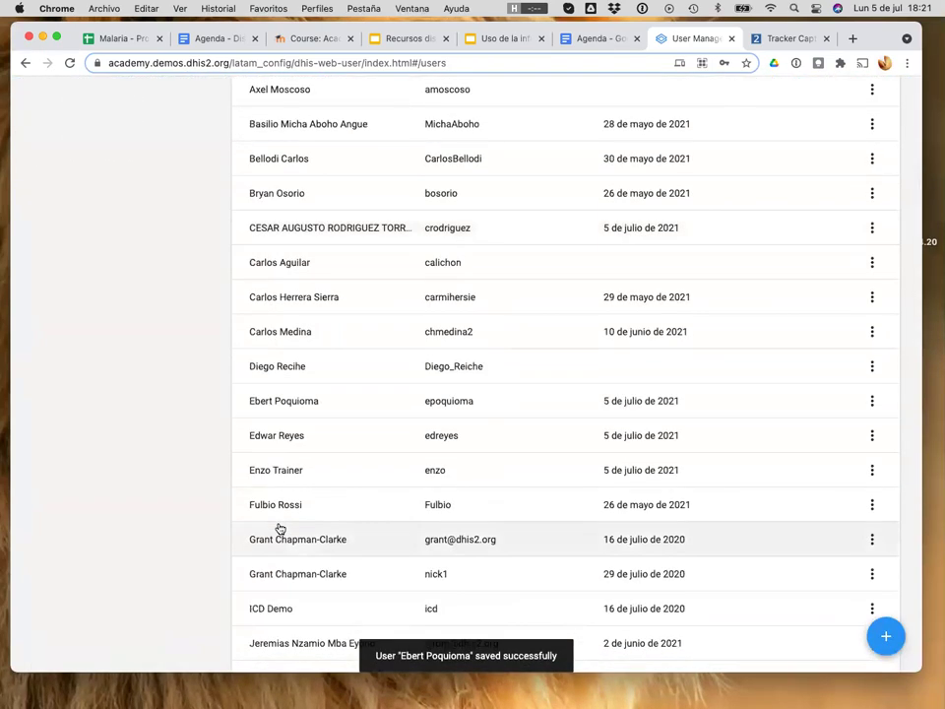
scroll(280, 529, "down", 3)
scroll(280, 528, "down", 1)
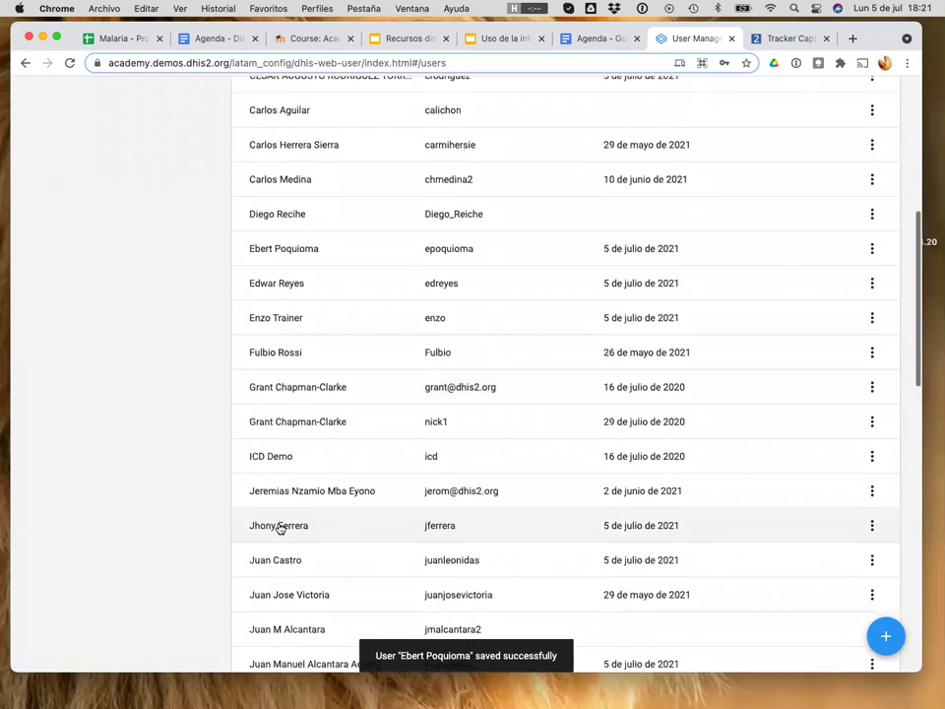
scroll(280, 529, "down", 1)
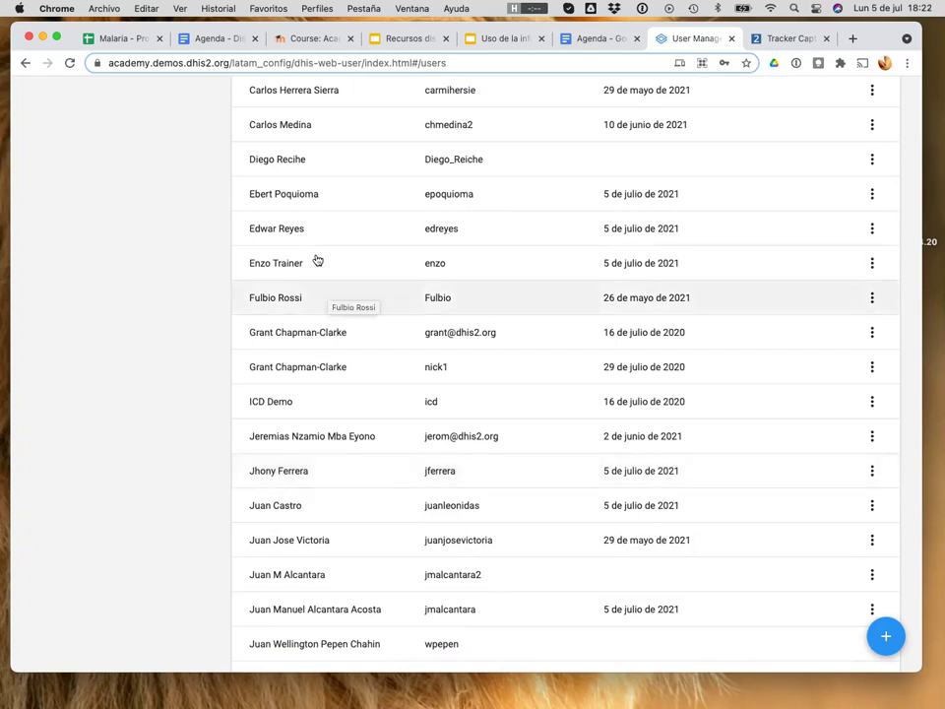
left_click(309, 41)
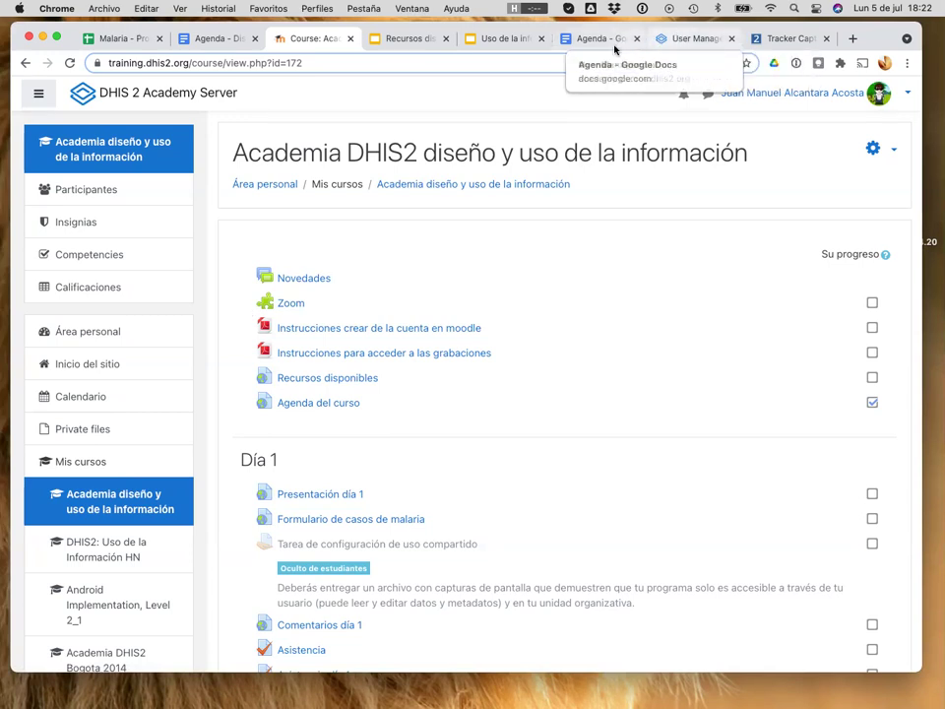
left_click(689, 39)
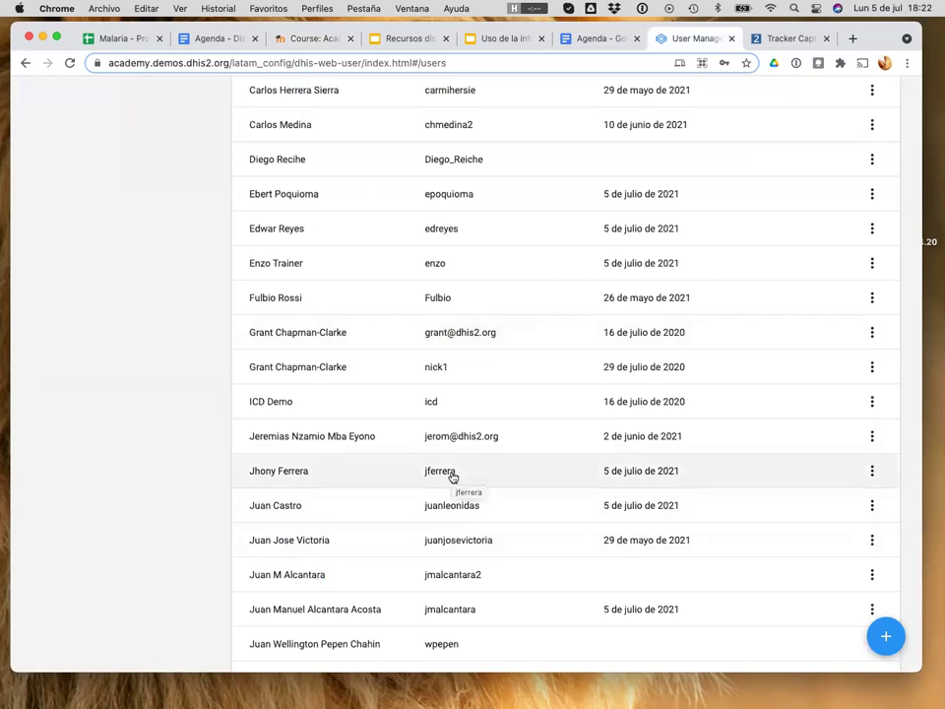
scroll(450, 476, "down", 3)
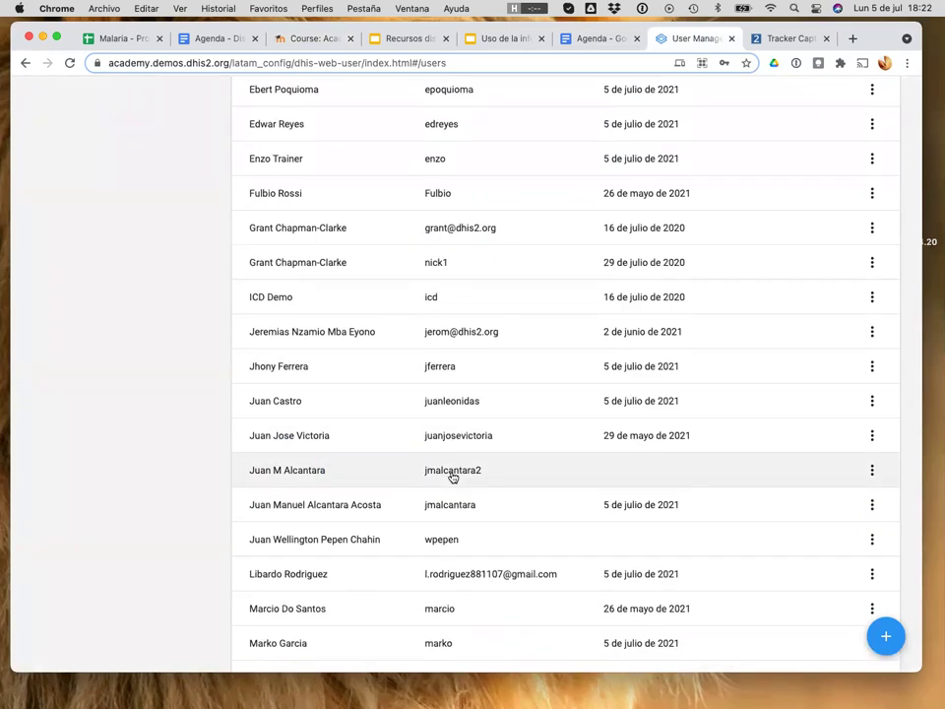
scroll(451, 476, "down", 20)
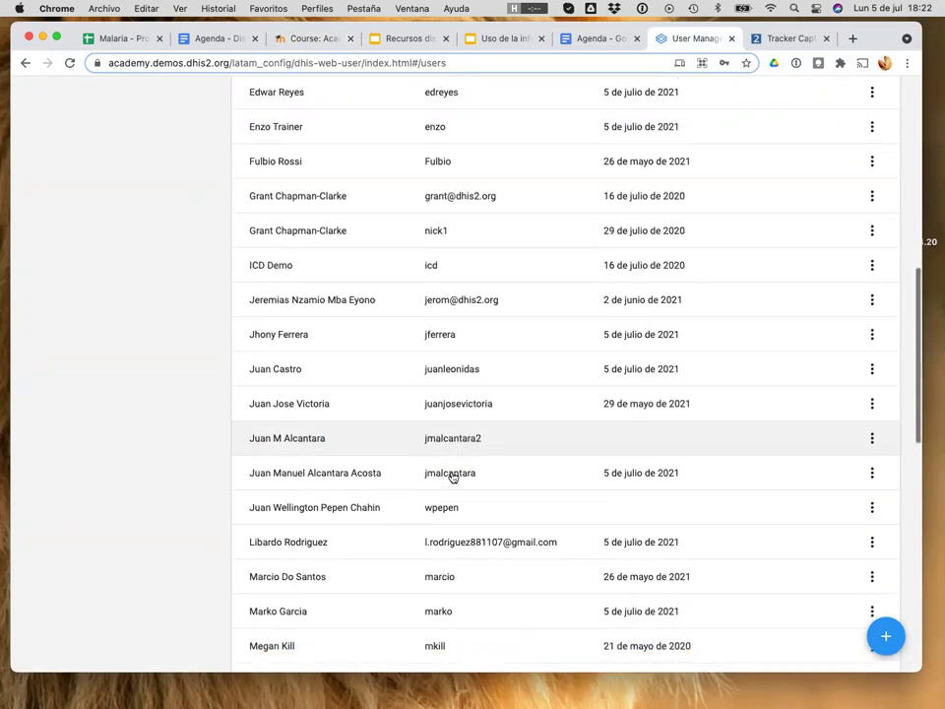
scroll(452, 476, "down", 2)
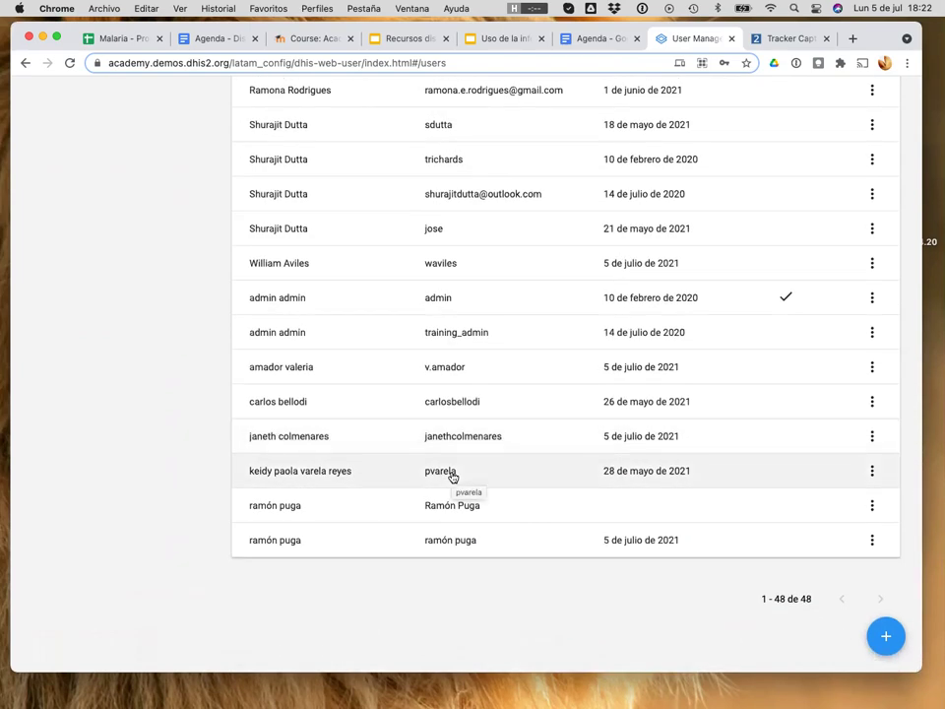
scroll(451, 476, "up", 15)
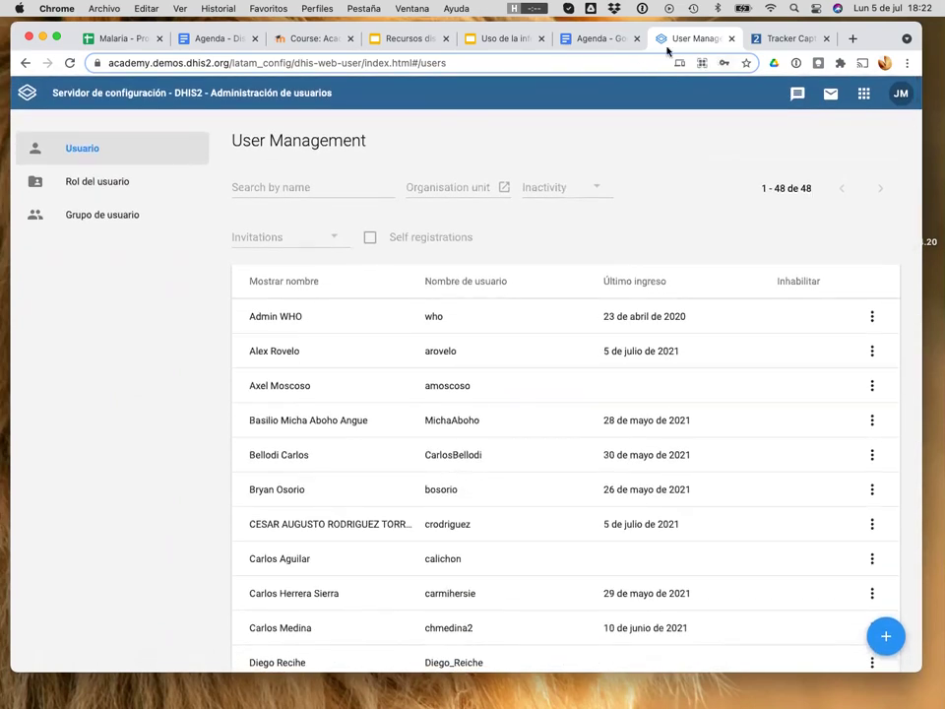
- Consult the course Agenda document, and in the Excel workbook Libro2 select the Trimestre data element of stage 1
left_click(585, 39)
scroll(504, 299, "up", 15)
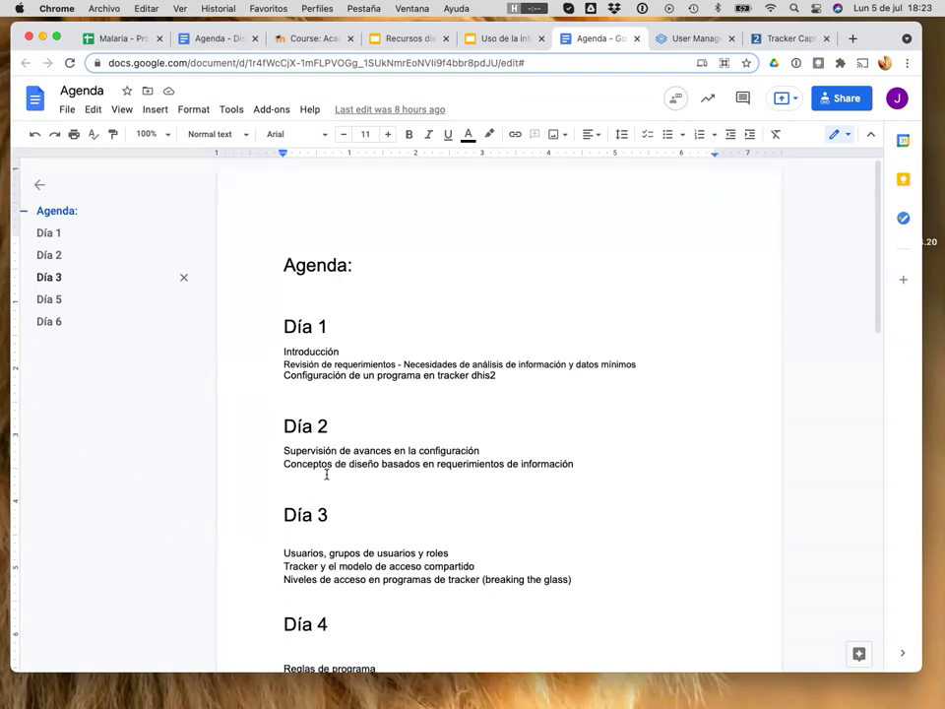
mouse_move(508, 694)
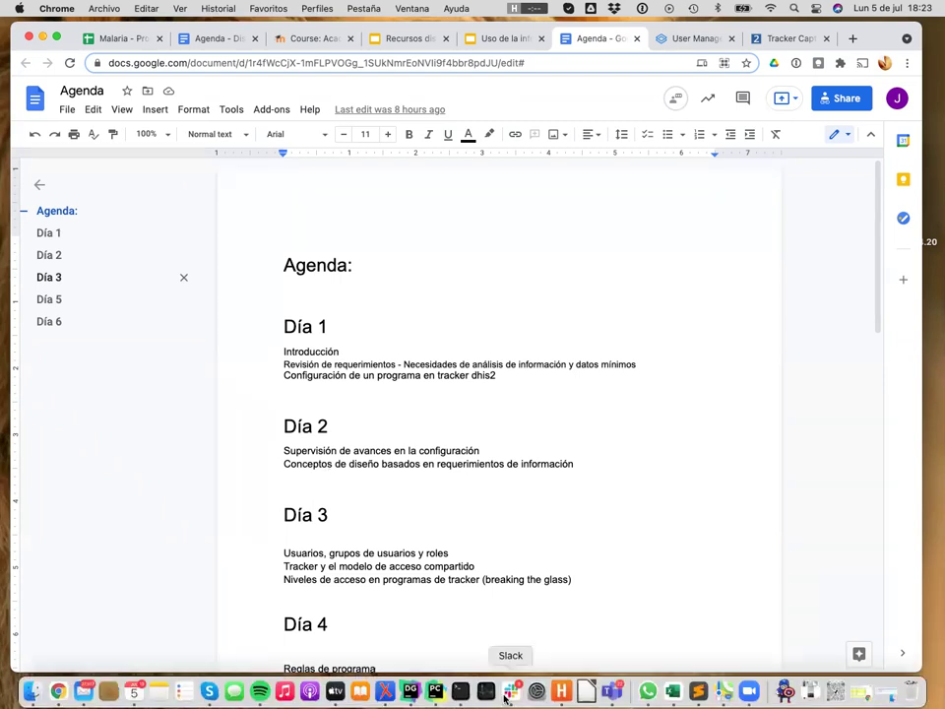
left_click(676, 692)
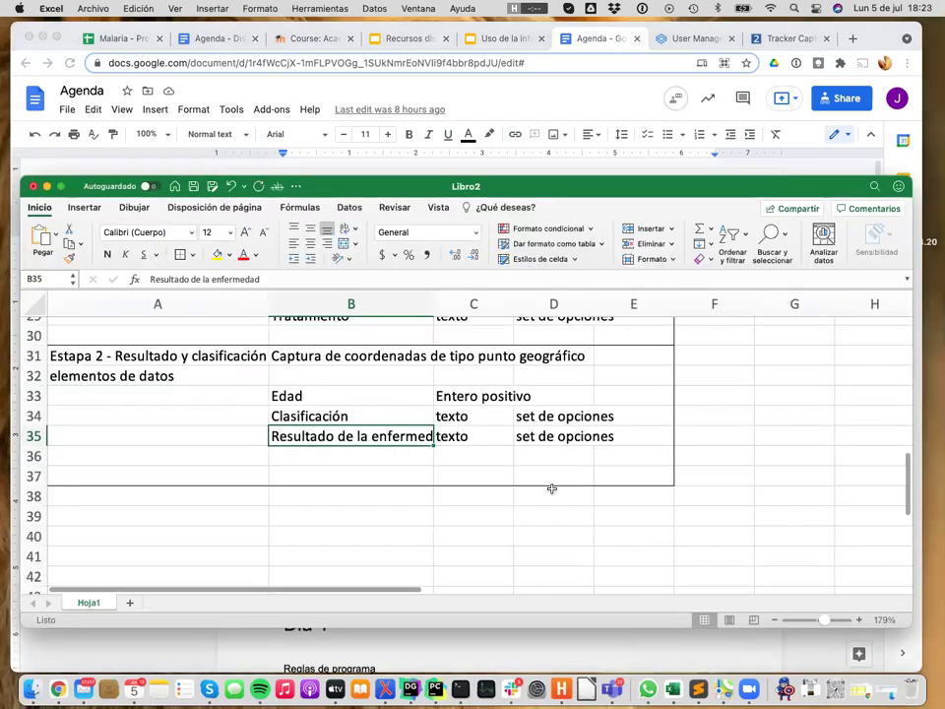
scroll(395, 525, "up", 1)
scroll(395, 524, "up", 5)
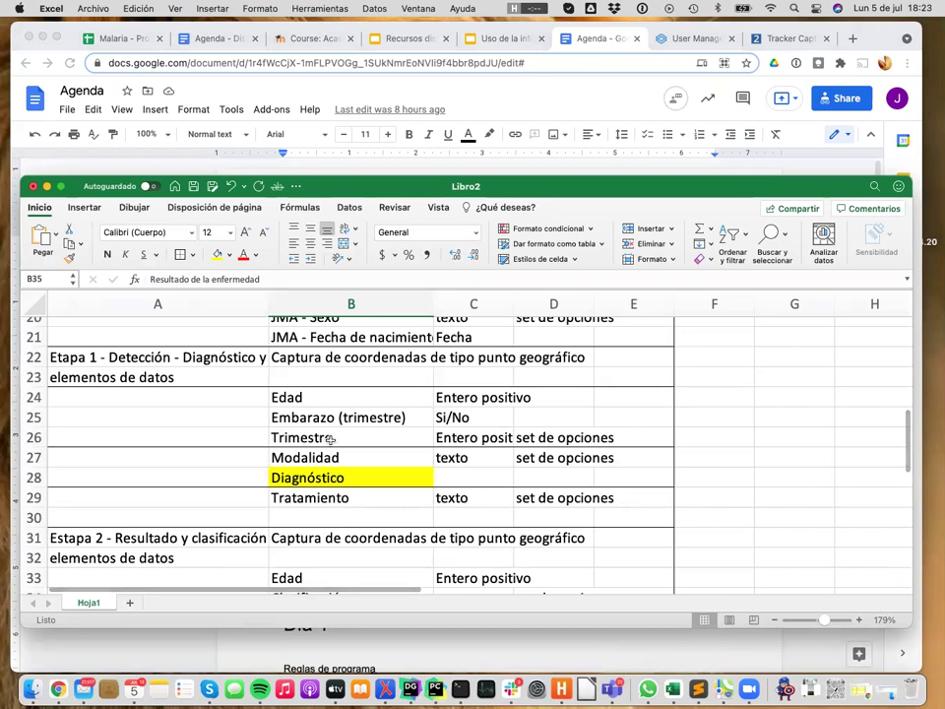
left_click(379, 442)
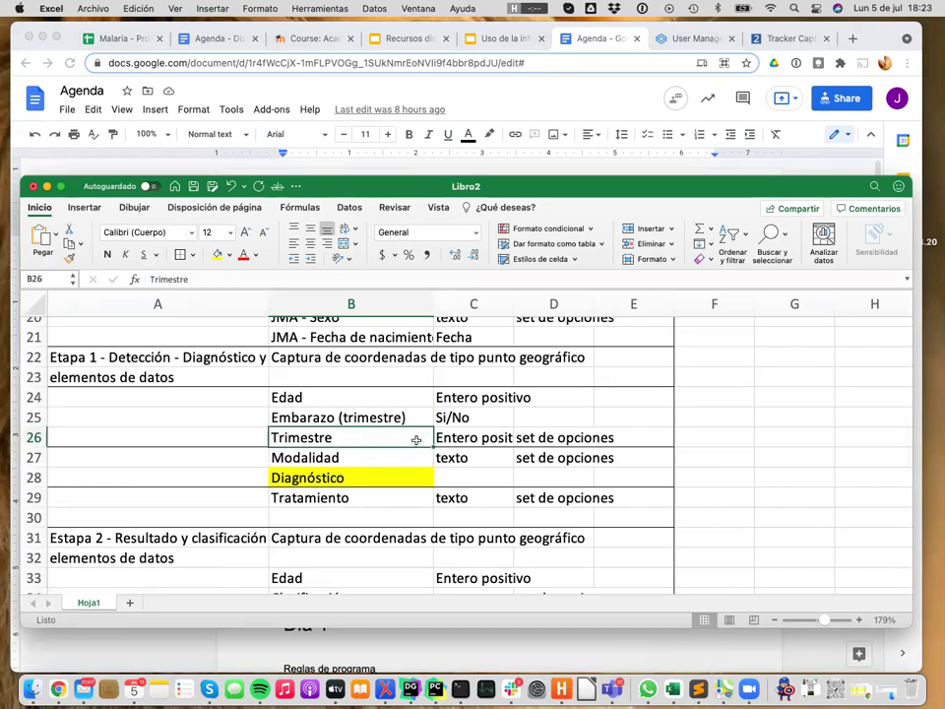